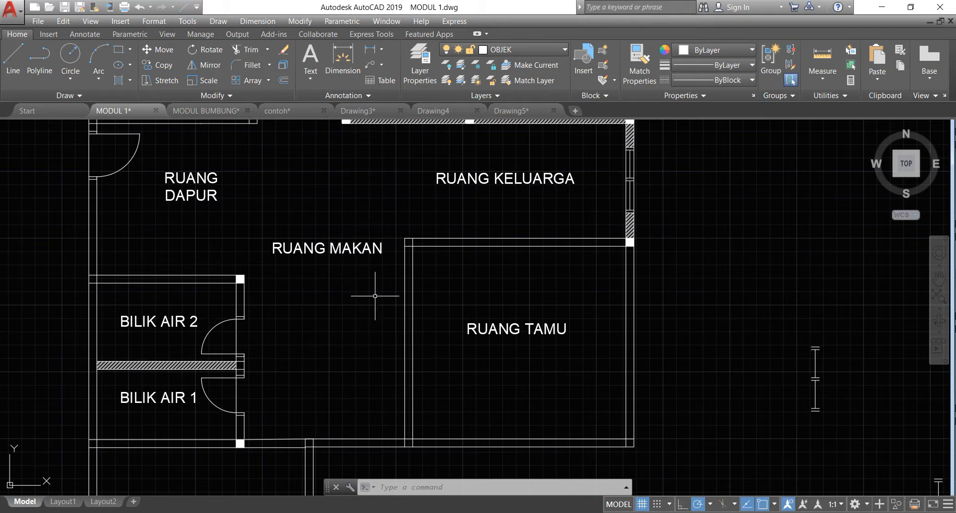
- Draw a horizontal line across the wall between RUANG MAKAN and RUANG TAMU, ending on the wall's RUANG TAMU face below the room corner
{"action": "scroll", "coordinate": [408, 307], "scroll_direction": "up", "scroll_amount": 2}
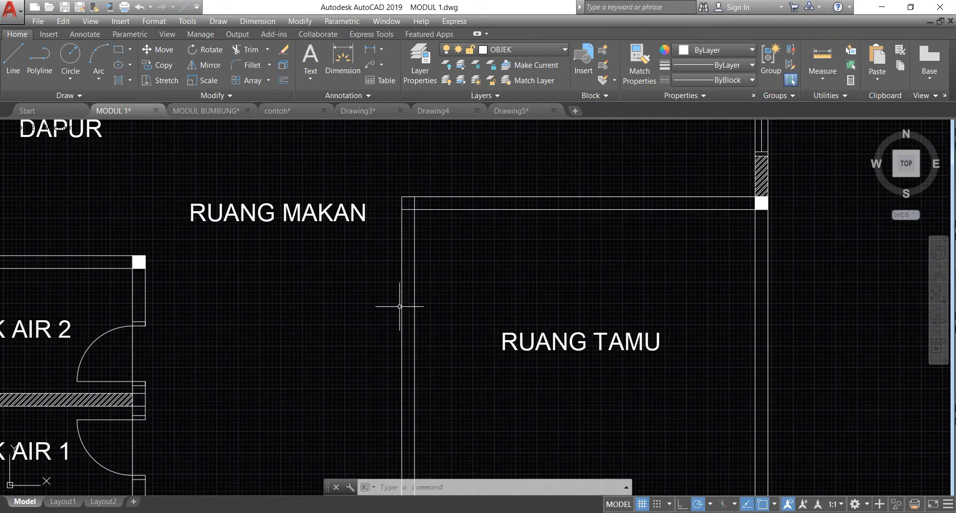
{"action": "left_click", "coordinate": [13, 59]}
{"action": "left_click", "coordinate": [354, 261]}
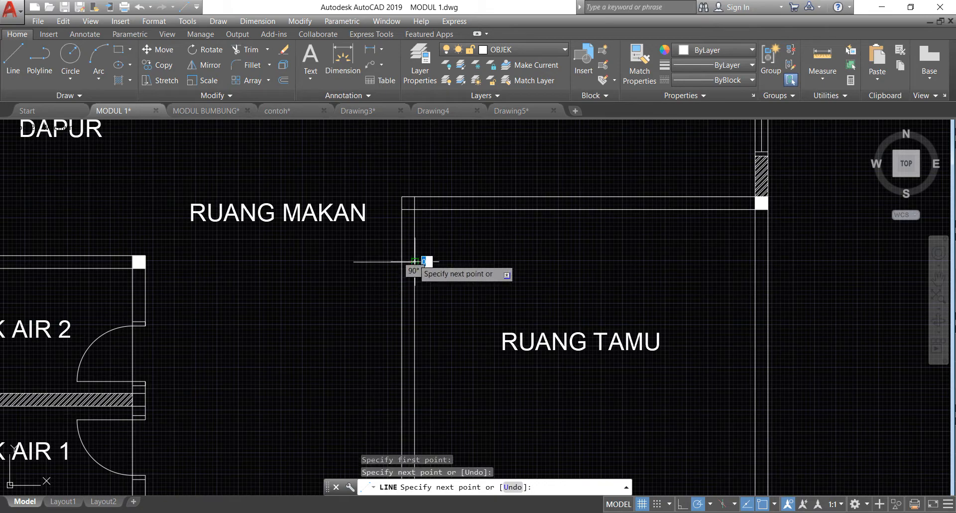
{"action": "left_click", "coordinate": [414, 261]}
{"action": "key", "text": "Return"}
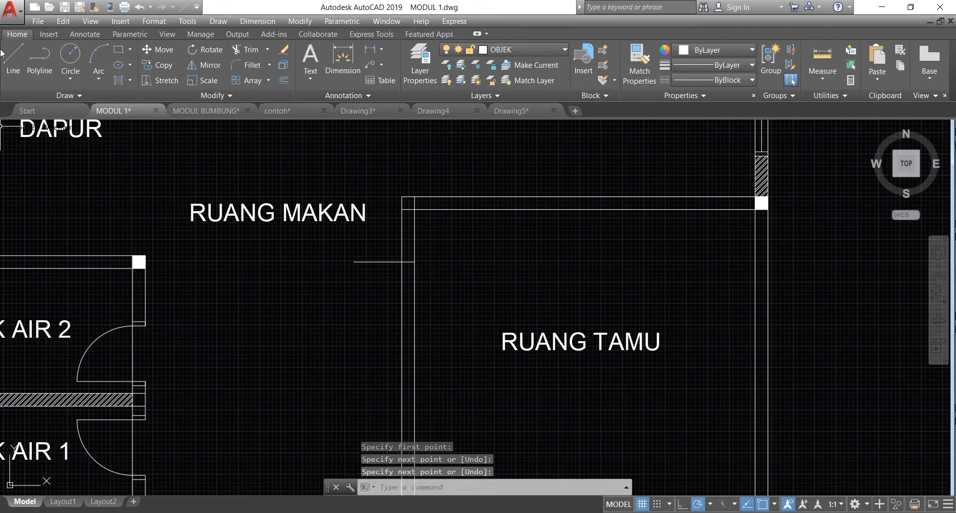
{"action": "left_click", "coordinate": [13, 59]}
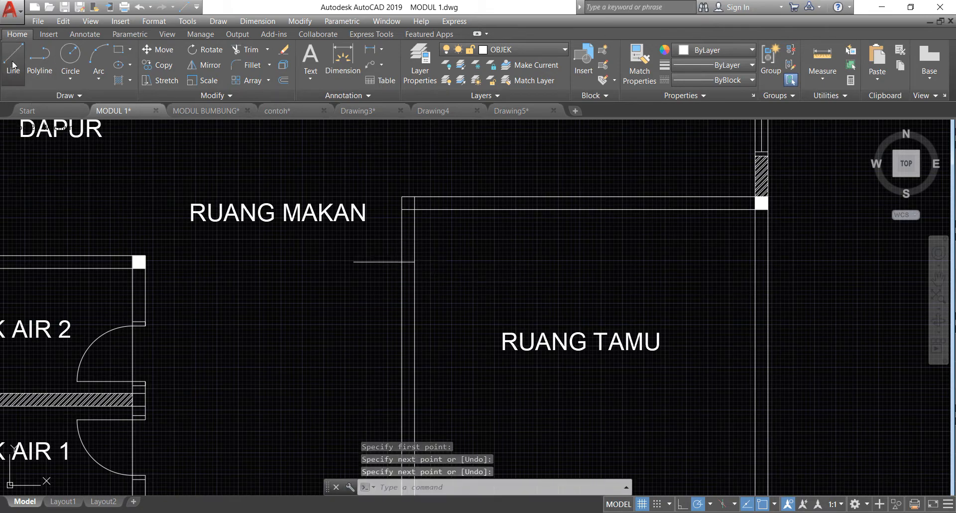
{"action": "left_click", "coordinate": [367, 369]}
{"action": "key", "text": "Return"}
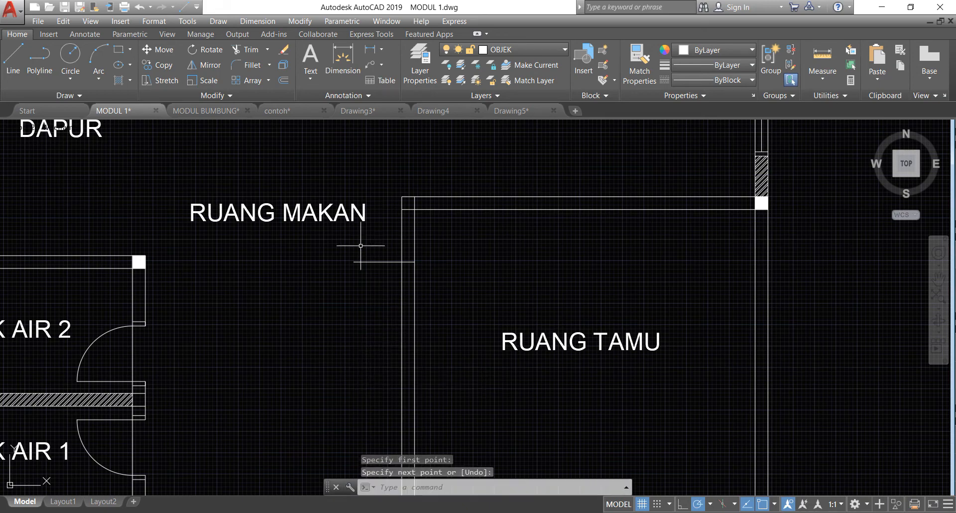
- Offset the horizontal line crossing the RUANG TAMU wall 900 downward to mark the other side of the opening
{"action": "left_click", "coordinate": [282, 79]}
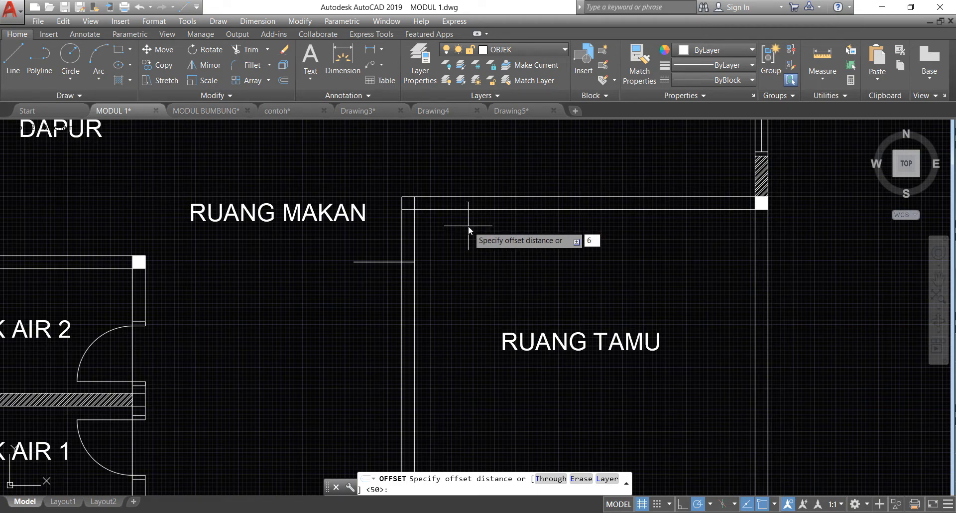
{"action": "key", "text": "BackSpace"}
{"action": "type", "text": "900"}
{"action": "key", "text": "Return"}
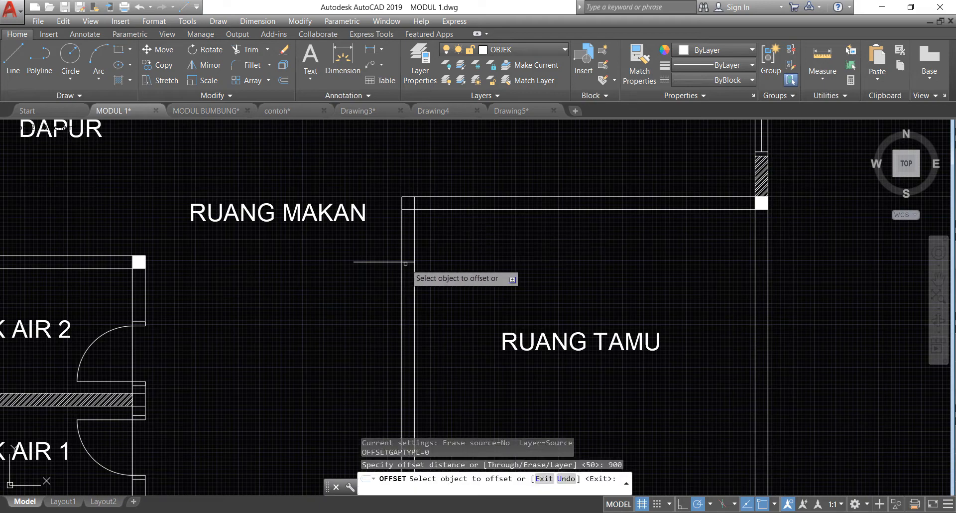
{"action": "left_click", "coordinate": [381, 261]}
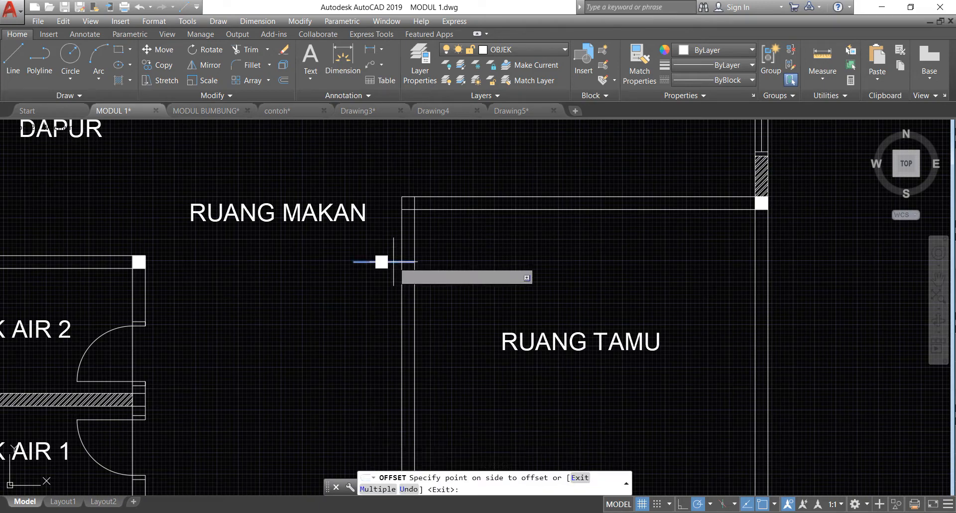
{"action": "left_click", "coordinate": [376, 361]}
{"action": "scroll", "coordinate": [428, 292], "scroll_direction": "down", "scroll_amount": 3}
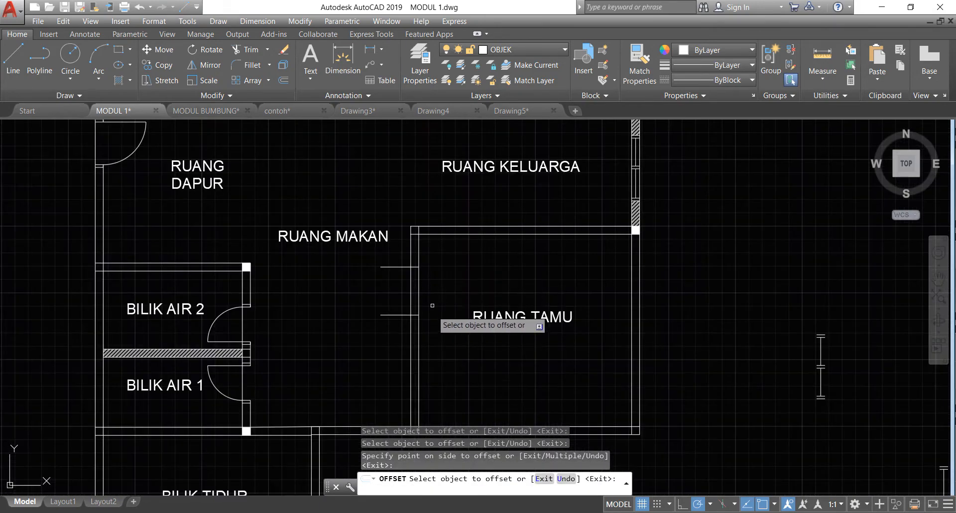
{"action": "scroll", "coordinate": [432, 315], "scroll_direction": "up", "scroll_amount": 3}
{"action": "scroll", "coordinate": [363, 272], "scroll_direction": "up", "scroll_amount": 2}
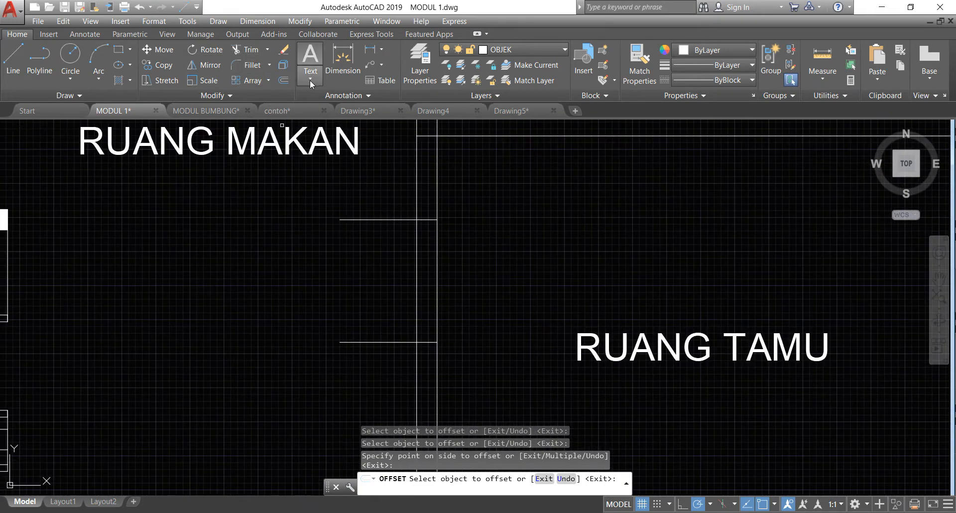
{"action": "left_click", "coordinate": [283, 80]}
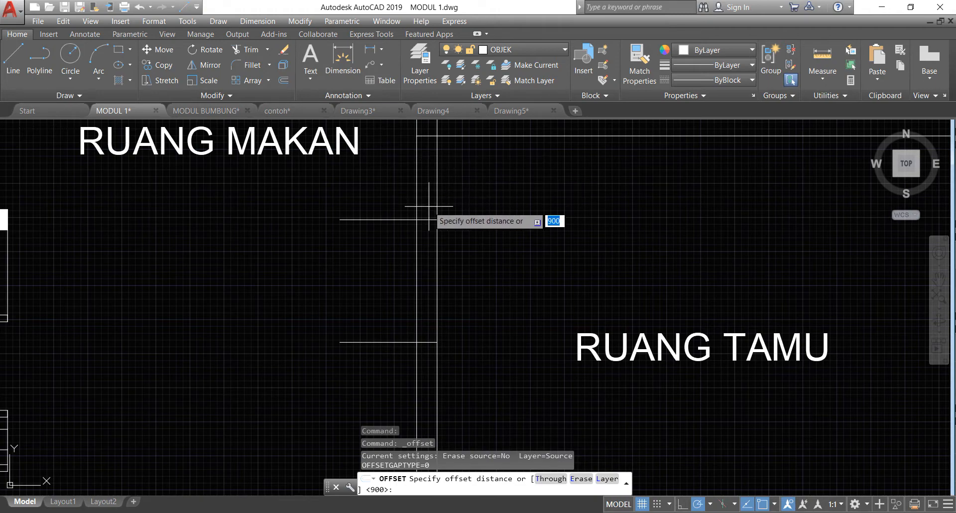
{"action": "key", "text": "Return"}
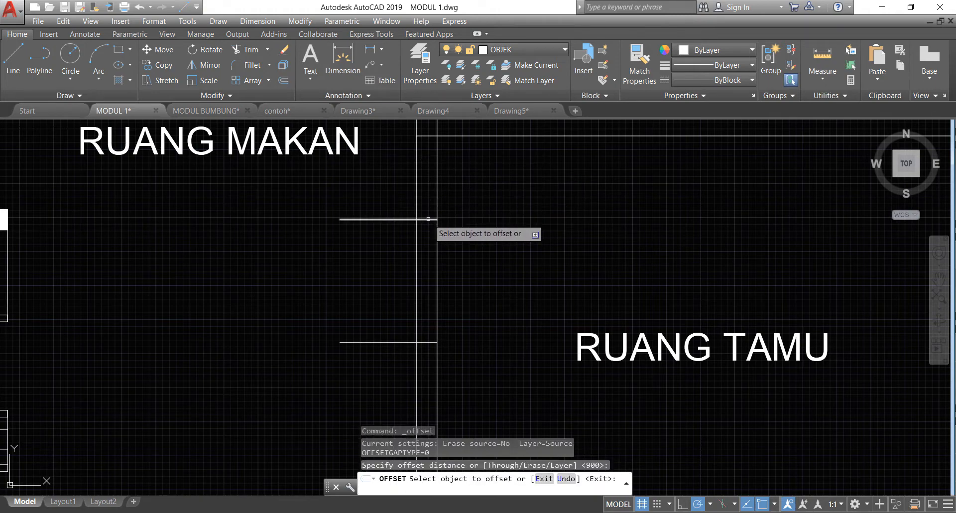
{"action": "left_click", "coordinate": [431, 219]}
{"action": "key", "text": "Escape"}
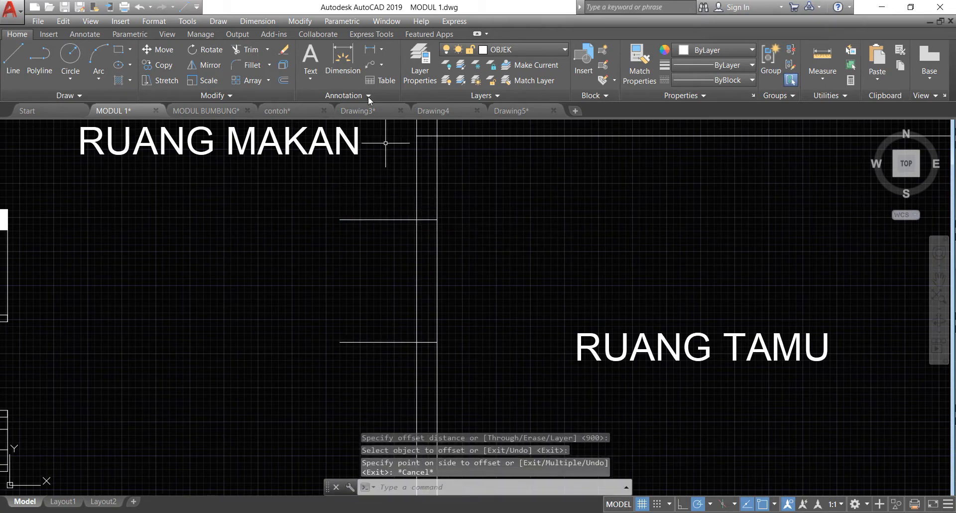
- Offset both horizontal lines crossing the wall by 50 toward the inside of the opening
{"action": "left_click", "coordinate": [284, 80]}
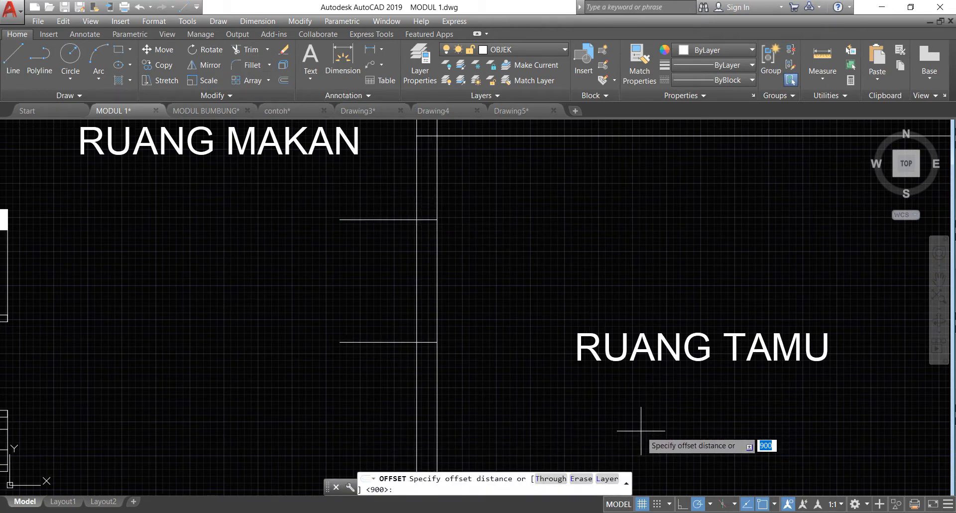
{"action": "key", "text": "Return"}
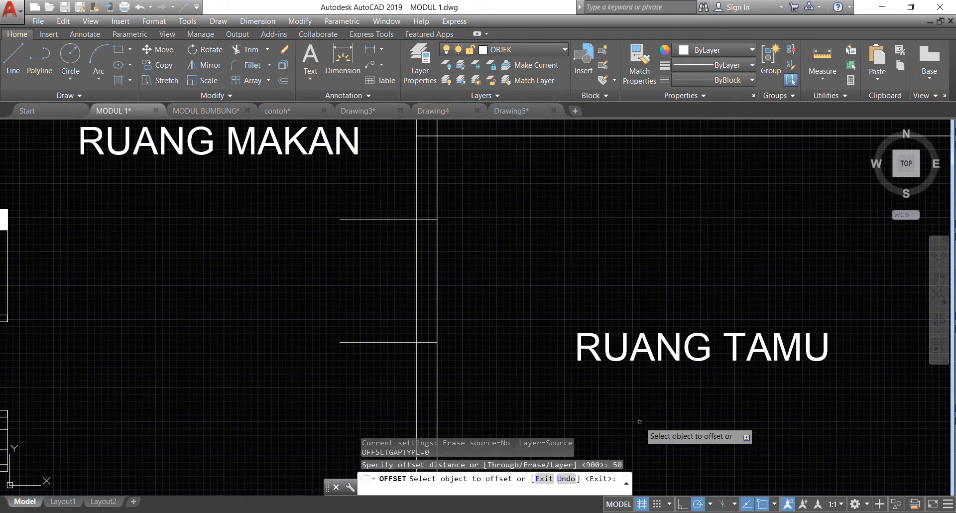
{"action": "left_click", "coordinate": [431, 342]}
{"action": "left_click", "coordinate": [434, 329]}
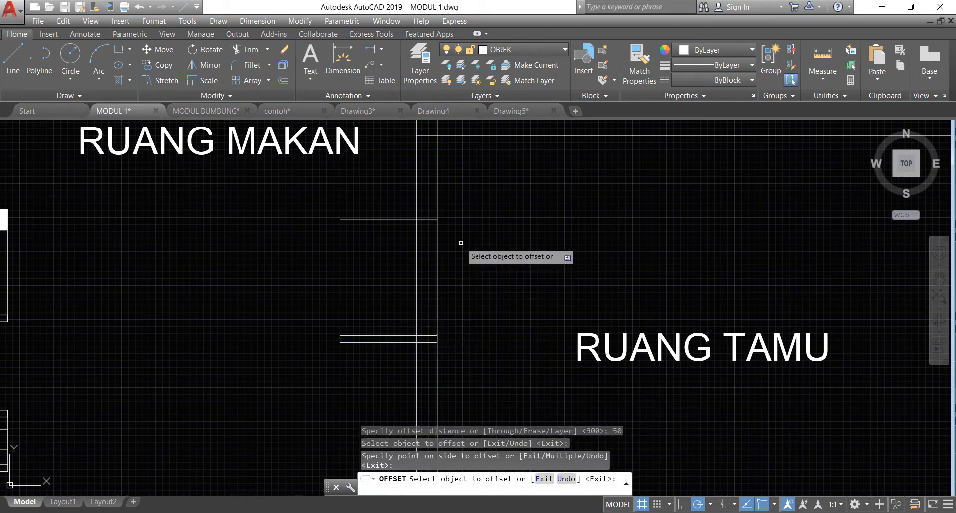
{"action": "left_click", "coordinate": [432, 219]}
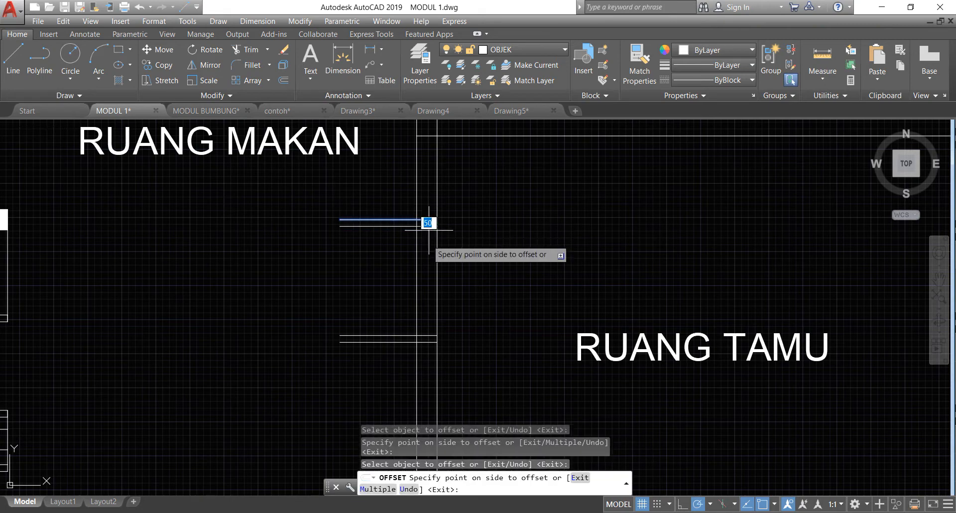
{"action": "left_click", "coordinate": [431, 230]}
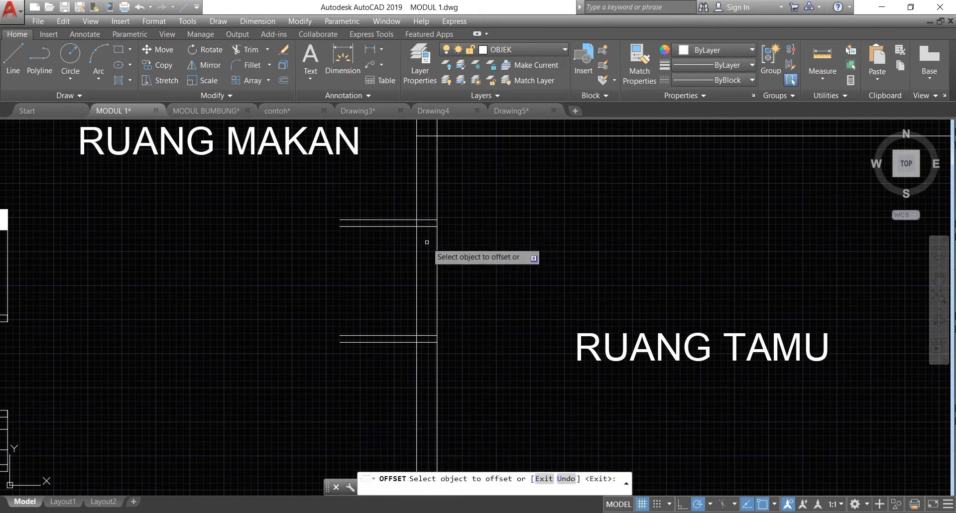
- Trim the ends of the four horizontal lines that project past the wall face on the RUANG MAKAN side
{"action": "left_click", "coordinate": [252, 49]}
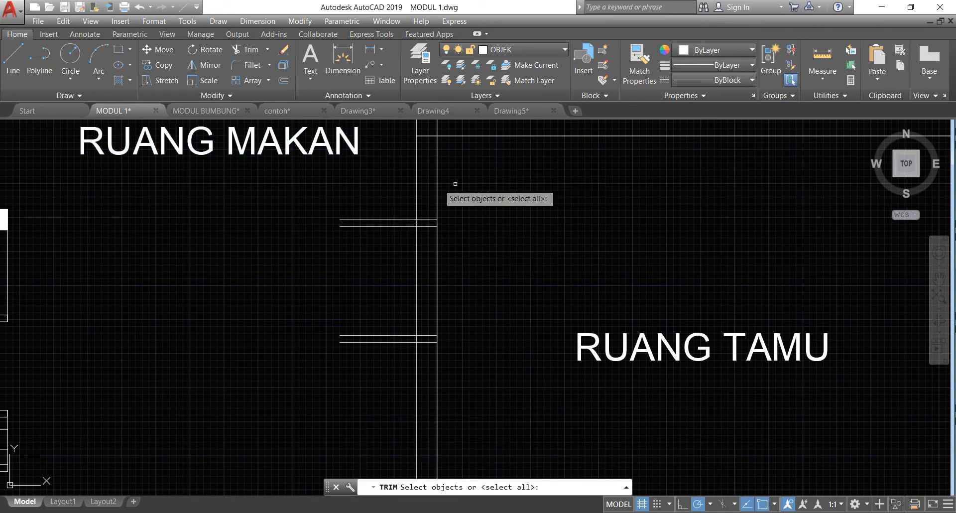
{"action": "left_click", "coordinate": [417, 192]}
{"action": "key", "text": "Return"}
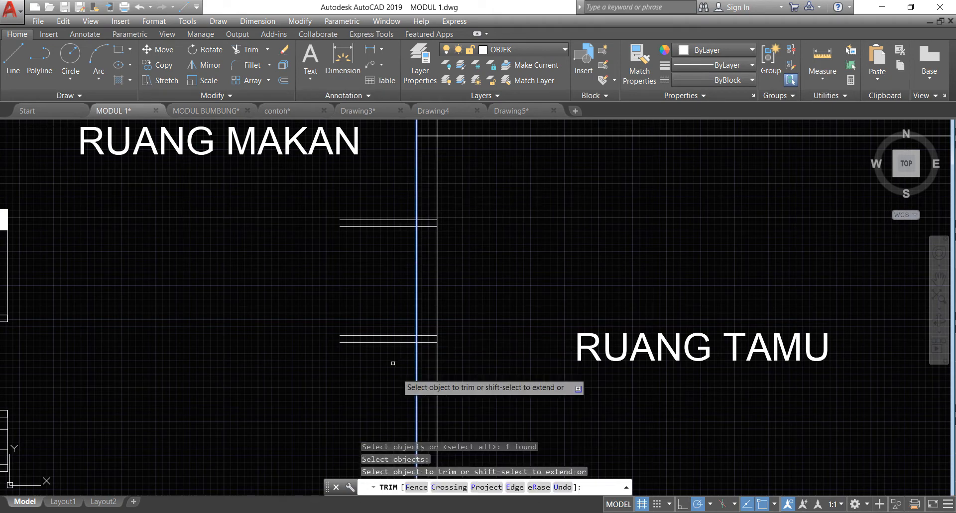
{"action": "left_click", "coordinate": [394, 353]}
{"action": "left_click", "coordinate": [320, 215]}
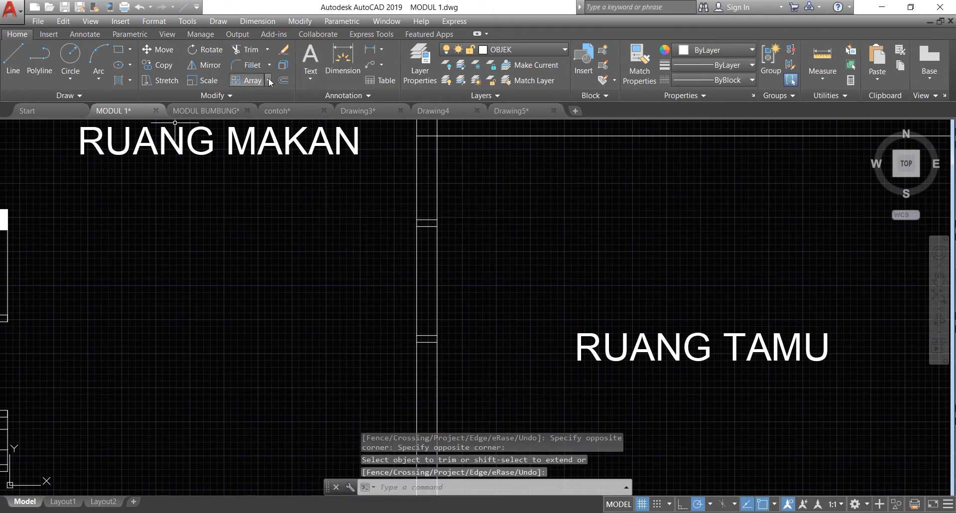
- Trim both vertical wall lines between the upper and lower jambs to cut out the opening
{"action": "left_click", "coordinate": [247, 52]}
{"action": "left_click", "coordinate": [438, 381]}
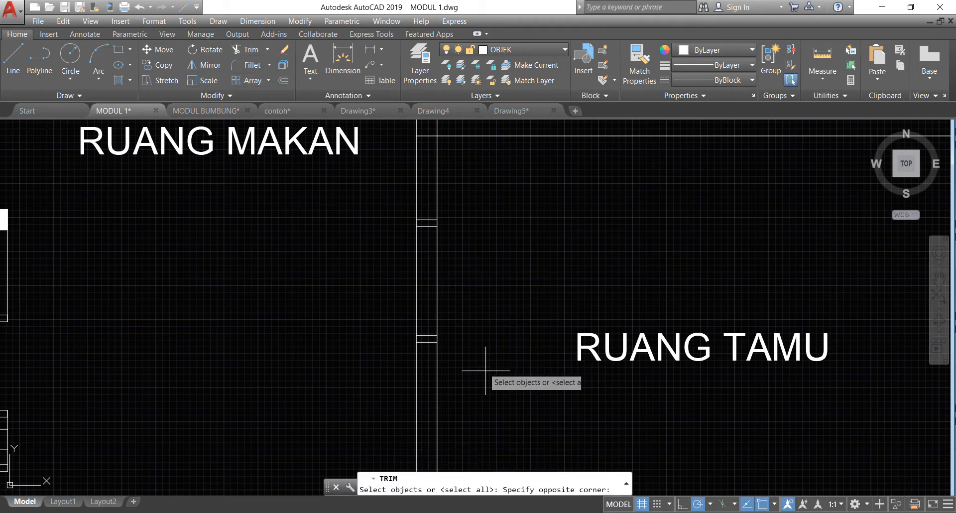
{"action": "left_click", "coordinate": [401, 197]}
{"action": "key", "text": "Return"}
{"action": "left_click", "coordinate": [572, 293]}
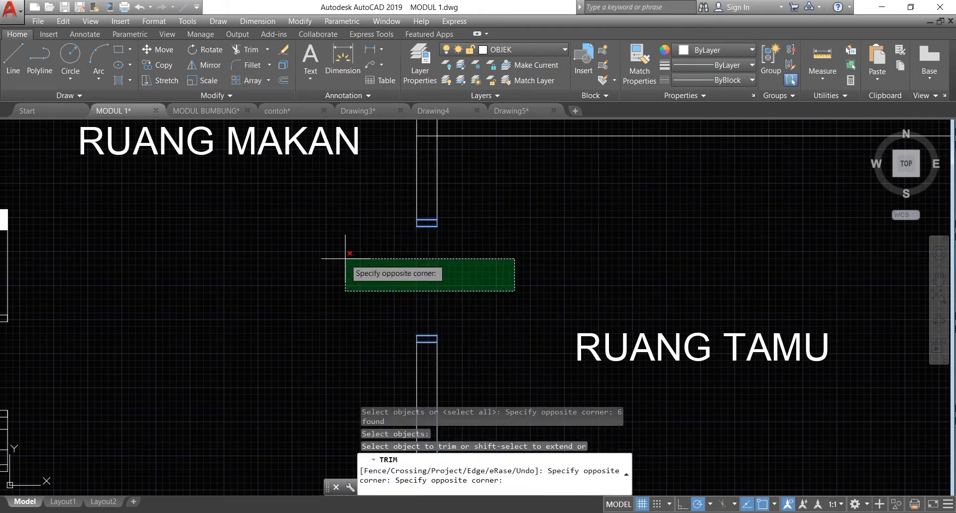
{"action": "left_click", "coordinate": [352, 263]}
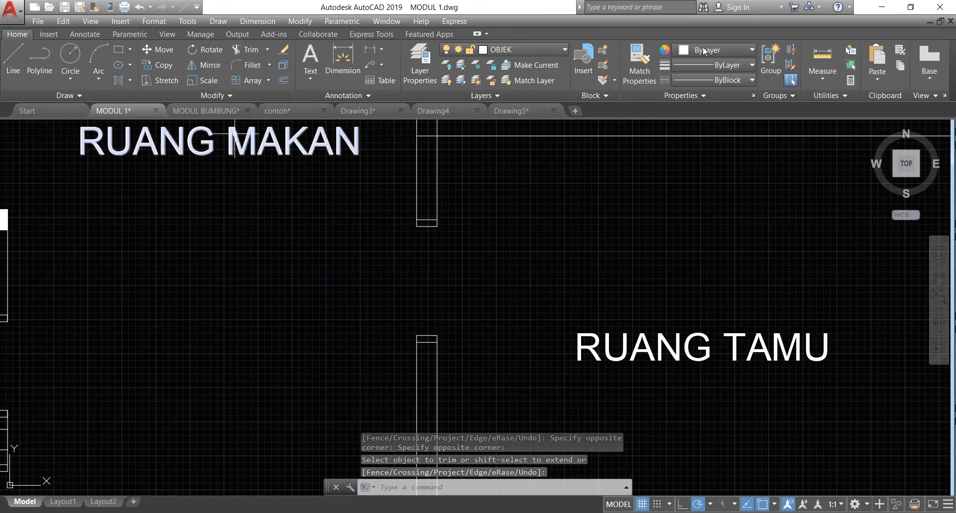
- Set the linetype to HIDDEN and draw a line across the opening along the wall's RUANG MAKAN face
{"action": "left_click", "coordinate": [712, 80]}
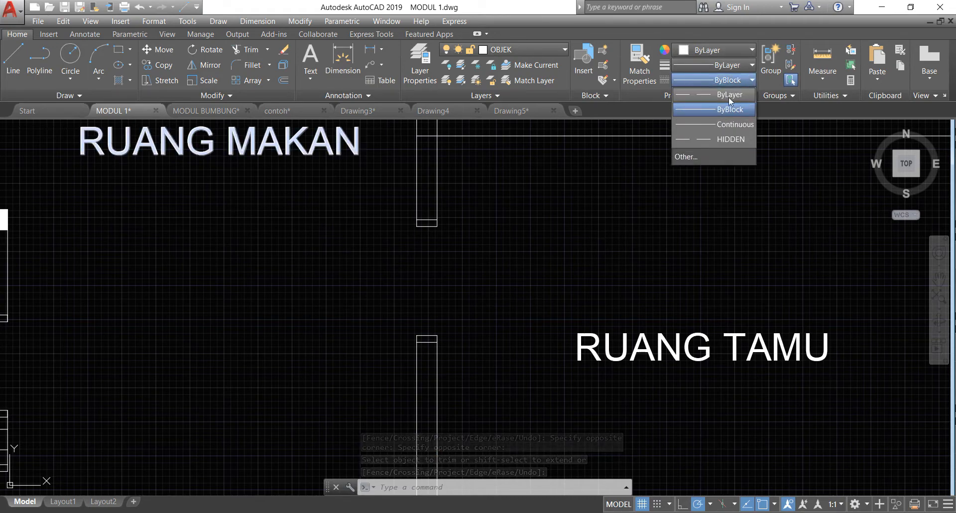
{"action": "left_click", "coordinate": [726, 140]}
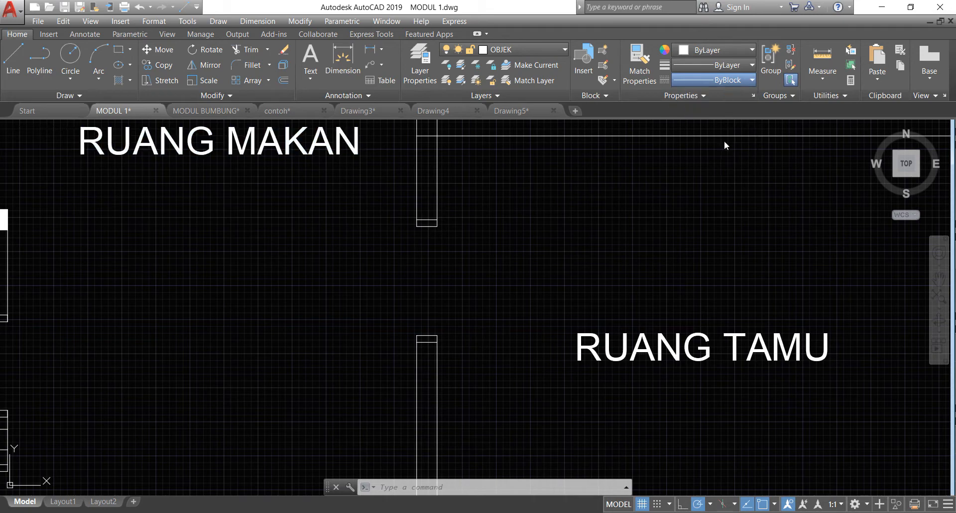
{"action": "left_click", "coordinate": [14, 56]}
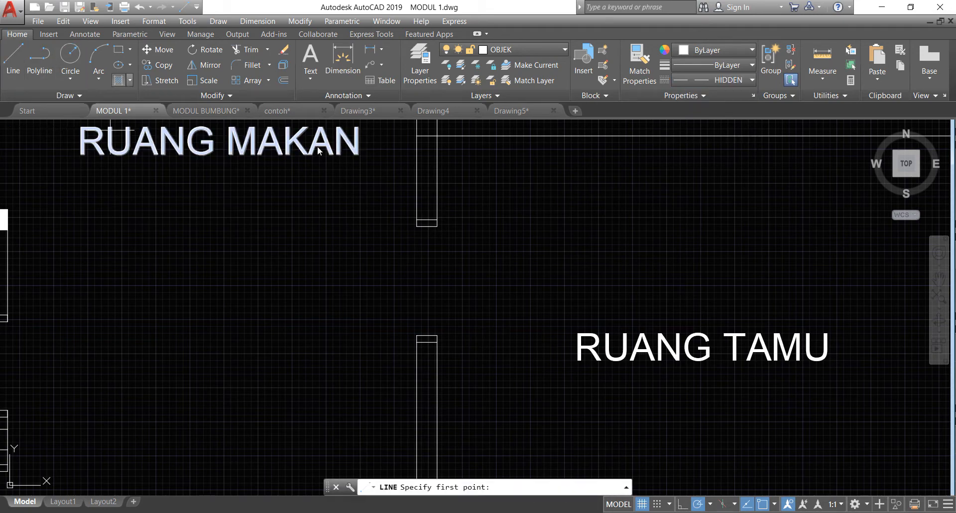
{"action": "left_click", "coordinate": [417, 226]}
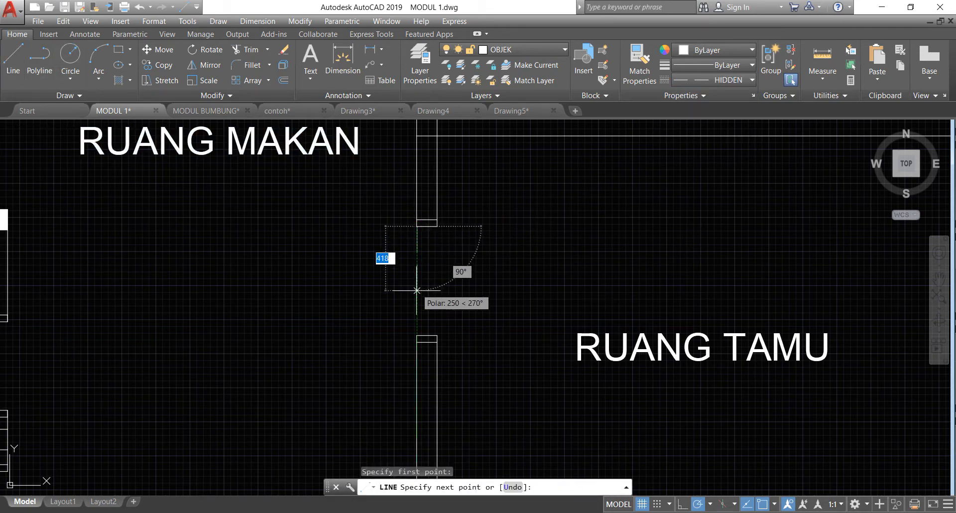
{"action": "left_click", "coordinate": [417, 335]}
{"action": "key", "text": "Return"}
- Draw a second HIDDEN line between the jambs along the wall's RUANG TAMU face
{"action": "key", "text": "Return"}
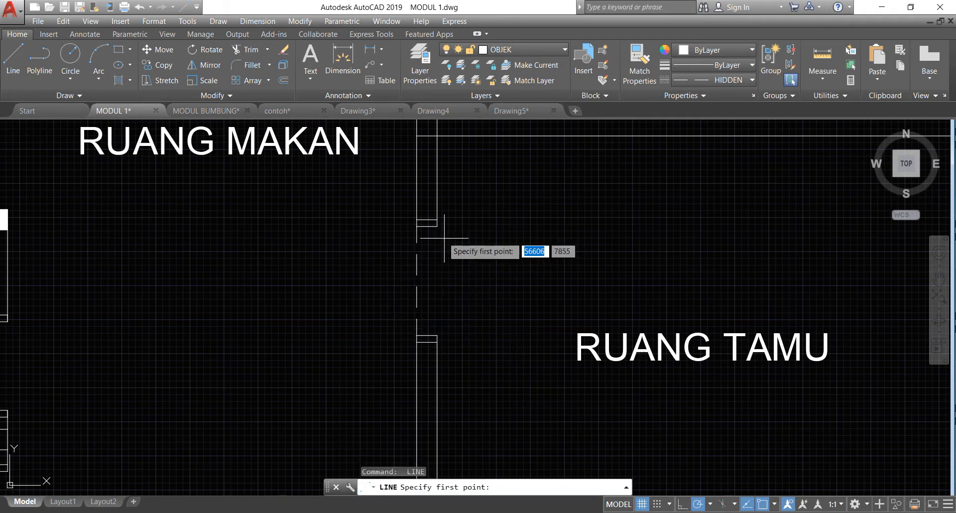
{"action": "left_click", "coordinate": [437, 227]}
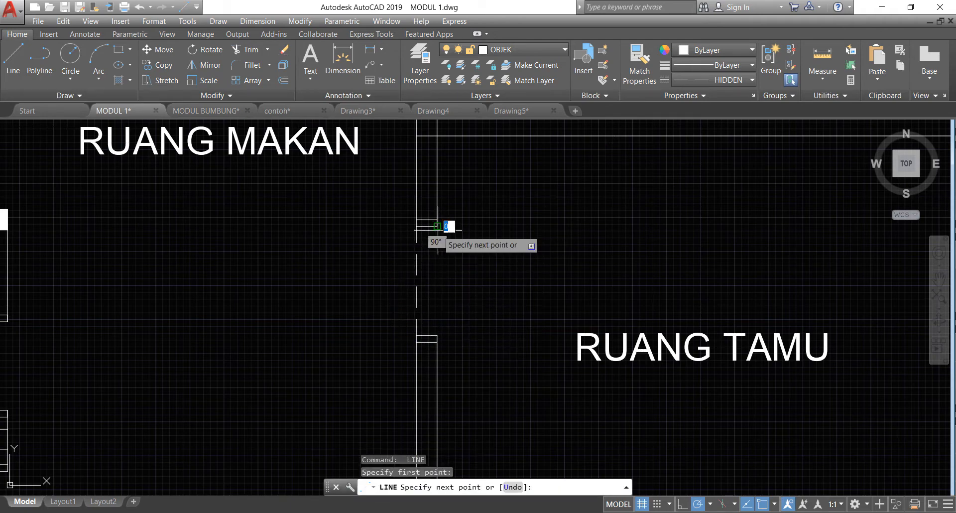
{"action": "left_click", "coordinate": [438, 335]}
{"action": "key", "text": "Return"}
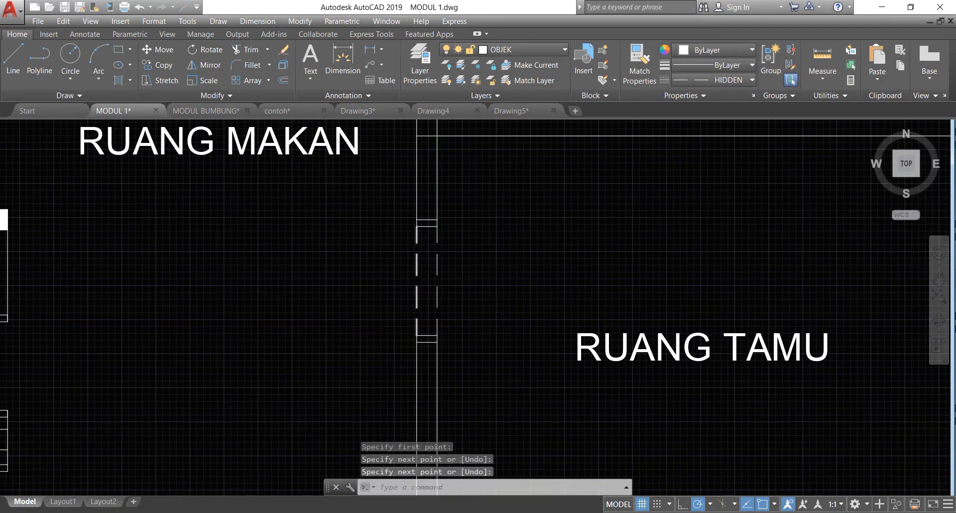
- Examine the lower and outer walls around RUANG TAMU
{"action": "scroll", "coordinate": [415, 287], "scroll_direction": "down", "scroll_amount": 2}
{"action": "scroll", "coordinate": [490, 278], "scroll_direction": "up", "scroll_amount": 2}
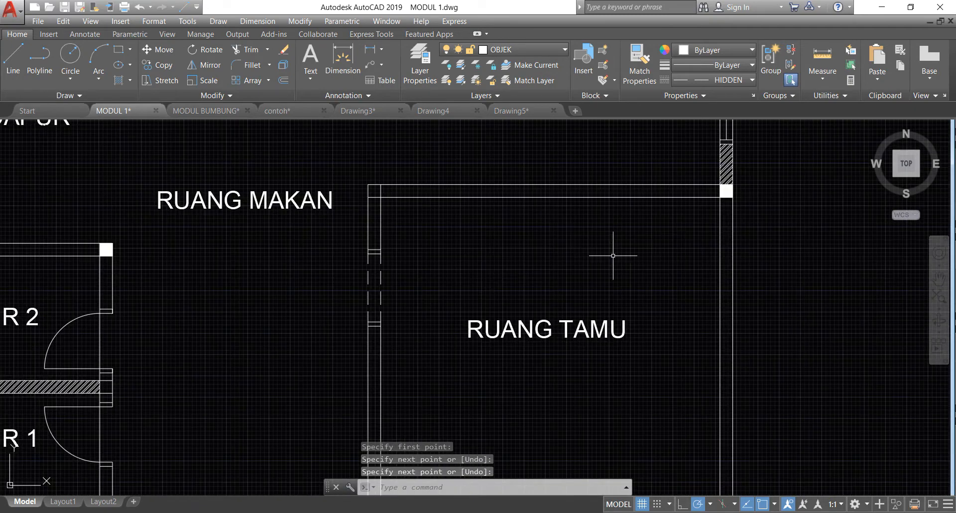
{"action": "scroll", "coordinate": [613, 255], "scroll_direction": "down", "scroll_amount": 2}
{"action": "scroll", "coordinate": [645, 442], "scroll_direction": "up", "scroll_amount": 2}
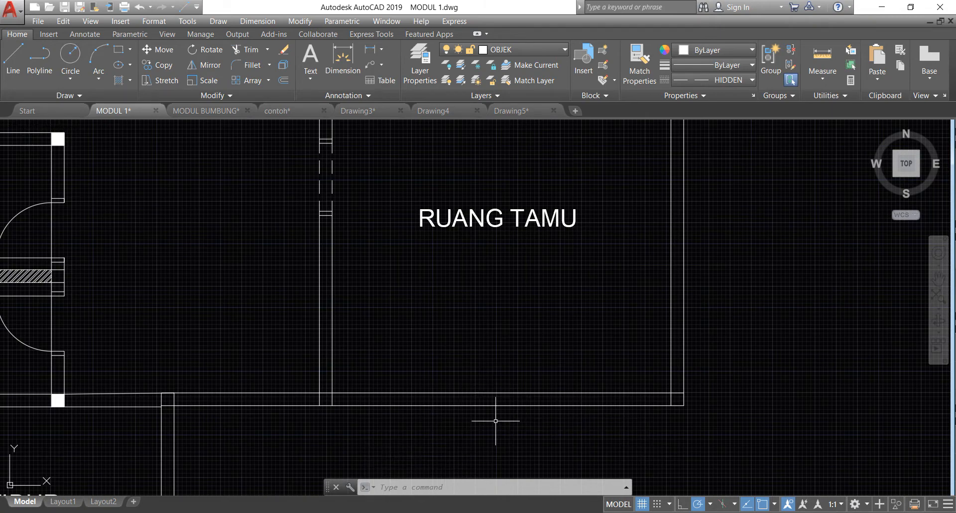
{"action": "scroll", "coordinate": [511, 406], "scroll_direction": "up", "scroll_amount": 2}
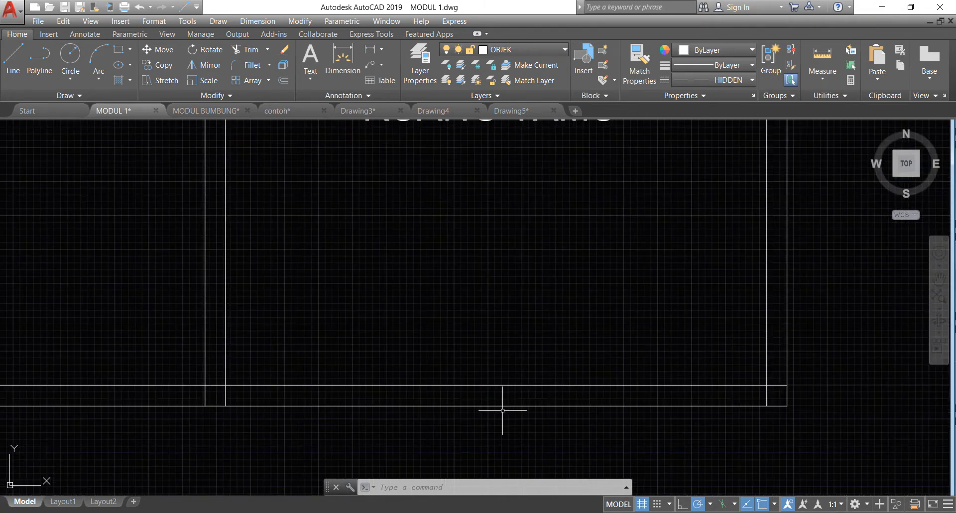
{"action": "scroll", "coordinate": [502, 411], "scroll_direction": "down", "scroll_amount": 2}
{"action": "scroll", "coordinate": [501, 411], "scroll_direction": "down", "scroll_amount": 2}
{"action": "scroll", "coordinate": [598, 235], "scroll_direction": "up", "scroll_amount": 4}
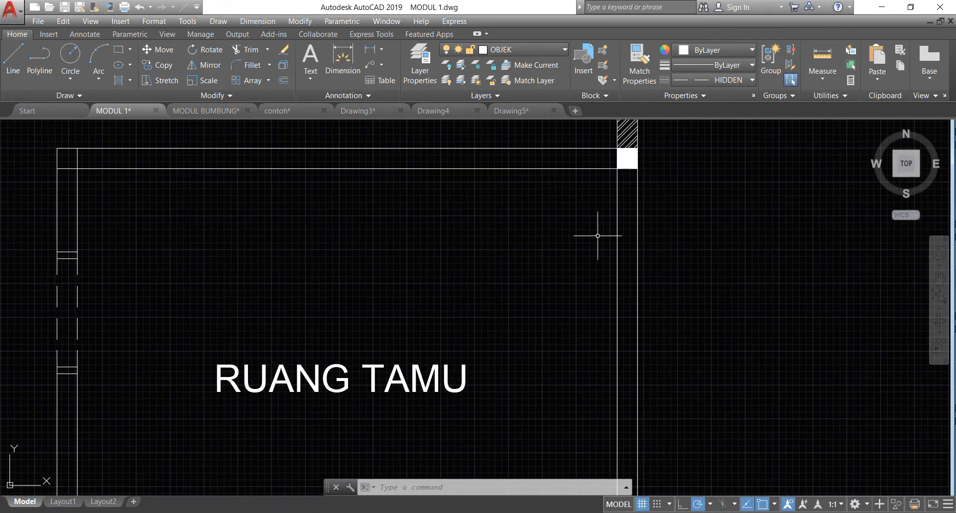
- Draw a guide line along the inner face of RUANG TAMU's lower wall, between the inner faces of its two side walls
{"action": "scroll", "coordinate": [643, 290], "scroll_direction": "down", "scroll_amount": 2}
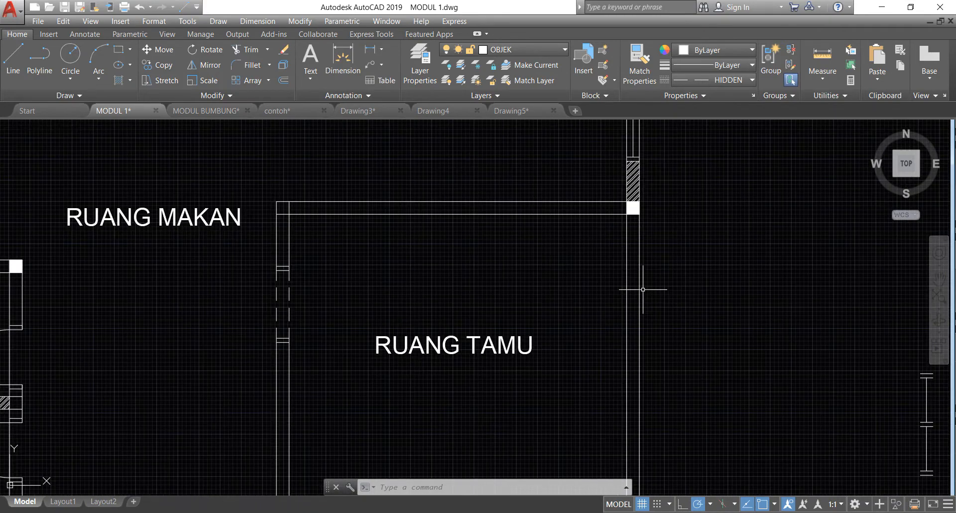
{"action": "scroll", "coordinate": [643, 289], "scroll_direction": "down", "scroll_amount": 3}
{"action": "scroll", "coordinate": [633, 398], "scroll_direction": "up", "scroll_amount": 3}
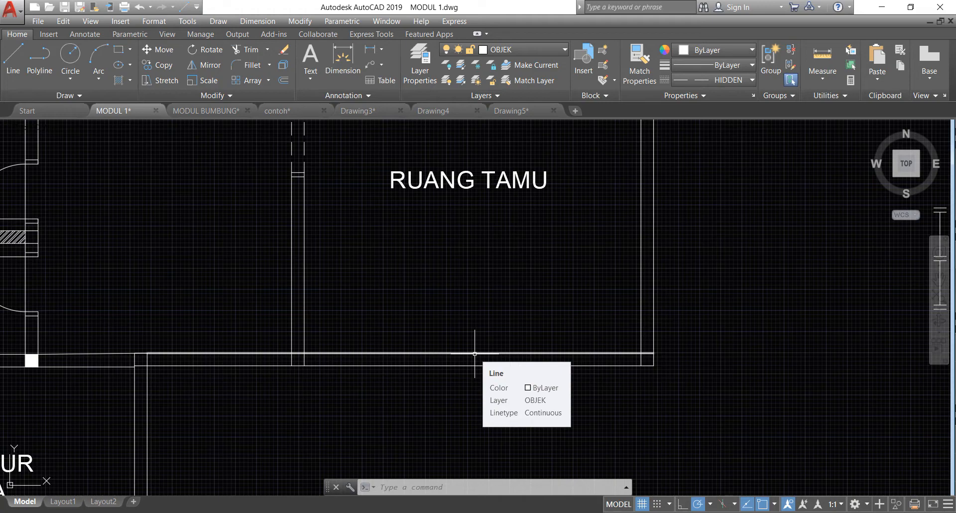
{"action": "left_click", "coordinate": [8, 74]}
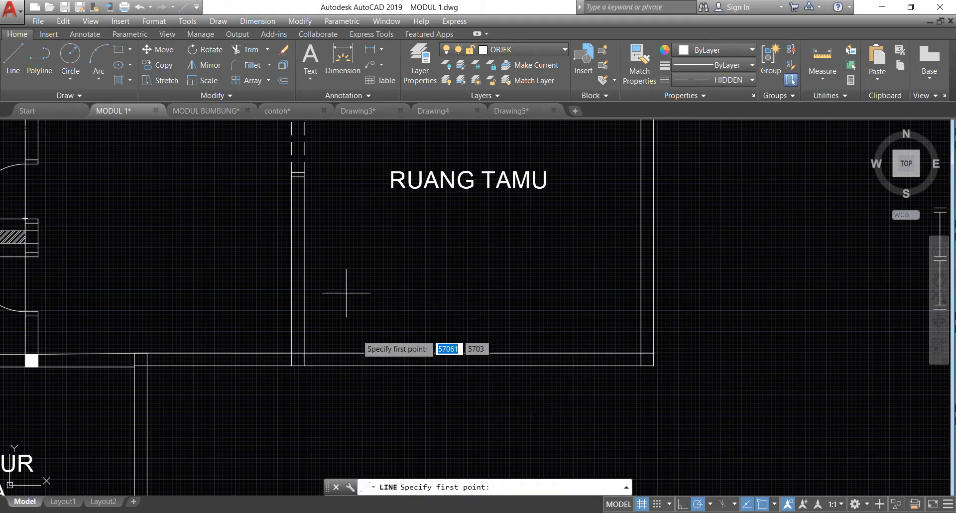
{"action": "left_click", "coordinate": [304, 352]}
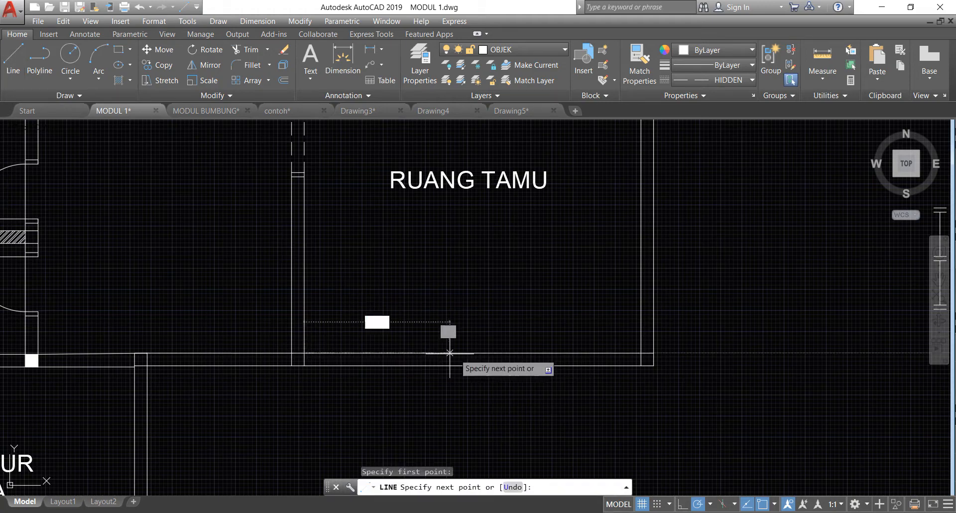
{"action": "left_click", "coordinate": [641, 353]}
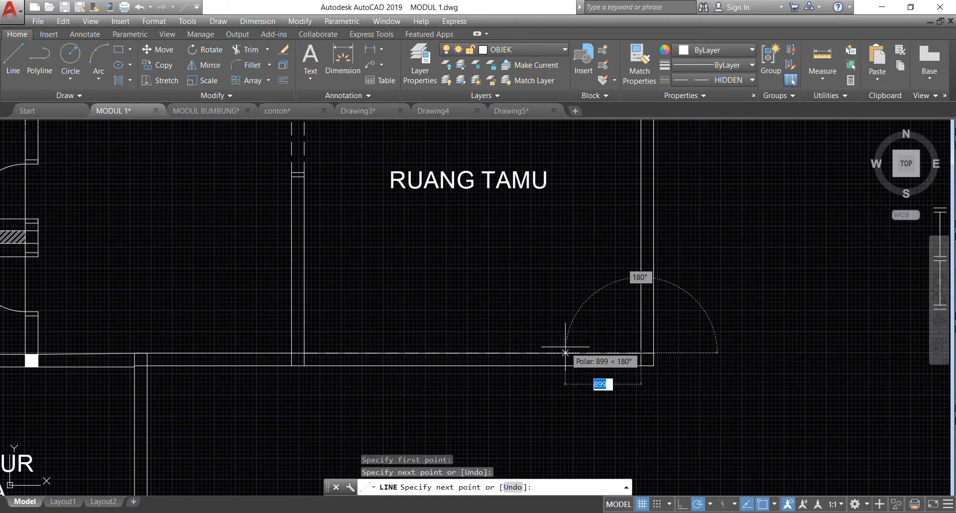
{"action": "key", "text": "Escape"}
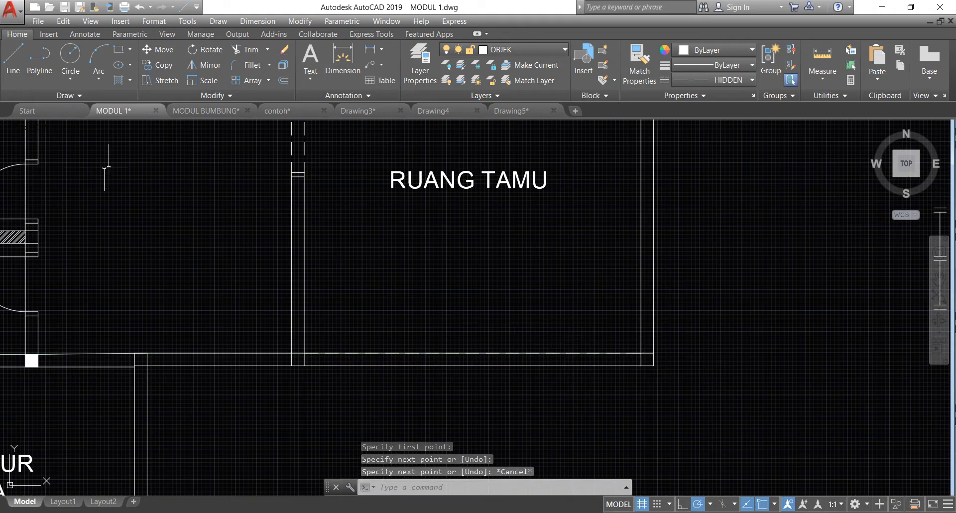
- With the linetype set to ByBlock, draw a line across the lower wall's thickness from the guide line's midpoint, and erase the guide line
{"action": "left_click", "coordinate": [728, 79]}
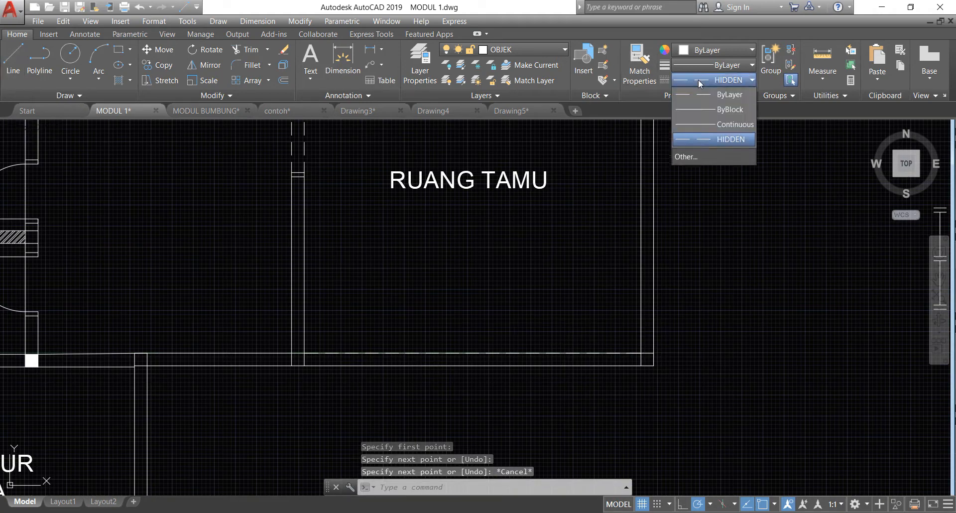
{"action": "left_click", "coordinate": [707, 114]}
{"action": "left_click", "coordinate": [13, 60]}
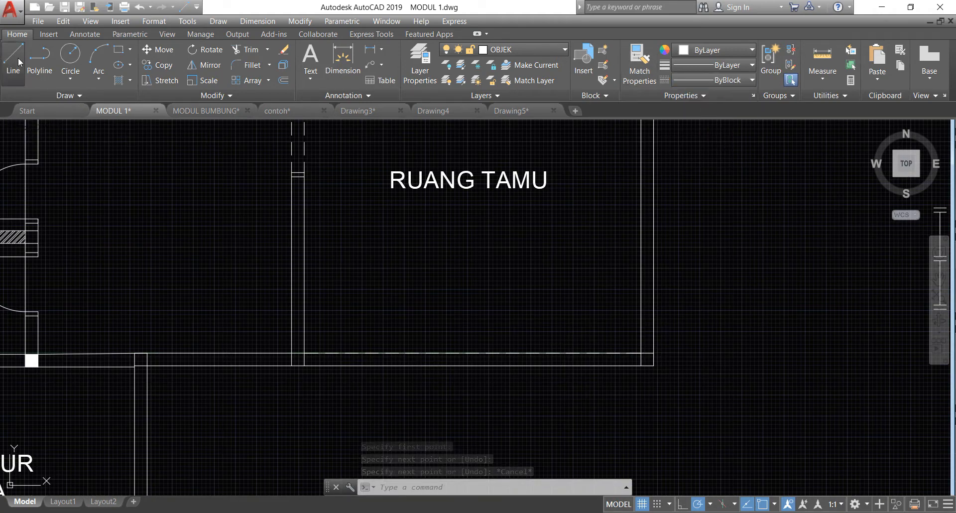
{"action": "left_click", "coordinate": [472, 353]}
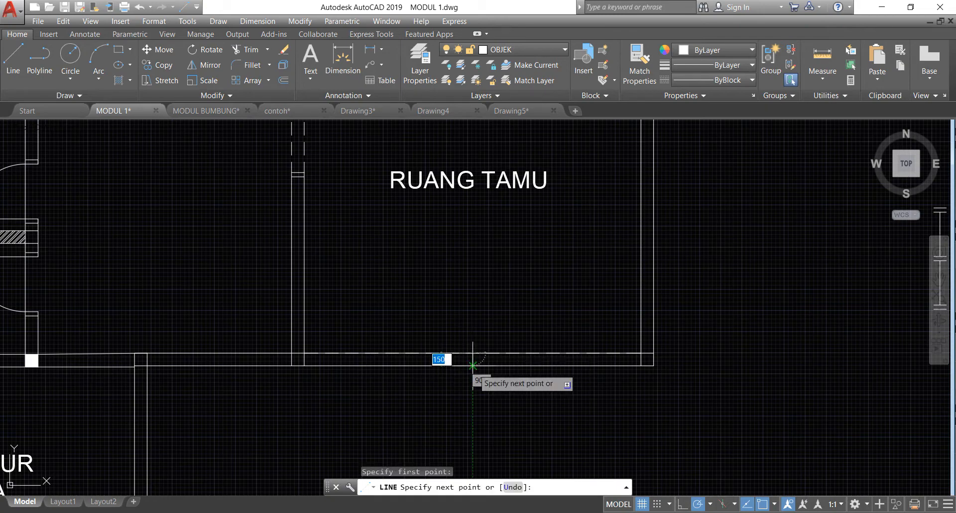
{"action": "key", "text": "Escape"}
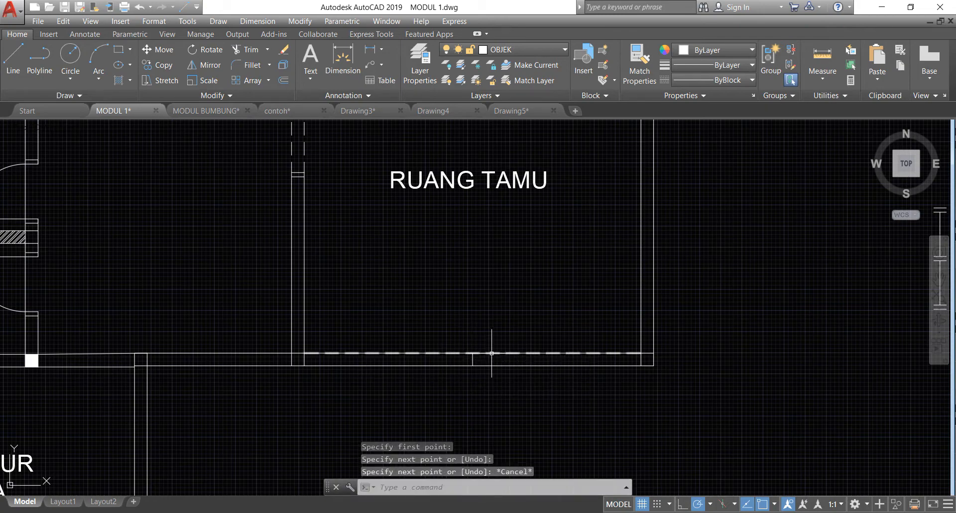
{"action": "left_click", "coordinate": [491, 353]}
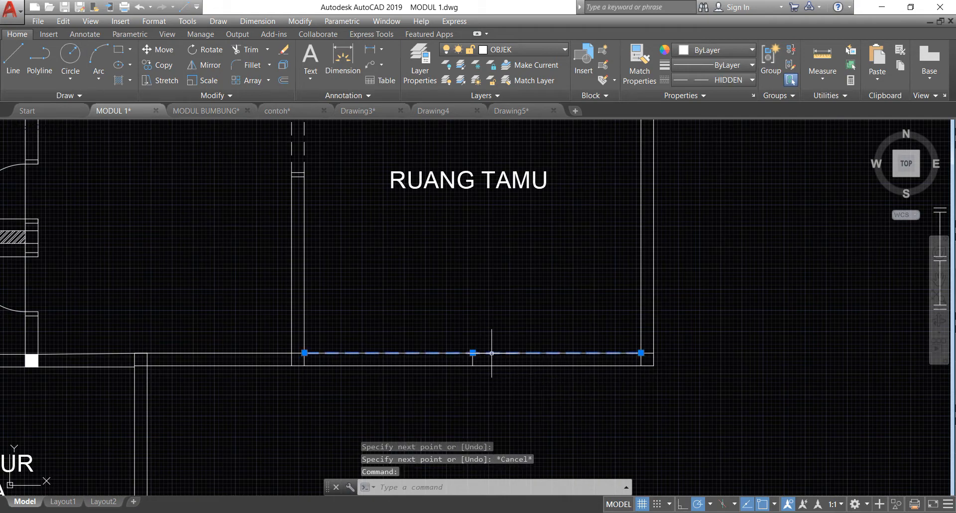
{"action": "key", "text": "Delete"}
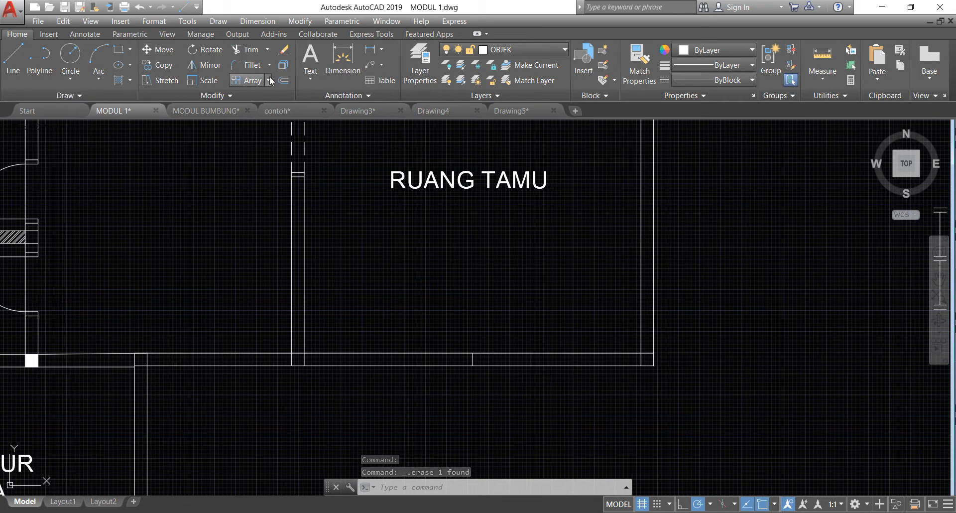
- Offset the lower wall's centre line by 900 to both sides to mark the edges of the door opening
{"action": "left_click", "coordinate": [285, 82]}
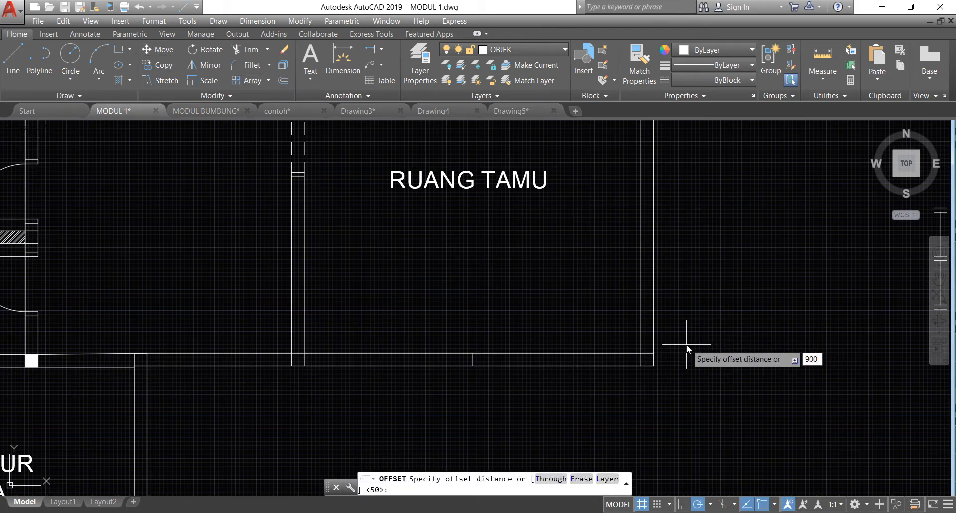
{"action": "key", "text": "Return"}
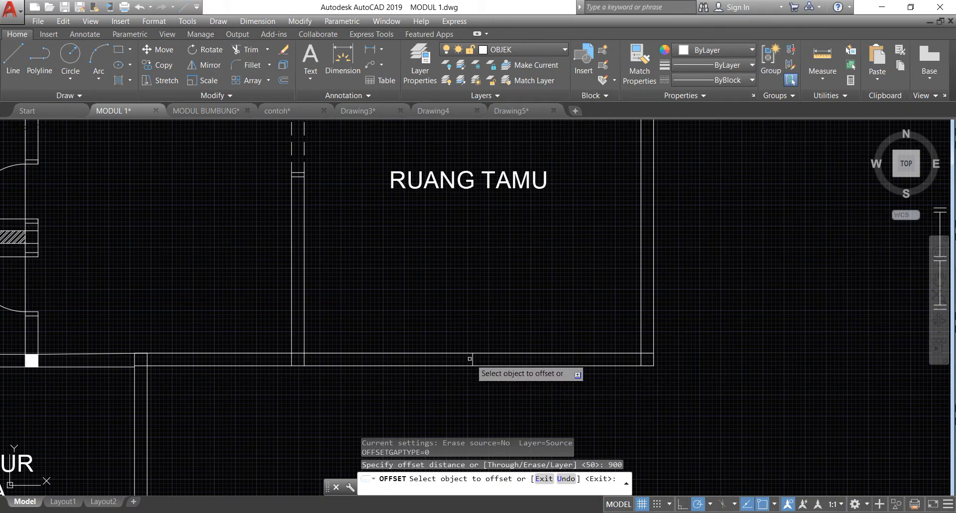
{"action": "left_click", "coordinate": [472, 357]}
{"action": "left_click", "coordinate": [508, 349]}
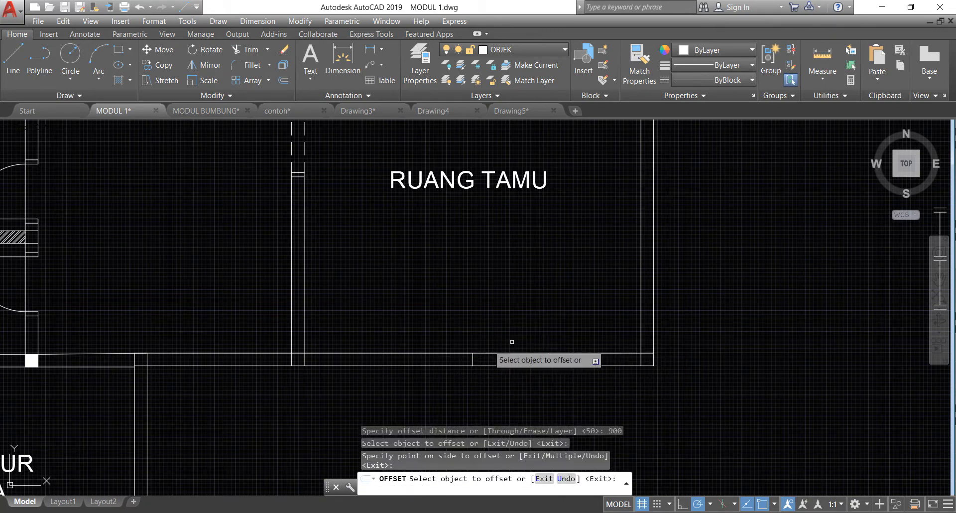
{"action": "left_click", "coordinate": [473, 358]}
{"action": "left_click", "coordinate": [393, 339]}
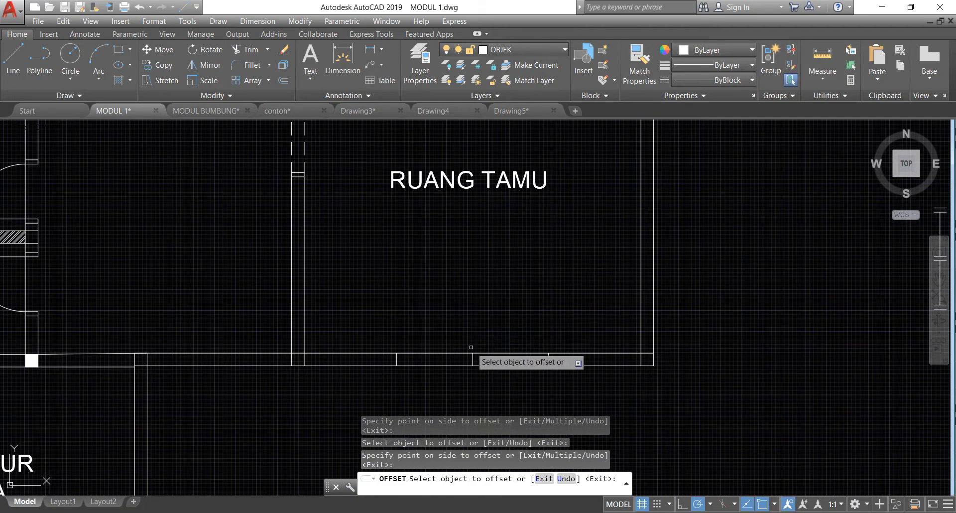
{"action": "scroll", "coordinate": [468, 345], "scroll_direction": "up", "scroll_amount": 2}
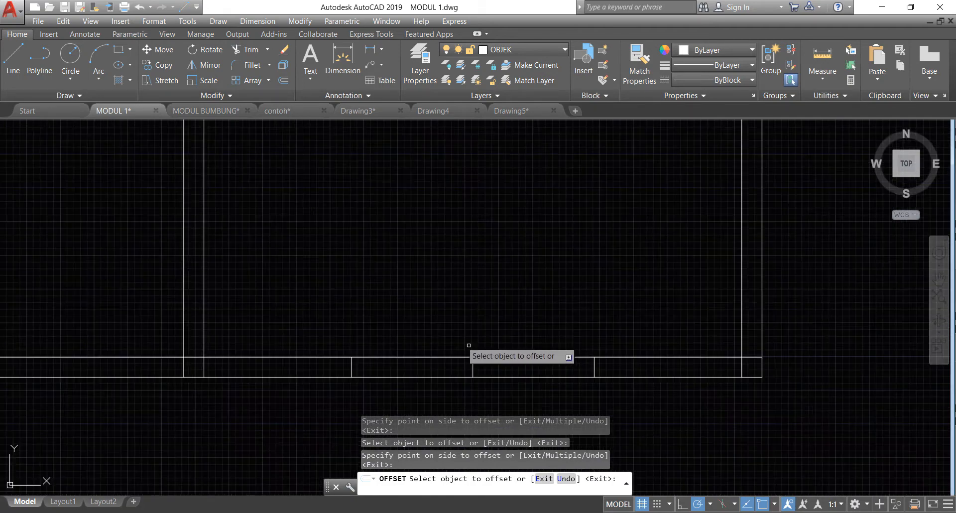
- Offset both door opening edge lines by 50 toward the centre line to form the jambs
{"action": "left_click", "coordinate": [283, 81]}
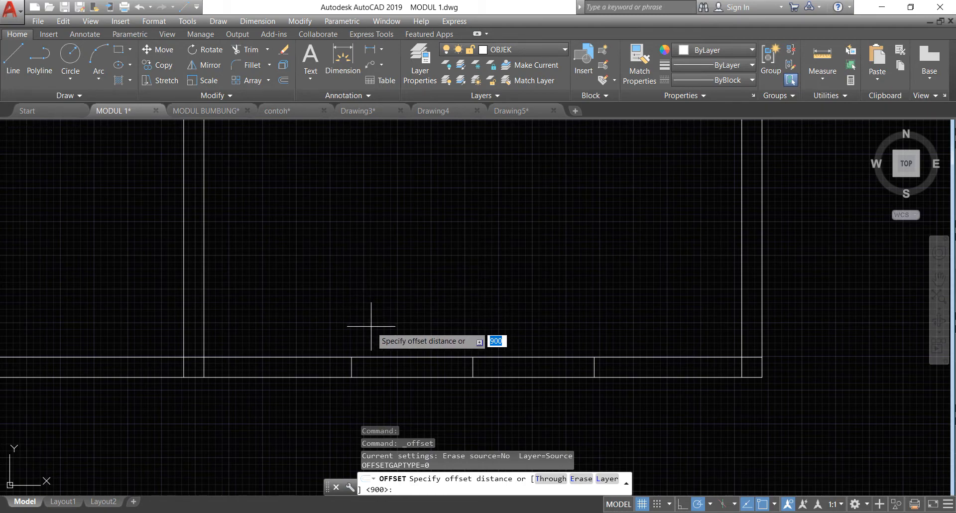
{"action": "type", "text": "50"}
{"action": "key", "text": "Return"}
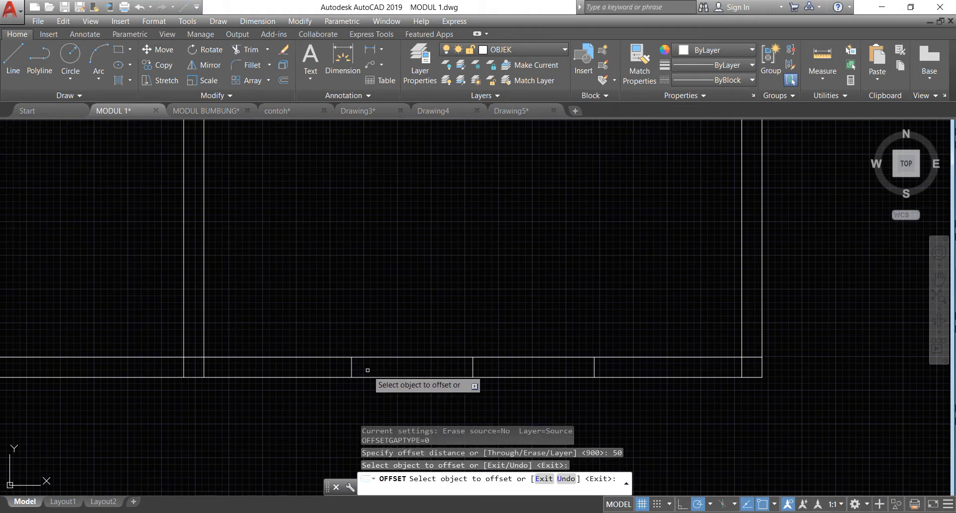
{"action": "left_click", "coordinate": [369, 368]}
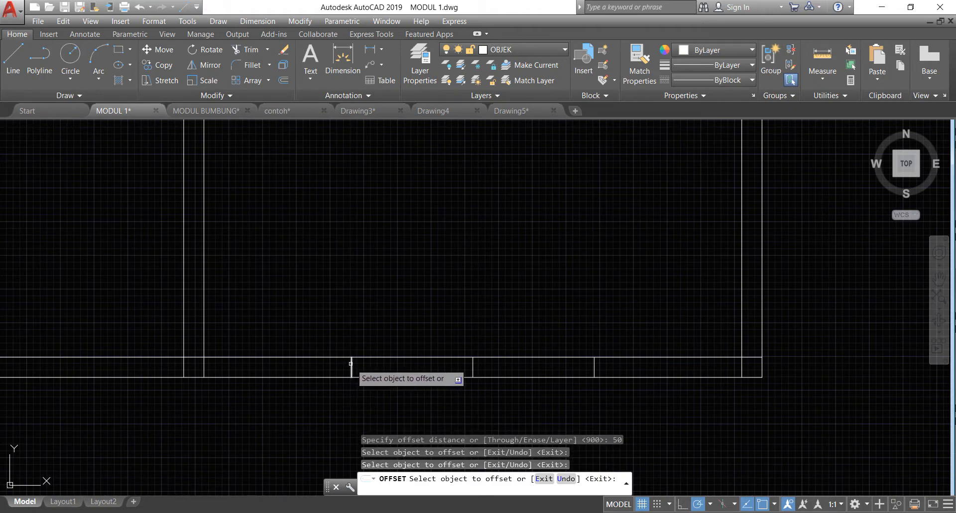
{"action": "left_click", "coordinate": [352, 364]}
{"action": "left_click", "coordinate": [355, 365]}
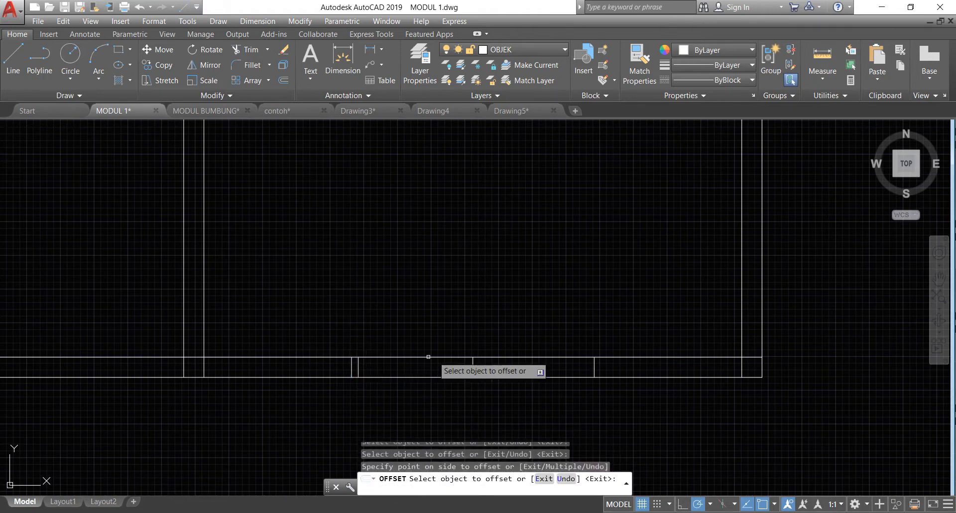
{"action": "left_click", "coordinate": [594, 368]}
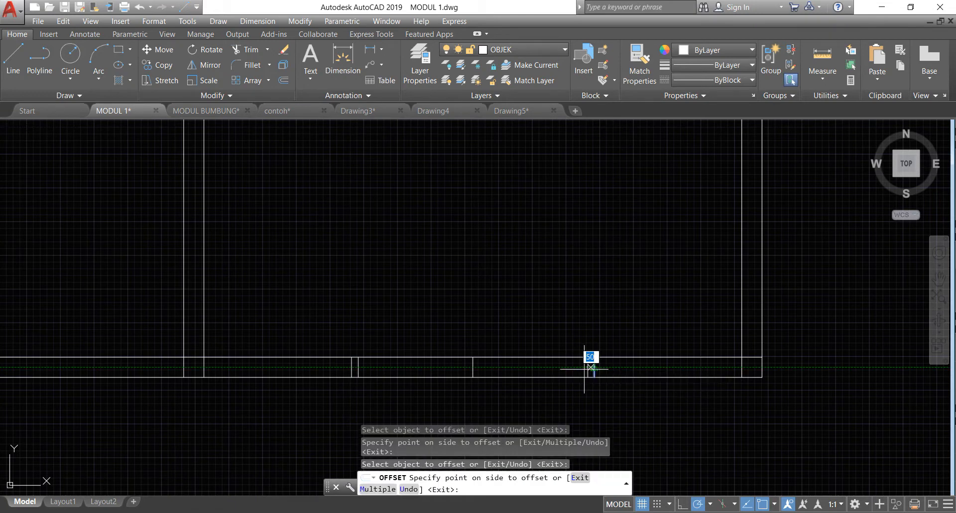
{"action": "left_click", "coordinate": [580, 367]}
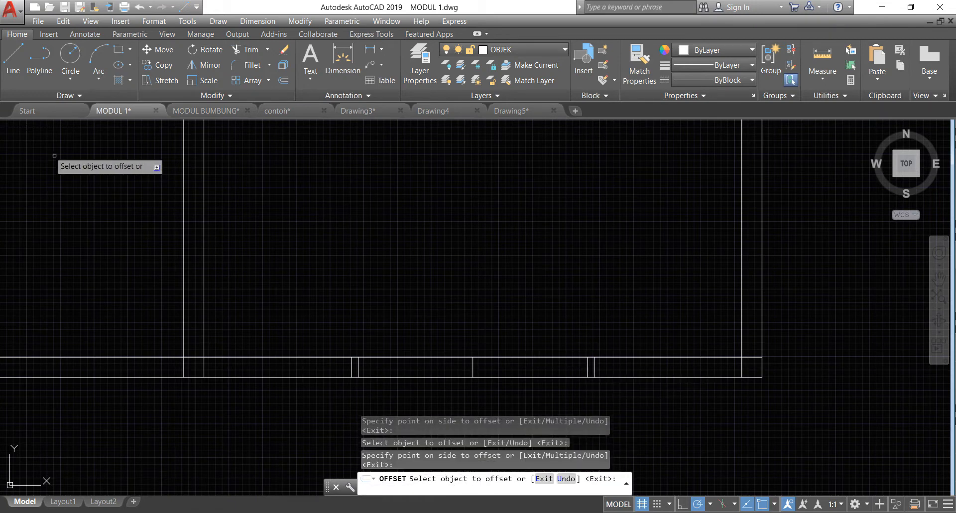
- Draw two circles of radius 850 centred on the upper ends of the inner jamb lines, meeting at the centre line
{"action": "left_click", "coordinate": [70, 55]}
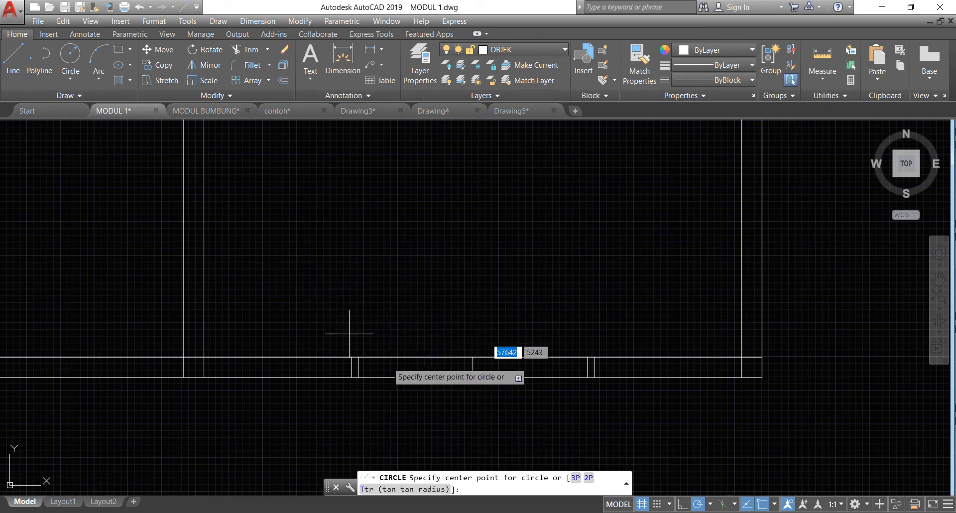
{"action": "left_click", "coordinate": [358, 357]}
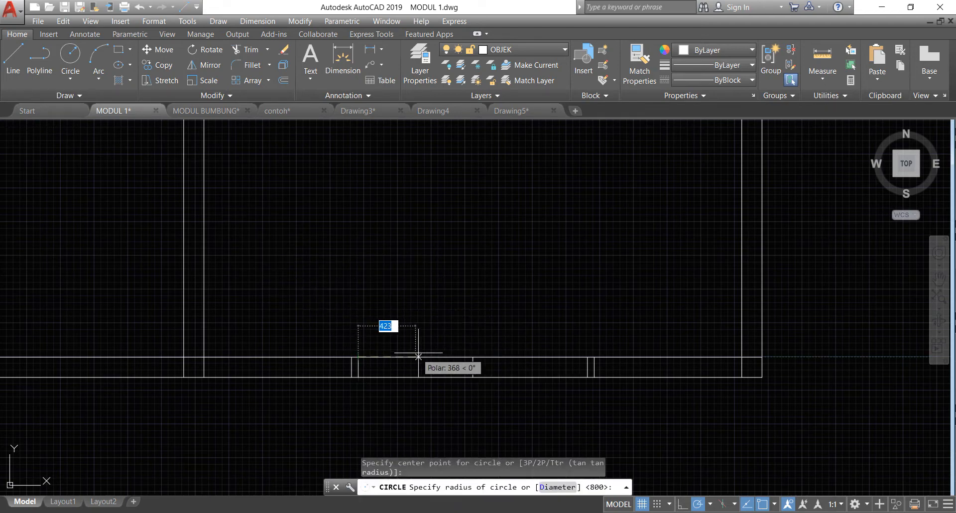
{"action": "left_click", "coordinate": [474, 356]}
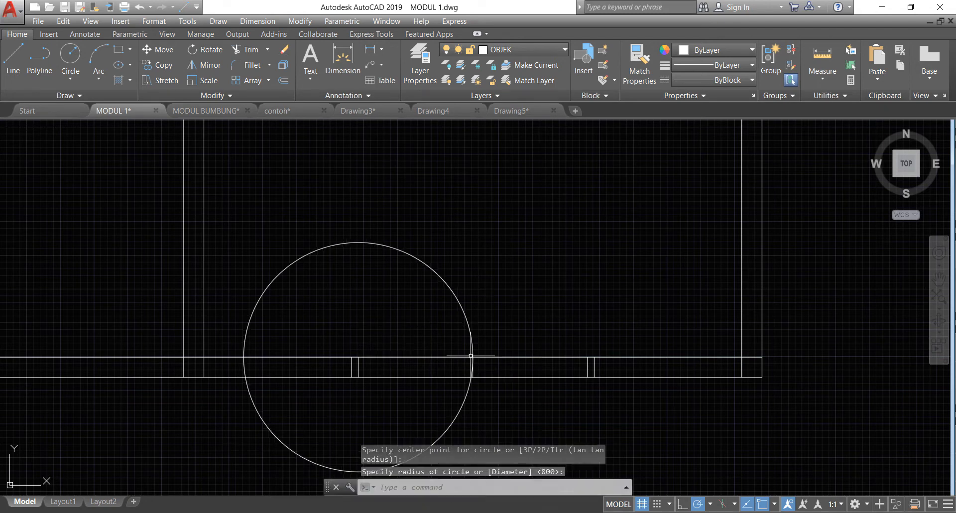
{"action": "key", "text": "Return"}
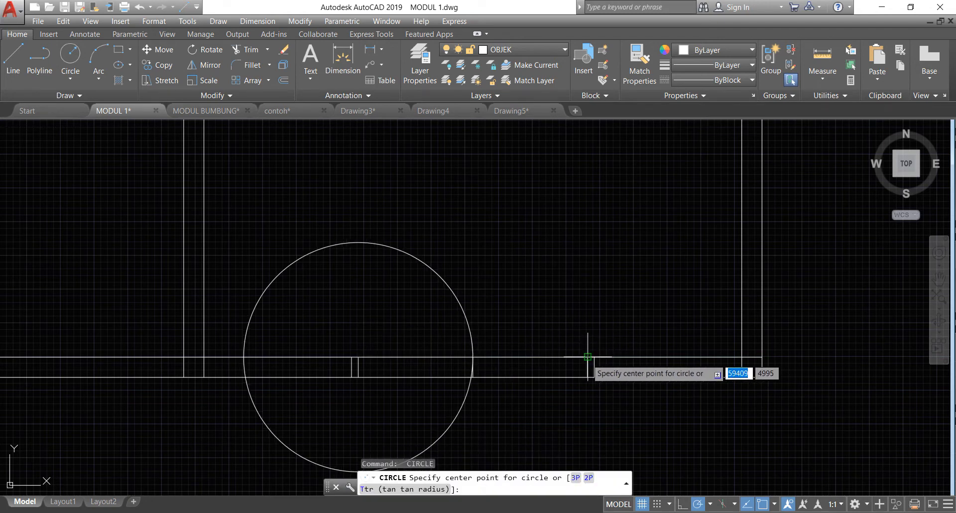
{"action": "left_click", "coordinate": [588, 357]}
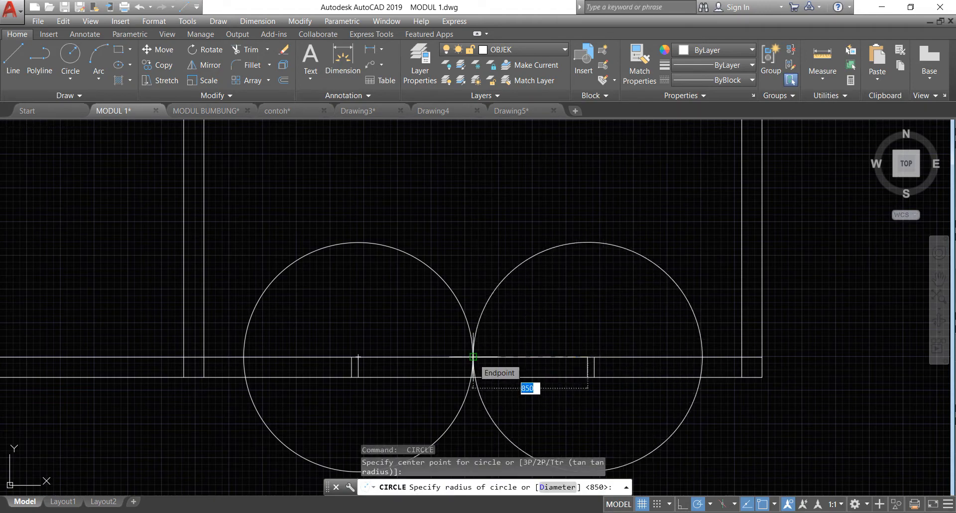
{"action": "left_click", "coordinate": [474, 356]}
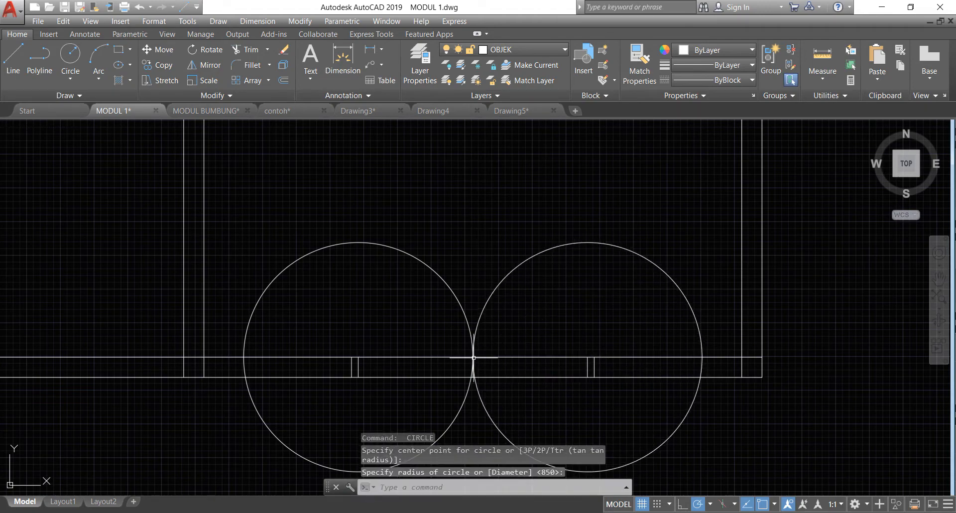
- Extend the left inner jamb line up to the top of the left circle
{"action": "left_click", "coordinate": [267, 50]}
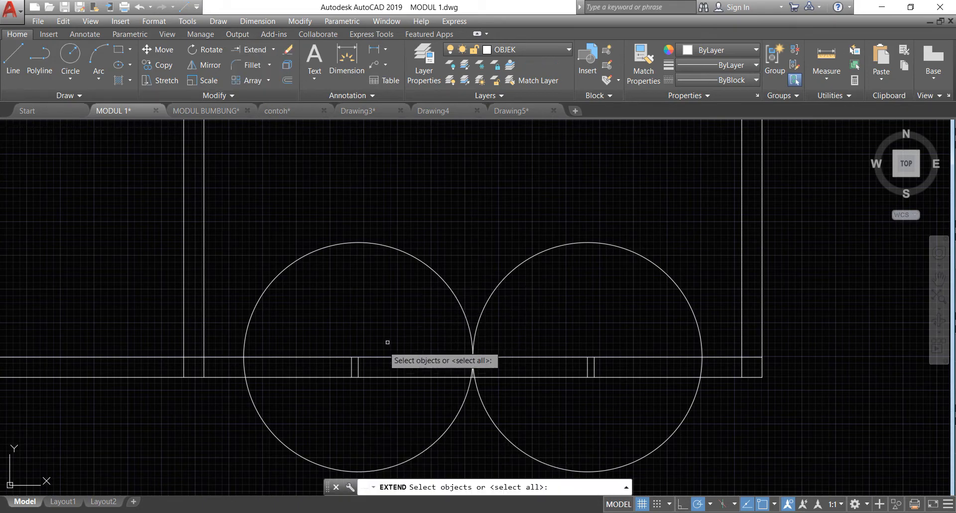
{"action": "left_click", "coordinate": [360, 366]}
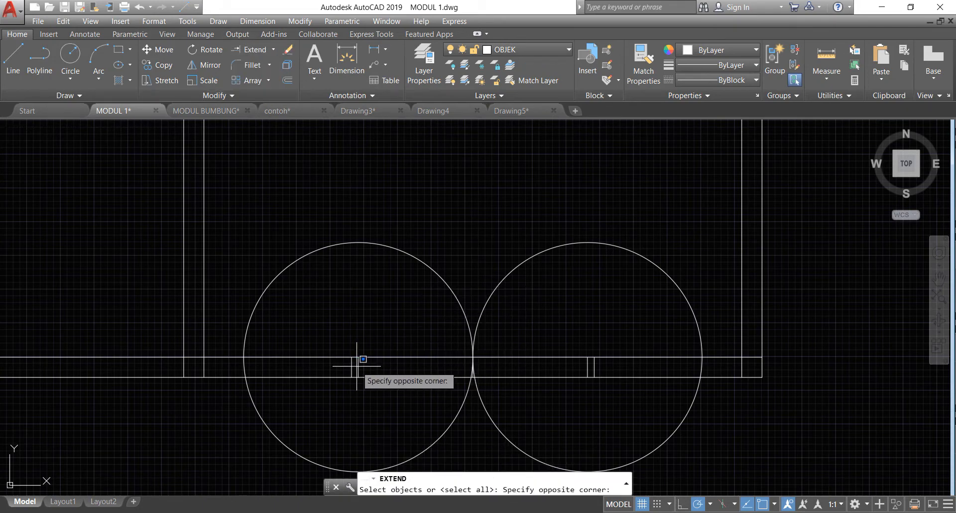
{"action": "left_click", "coordinate": [354, 366]}
{"action": "left_click", "coordinate": [358, 363]}
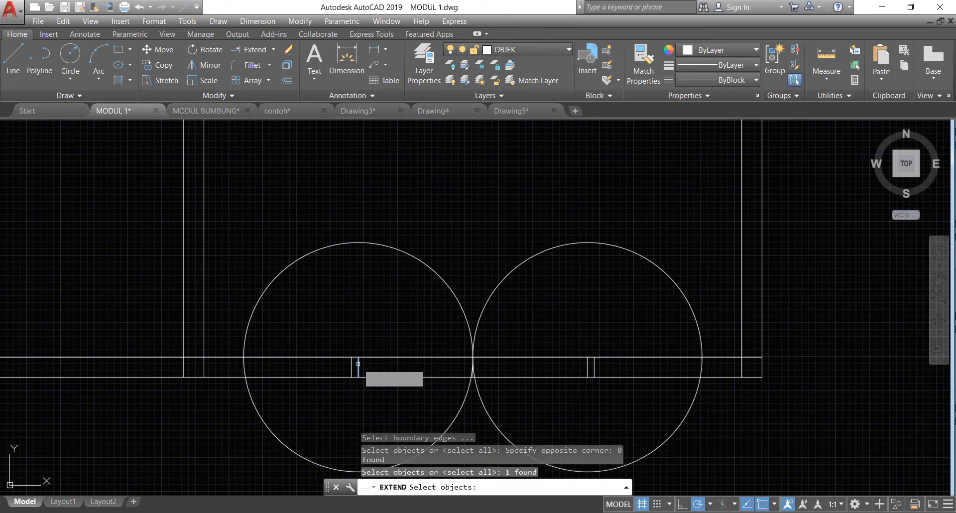
{"action": "left_click", "coordinate": [378, 246]}
{"action": "key", "text": "Return"}
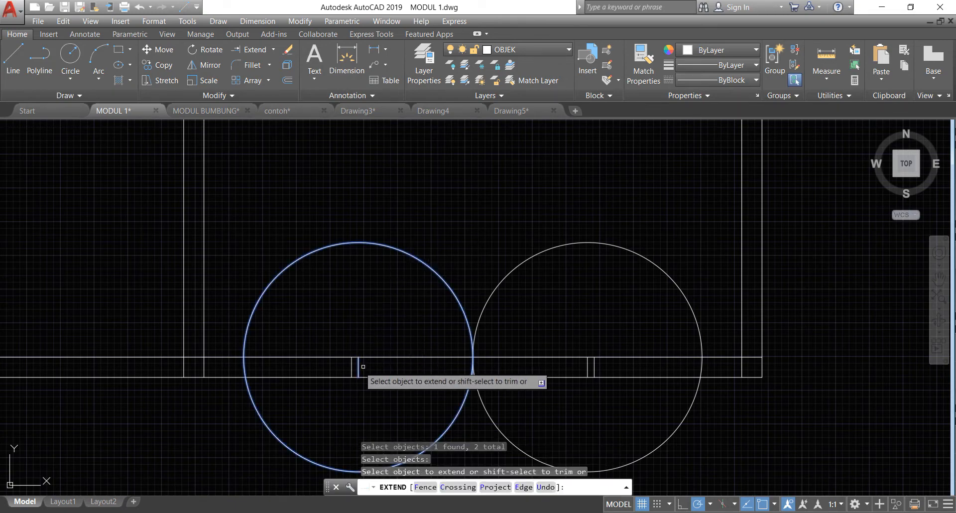
{"action": "left_click", "coordinate": [358, 362]}
{"action": "key", "text": "Return"}
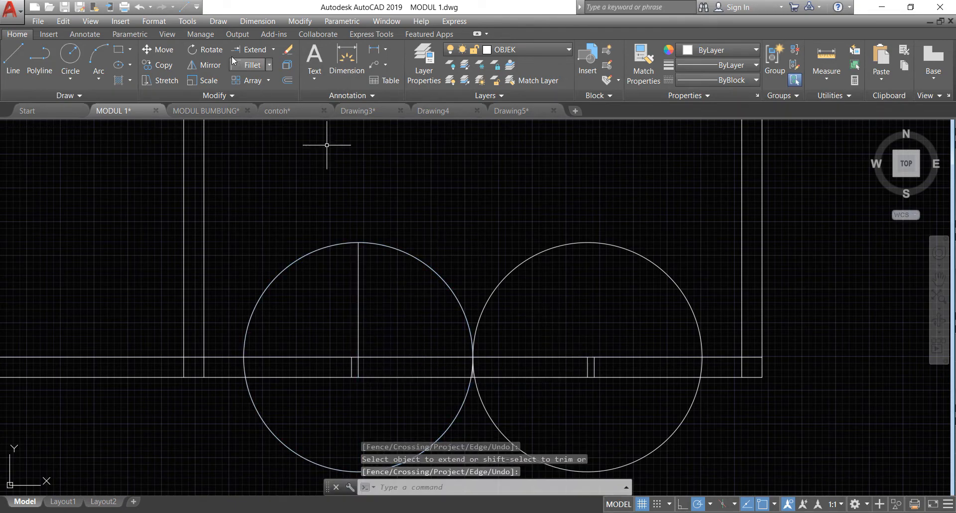
- Extend the right inner jamb line up to the top of the right circle
{"action": "left_click", "coordinate": [252, 49]}
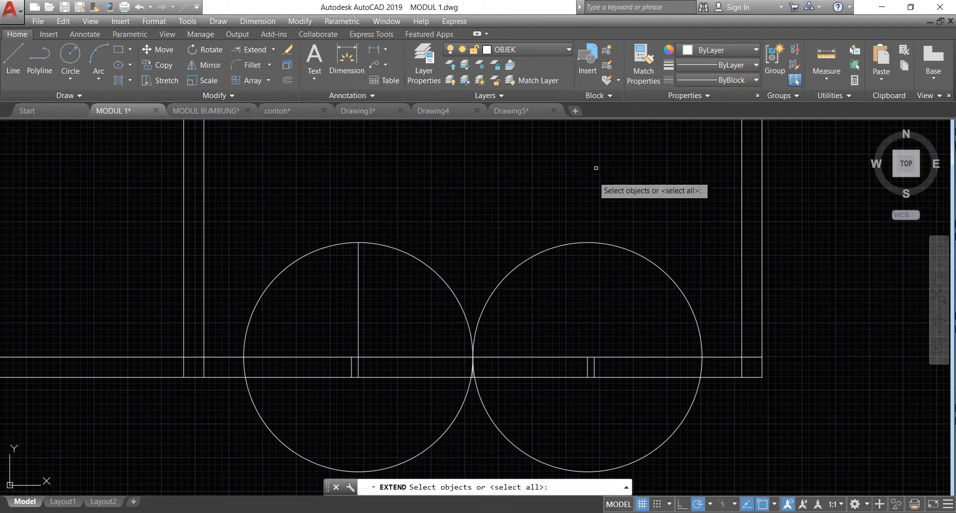
{"action": "left_click", "coordinate": [571, 245]}
{"action": "left_click", "coordinate": [529, 249]}
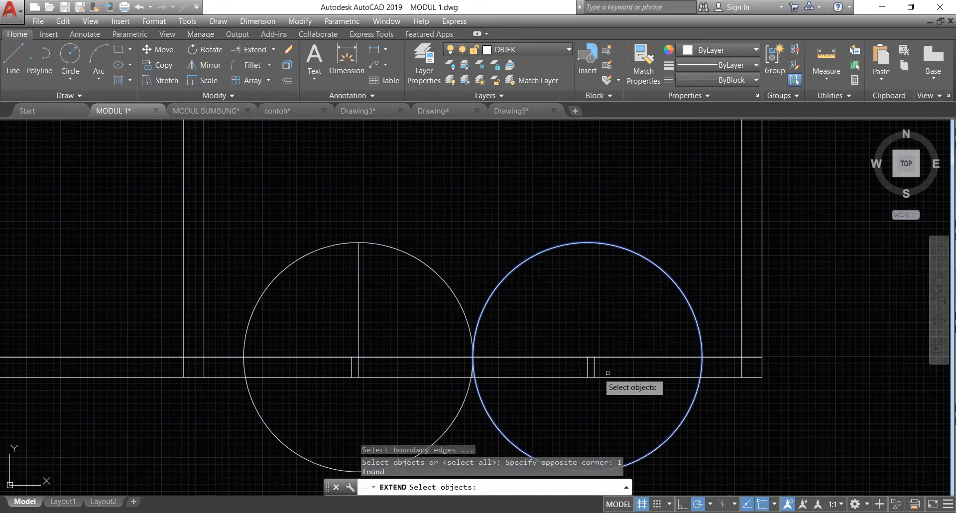
{"action": "left_click", "coordinate": [589, 365]}
{"action": "key", "text": "Return"}
{"action": "left_click", "coordinate": [589, 366]}
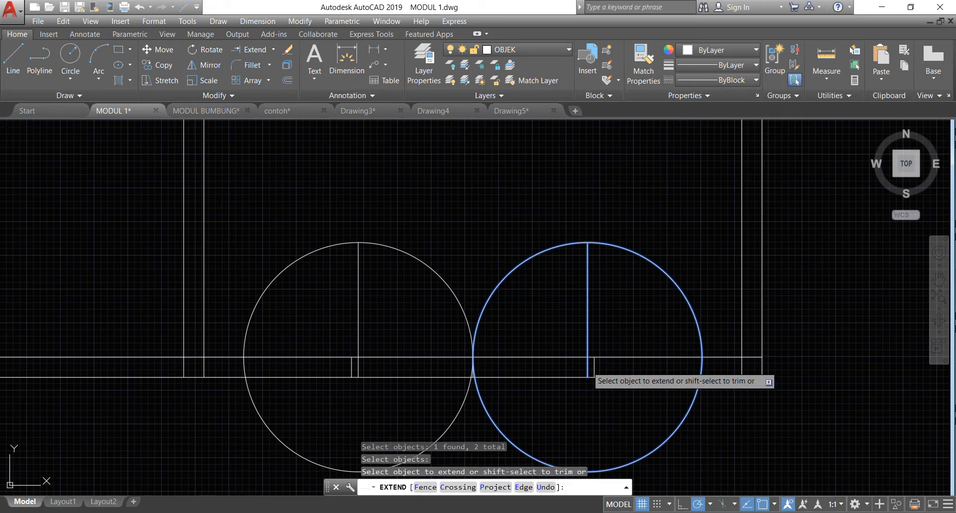
{"action": "key", "text": "Return"}
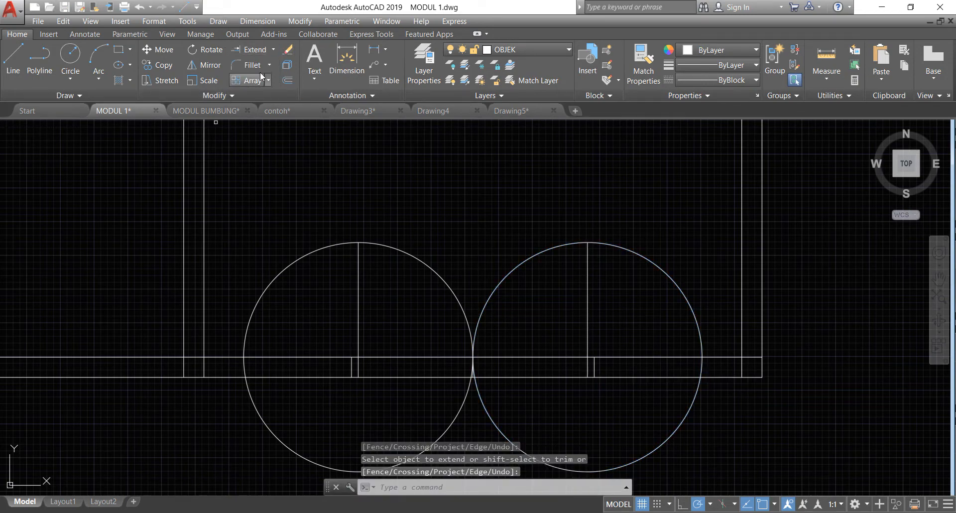
- Trim both circles against the door leaf lines to leave two quarter-circle door swings meeting at the centre
{"action": "left_click", "coordinate": [623, 287]}
{"action": "left_click", "coordinate": [282, 190]}
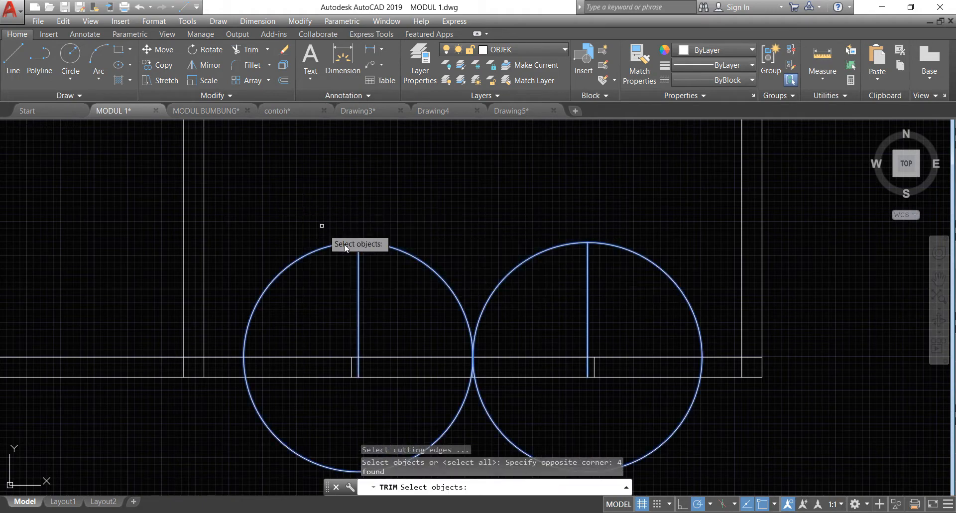
{"action": "key", "text": "Return"}
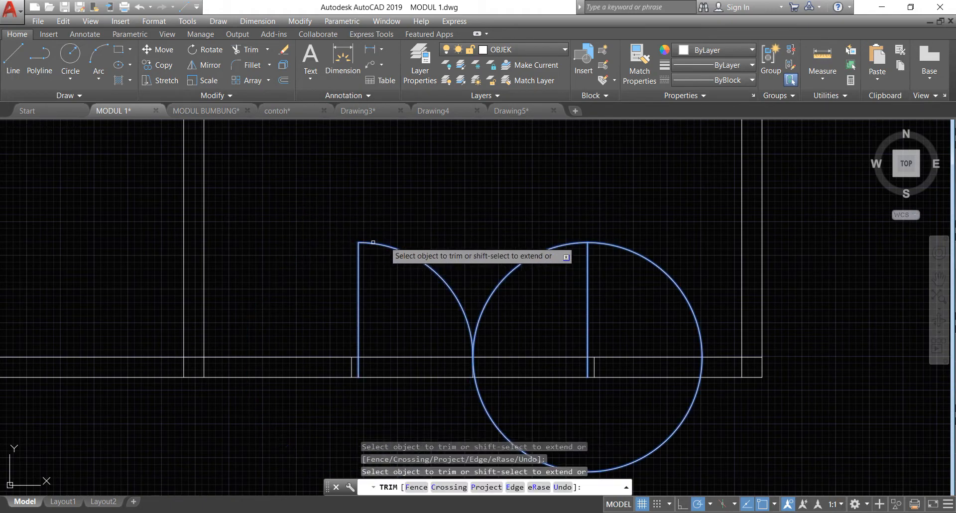
{"action": "left_click", "coordinate": [615, 244]}
{"action": "key", "text": "Return"}
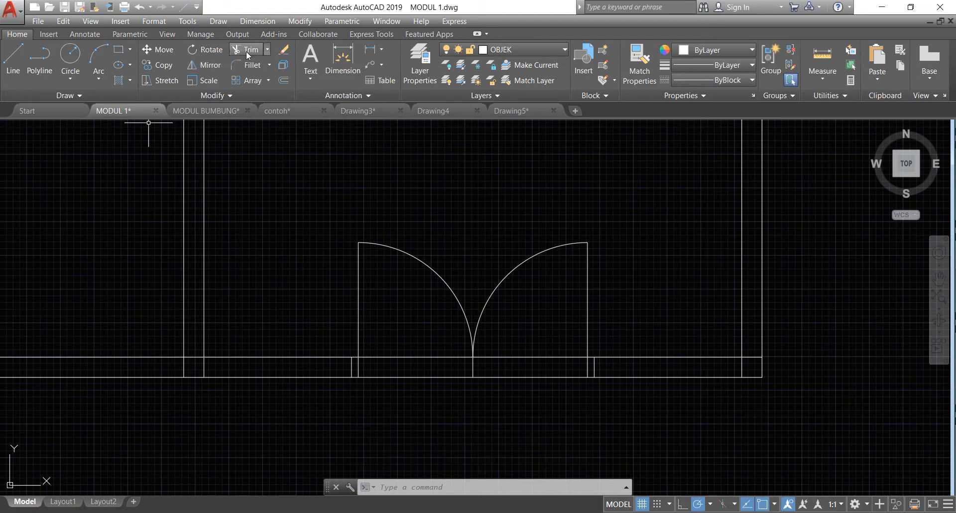
- Trim away the lower wall's inner face line between the two door leaves to open the doorway
{"action": "type", "text": "tr"}
{"action": "key", "text": "space"}
{"action": "left_click", "coordinate": [624, 399]}
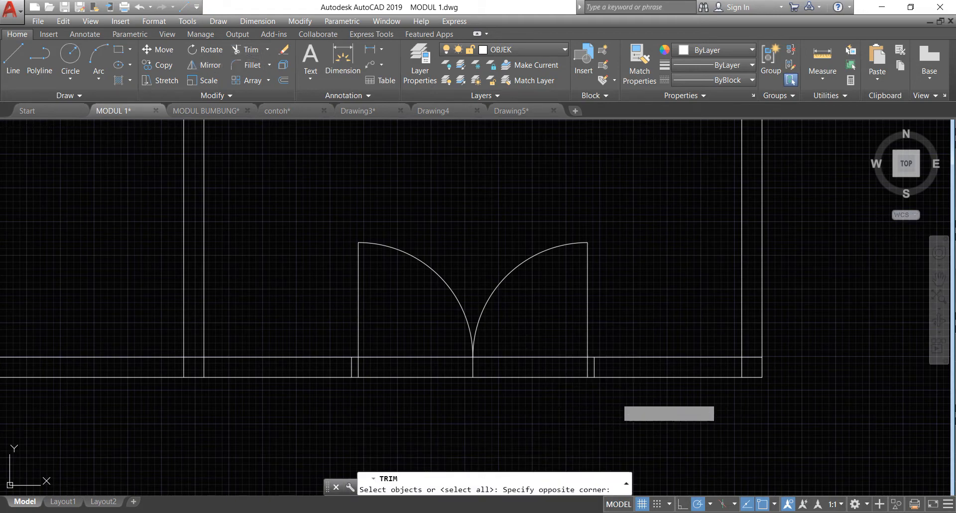
{"action": "left_click", "coordinate": [327, 340]}
{"action": "key", "text": "space"}
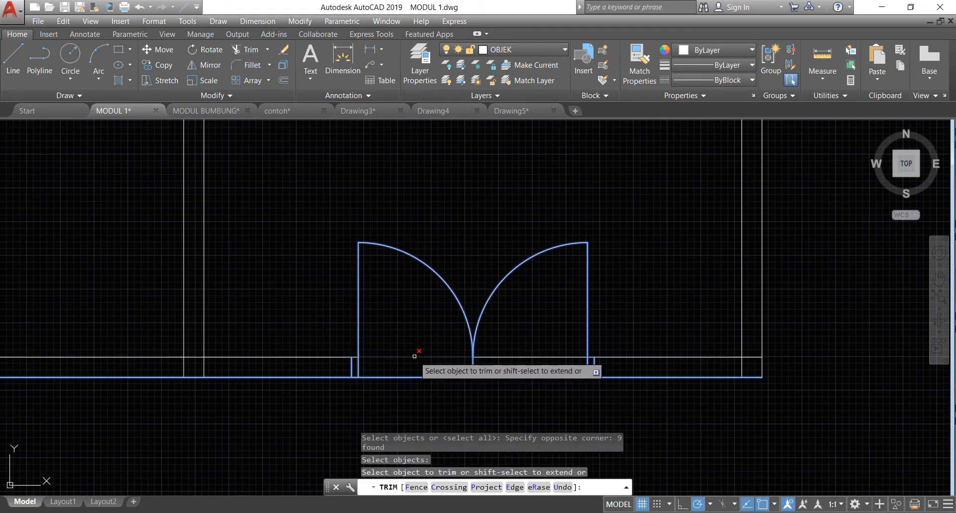
{"action": "left_click", "coordinate": [417, 357]}
{"action": "left_click", "coordinate": [494, 360]}
{"action": "key", "text": "space"}
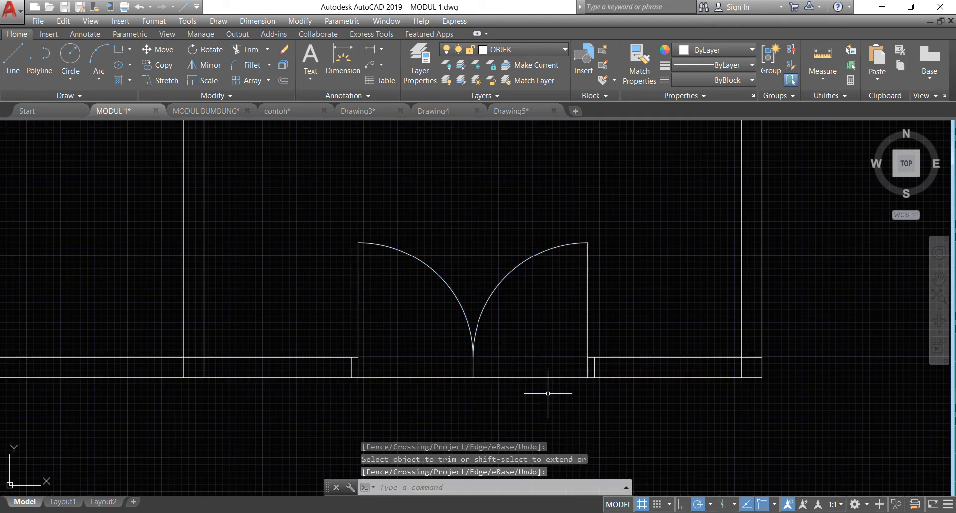
- Fill the two column squares at the ends of the lower RUANG TAMU wall with a SOLID hatch
{"action": "left_click", "coordinate": [118, 81]}
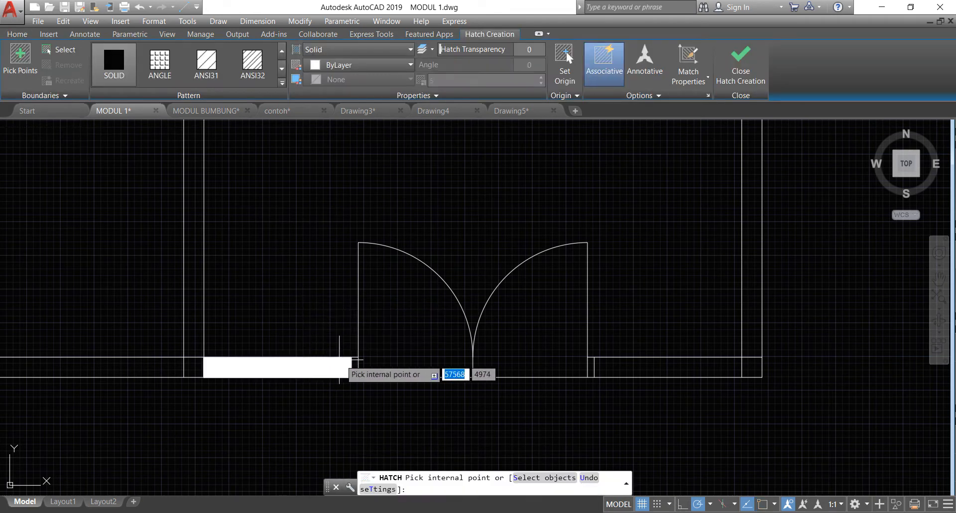
{"action": "left_click", "coordinate": [193, 367]}
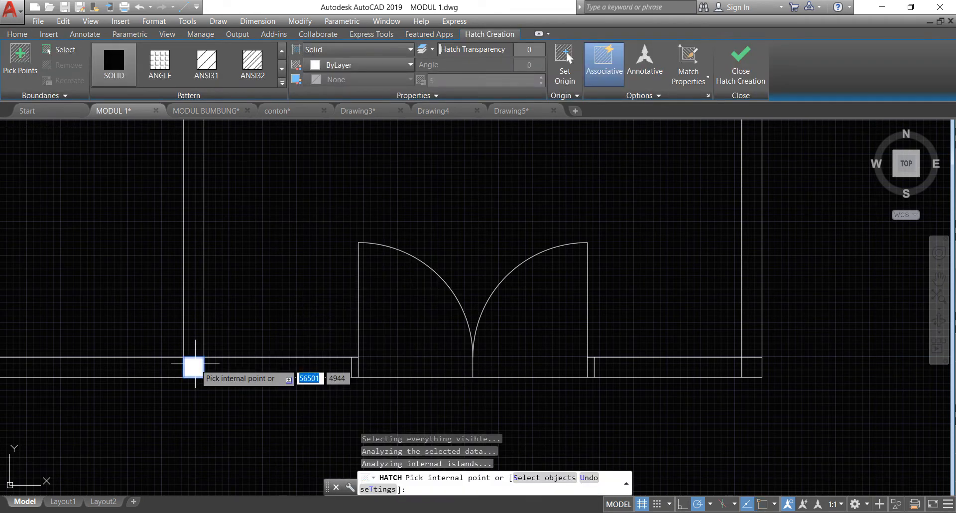
{"action": "left_click", "coordinate": [752, 367]}
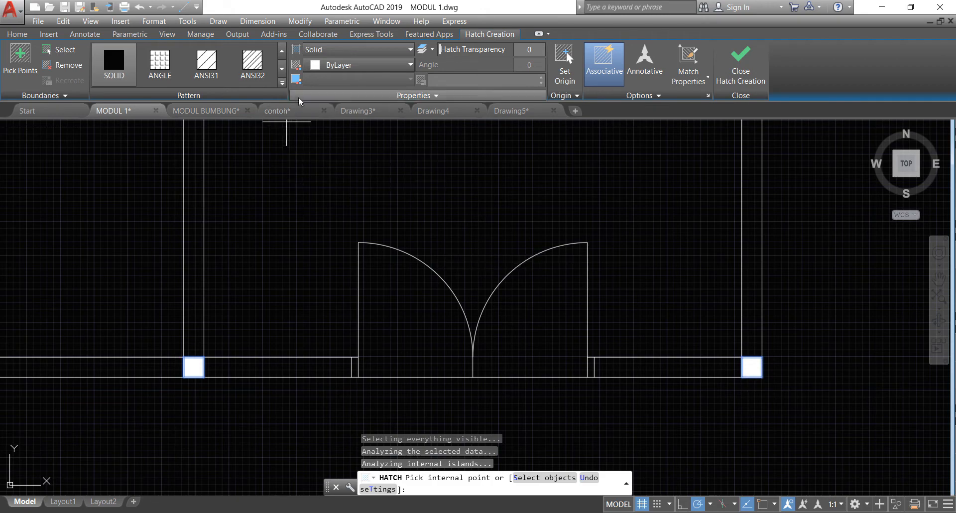
{"action": "key", "text": "Return"}
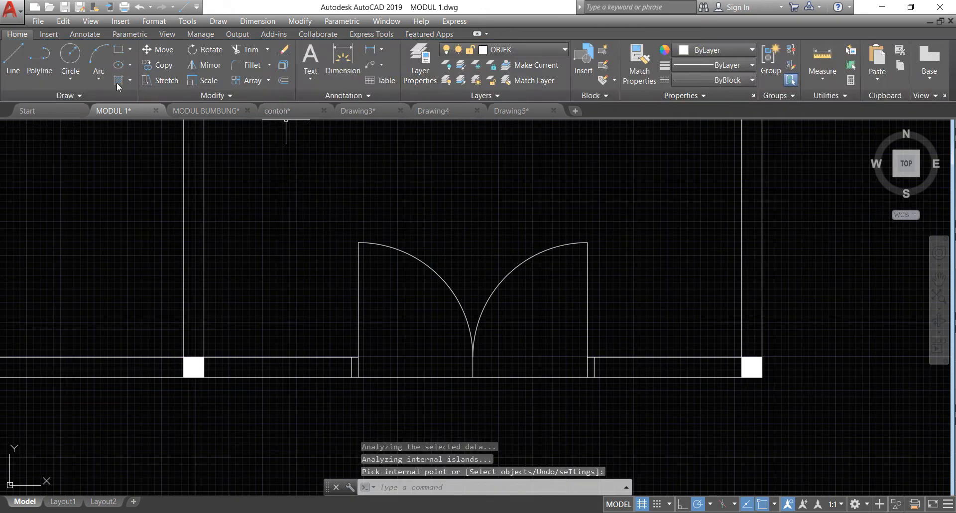
- Hatch the lower wall segments on both sides of the double door with the ANSI32 pattern
{"action": "left_click", "coordinate": [115, 82]}
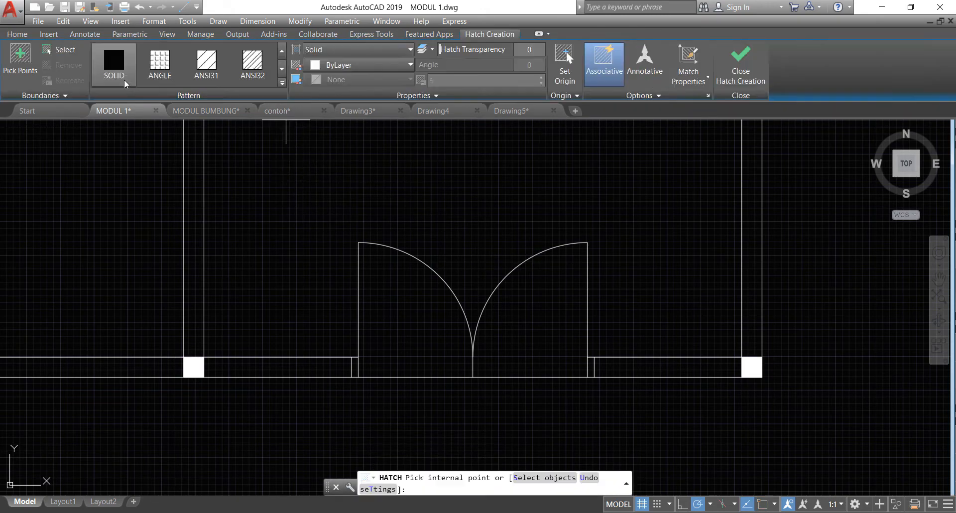
{"action": "left_click", "coordinate": [248, 65]}
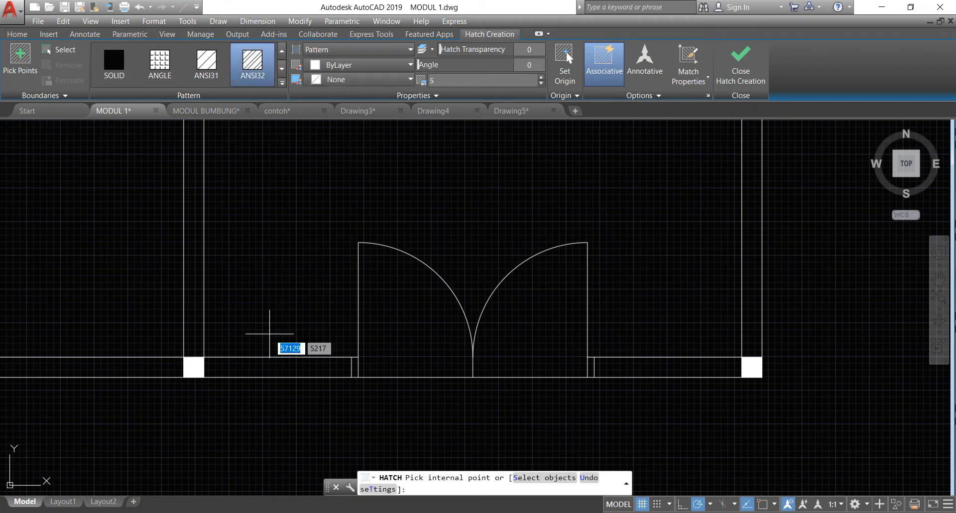
{"action": "left_click", "coordinate": [321, 369]}
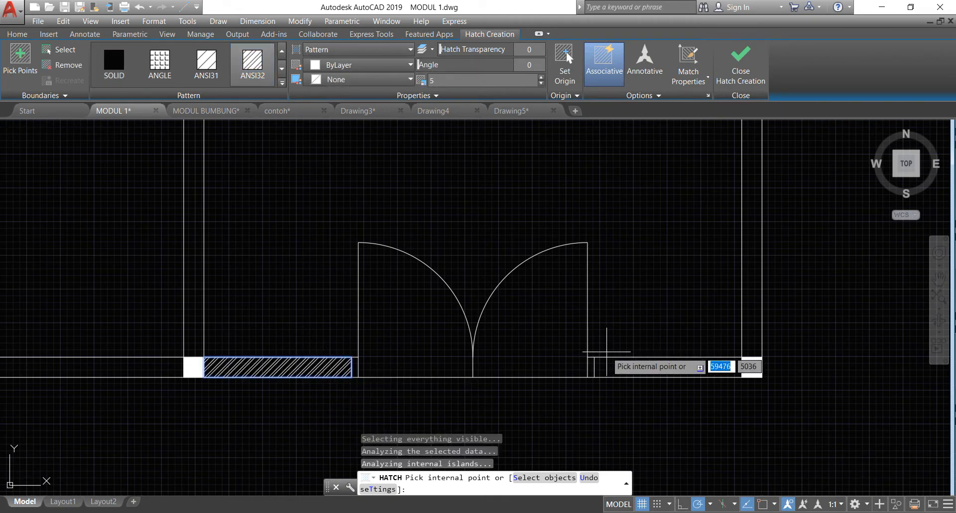
{"action": "left_click", "coordinate": [632, 372]}
{"action": "key", "text": "Return"}
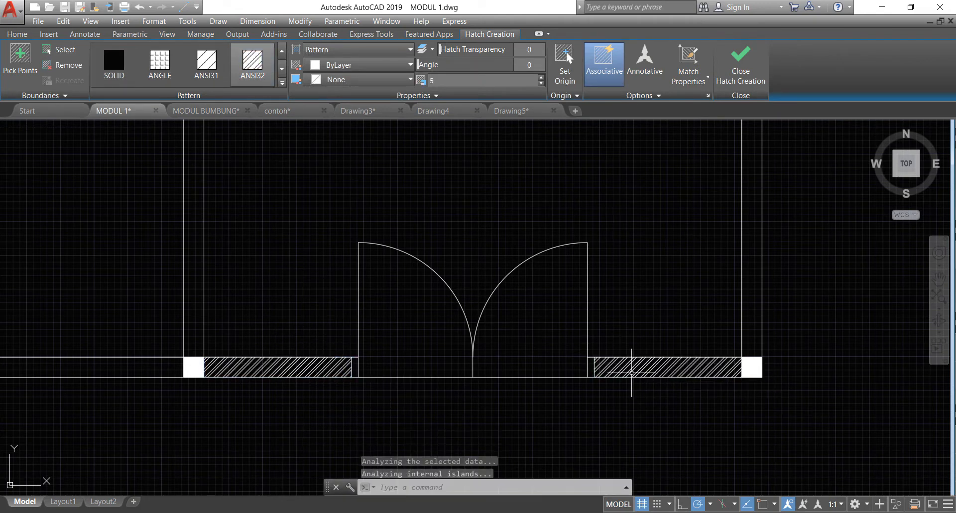
- Draw a line along the outer face of the right RUANG TAMU wall, from the upper column's corner to the lower column's corner
{"action": "scroll", "coordinate": [426, 356], "scroll_direction": "down", "scroll_amount": 2}
{"action": "scroll", "coordinate": [426, 357], "scroll_direction": "down", "scroll_amount": 2}
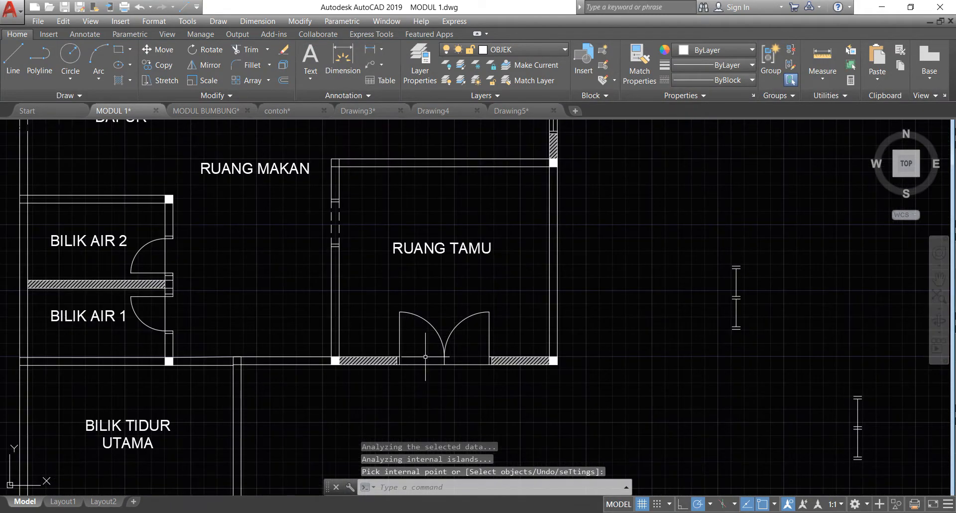
{"action": "scroll", "coordinate": [558, 202], "scroll_direction": "up", "scroll_amount": 2}
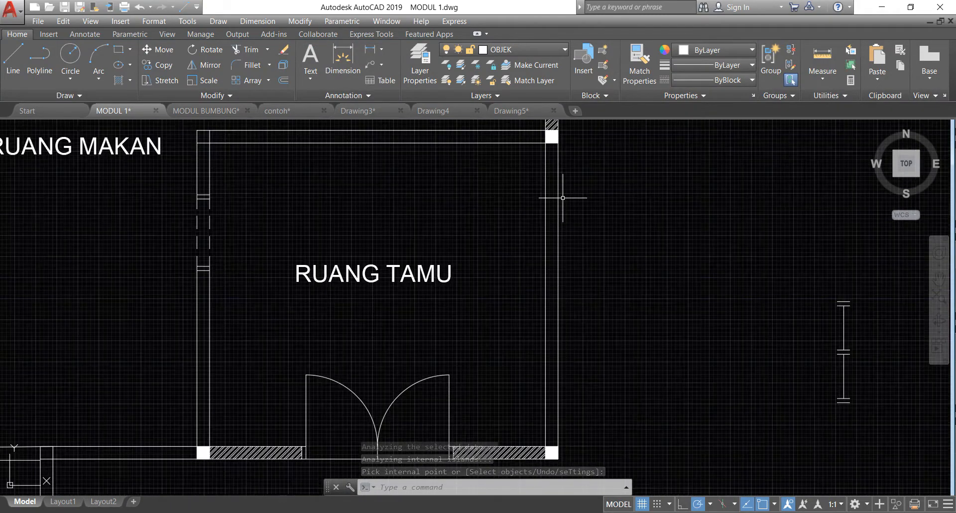
{"action": "left_click", "coordinate": [13, 59]}
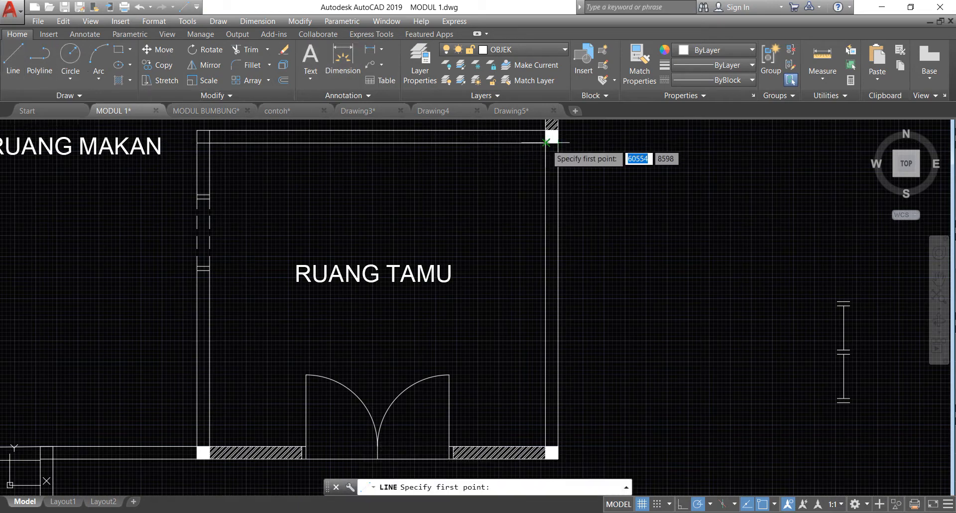
{"action": "left_click", "coordinate": [556, 143]}
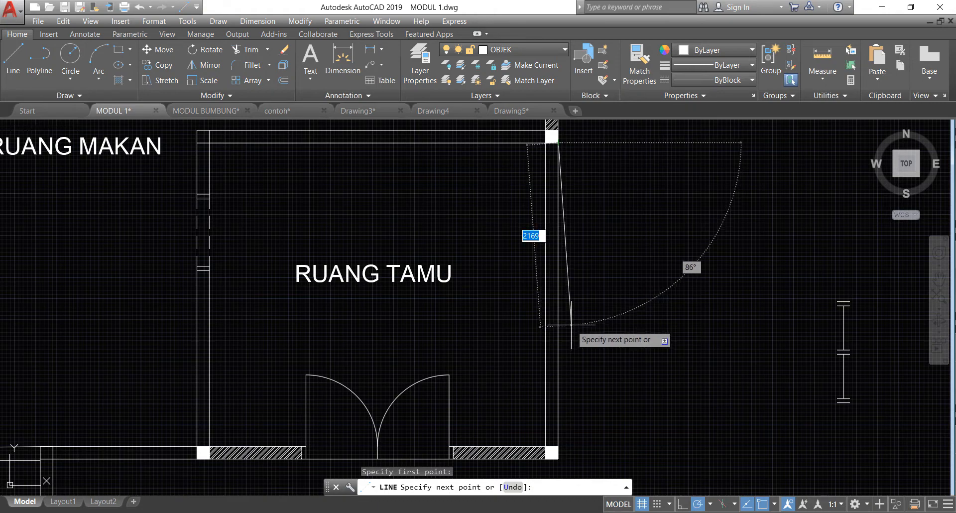
{"action": "left_click", "coordinate": [559, 446]}
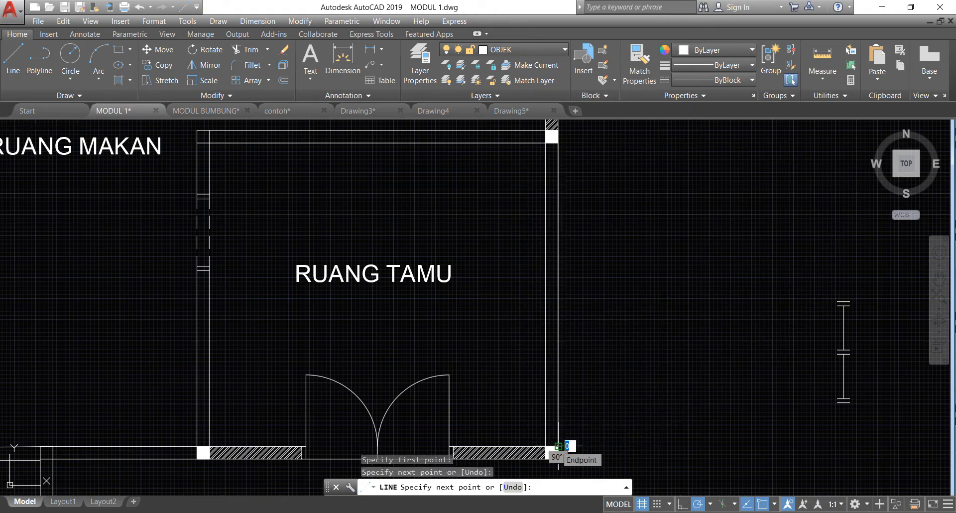
{"action": "key", "text": "Return"}
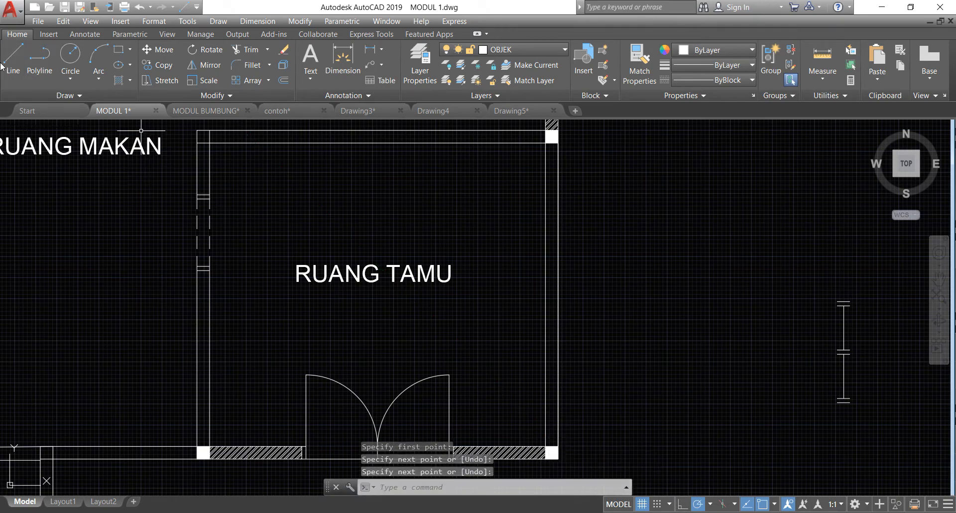
- Draw a line across the thickness of the right RUANG TAMU wall at its midpoint
{"action": "left_click", "coordinate": [13, 70]}
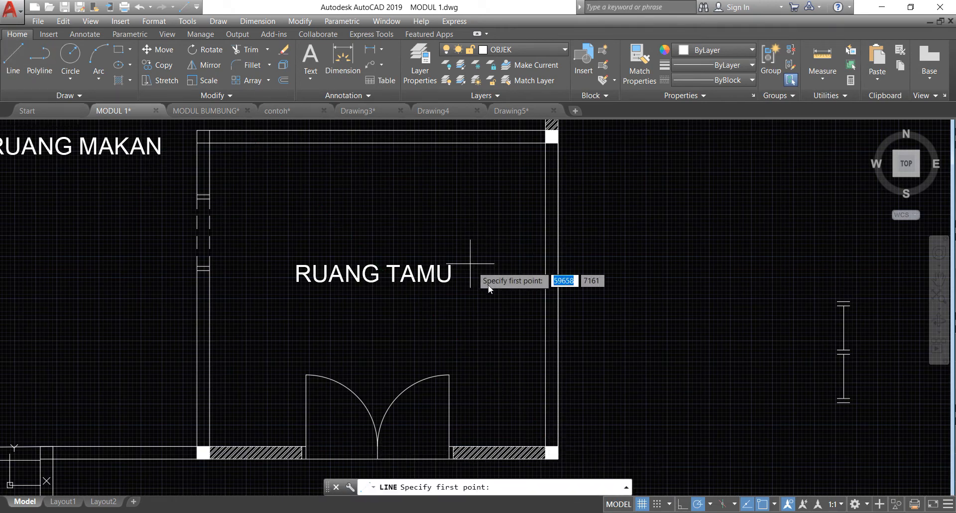
{"action": "left_click", "coordinate": [558, 293]}
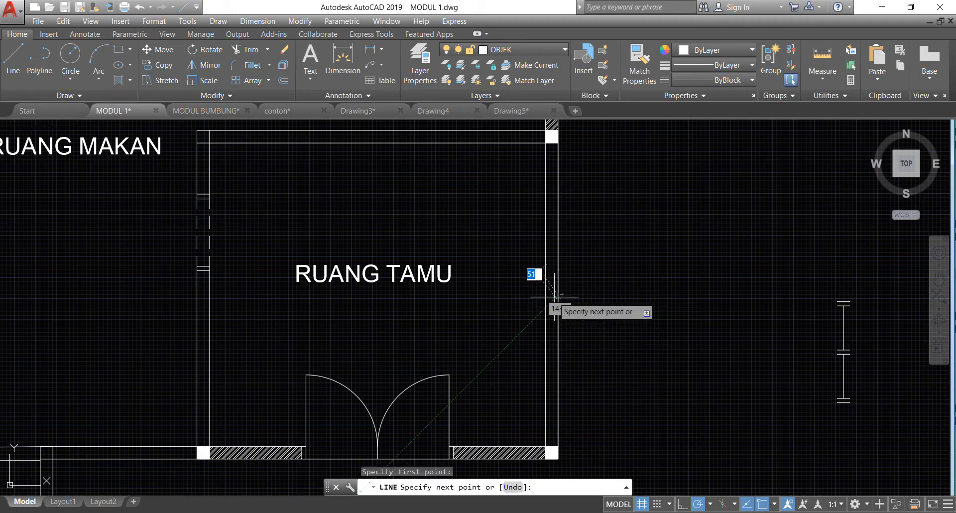
{"action": "left_click", "coordinate": [546, 295]}
{"action": "key", "text": "Return"}
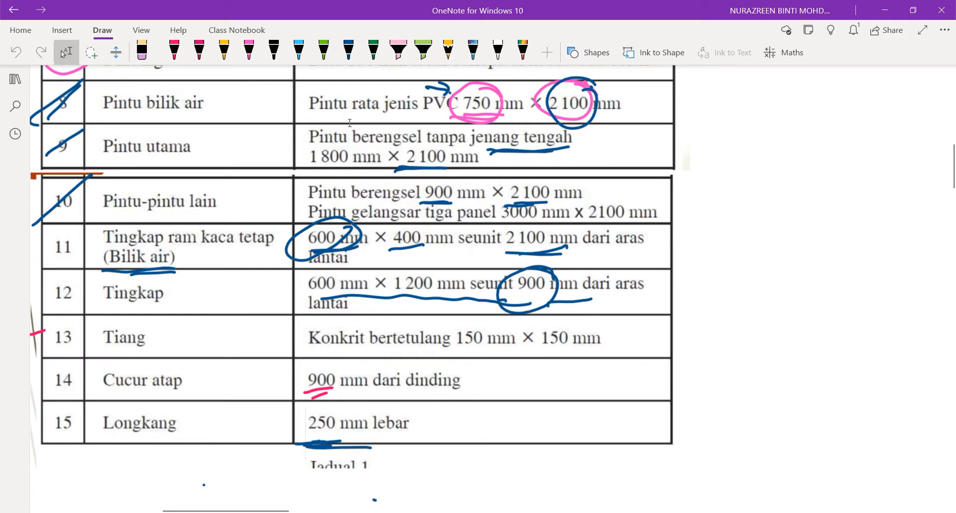
- Check the door and window sizes in the OneNote specification table and return to the MODUL 1 drawing in AutoCAD
{"action": "scroll", "coordinate": [340, 224], "scroll_direction": "up", "scroll_amount": 3}
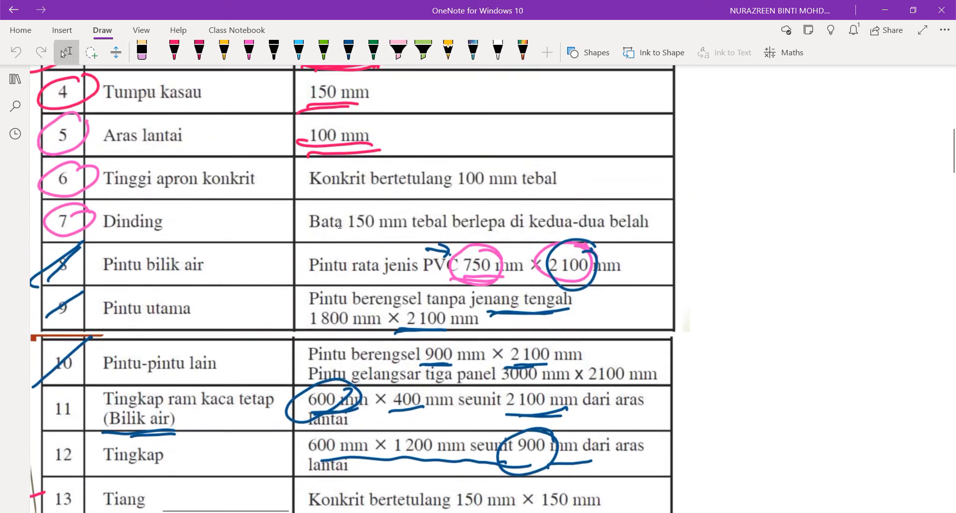
{"action": "scroll", "coordinate": [339, 224], "scroll_direction": "down", "scroll_amount": 2}
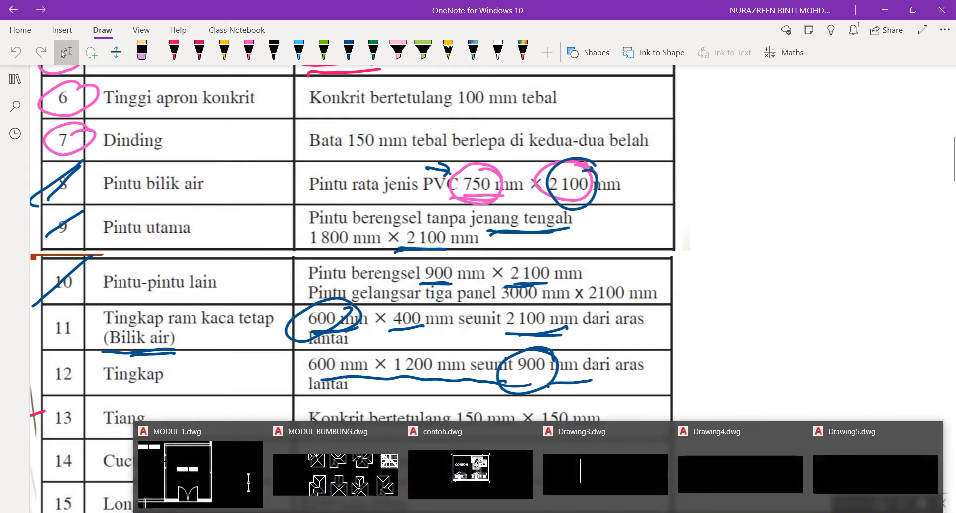
{"action": "left_click", "coordinate": [321, 512]}
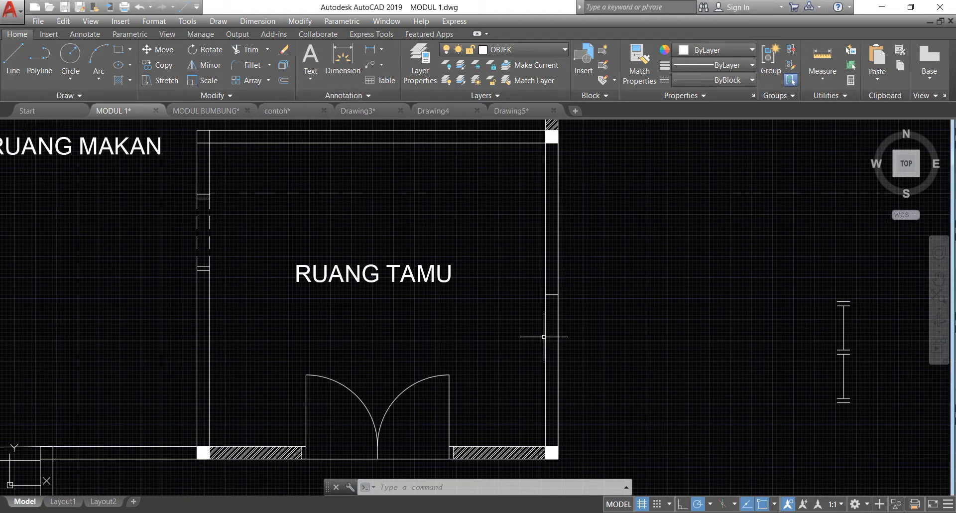
- Offset the line across the right RUANG TAMU wall's midpoint by 1500 both upward and downward
{"action": "type", "text": "1500"}
{"action": "key", "text": "Return"}
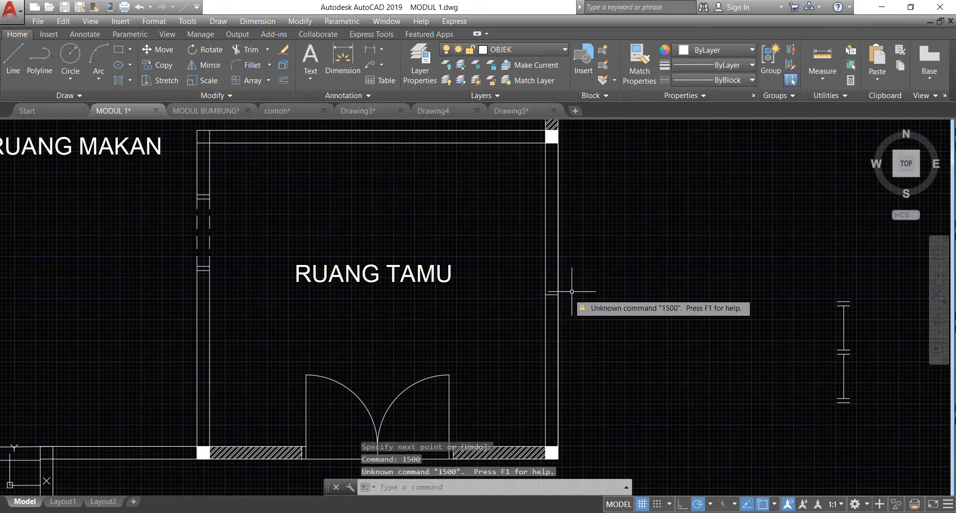
{"action": "left_click", "coordinate": [285, 80]}
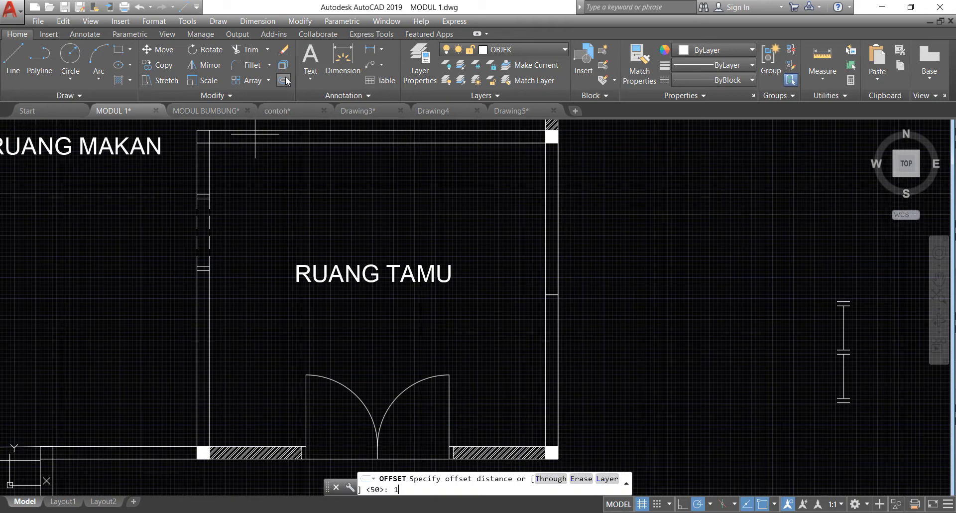
{"action": "key", "text": "Return"}
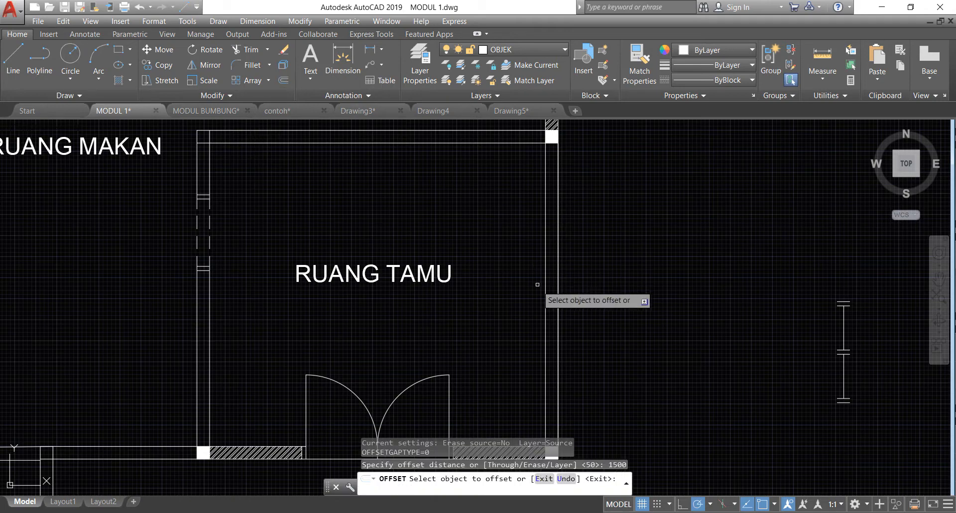
{"action": "left_click", "coordinate": [552, 234]}
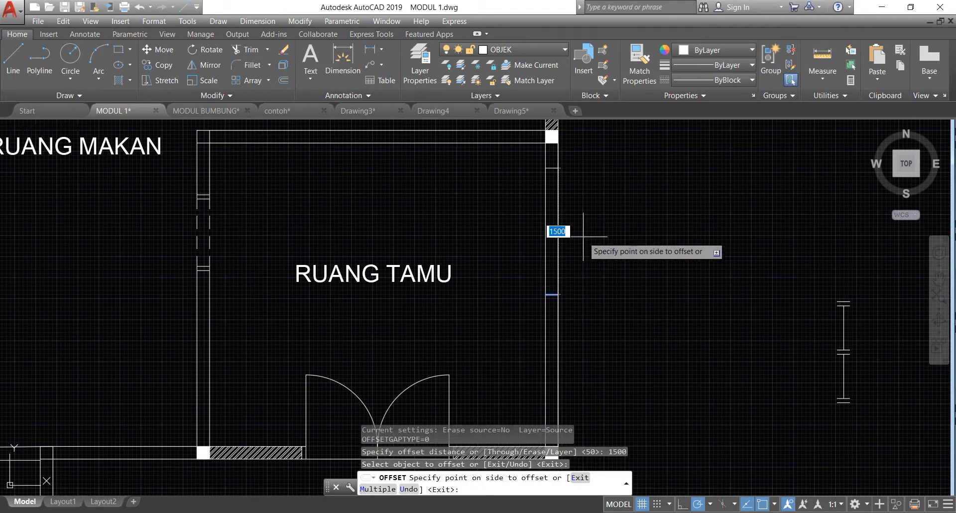
{"action": "left_click", "coordinate": [570, 263]}
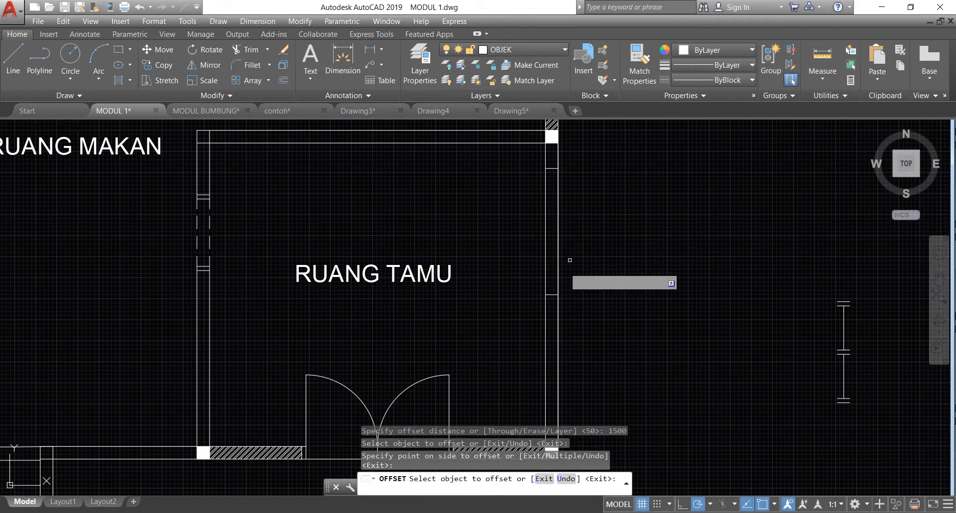
{"action": "left_click", "coordinate": [552, 298]}
{"action": "left_click", "coordinate": [606, 388]}
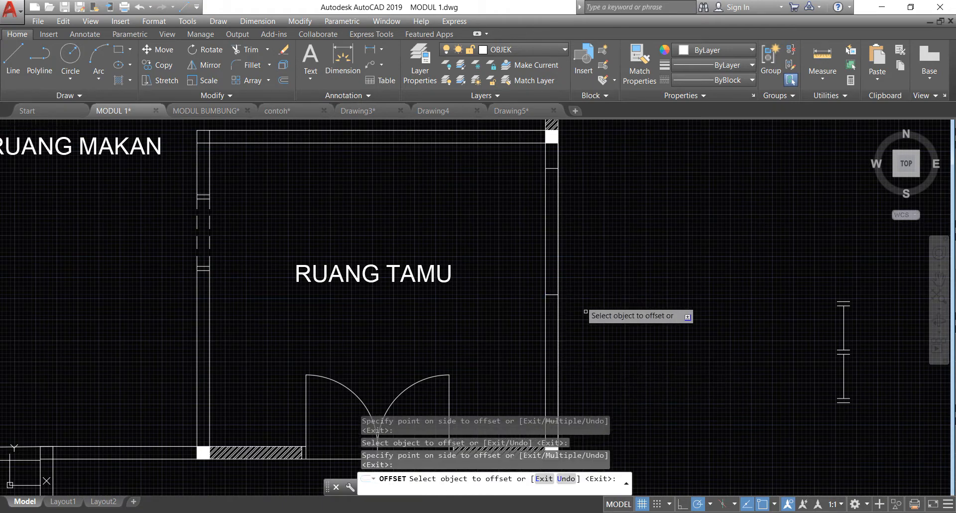
- Review the sliding door size in the OneNote specification table, then return to the right RUANG TAMU wall in AutoCAD
{"action": "scroll", "coordinate": [583, 304], "scroll_direction": "down", "scroll_amount": 3}
{"action": "scroll", "coordinate": [613, 356], "scroll_direction": "up", "scroll_amount": 2}
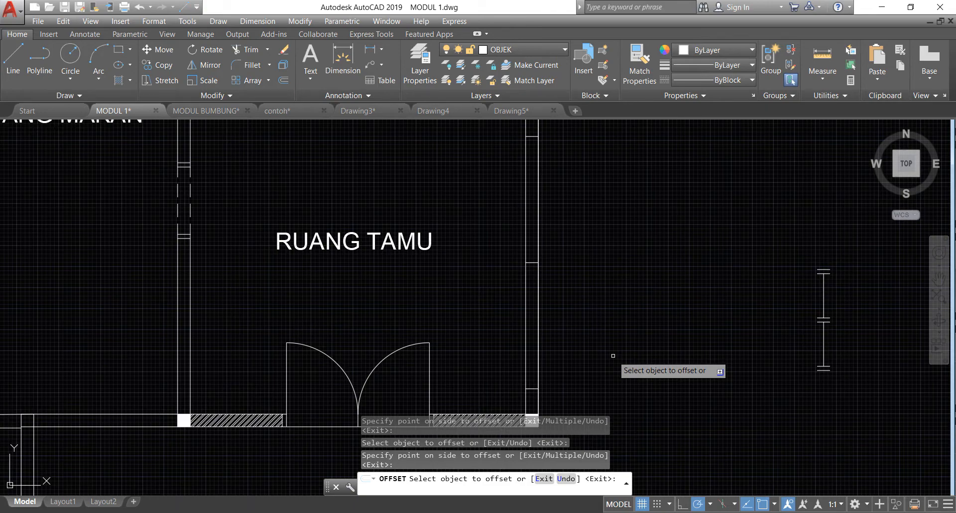
{"action": "scroll", "coordinate": [614, 355], "scroll_direction": "down", "scroll_amount": 5}
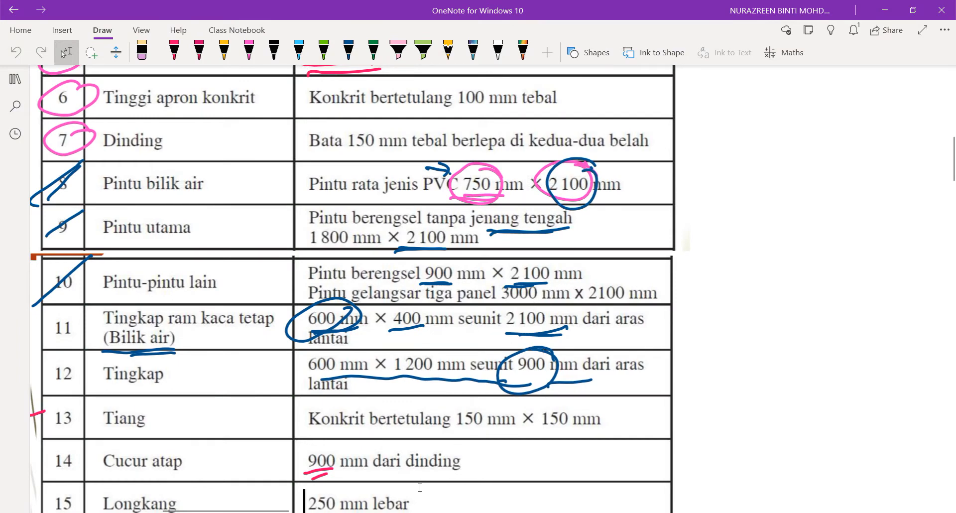
{"action": "key", "text": "alt+Tab"}
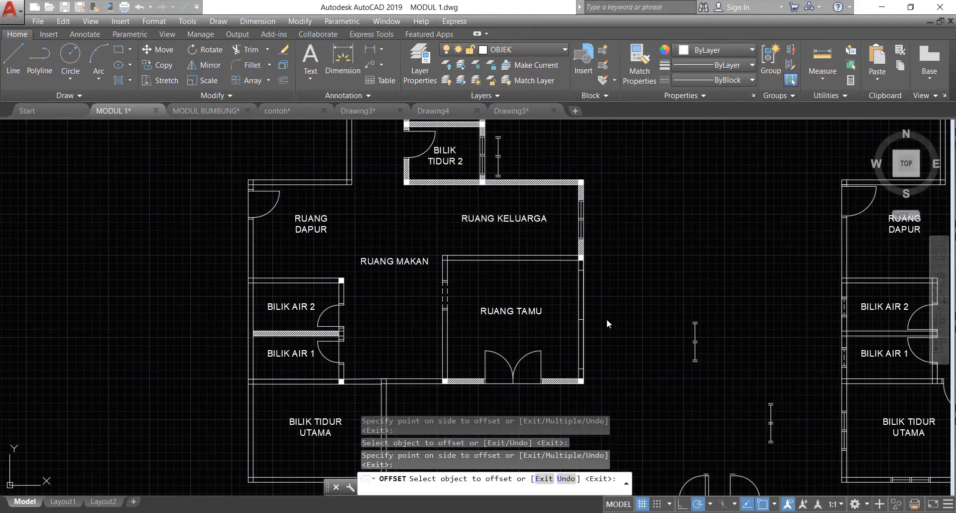
{"action": "scroll", "coordinate": [606, 322], "scroll_direction": "up", "scroll_amount": 2}
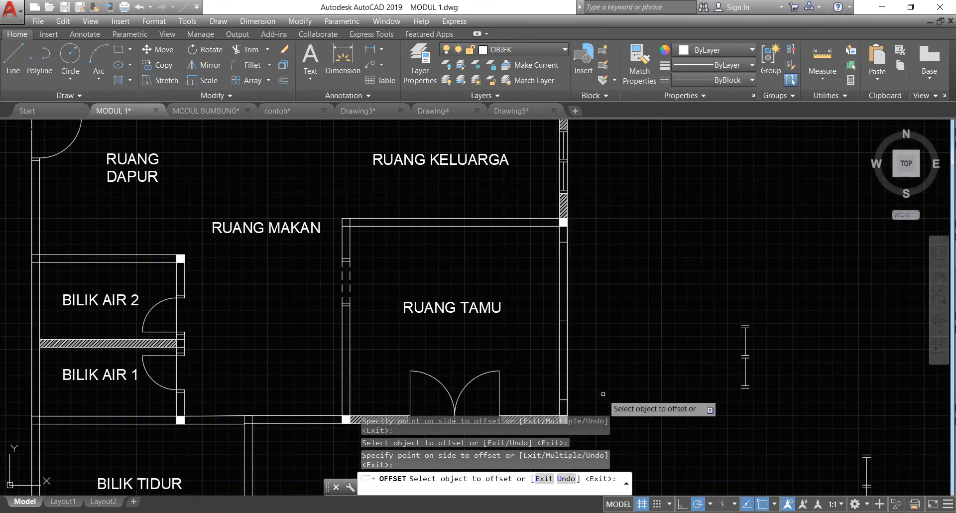
{"action": "scroll", "coordinate": [603, 394], "scroll_direction": "up", "scroll_amount": 2}
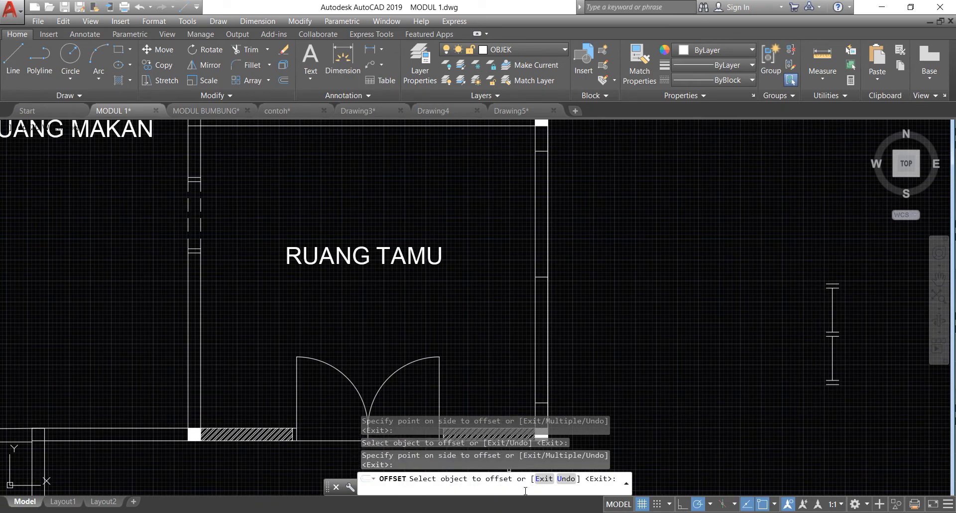
- Offset the upper and lower end lines of the right wall's door opening 50 inward to form the frame
{"action": "key", "text": "Return"}
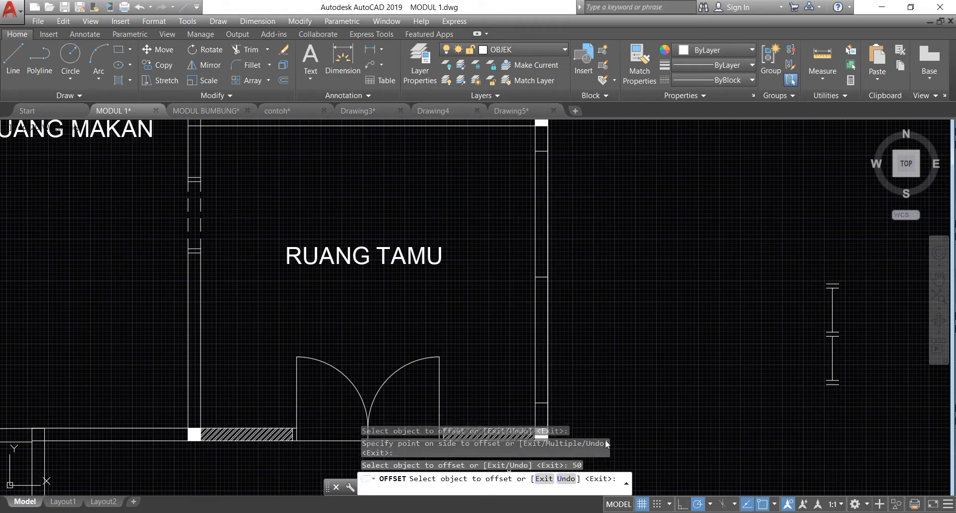
{"action": "left_click", "coordinate": [540, 401]}
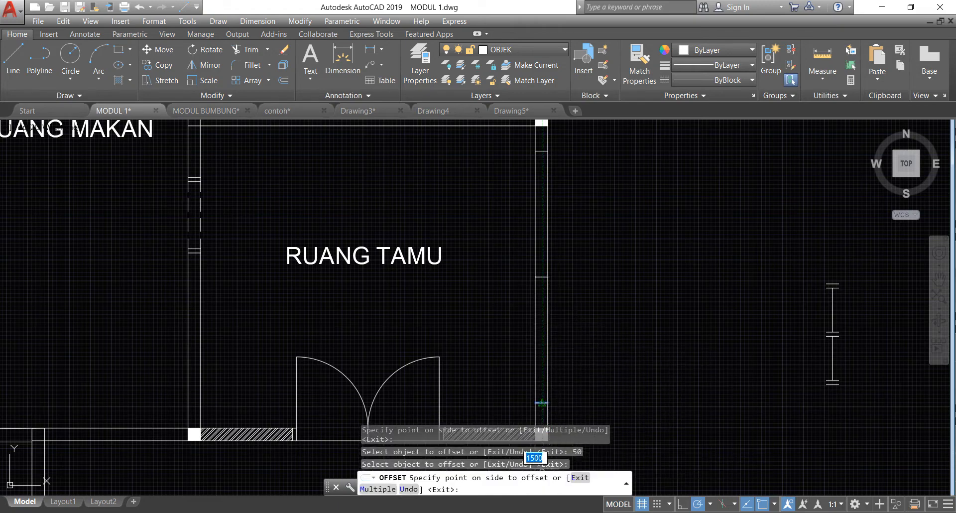
{"action": "left_click", "coordinate": [287, 82]}
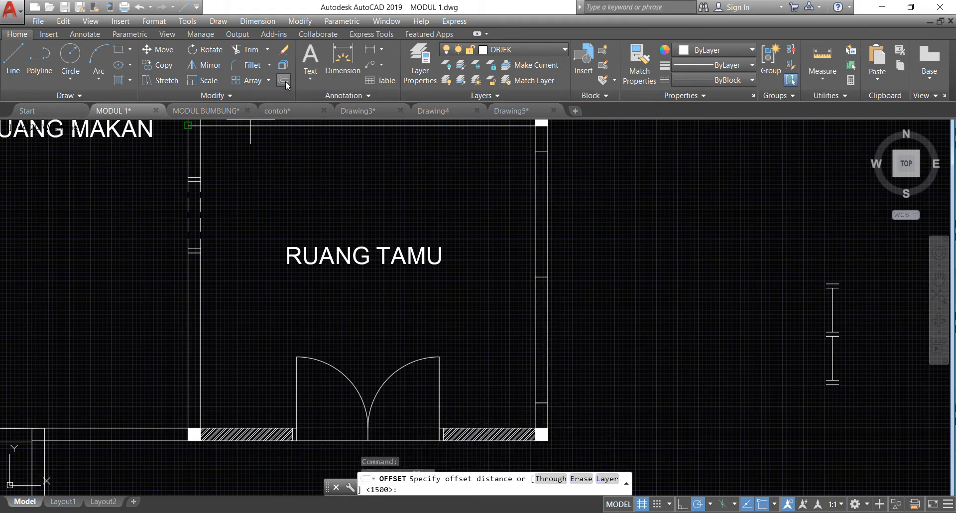
{"action": "type", "text": "50"}
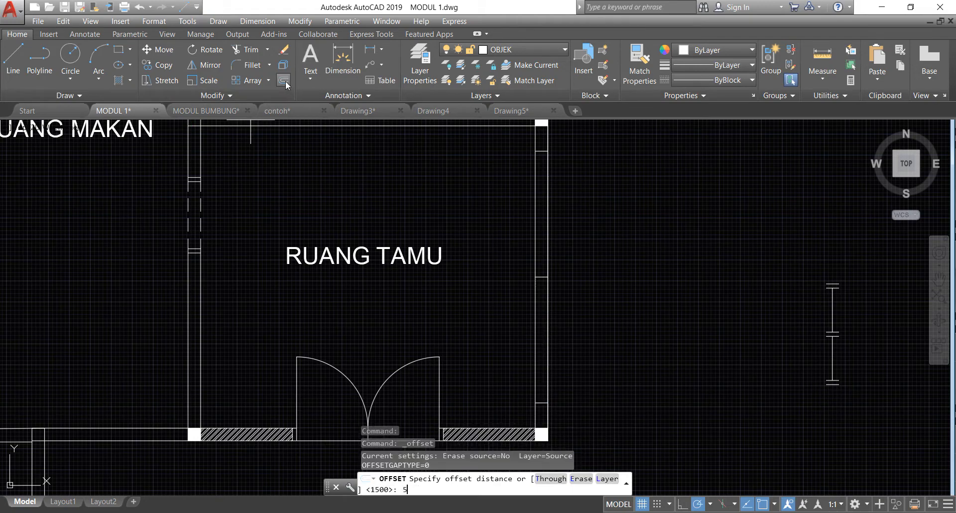
{"action": "key", "text": "Return"}
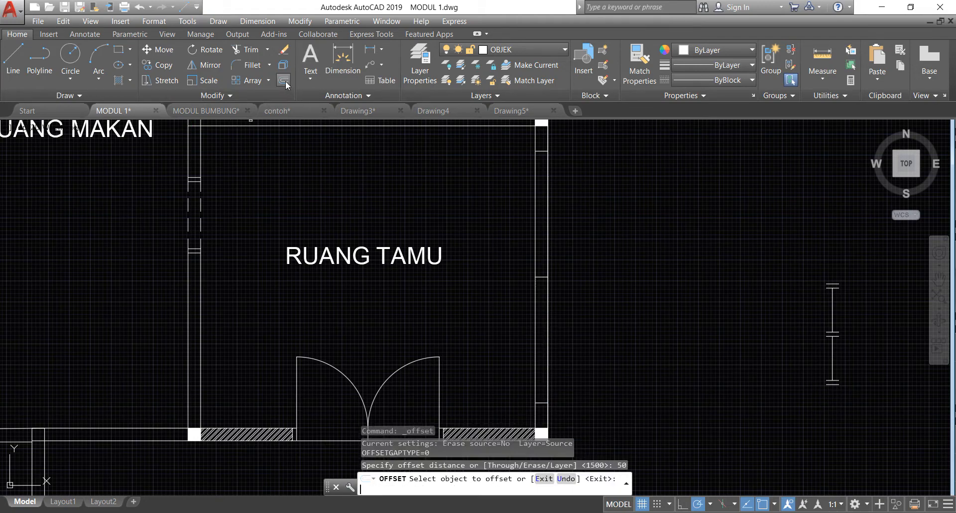
{"action": "left_click", "coordinate": [542, 401]}
{"action": "left_click", "coordinate": [558, 384]}
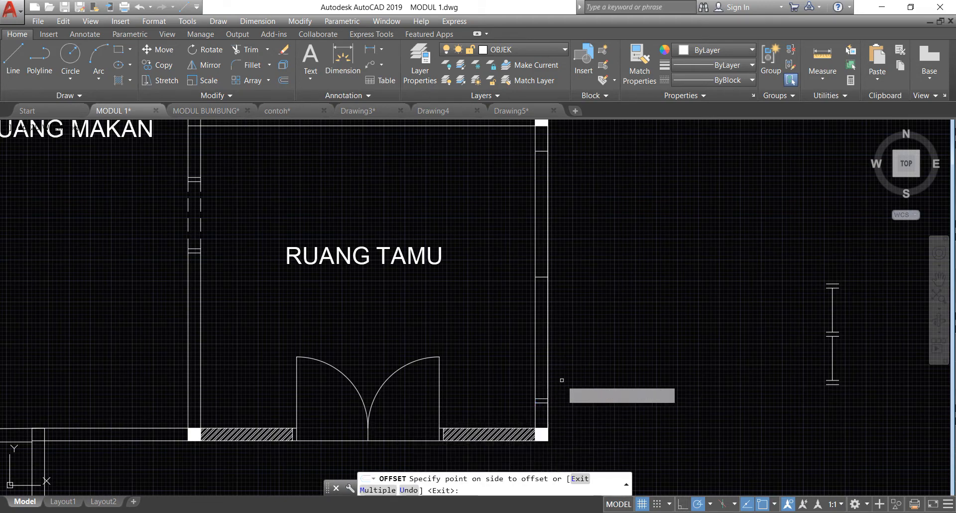
{"action": "left_click", "coordinate": [542, 148]}
{"action": "left_click", "coordinate": [581, 197]}
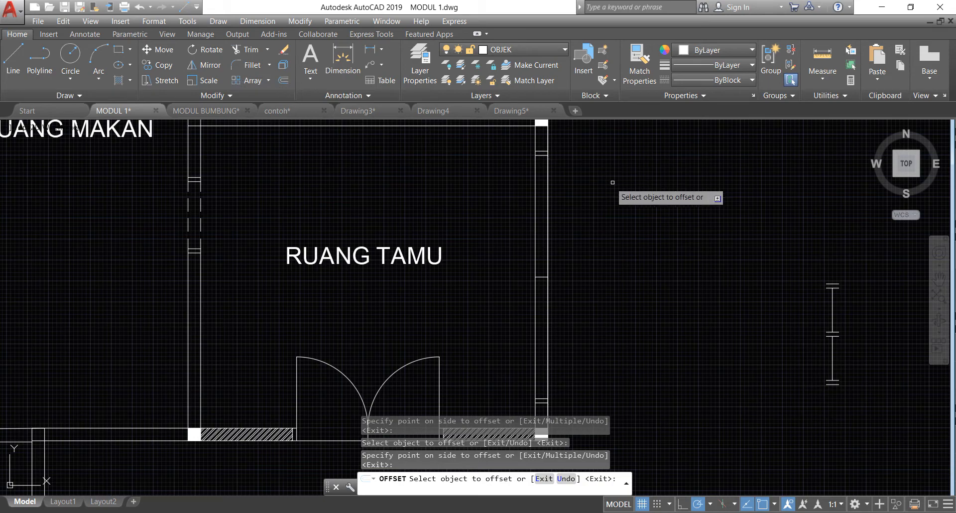
- Offset the upper inner frame line downward twice at 900 spacing for the sliding panels, and erase the line at the wall's midpoint
{"action": "left_click", "coordinate": [279, 82]}
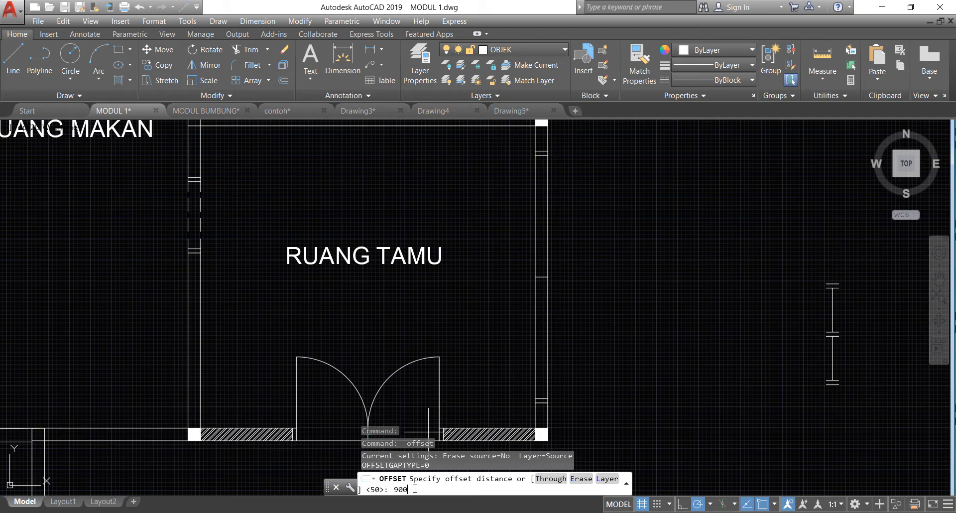
{"action": "key", "text": "Return"}
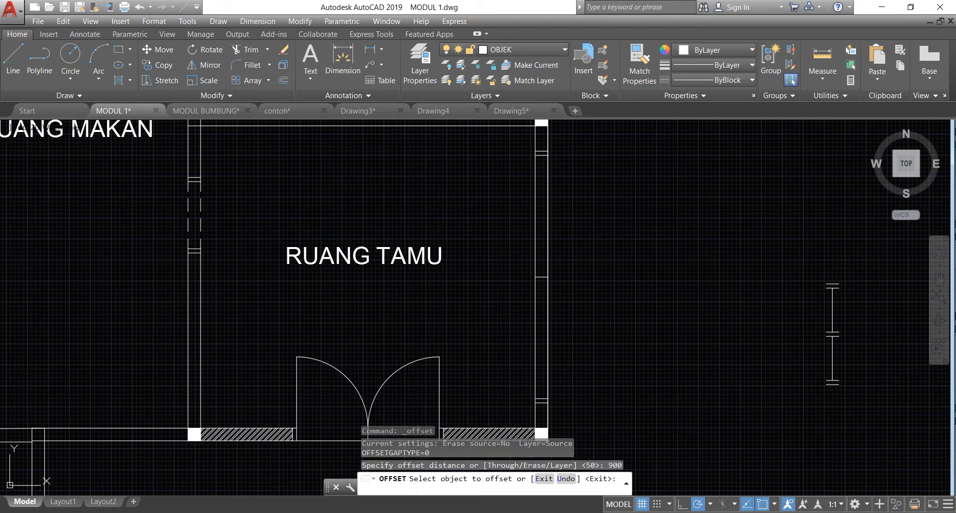
{"action": "left_click", "coordinate": [547, 155]}
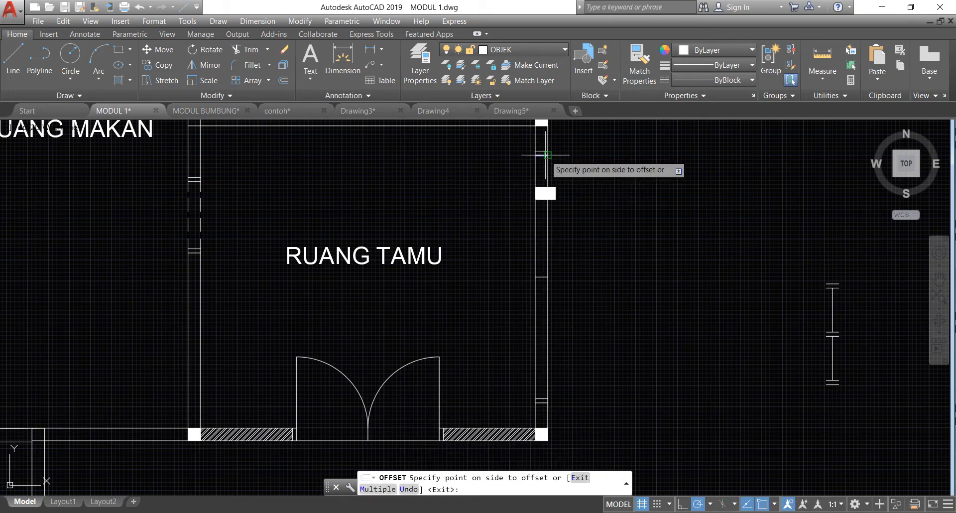
{"action": "left_click", "coordinate": [590, 224]}
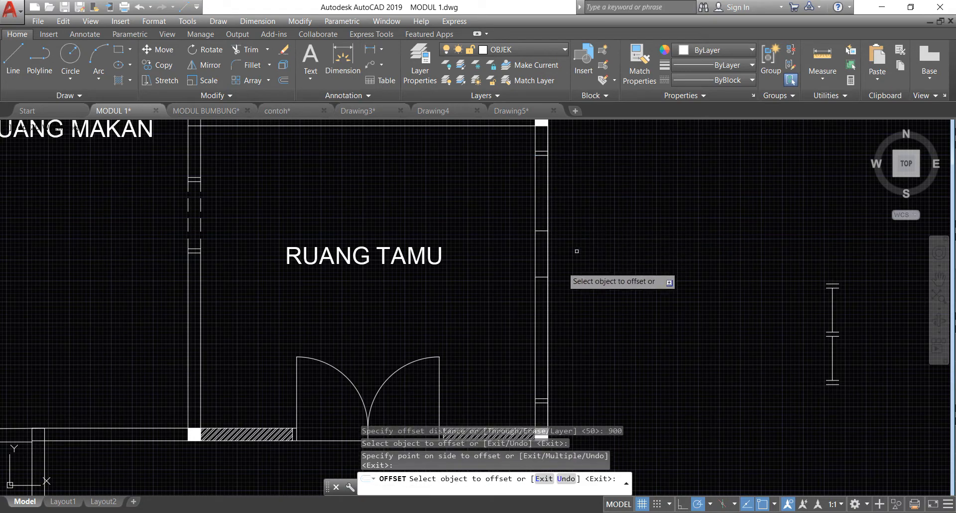
{"action": "left_click", "coordinate": [540, 231]}
{"action": "left_click", "coordinate": [556, 335]}
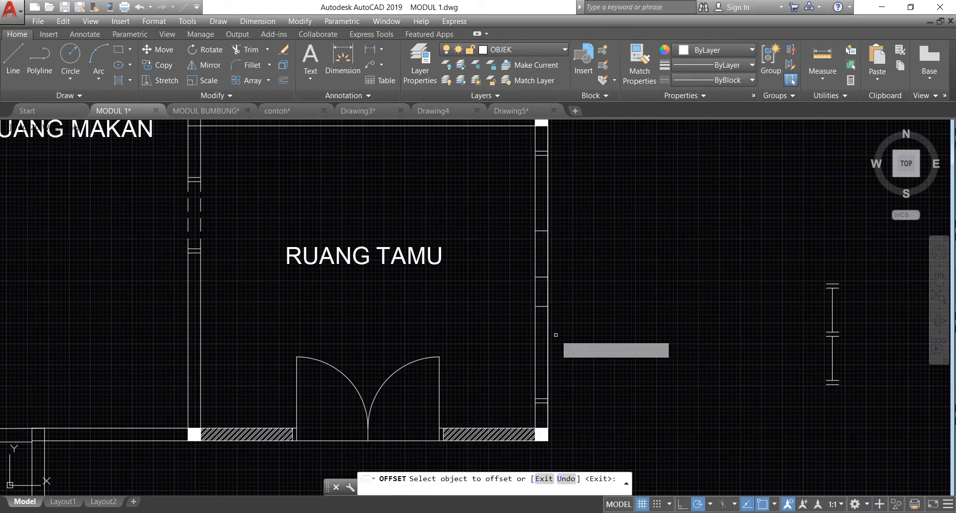
{"action": "key", "text": "Escape"}
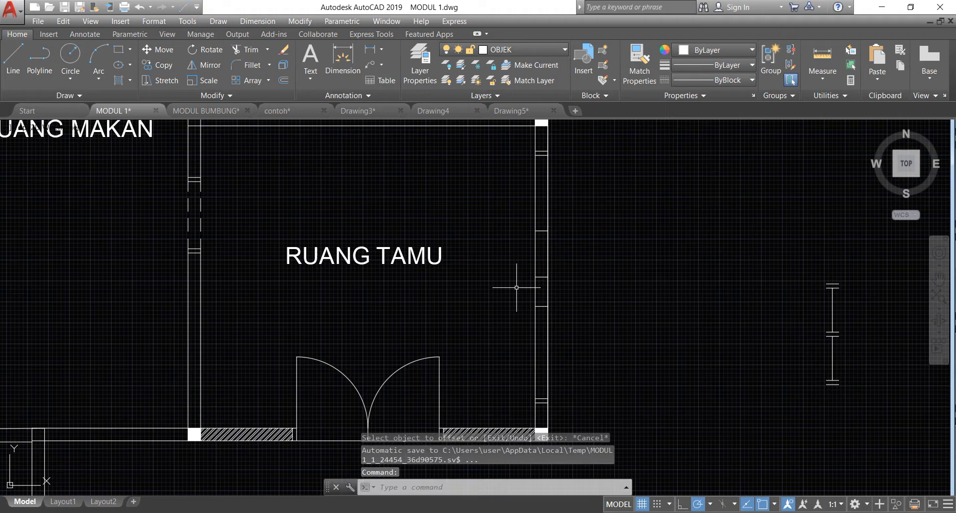
{"action": "left_click", "coordinate": [545, 276]}
{"action": "key", "text": "Delete"}
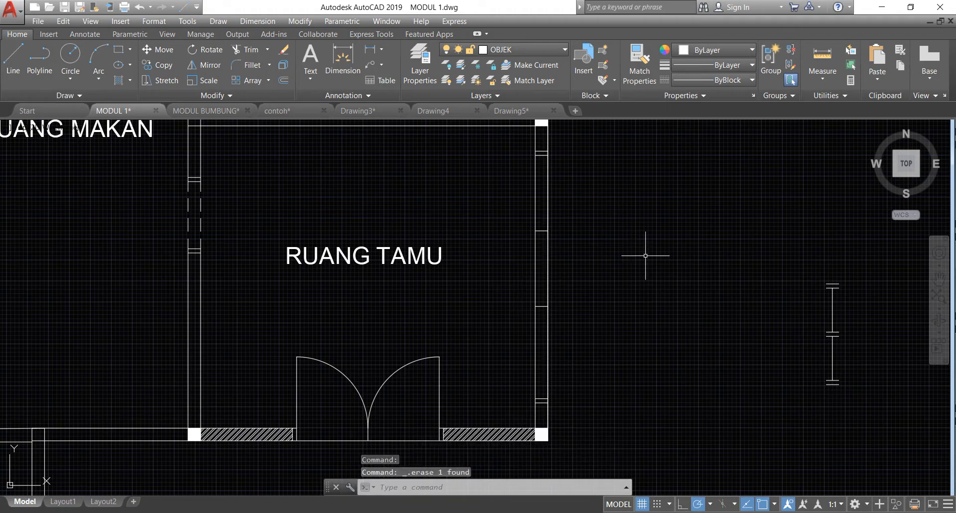
- Set the current lineweight to 0.53 mm for the sliding door panels
{"action": "scroll", "coordinate": [575, 201], "scroll_direction": "up", "scroll_amount": 2}
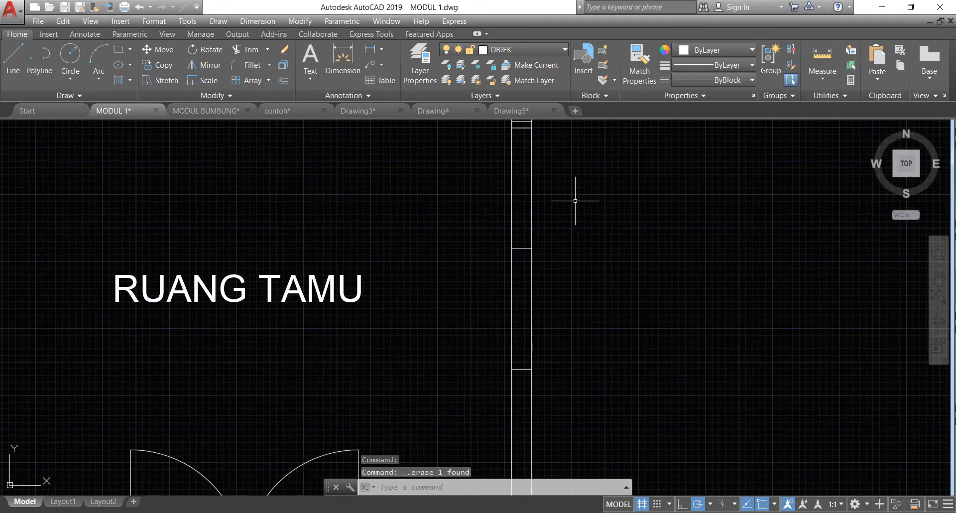
{"action": "left_click", "coordinate": [716, 78]}
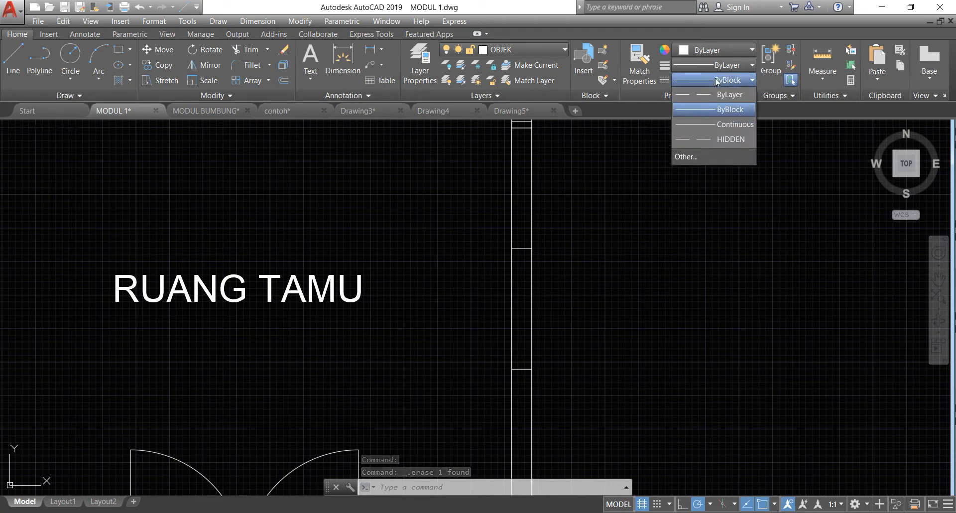
{"action": "left_click", "coordinate": [726, 76]}
{"action": "left_click", "coordinate": [726, 68]}
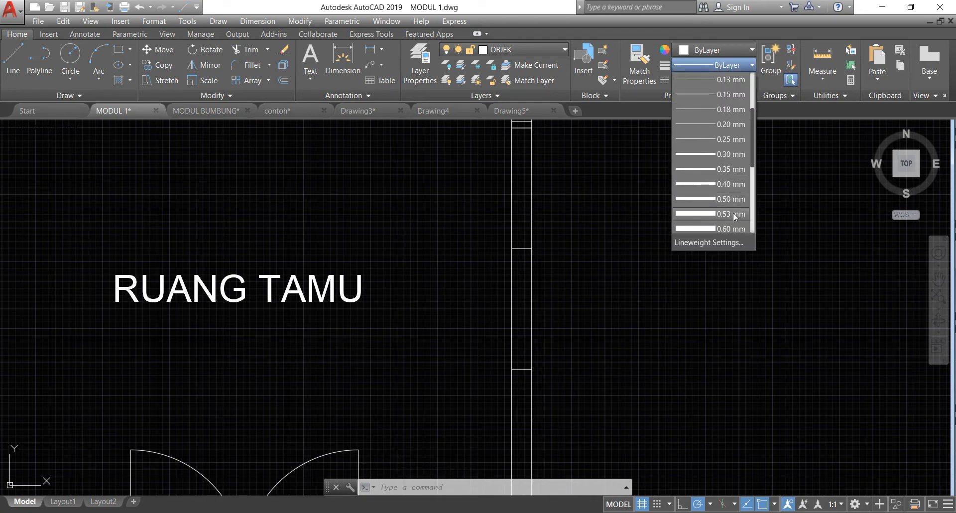
{"action": "left_click", "coordinate": [731, 214]}
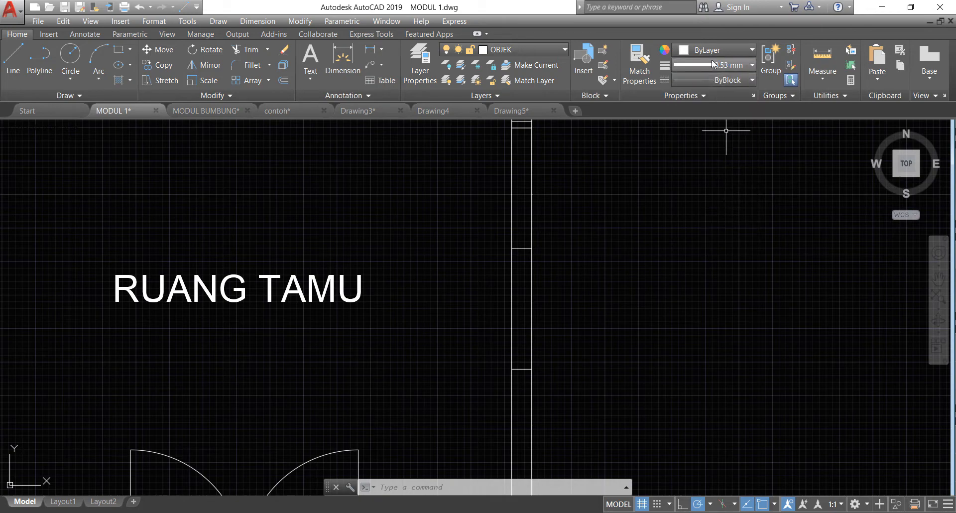
- Draw the first sliding panel line along the wall's inner face, from the upper inner frame line to slightly past the first division line
{"action": "left_click", "coordinate": [14, 63]}
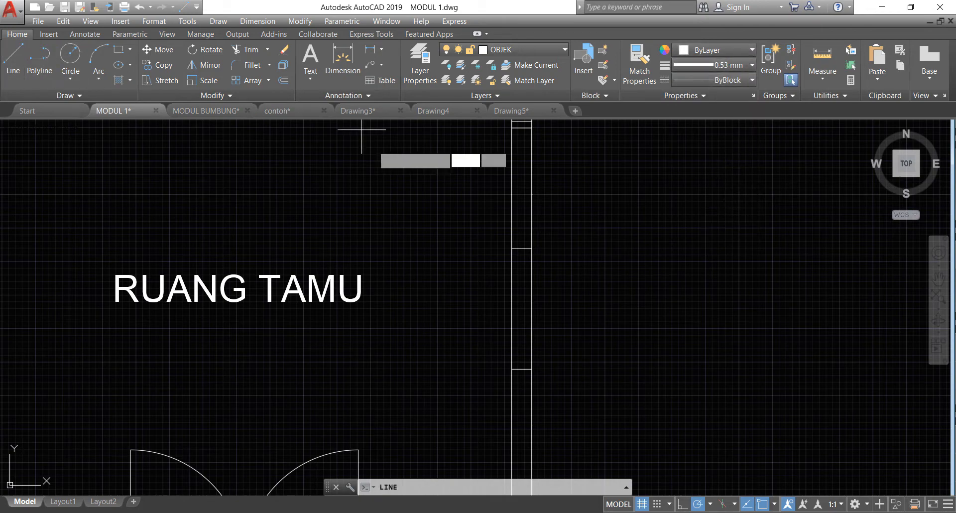
{"action": "scroll", "coordinate": [456, 316], "scroll_direction": "down", "scroll_amount": 2}
{"action": "scroll", "coordinate": [515, 222], "scroll_direction": "up", "scroll_amount": 2}
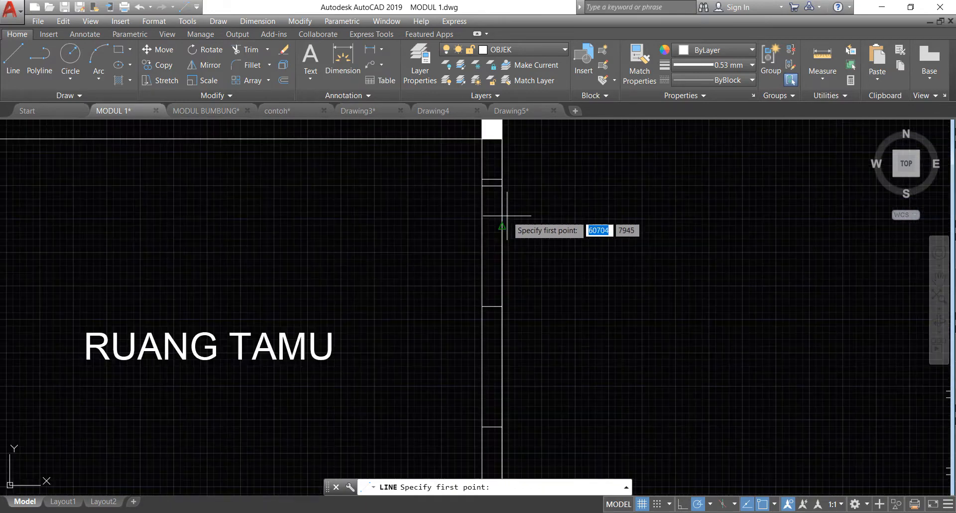
{"action": "left_click", "coordinate": [482, 185]}
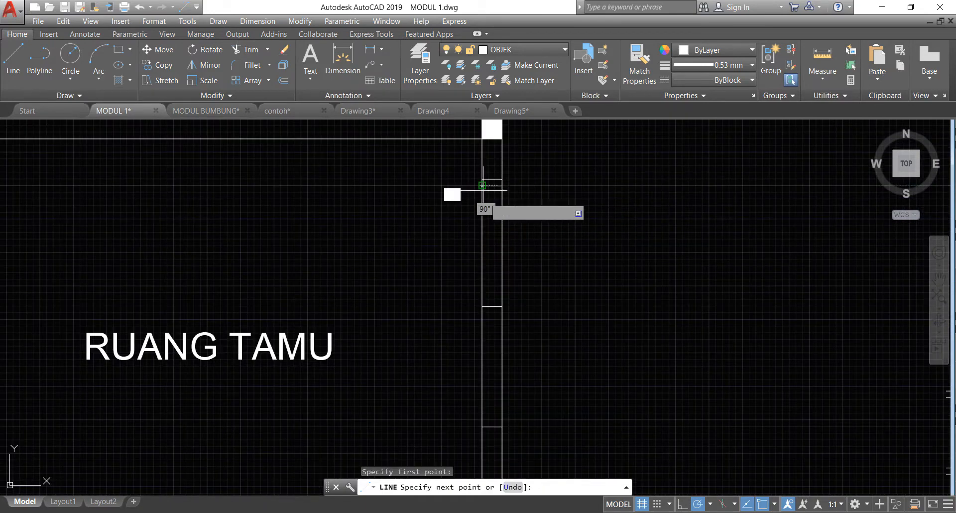
{"action": "left_click", "coordinate": [482, 305]}
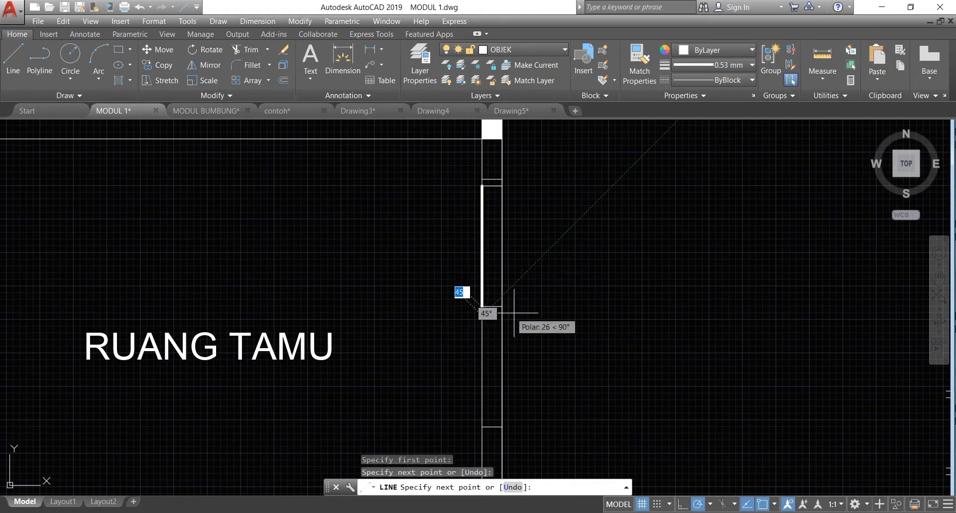
{"action": "key", "text": "Return"}
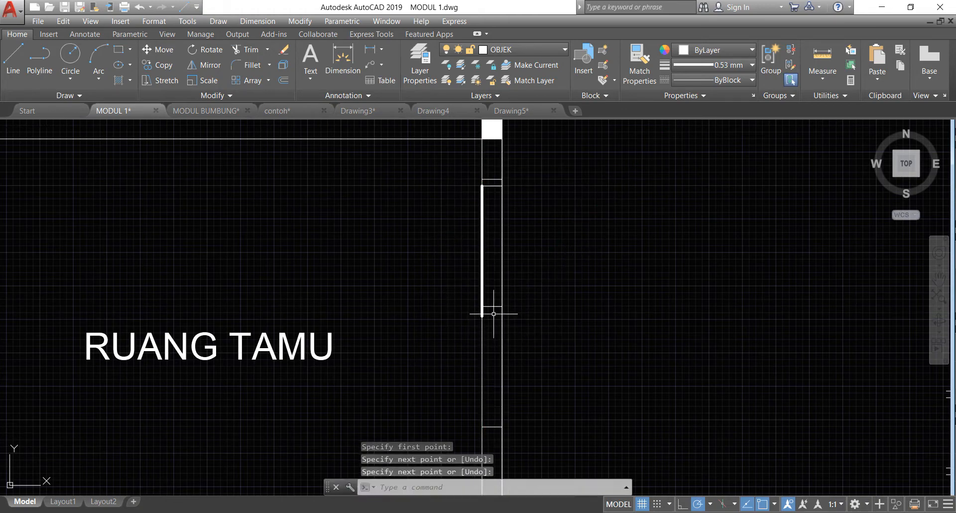
- Move the first sliding panel line 150 across the right wall, from its inner face to its outer face
{"action": "key", "text": "Return"}
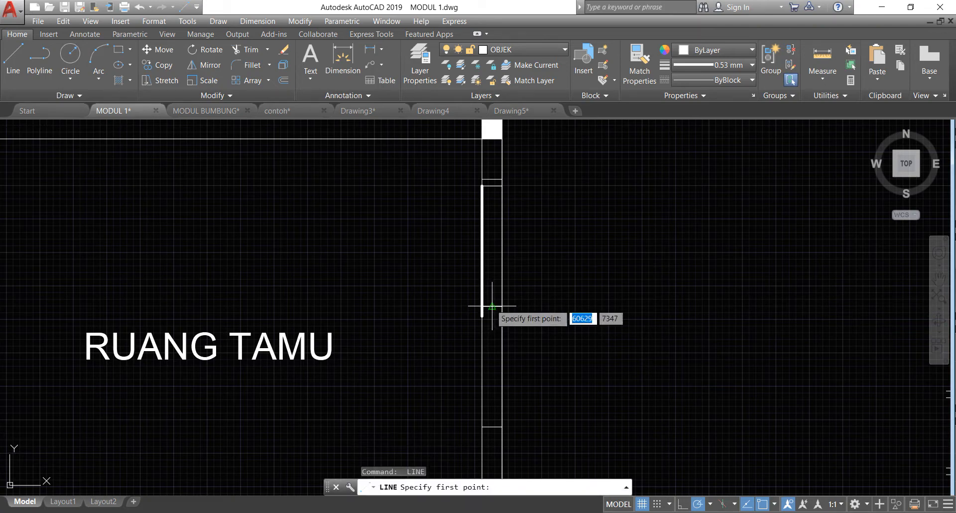
{"action": "key", "text": "Escape"}
{"action": "left_click", "coordinate": [482, 268]}
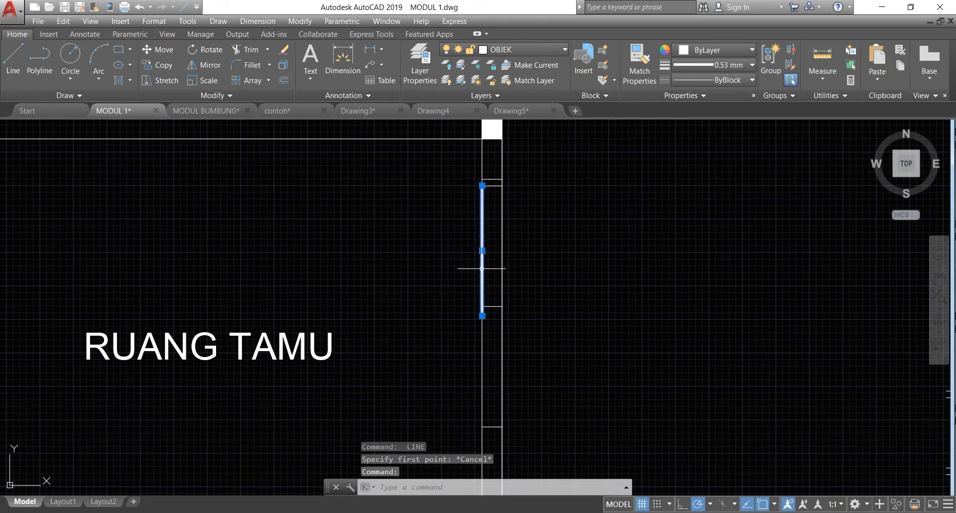
{"action": "left_click", "coordinate": [155, 49]}
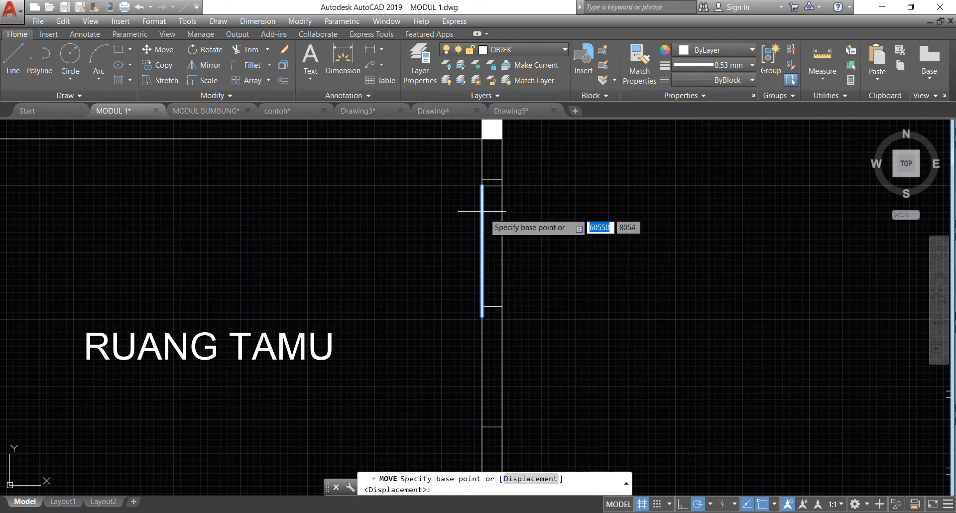
{"action": "left_click", "coordinate": [483, 185]}
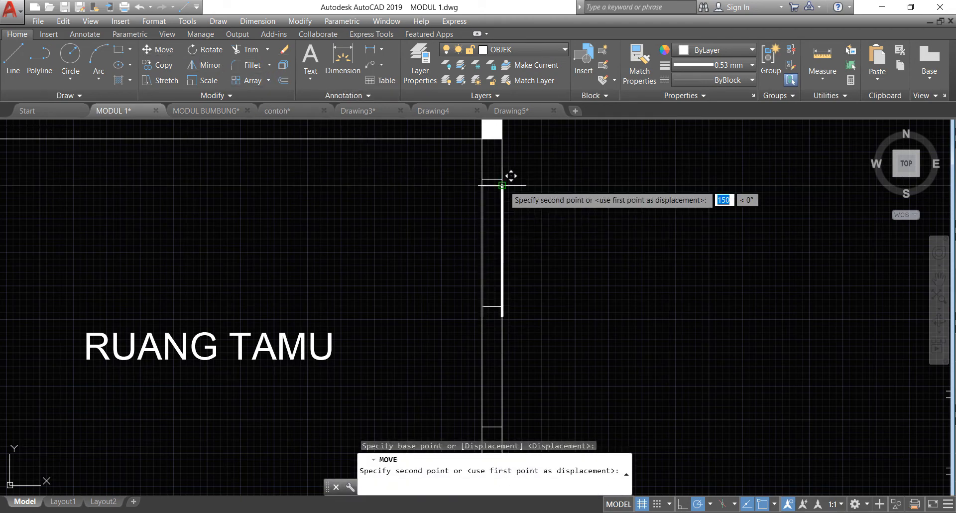
{"action": "left_click", "coordinate": [503, 191]}
{"action": "key", "text": "space"}
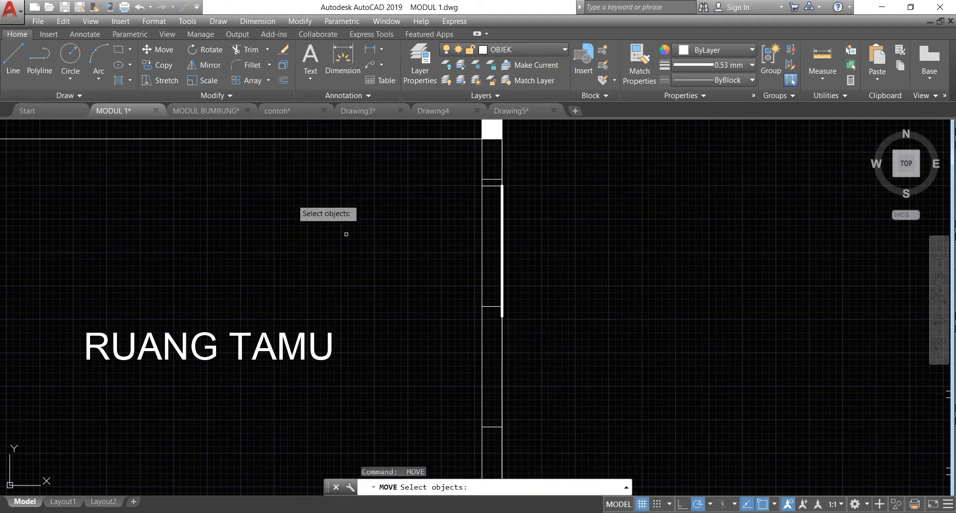
- Draw the second sliding panel line along the wall's centre, from the first division line's midpoint to slightly past the second division line
{"action": "left_click", "coordinate": [3, 57]}
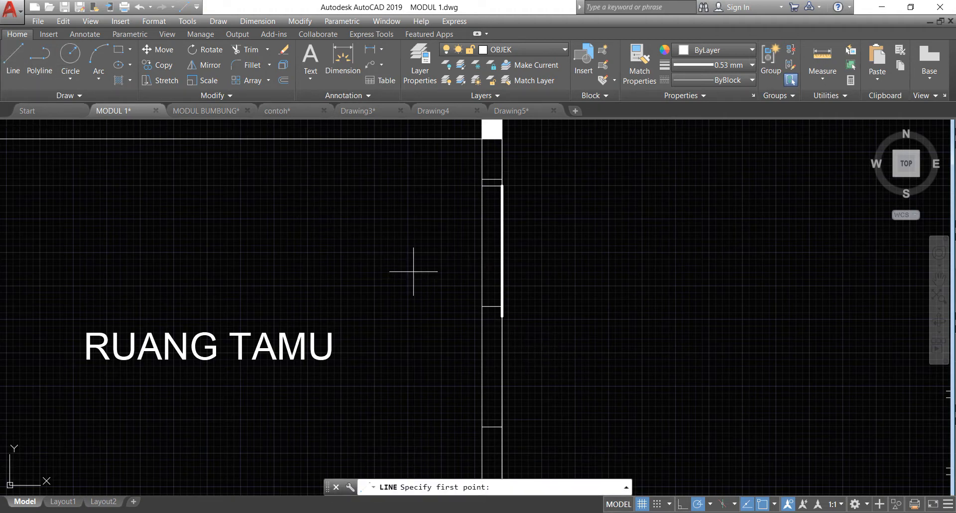
{"action": "left_click", "coordinate": [492, 306]}
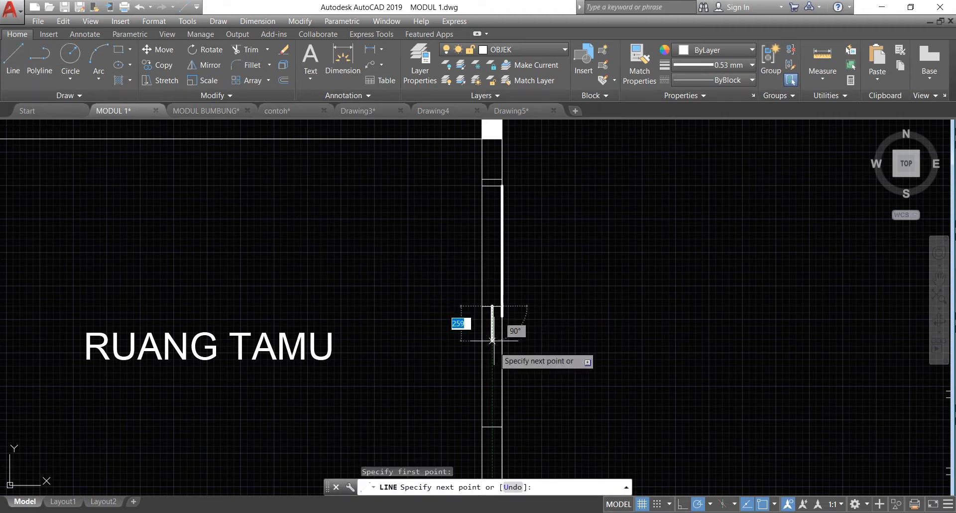
{"action": "left_click", "coordinate": [492, 442]}
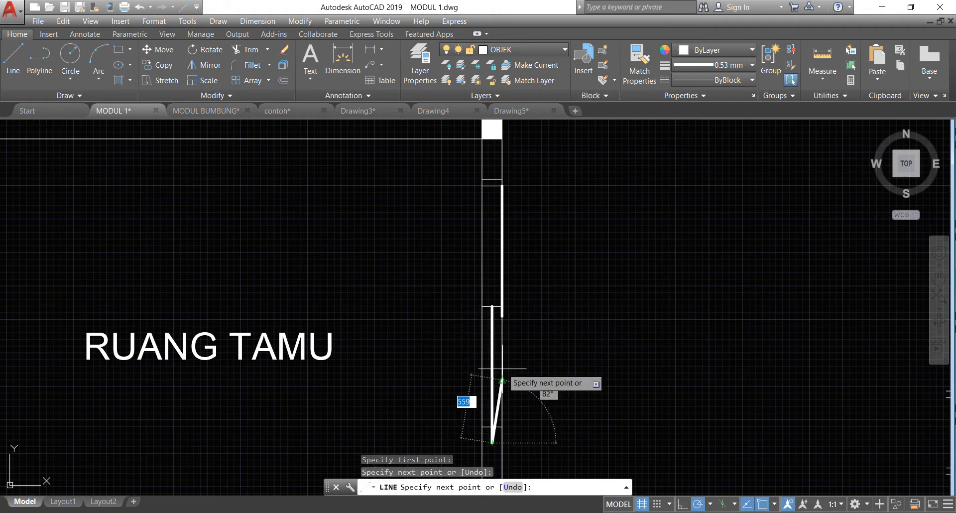
{"action": "scroll", "coordinate": [496, 374], "scroll_direction": "down", "scroll_amount": 2}
{"action": "scroll", "coordinate": [491, 419], "scroll_direction": "down", "scroll_amount": 2}
{"action": "scroll", "coordinate": [489, 420], "scroll_direction": "down", "scroll_amount": 2}
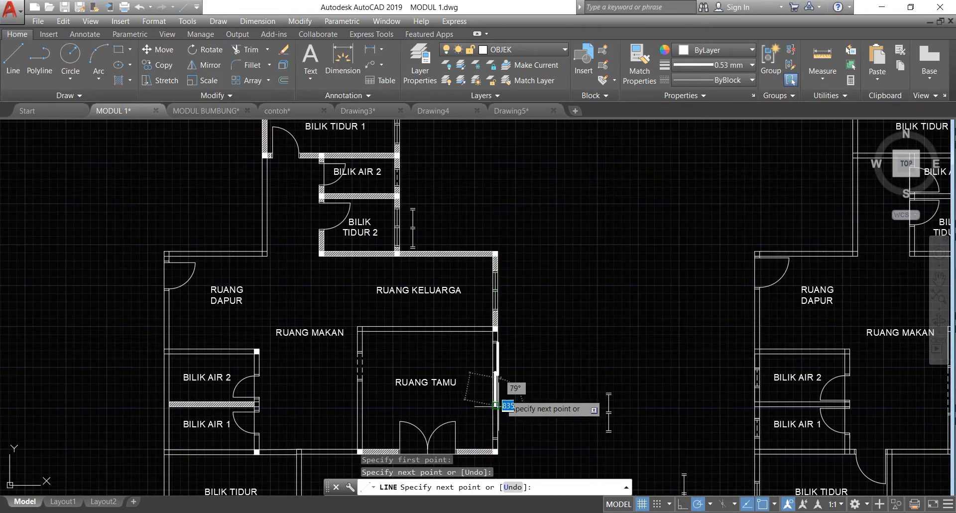
{"action": "scroll", "coordinate": [491, 416], "scroll_direction": "up", "scroll_amount": 6}
{"action": "key", "text": "Return"}
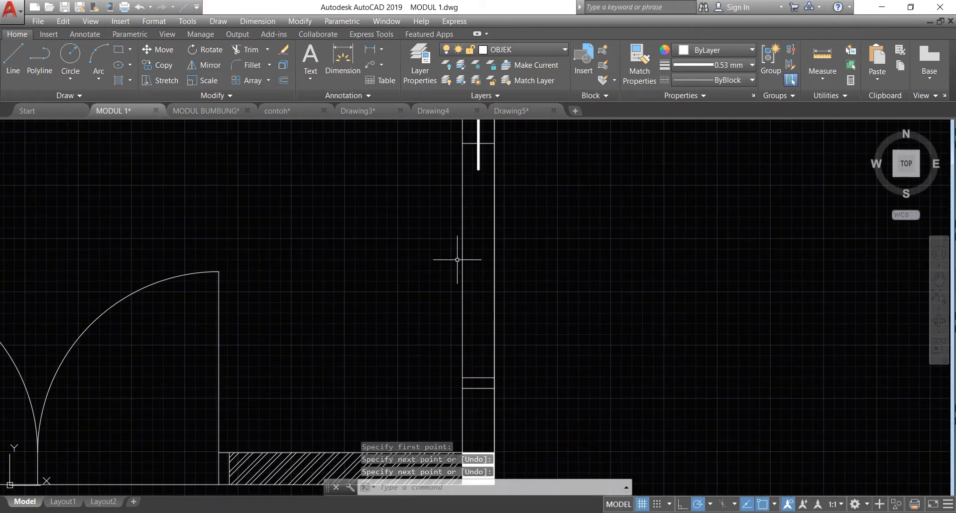
- Draw the third sliding panel line, about 1100 long, between the wall's centre and inner face, from the second division line to the lower inner frame line
{"action": "key", "text": "Return"}
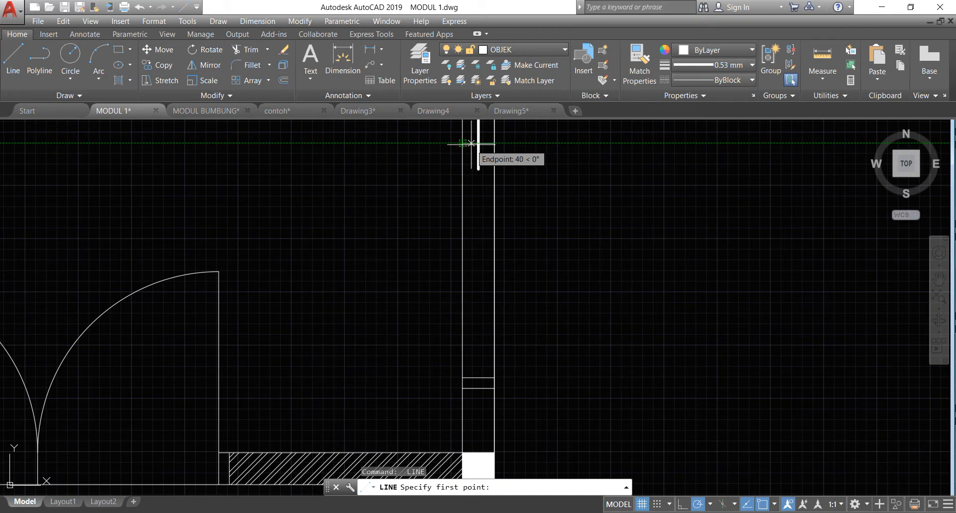
{"action": "left_click", "coordinate": [471, 144]}
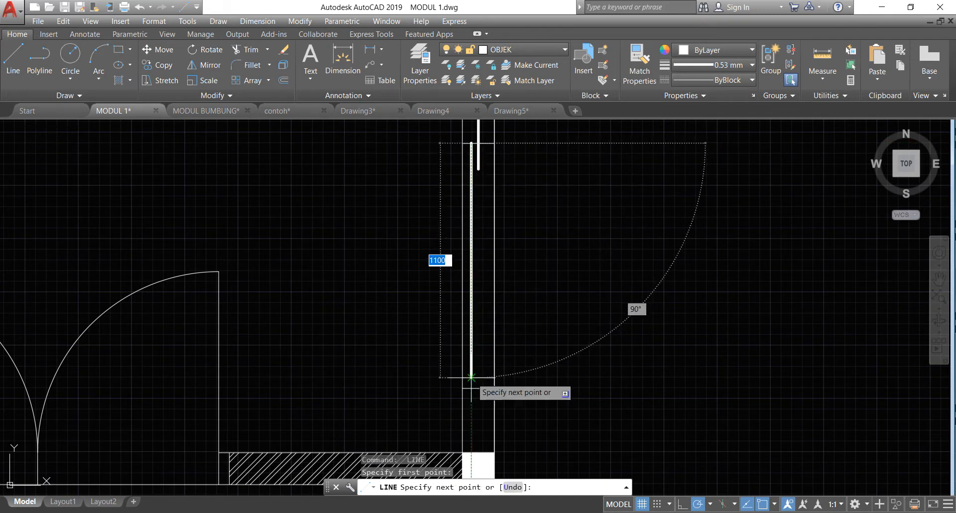
{"action": "left_click", "coordinate": [471, 378]}
{"action": "key", "text": "Return"}
{"action": "scroll", "coordinate": [511, 364], "scroll_direction": "down", "scroll_amount": 2}
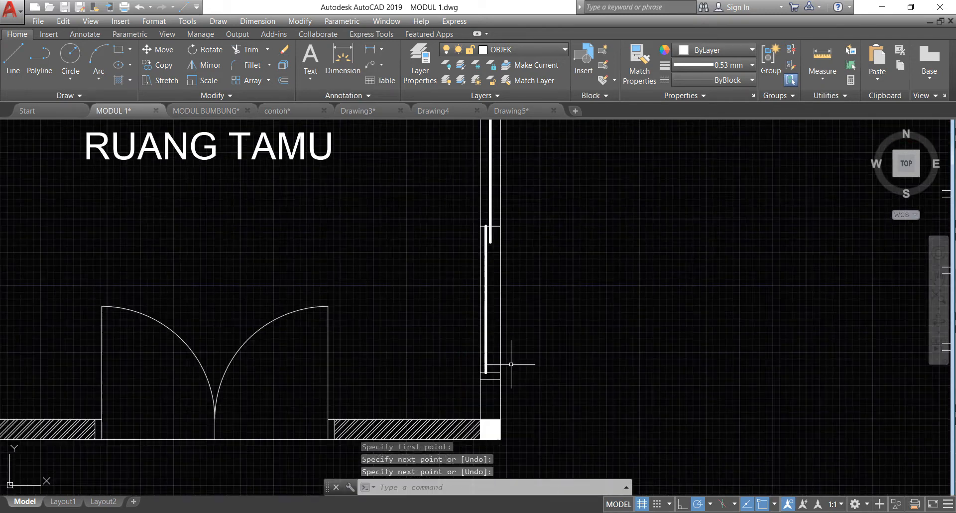
{"action": "scroll", "coordinate": [511, 364], "scroll_direction": "down", "scroll_amount": 2}
{"action": "scroll", "coordinate": [504, 337], "scroll_direction": "down", "scroll_amount": 3}
{"action": "scroll", "coordinate": [522, 241], "scroll_direction": "up", "scroll_amount": 3}
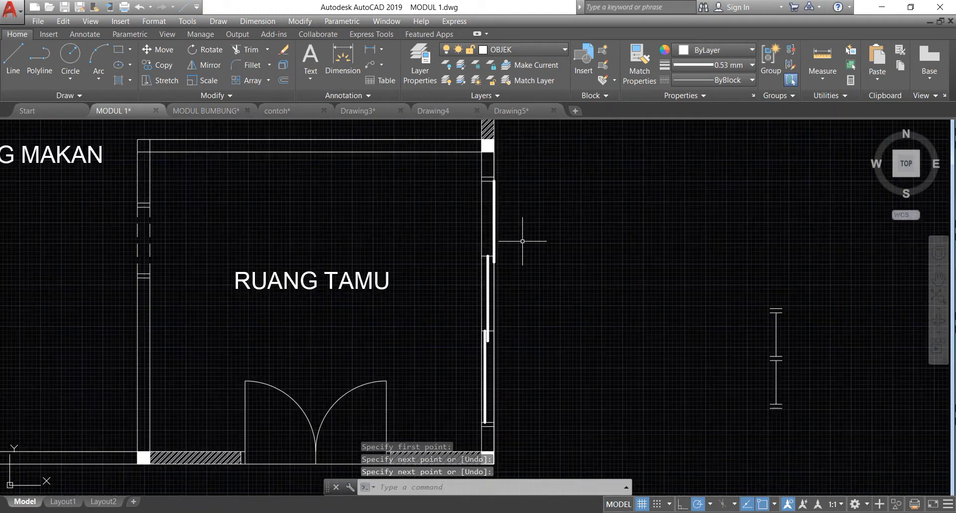
- Erase the two division lines crossing the right wall's sliding door opening
{"action": "scroll", "coordinate": [503, 398], "scroll_direction": "up", "scroll_amount": 2}
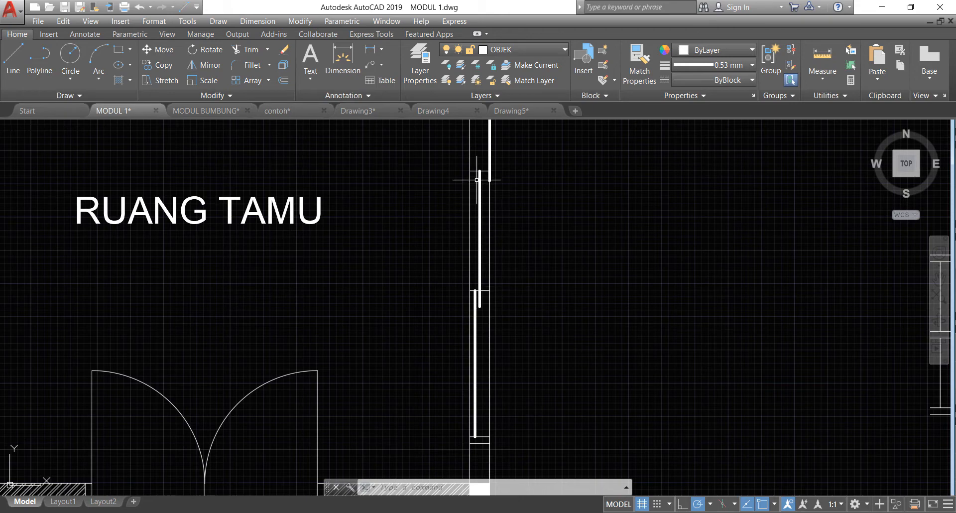
{"action": "scroll", "coordinate": [478, 177], "scroll_direction": "up", "scroll_amount": 3}
{"action": "left_click", "coordinate": [486, 165]}
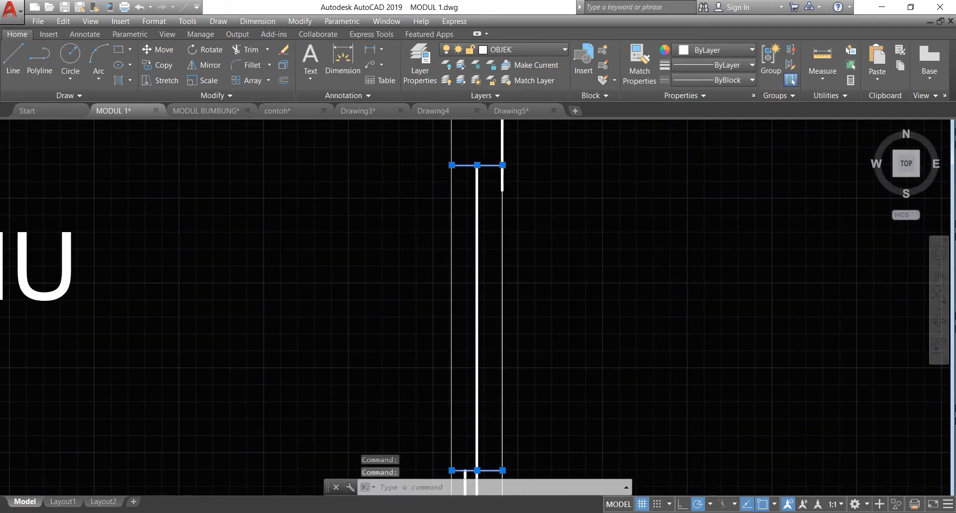
{"action": "scroll", "coordinate": [488, 367], "scroll_direction": "down", "scroll_amount": 6}
{"action": "scroll", "coordinate": [486, 409], "scroll_direction": "up", "scroll_amount": 8}
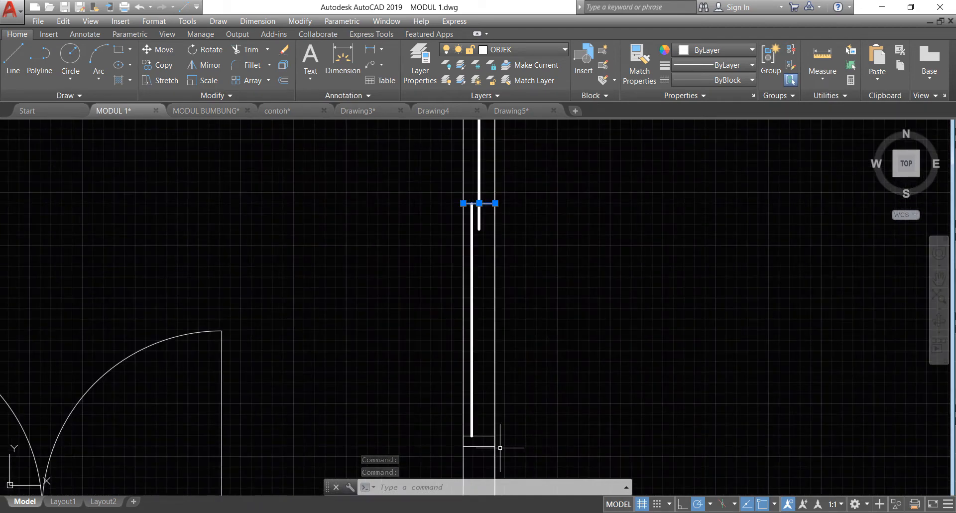
{"action": "key", "text": "Delete"}
{"action": "scroll", "coordinate": [487, 427], "scroll_direction": "down", "scroll_amount": 4}
{"action": "scroll", "coordinate": [482, 431], "scroll_direction": "up", "scroll_amount": 2}
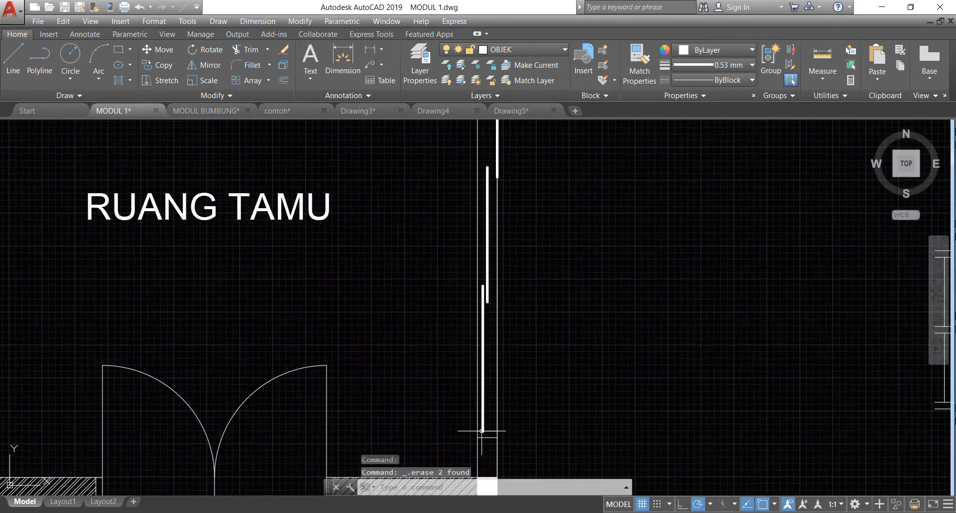
{"action": "scroll", "coordinate": [481, 431], "scroll_direction": "down", "scroll_amount": 2}
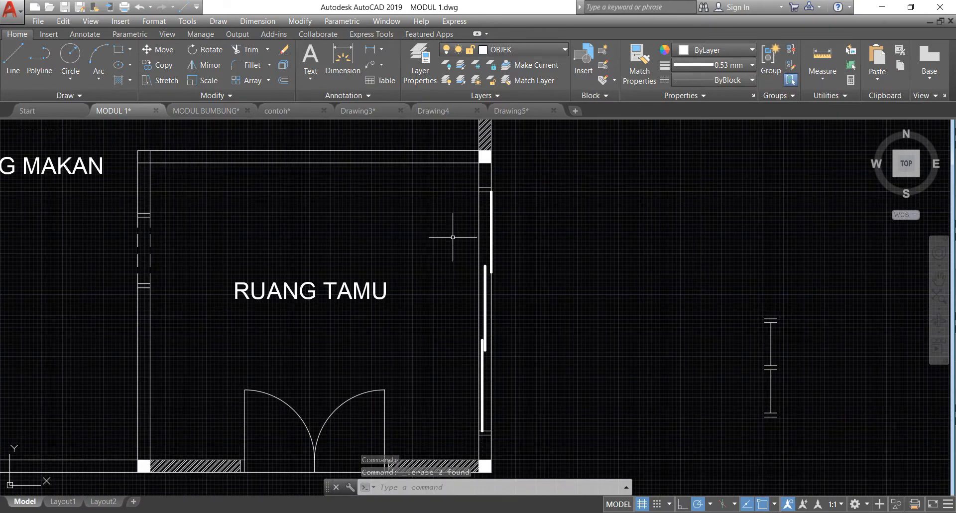
- Erase the uppermost sliding panel line on the right wall's outer face
{"action": "scroll", "coordinate": [453, 237], "scroll_direction": "up", "scroll_amount": 4}
{"action": "scroll", "coordinate": [521, 260], "scroll_direction": "down", "scroll_amount": 2}
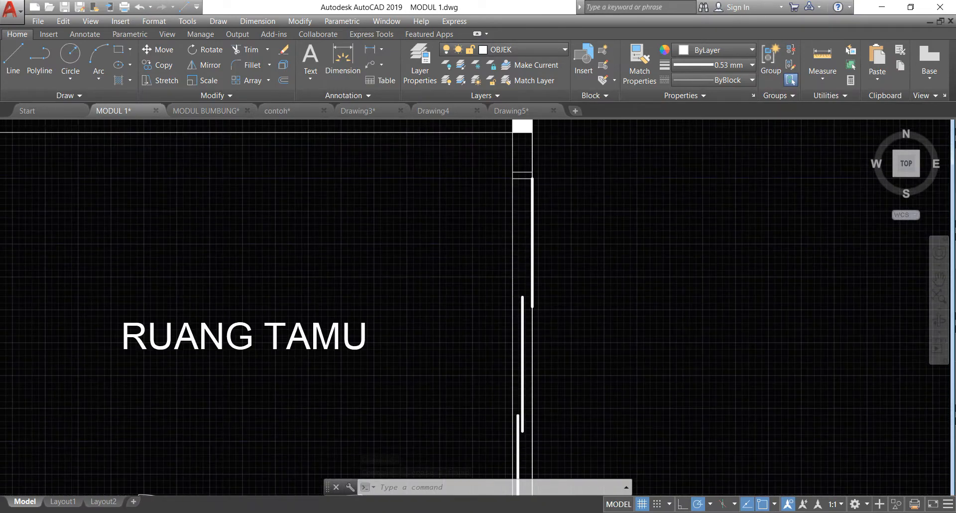
{"action": "scroll", "coordinate": [528, 410], "scroll_direction": "up", "scroll_amount": 2}
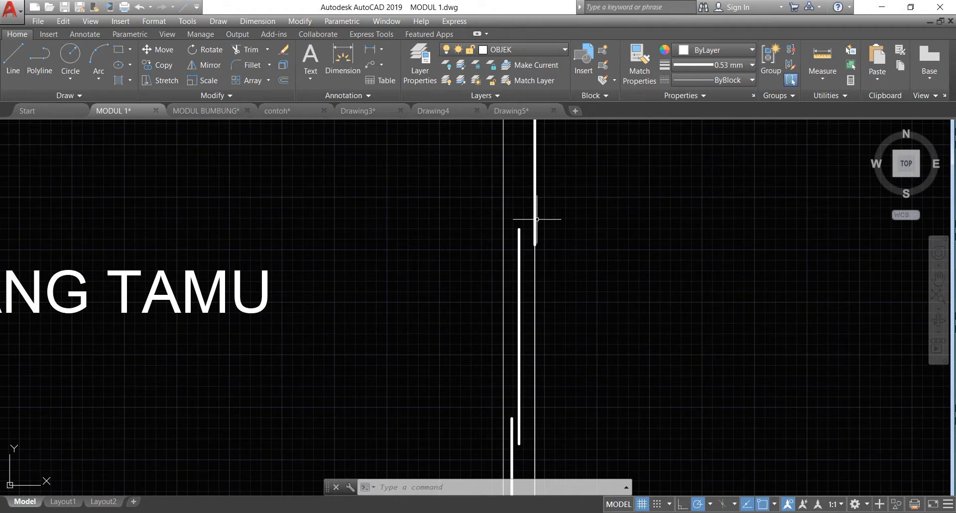
{"action": "scroll", "coordinate": [537, 275], "scroll_direction": "down", "scroll_amount": 2}
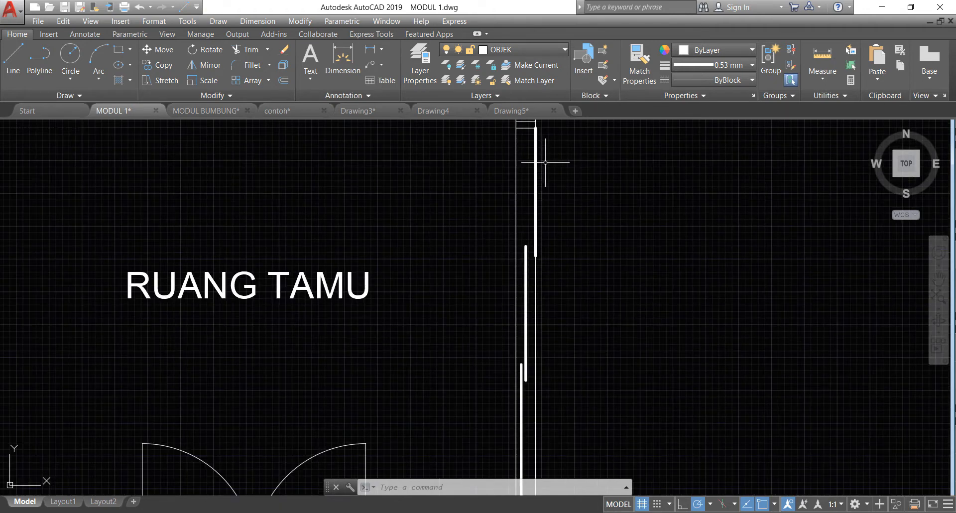
{"action": "scroll", "coordinate": [536, 131], "scroll_direction": "up", "scroll_amount": 2}
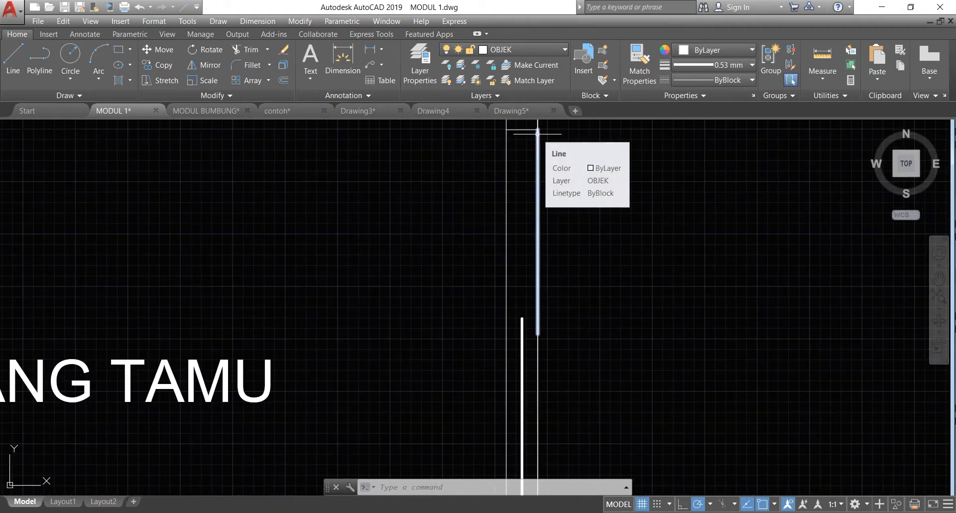
{"action": "left_click", "coordinate": [538, 133]}
{"action": "key", "text": "Escape"}
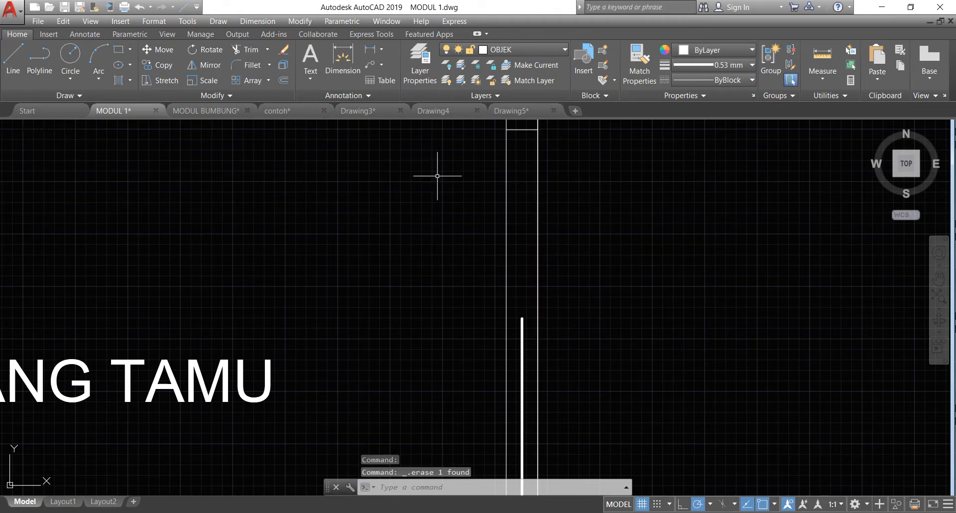
- Draw a 1000-long sliding panel line down the wall's outer face, starting at the outer end of the upper inner frame line
{"action": "left_click", "coordinate": [13, 59]}
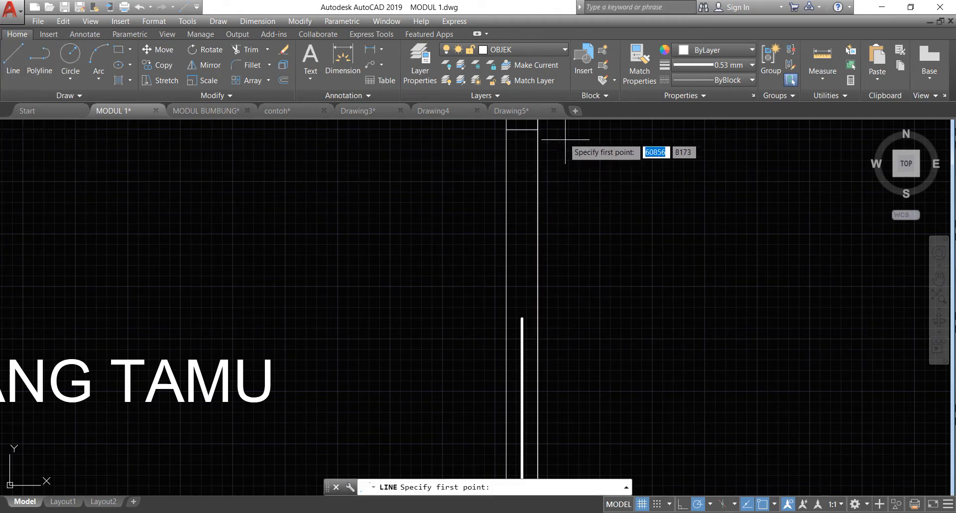
{"action": "left_click", "coordinate": [538, 130]}
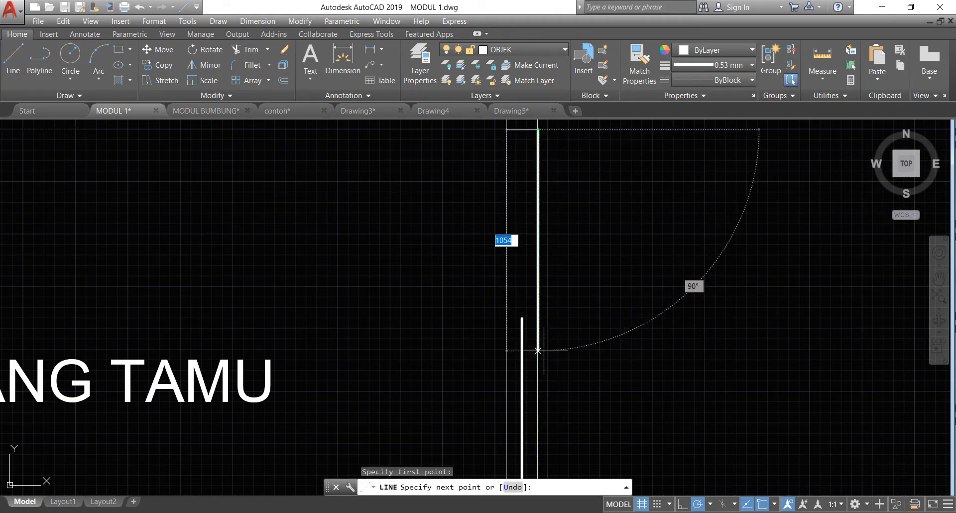
{"action": "type", "text": "1"}
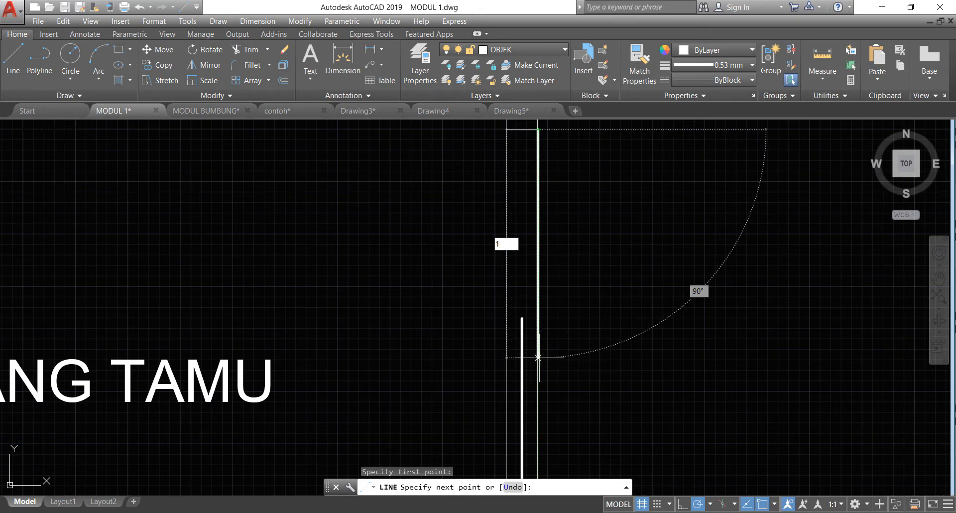
{"action": "key", "text": "Return"}
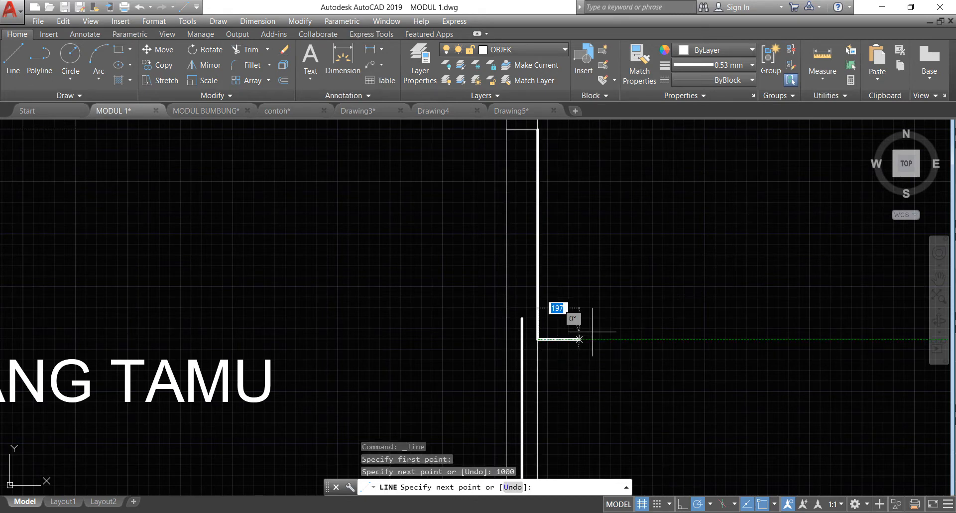
{"action": "key", "text": "Return"}
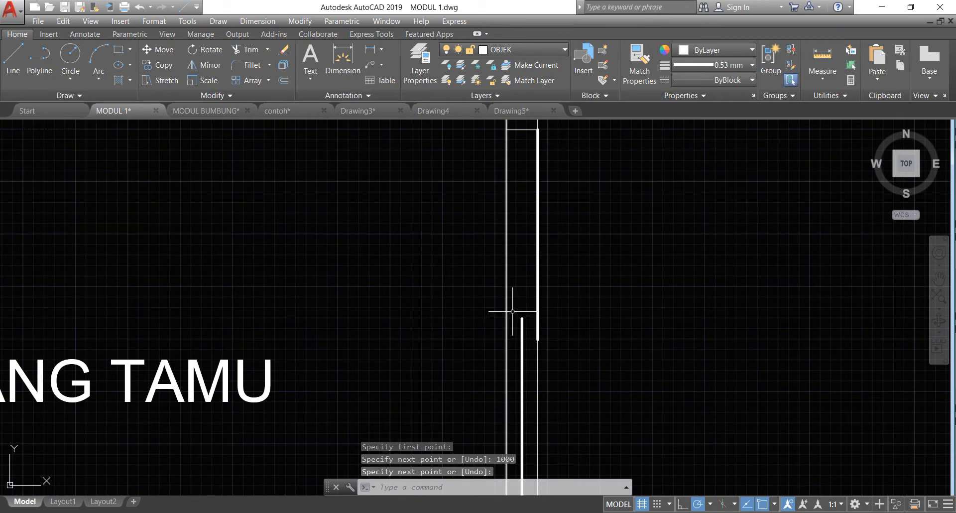
{"action": "left_click", "coordinate": [522, 326]}
{"action": "scroll", "coordinate": [522, 309], "scroll_direction": "down", "scroll_amount": 6}
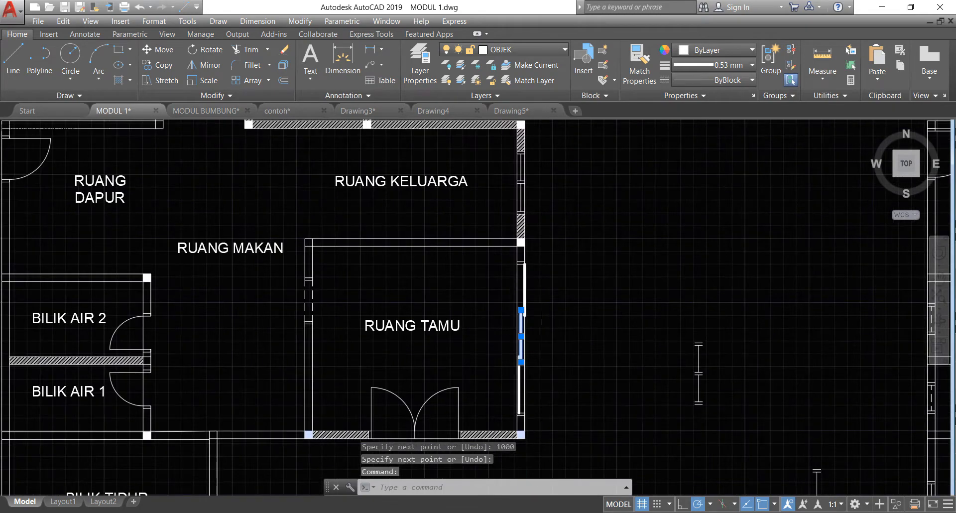
{"action": "scroll", "coordinate": [539, 297], "scroll_direction": "up", "scroll_amount": 3}
{"action": "key", "text": "Escape"}
{"action": "scroll", "coordinate": [513, 264], "scroll_direction": "up", "scroll_amount": 2}
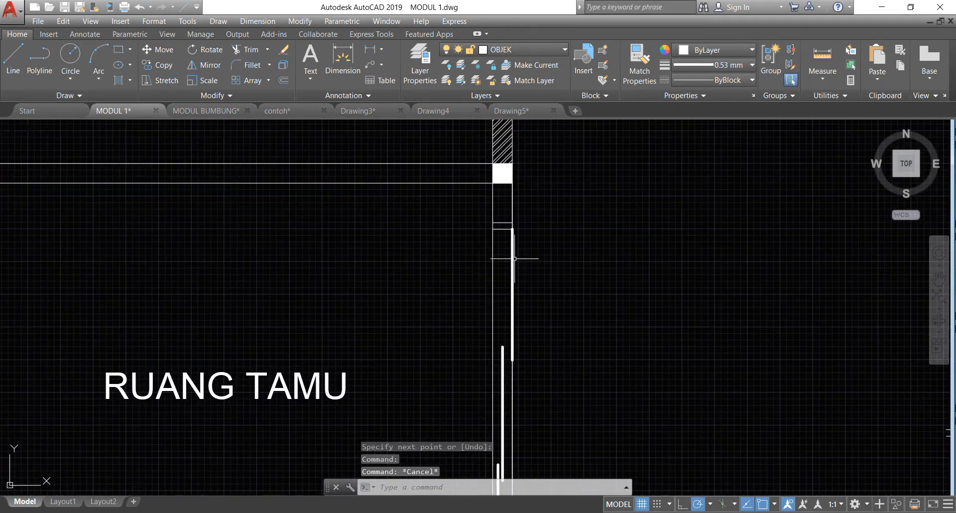
{"action": "left_click", "coordinate": [512, 294]}
{"action": "left_click", "coordinate": [164, 64]}
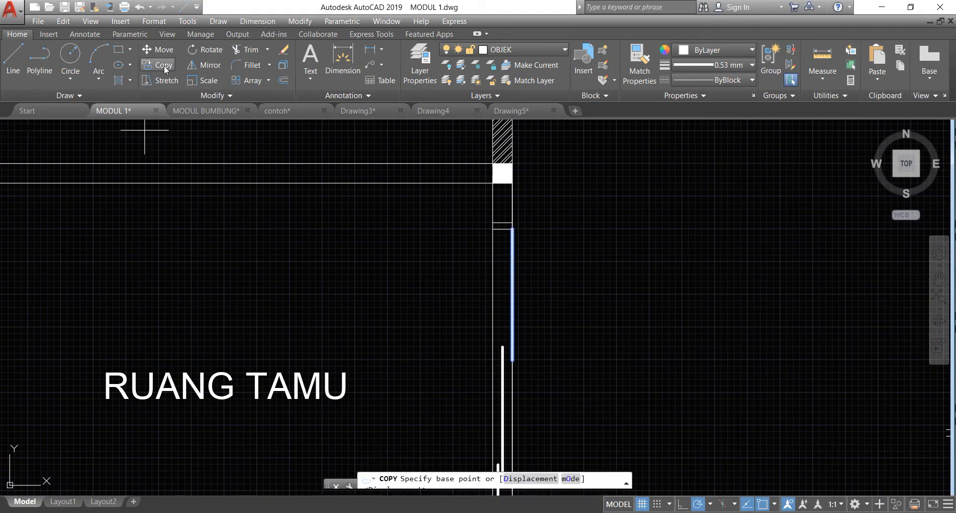
{"action": "left_click", "coordinate": [512, 229]}
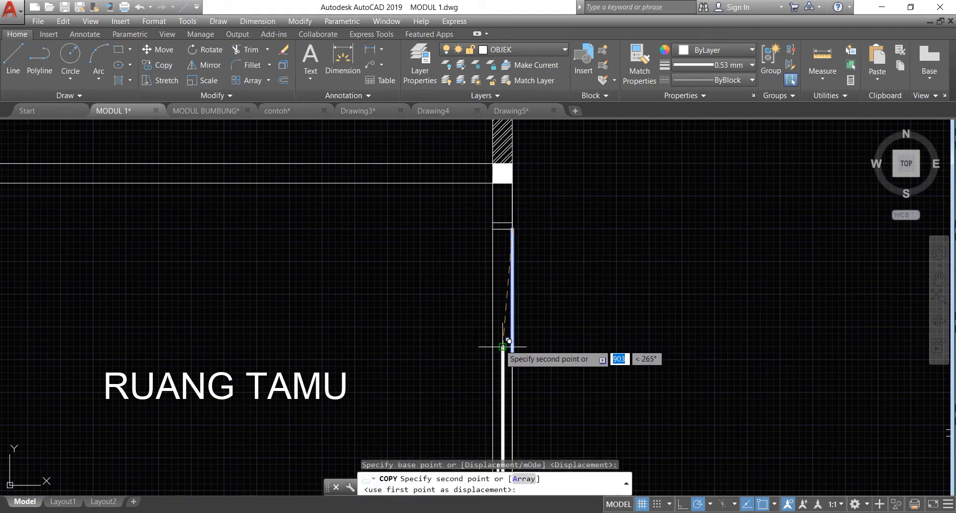
{"action": "scroll", "coordinate": [503, 349], "scroll_direction": "down", "scroll_amount": 2}
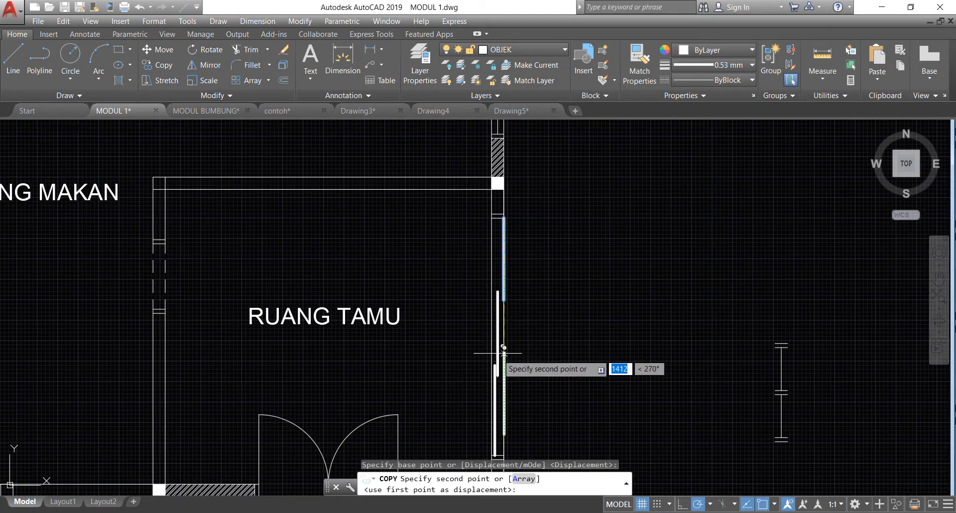
{"action": "scroll", "coordinate": [503, 368], "scroll_direction": "up", "scroll_amount": 2}
{"action": "key", "text": "Escape"}
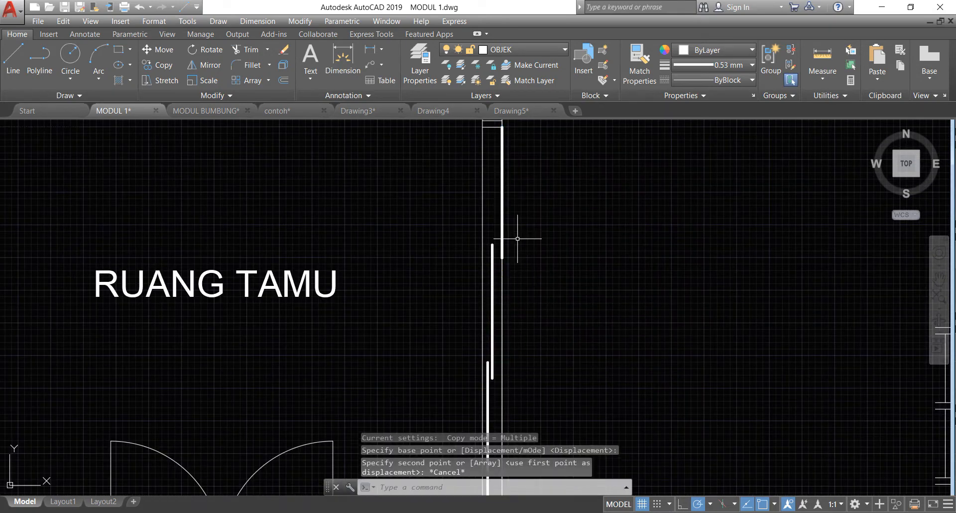
- Trim the right wall's inner face line across the sliding door opening, using the upper and lower inner frame lines as cutting edges
{"action": "scroll", "coordinate": [512, 227], "scroll_direction": "down", "scroll_amount": 1}
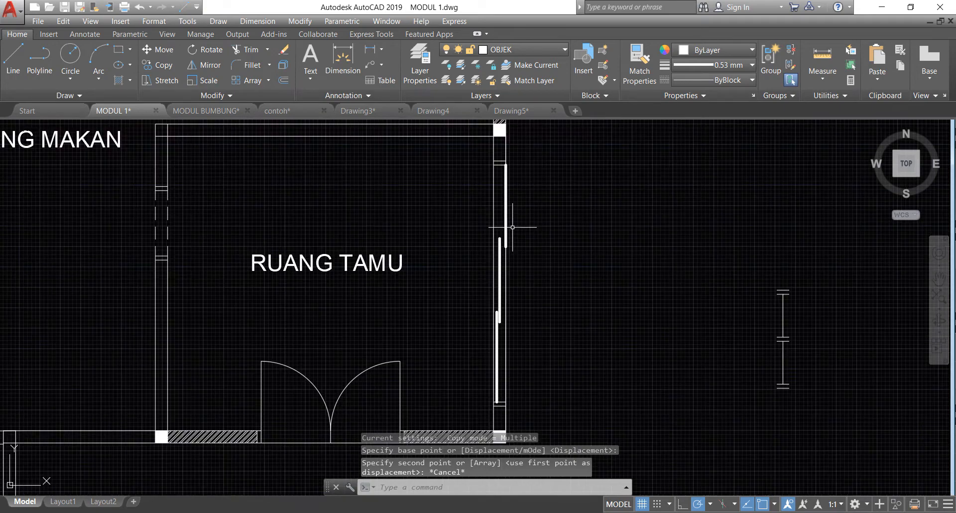
{"action": "scroll", "coordinate": [513, 227], "scroll_direction": "up", "scroll_amount": 2}
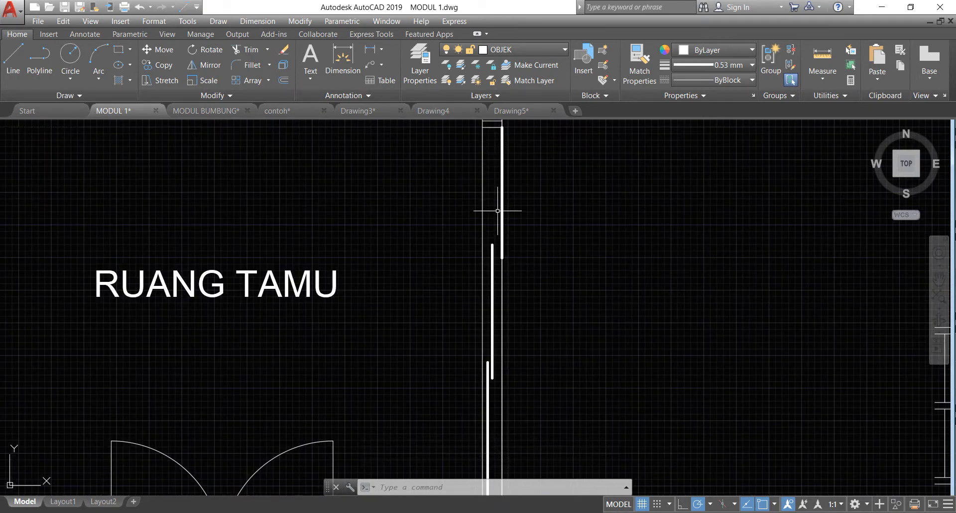
{"action": "left_click", "coordinate": [250, 49]}
{"action": "left_click", "coordinate": [548, 158]}
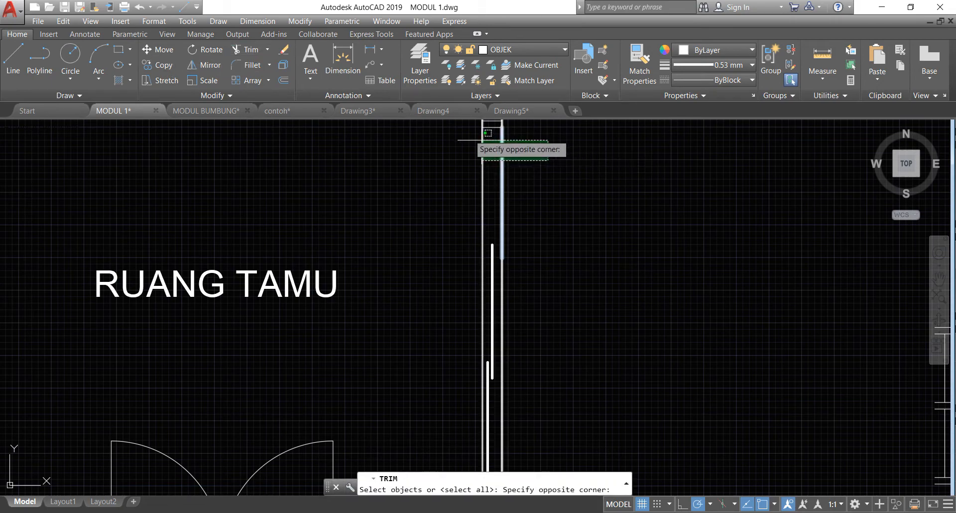
{"action": "left_click", "coordinate": [488, 133]}
{"action": "scroll", "coordinate": [486, 133], "scroll_direction": "down", "scroll_amount": 4}
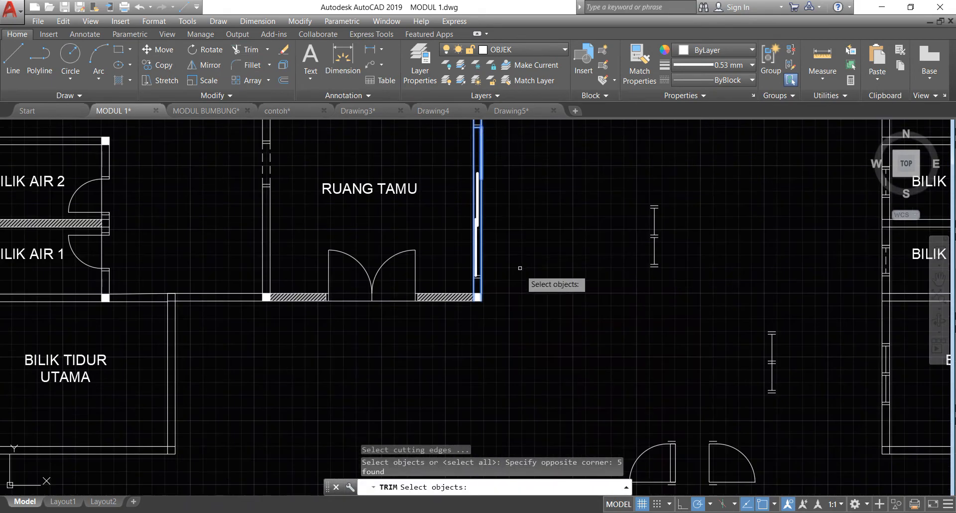
{"action": "left_click", "coordinate": [515, 269]}
{"action": "left_click", "coordinate": [451, 230]}
{"action": "scroll", "coordinate": [489, 215], "scroll_direction": "up", "scroll_amount": 5}
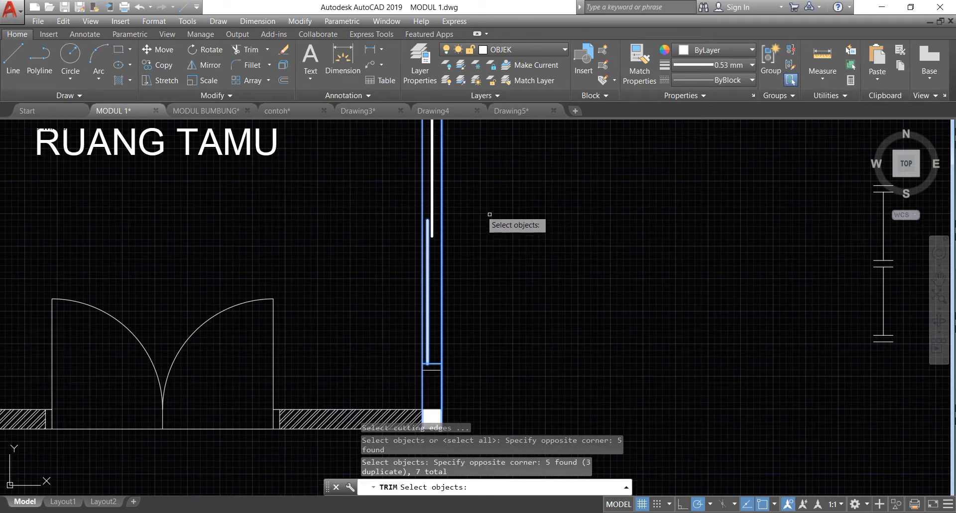
{"action": "key", "text": "Return"}
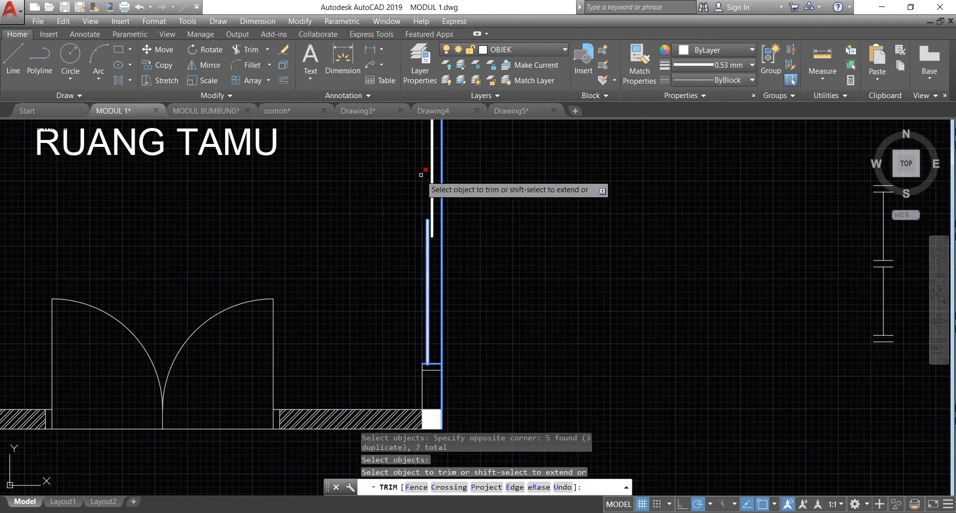
{"action": "left_click", "coordinate": [420, 175]}
{"action": "key", "text": "Return"}
{"action": "scroll", "coordinate": [518, 272], "scroll_direction": "down", "scroll_amount": 4}
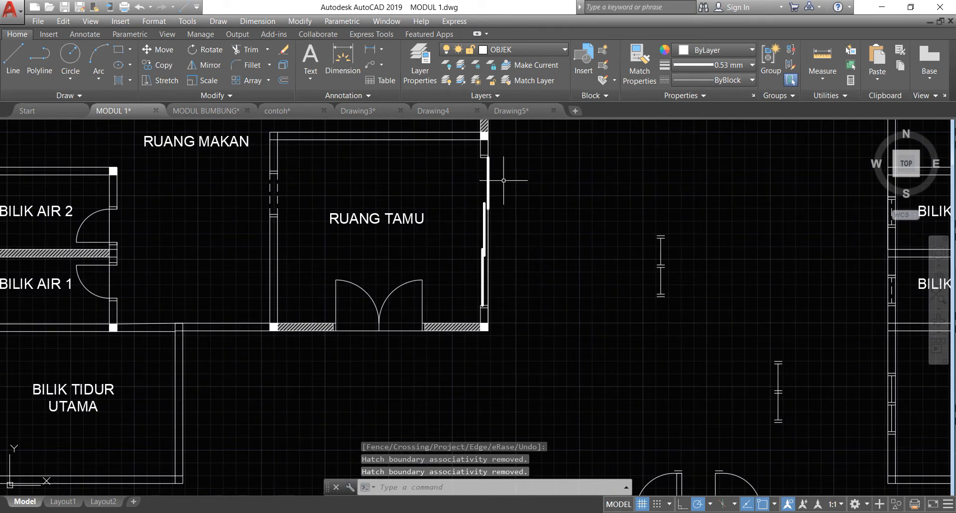
- Set the lineweight to 0.20 mm and draw a vertical arrow shaft inside the room, beside the lowest sliding panel
{"action": "scroll", "coordinate": [503, 180], "scroll_direction": "up", "scroll_amount": 2}
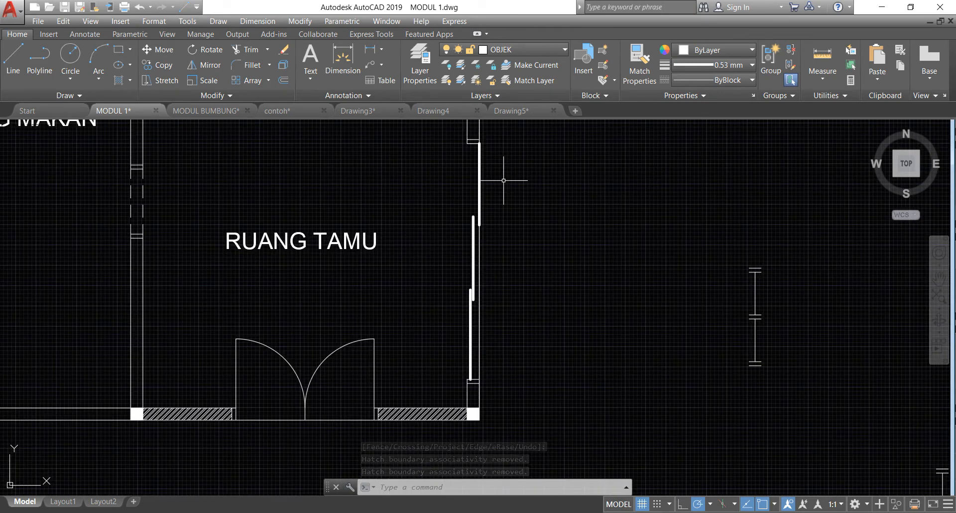
{"action": "scroll", "coordinate": [474, 359], "scroll_direction": "up", "scroll_amount": 2}
{"action": "scroll", "coordinate": [475, 359], "scroll_direction": "up", "scroll_amount": 1}
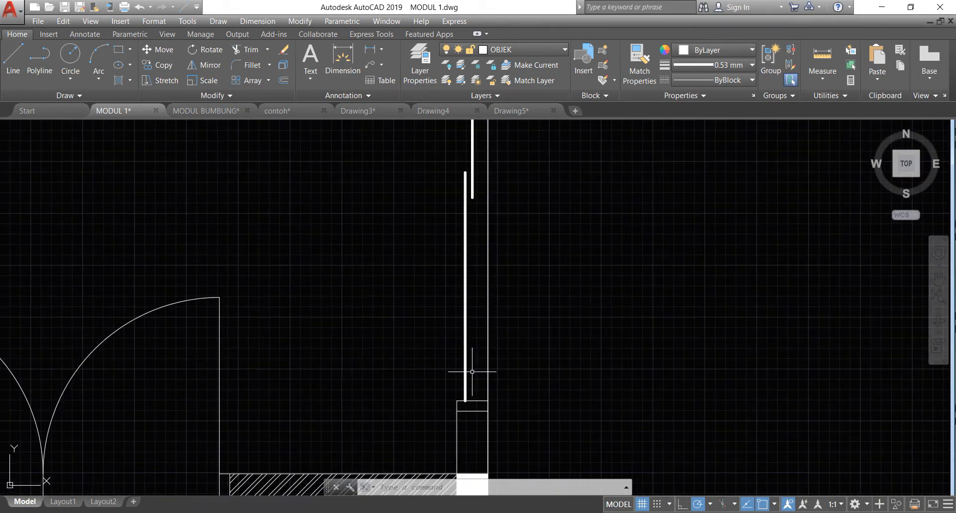
{"action": "left_click", "coordinate": [13, 61]}
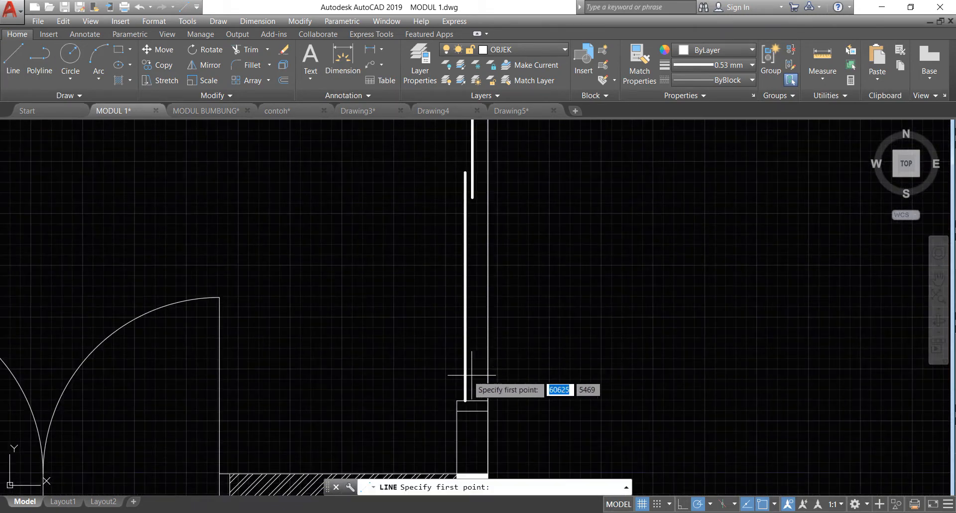
{"action": "left_click", "coordinate": [703, 66]}
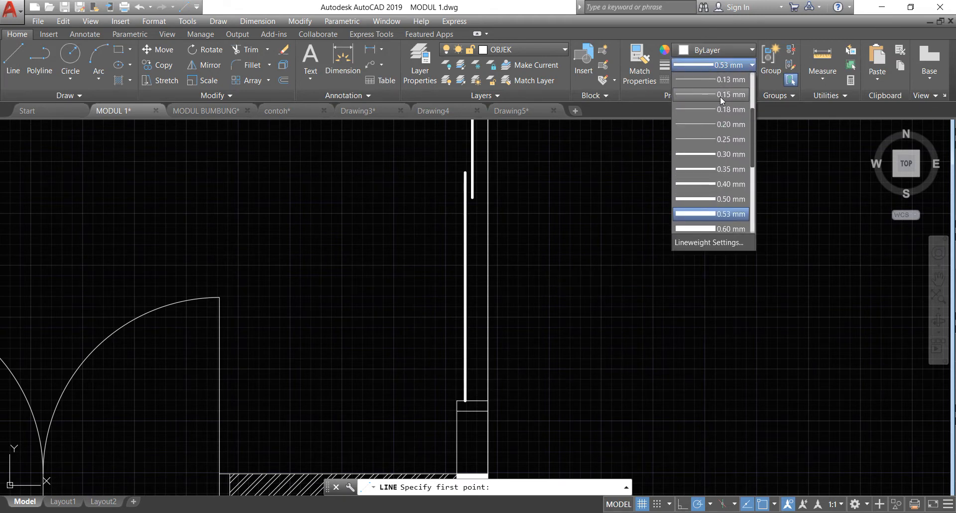
{"action": "left_click", "coordinate": [727, 124]}
{"action": "left_click", "coordinate": [10, 62]}
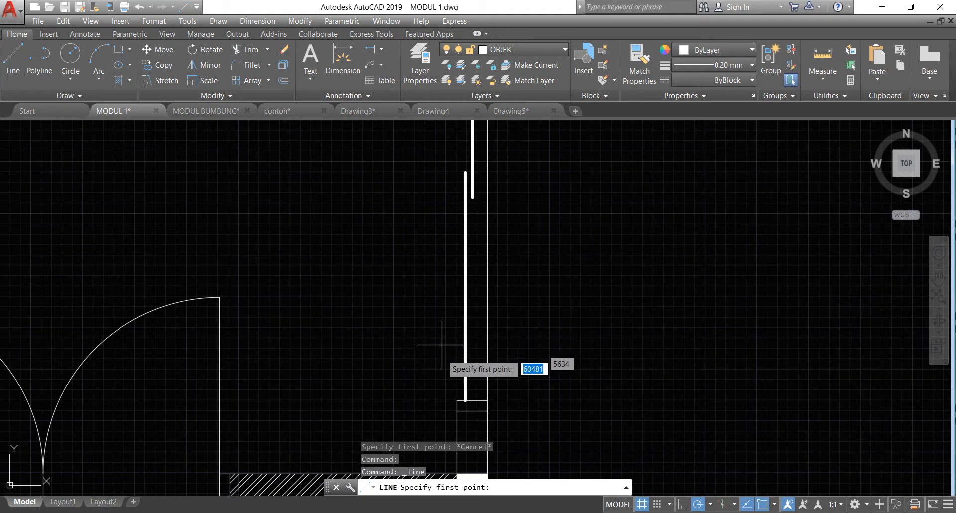
{"action": "left_click", "coordinate": [439, 372]}
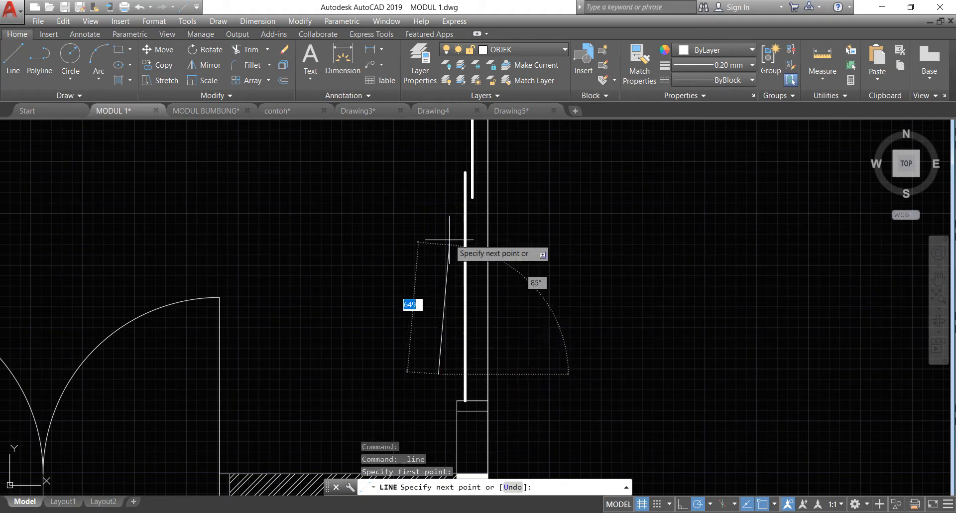
{"action": "left_click", "coordinate": [438, 185]}
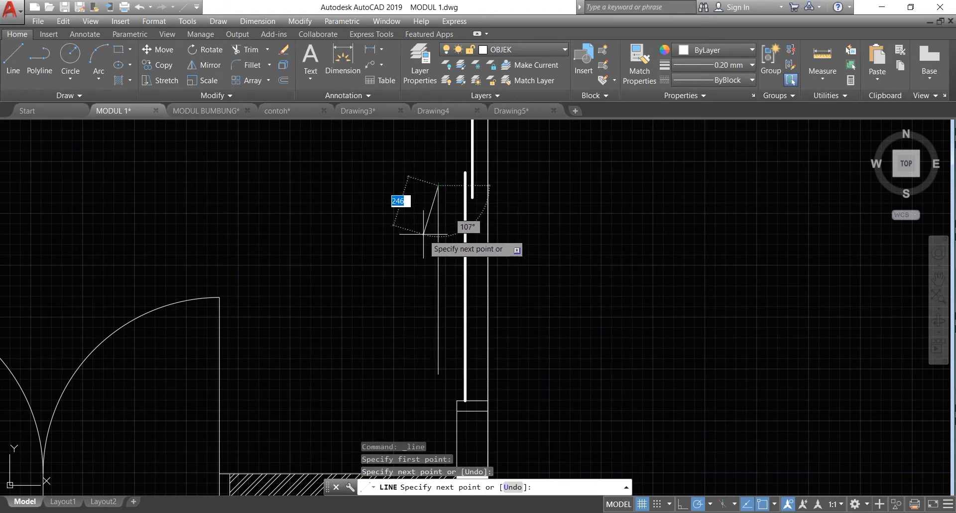
- Draw half an arrowhead from the shaft's upper end, with a slanted side about 246 long and a short base back to the shaft
{"action": "left_click", "coordinate": [424, 233]}
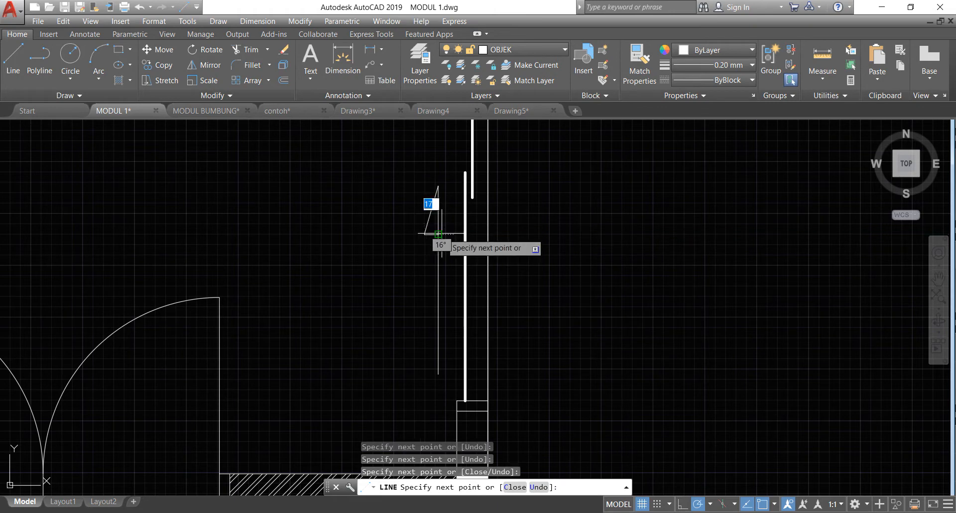
{"action": "left_click", "coordinate": [438, 234]}
{"action": "key", "text": "Return"}
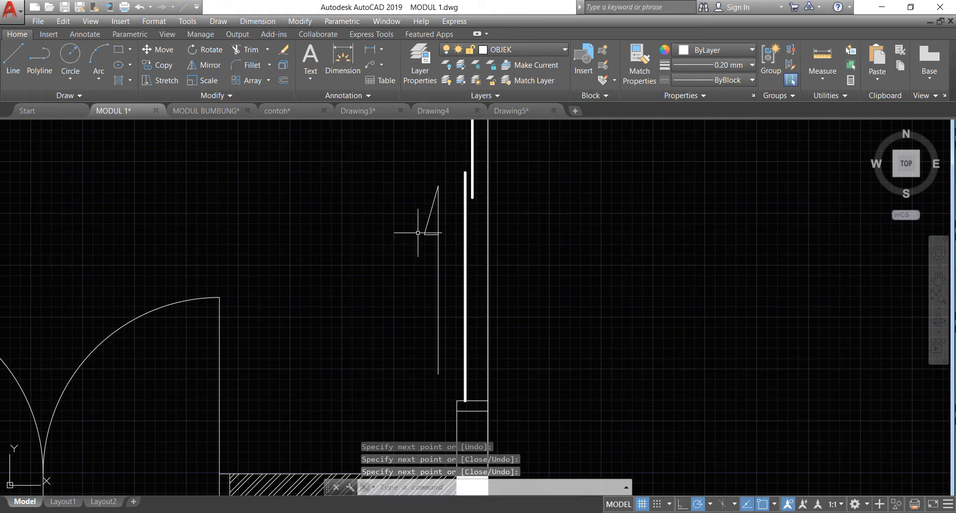
- Mirror the half arrowhead's two lines about the vertical shaft, keeping the originals
{"action": "left_click", "coordinate": [214, 69]}
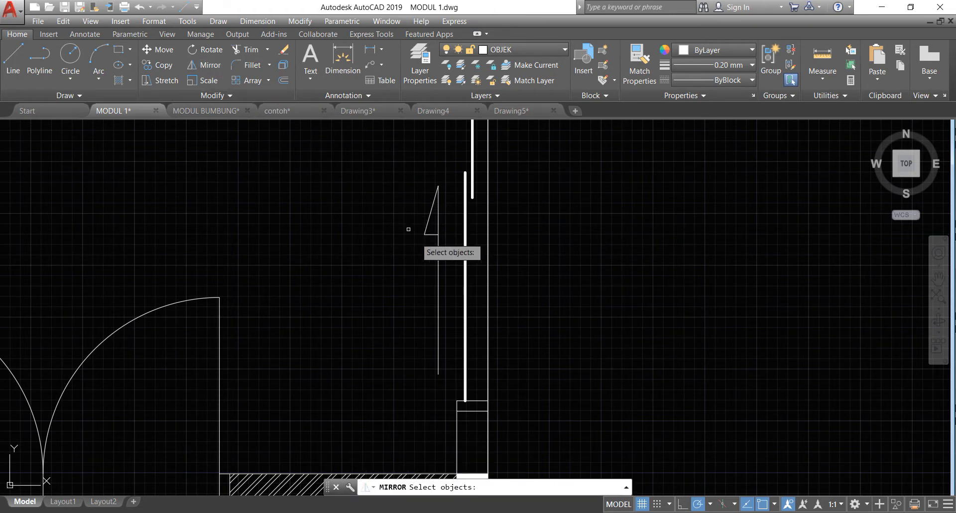
{"action": "left_click", "coordinate": [421, 240]}
{"action": "left_click", "coordinate": [413, 212]}
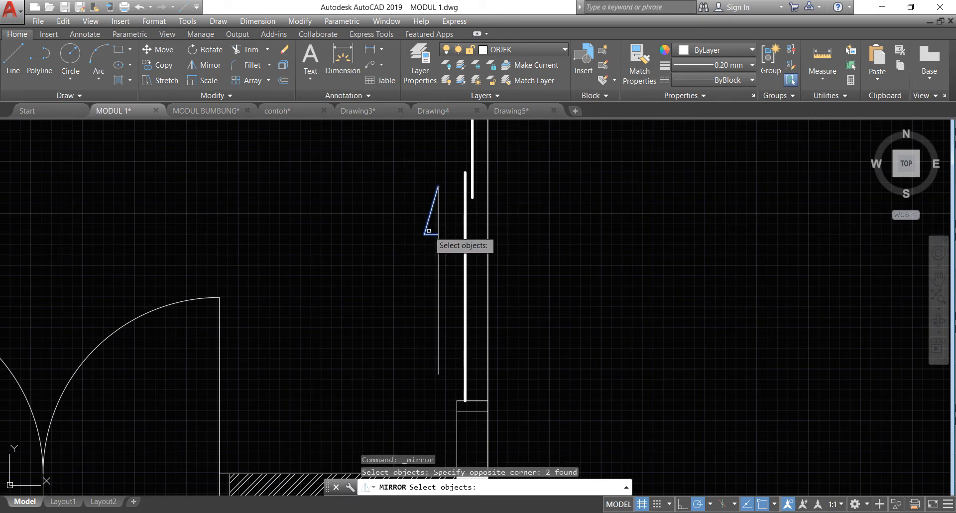
{"action": "key", "text": "Return"}
{"action": "left_click", "coordinate": [438, 186]}
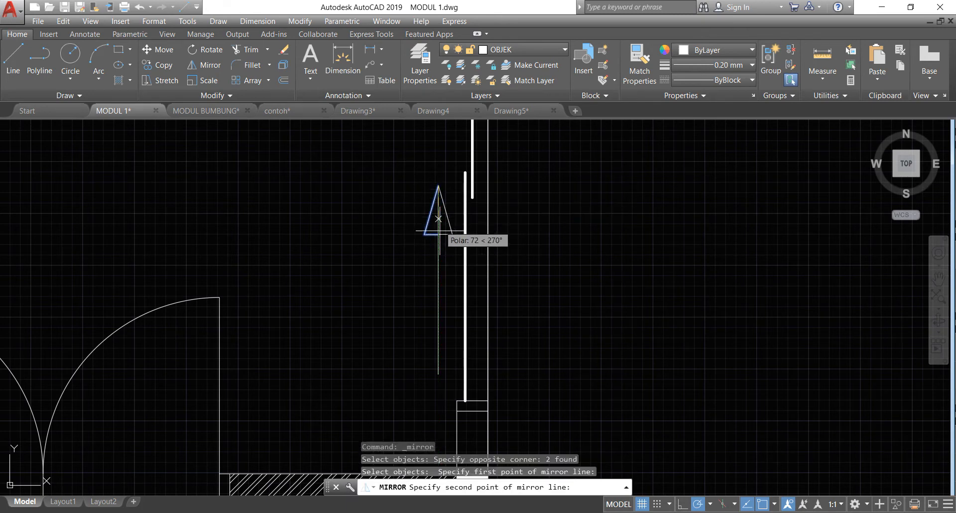
{"action": "left_click", "coordinate": [438, 234]}
{"action": "key", "text": "Return"}
- Fill both halves of the arrowhead with a solid hatch
{"action": "scroll", "coordinate": [440, 191], "scroll_direction": "up", "scroll_amount": 2}
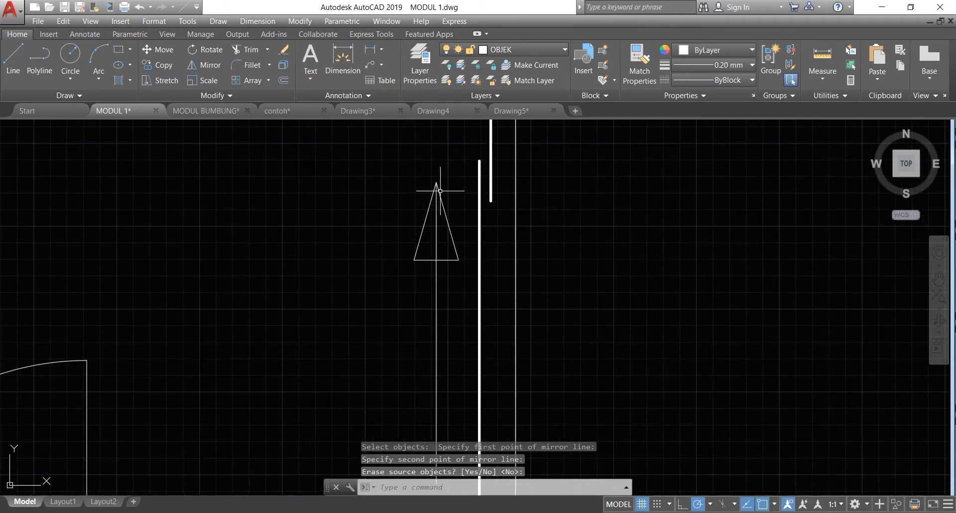
{"action": "left_click", "coordinate": [131, 80]}
{"action": "left_click", "coordinate": [121, 79]}
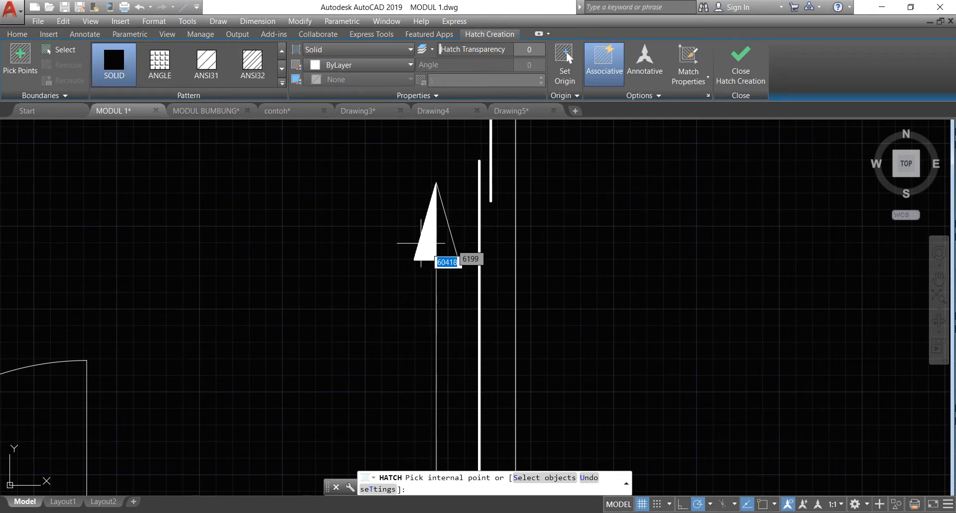
{"action": "left_click", "coordinate": [449, 244]}
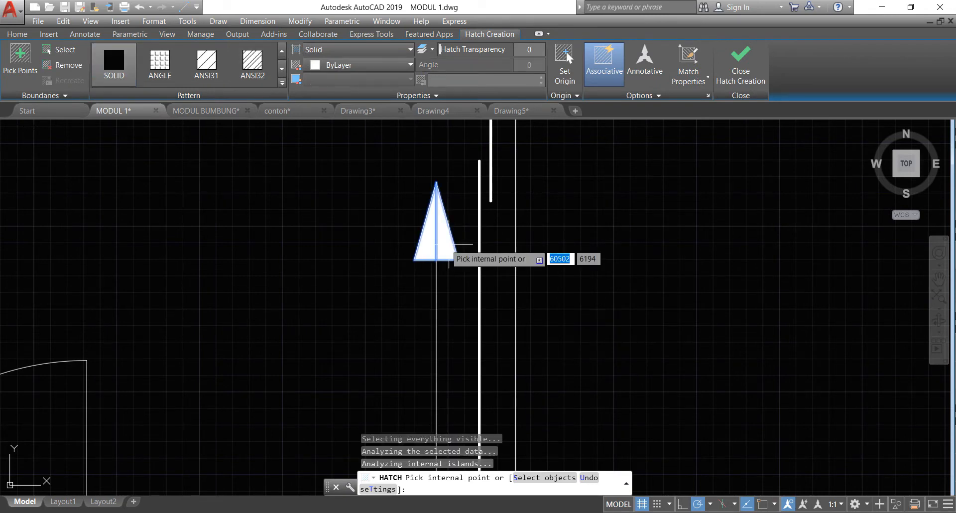
{"action": "key", "text": "Escape"}
{"action": "scroll", "coordinate": [448, 249], "scroll_direction": "down", "scroll_amount": 5}
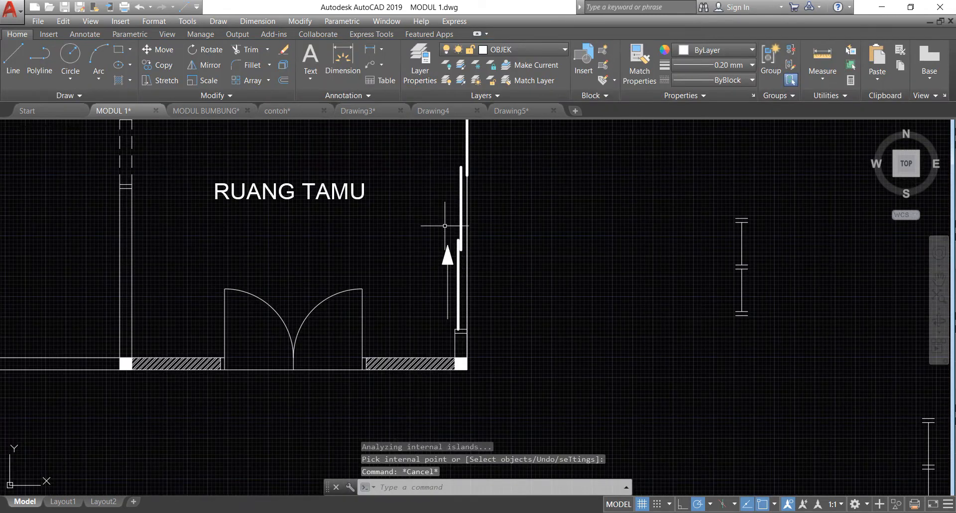
- Copy the whole arrow straight up from its arrowhead base so that the copy sits beside the middle sliding panel
{"action": "scroll", "coordinate": [448, 267], "scroll_direction": "up", "scroll_amount": 4}
{"action": "left_click", "coordinate": [471, 347]}
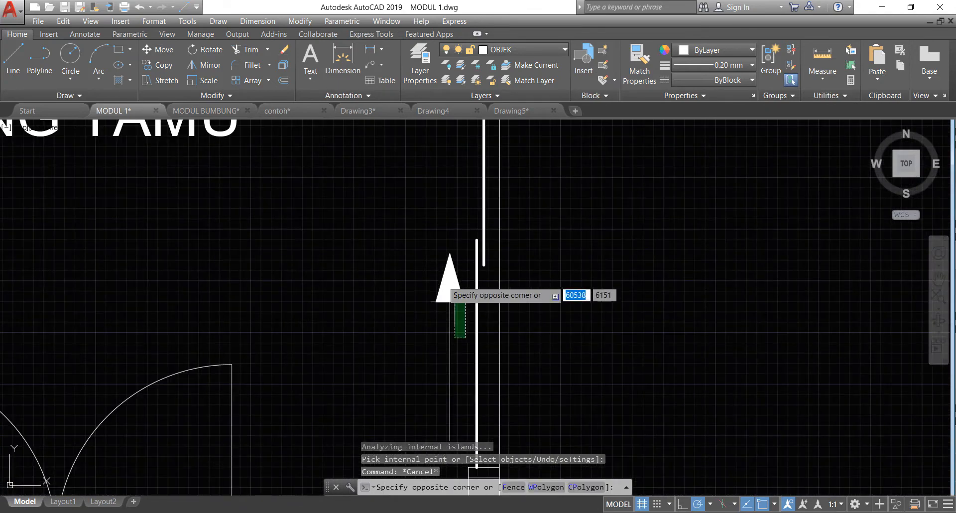
{"action": "left_click", "coordinate": [412, 232]}
{"action": "left_click", "coordinate": [148, 64]}
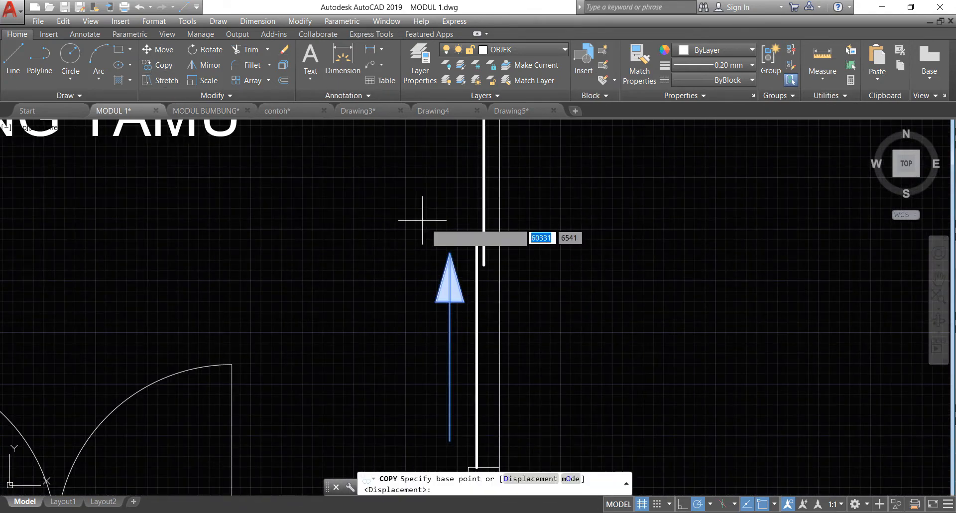
{"action": "left_click", "coordinate": [450, 301]}
{"action": "scroll", "coordinate": [450, 300], "scroll_direction": "down", "scroll_amount": 3}
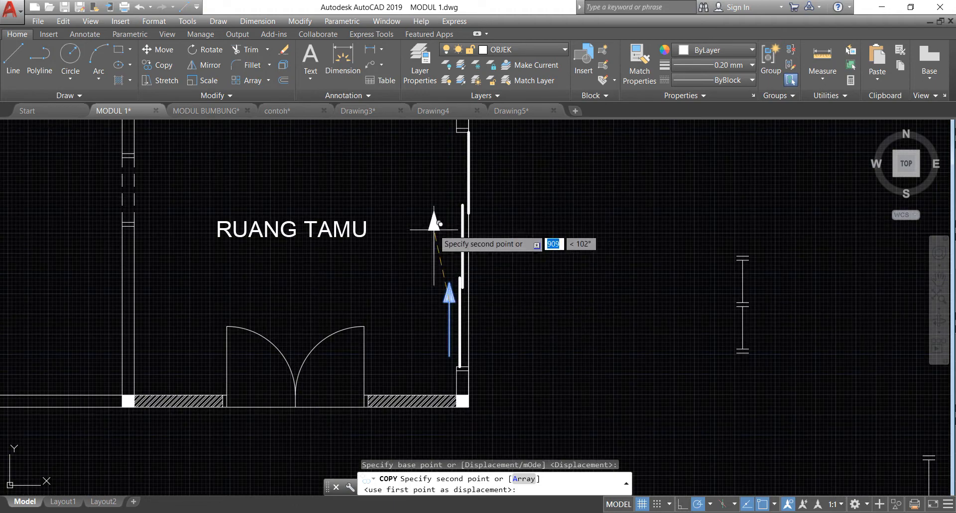
{"action": "left_click", "coordinate": [449, 212]}
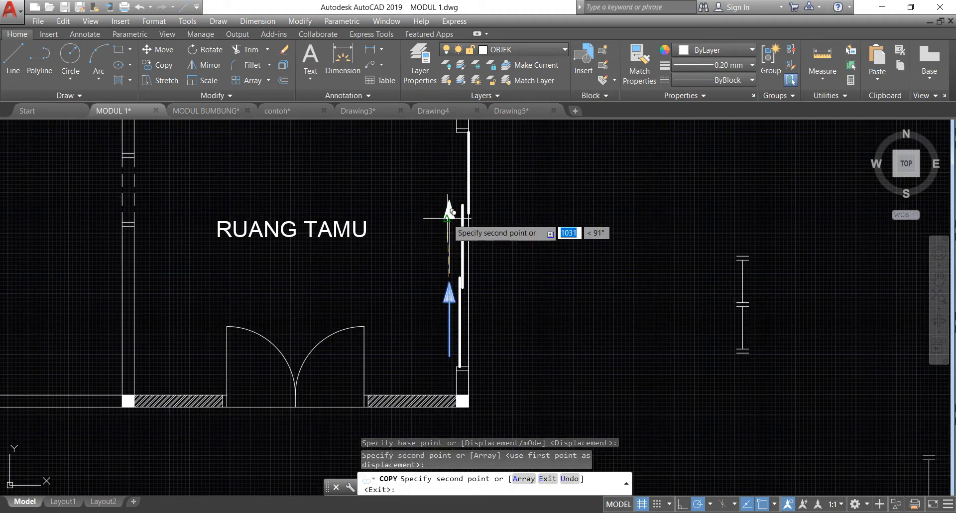
{"action": "key", "text": "Escape"}
{"action": "scroll", "coordinate": [469, 261], "scroll_direction": "down", "scroll_amount": 2}
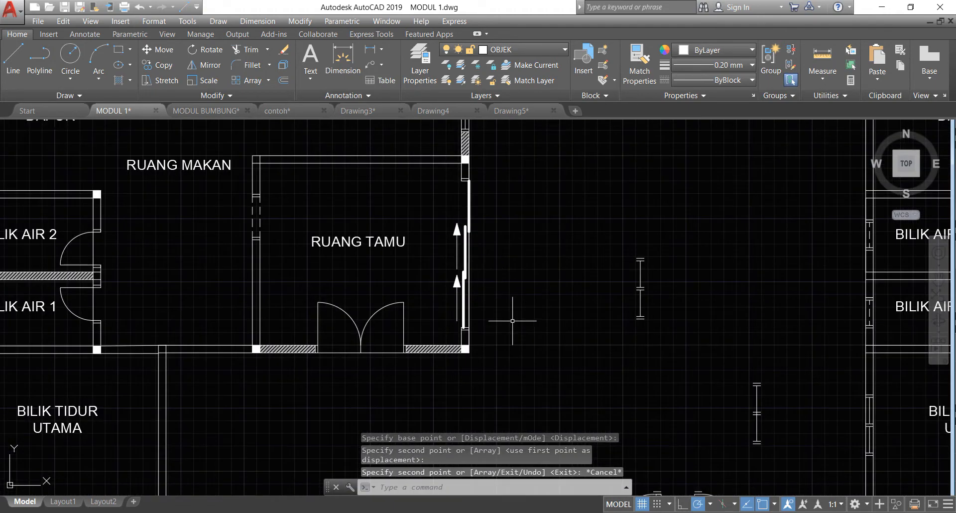
{"action": "scroll", "coordinate": [513, 321], "scroll_direction": "up", "scroll_amount": 2}
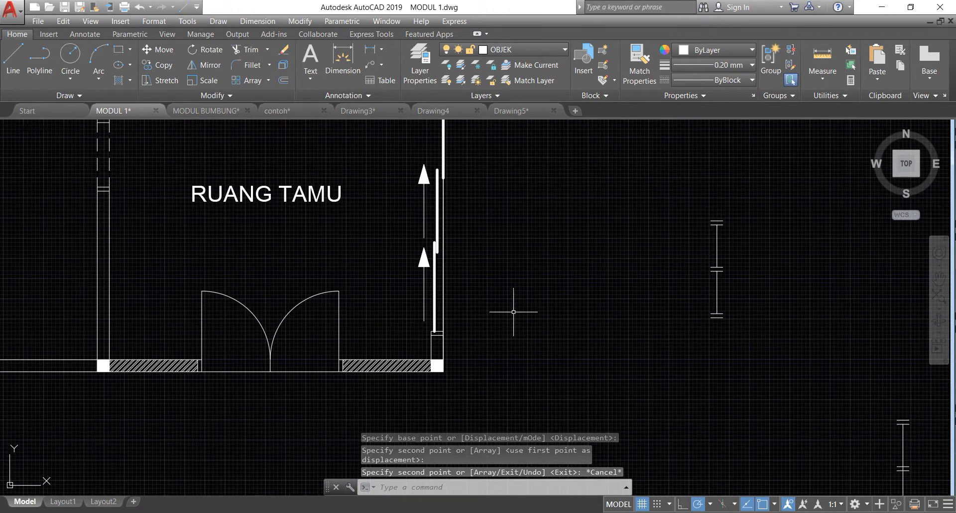
{"action": "scroll", "coordinate": [513, 312], "scroll_direction": "down", "scroll_amount": 2}
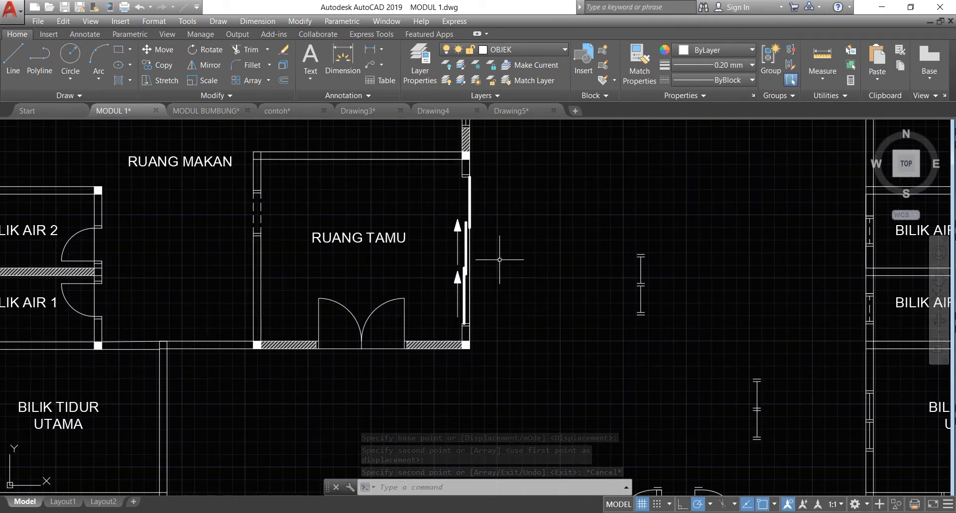
{"action": "scroll", "coordinate": [503, 249], "scroll_direction": "down", "scroll_amount": 2}
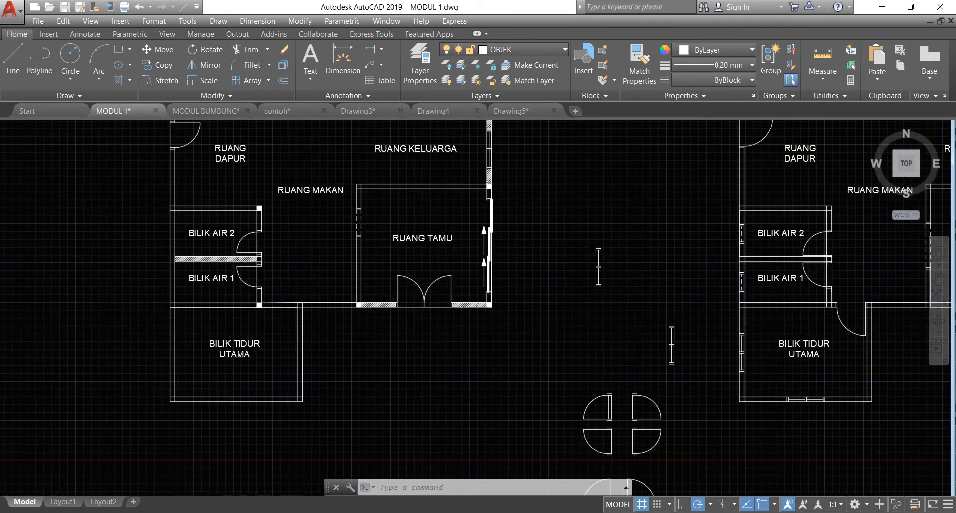
{"action": "scroll", "coordinate": [188, 369], "scroll_direction": "up", "scroll_amount": 2}
{"action": "scroll", "coordinate": [711, 220], "scroll_direction": "down", "scroll_amount": 3}
- Hatch RUANG TAMU's upper wall and the two short right wall pieces above and below the sliding door with the ANSI32 pattern
{"action": "scroll", "coordinate": [701, 193], "scroll_direction": "up", "scroll_amount": 5}
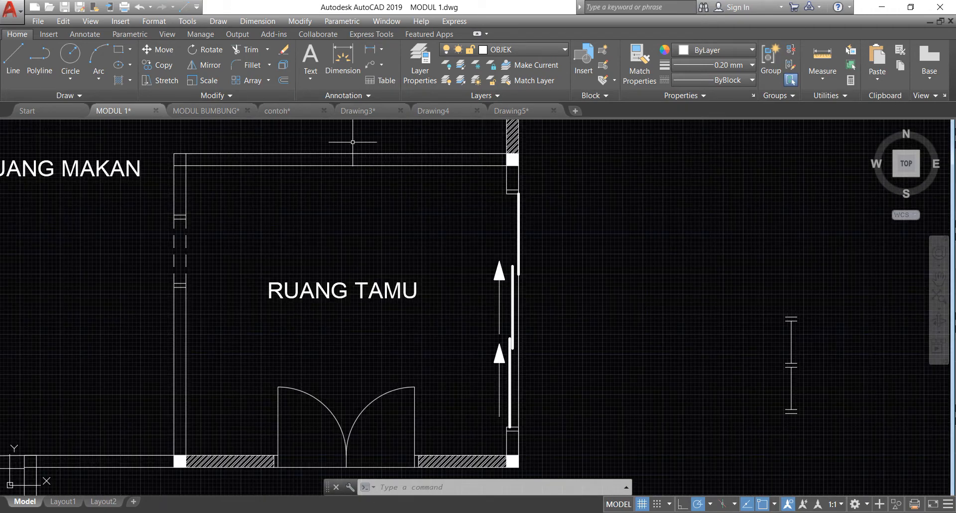
{"action": "left_click", "coordinate": [131, 79]}
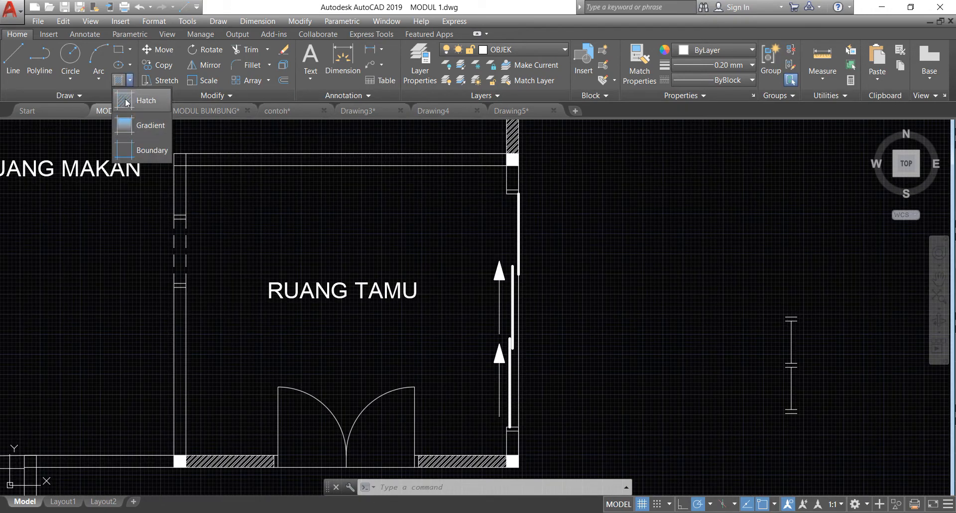
{"action": "left_click", "coordinate": [125, 98]}
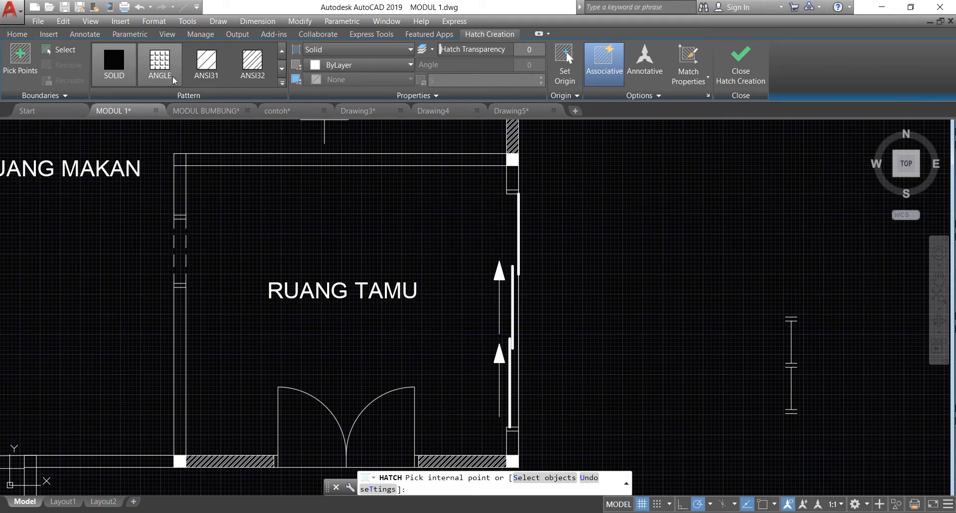
{"action": "left_click", "coordinate": [255, 63]}
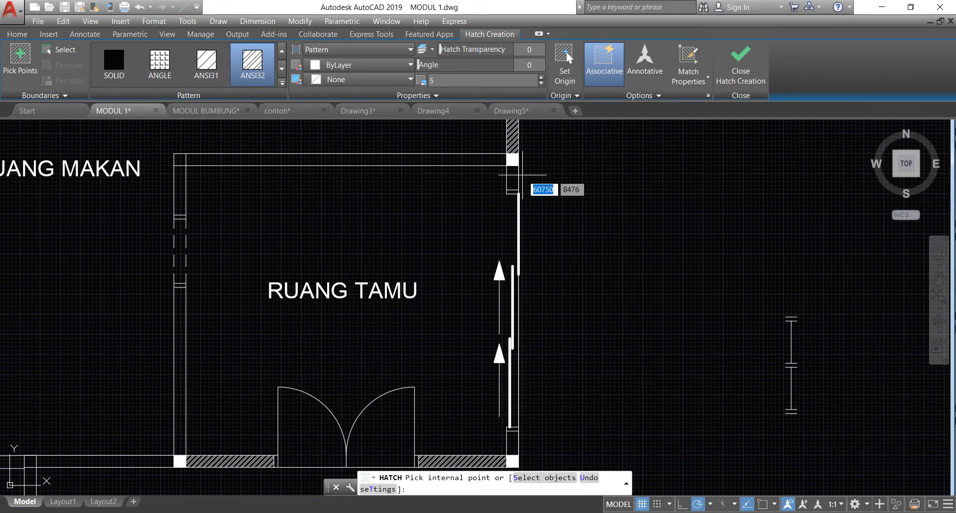
{"action": "left_click", "coordinate": [513, 183]}
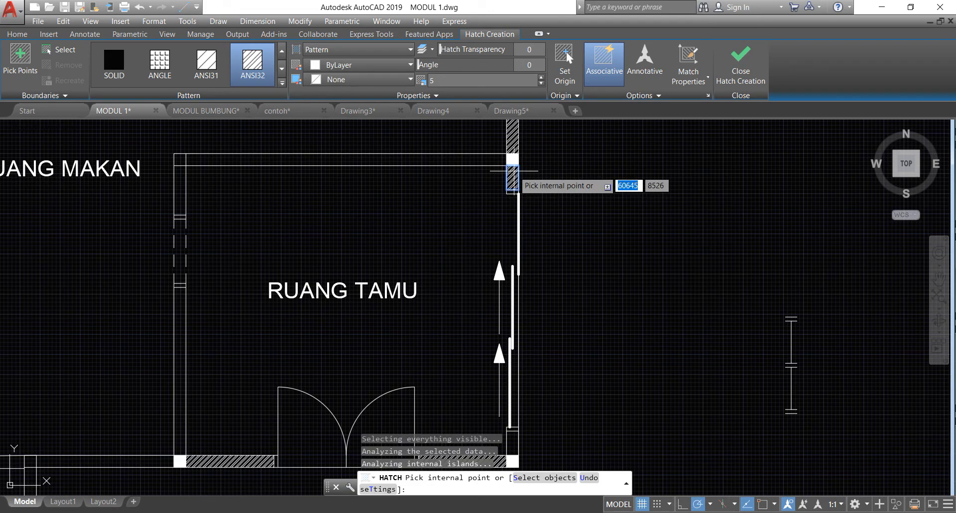
{"action": "left_click", "coordinate": [471, 159]}
{"action": "scroll", "coordinate": [472, 164], "scroll_direction": "down", "scroll_amount": 4}
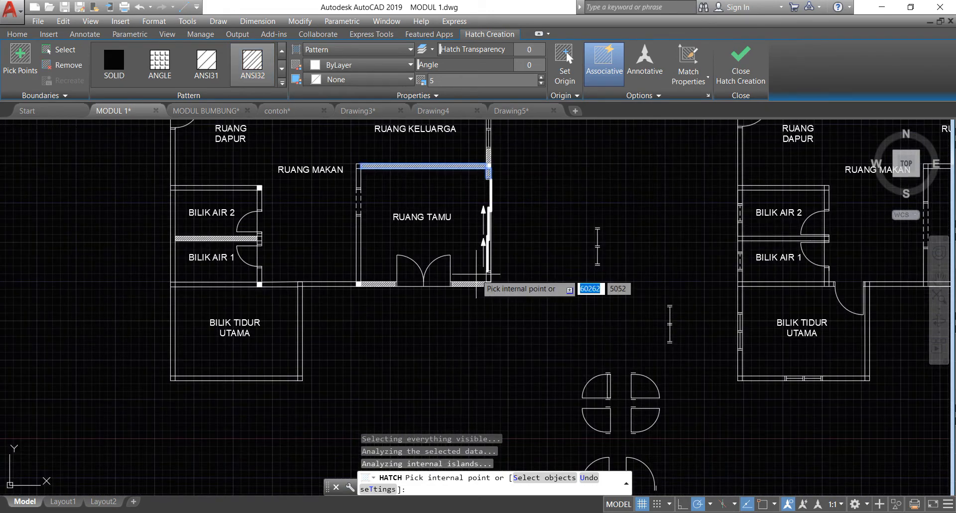
{"action": "scroll", "coordinate": [477, 273], "scroll_direction": "up", "scroll_amount": 2}
{"action": "left_click", "coordinate": [496, 277]}
{"action": "scroll", "coordinate": [500, 280], "scroll_direction": "down", "scroll_amount": 2}
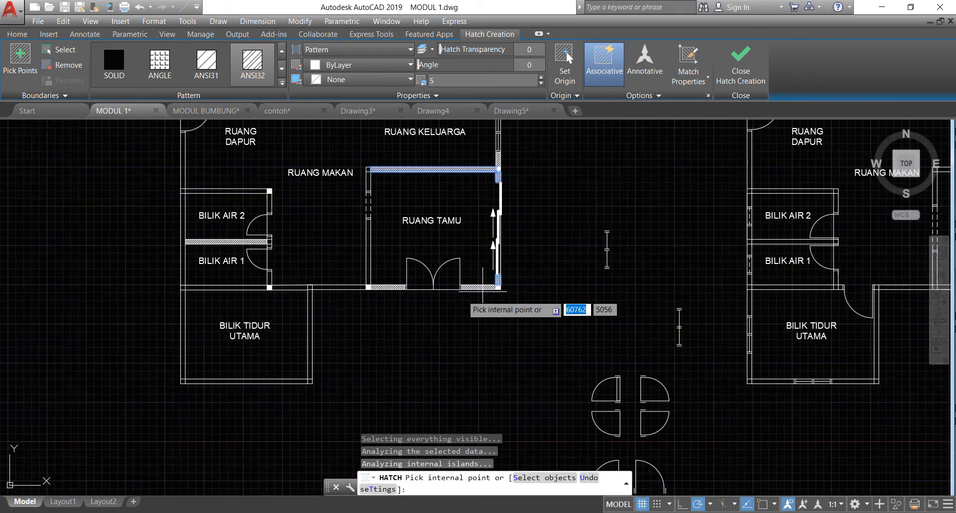
{"action": "scroll", "coordinate": [204, 386], "scroll_direction": "up", "scroll_amount": 3}
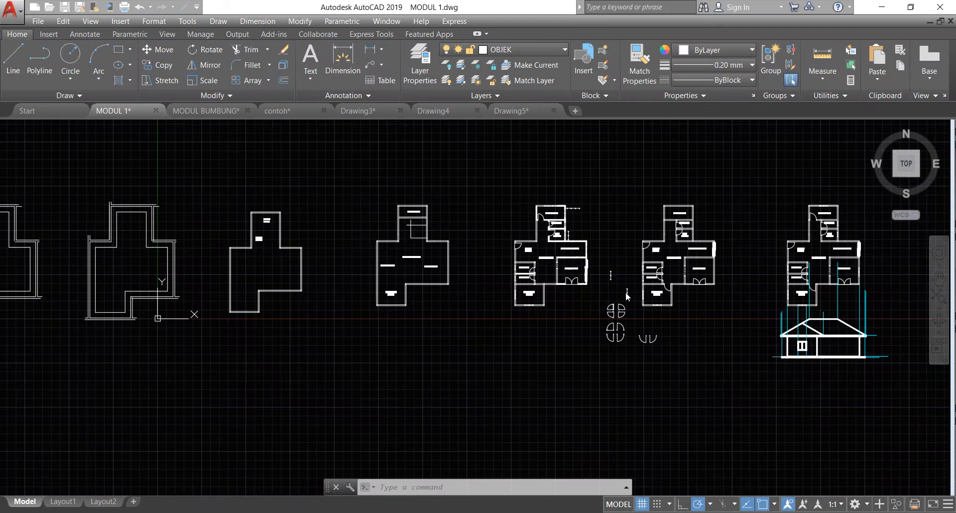
- Examine the RUANG TAMU doors, sliding panels and surrounding walls, then the other rooms of the floor plan
{"action": "scroll", "coordinate": [579, 269], "scroll_direction": "up", "scroll_amount": 5}
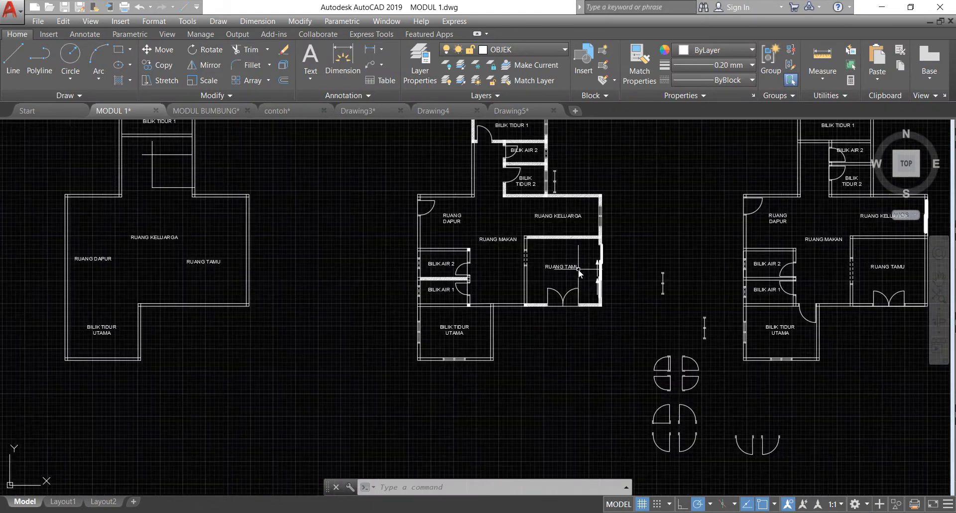
{"action": "scroll", "coordinate": [323, 391], "scroll_direction": "up", "scroll_amount": 2}
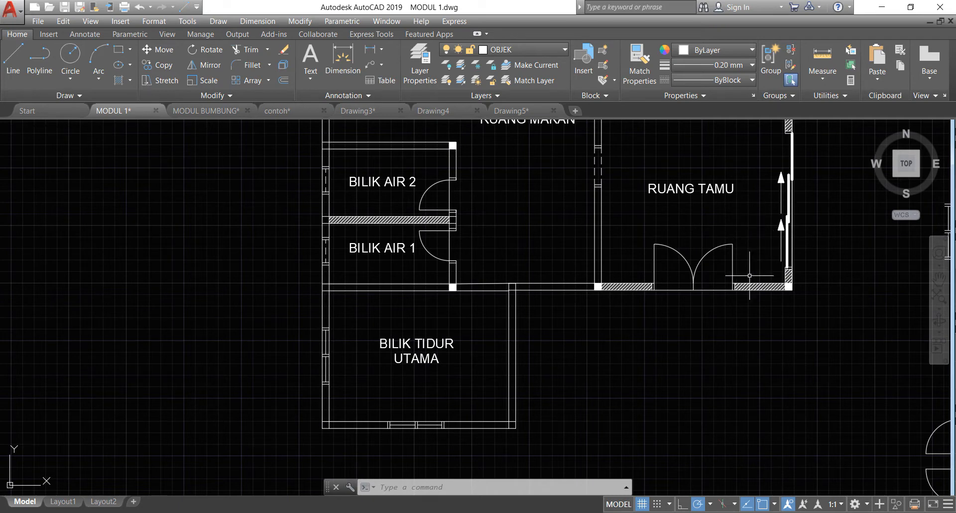
{"action": "mouse_move", "coordinate": [714, 289]}
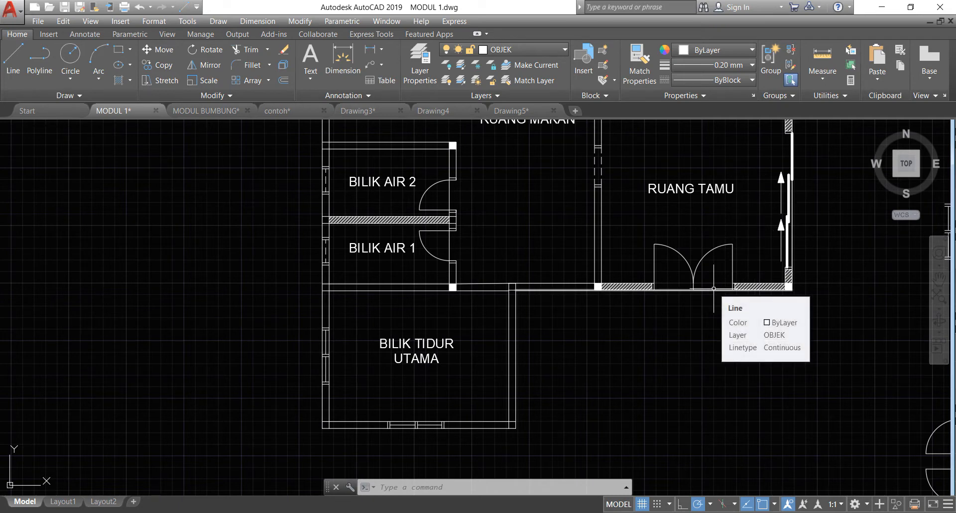
{"action": "scroll", "coordinate": [782, 218], "scroll_direction": "down", "scroll_amount": 2}
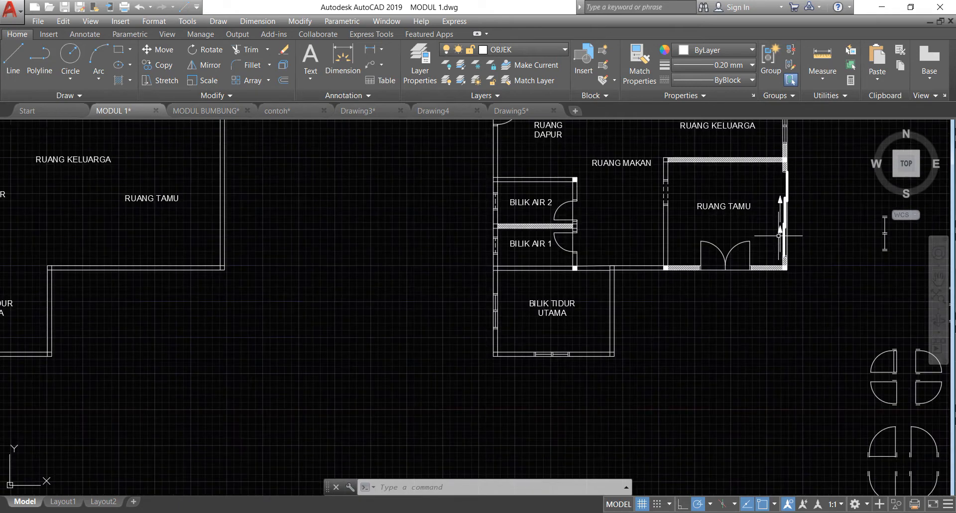
{"action": "scroll", "coordinate": [780, 235], "scroll_direction": "up", "scroll_amount": 2}
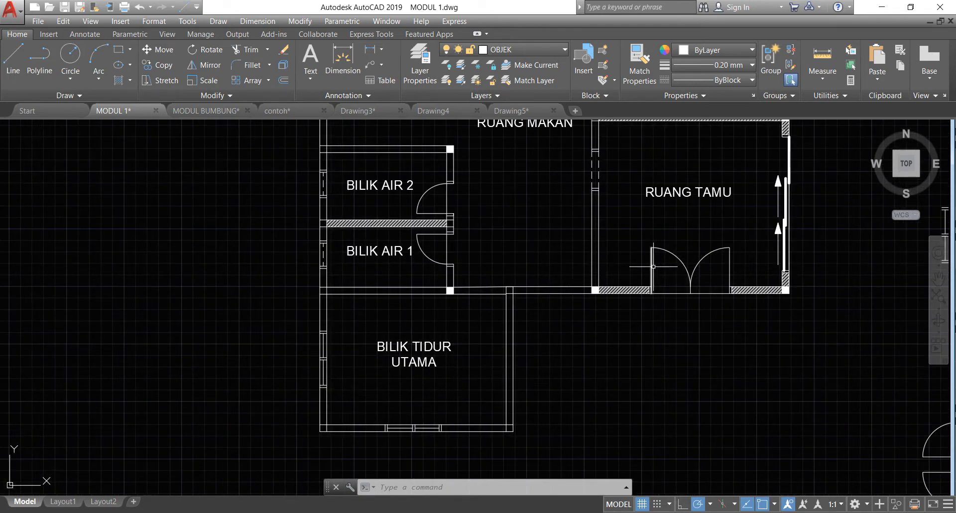
{"action": "scroll", "coordinate": [660, 324], "scroll_direction": "down", "scroll_amount": 2}
{"action": "scroll", "coordinate": [758, 185], "scroll_direction": "up", "scroll_amount": 2}
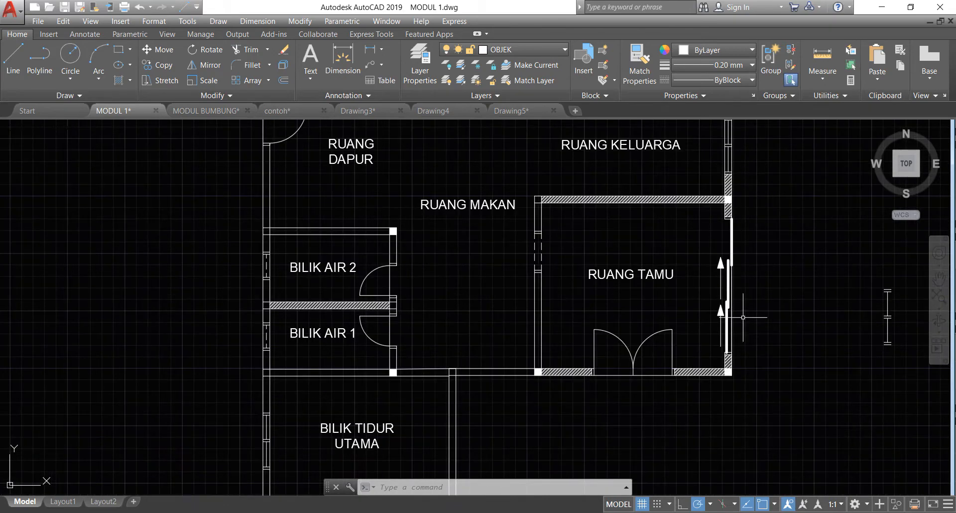
{"action": "scroll", "coordinate": [700, 322], "scroll_direction": "down", "scroll_amount": 2}
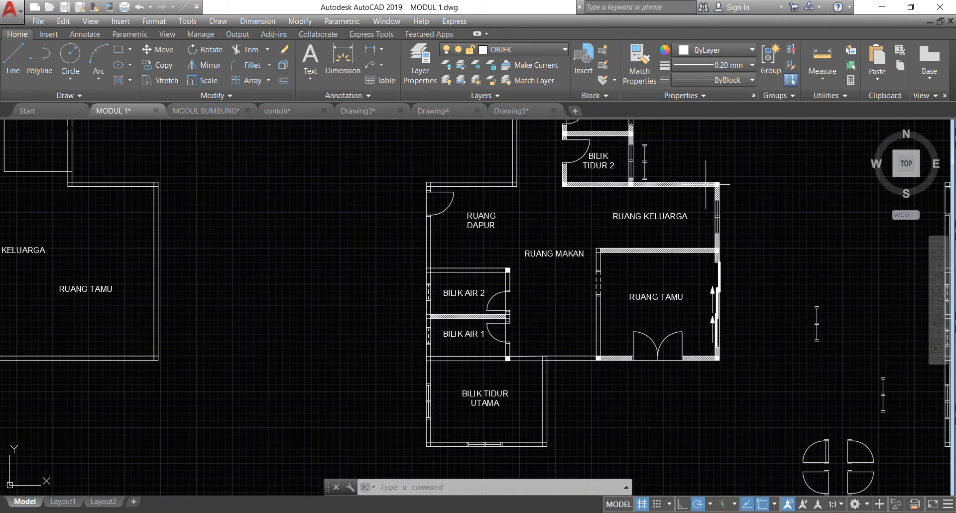
{"action": "scroll", "coordinate": [706, 184], "scroll_direction": "up", "scroll_amount": 2}
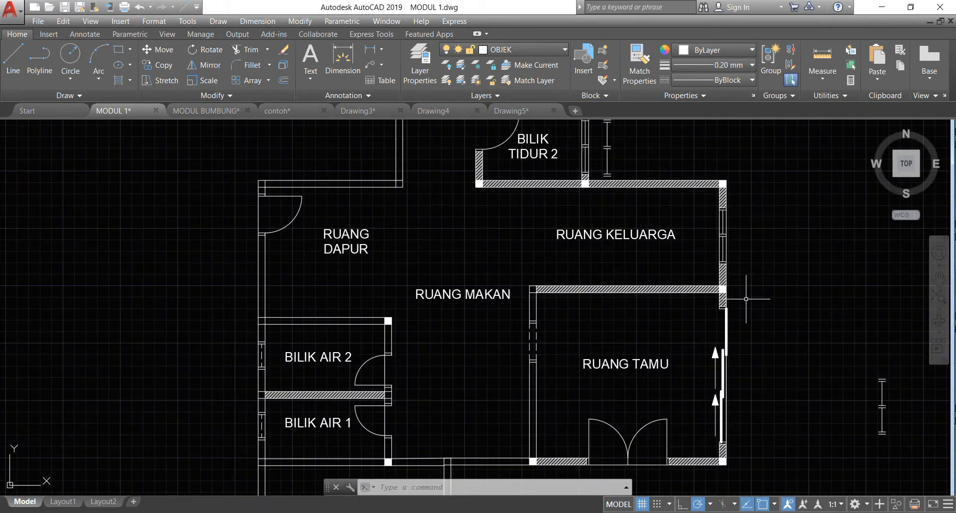
{"action": "scroll", "coordinate": [746, 299], "scroll_direction": "down", "scroll_amount": 2}
{"action": "scroll", "coordinate": [523, 348], "scroll_direction": "down", "scroll_amount": 4}
{"action": "scroll", "coordinate": [527, 405], "scroll_direction": "up", "scroll_amount": 2}
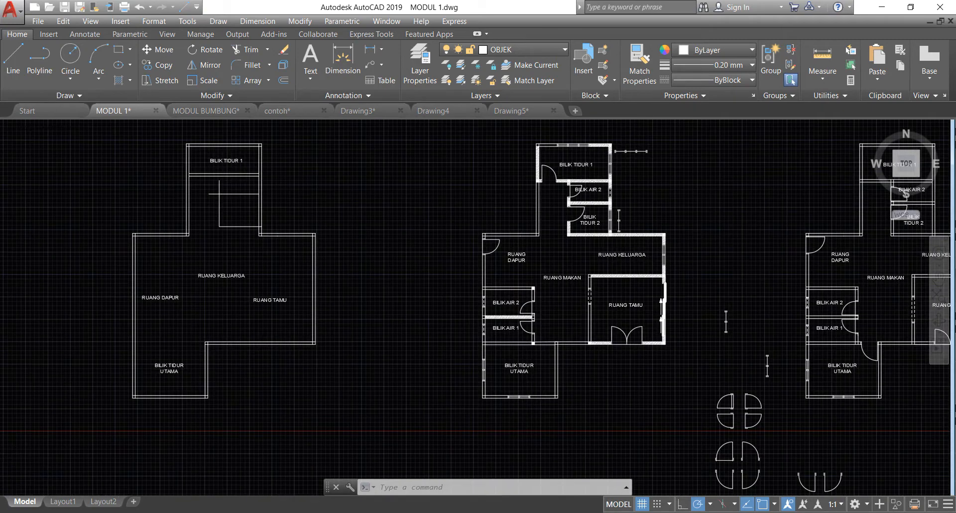
- Hatch the wall between BILIK AIR 1 and BILIK TIDUR UTAMA and its continuation to the RUANG TAMU corner column with ANSI32
{"action": "scroll", "coordinate": [542, 402], "scroll_direction": "up", "scroll_amount": 2}
{"action": "scroll", "coordinate": [567, 395], "scroll_direction": "up", "scroll_amount": 2}
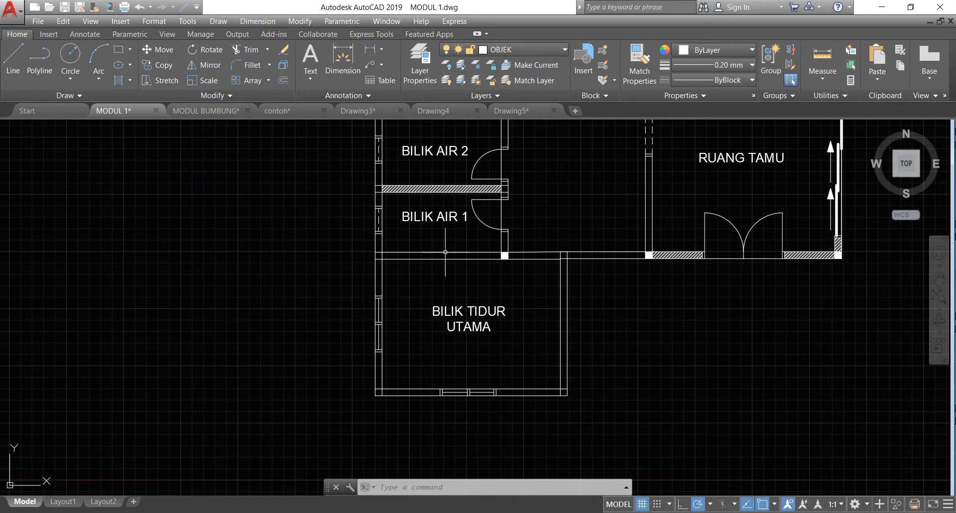
{"action": "scroll", "coordinate": [452, 235], "scroll_direction": "up", "scroll_amount": 2}
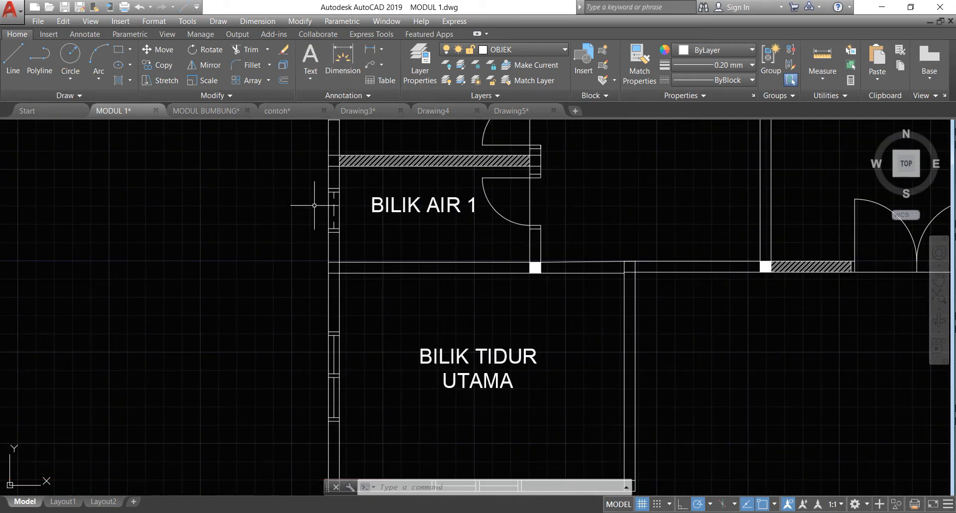
{"action": "left_click", "coordinate": [120, 80]}
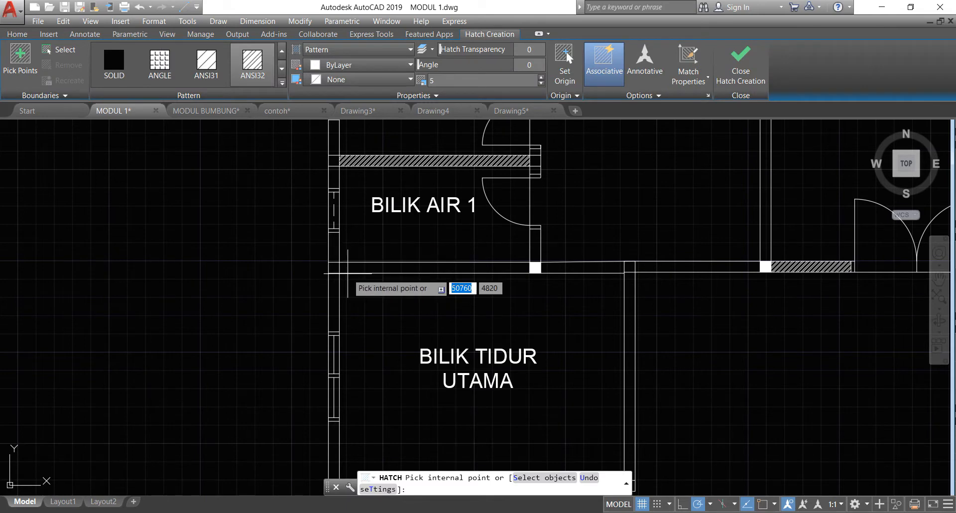
{"action": "left_click", "coordinate": [388, 267]}
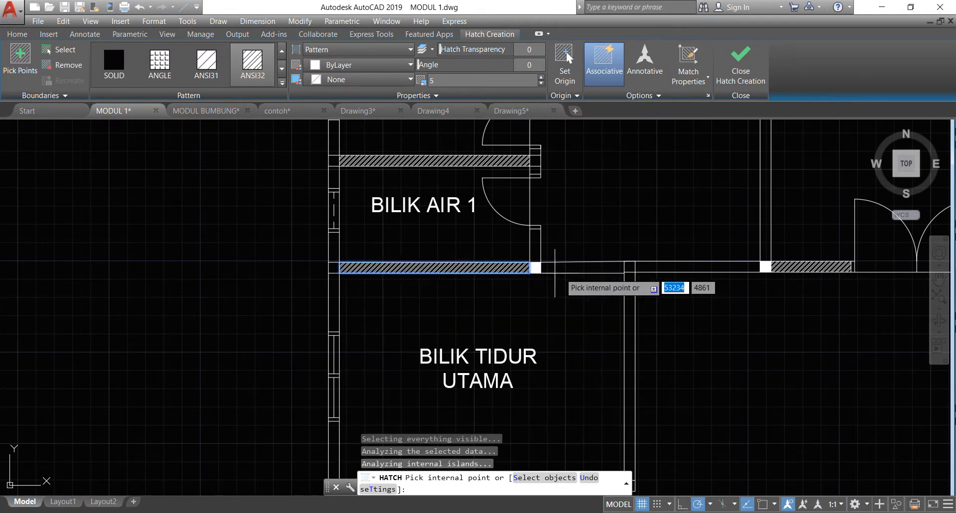
{"action": "left_click", "coordinate": [572, 268]}
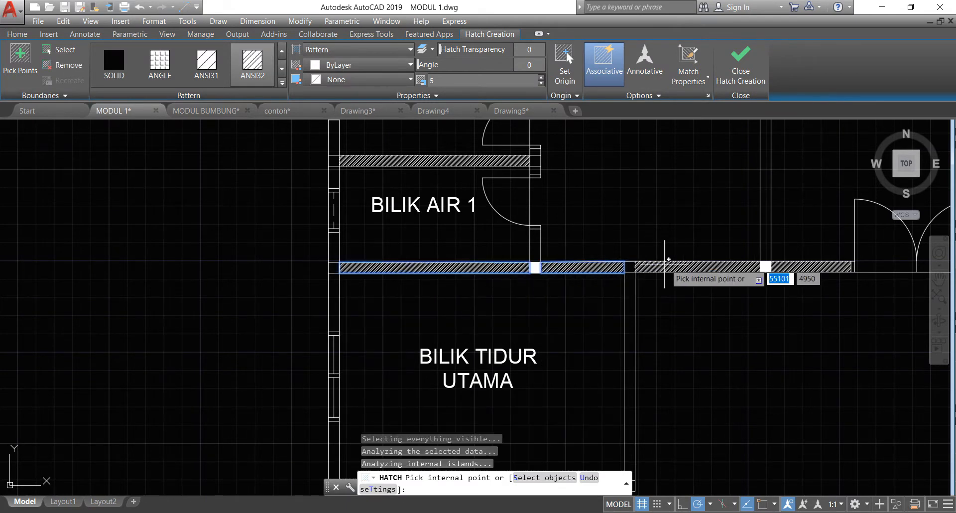
{"action": "left_click", "coordinate": [666, 267]}
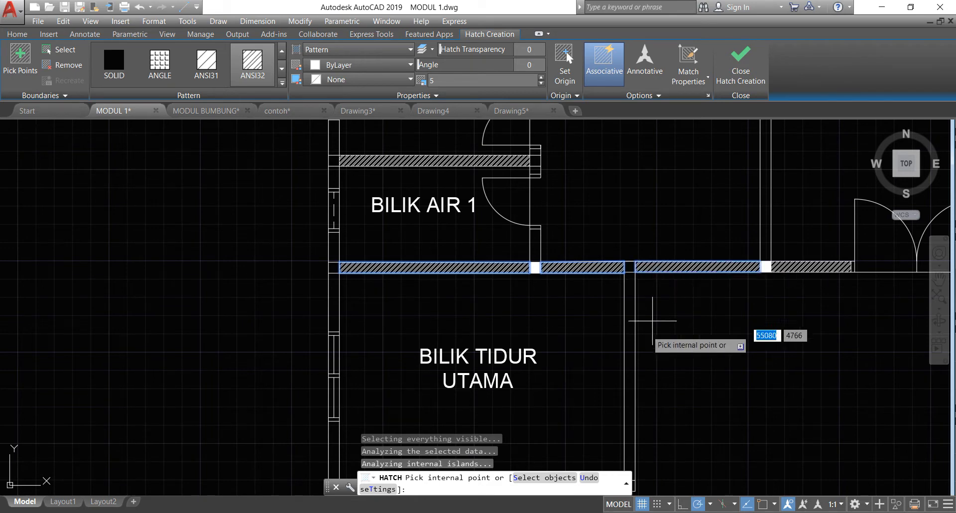
{"action": "key", "text": "Escape"}
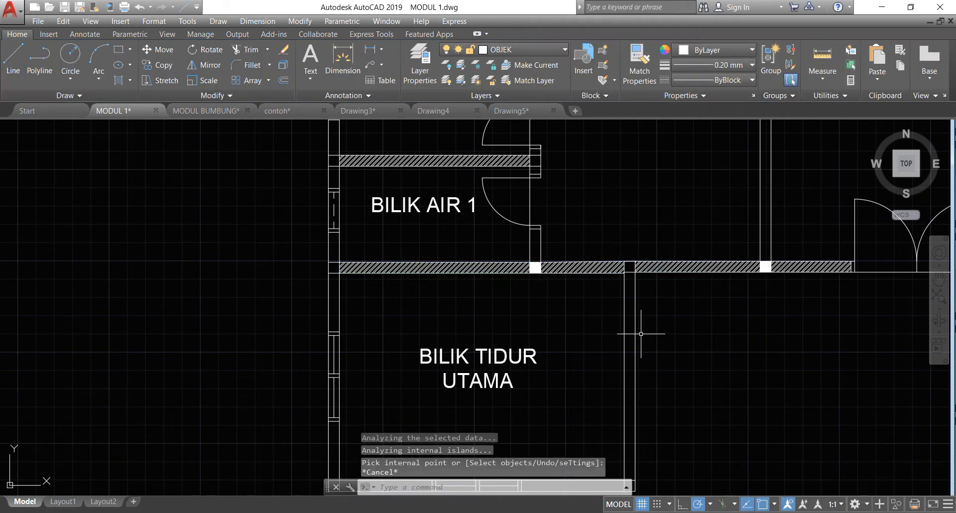
{"action": "scroll", "coordinate": [439, 213], "scroll_direction": "down", "scroll_amount": 2}
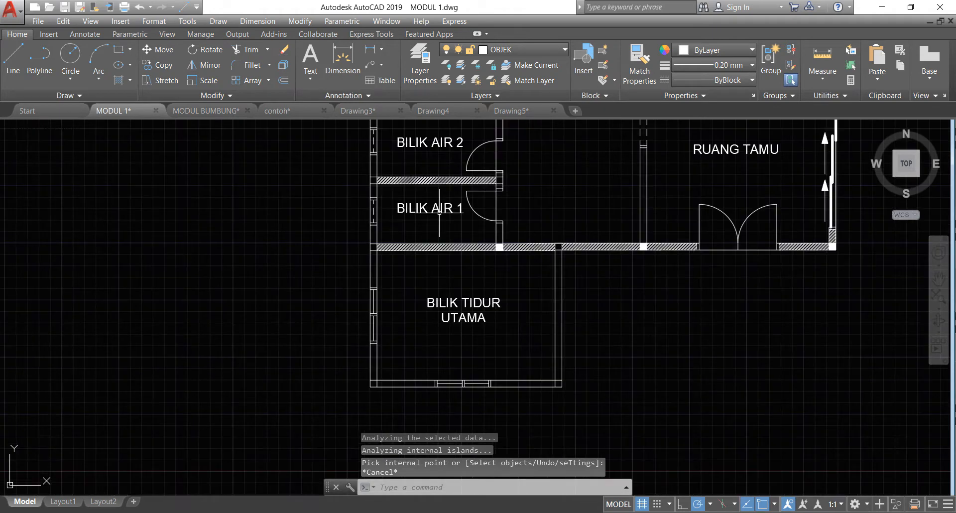
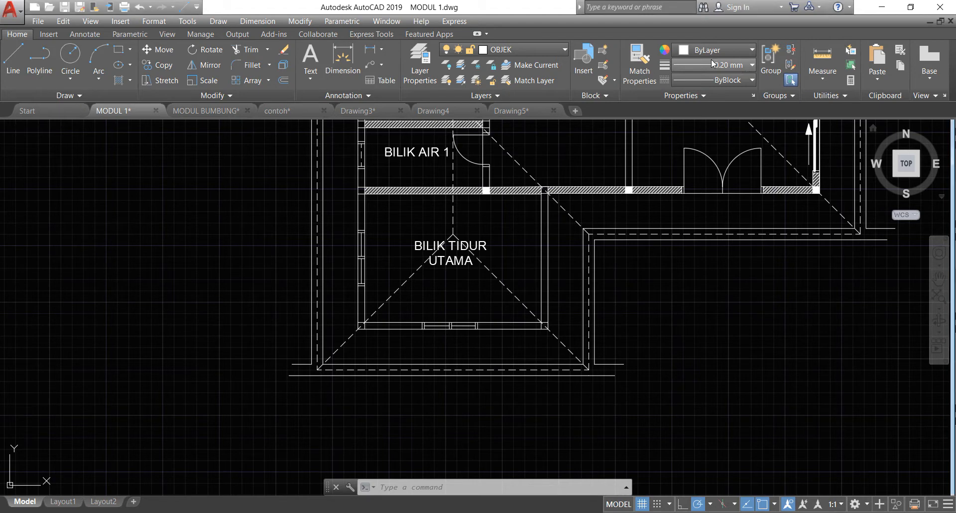
- Set the current colour to cyan and draw a vertical line down from the dashed roof outline's lower-left corner below BILIK TIDUR UTAMA
{"action": "left_click", "coordinate": [733, 48]}
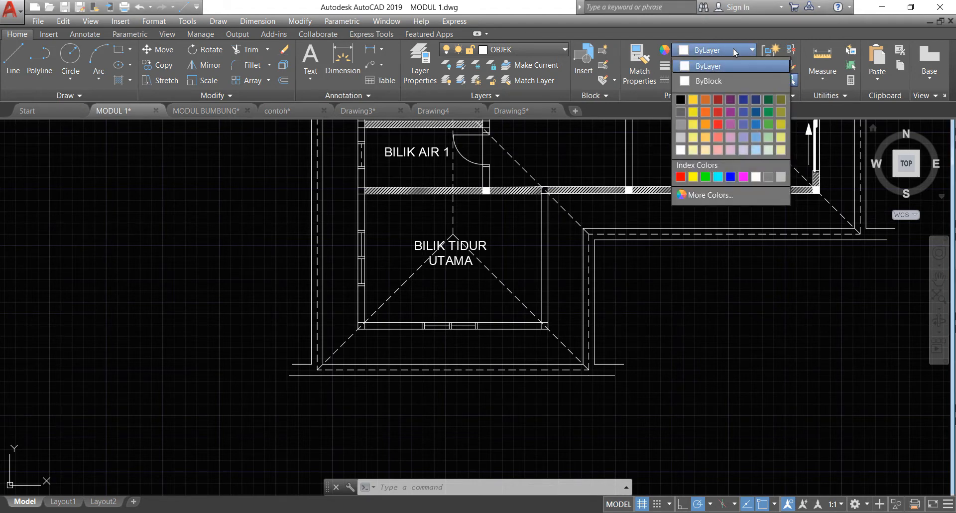
{"action": "left_click", "coordinate": [718, 177]}
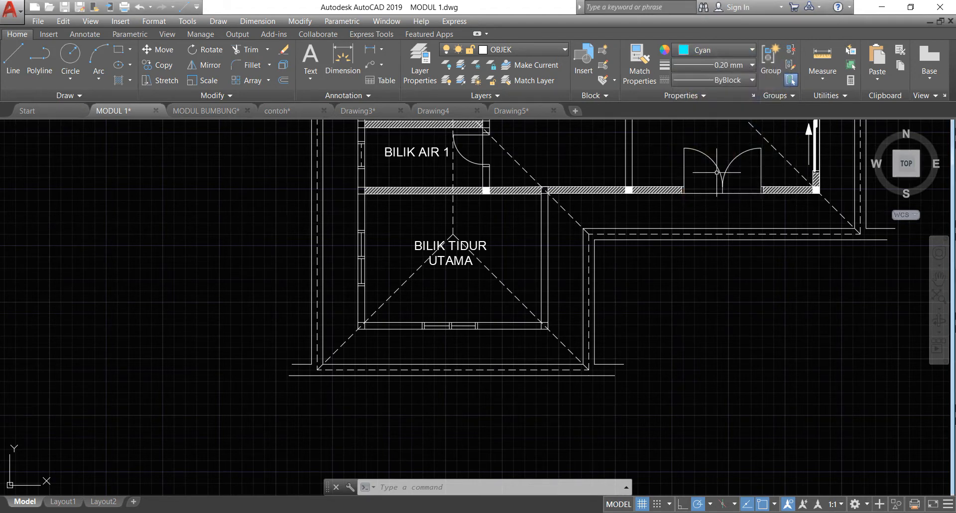
{"action": "scroll", "coordinate": [628, 241], "scroll_direction": "down", "scroll_amount": 4}
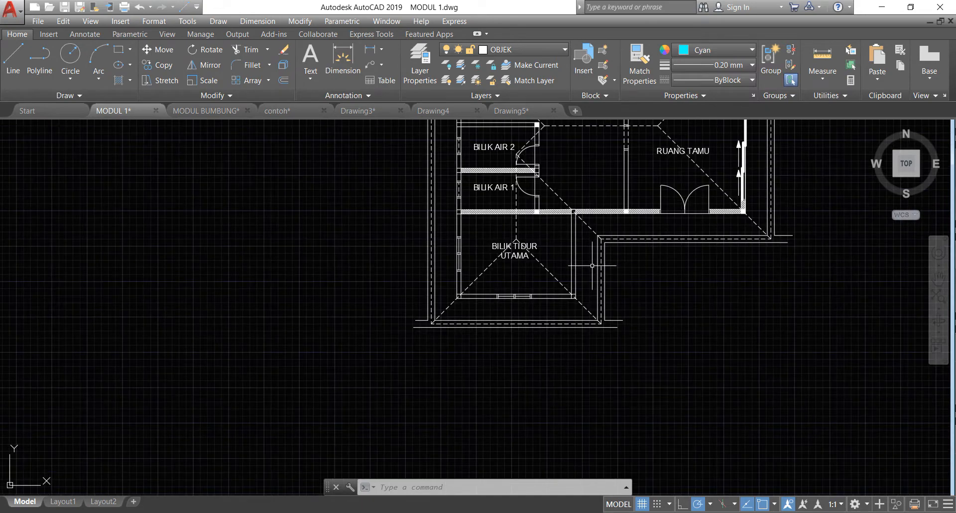
{"action": "scroll", "coordinate": [611, 269], "scroll_direction": "up", "scroll_amount": 4}
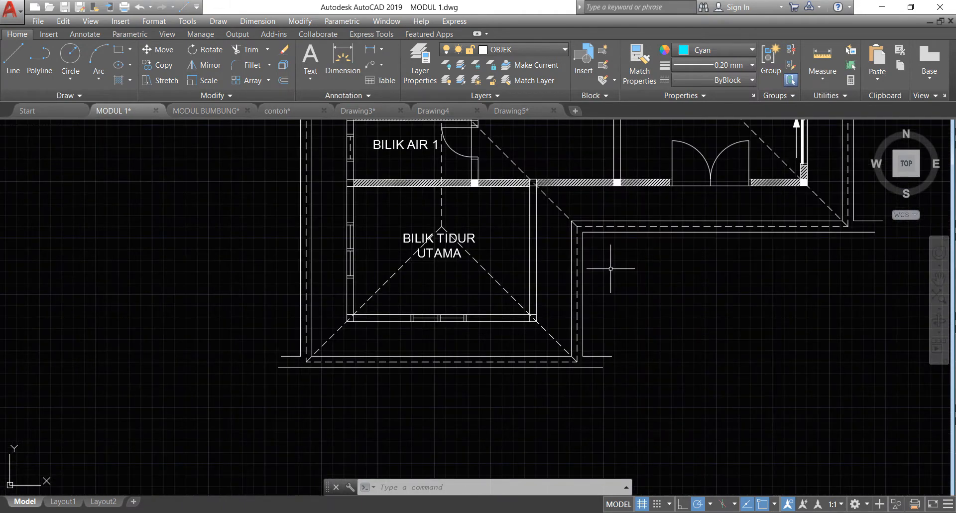
{"action": "left_click", "coordinate": [34, 60]}
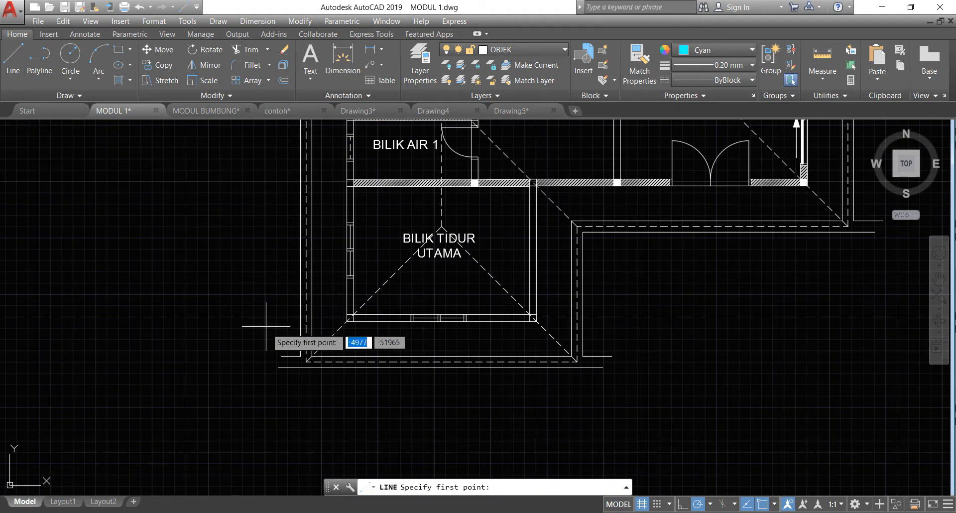
{"action": "left_click", "coordinate": [306, 362]}
{"action": "scroll", "coordinate": [310, 352], "scroll_direction": "down", "scroll_amount": 4}
{"action": "scroll", "coordinate": [320, 363], "scroll_direction": "up", "scroll_amount": 2}
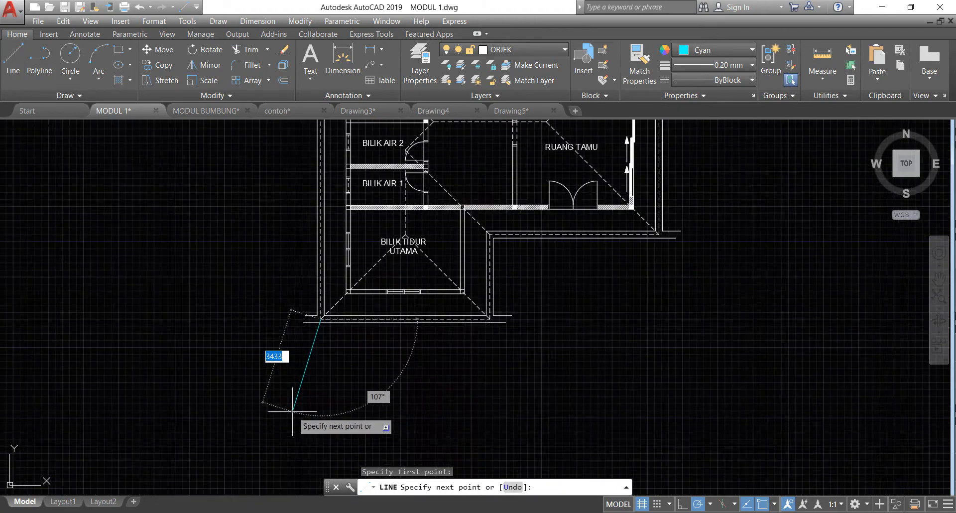
{"action": "left_click", "coordinate": [322, 430]}
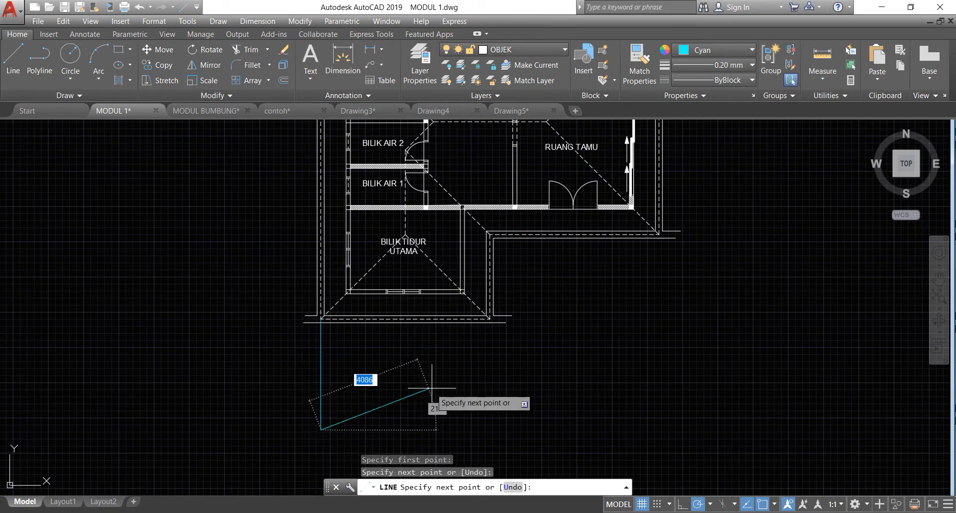
{"action": "key", "text": "Return"}
- Draw a vertical line down from the dashed roof outline's lower-right corner below BILIK TIDUR UTAMA
{"action": "key", "text": "Return"}
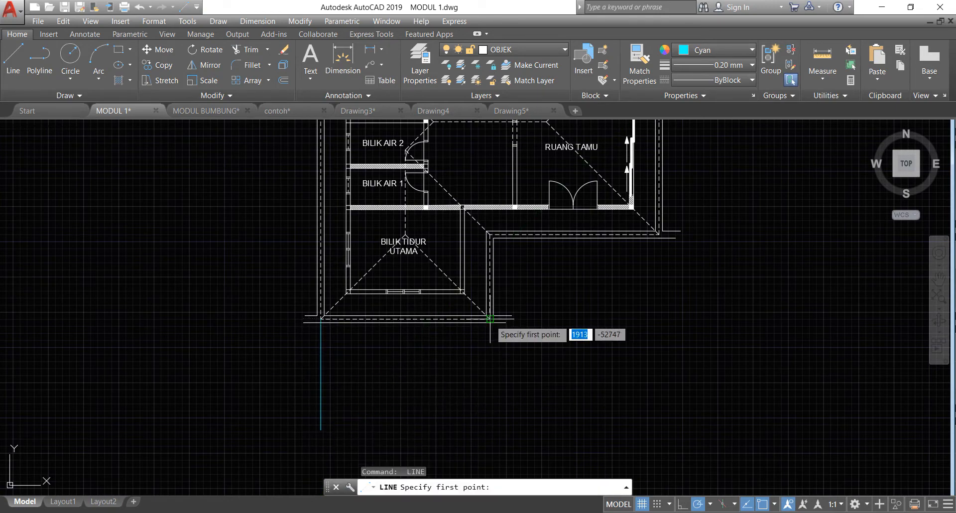
{"action": "scroll", "coordinate": [490, 319], "scroll_direction": "up", "scroll_amount": 4}
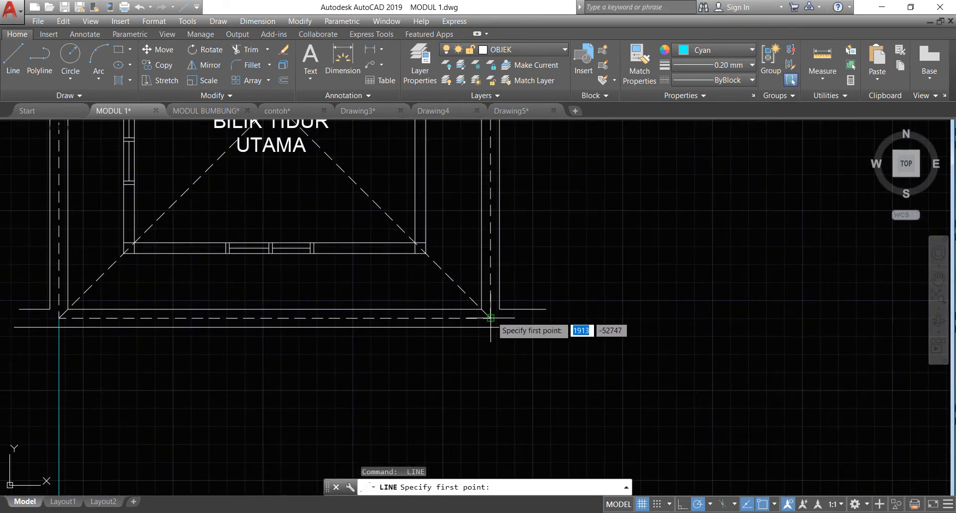
{"action": "left_click", "coordinate": [490, 319]}
{"action": "scroll", "coordinate": [504, 336], "scroll_direction": "down", "scroll_amount": 4}
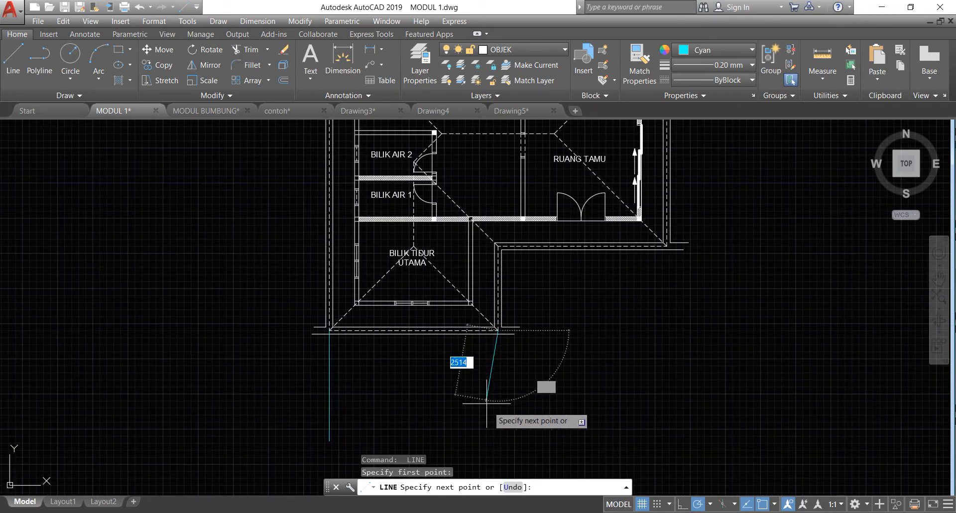
{"action": "left_click", "coordinate": [498, 429]}
{"action": "scroll", "coordinate": [498, 408], "scroll_direction": "up", "scroll_amount": 2}
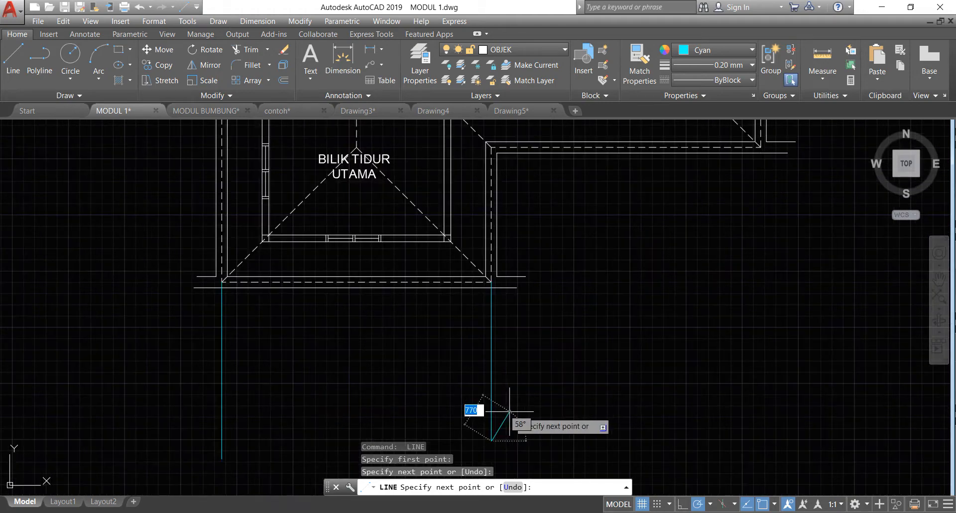
{"action": "key", "text": "Return"}
- Draw a horizontal base line from outside the left projection line, ending on the right projection line below BILIK TIDUR UTAMA
{"action": "key", "text": "Return"}
{"action": "left_click", "coordinate": [192, 397]}
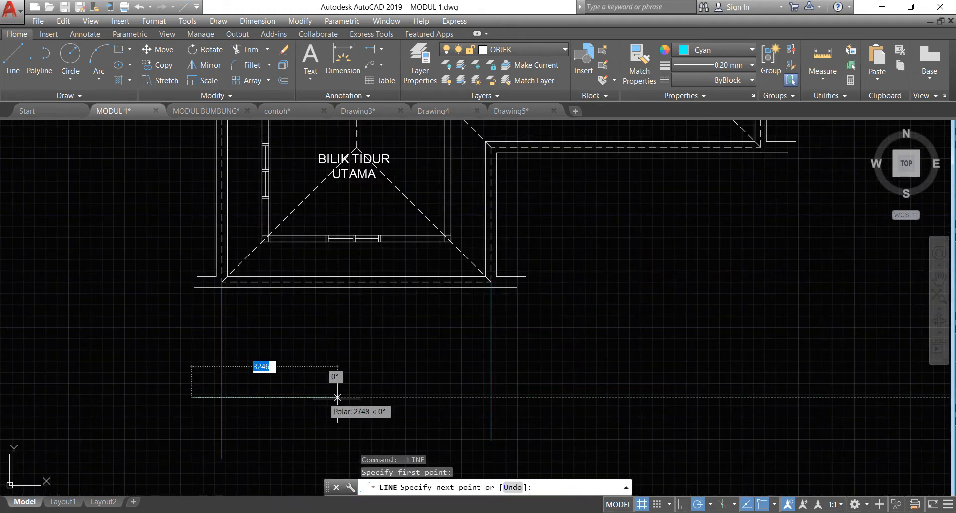
{"action": "left_click", "coordinate": [492, 397]}
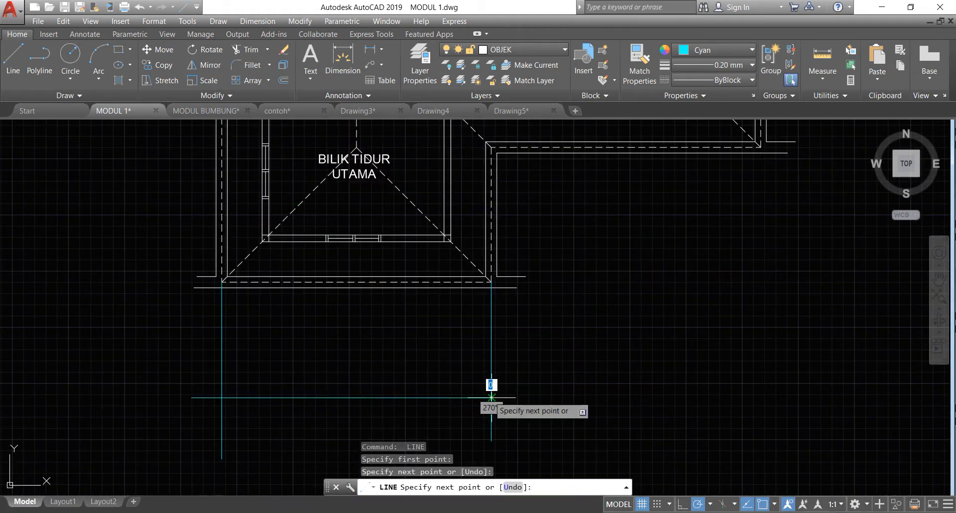
{"action": "key", "text": "Return"}
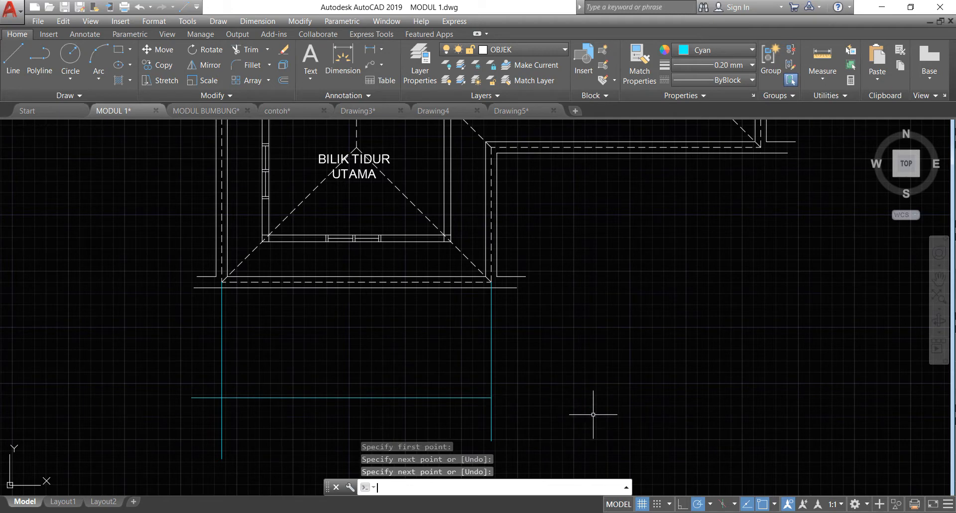
- Set the polar tracking angle increment to 30 degrees
{"action": "left_click", "coordinate": [711, 504]}
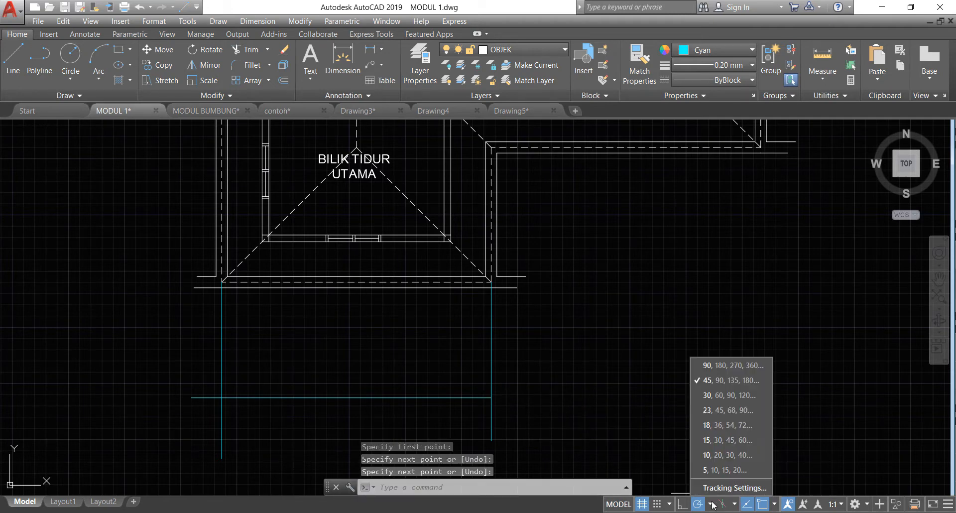
{"action": "left_click", "coordinate": [724, 393]}
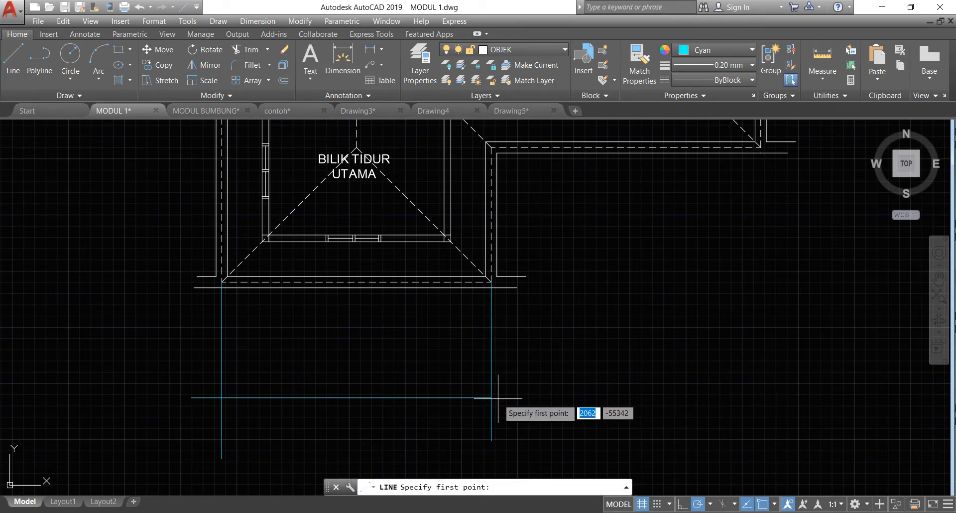
{"action": "left_click", "coordinate": [712, 504]}
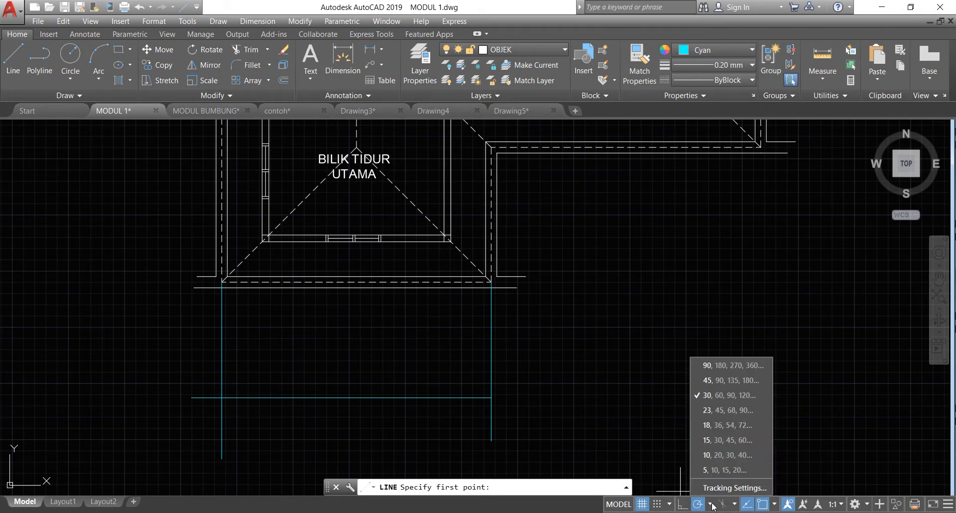
{"action": "left_click", "coordinate": [572, 386]}
{"action": "left_click", "coordinate": [549, 367]}
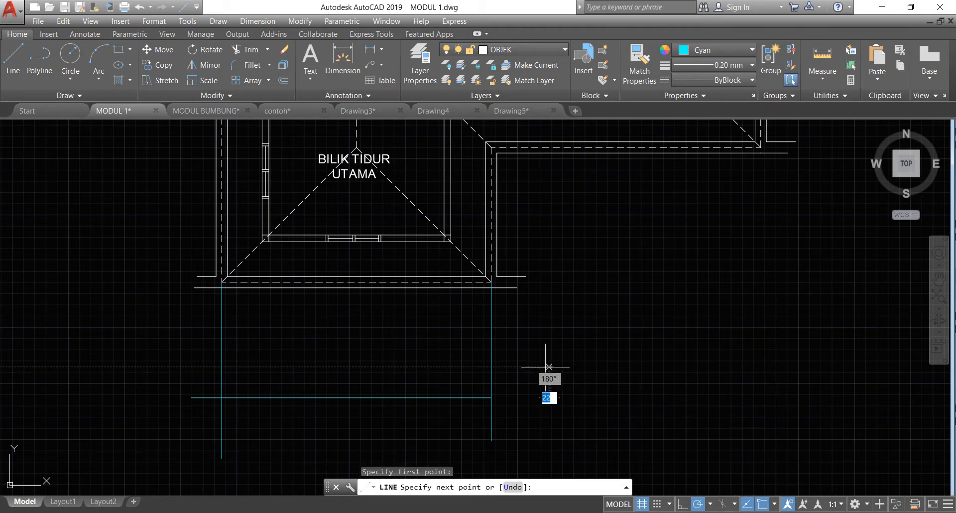
{"action": "left_click", "coordinate": [502, 367]}
{"action": "key", "text": "Escape"}
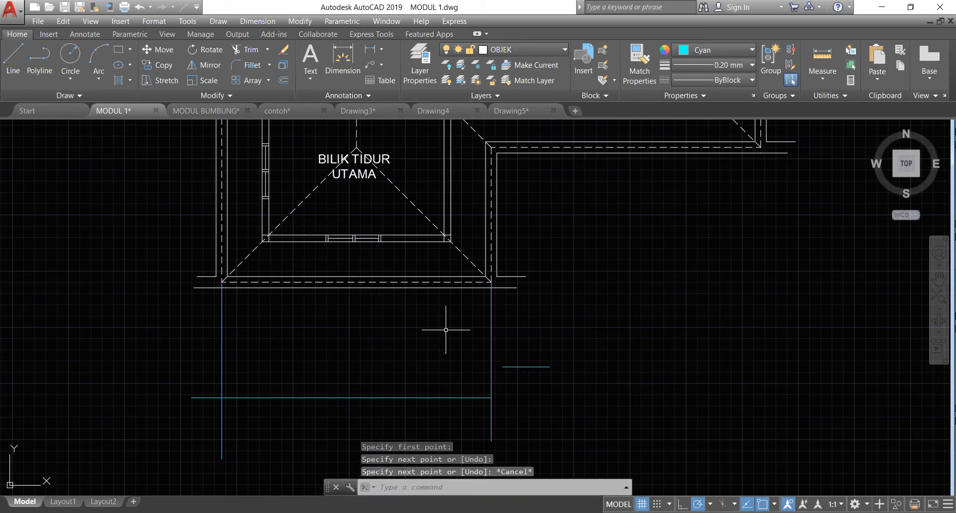
{"action": "left_click", "coordinate": [626, 407]}
{"action": "left_click", "coordinate": [508, 340]}
{"action": "key", "text": "Delete"}
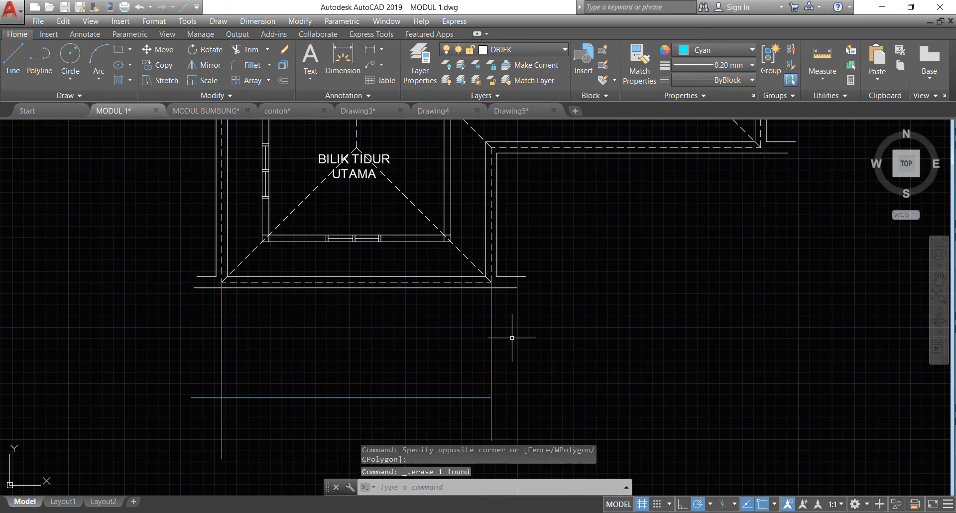
- Draw the gable slopes: a 150° line up from the base line's right corner and a line from the left corner meeting it at the apex
{"action": "left_click", "coordinate": [9, 62]}
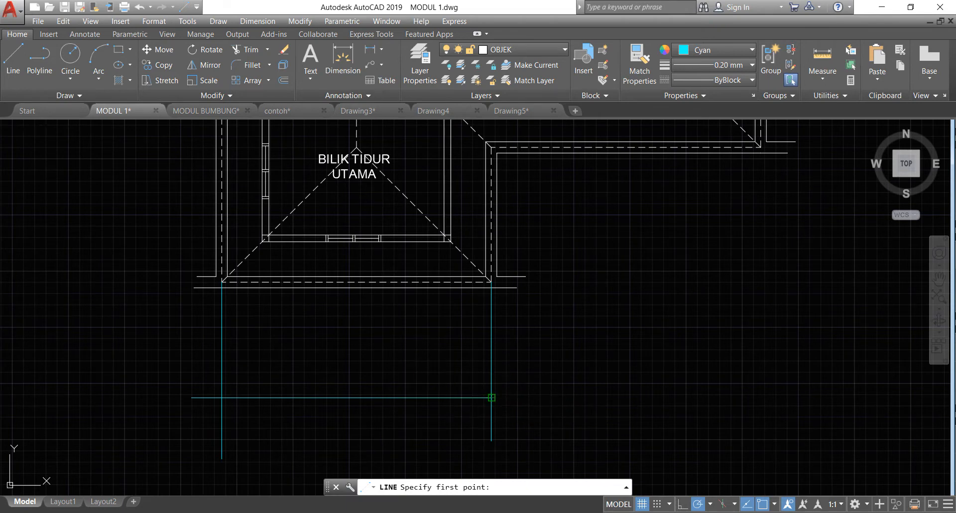
{"action": "left_click", "coordinate": [492, 397]}
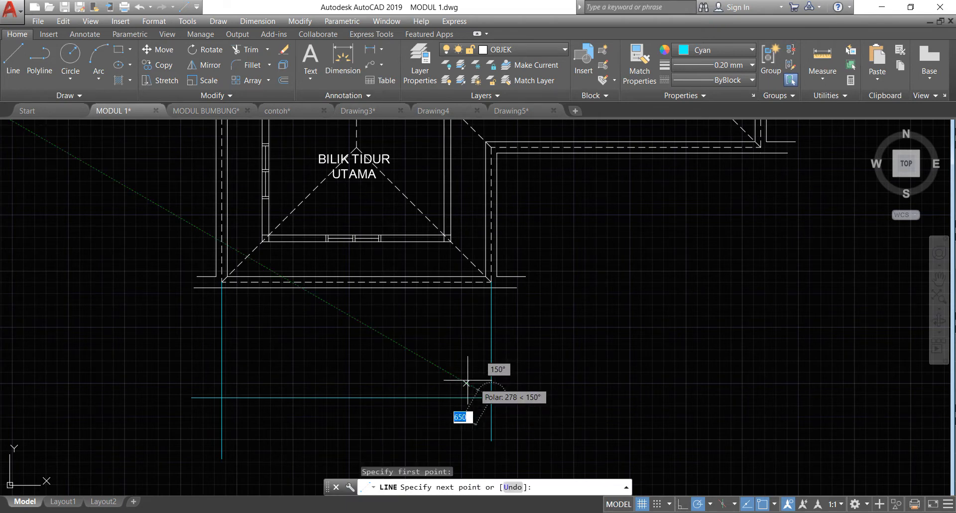
{"action": "left_click", "coordinate": [342, 312]}
{"action": "key", "text": "Return"}
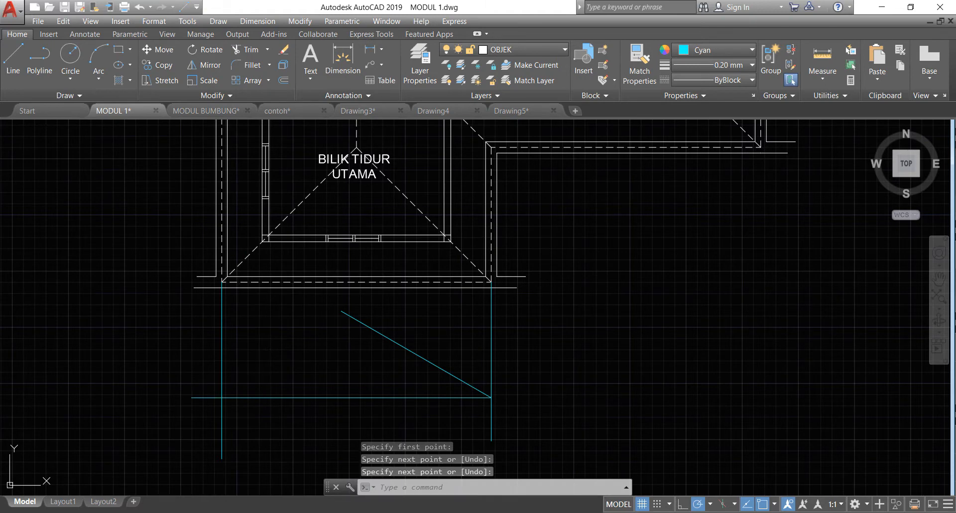
{"action": "key", "text": "Return"}
{"action": "left_click", "coordinate": [222, 397]}
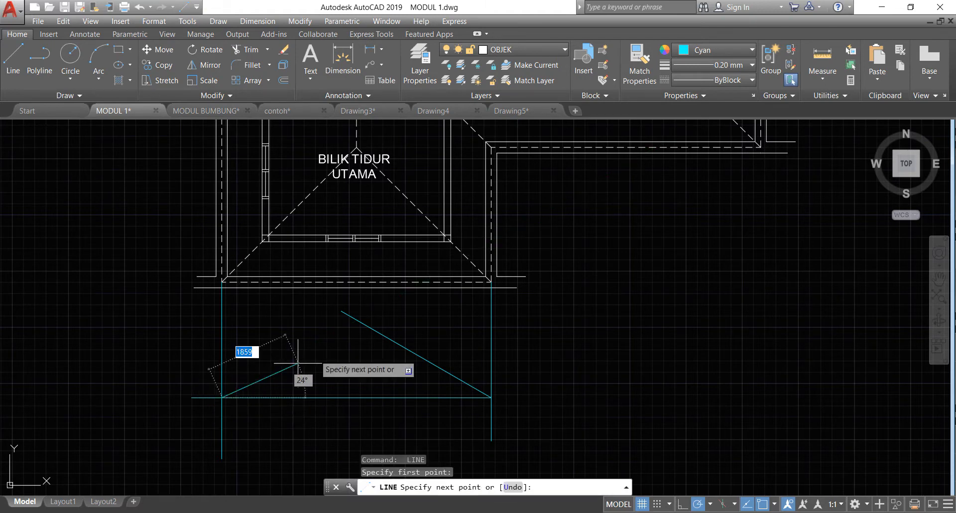
{"action": "left_click", "coordinate": [356, 319]}
{"action": "key", "text": "Return"}
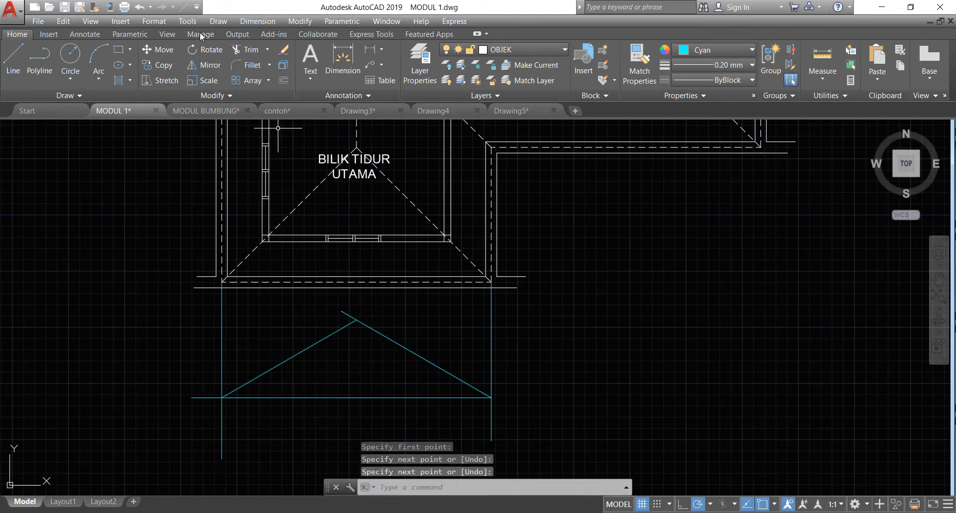
- Trim the projection lines below the base line, the base line's left overhang and the slope's end past the apex
{"action": "left_click", "coordinate": [255, 51]}
{"action": "left_click", "coordinate": [562, 405]}
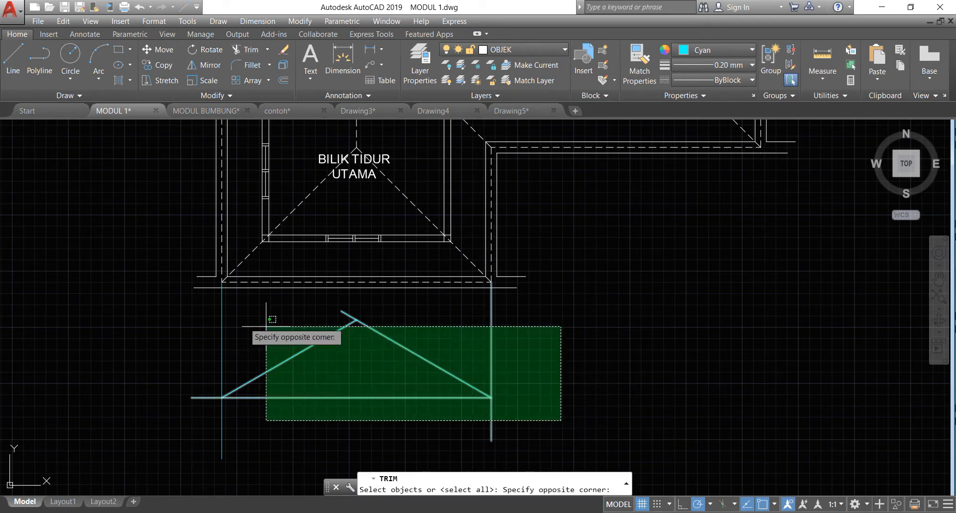
{"action": "left_click", "coordinate": [183, 317]}
{"action": "key", "text": "Return"}
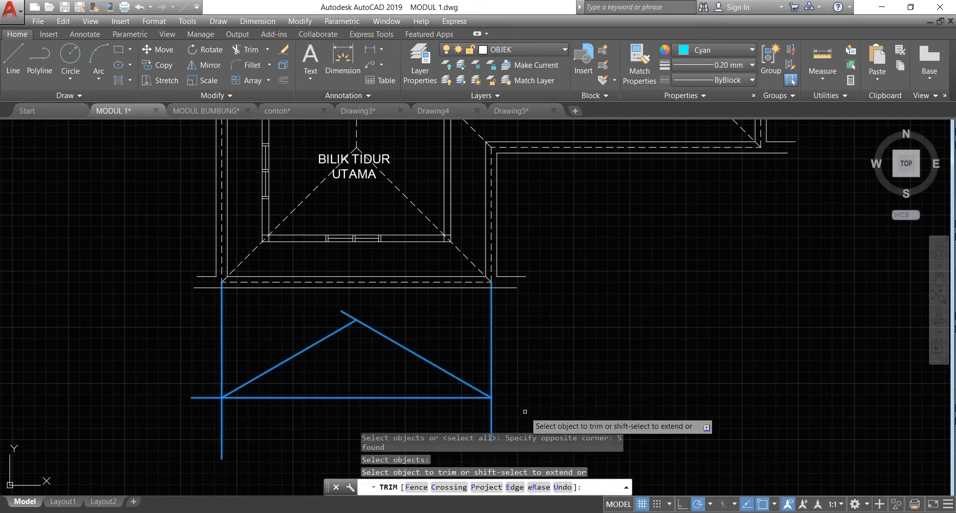
{"action": "left_click", "coordinate": [526, 412]}
{"action": "left_click", "coordinate": [189, 395]}
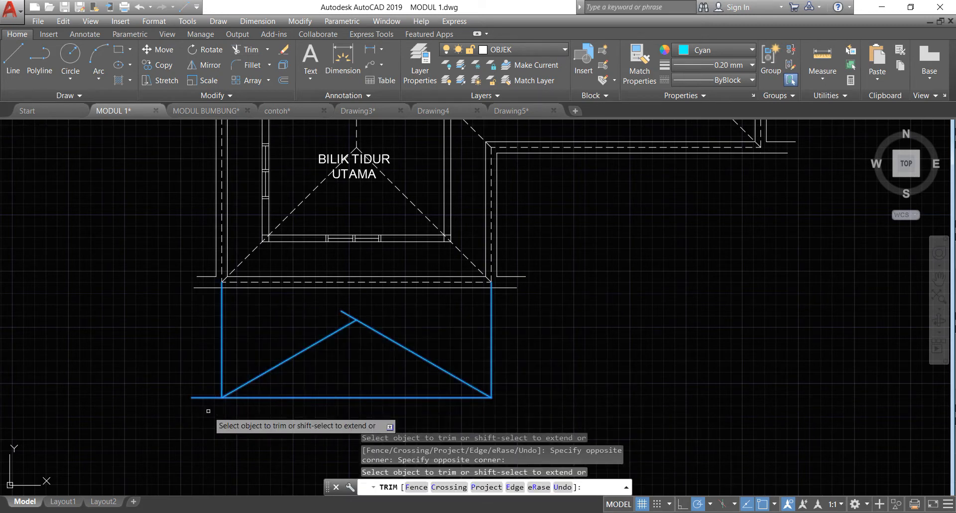
{"action": "left_click", "coordinate": [208, 411]}
{"action": "left_click", "coordinate": [181, 373]}
{"action": "key", "text": "Return"}
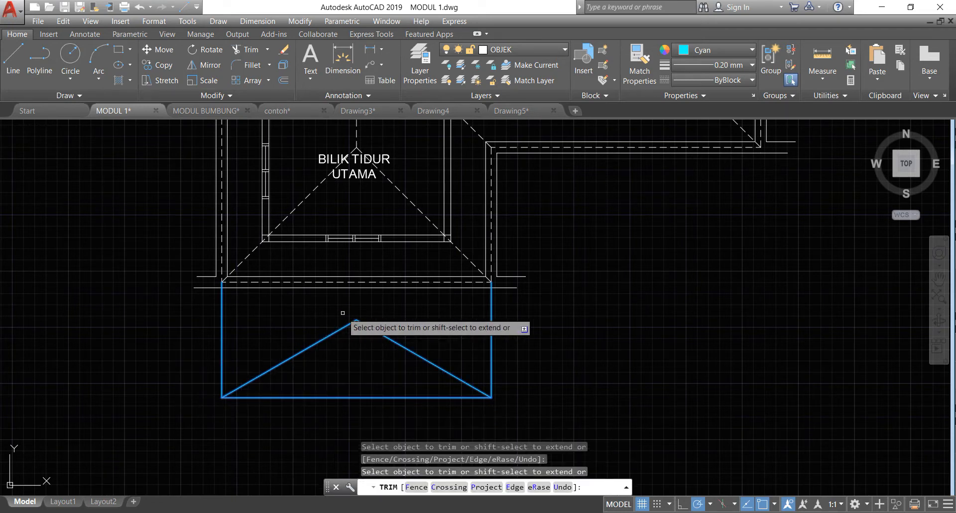
- Extend the base with a horizontal line from the gable's right corner to beyond the RUANG TAMU roof corner
{"action": "scroll", "coordinate": [343, 313], "scroll_direction": "down", "scroll_amount": 2}
{"action": "scroll", "coordinate": [512, 373], "scroll_direction": "up", "scroll_amount": 2}
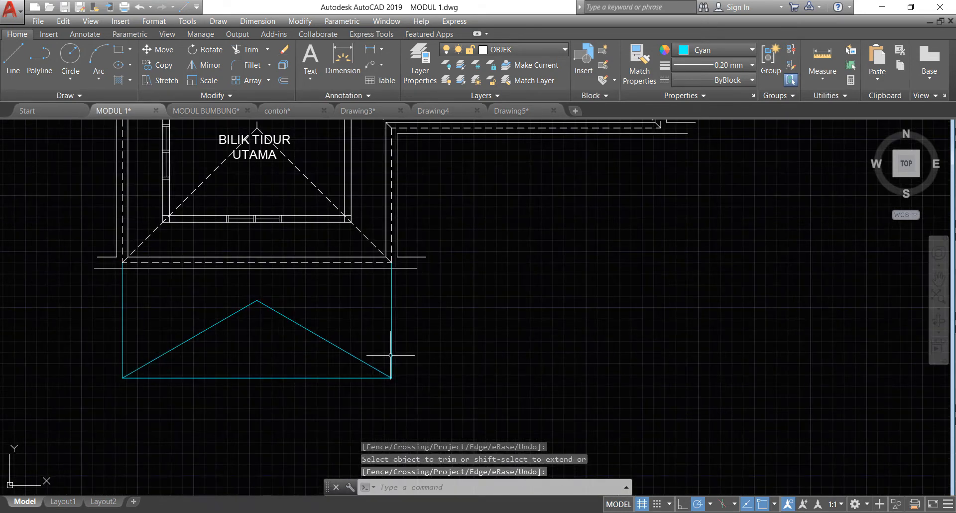
{"action": "scroll", "coordinate": [259, 327], "scroll_direction": "down", "scroll_amount": 1}
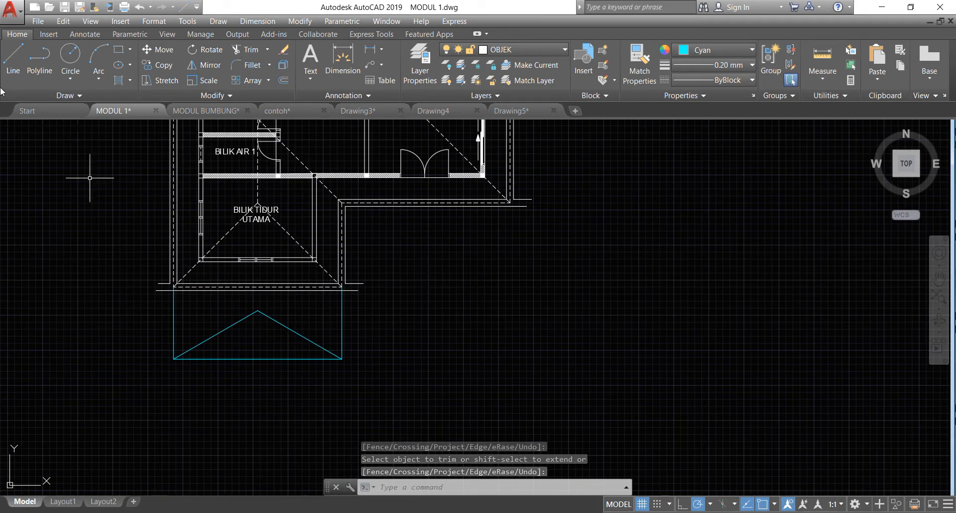
{"action": "left_click", "coordinate": [13, 60]}
{"action": "left_click", "coordinate": [342, 358]}
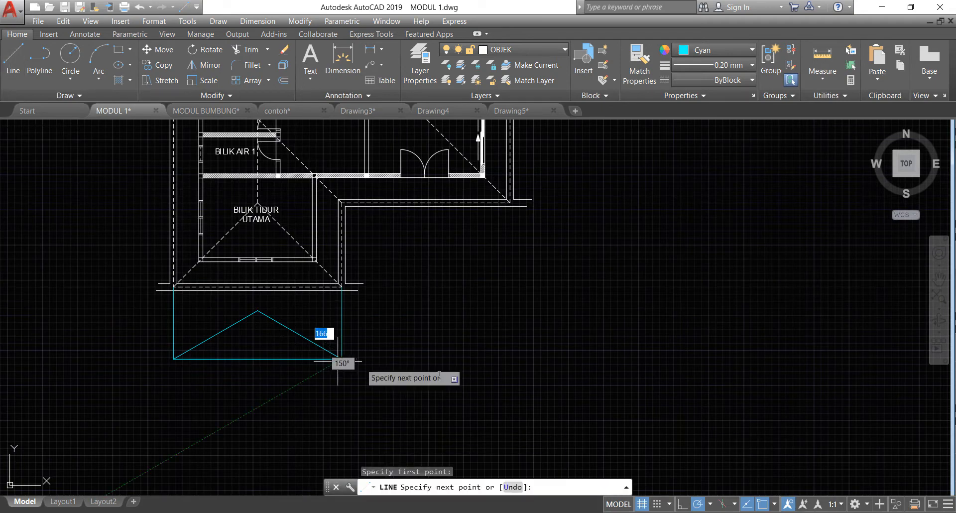
{"action": "left_click", "coordinate": [570, 358]}
{"action": "key", "text": "Return"}
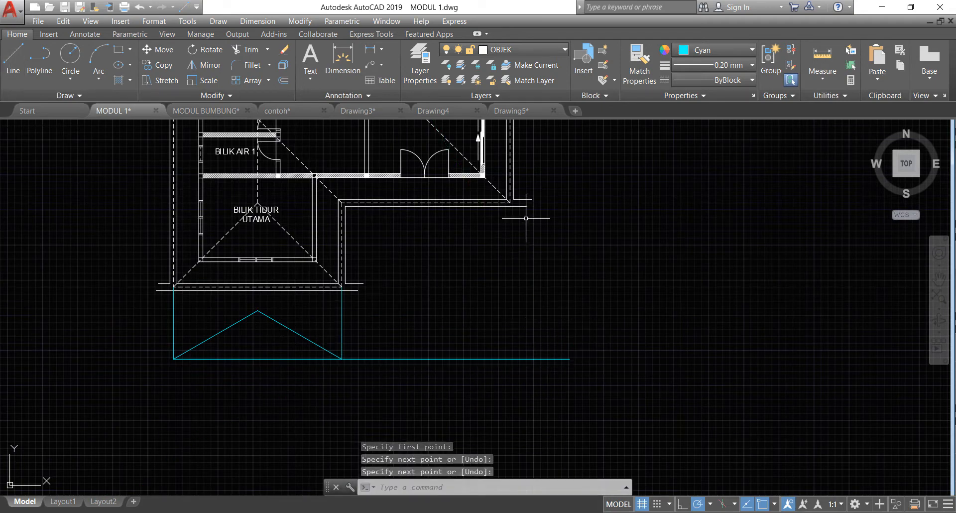
- Draw a vertical line from the roof outline's lower-right corner at RUANG TAMU to the base line, continuing with a 150° slope up to the left
{"action": "key", "text": "Return"}
{"action": "left_click", "coordinate": [509, 202]}
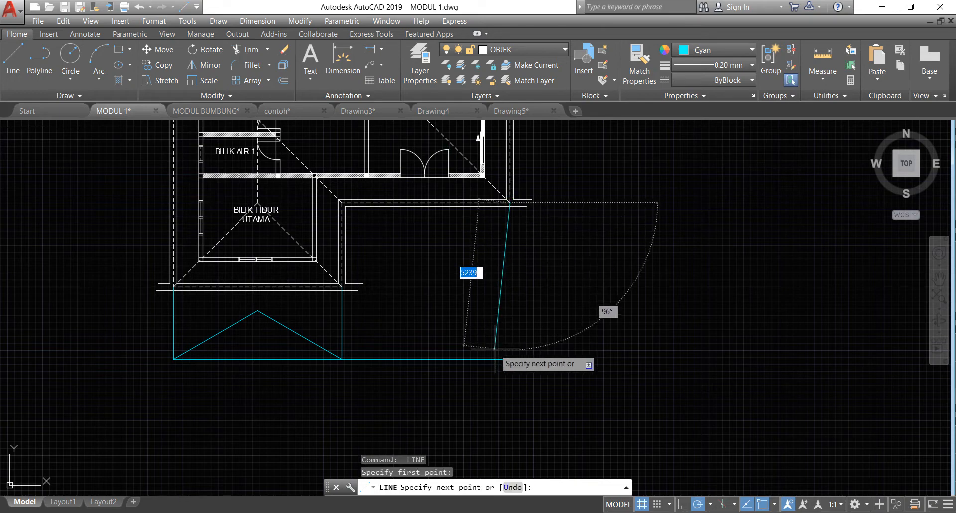
{"action": "left_click", "coordinate": [510, 358]}
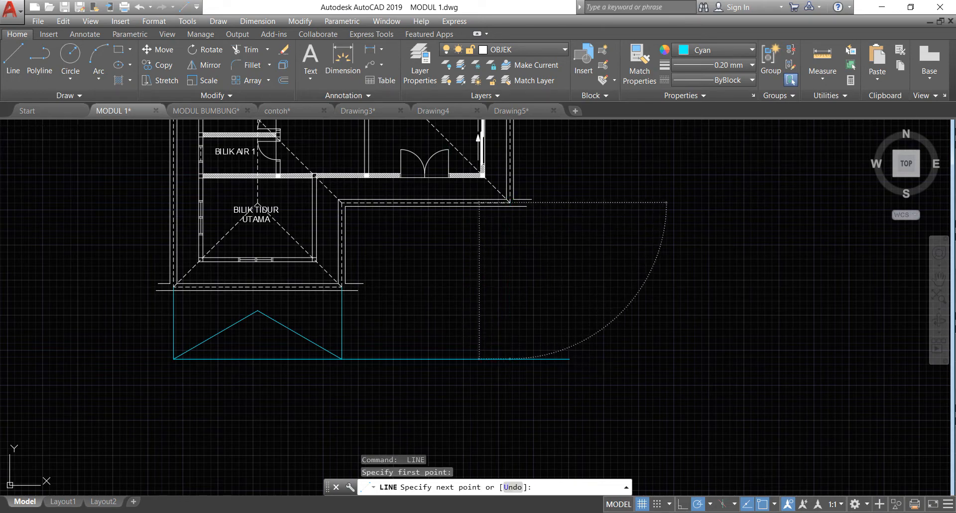
{"action": "left_click", "coordinate": [397, 293]}
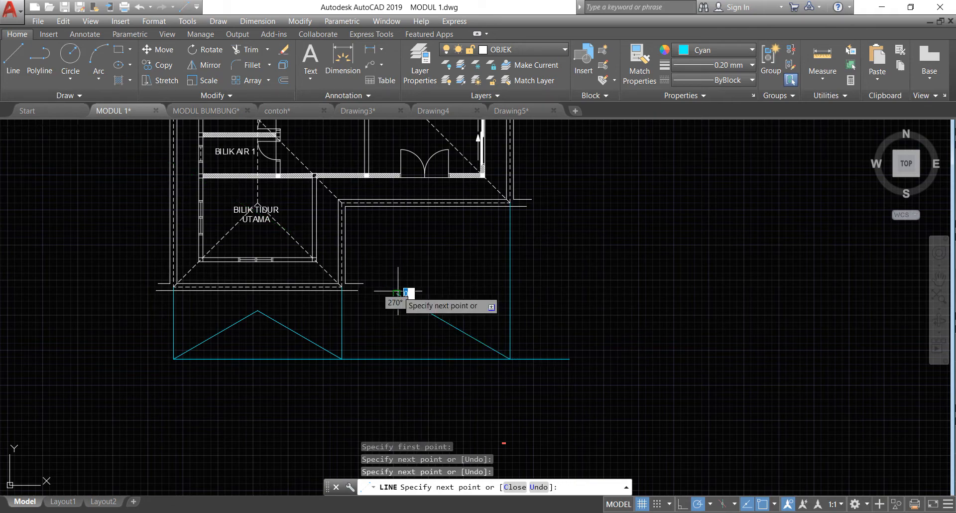
{"action": "key", "text": "Return"}
- Draw a vertical projection line from the dashed ridge's right end in RUANG TAMU down past the new roof slope
{"action": "scroll", "coordinate": [428, 330], "scroll_direction": "down", "scroll_amount": 2}
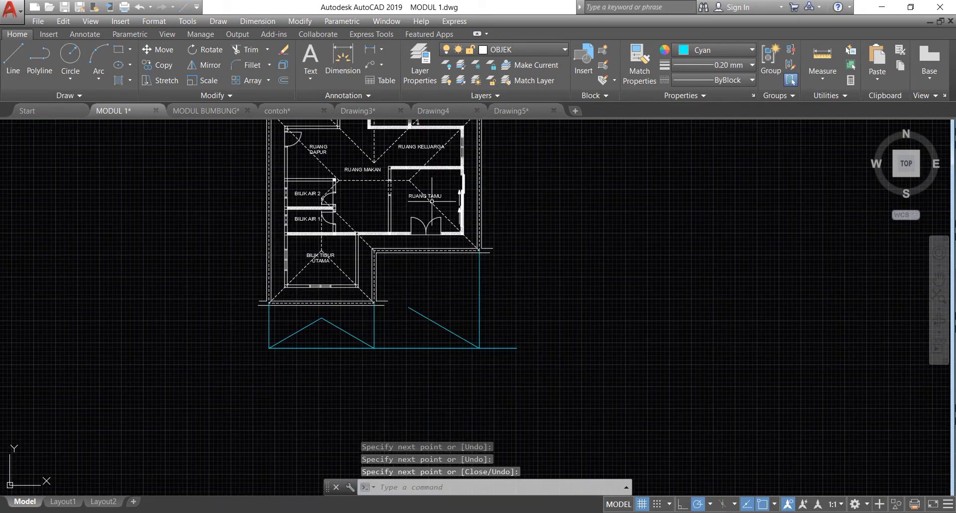
{"action": "key", "text": "Return"}
{"action": "left_click", "coordinate": [409, 180]}
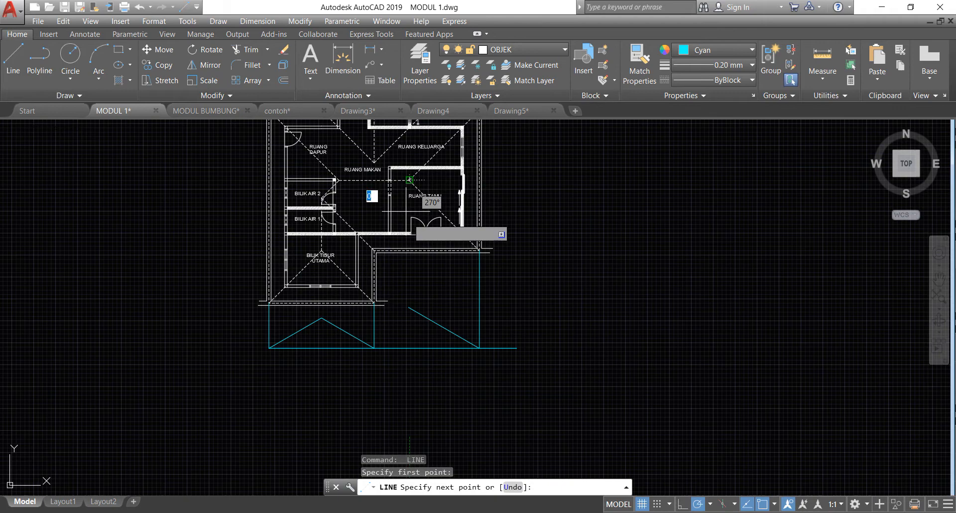
{"action": "left_click", "coordinate": [409, 307]}
{"action": "scroll", "coordinate": [413, 323], "scroll_direction": "up", "scroll_amount": 2}
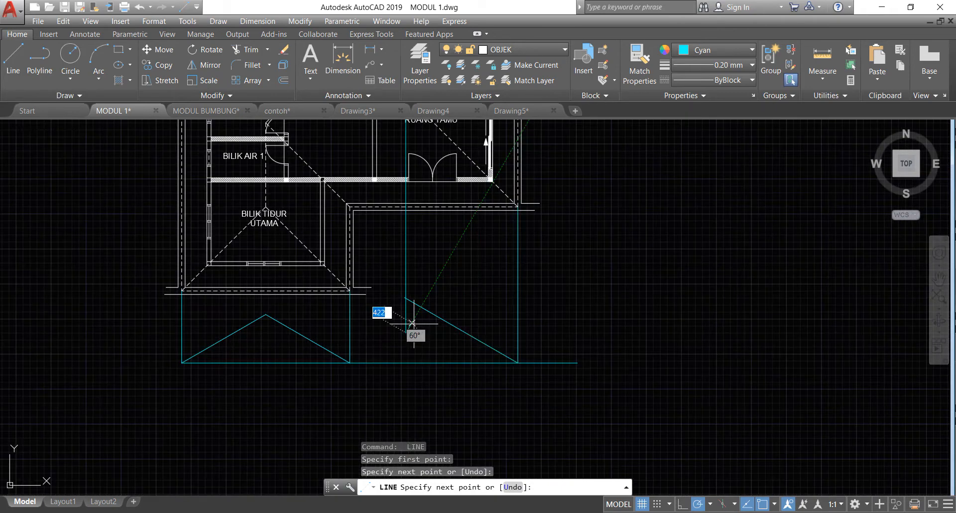
{"action": "key", "text": "Return"}
- Draw a horizontal ridge line leftward from where the right roof slope meets the ridge-end projection line, ending above the gable
{"action": "scroll", "coordinate": [412, 315], "scroll_direction": "up", "scroll_amount": 2}
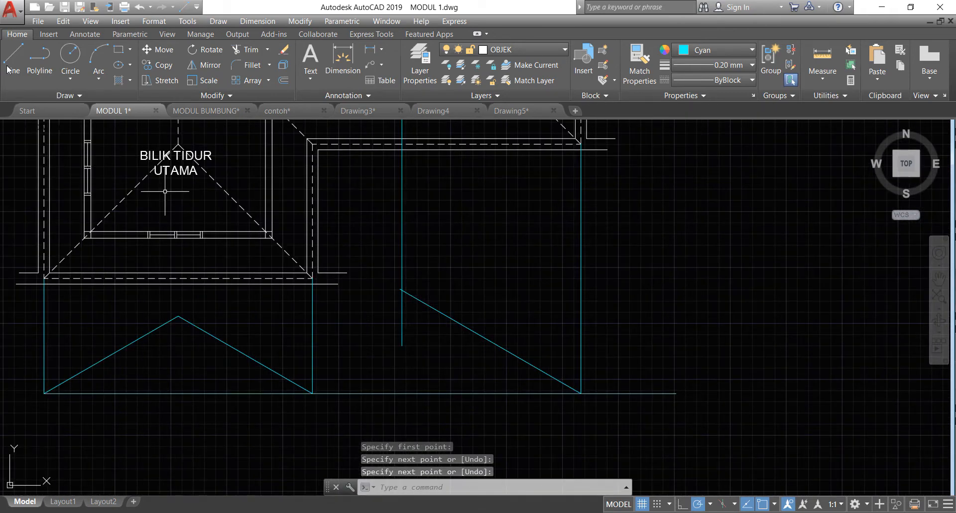
{"action": "key", "text": "Return"}
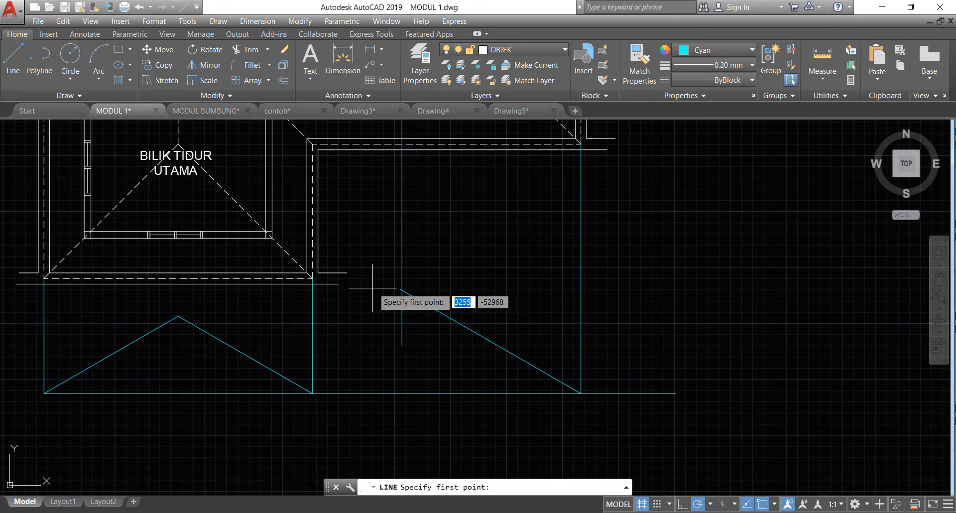
{"action": "left_click", "coordinate": [402, 289]}
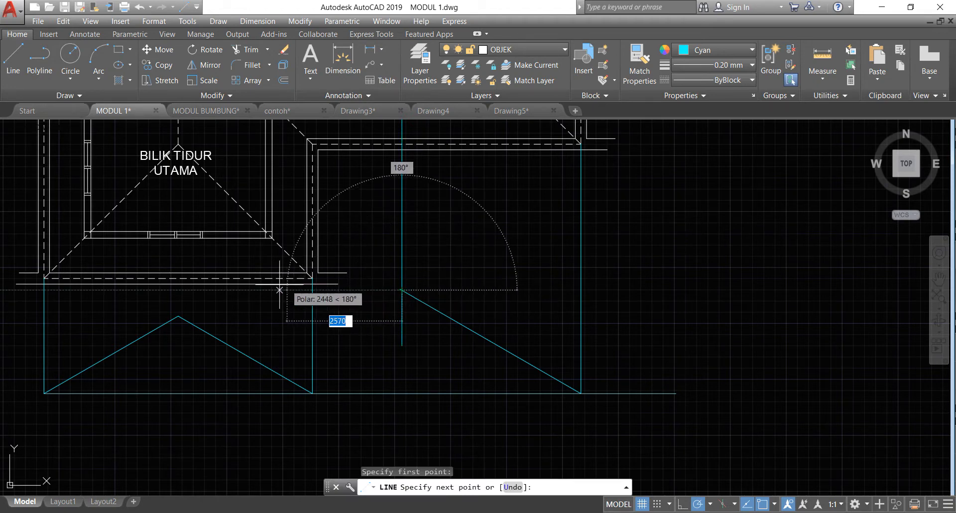
{"action": "left_click", "coordinate": [197, 290]}
{"action": "key", "text": "Return"}
{"action": "scroll", "coordinate": [249, 307], "scroll_direction": "down", "scroll_amount": 2}
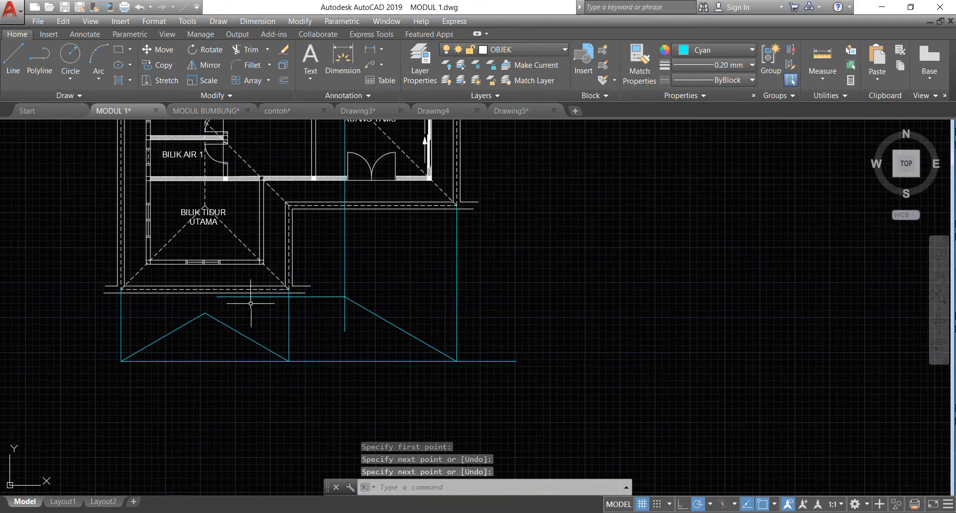
{"action": "scroll", "coordinate": [244, 246], "scroll_direction": "down", "scroll_amount": 2}
{"action": "scroll", "coordinate": [224, 142], "scroll_direction": "up", "scroll_amount": 2}
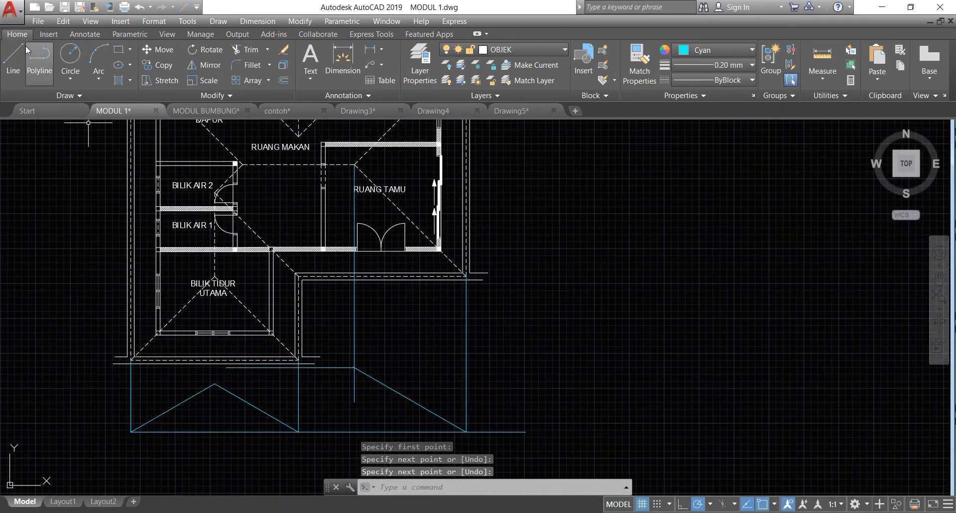
- Draw a vertical line from the dashed ridge's left end below RUANG MAKAN to the elevation's ridge line, continuing to the gable apex
{"action": "left_click", "coordinate": [13, 60]}
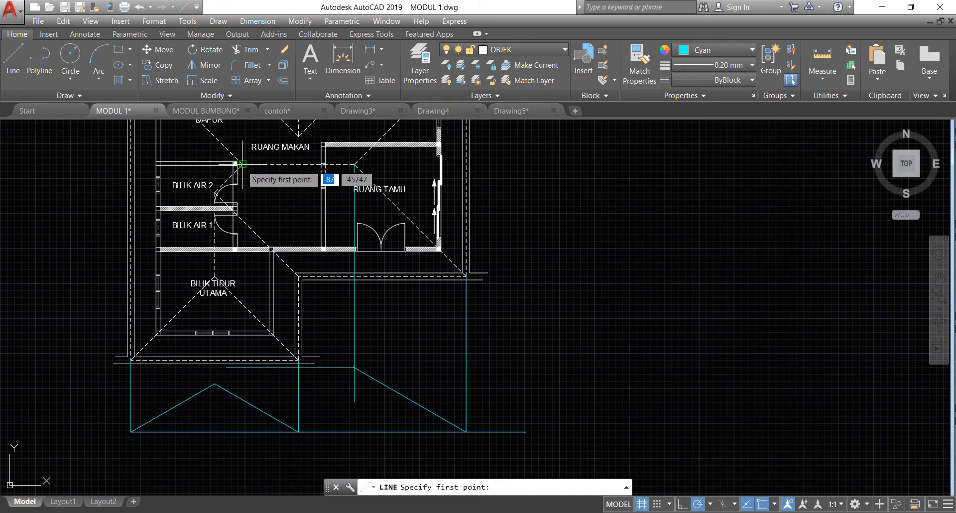
{"action": "left_click", "coordinate": [239, 163]}
{"action": "scroll", "coordinate": [243, 368], "scroll_direction": "up", "scroll_amount": 3}
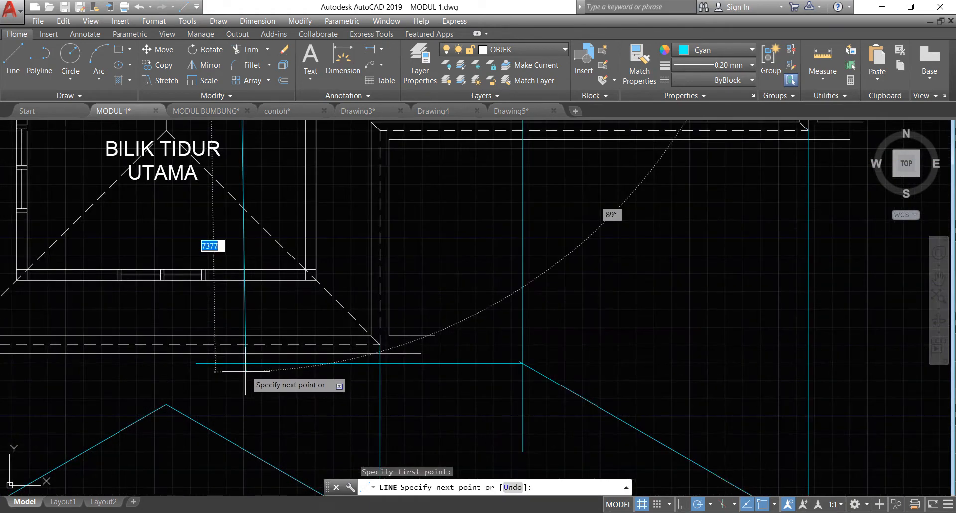
{"action": "left_click", "coordinate": [232, 363]}
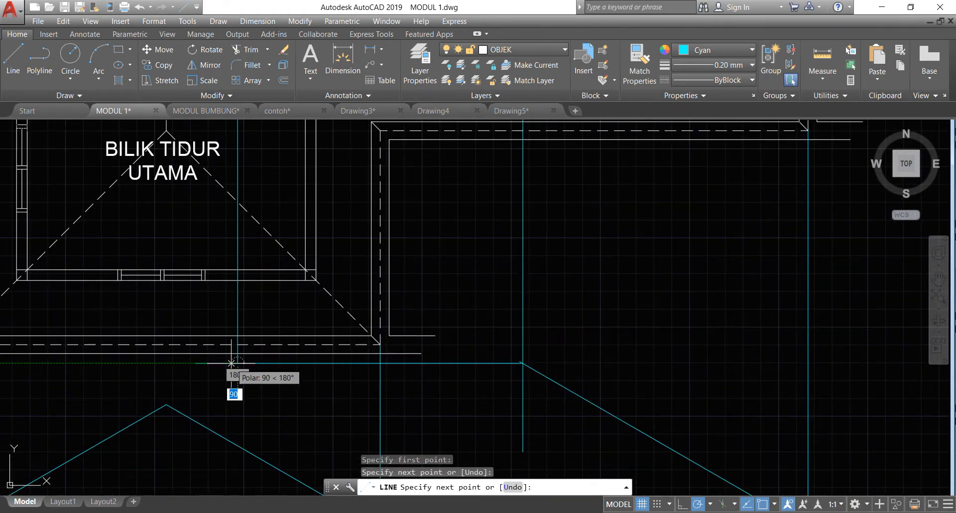
{"action": "left_click", "coordinate": [166, 405]}
{"action": "key", "text": "Return"}
{"action": "scroll", "coordinate": [279, 344], "scroll_direction": "down", "scroll_amount": 4}
{"action": "scroll", "coordinate": [369, 406], "scroll_direction": "up", "scroll_amount": 2}
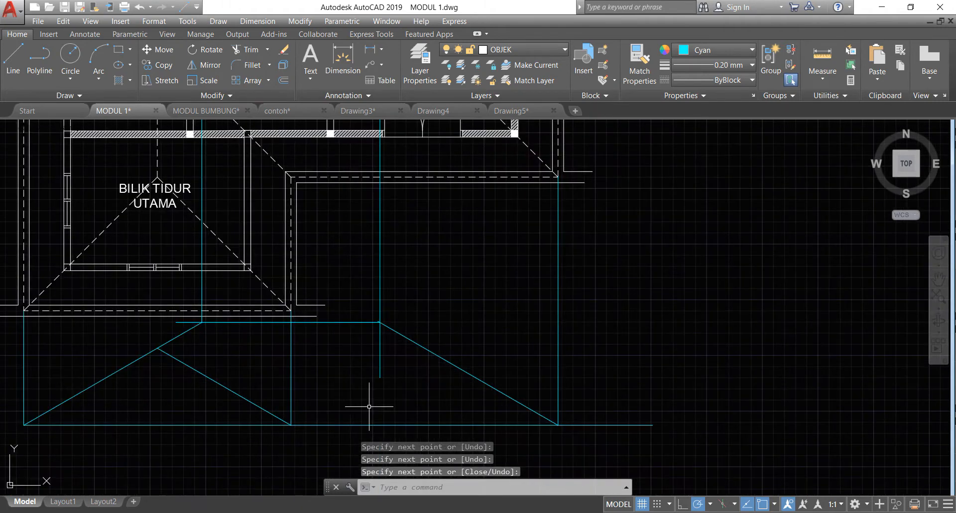
{"action": "scroll", "coordinate": [523, 421], "scroll_direction": "up", "scroll_amount": 2}
{"action": "scroll", "coordinate": [545, 438], "scroll_direction": "down", "scroll_amount": 2}
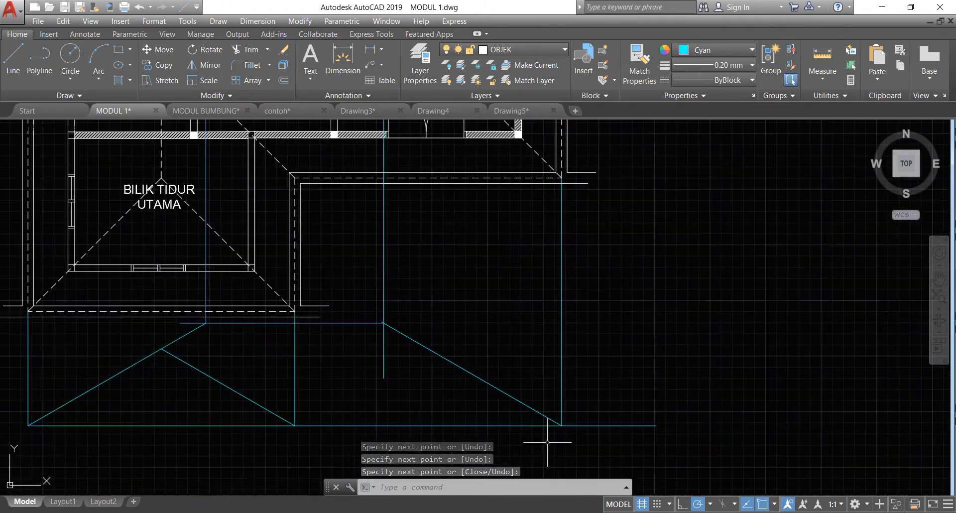
- Trim the ridge line's left overhang, the projection line below the ridge and the right slope's tip past the ridge end
{"action": "scroll", "coordinate": [416, 370], "scroll_direction": "up", "scroll_amount": 2}
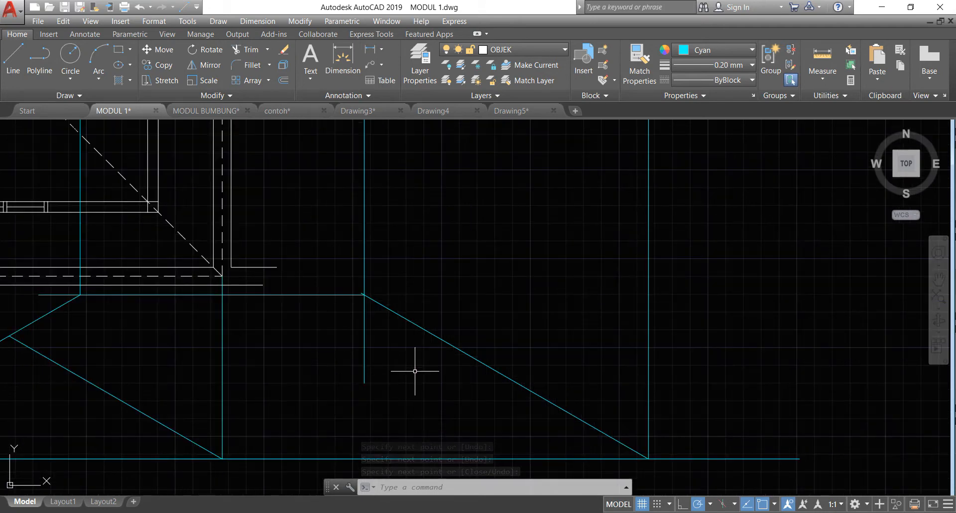
{"action": "left_click", "coordinate": [248, 51]}
{"action": "left_click", "coordinate": [370, 328]}
{"action": "left_click", "coordinate": [351, 292]}
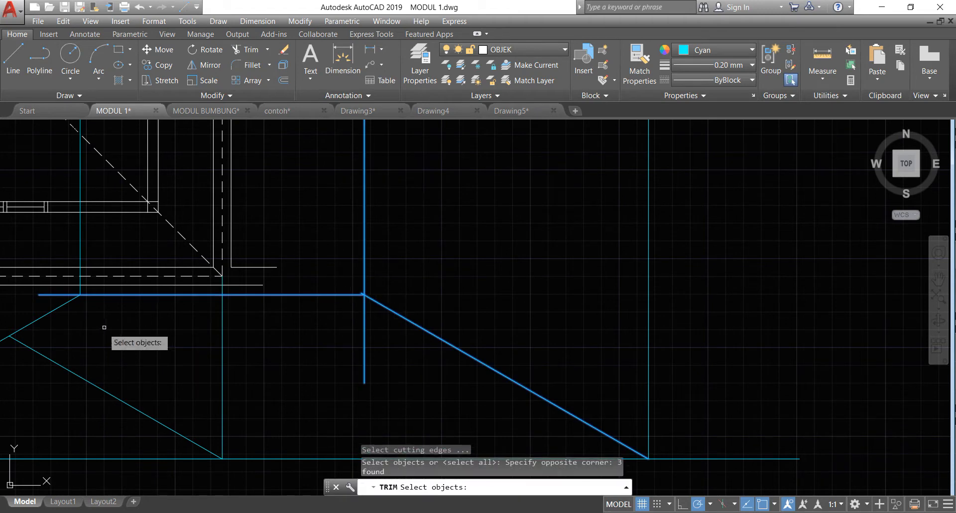
{"action": "scroll", "coordinate": [429, 309], "scroll_direction": "down", "scroll_amount": 2}
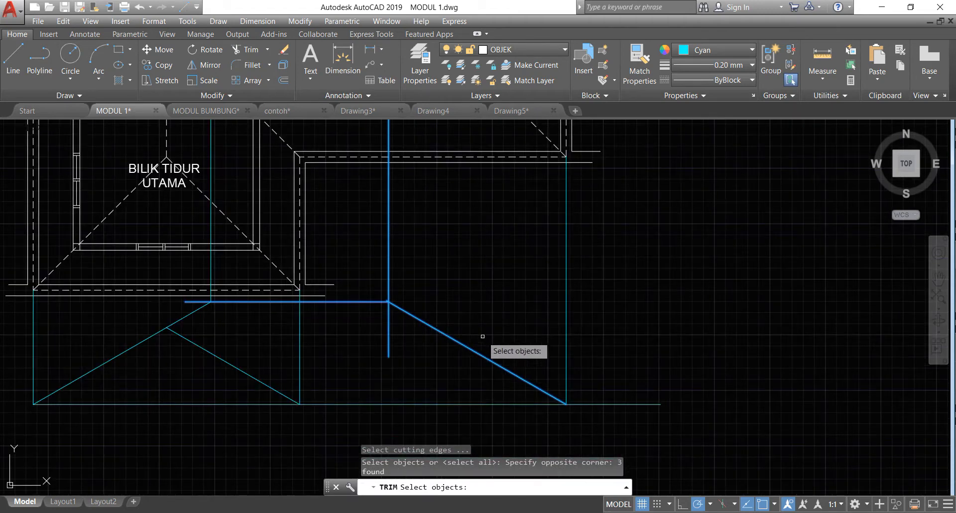
{"action": "left_click", "coordinate": [605, 413]}
{"action": "left_click", "coordinate": [6, 319]}
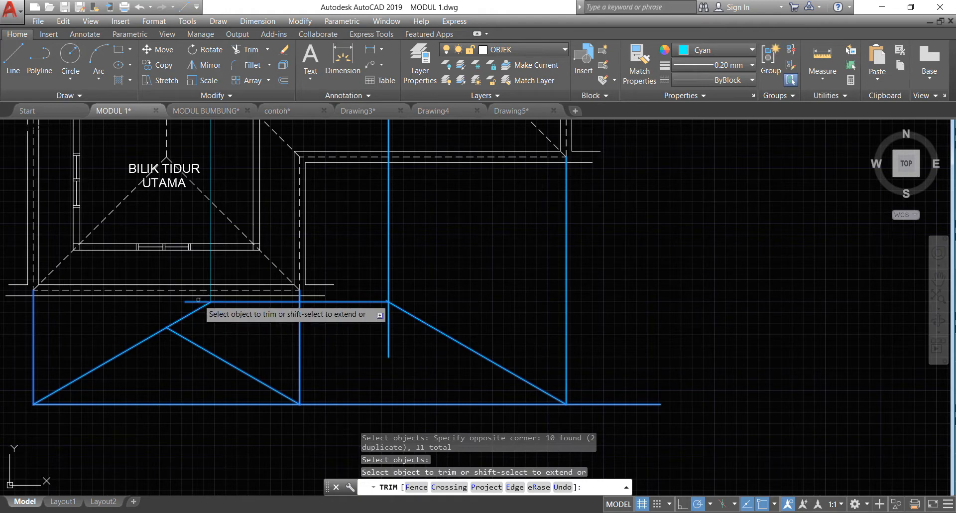
{"action": "left_click", "coordinate": [198, 300]}
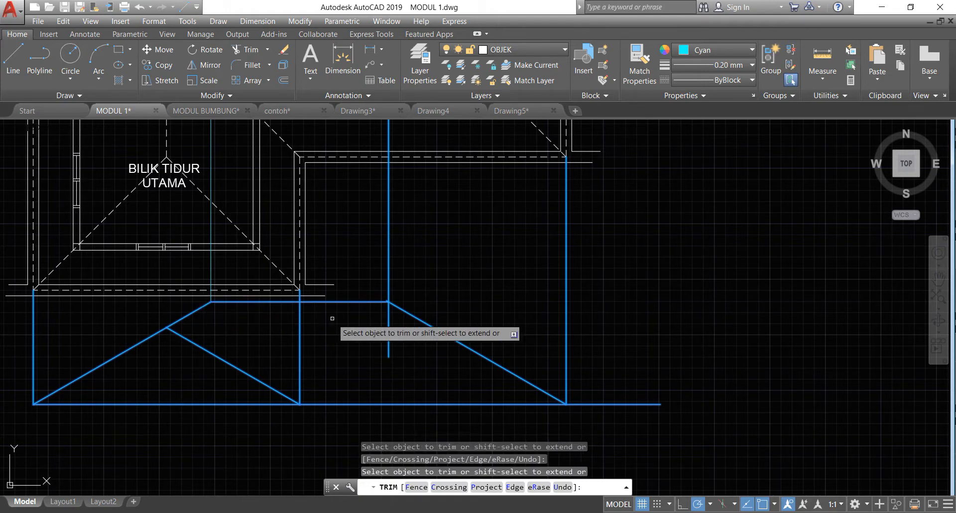
{"action": "left_click", "coordinate": [391, 318]}
{"action": "scroll", "coordinate": [392, 306], "scroll_direction": "up", "scroll_amount": 4}
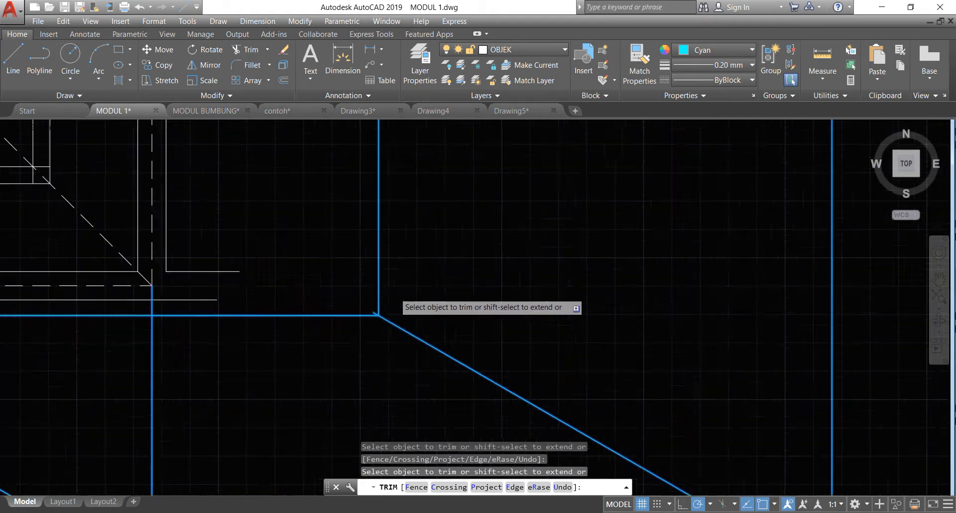
{"action": "scroll", "coordinate": [379, 311], "scroll_direction": "down", "scroll_amount": 4}
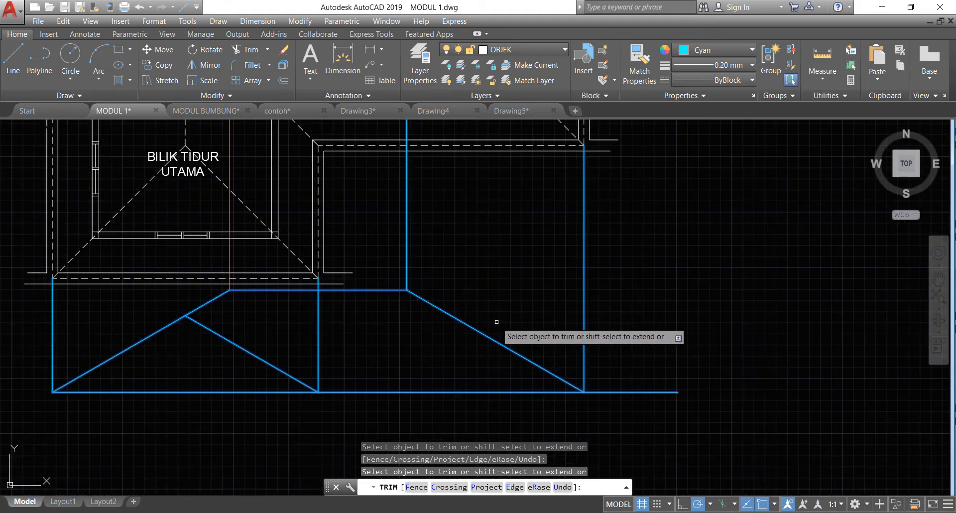
{"action": "key", "text": "Return"}
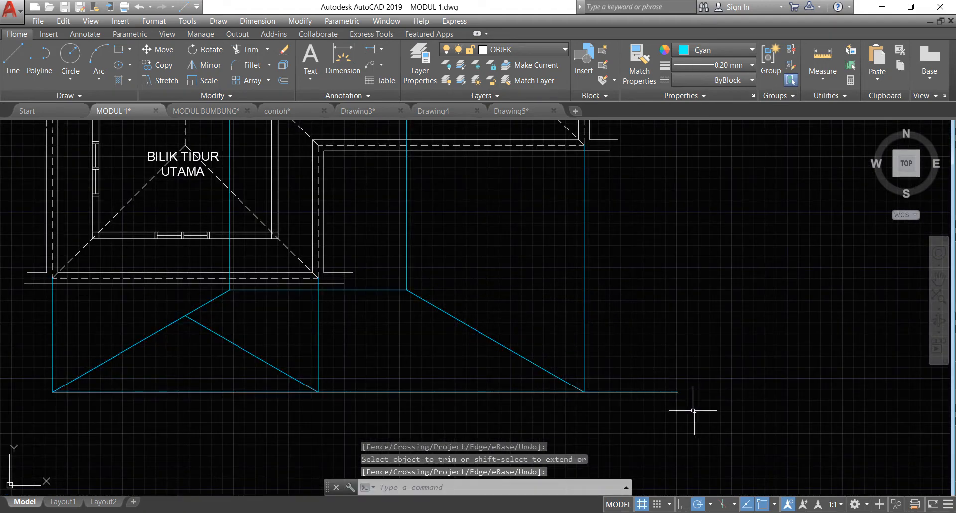
- Move the elevation's base, slopes and ridge lines straight down about 433 mm, leaving the vertical projection lines in place
{"action": "left_click", "coordinate": [595, 420]}
{"action": "left_click", "coordinate": [560, 404]}
{"action": "left_click", "coordinate": [561, 406]}
{"action": "left_click", "coordinate": [510, 341]}
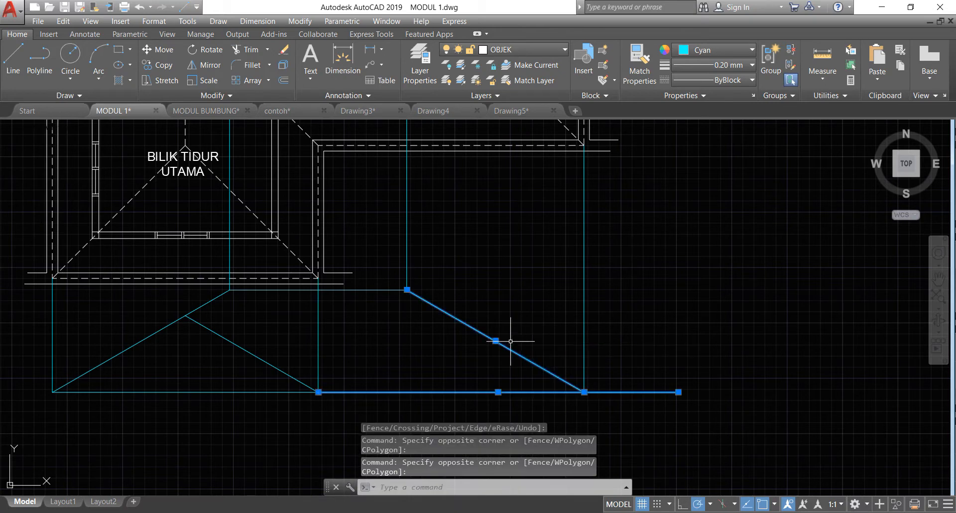
{"action": "left_click", "coordinate": [407, 295]}
{"action": "left_click", "coordinate": [373, 273]}
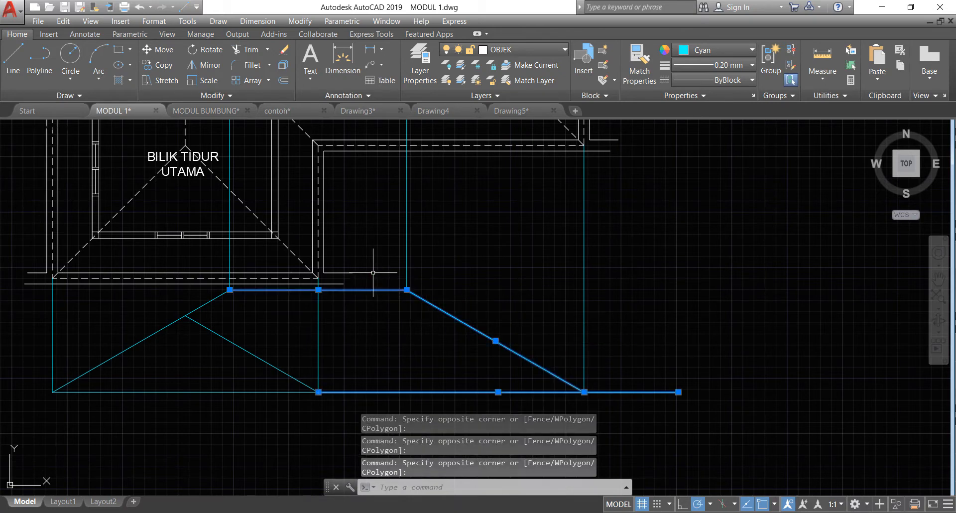
{"action": "left_click", "coordinate": [242, 417]}
{"action": "left_click", "coordinate": [124, 335]}
{"action": "left_click", "coordinate": [193, 310]}
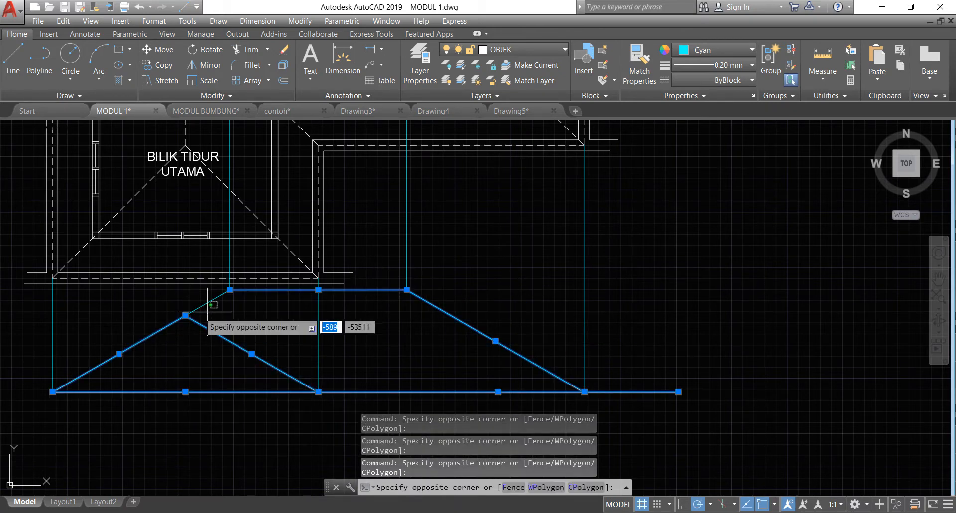
{"action": "left_click", "coordinate": [193, 308]}
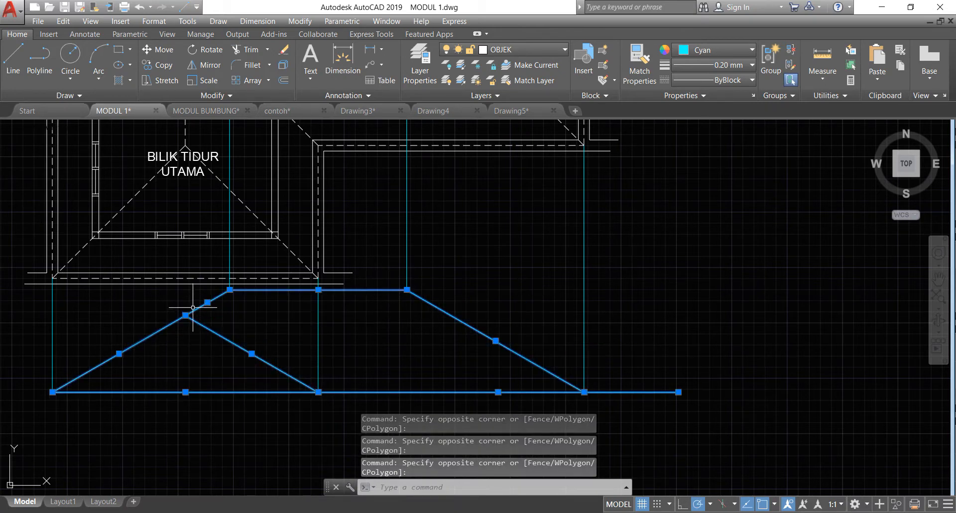
{"action": "left_click", "coordinate": [162, 49]}
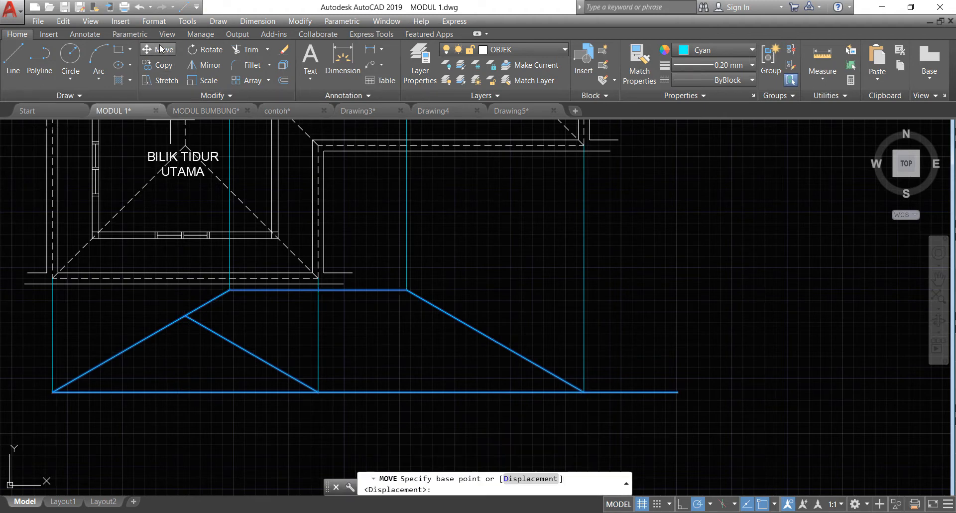
{"action": "left_click", "coordinate": [230, 290]}
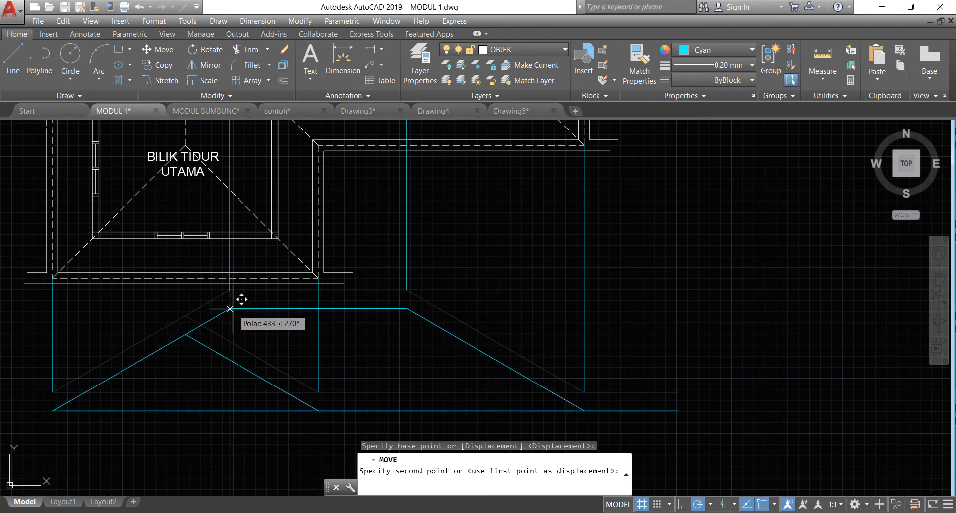
{"action": "left_click", "coordinate": [230, 309]}
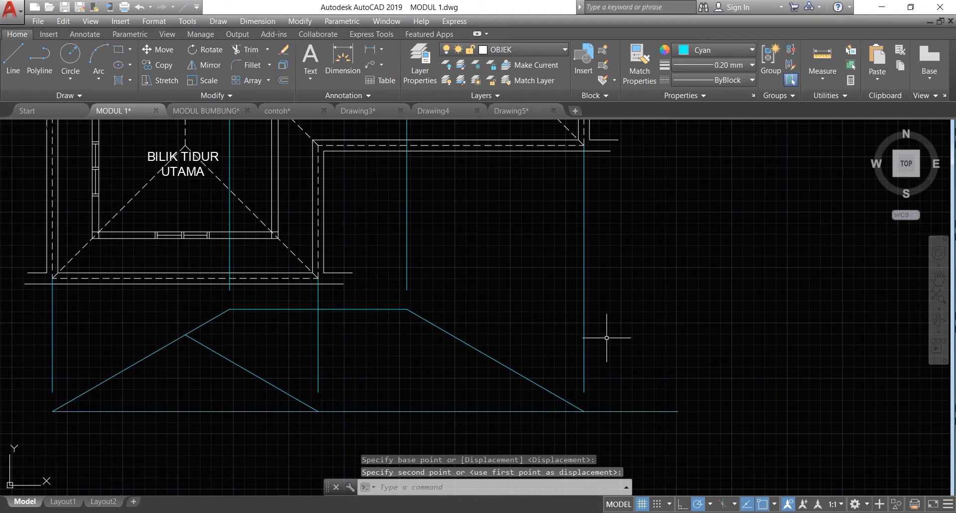
- Draw a 150 mm vertical line down from the elevation roof's lower-left corner
{"action": "left_click", "coordinate": [13, 59]}
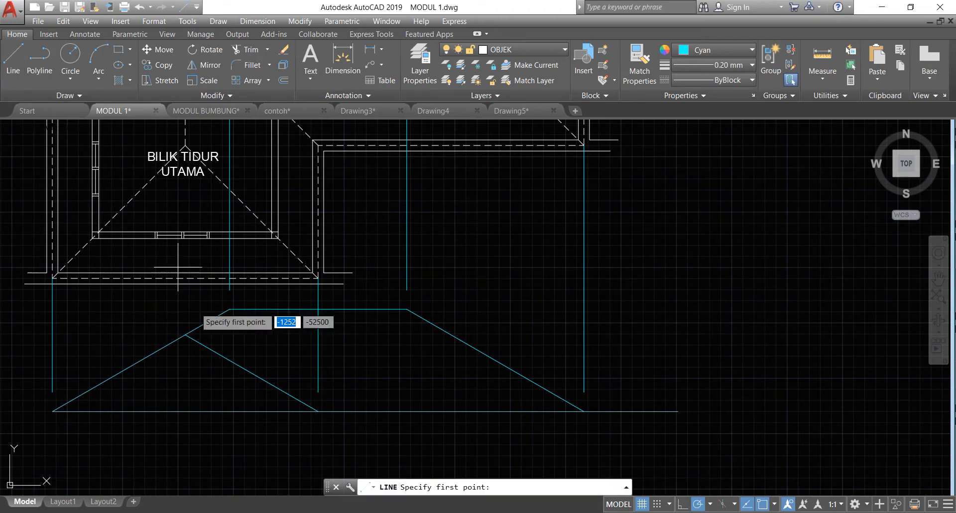
{"action": "left_click", "coordinate": [52, 411]}
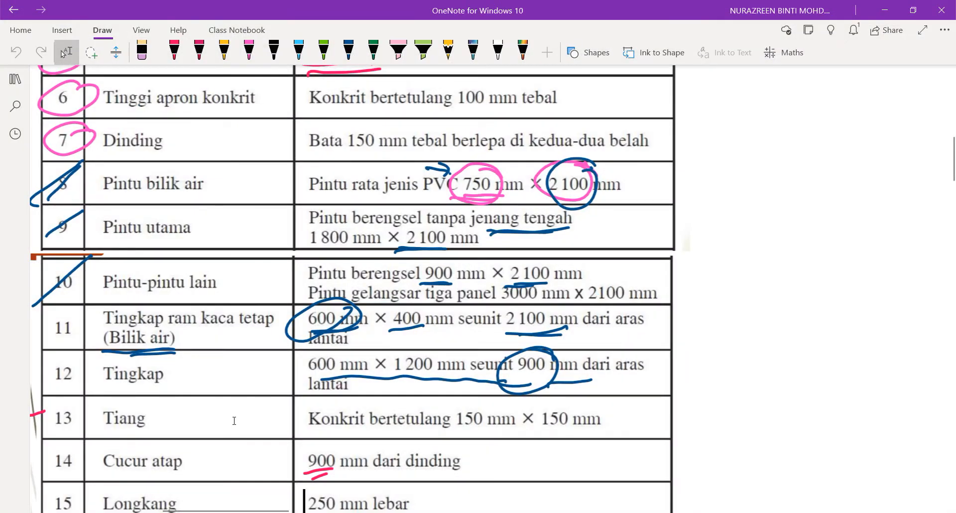
{"action": "scroll", "coordinate": [234, 421], "scroll_direction": "up", "scroll_amount": 5}
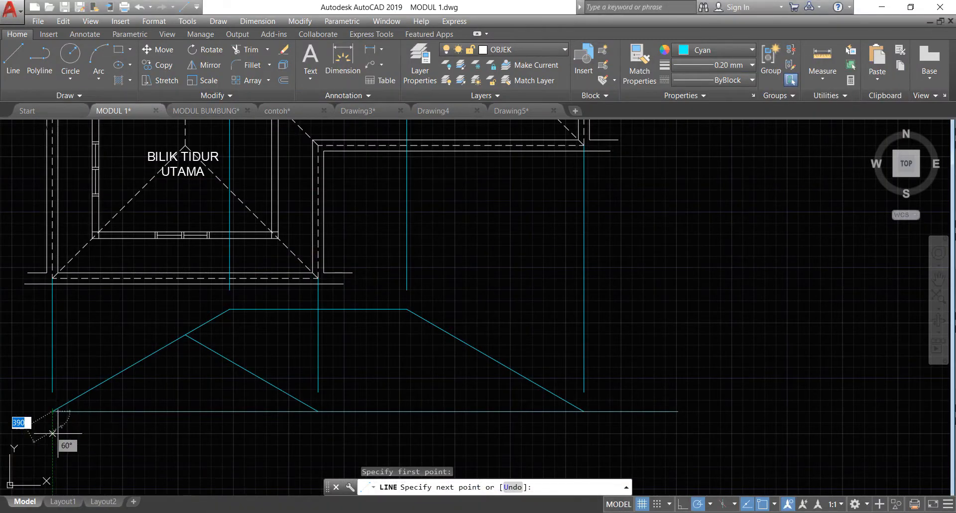
{"action": "scroll", "coordinate": [52, 443], "scroll_direction": "up", "scroll_amount": 3}
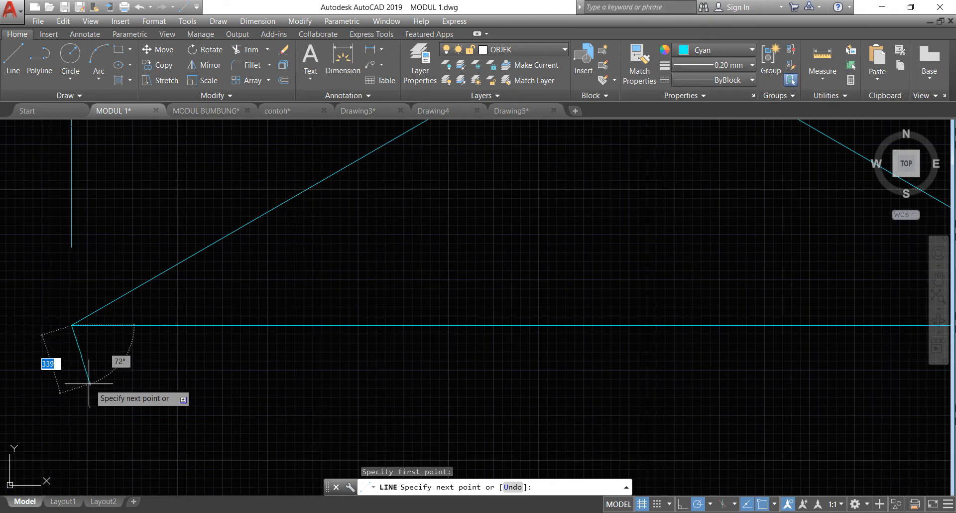
{"action": "type", "text": "150"}
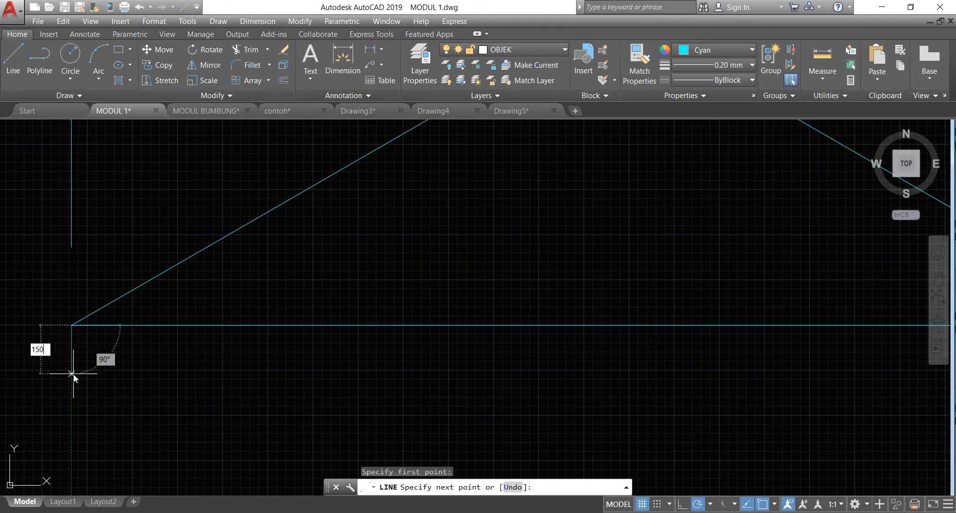
{"action": "key", "text": "Return"}
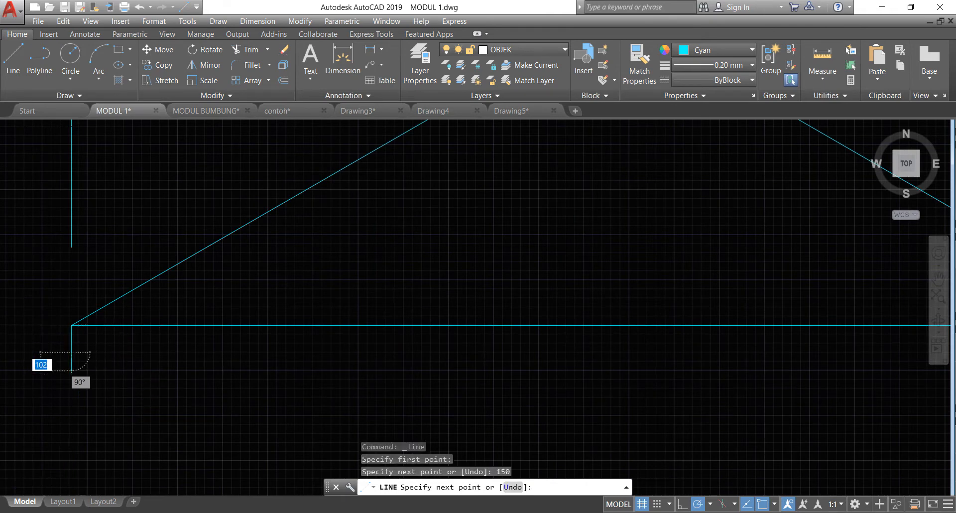
- Continue with a horizontal line from the short vertical's lower end to directly below the roof's lower-right corner
{"action": "scroll", "coordinate": [73, 373], "scroll_direction": "down", "scroll_amount": 3}
{"action": "scroll", "coordinate": [443, 386], "scroll_direction": "down", "scroll_amount": 3}
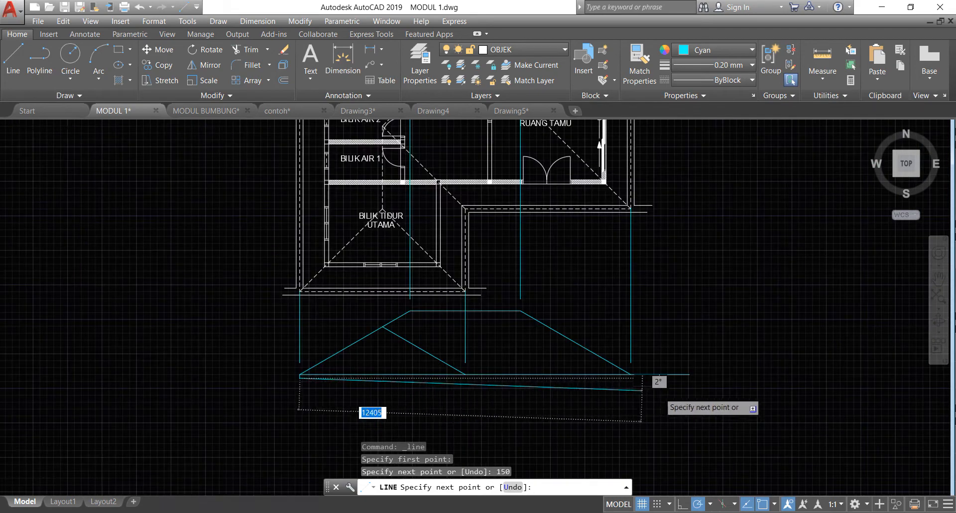
{"action": "scroll", "coordinate": [655, 384], "scroll_direction": "up", "scroll_amount": 3}
{"action": "scroll", "coordinate": [627, 361], "scroll_direction": "up", "scroll_amount": 3}
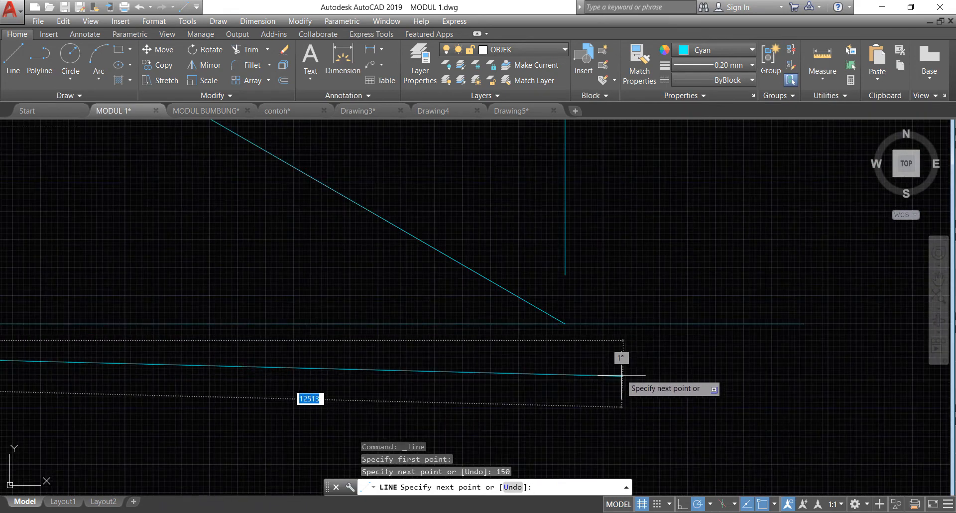
{"action": "left_click", "coordinate": [568, 329]}
{"action": "key", "text": "Return"}
- Draw a vertical line from the roof's lower-right corner down to the lower horizontal line, closing the fascia's right end
{"action": "key", "text": "Return"}
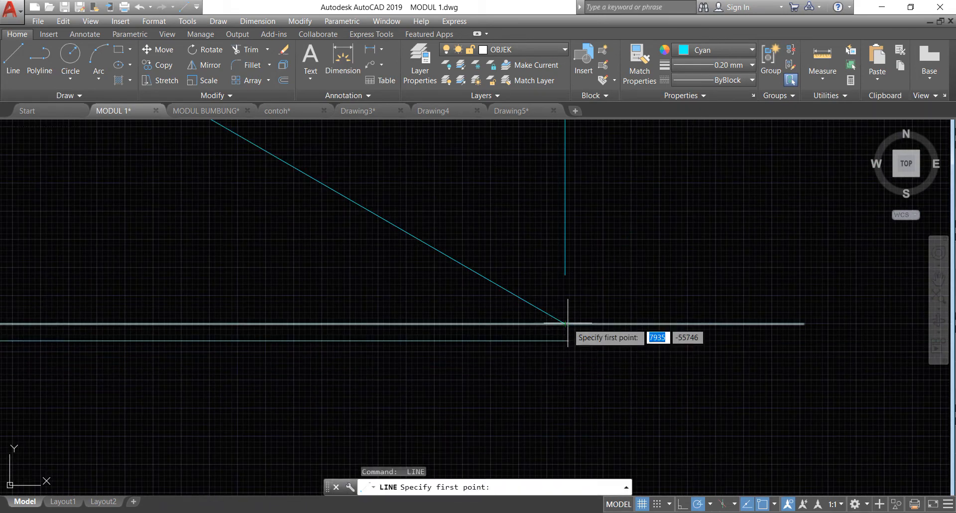
{"action": "left_click", "coordinate": [566, 324]}
{"action": "left_click", "coordinate": [565, 341]}
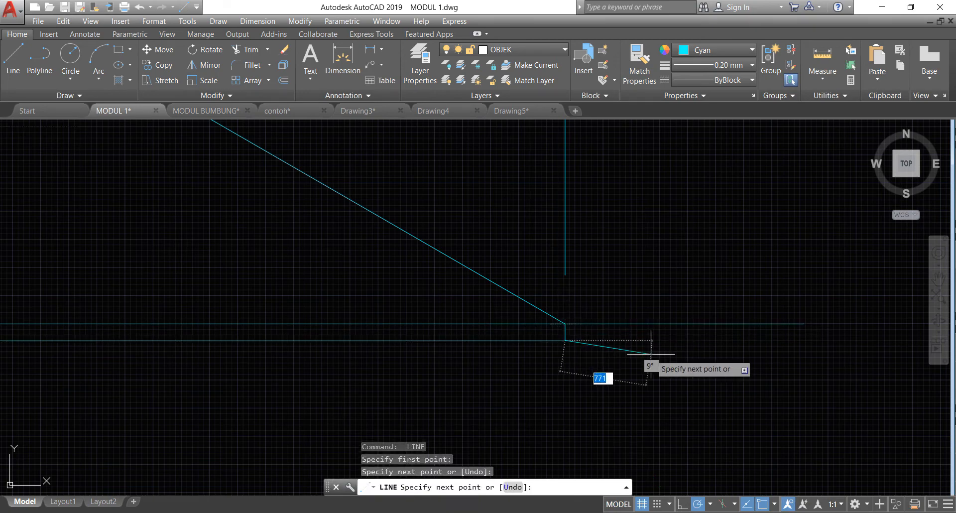
- Draw a short vertical line across the fascia, from the lower end of the inner roof slope down to the fascia's lower edge
{"action": "scroll", "coordinate": [643, 351], "scroll_direction": "down", "scroll_amount": 4}
{"action": "key", "text": "Return"}
{"action": "scroll", "coordinate": [374, 376], "scroll_direction": "up", "scroll_amount": 2}
{"action": "scroll", "coordinate": [331, 327], "scroll_direction": "up", "scroll_amount": 2}
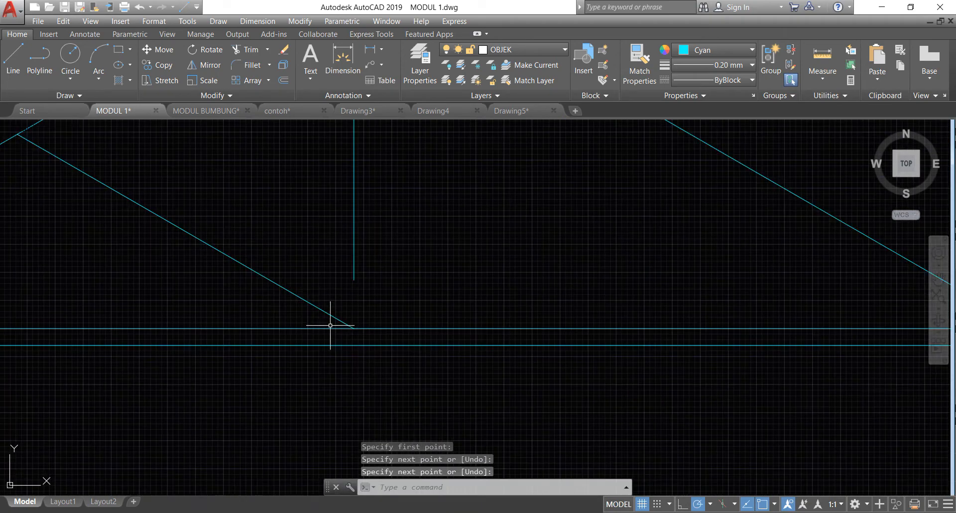
{"action": "key", "text": "Return"}
{"action": "left_click", "coordinate": [354, 328]}
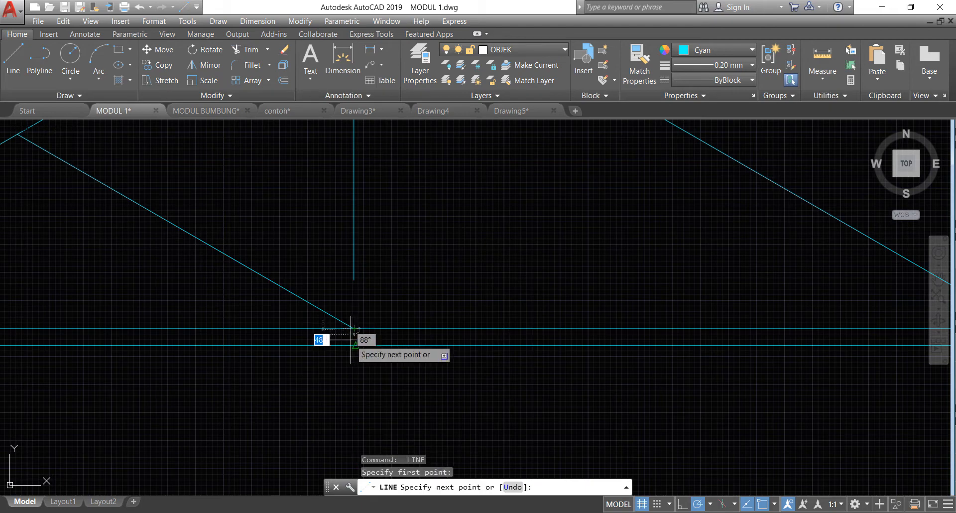
{"action": "left_click", "coordinate": [354, 346]}
{"action": "key", "text": "Return"}
{"action": "scroll", "coordinate": [409, 368], "scroll_direction": "down", "scroll_amount": 4}
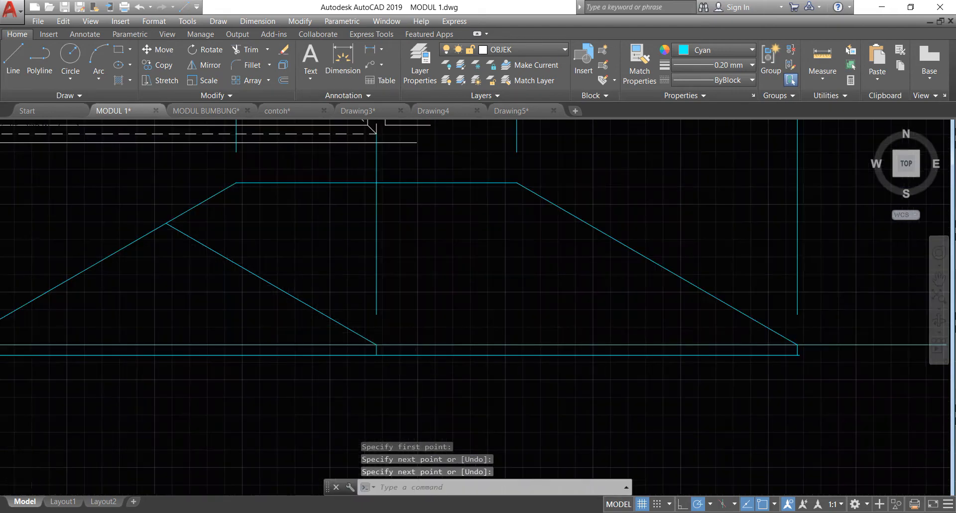
{"action": "scroll", "coordinate": [415, 371], "scroll_direction": "up", "scroll_amount": 2}
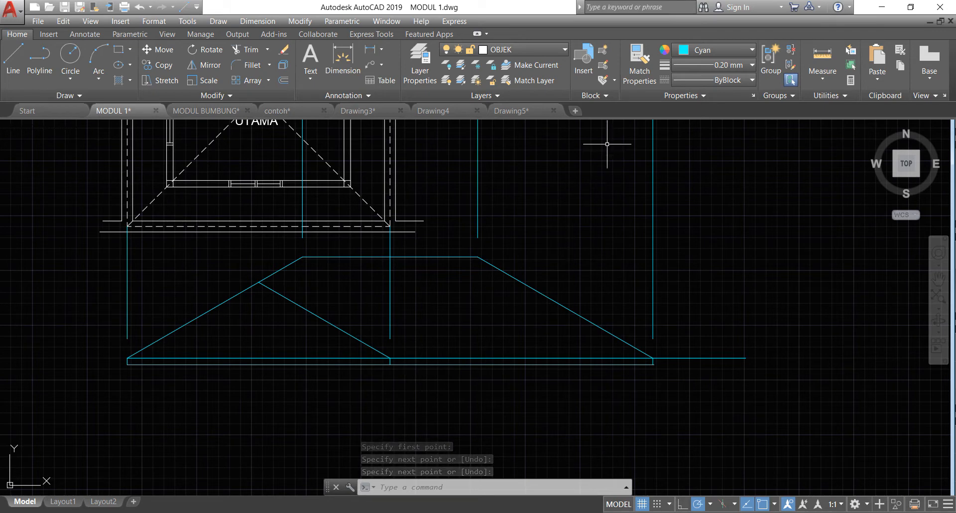
- Set the drawing colour to yellow (241,235,31) and project a vertical line from the plan's lower-left outer wall corner down to the roof slope
{"action": "left_click", "coordinate": [715, 50]}
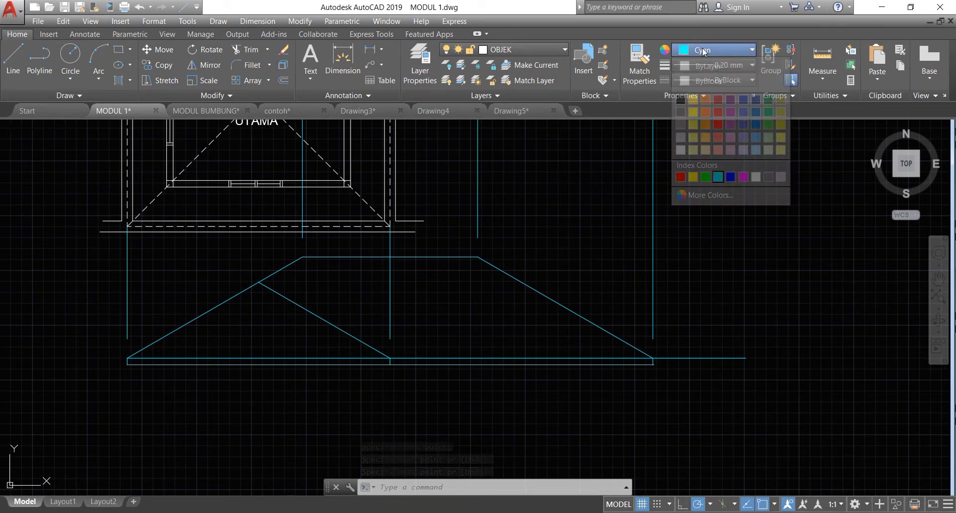
{"action": "left_click", "coordinate": [694, 112]}
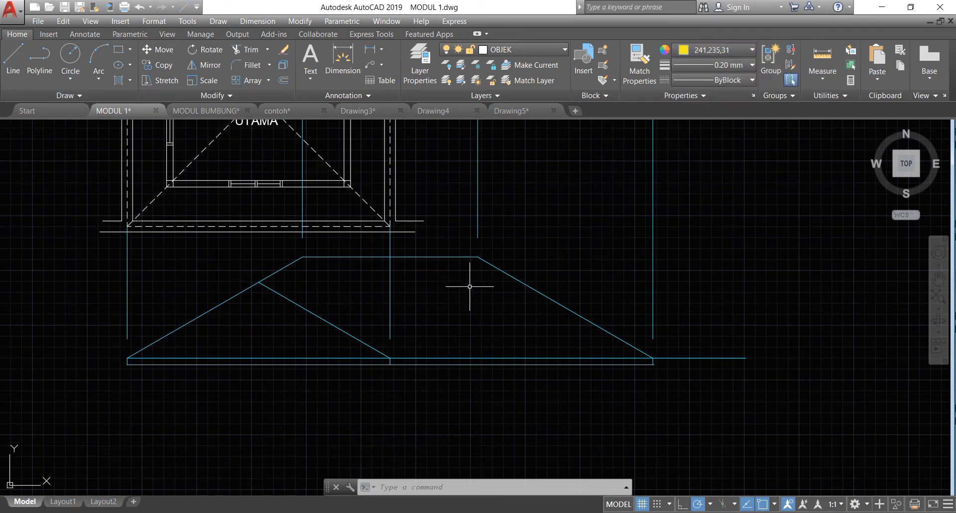
{"action": "left_click", "coordinate": [11, 74]}
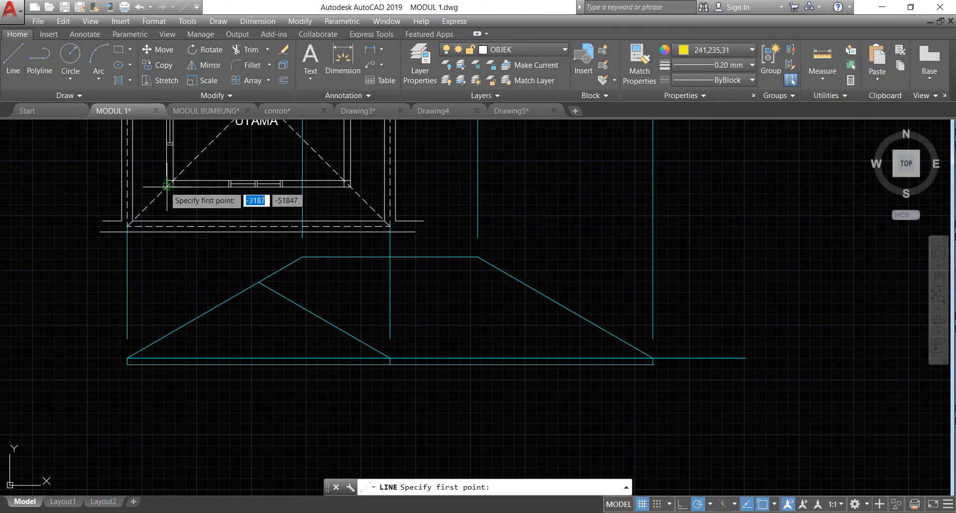
{"action": "left_click", "coordinate": [167, 183]}
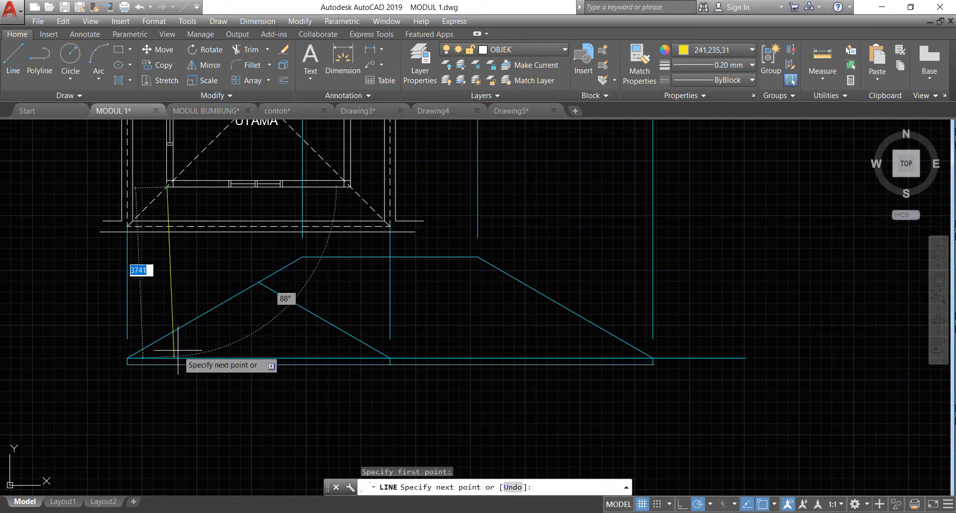
{"action": "left_click", "coordinate": [167, 335]}
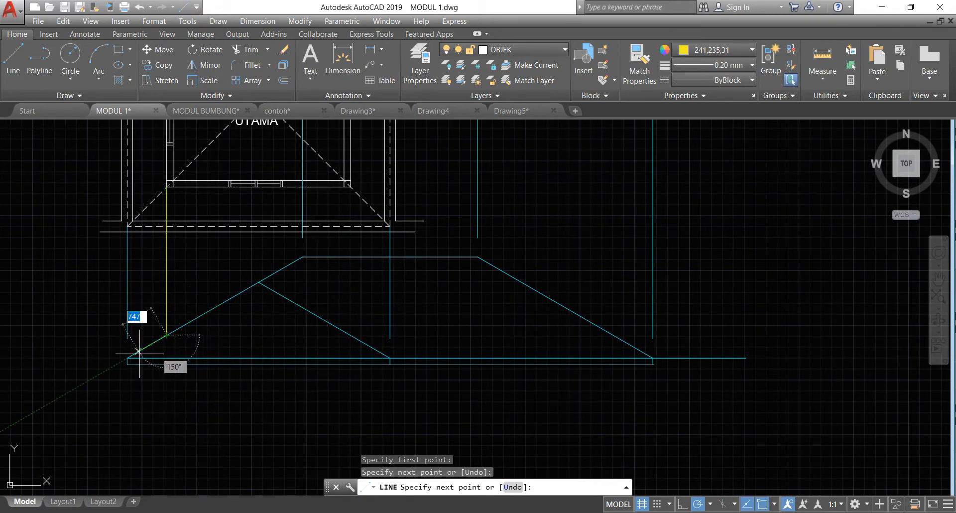
{"action": "key", "text": "Return"}
- Check the ceiling (Siling) height in the OneNote specification table and return to the AutoCAD drawing
{"action": "scroll", "coordinate": [72, 380], "scroll_direction": "up", "scroll_amount": 2}
{"action": "scroll", "coordinate": [72, 381], "scroll_direction": "up", "scroll_amount": 2}
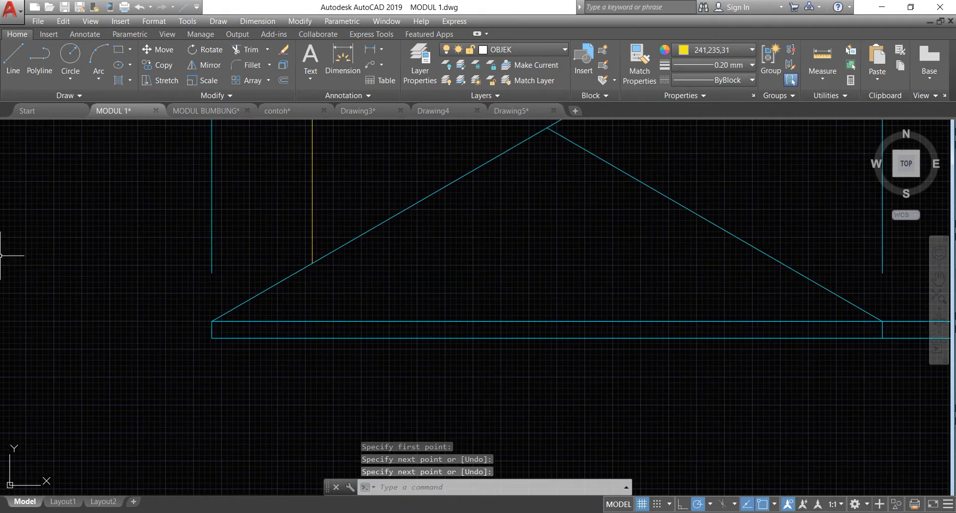
{"action": "left_click", "coordinate": [401, 512]}
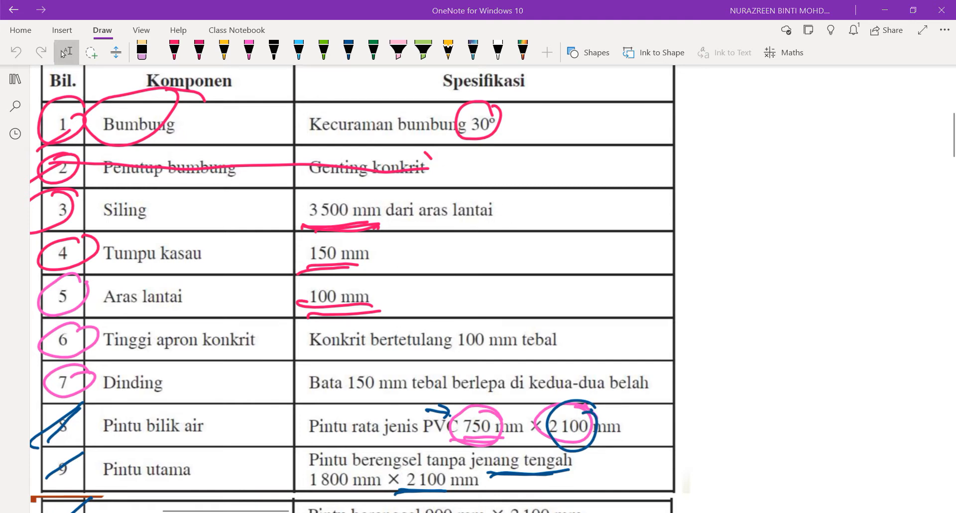
{"action": "left_click", "coordinate": [401, 512]}
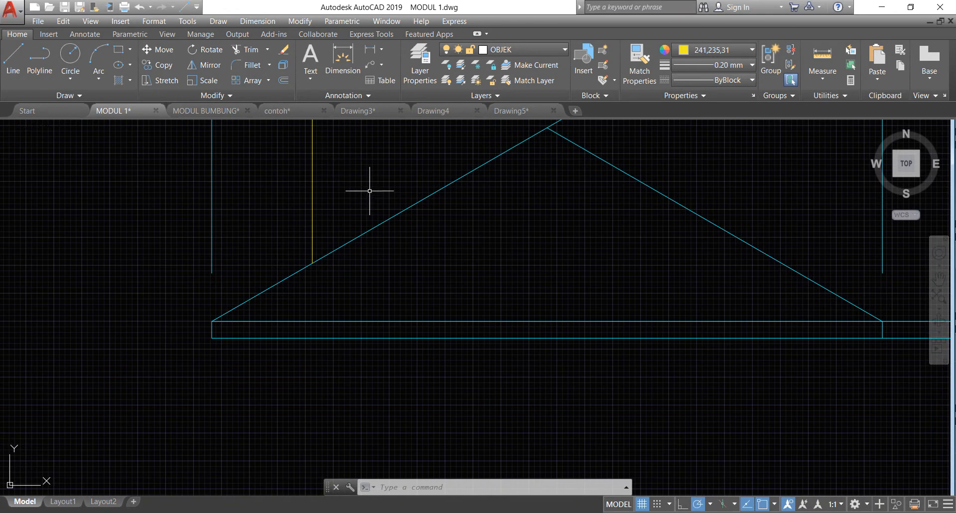
- Draw a 3500 mm vertical wall line down from the point where the yellow projection line meets the roof slope
{"action": "left_click", "coordinate": [13, 70]}
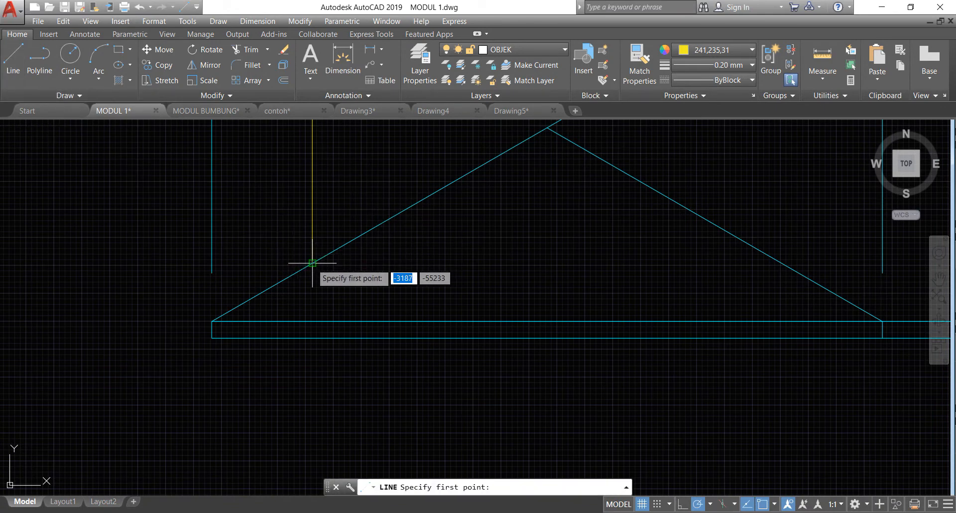
{"action": "left_click", "coordinate": [314, 261]}
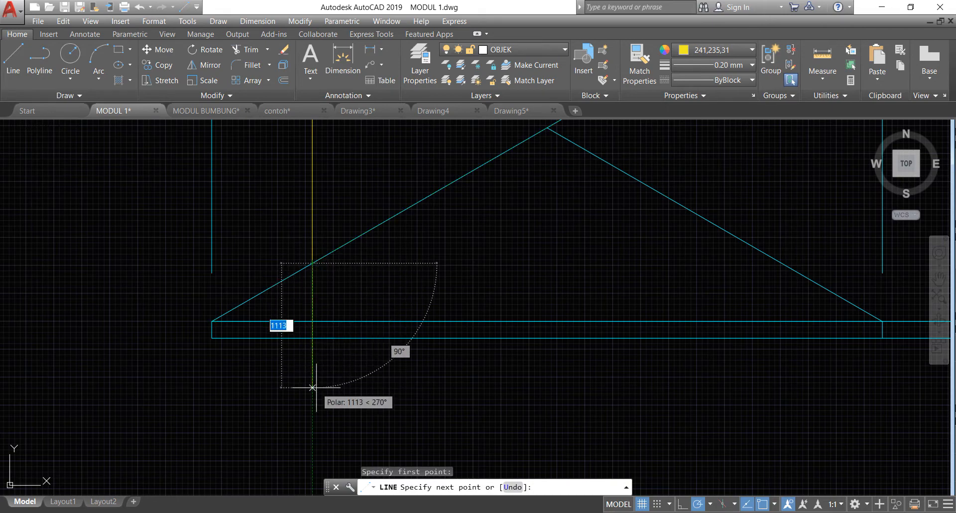
{"action": "type", "text": "3500"}
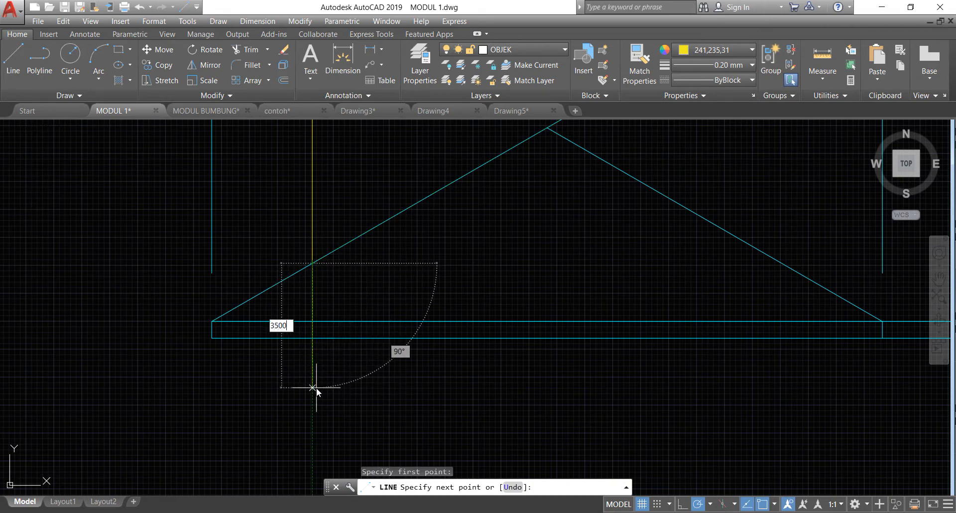
{"action": "key", "text": "Return"}
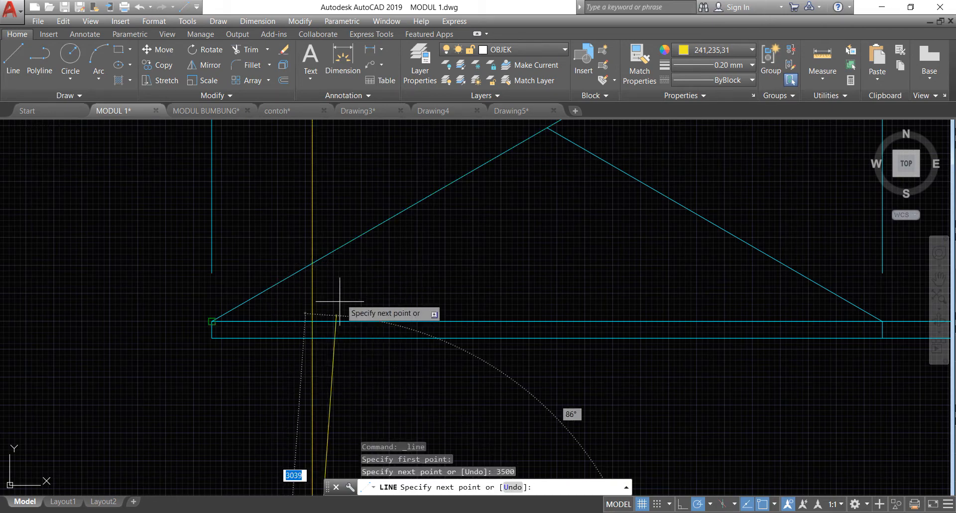
{"action": "scroll", "coordinate": [346, 284], "scroll_direction": "down", "scroll_amount": 4}
{"action": "scroll", "coordinate": [349, 408], "scroll_direction": "up", "scroll_amount": 5}
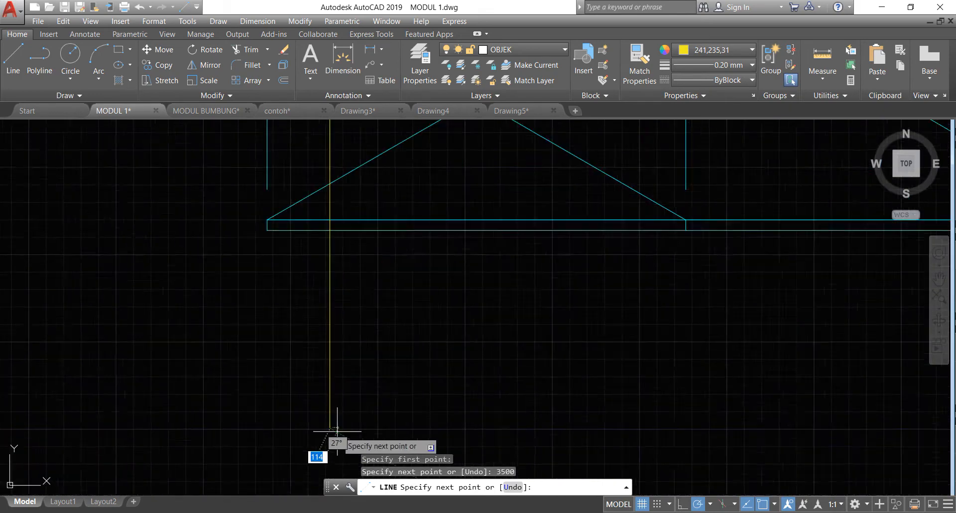
{"action": "scroll", "coordinate": [338, 431], "scroll_direction": "down", "scroll_amount": 2}
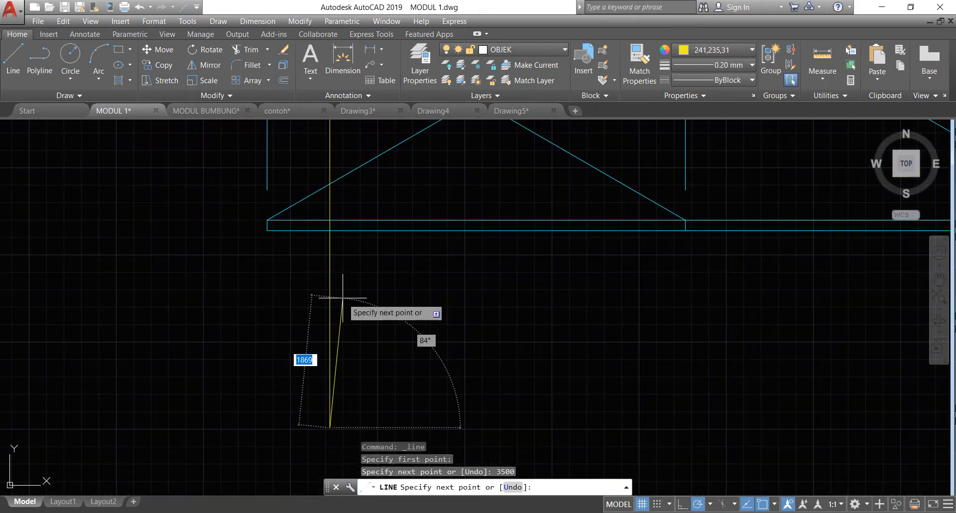
{"action": "key", "text": "Return"}
{"action": "left_click", "coordinate": [329, 280]}
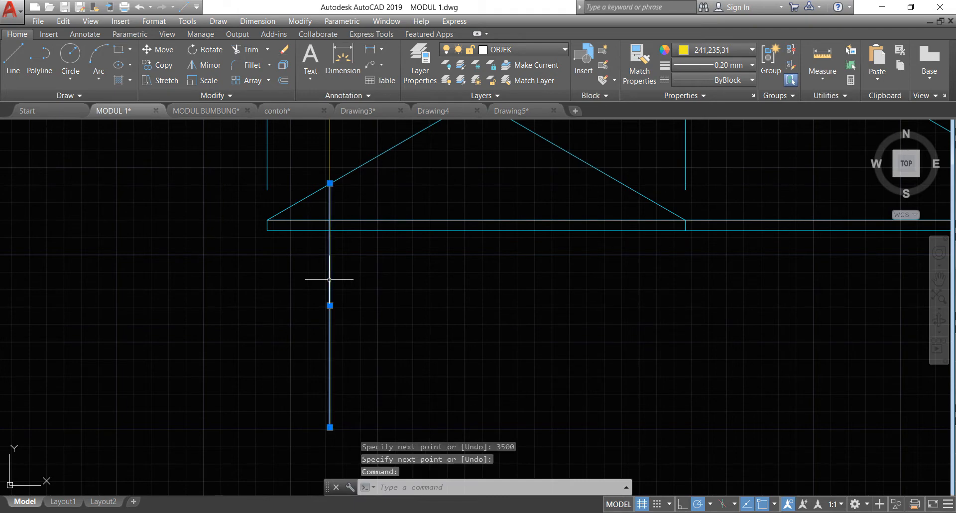
{"action": "key", "text": "Escape"}
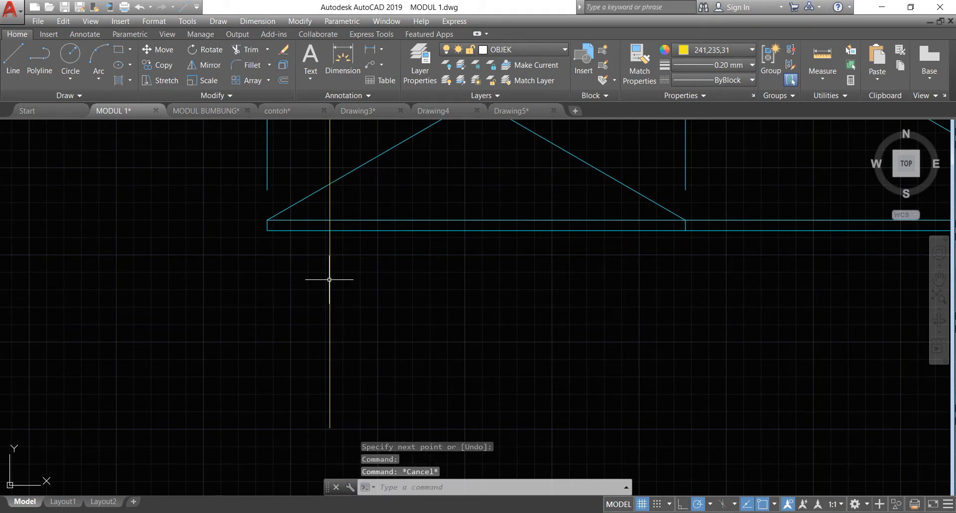
- Start a line from the lower end of the 3500 mm wall line
{"action": "left_click", "coordinate": [11, 69]}
{"action": "left_click", "coordinate": [330, 427]}
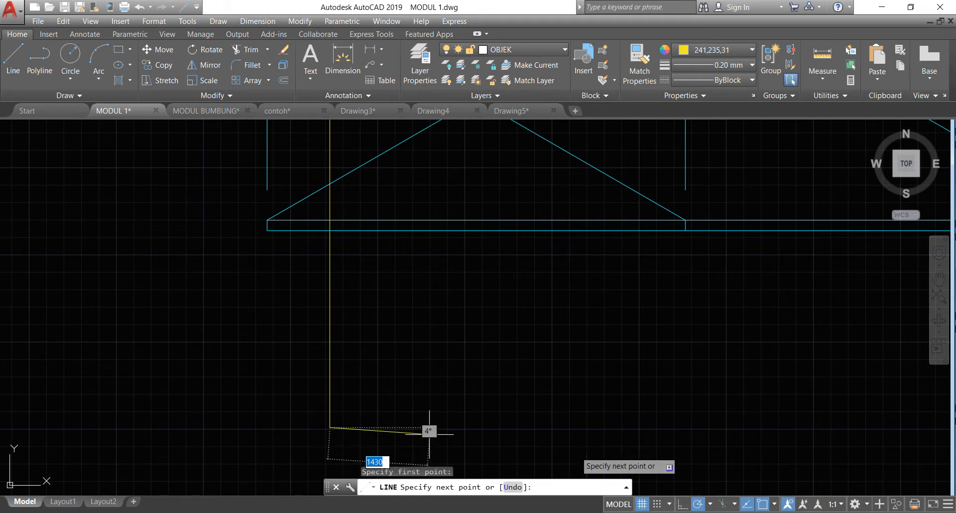
- Draw a horizontal line rightward from the foot of the yellow vertical line and set its linetype to ByLayer
{"action": "left_click", "coordinate": [746, 428]}
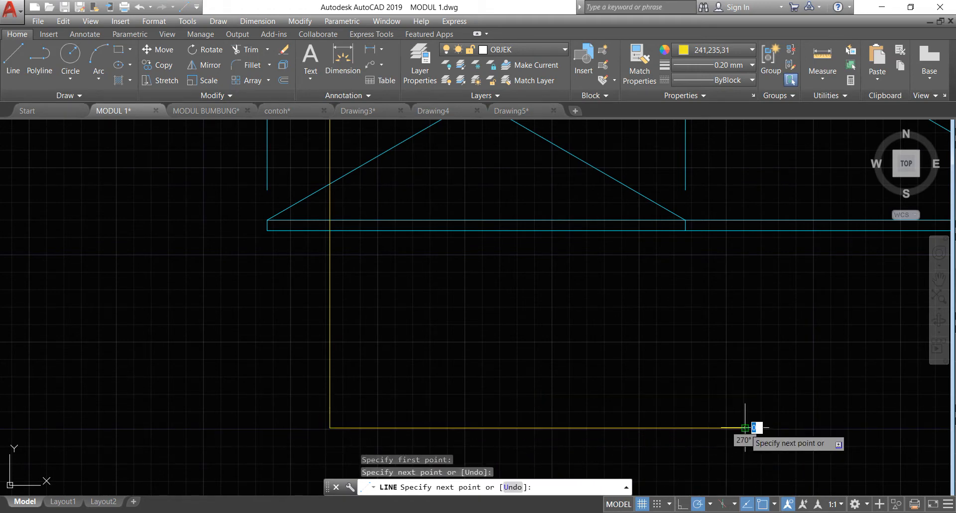
{"action": "key", "text": "Return"}
{"action": "left_click", "coordinate": [705, 438]}
{"action": "left_click", "coordinate": [720, 219]}
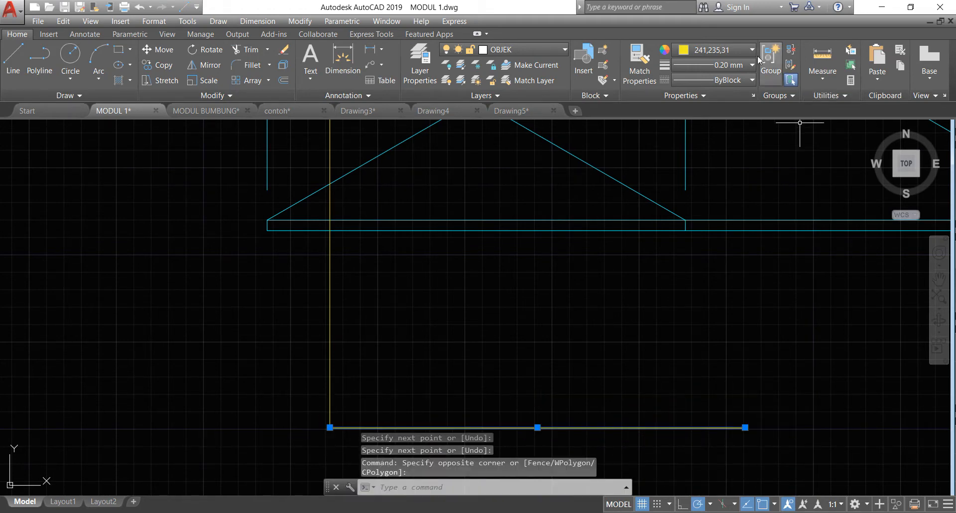
{"action": "left_click", "coordinate": [740, 78]}
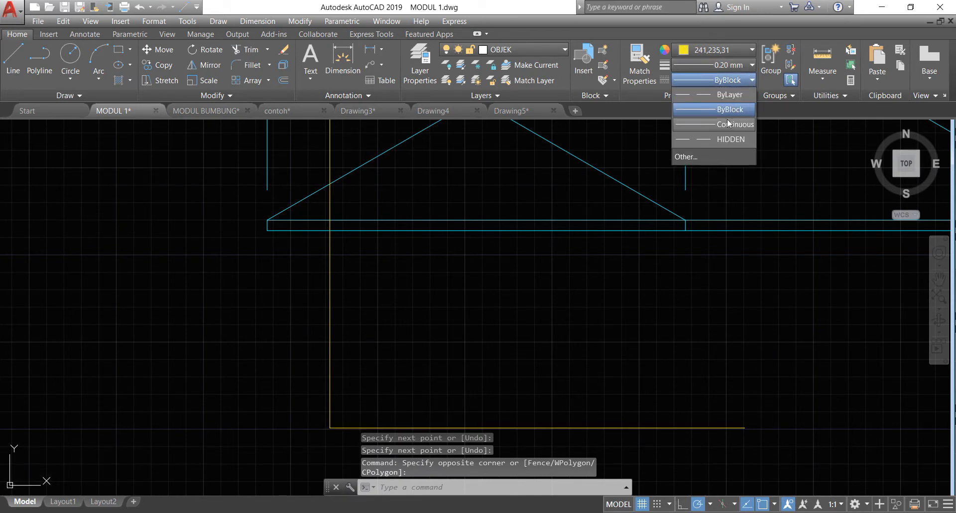
{"action": "left_click", "coordinate": [729, 94]}
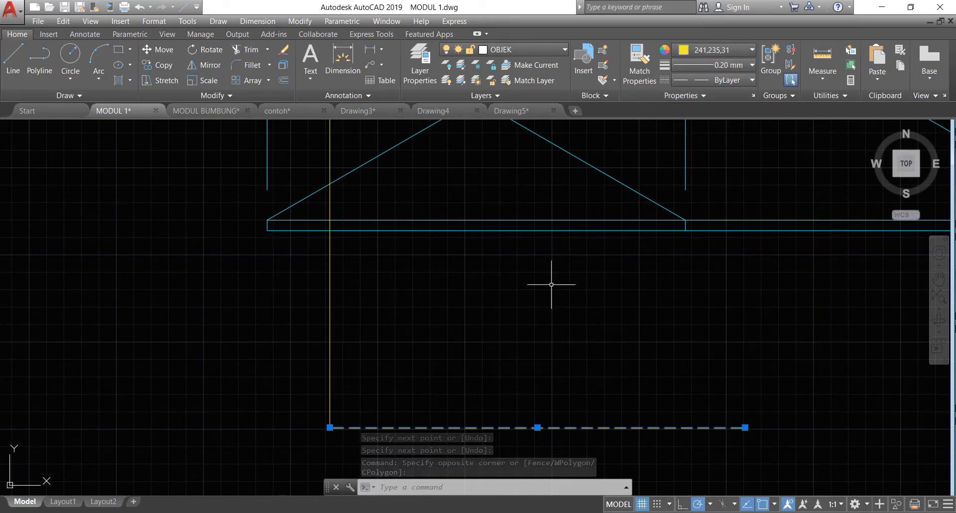
{"action": "key", "text": "Escape"}
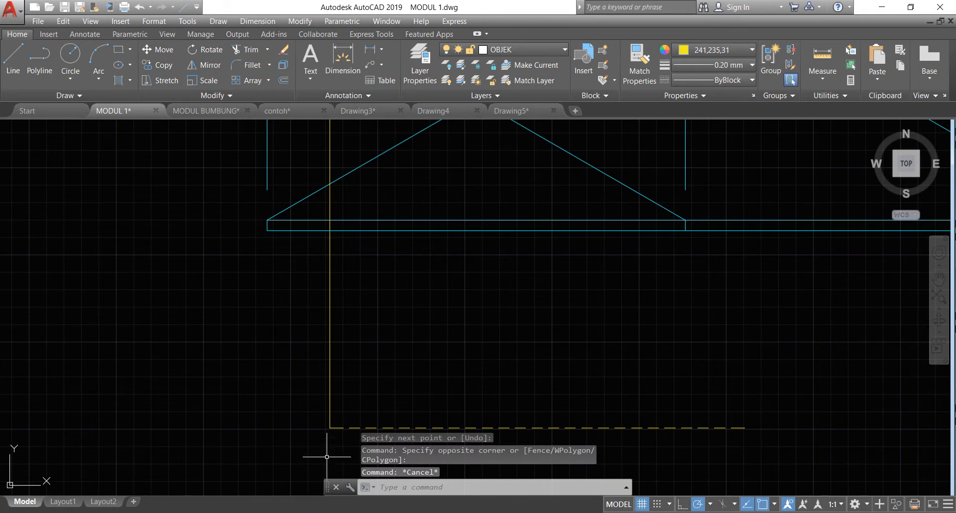
- Switch to OneNote to check the floor level and concrete apron entries in the specification table, and return to AutoCAD
{"action": "scroll", "coordinate": [330, 444], "scroll_direction": "up", "scroll_amount": 2}
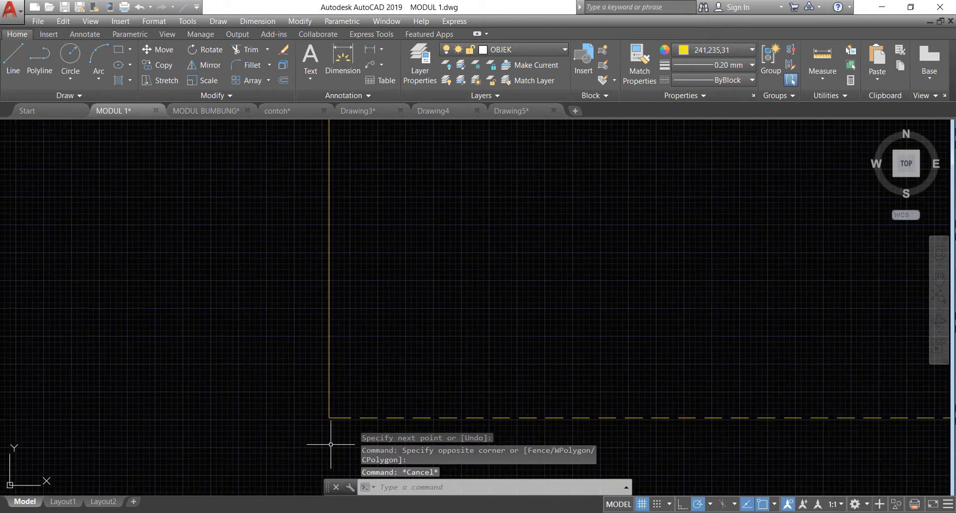
{"action": "key", "text": "alt+Tab"}
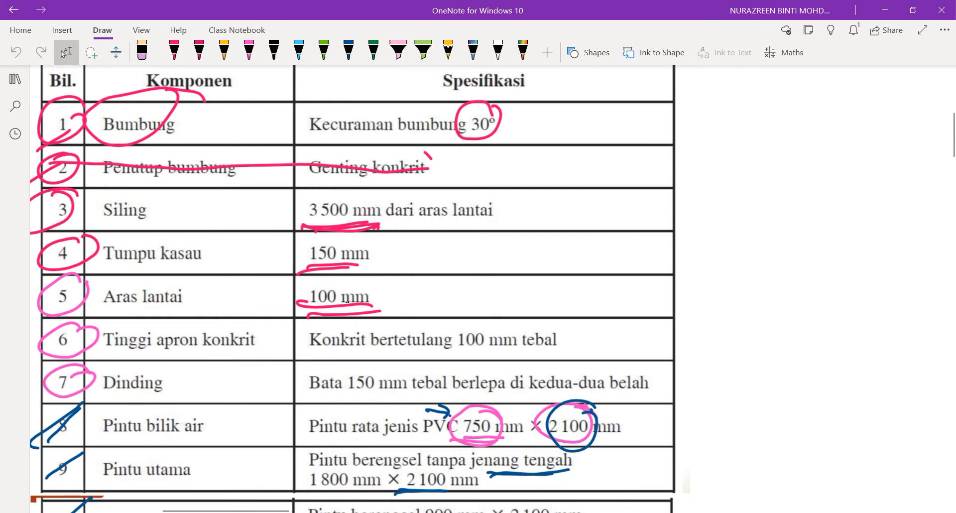
{"action": "key", "text": "alt+Tab"}
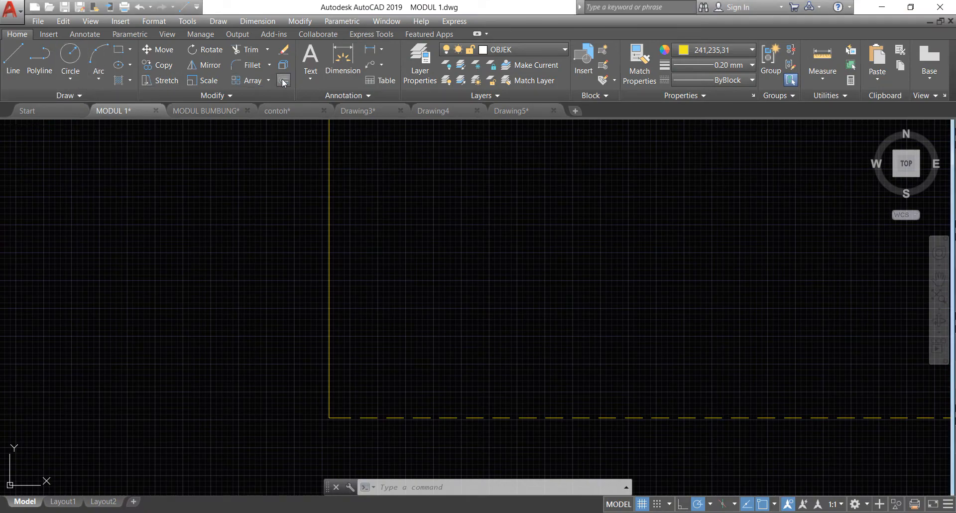
{"action": "type", "text": "hatch"}
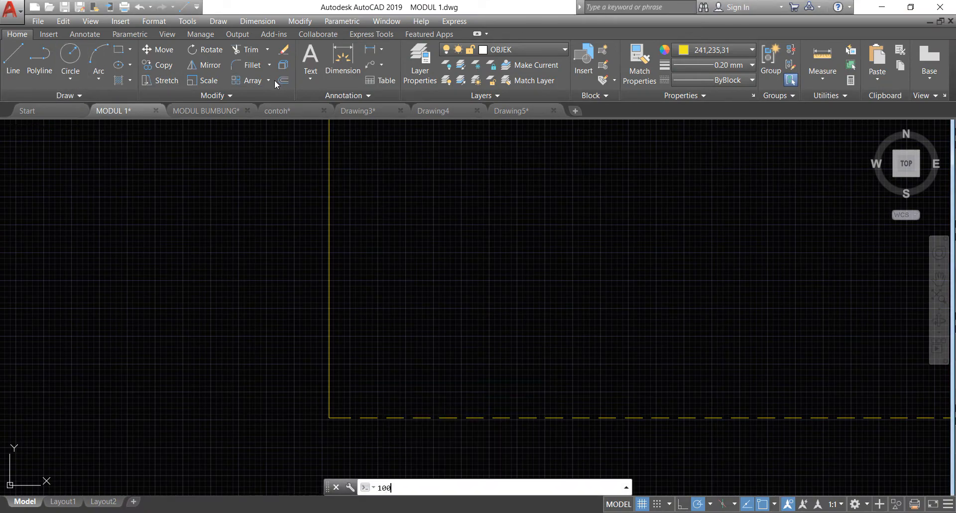
{"action": "key", "text": "Return"}
{"action": "key", "text": "Escape"}
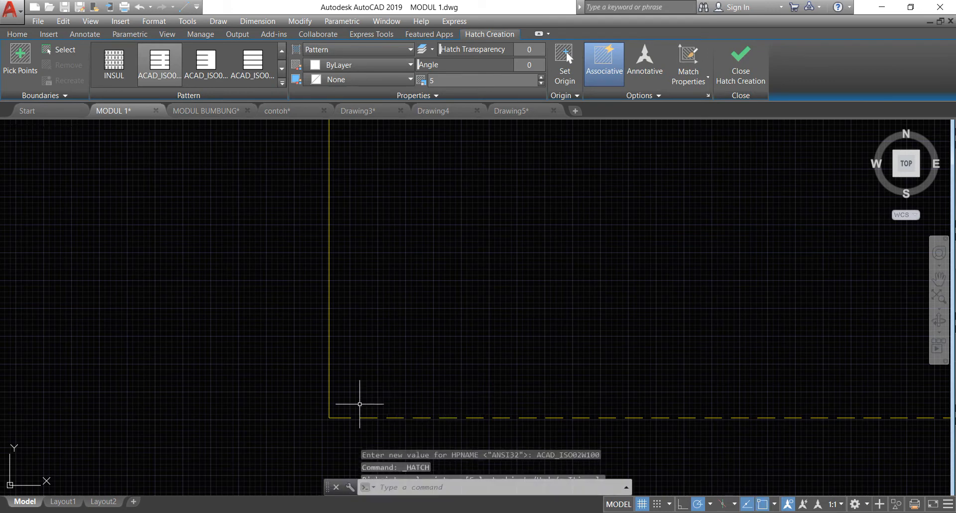
- Offset the dashed horizontal line 100 downward
{"action": "left_click", "coordinate": [282, 81]}
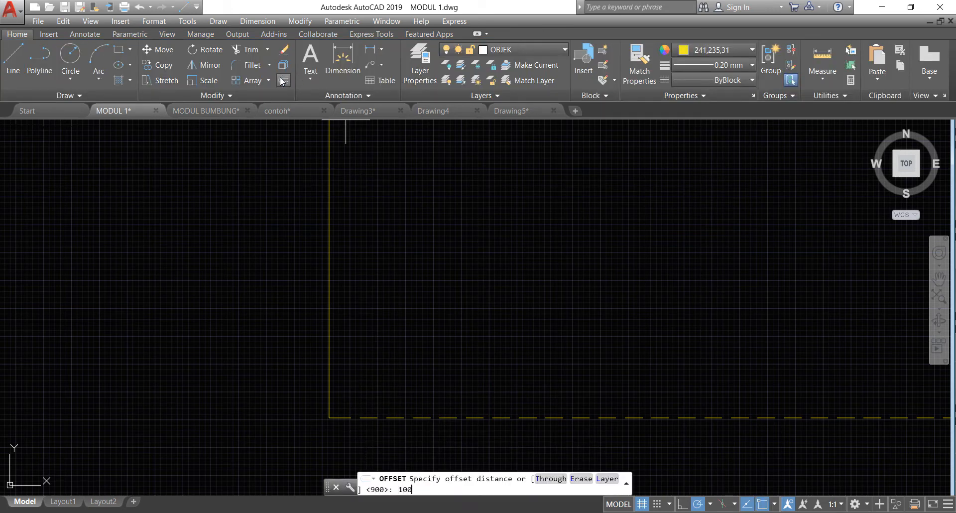
{"action": "key", "text": "Return"}
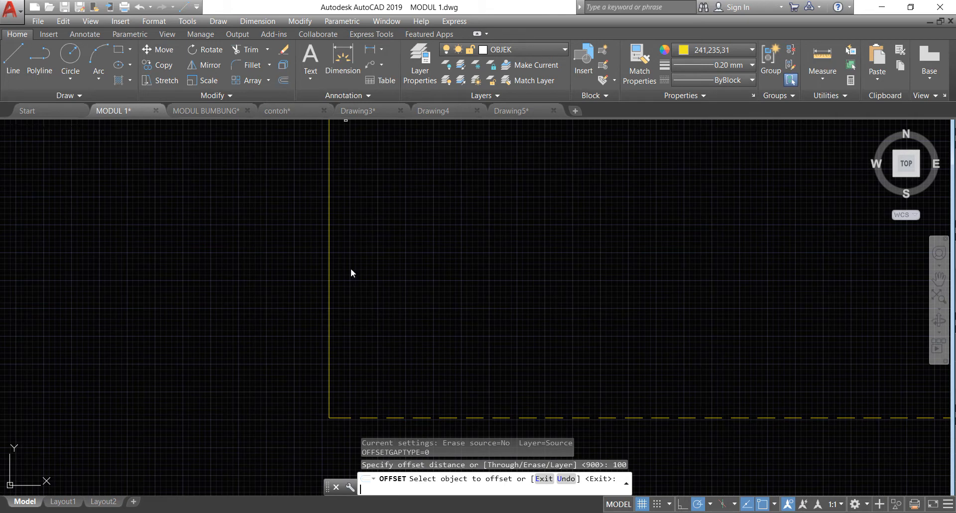
{"action": "left_click", "coordinate": [341, 418]}
{"action": "left_click", "coordinate": [341, 424]}
{"action": "key", "text": "Return"}
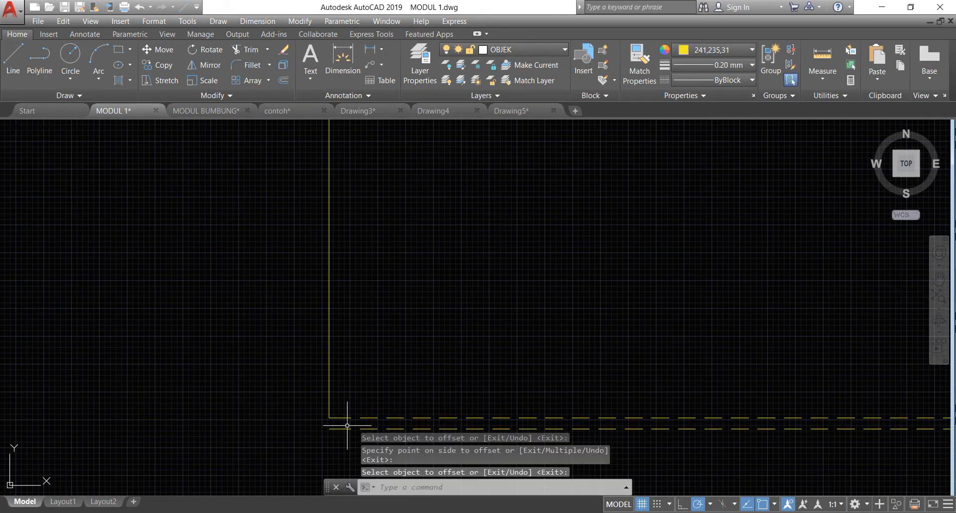
- Change the linetype of the line below the dashed line to ByBlock
{"action": "left_click", "coordinate": [335, 436]}
{"action": "left_click", "coordinate": [323, 425]}
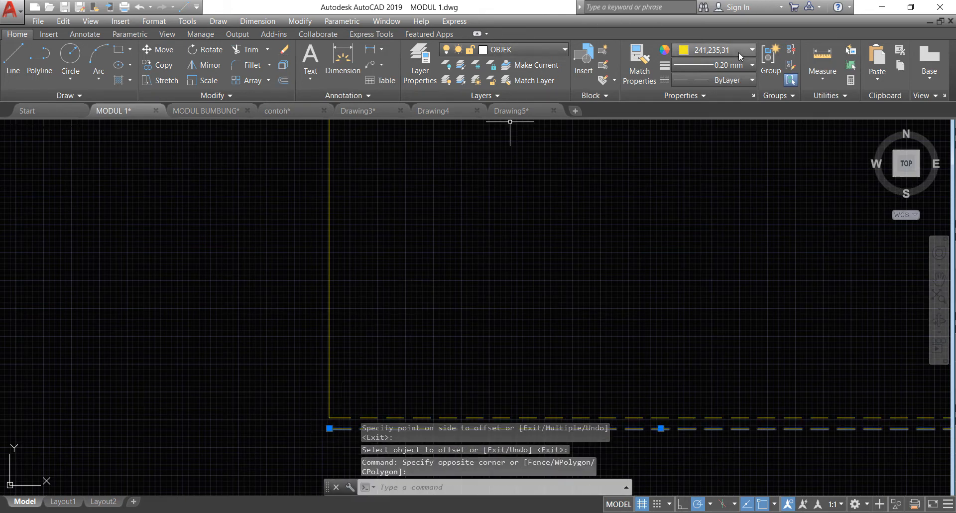
{"action": "left_click", "coordinate": [736, 82]}
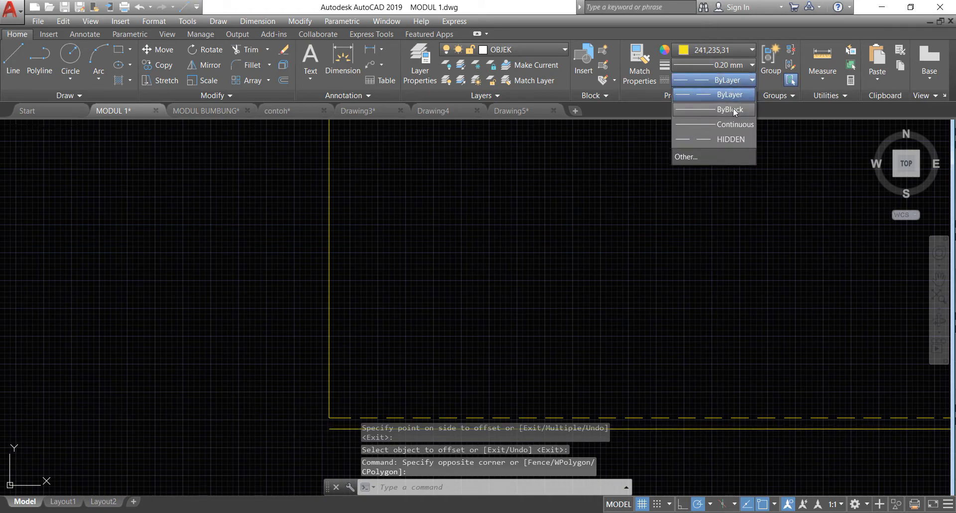
{"action": "left_click", "coordinate": [734, 109]}
{"action": "key", "text": "Escape"}
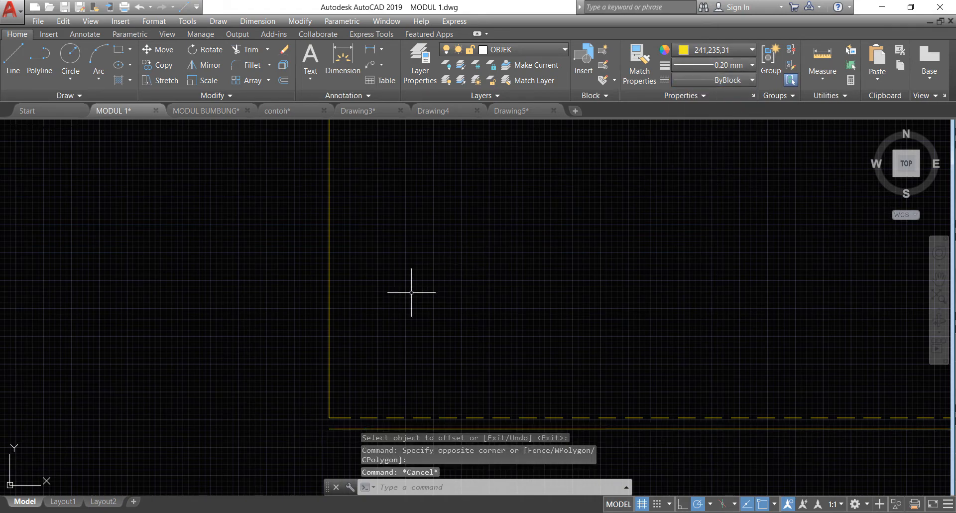
- Draw a short vertical line joining the left end of the dashed line to the solid line beneath it
{"action": "scroll", "coordinate": [356, 309], "scroll_direction": "down", "scroll_amount": 2}
{"action": "scroll", "coordinate": [356, 354], "scroll_direction": "up", "scroll_amount": 2}
{"action": "scroll", "coordinate": [354, 361], "scroll_direction": "down", "scroll_amount": 2}
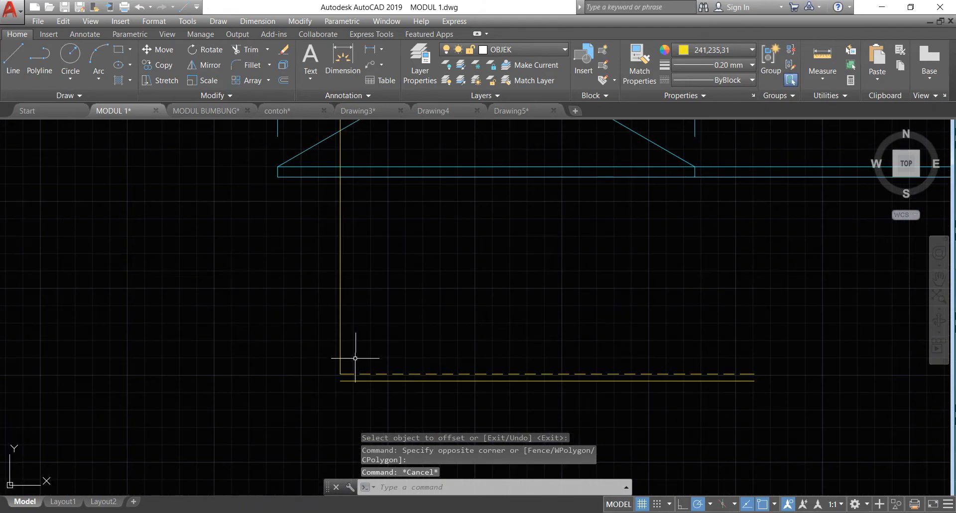
{"action": "scroll", "coordinate": [357, 359], "scroll_direction": "up", "scroll_amount": 2}
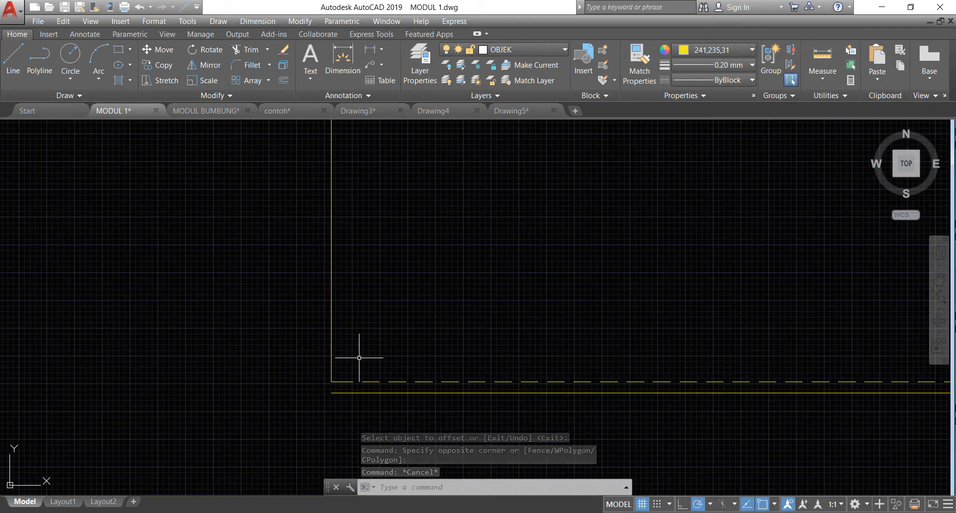
{"action": "left_click", "coordinate": [13, 59]}
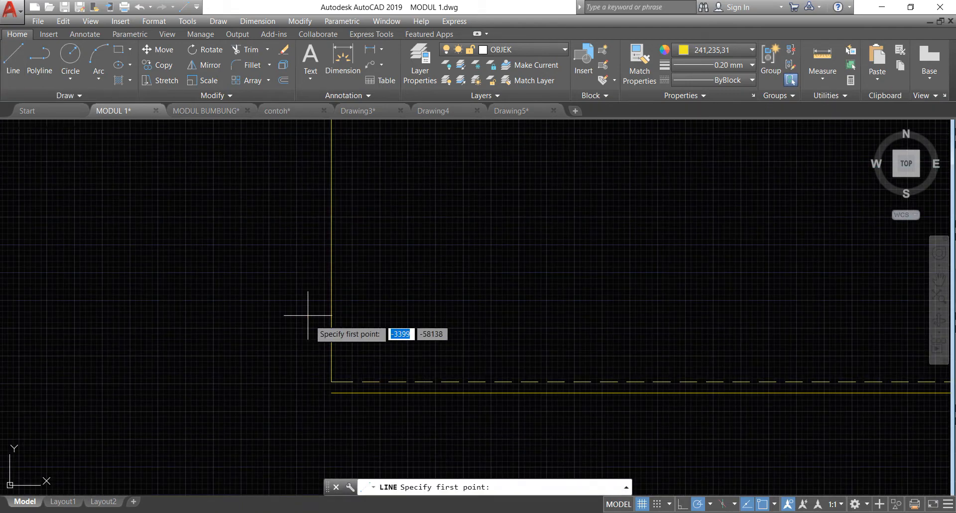
{"action": "left_click", "coordinate": [331, 381]}
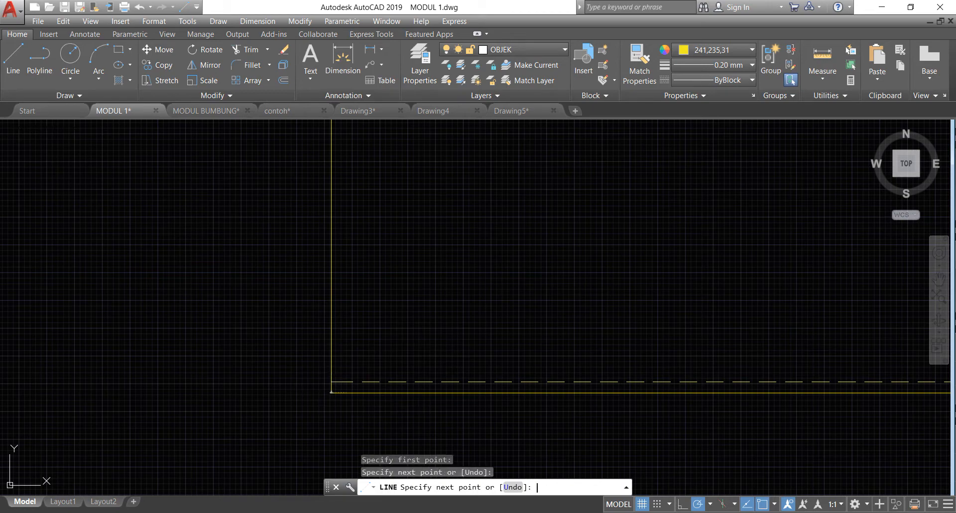
{"action": "key", "text": "Return"}
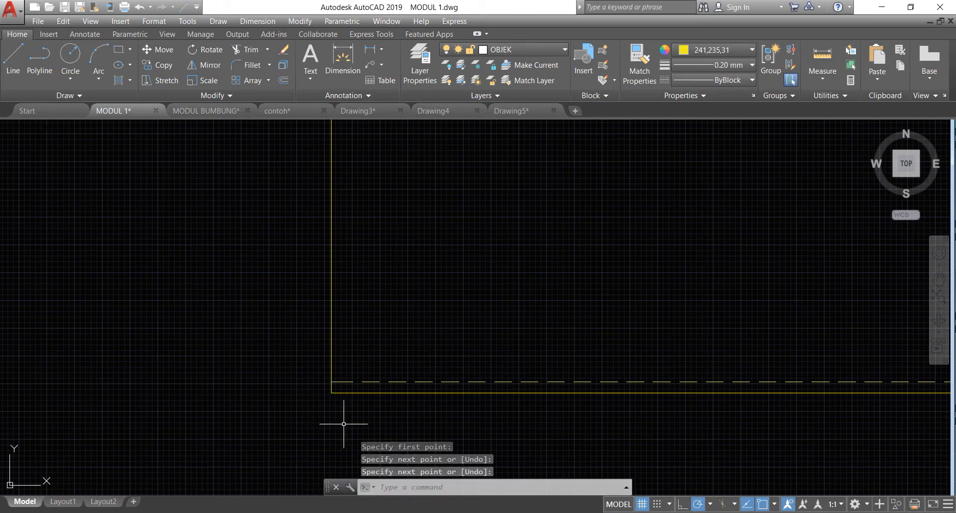
- Draw a horizontal line about 875 long leftward from the lower left corner of the wall outline
{"action": "mouse_move", "coordinate": [322, 512]}
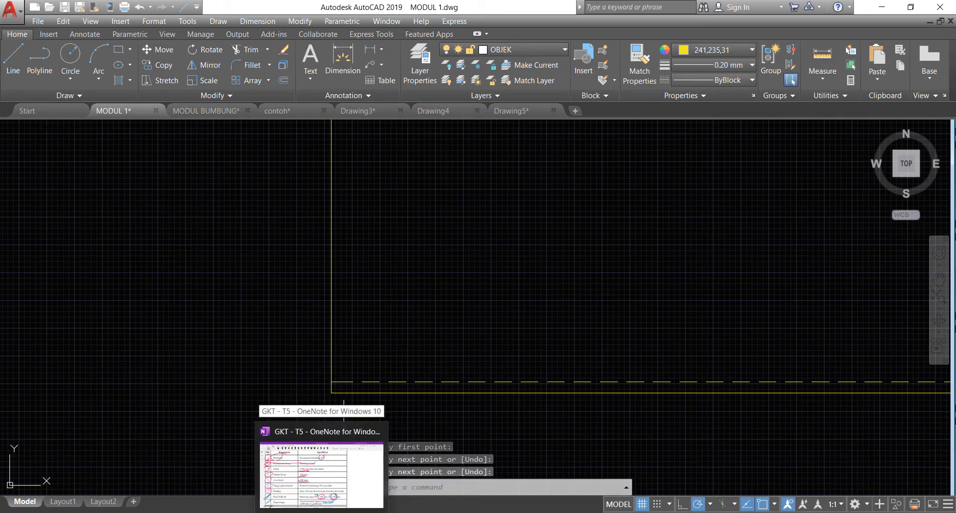
{"action": "left_click", "coordinate": [13, 62]}
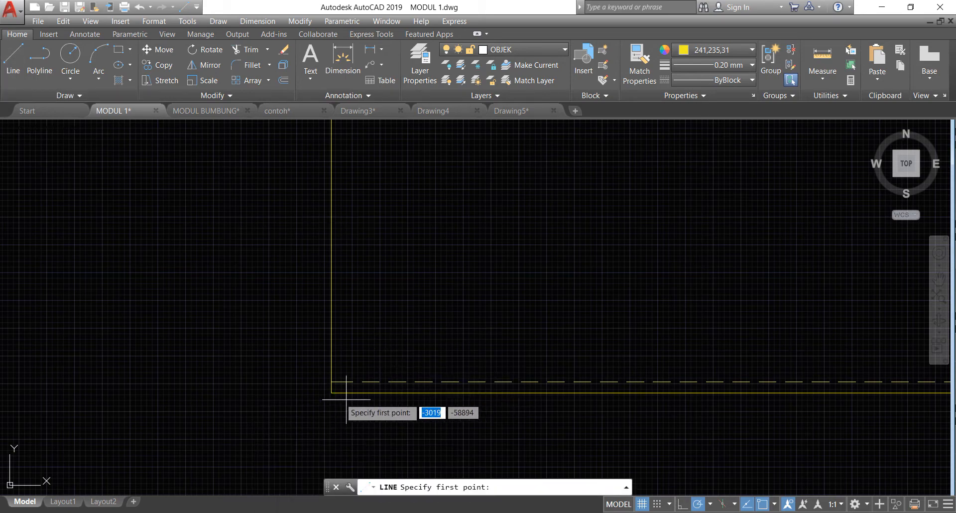
{"action": "left_click", "coordinate": [332, 392]}
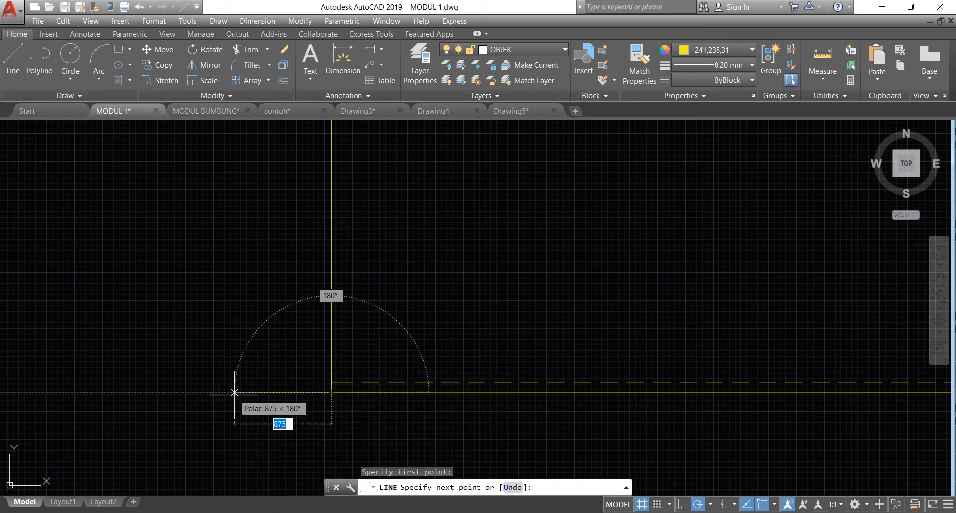
{"action": "left_click", "coordinate": [234, 393]}
{"action": "key", "text": "Return"}
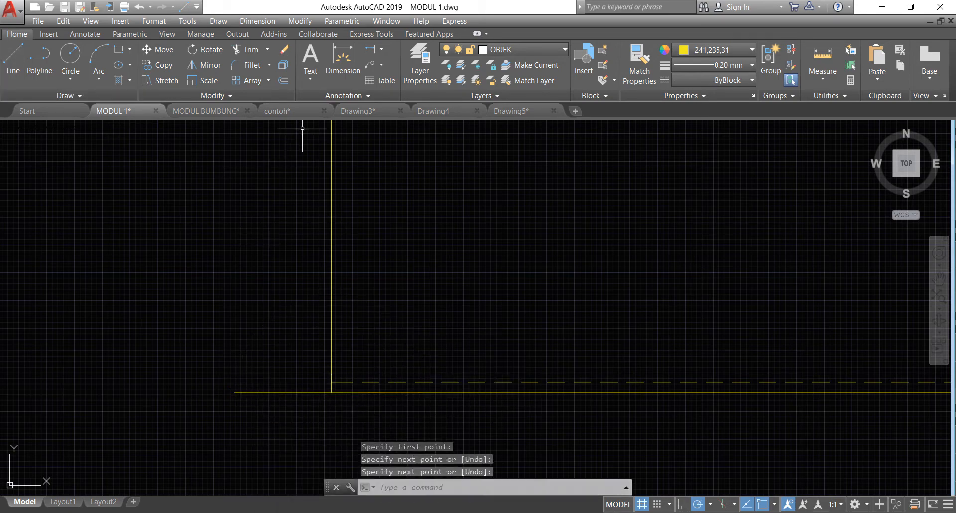
- Offset the short left line and the long solid base line 100 downward
{"action": "left_click", "coordinate": [284, 81]}
{"action": "key", "text": "Return"}
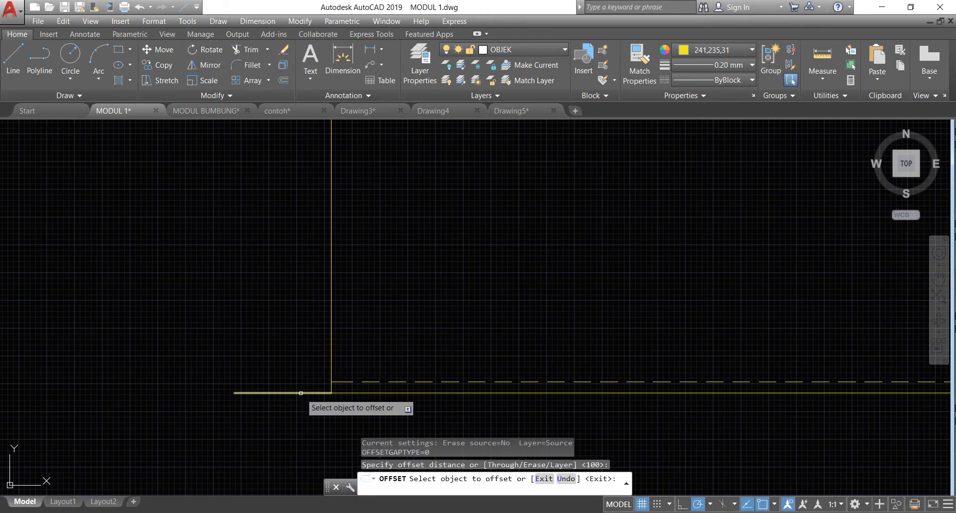
{"action": "left_click", "coordinate": [301, 393]}
{"action": "left_click", "coordinate": [329, 404]}
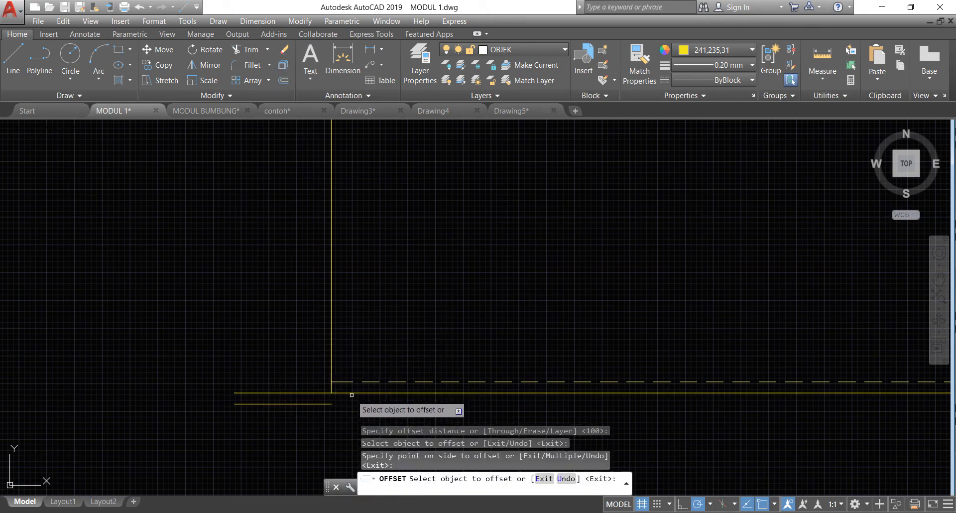
{"action": "left_click", "coordinate": [351, 393]}
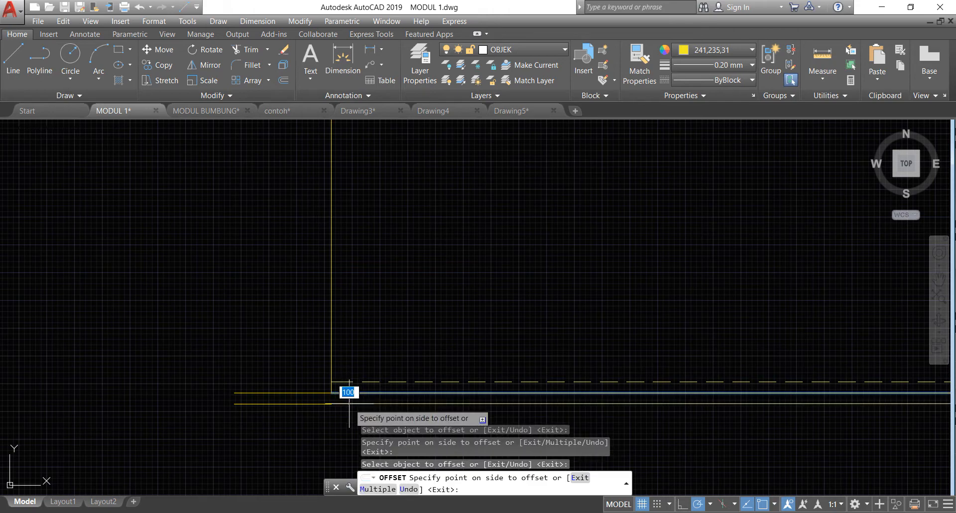
{"action": "left_click", "coordinate": [350, 385]}
{"action": "key", "text": "Escape"}
- Draw a vertical projection line from the plan's lower left apron corner down to the lower base line of the elevation
{"action": "scroll", "coordinate": [295, 207], "scroll_direction": "down", "scroll_amount": 1}
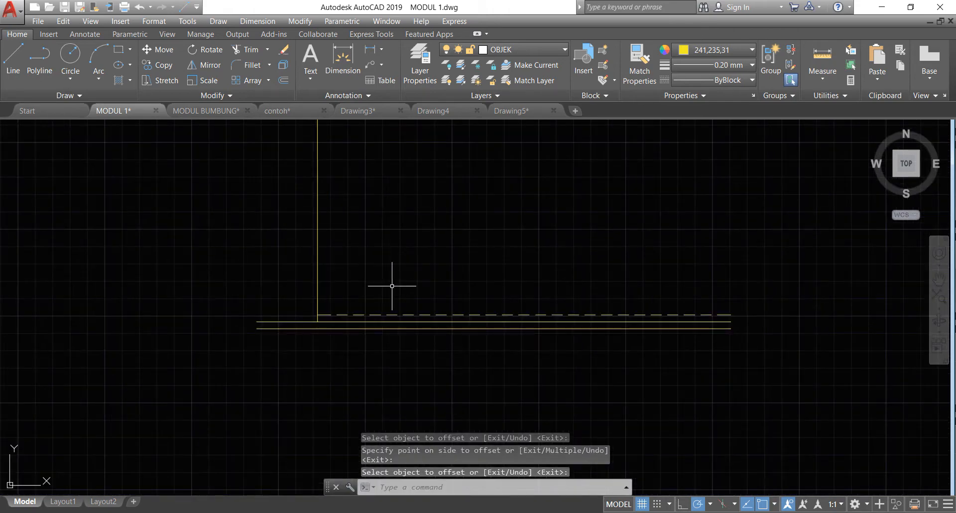
{"action": "scroll", "coordinate": [395, 314], "scroll_direction": "down", "scroll_amount": 2}
{"action": "scroll", "coordinate": [329, 299], "scroll_direction": "up", "scroll_amount": 3}
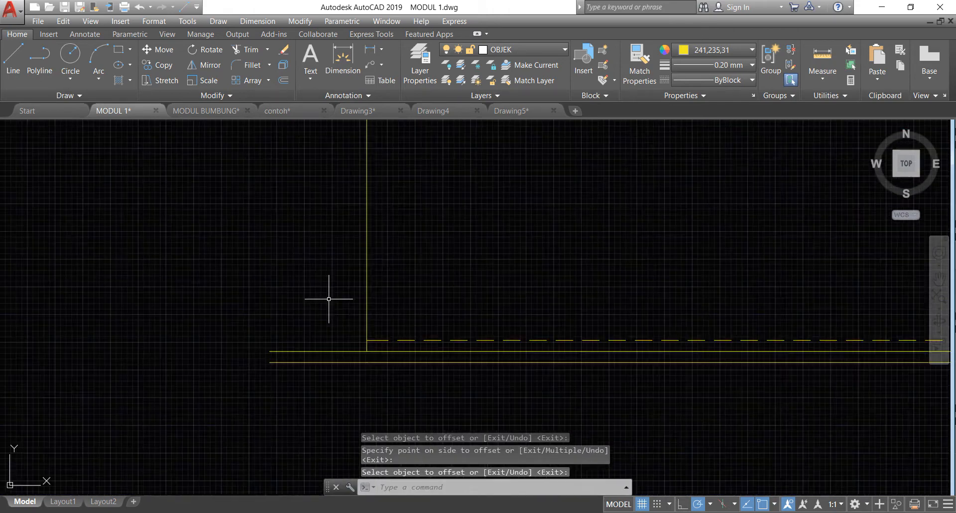
{"action": "scroll", "coordinate": [332, 353], "scroll_direction": "down", "scroll_amount": 3}
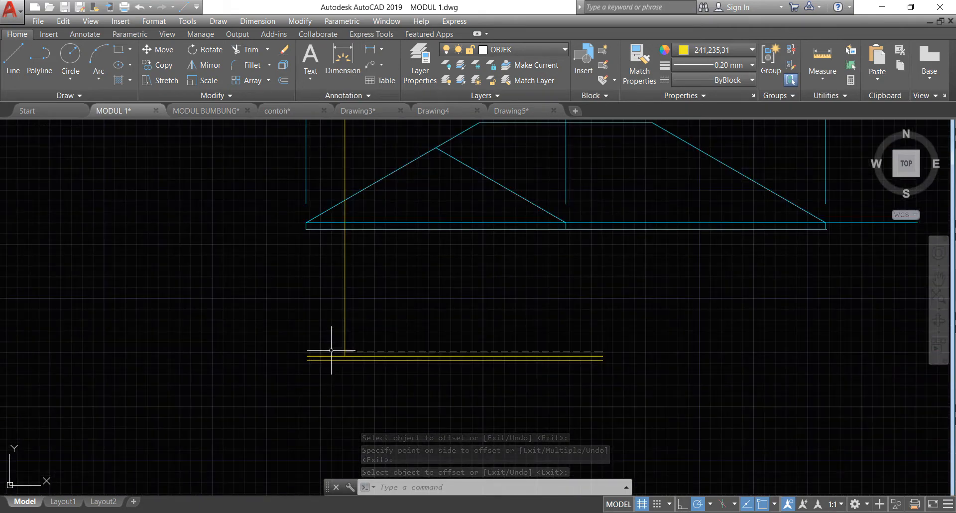
{"action": "scroll", "coordinate": [344, 348], "scroll_direction": "down", "scroll_amount": 2}
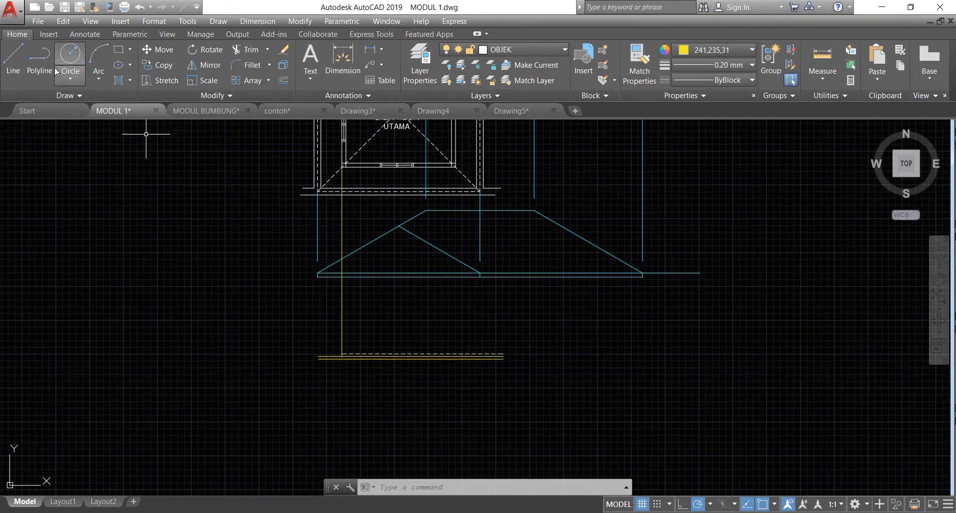
{"action": "left_click", "coordinate": [13, 60]}
{"action": "scroll", "coordinate": [319, 194], "scroll_direction": "up", "scroll_amount": 4}
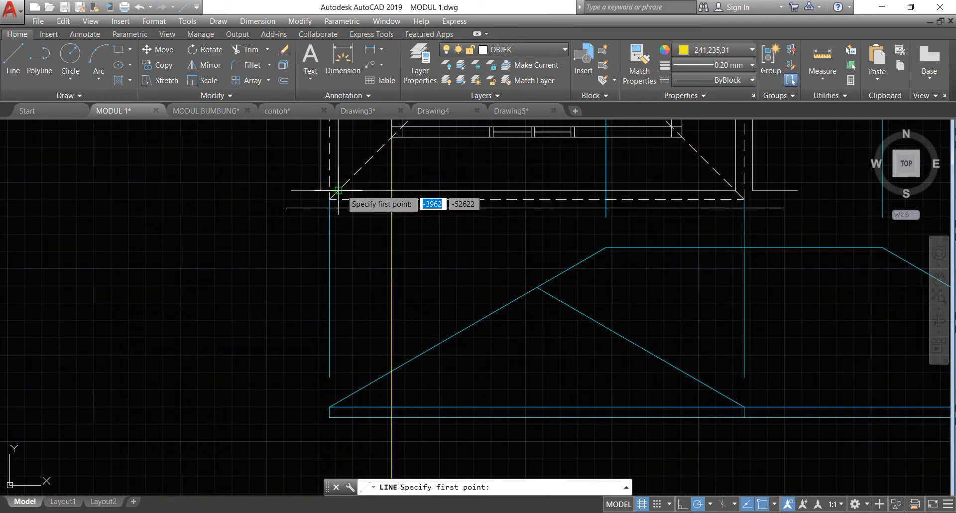
{"action": "left_click", "coordinate": [338, 190]}
{"action": "scroll", "coordinate": [338, 190], "scroll_direction": "down", "scroll_amount": 4}
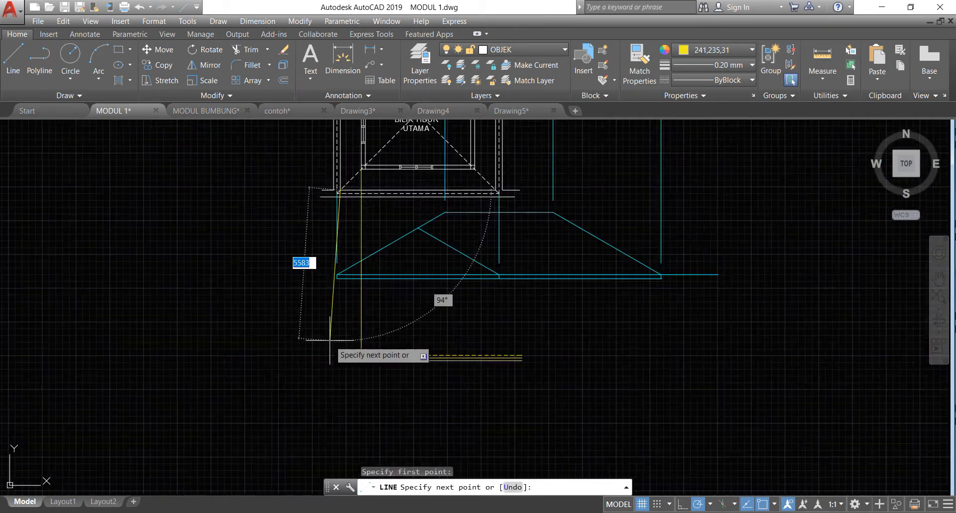
{"action": "scroll", "coordinate": [328, 340], "scroll_direction": "up", "scroll_amount": 4}
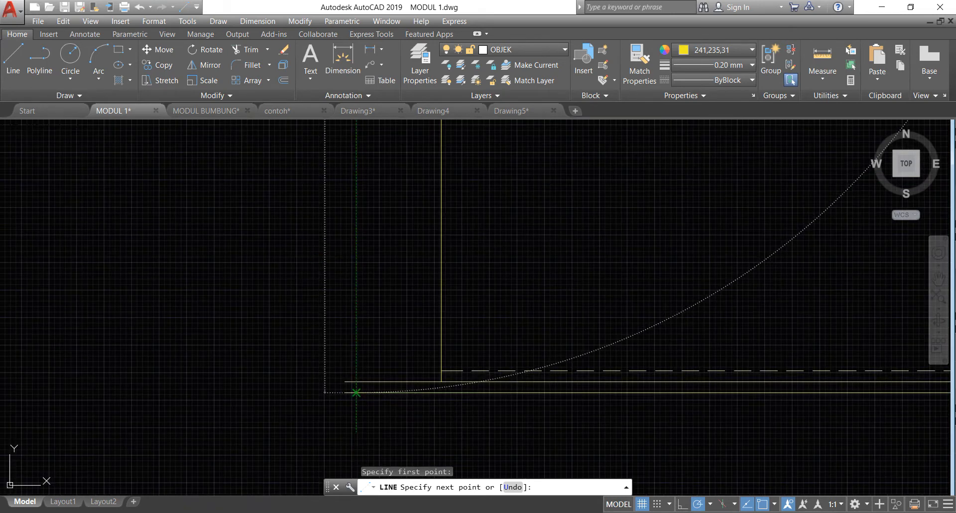
{"action": "left_click", "coordinate": [356, 393]}
{"action": "key", "text": "Return"}
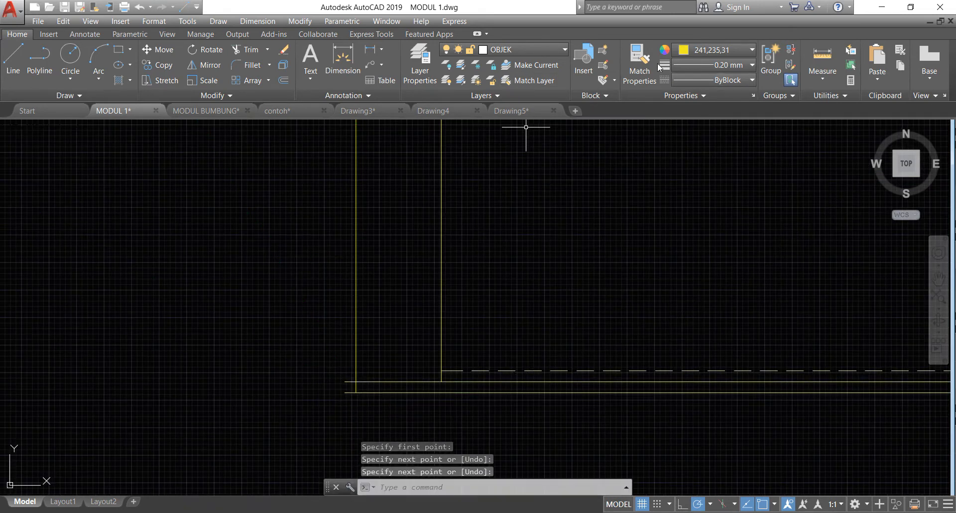
- Set the current colour to ByLayer and draw a short vertical line between the two base lines at the apron's projected left edge
{"action": "left_click", "coordinate": [675, 52]}
{"action": "left_click", "coordinate": [736, 69]}
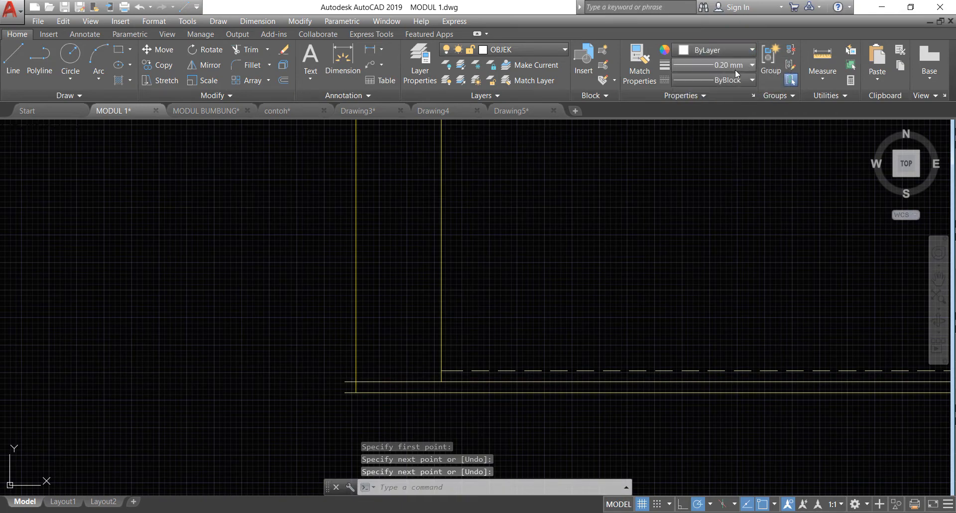
{"action": "left_click", "coordinate": [14, 65]}
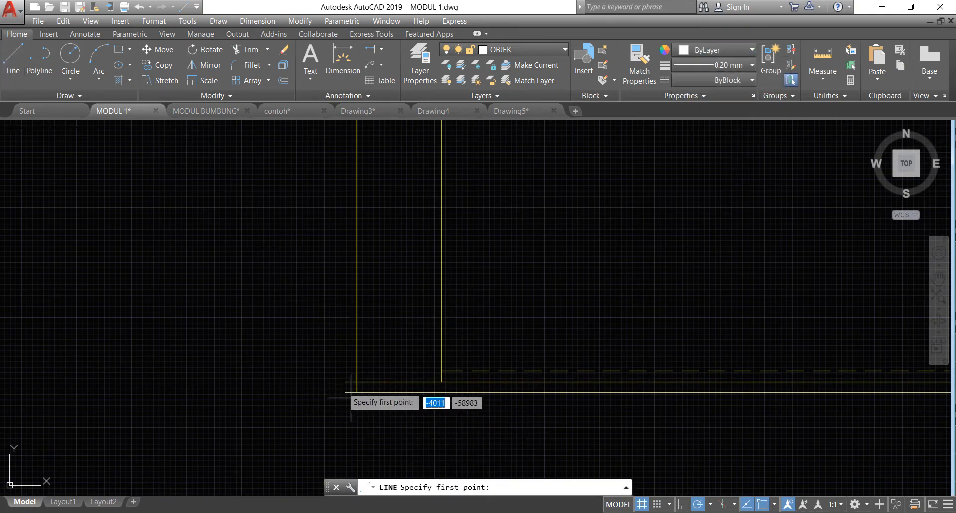
{"action": "left_click", "coordinate": [356, 381]}
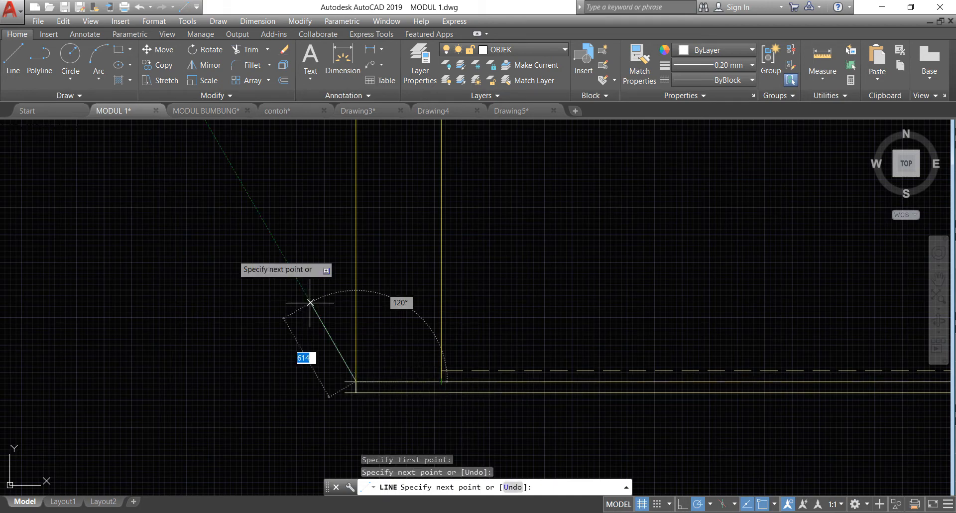
{"action": "key", "text": "Escape"}
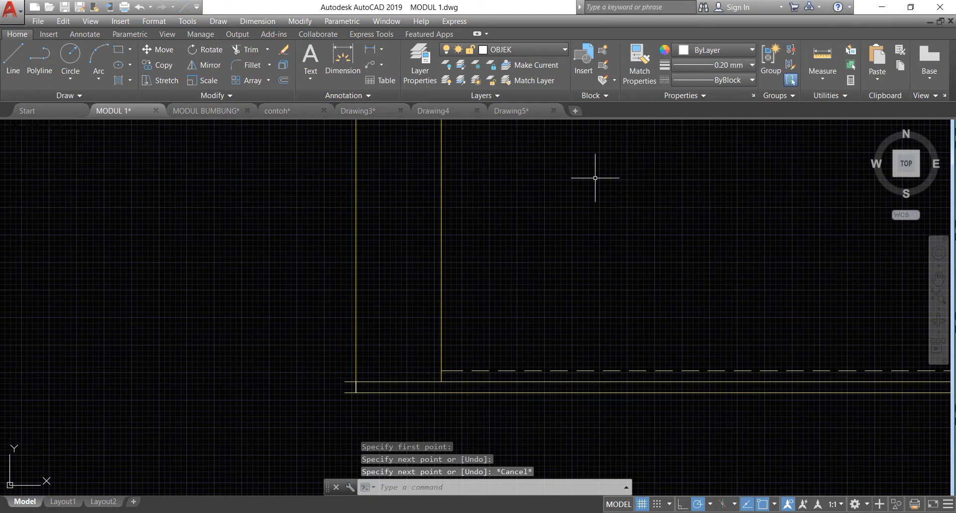
- Set the lineweight to 0.30 mm and trace the apron's left edge, its top to the wall, and the wall up to the roof's underside
{"action": "left_click", "coordinate": [728, 66]}
{"action": "left_click", "coordinate": [734, 109]}
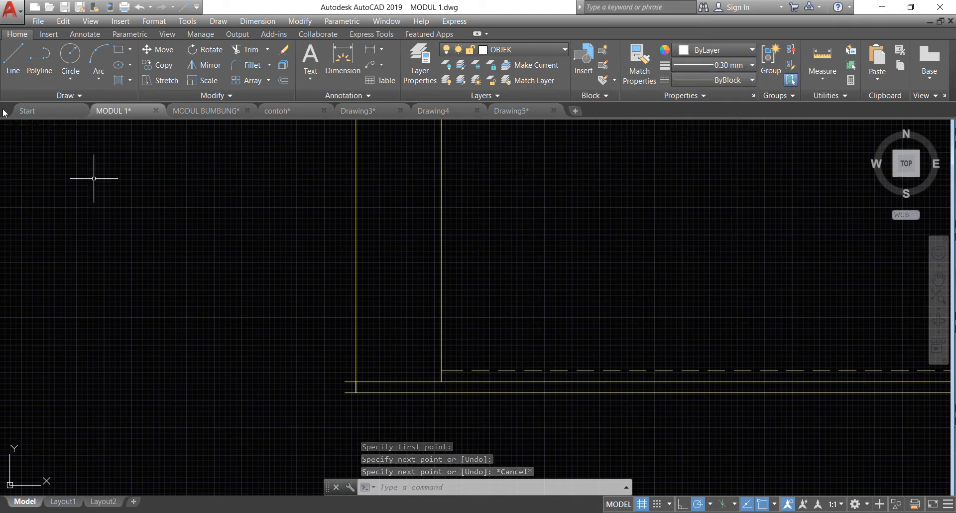
{"action": "key", "text": "Return"}
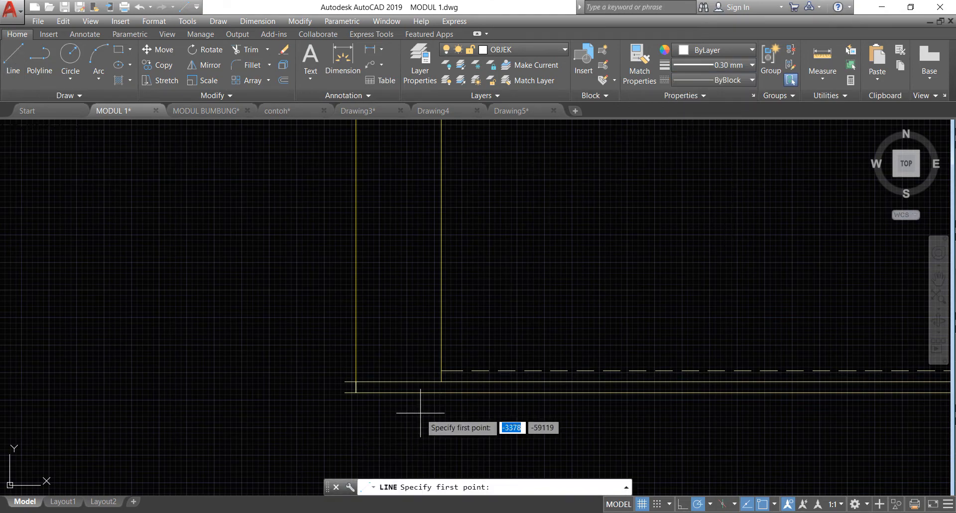
{"action": "left_click", "coordinate": [356, 392]}
{"action": "left_click", "coordinate": [356, 382]}
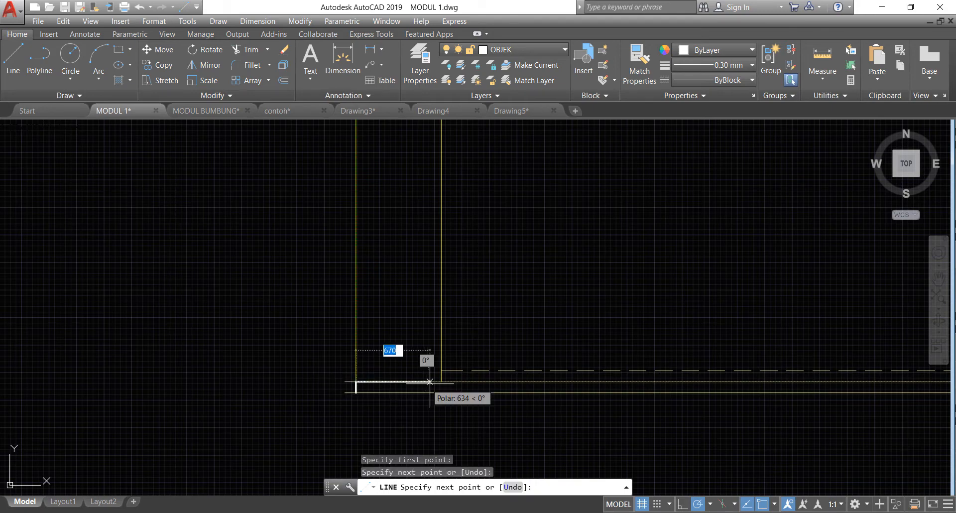
{"action": "left_click", "coordinate": [441, 382]}
{"action": "scroll", "coordinate": [430, 391], "scroll_direction": "down", "scroll_amount": 2}
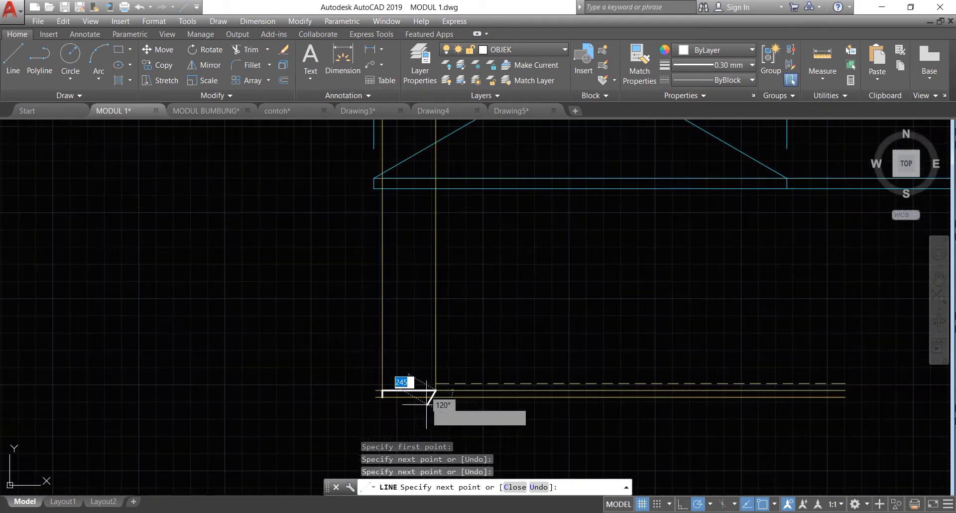
{"action": "left_click", "coordinate": [436, 189]}
{"action": "key", "text": "Return"}
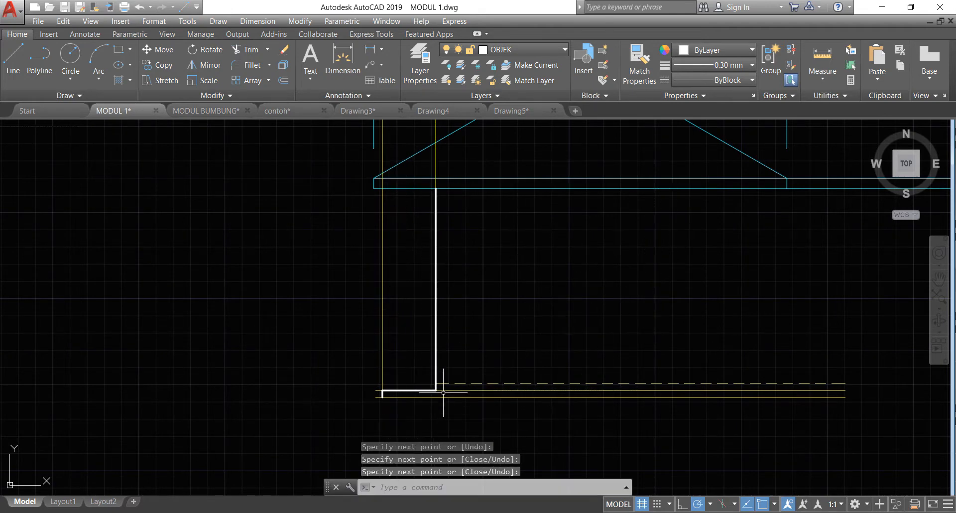
- Draw a horizontal line from the foot of the left wall rightward along the upper base line, well past the roof's right end
{"action": "key", "text": "Return"}
{"action": "left_click", "coordinate": [435, 391]}
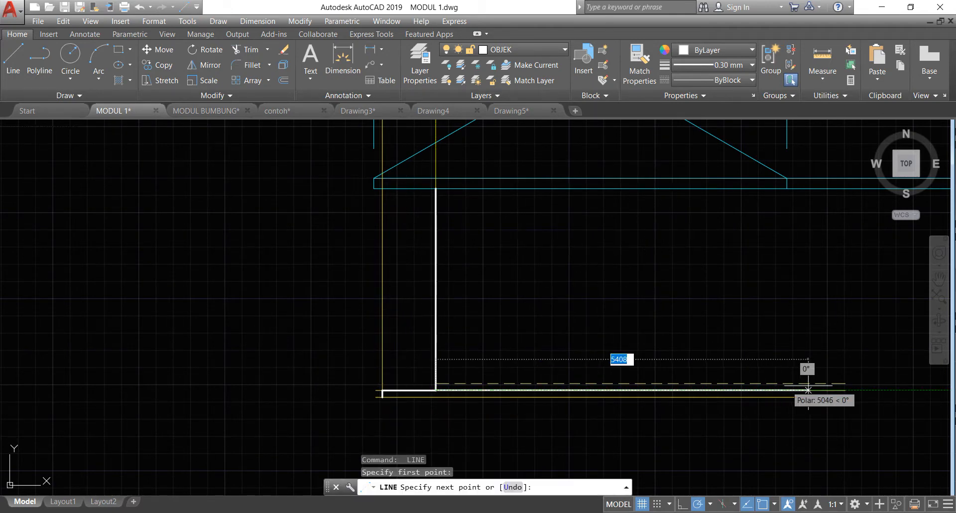
{"action": "scroll", "coordinate": [567, 386], "scroll_direction": "down", "scroll_amount": 1}
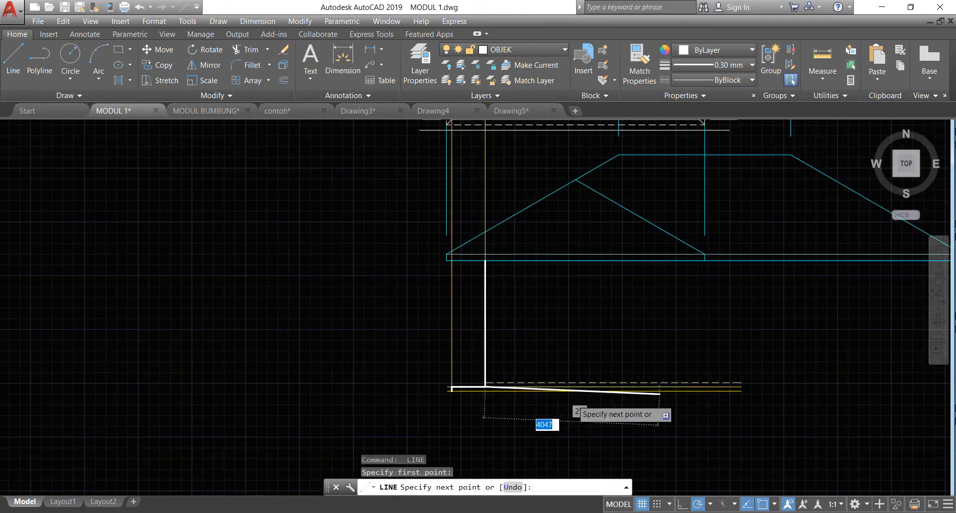
{"action": "scroll", "coordinate": [577, 396], "scroll_direction": "down", "scroll_amount": 2}
{"action": "left_click", "coordinate": [819, 393]}
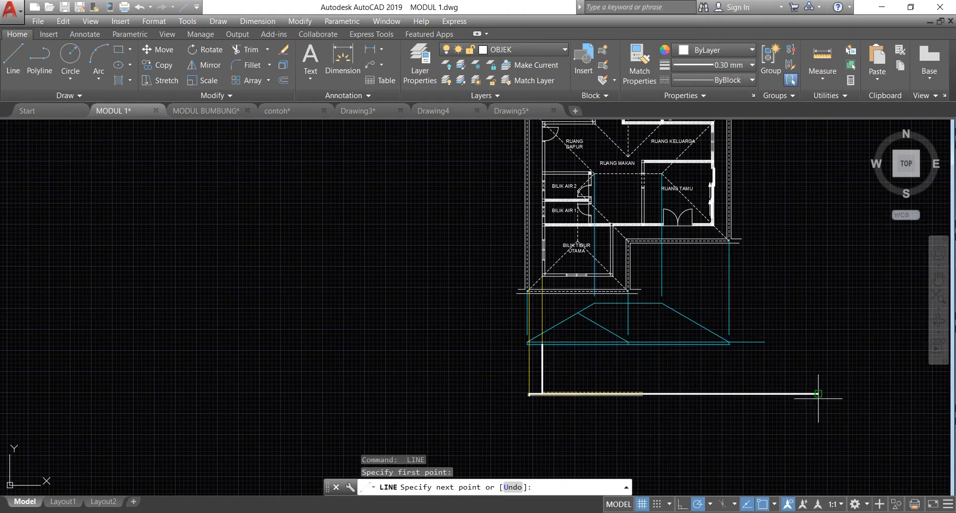
{"action": "scroll", "coordinate": [817, 393], "scroll_direction": "up", "scroll_amount": 3}
{"action": "key", "text": "Return"}
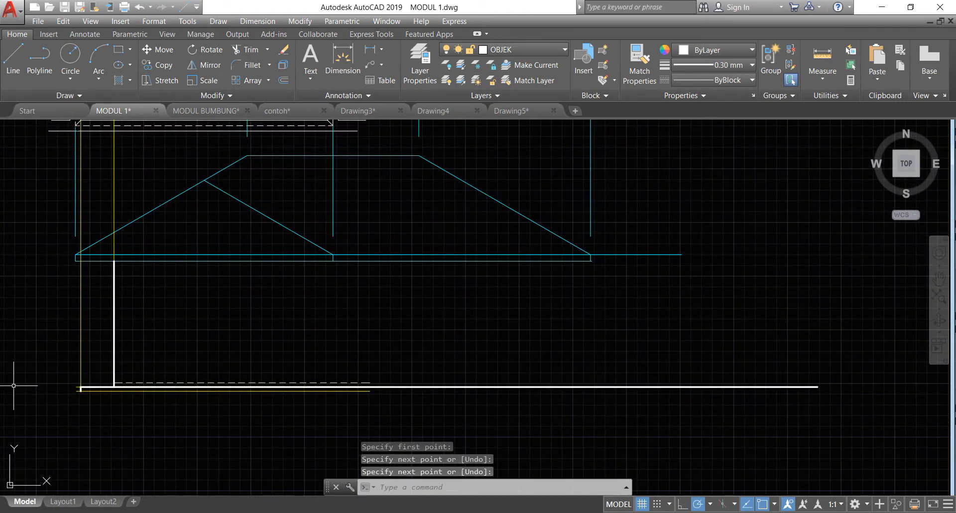
- Draw a second horizontal line from the apron's lower left corner rightward, ending slightly short of the line above it
{"action": "scroll", "coordinate": [56, 388], "scroll_direction": "up", "scroll_amount": 5}
{"action": "key", "text": "Return"}
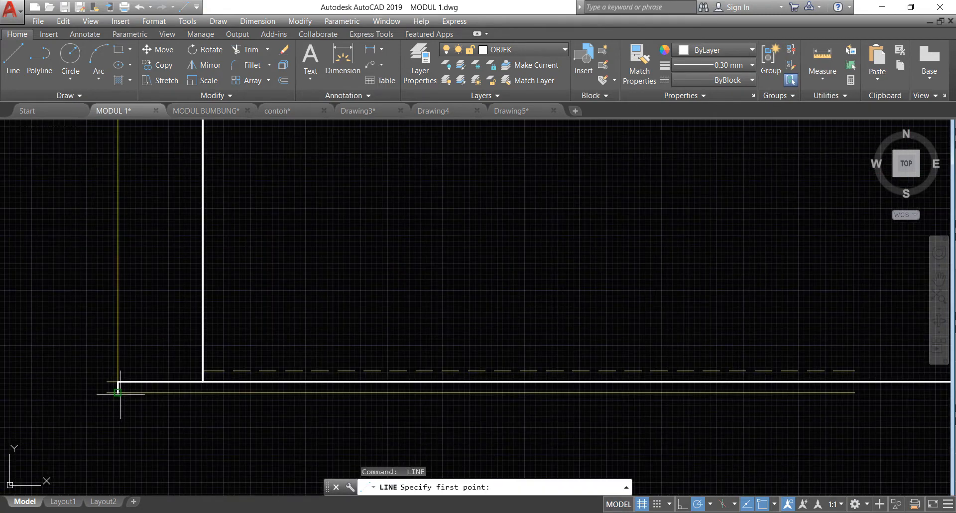
{"action": "left_click", "coordinate": [117, 392]}
{"action": "scroll", "coordinate": [118, 393], "scroll_direction": "down", "scroll_amount": 2}
{"action": "scroll", "coordinate": [109, 399], "scroll_direction": "up", "scroll_amount": 1}
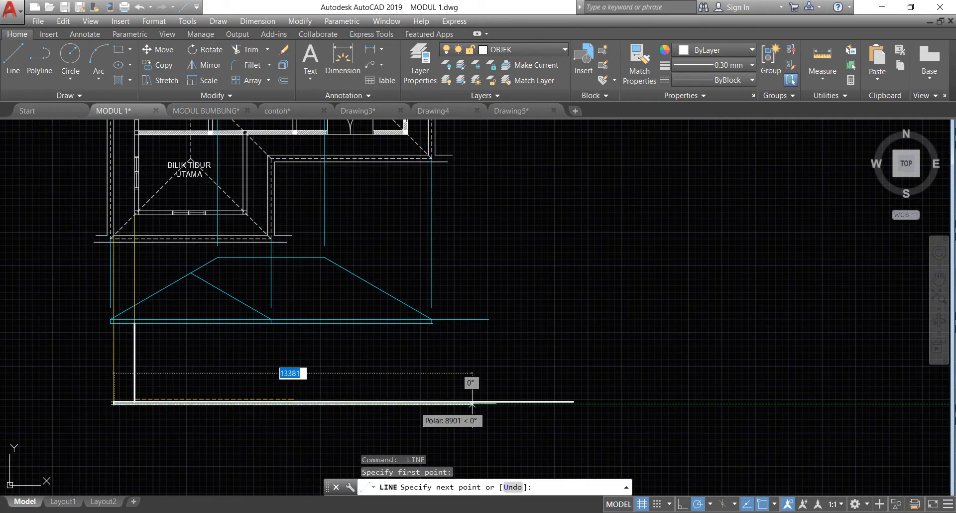
{"action": "left_click", "coordinate": [554, 403]}
{"action": "key", "text": "Return"}
{"action": "scroll", "coordinate": [117, 397], "scroll_direction": "up", "scroll_amount": 4}
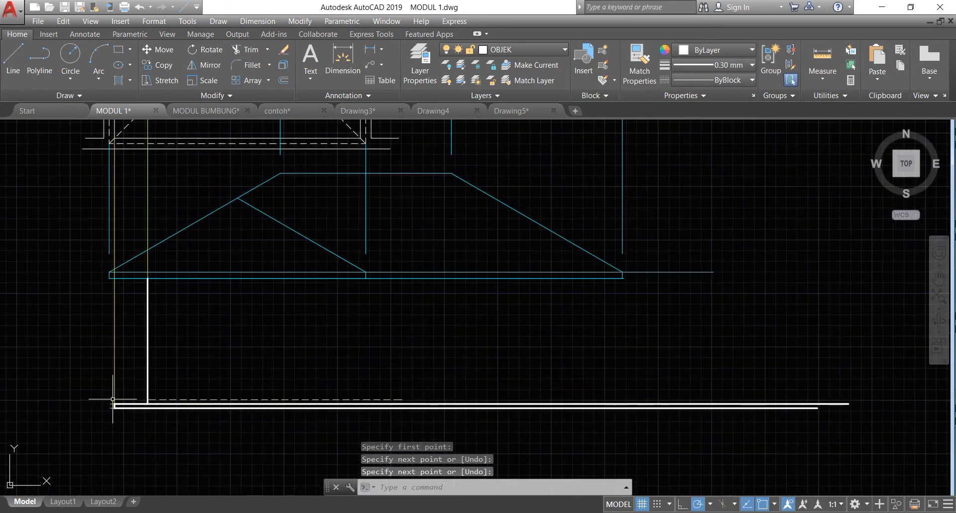
- Draw a vertical line from the lower right wall corner of BILIK TIDUR UTAMA to the roof's underside and on to the apron's top line
{"action": "scroll", "coordinate": [143, 417], "scroll_direction": "down", "scroll_amount": 2}
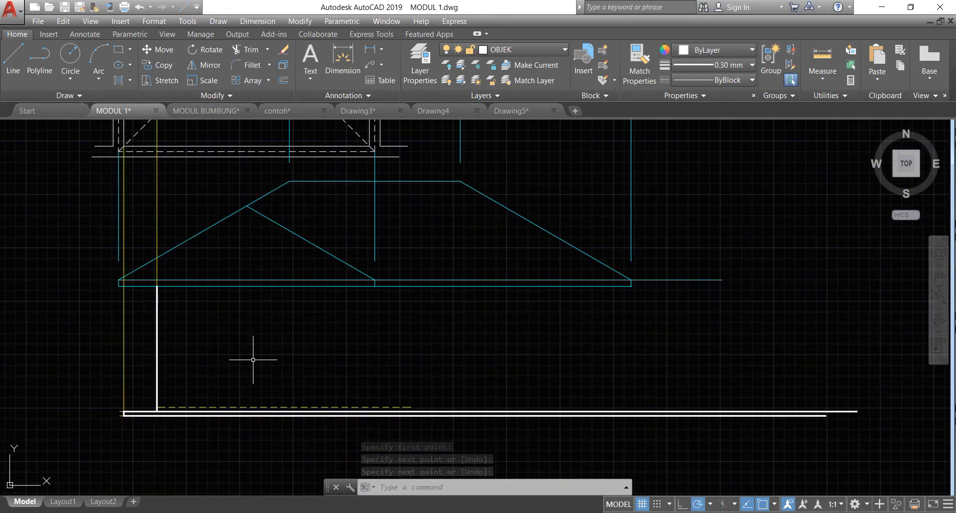
{"action": "scroll", "coordinate": [112, 353], "scroll_direction": "up", "scroll_amount": 2}
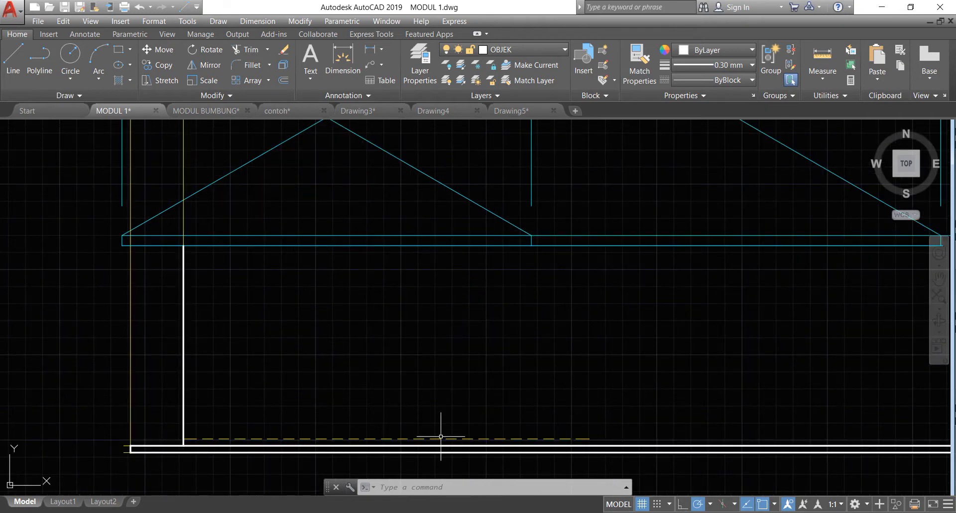
{"action": "scroll", "coordinate": [441, 437], "scroll_direction": "down", "scroll_amount": 4}
{"action": "scroll", "coordinate": [451, 264], "scroll_direction": "up", "scroll_amount": 4}
{"action": "type", "text": "l"}
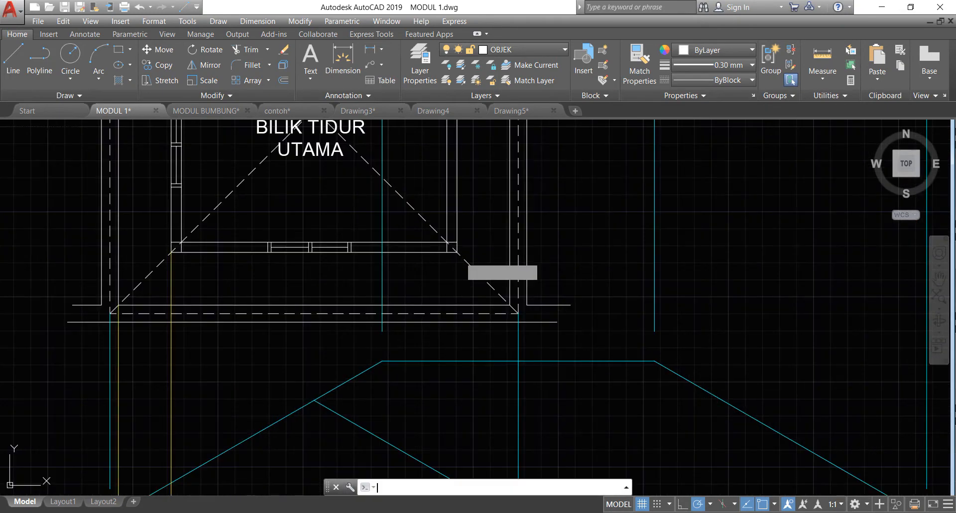
{"action": "key", "text": "Return"}
{"action": "left_click", "coordinate": [456, 251]}
{"action": "scroll", "coordinate": [448, 267], "scroll_direction": "down", "scroll_amount": 4}
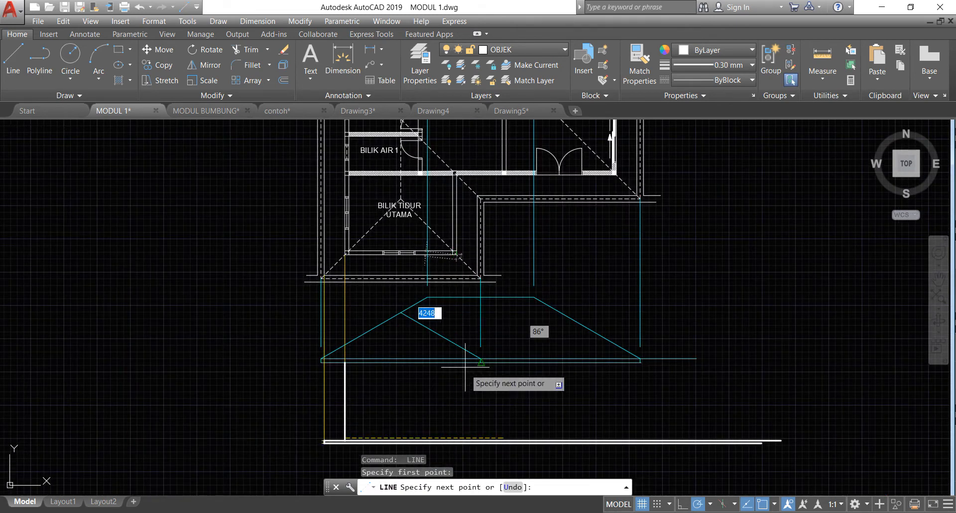
{"action": "scroll", "coordinate": [471, 371], "scroll_direction": "up", "scroll_amount": 3}
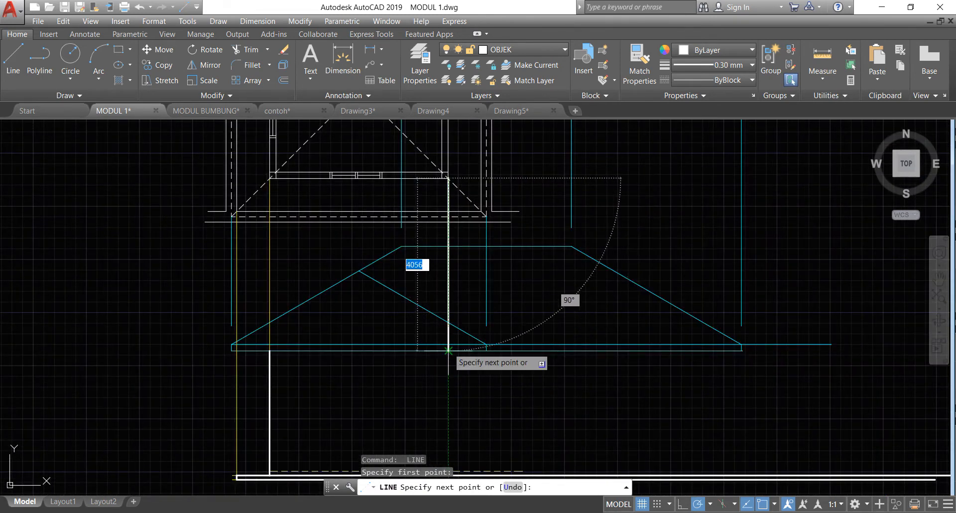
{"action": "scroll", "coordinate": [449, 353], "scroll_direction": "down", "scroll_amount": 2}
{"action": "scroll", "coordinate": [451, 416], "scroll_direction": "up", "scroll_amount": 2}
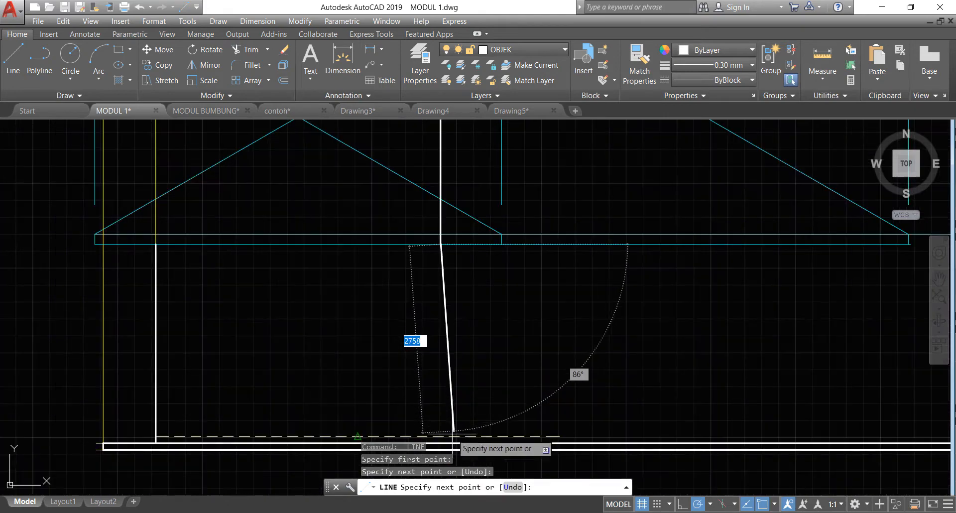
{"action": "left_click", "coordinate": [440, 442]}
{"action": "key", "text": "Return"}
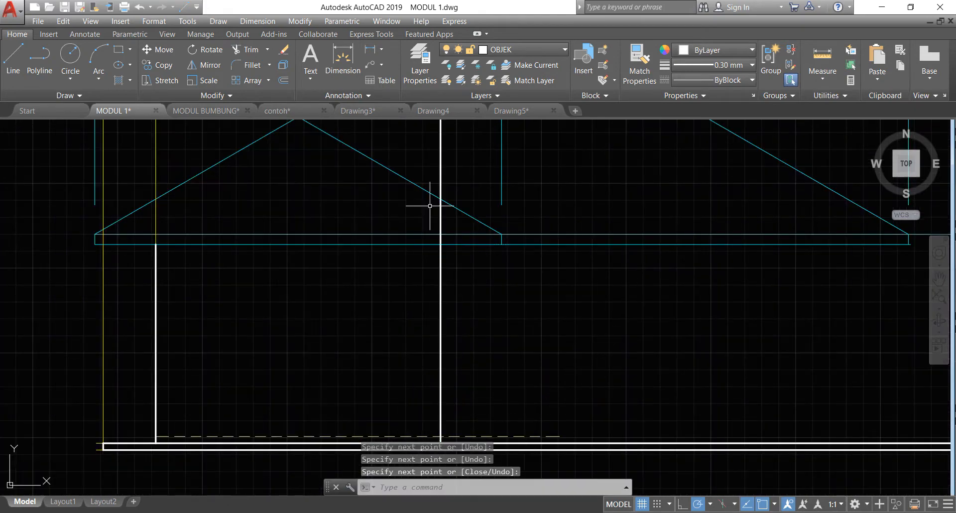
- Delete the segment of the right wall projection above the roof's underside
{"action": "left_click", "coordinate": [454, 173]}
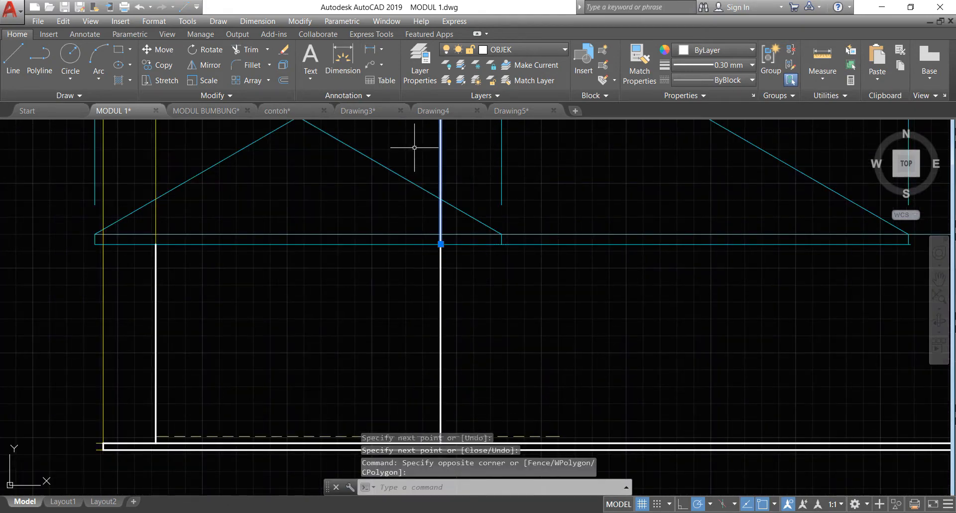
{"action": "key", "text": "Delete"}
{"action": "scroll", "coordinate": [383, 301], "scroll_direction": "down", "scroll_amount": 4}
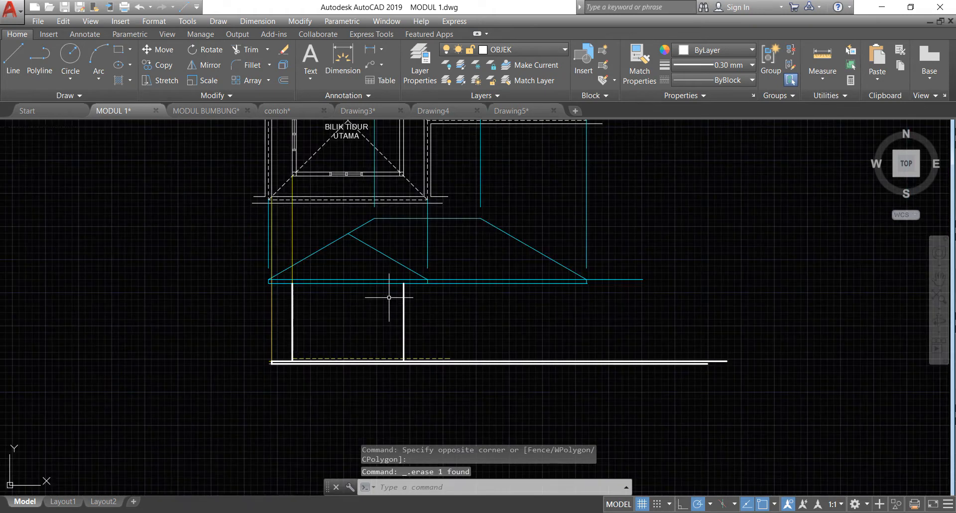
- Draw a vertical line from the apron's lower right corner below BILIK TIDUR UTAMA to the elevation apron's top line and on to its bottom line
{"action": "scroll", "coordinate": [417, 220], "scroll_direction": "up", "scroll_amount": 3}
{"action": "left_click", "coordinate": [9, 59]}
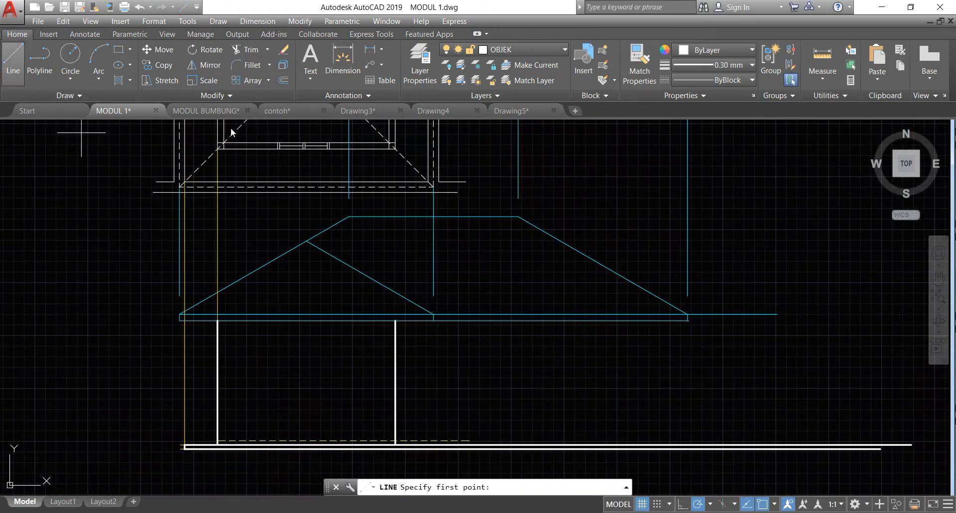
{"action": "scroll", "coordinate": [419, 175], "scroll_direction": "up", "scroll_amount": 4}
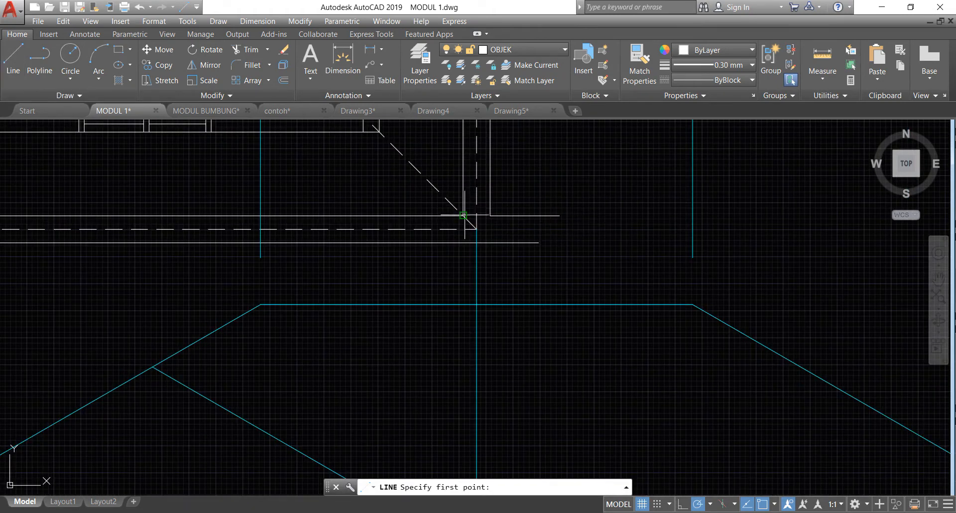
{"action": "left_click", "coordinate": [463, 215]}
{"action": "scroll", "coordinate": [427, 214], "scroll_direction": "down", "scroll_amount": 5}
{"action": "scroll", "coordinate": [431, 284], "scroll_direction": "up", "scroll_amount": 5}
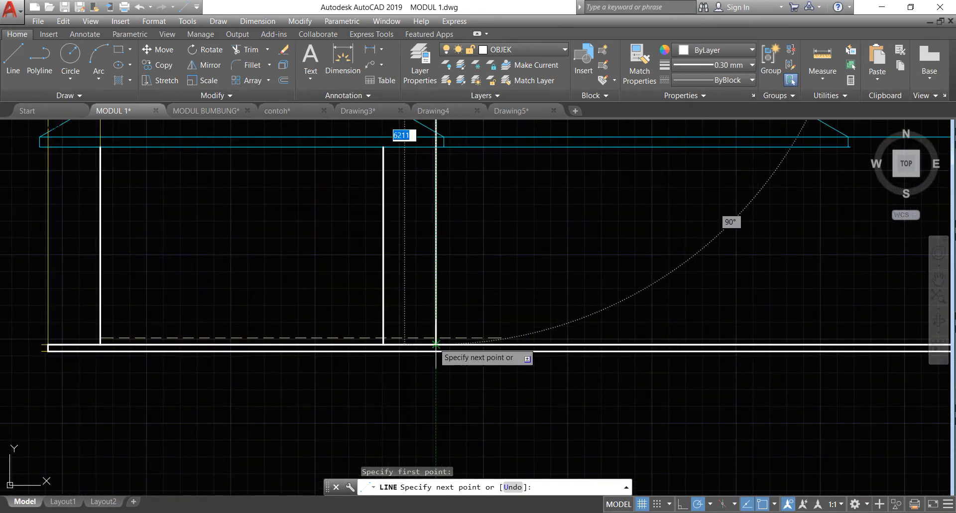
{"action": "left_click", "coordinate": [436, 343]}
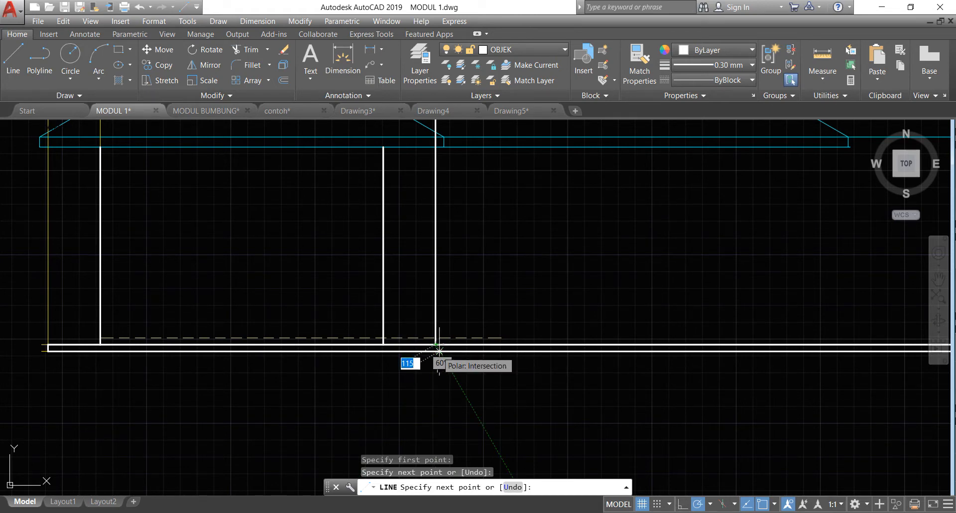
{"action": "left_click", "coordinate": [436, 348]}
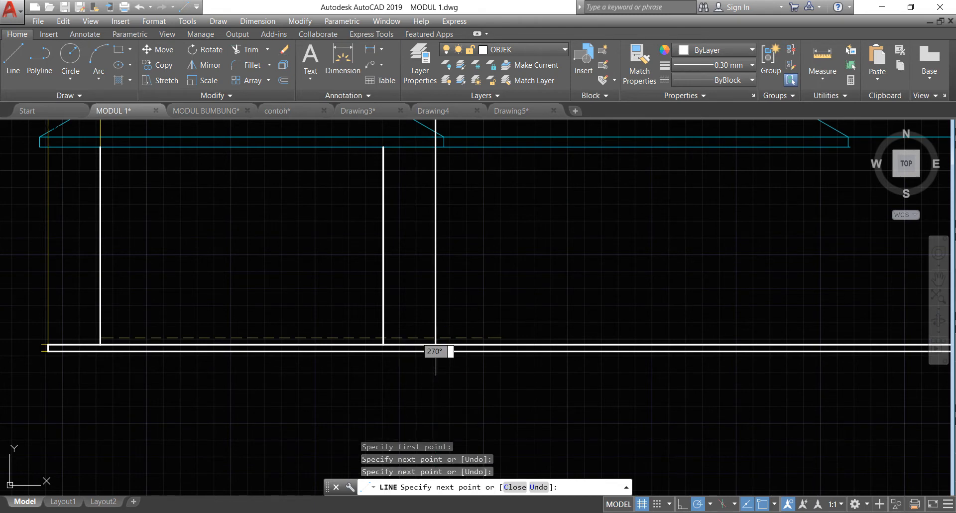
{"action": "key", "text": "Return"}
- Delete the long projection segment above the apron's top line, keeping the short edge mark inside the apron
{"action": "left_click", "coordinate": [457, 287]}
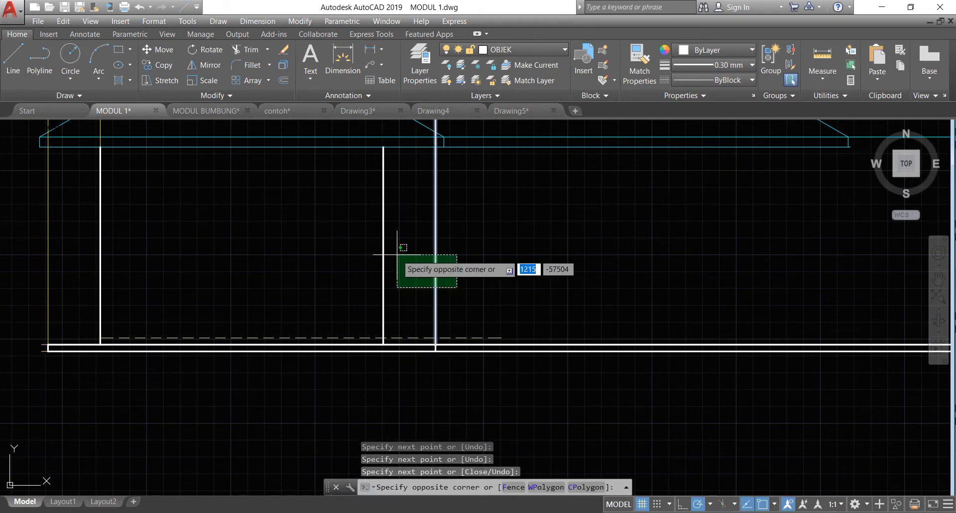
{"action": "left_click", "coordinate": [397, 255]}
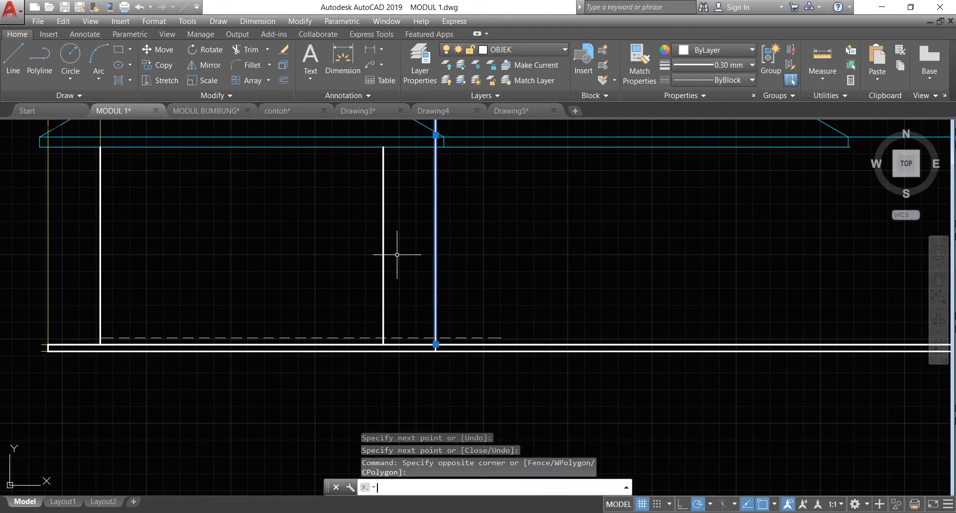
{"action": "key", "text": "Escape"}
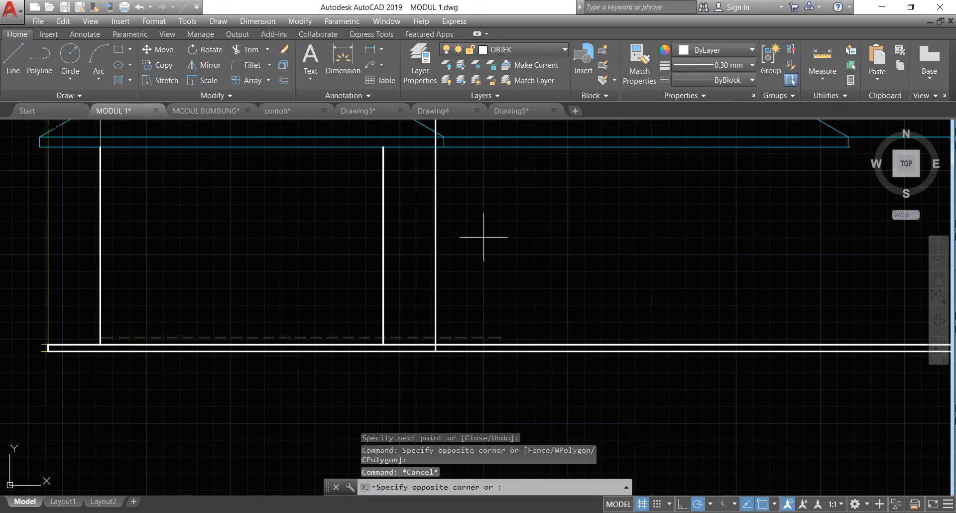
{"action": "left_click", "coordinate": [435, 202]}
{"action": "key", "text": "Delete"}
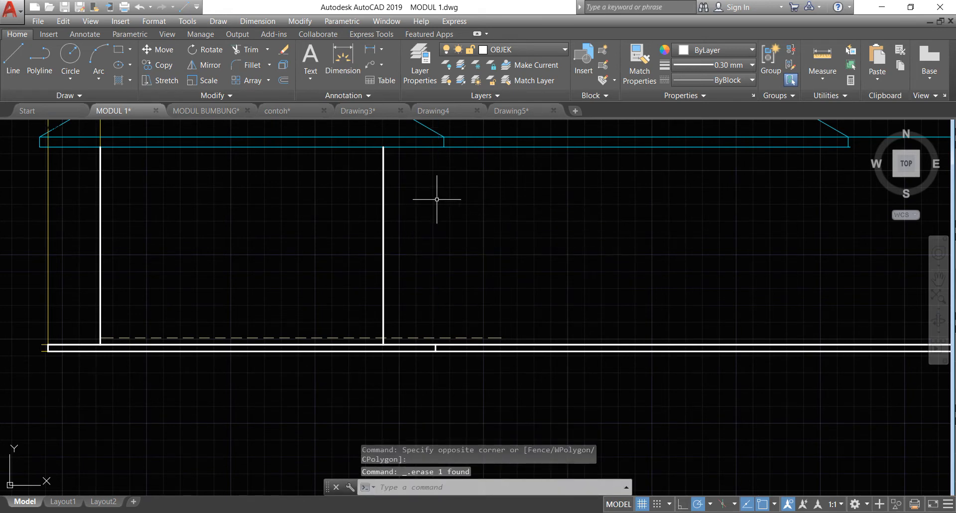
- Draw a vertical line from the plan apron's lower right corner below RUANG TAMU to the elevation apron's top line and on to its bottom line
{"action": "scroll", "coordinate": [450, 275], "scroll_direction": "down", "scroll_amount": 4}
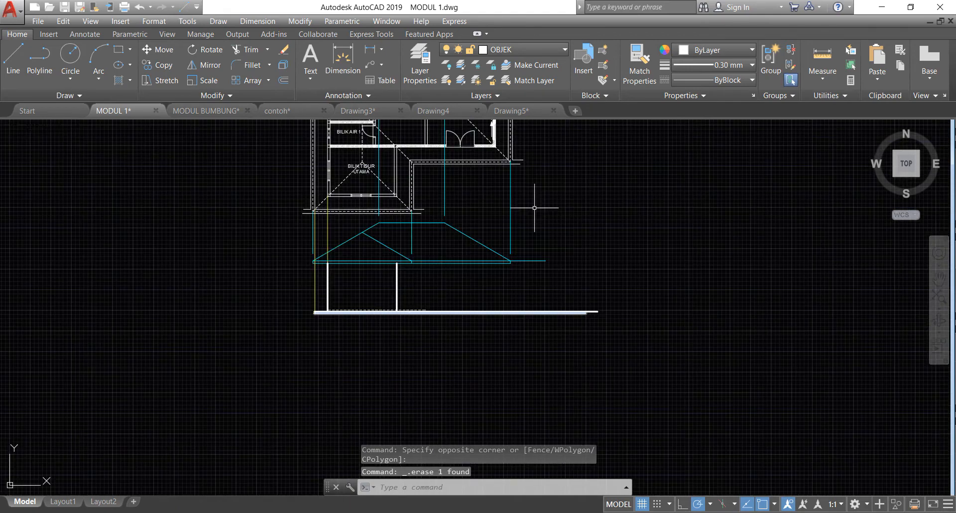
{"action": "scroll", "coordinate": [536, 144], "scroll_direction": "up", "scroll_amount": 5}
{"action": "left_click", "coordinate": [13, 60]}
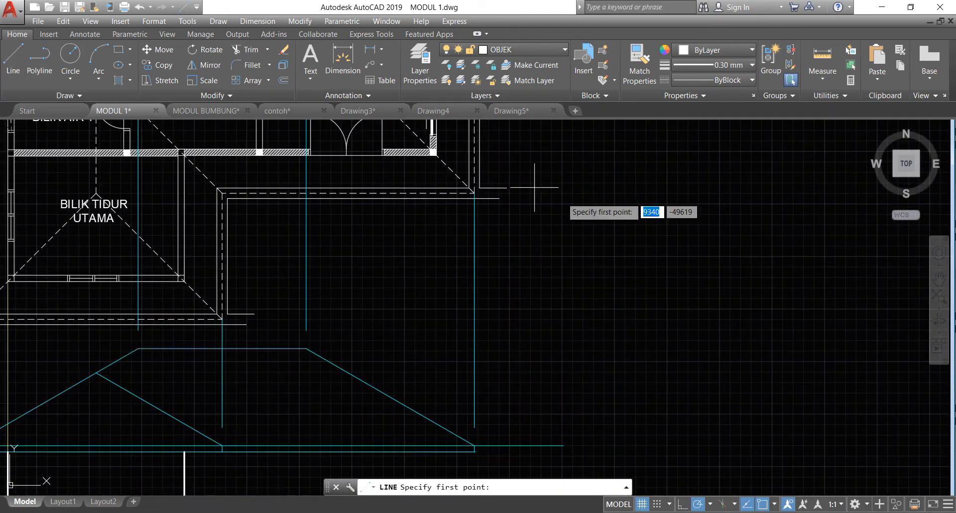
{"action": "scroll", "coordinate": [499, 199], "scroll_direction": "up", "scroll_amount": 3}
{"action": "left_click", "coordinate": [358, 170]}
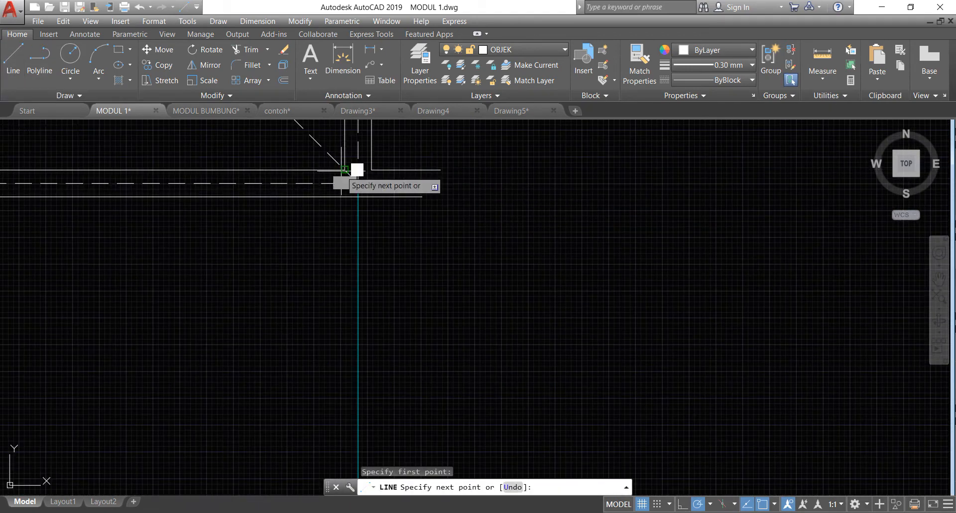
{"action": "scroll", "coordinate": [397, 176], "scroll_direction": "down", "scroll_amount": 3}
{"action": "scroll", "coordinate": [349, 384], "scroll_direction": "down", "scroll_amount": 3}
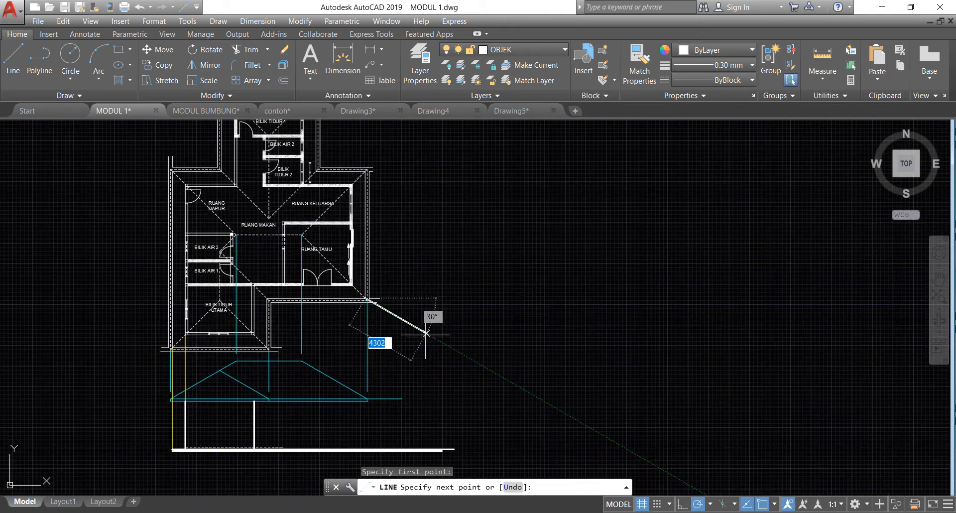
{"action": "scroll", "coordinate": [351, 466], "scroll_direction": "up", "scroll_amount": 2}
{"action": "scroll", "coordinate": [351, 466], "scroll_direction": "up", "scroll_amount": 6}
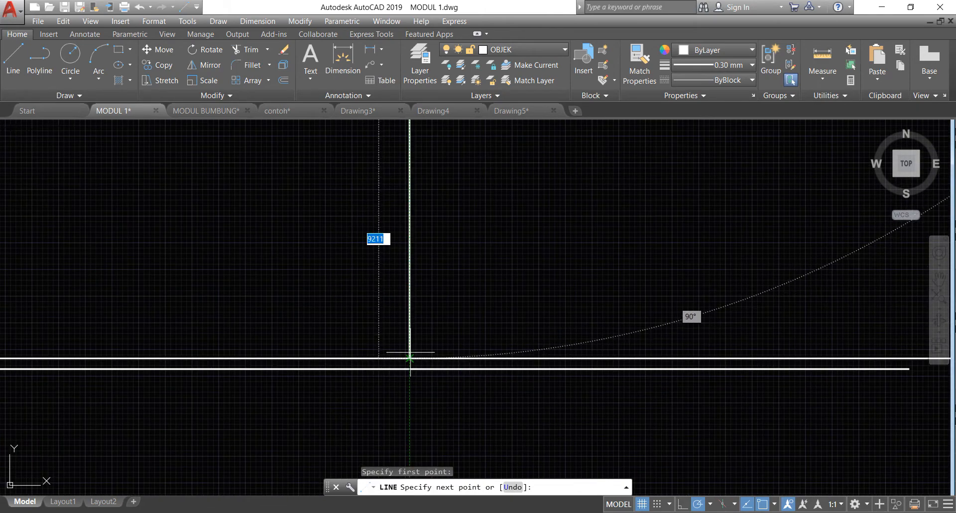
{"action": "left_click", "coordinate": [410, 369]}
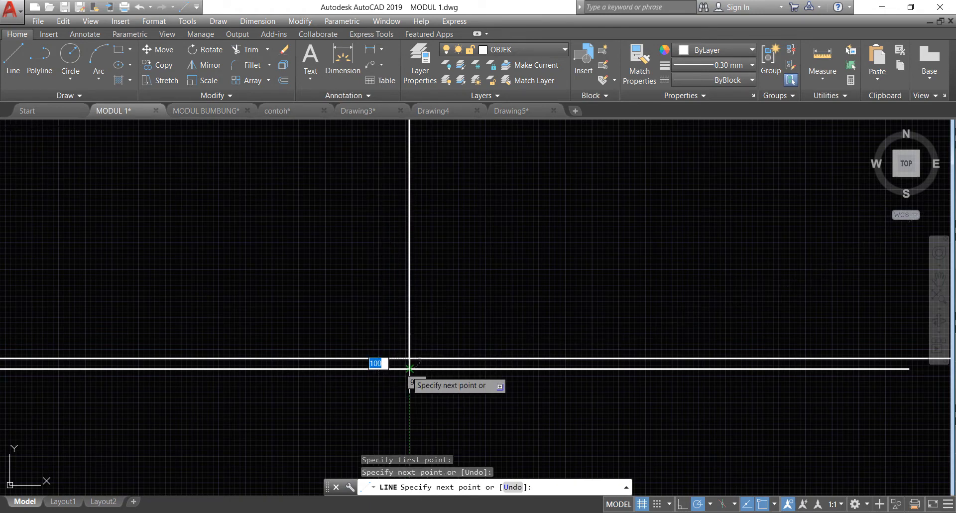
{"action": "left_click", "coordinate": [410, 368]}
{"action": "key", "text": "Escape"}
- Delete the long right-hand projection segment above the apron, keeping its short end edge
{"action": "left_click", "coordinate": [474, 289]}
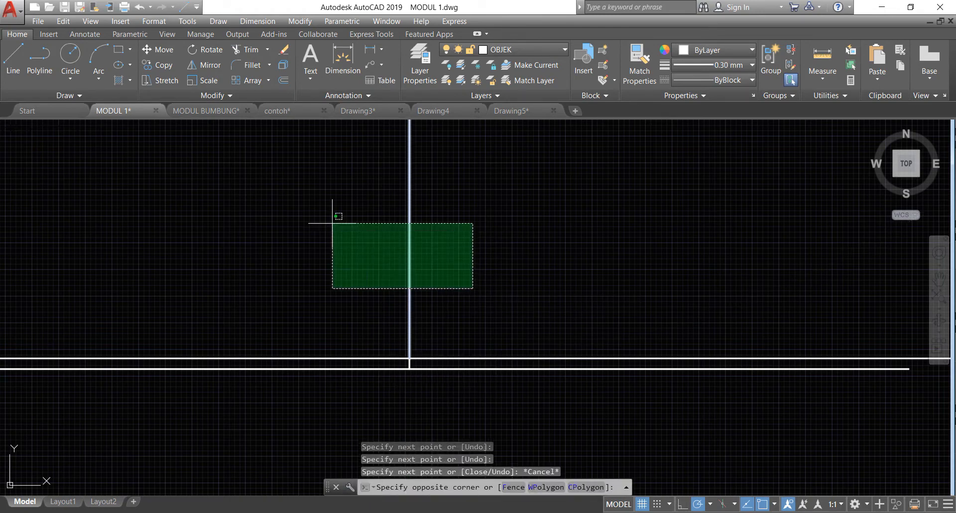
{"action": "left_click", "coordinate": [333, 223]}
{"action": "key", "text": "Delete"}
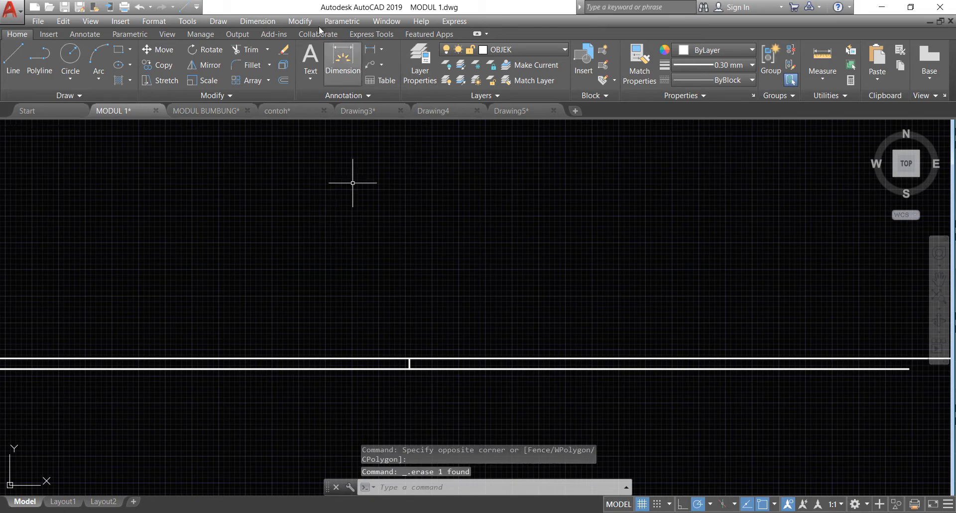
- Trim both horizontal apron lines where they run past the short right end edge
{"action": "type", "text": "tr"}
{"action": "key", "text": "Return"}
{"action": "left_click", "coordinate": [501, 443]}
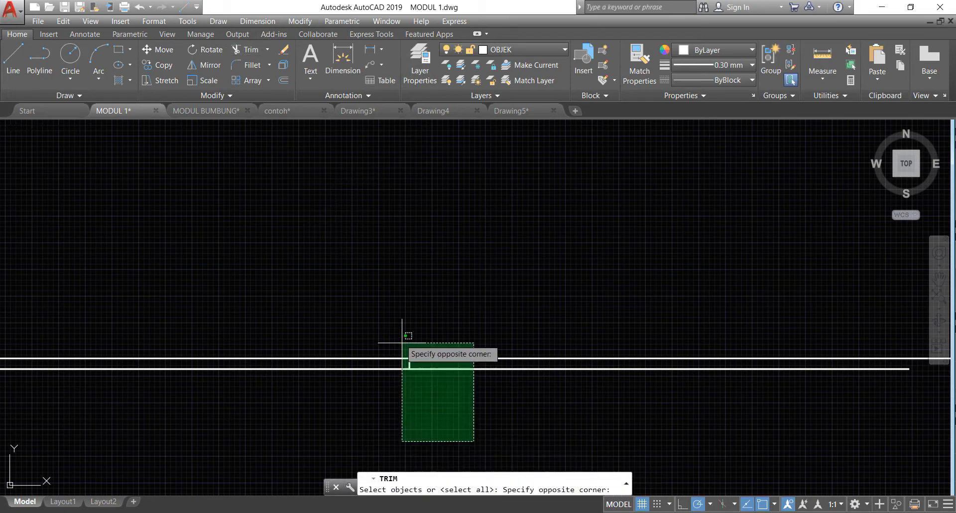
{"action": "left_click", "coordinate": [398, 339]}
{"action": "key", "text": "Return"}
{"action": "left_click", "coordinate": [469, 386]}
{"action": "left_click", "coordinate": [430, 344]}
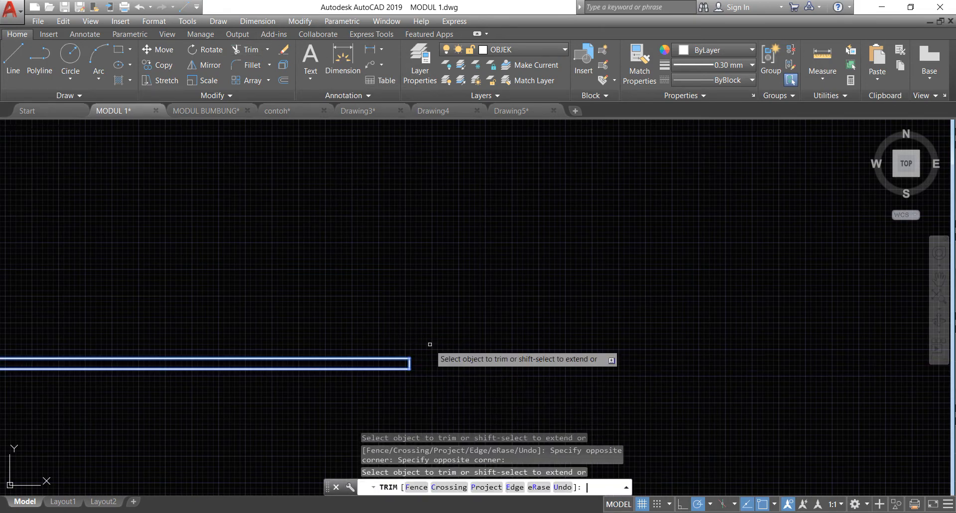
{"action": "key", "text": "Return"}
{"action": "scroll", "coordinate": [655, 376], "scroll_direction": "down", "scroll_amount": 5}
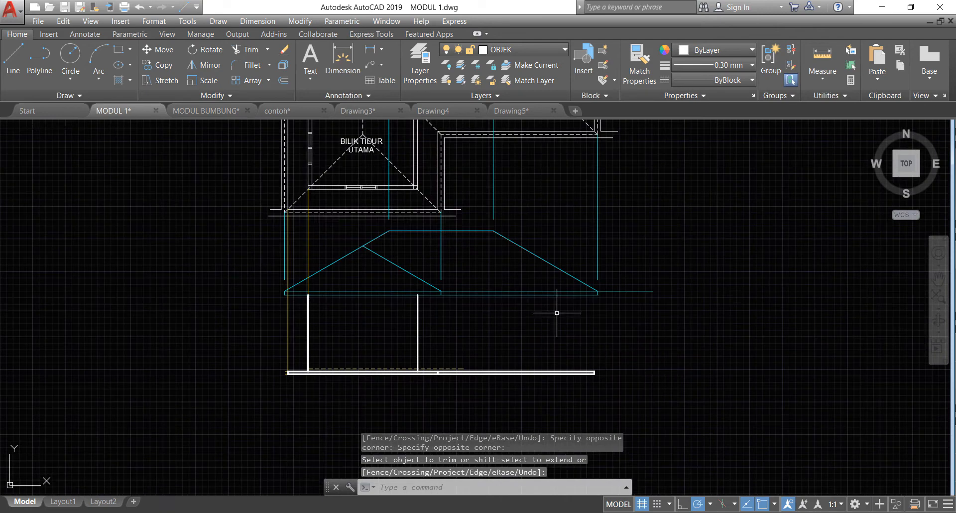
- Draw a vertical line from the lower right wall corner of RUANG TAMU to the roof's underside and on to the apron's top line
{"action": "scroll", "coordinate": [550, 381], "scroll_direction": "down", "scroll_amount": 2}
{"action": "scroll", "coordinate": [555, 234], "scroll_direction": "up", "scroll_amount": 4}
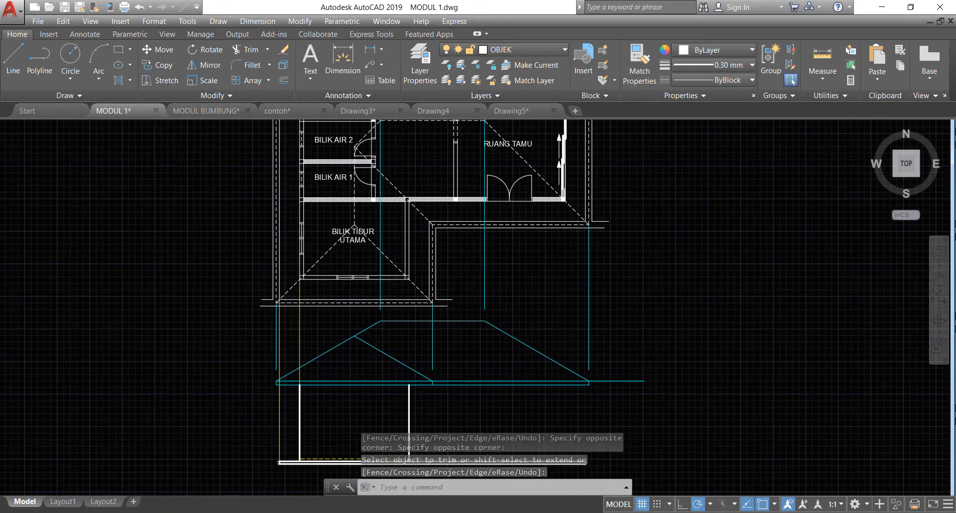
{"action": "type", "text": "l"}
{"action": "key", "text": "Return"}
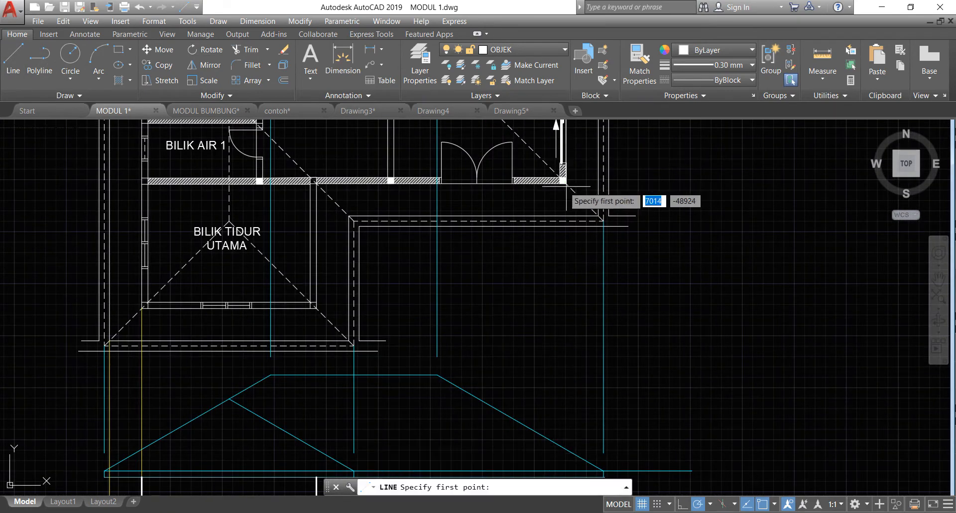
{"action": "left_click", "coordinate": [566, 183]}
{"action": "scroll", "coordinate": [571, 189], "scroll_direction": "down", "scroll_amount": 3}
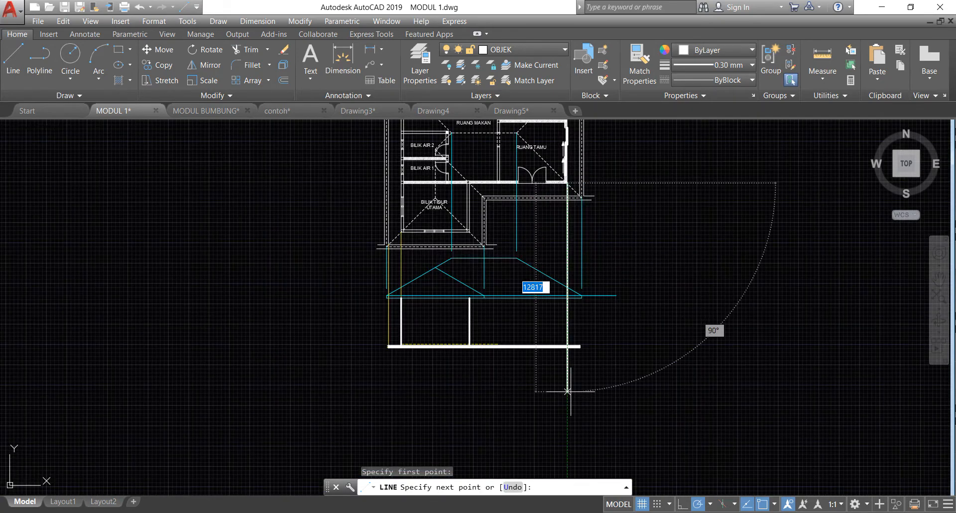
{"action": "scroll", "coordinate": [565, 383], "scroll_direction": "up", "scroll_amount": 3}
{"action": "scroll", "coordinate": [566, 220], "scroll_direction": "up", "scroll_amount": 3}
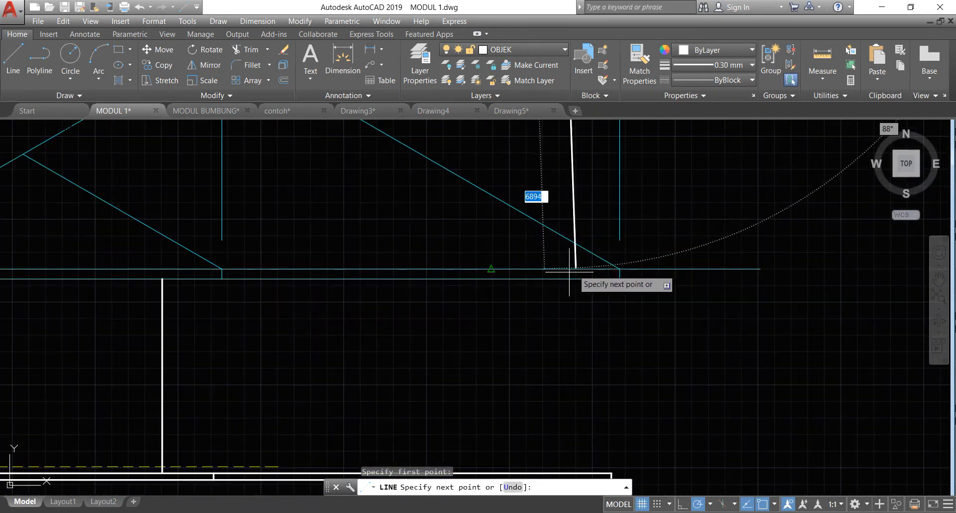
{"action": "scroll", "coordinate": [568, 278], "scroll_direction": "down", "scroll_amount": 3}
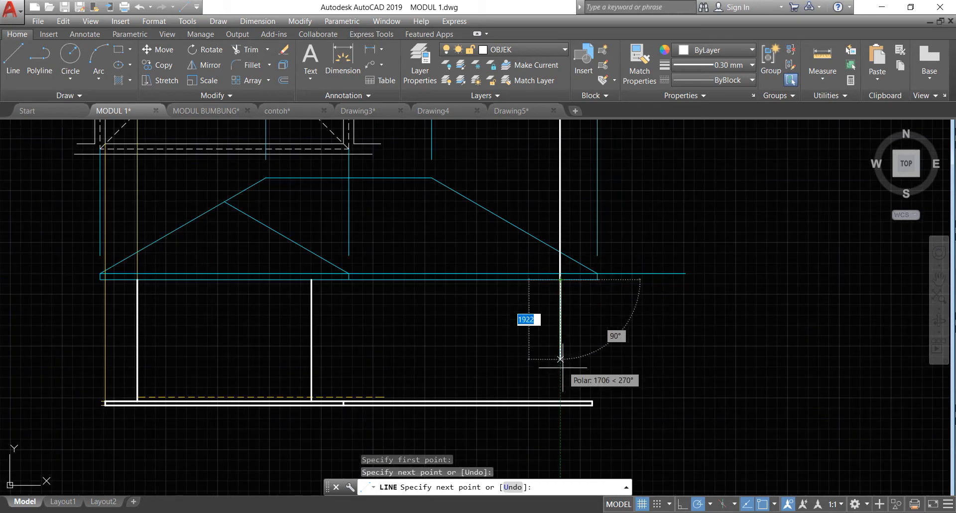
{"action": "left_click", "coordinate": [561, 400]}
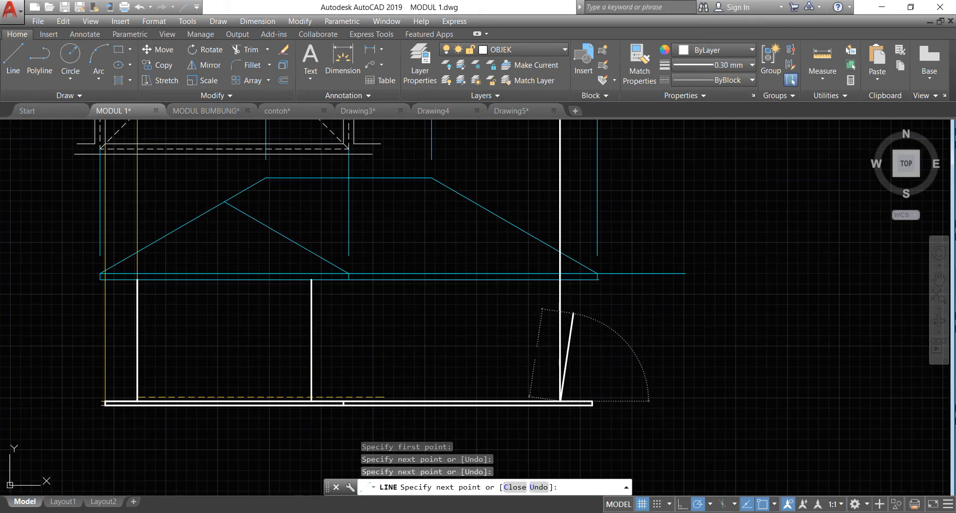
{"action": "key", "text": "Escape"}
- Trim the eave line's overrun past the roof's right end and the wall projection between the roof slope and the eave line
{"action": "scroll", "coordinate": [592, 274], "scroll_direction": "up", "scroll_amount": 3}
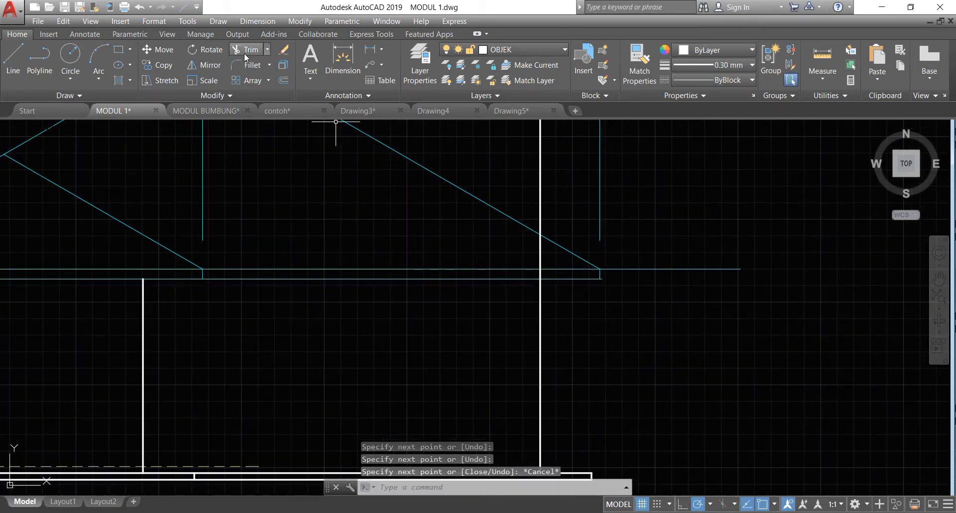
{"action": "left_click", "coordinate": [245, 54]}
{"action": "left_click", "coordinate": [665, 295]}
{"action": "left_click", "coordinate": [420, 196]}
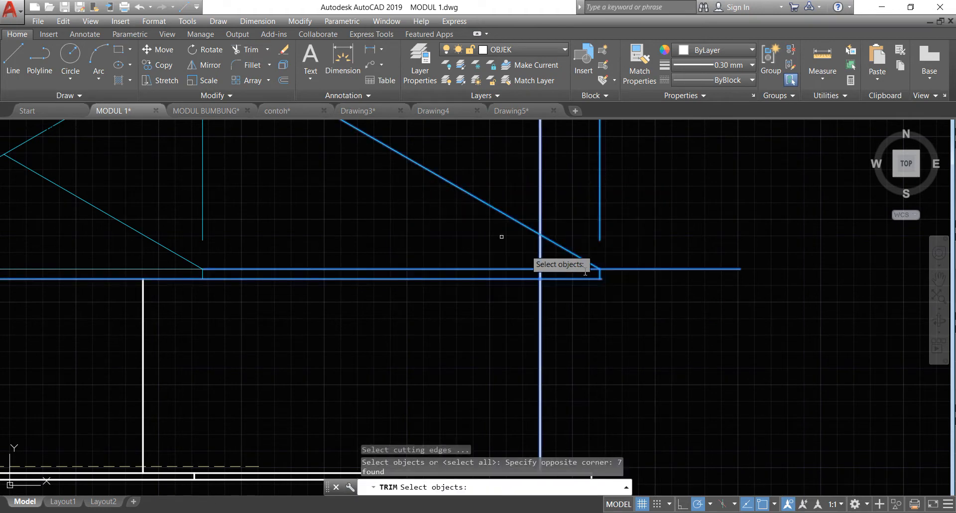
{"action": "key", "text": "Return"}
{"action": "left_click", "coordinate": [615, 269]}
{"action": "left_click", "coordinate": [589, 270]}
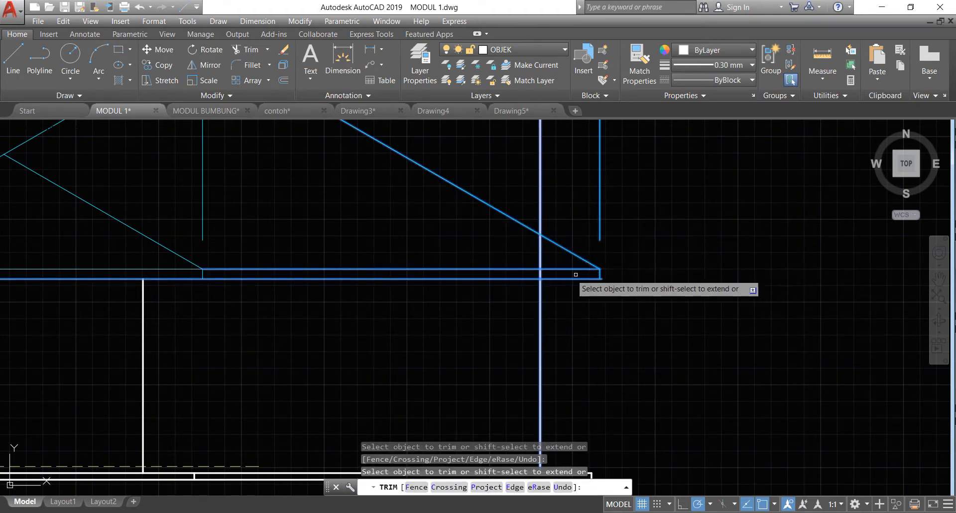
{"action": "left_click", "coordinate": [547, 266]}
{"action": "scroll", "coordinate": [543, 273], "scroll_direction": "up", "scroll_amount": 2}
{"action": "left_click", "coordinate": [523, 270]}
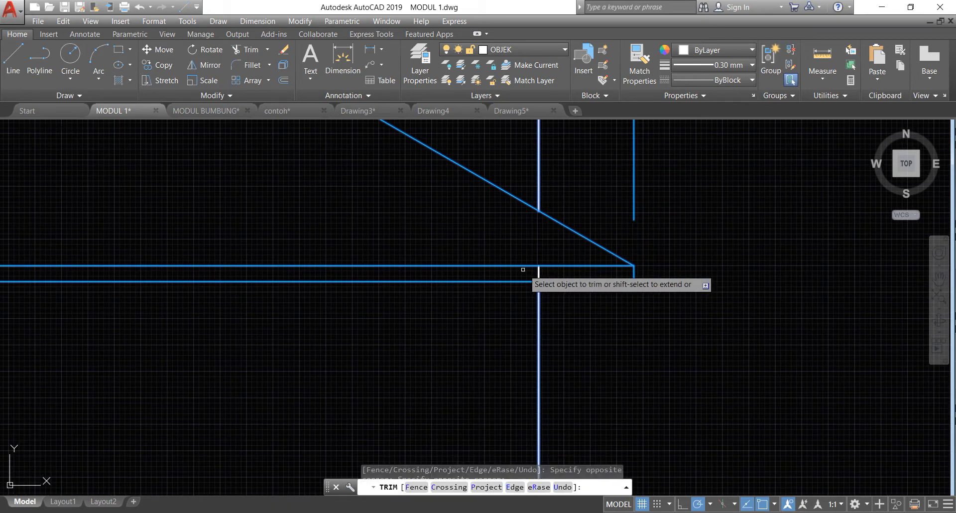
- Trim the lower eave line where it overruns the short vertical edge at the roof's right end
{"action": "scroll", "coordinate": [641, 274], "scroll_direction": "up", "scroll_amount": 4}
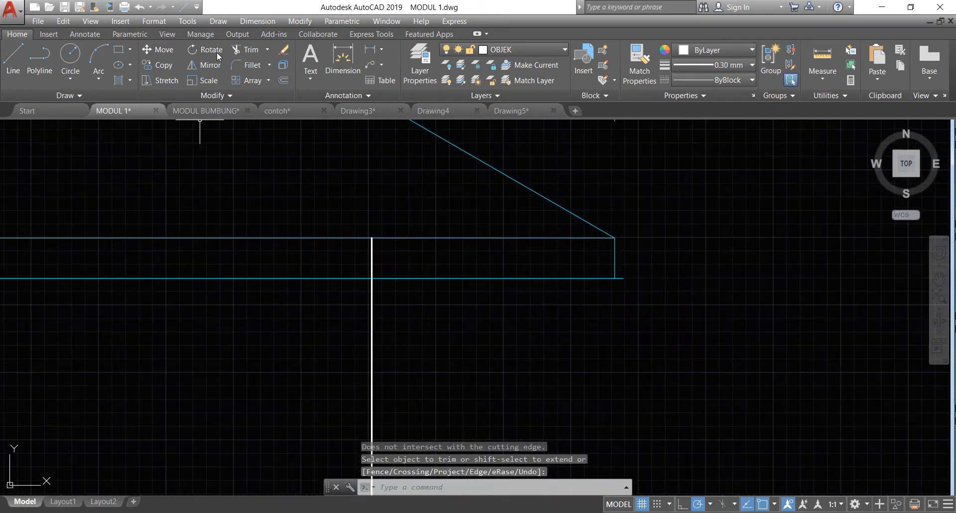
{"action": "left_click", "coordinate": [262, 59]}
{"action": "left_click", "coordinate": [657, 316]}
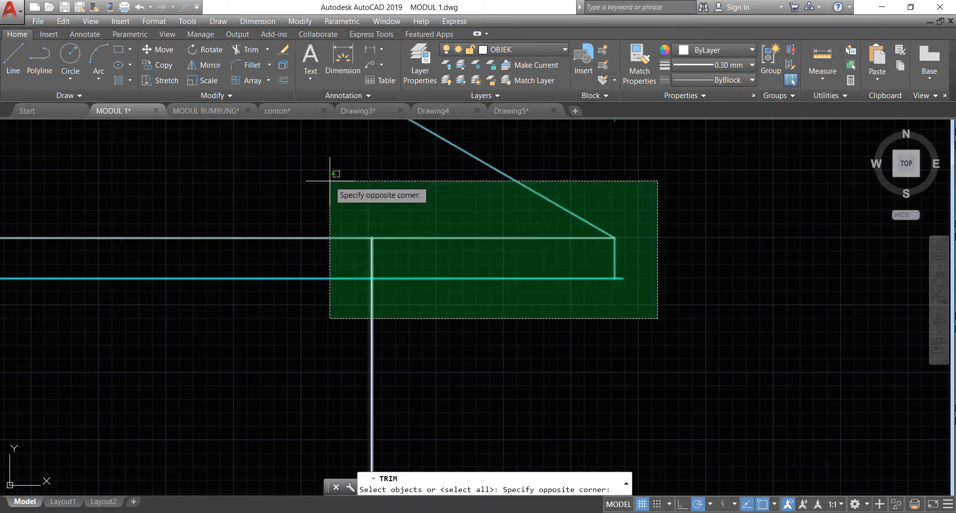
{"action": "left_click", "coordinate": [330, 181]}
{"action": "key", "text": "Return"}
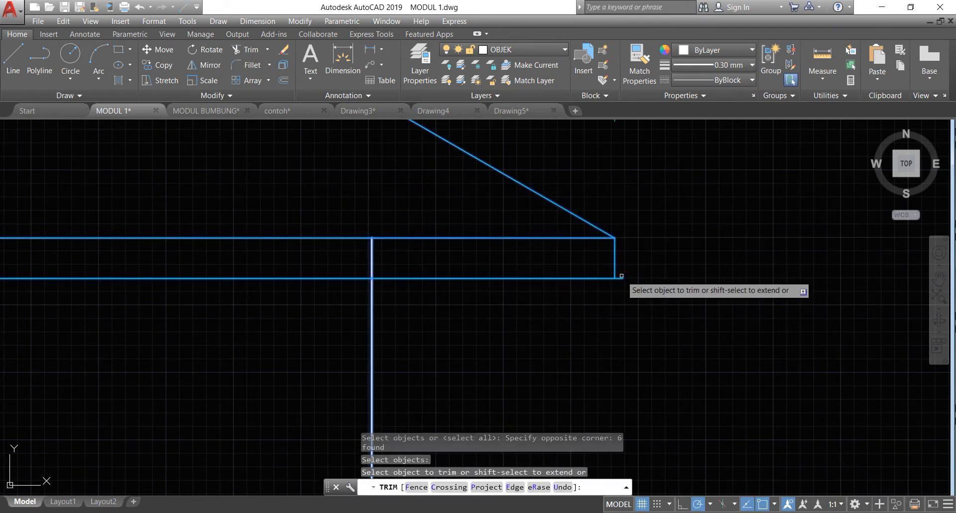
{"action": "left_click", "coordinate": [430, 235]}
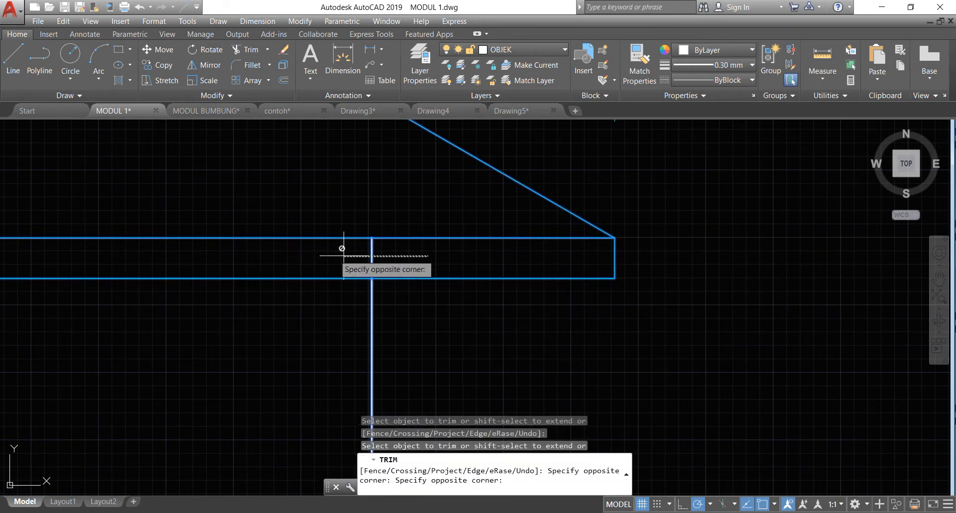
{"action": "left_click", "coordinate": [319, 255]}
{"action": "key", "text": "Return"}
- Delete the short leftover piece of the right wall line between the two horizontal eave lines
{"action": "key", "text": "Return"}
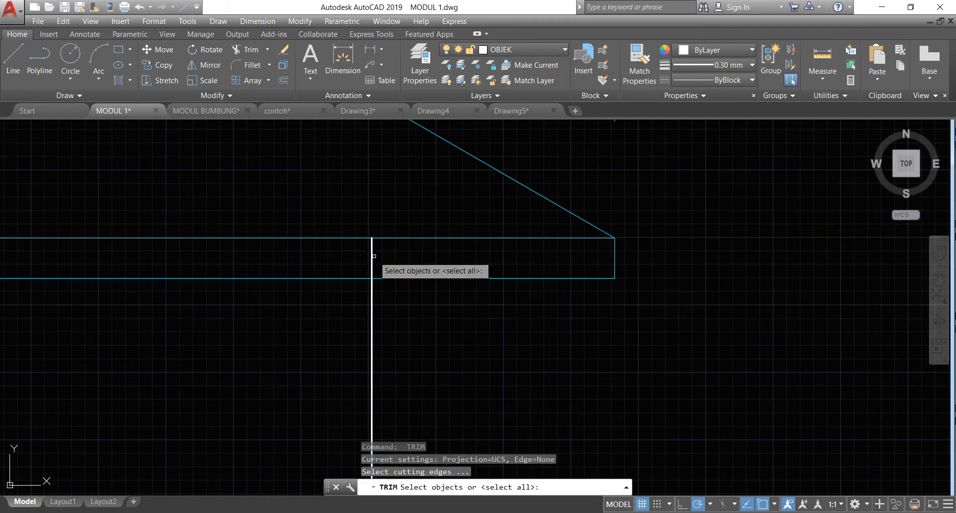
{"action": "left_click", "coordinate": [374, 256]}
{"action": "left_click", "coordinate": [376, 258]}
{"action": "key", "text": "Escape"}
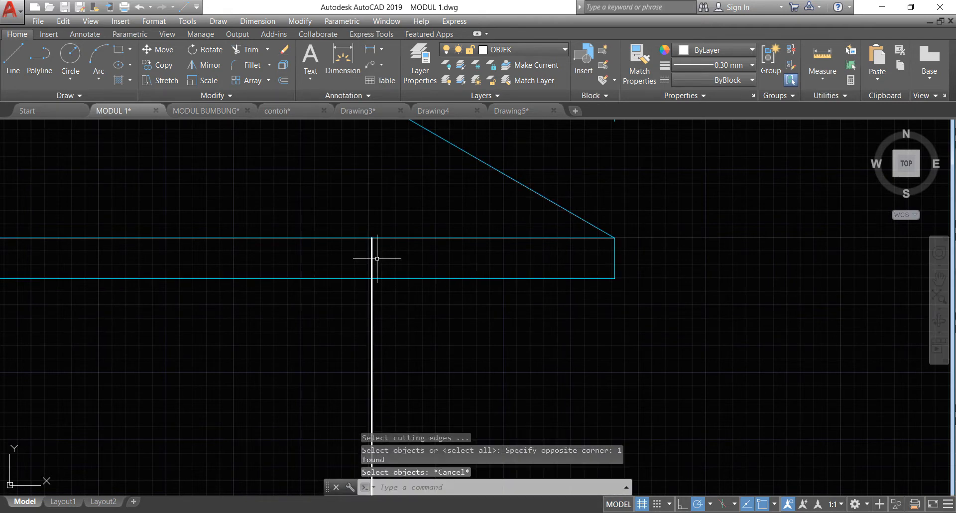
{"action": "left_click", "coordinate": [377, 258]}
{"action": "left_click", "coordinate": [343, 251]}
{"action": "key", "text": "Delete"}
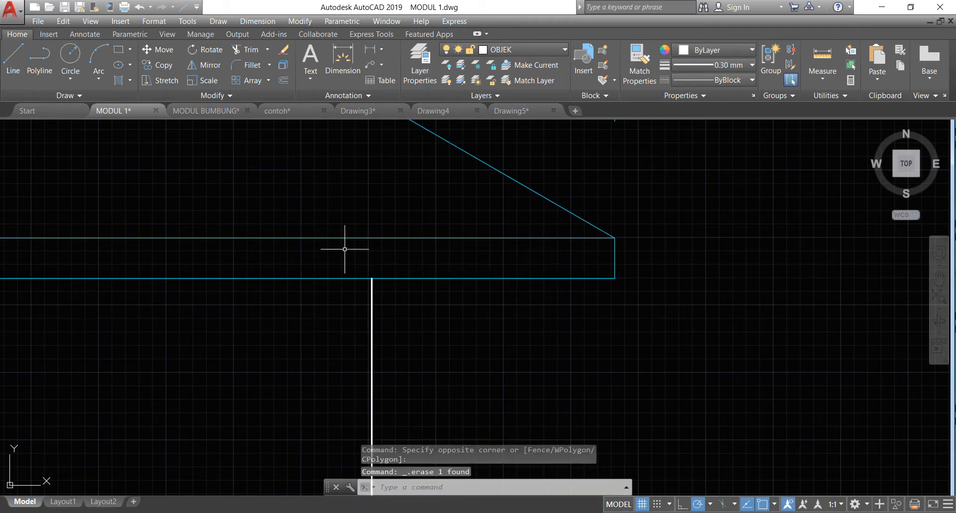
{"action": "scroll", "coordinate": [475, 342], "scroll_direction": "down", "scroll_amount": 2}
{"action": "scroll", "coordinate": [605, 294], "scroll_direction": "down", "scroll_amount": 5}
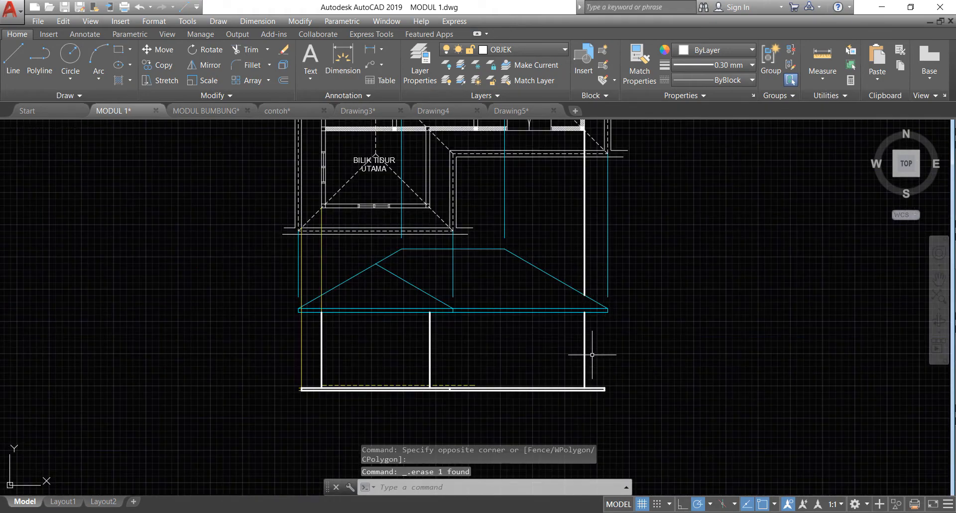
{"action": "scroll", "coordinate": [592, 355], "scroll_direction": "up", "scroll_amount": 2}
{"action": "scroll", "coordinate": [588, 353], "scroll_direction": "down", "scroll_amount": 10}
{"action": "scroll", "coordinate": [588, 348], "scroll_direction": "up", "scroll_amount": 10}
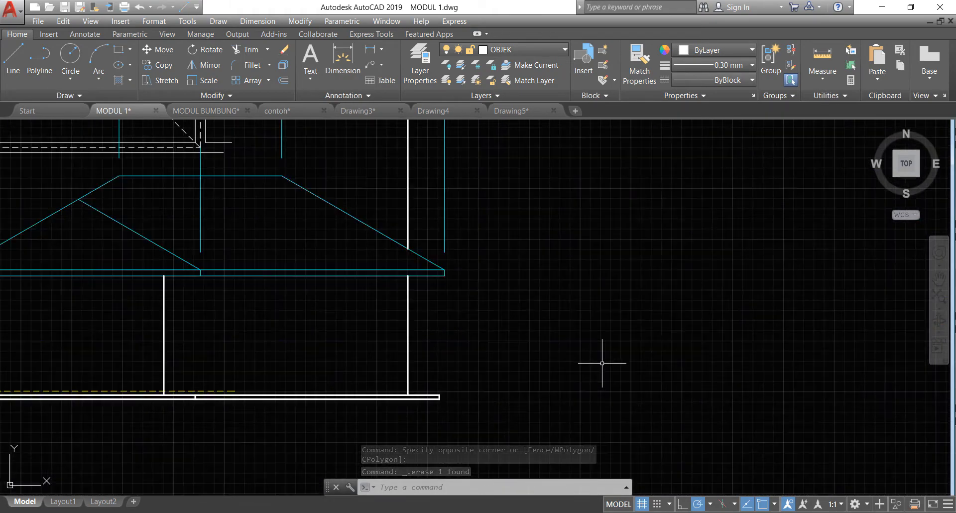
{"action": "scroll", "coordinate": [602, 363], "scroll_direction": "down", "scroll_amount": 6}
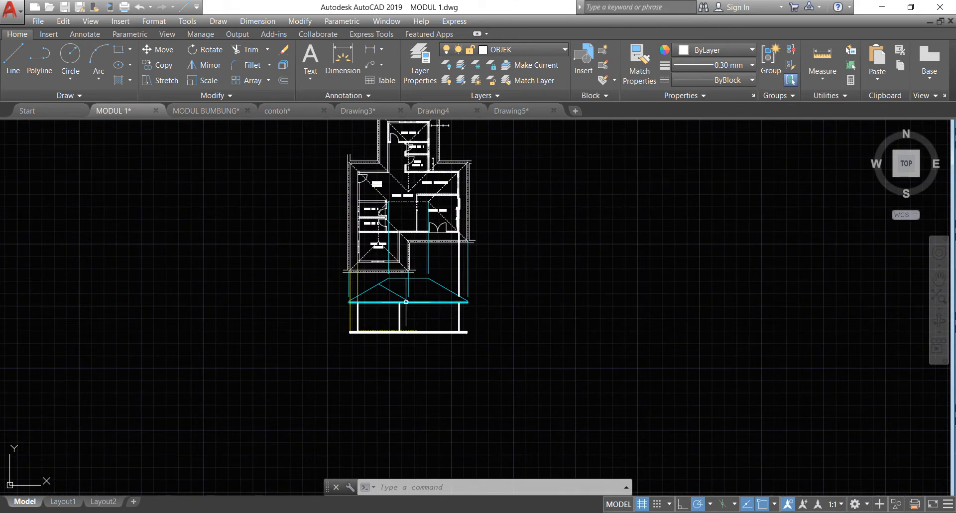
- Change the colour of the whole roof outline, including slopes, ridge, eave lines and short end edges, to ByLayer
{"action": "scroll", "coordinate": [407, 302], "scroll_direction": "up", "scroll_amount": 2}
{"action": "scroll", "coordinate": [365, 325], "scroll_direction": "up", "scroll_amount": 2}
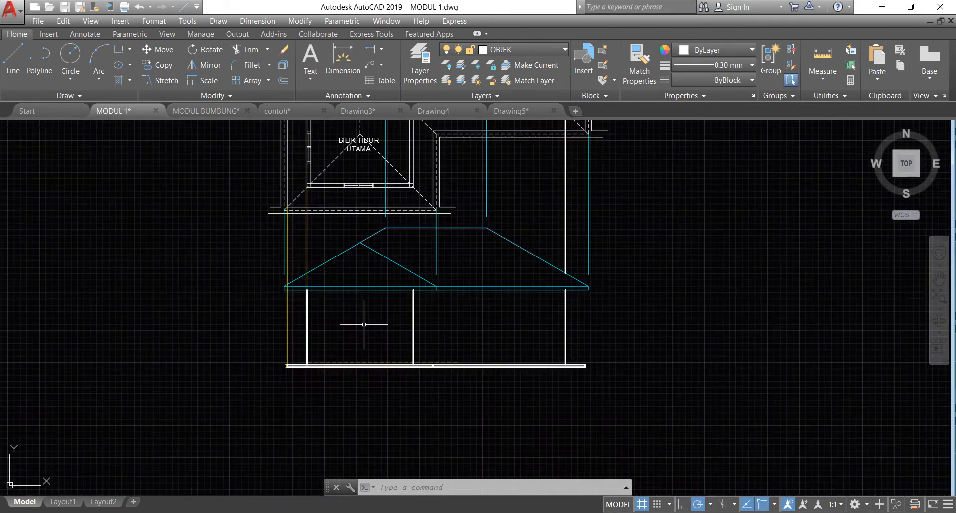
{"action": "scroll", "coordinate": [366, 323], "scroll_direction": "up", "scroll_amount": 4}
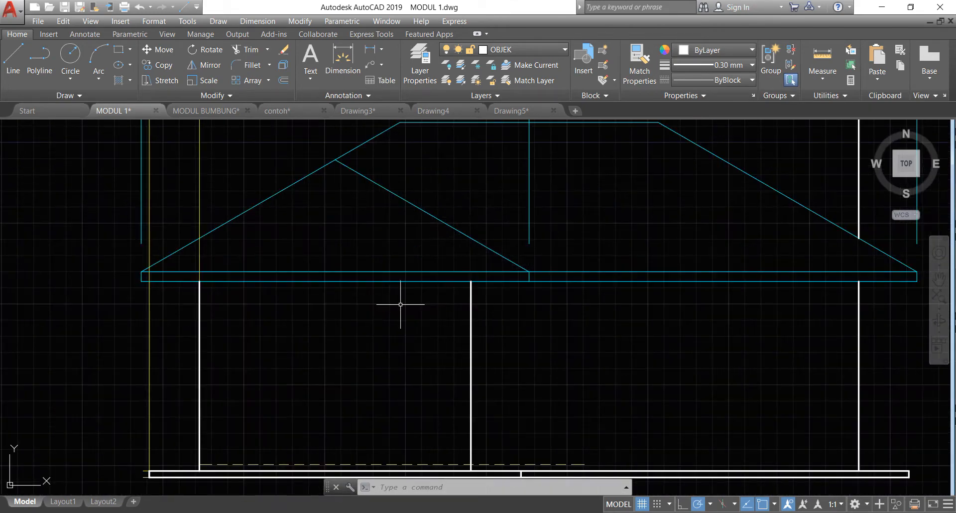
{"action": "left_click", "coordinate": [400, 286]}
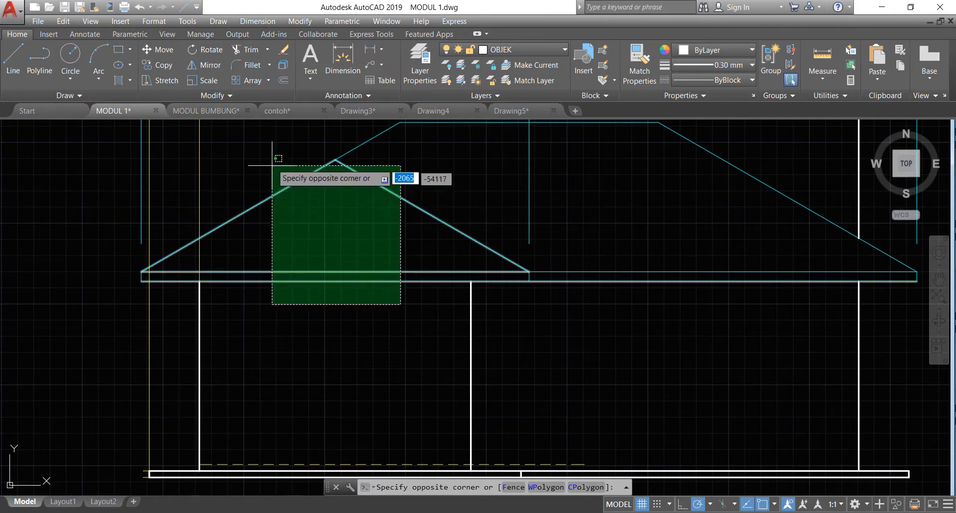
{"action": "left_click", "coordinate": [289, 163]}
{"action": "left_click", "coordinate": [772, 325]}
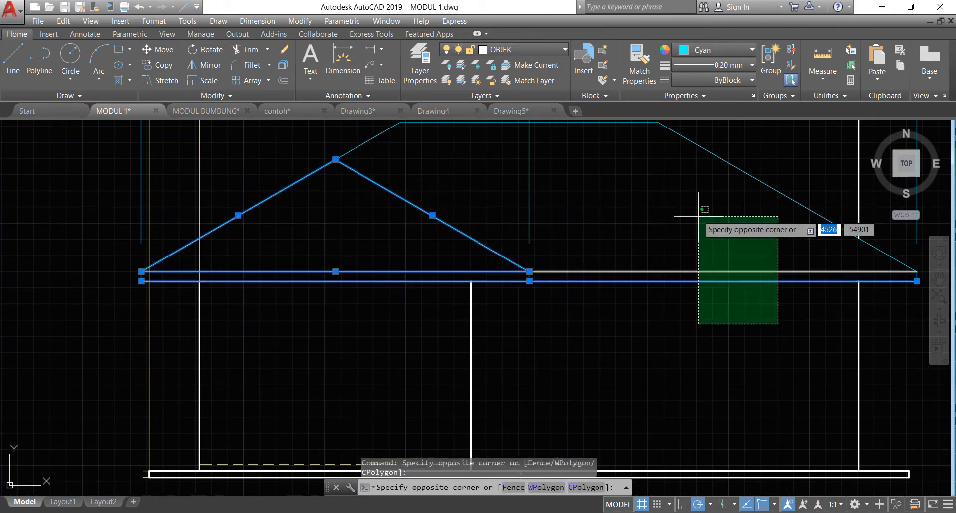
{"action": "left_click", "coordinate": [678, 159]}
{"action": "scroll", "coordinate": [306, 311], "scroll_direction": "down", "scroll_amount": 2}
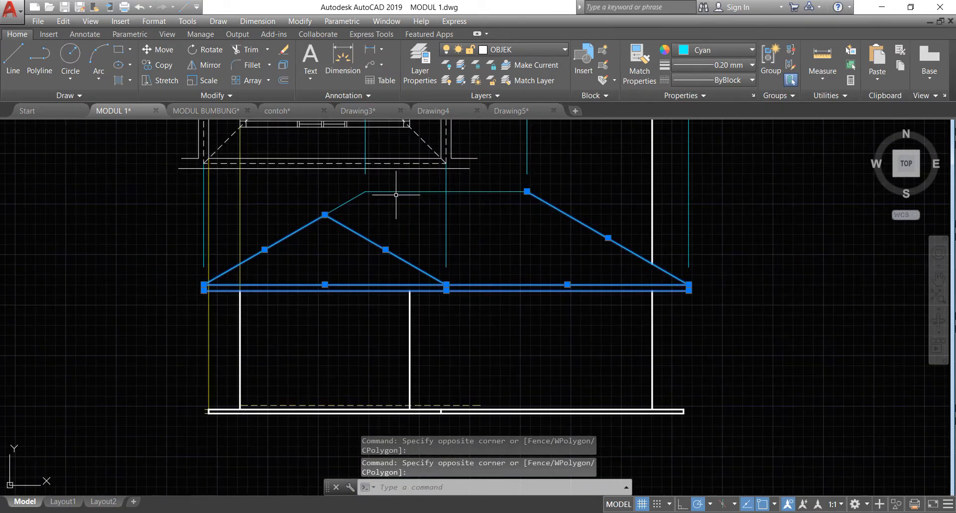
{"action": "scroll", "coordinate": [397, 195], "scroll_direction": "up", "scroll_amount": 2}
{"action": "left_click", "coordinate": [397, 205]}
{"action": "left_click", "coordinate": [302, 179]}
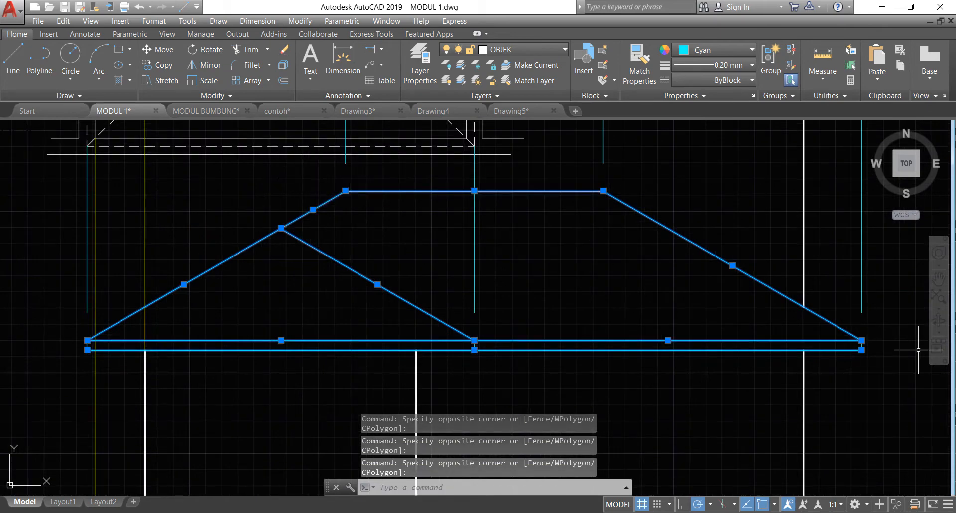
{"action": "scroll", "coordinate": [919, 350], "scroll_direction": "up", "scroll_amount": 4}
{"action": "left_click", "coordinate": [745, 233]}
{"action": "scroll", "coordinate": [800, 330], "scroll_direction": "down", "scroll_amount": 4}
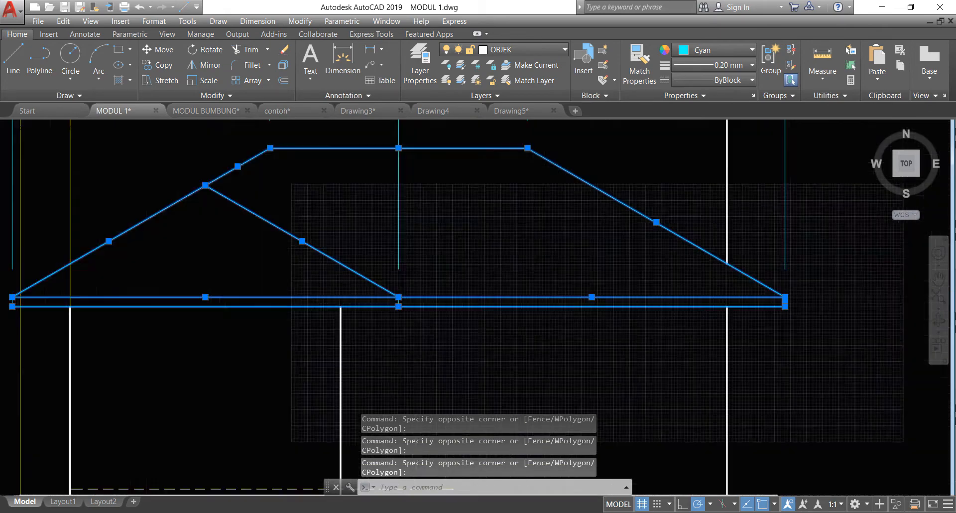
{"action": "scroll", "coordinate": [432, 326], "scroll_direction": "down", "scroll_amount": 4}
{"action": "scroll", "coordinate": [282, 332], "scroll_direction": "up", "scroll_amount": 5}
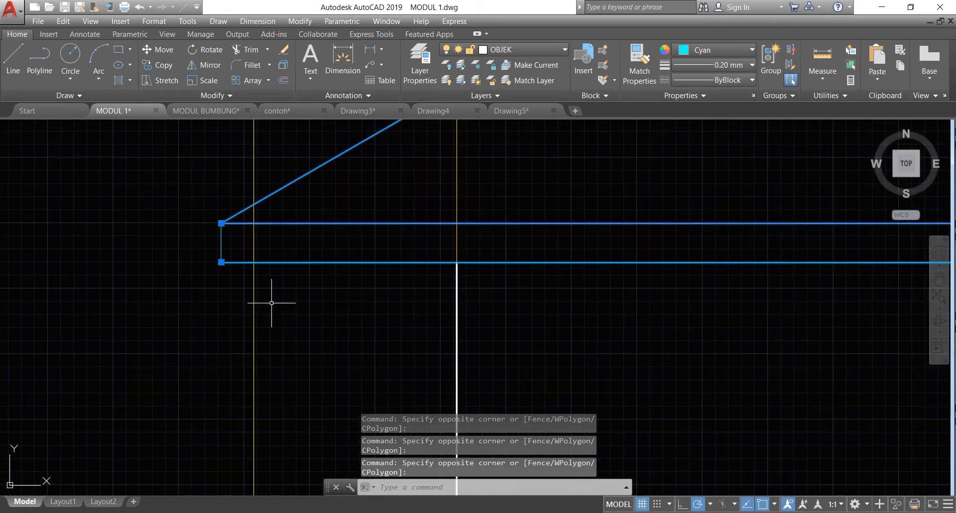
{"action": "left_click", "coordinate": [235, 301]}
{"action": "left_click", "coordinate": [187, 171]}
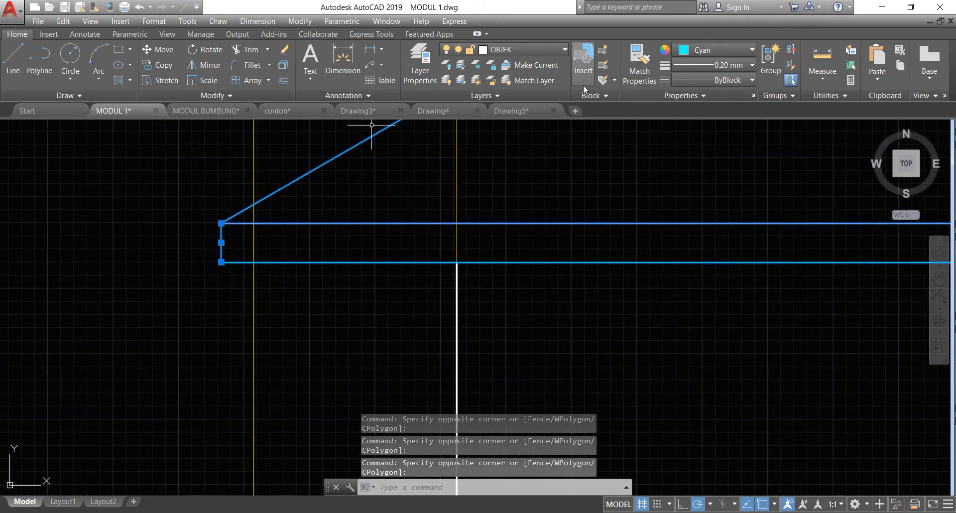
{"action": "left_click", "coordinate": [703, 50]}
{"action": "left_click", "coordinate": [724, 68]}
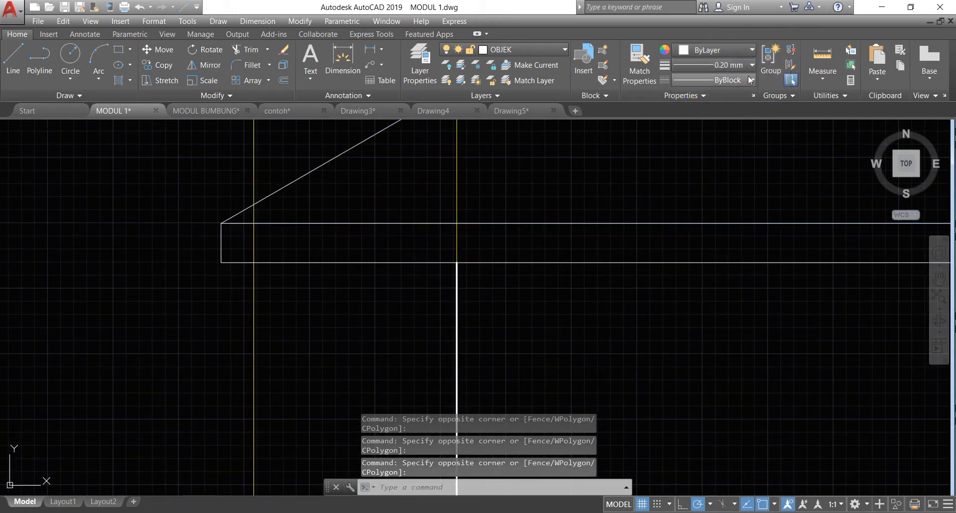
- Set the lineweight of the selected roof outline to 0.30 mm and clear the selection
{"action": "left_click", "coordinate": [745, 66]}
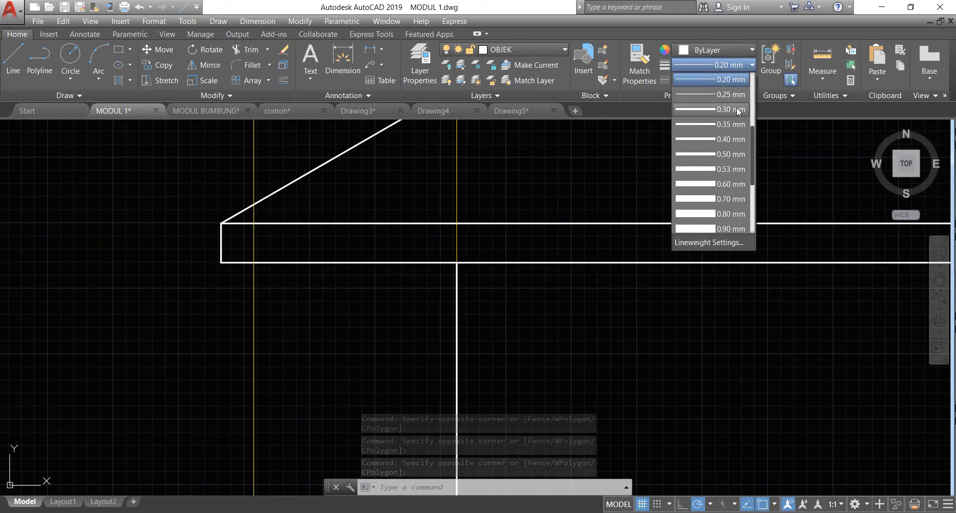
{"action": "left_click", "coordinate": [737, 109]}
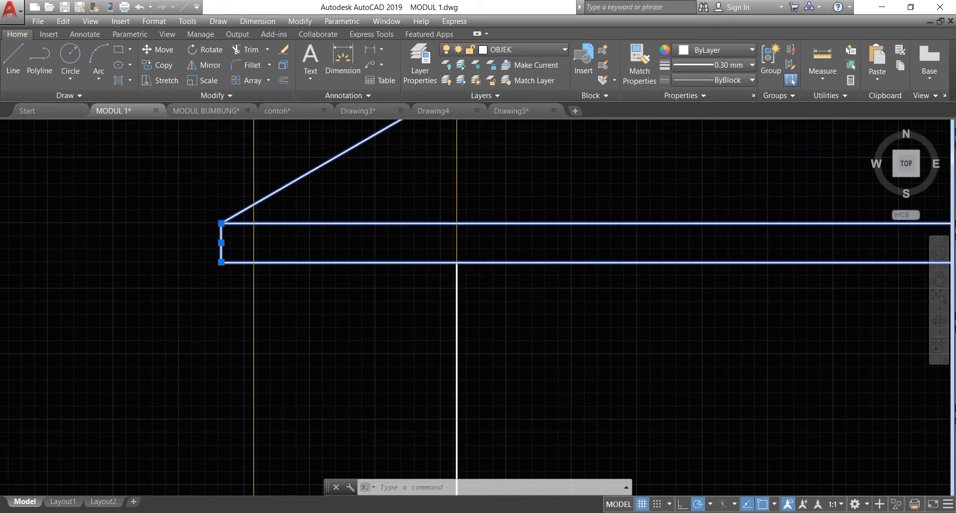
{"action": "scroll", "coordinate": [450, 288], "scroll_direction": "down", "scroll_amount": 8}
{"action": "key", "text": "Escape"}
{"action": "scroll", "coordinate": [525, 304], "scroll_direction": "down", "scroll_amount": 2}
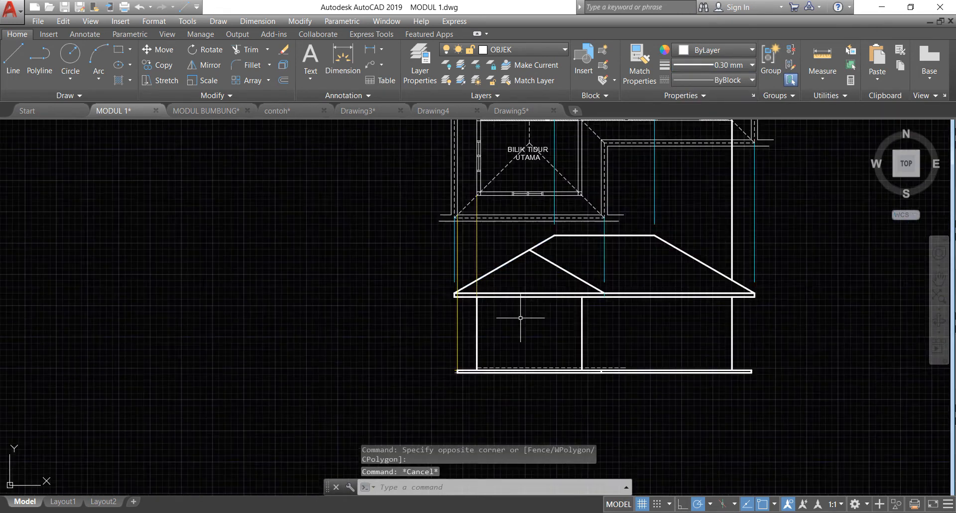
- Set the current lineweight to Default and the current colour to yellow 248,215,49 for projection lines
{"action": "scroll", "coordinate": [565, 252], "scroll_direction": "up", "scroll_amount": 2}
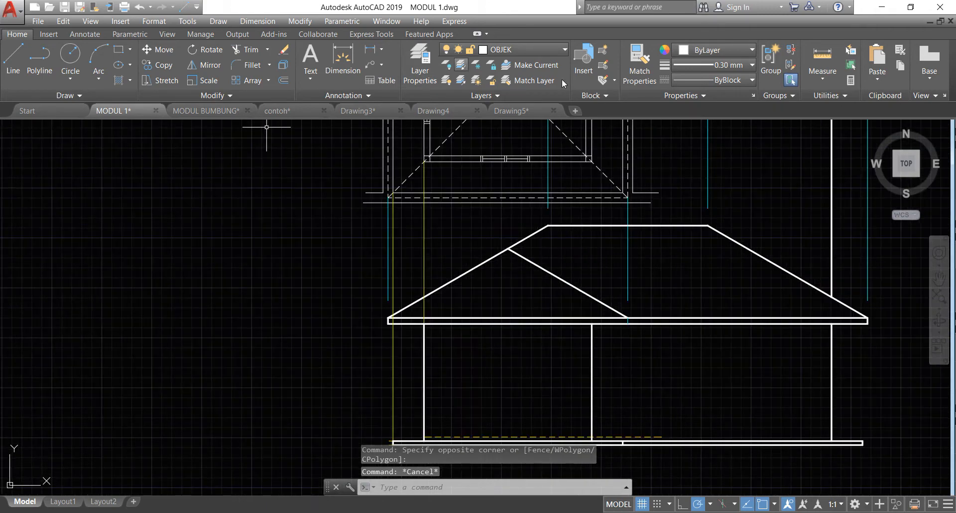
{"action": "left_click", "coordinate": [700, 67]}
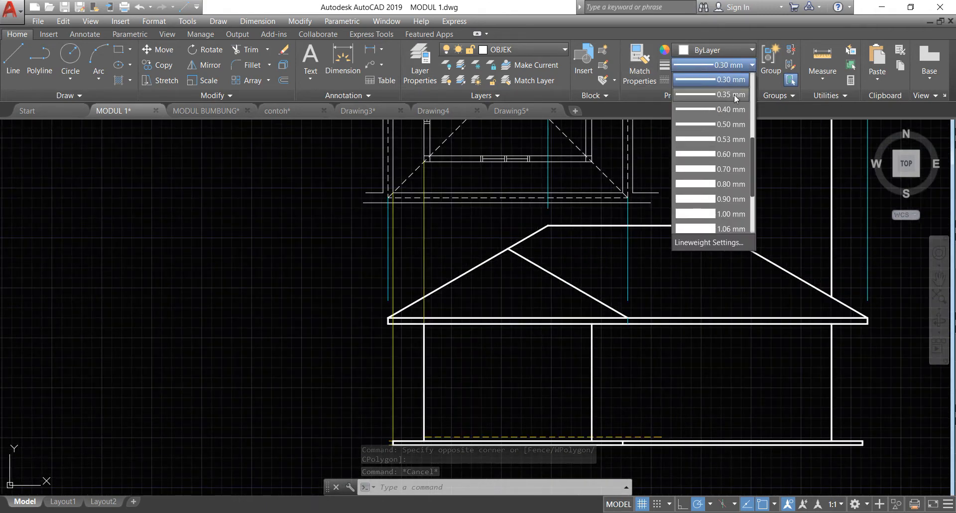
{"action": "left_click", "coordinate": [724, 83]}
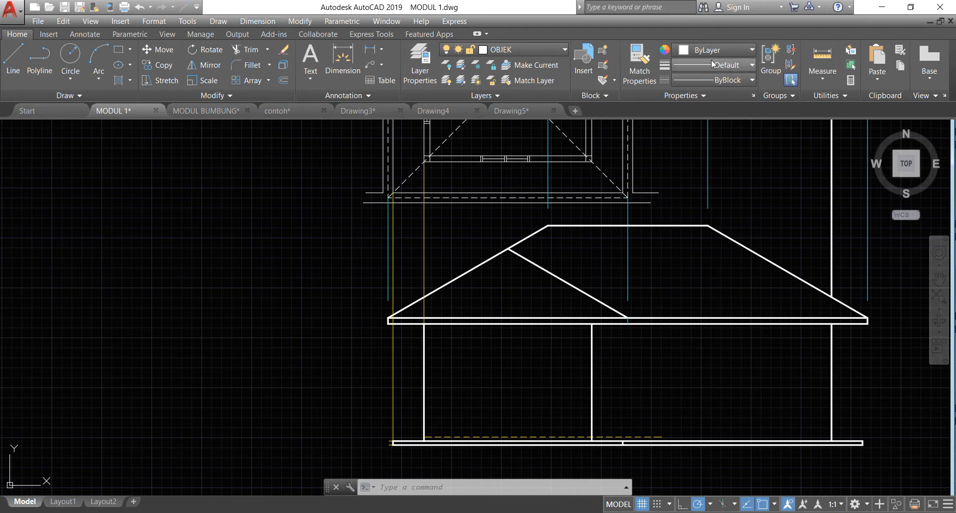
{"action": "left_click", "coordinate": [710, 51]}
{"action": "left_click", "coordinate": [693, 100]}
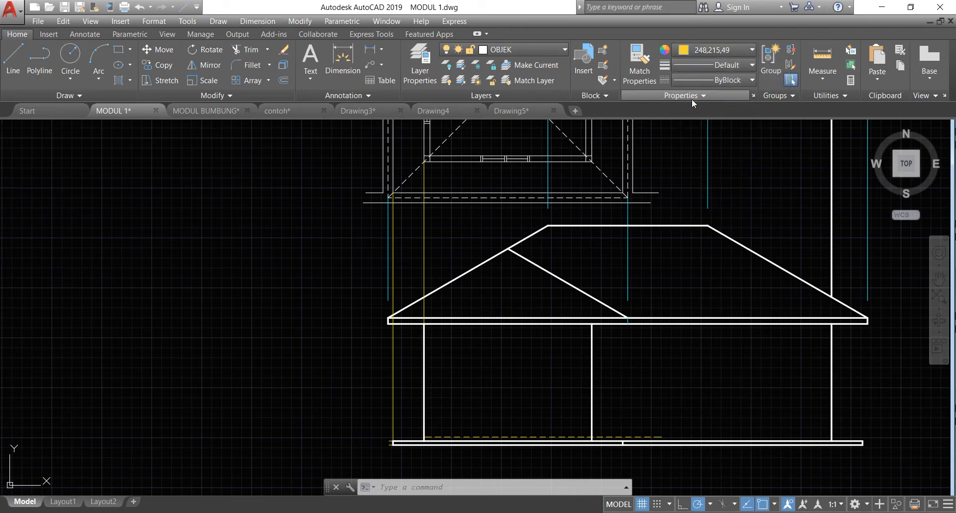
- Draw a vertical line from the left edge of BILIK TIDUR UTAMA's front window down to the elevation's dashed line, consulting the window specifications in OneNote
{"action": "left_click", "coordinate": [13, 63]}
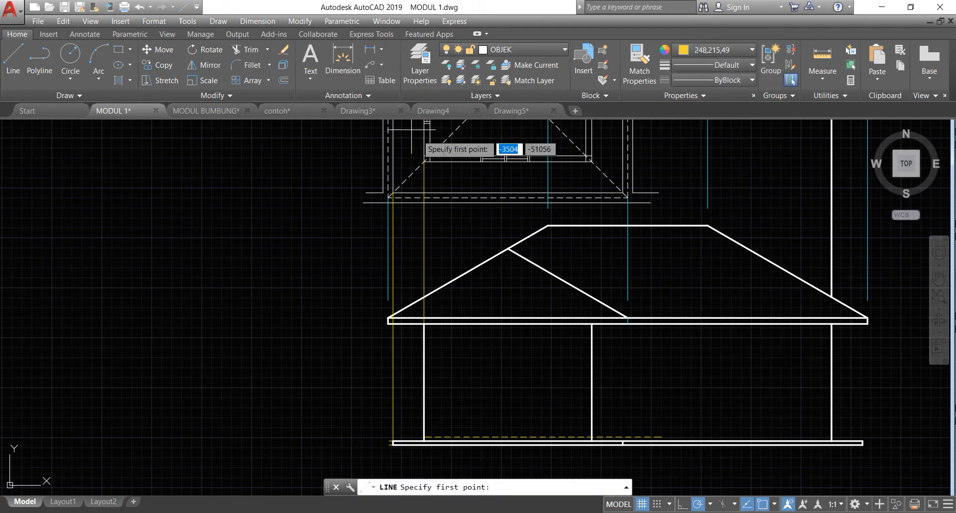
{"action": "scroll", "coordinate": [465, 161], "scroll_direction": "up", "scroll_amount": 4}
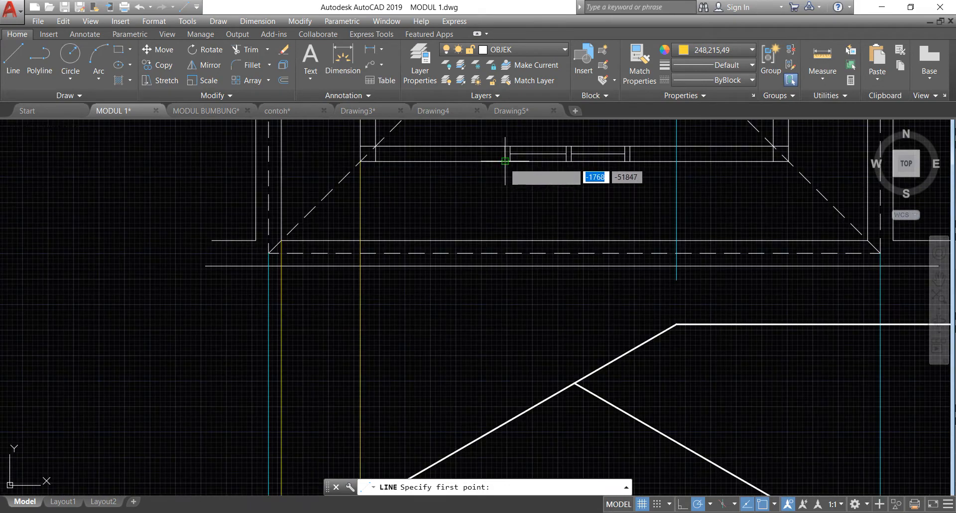
{"action": "left_click", "coordinate": [505, 161]}
{"action": "scroll", "coordinate": [478, 145], "scroll_direction": "down", "scroll_amount": 4}
{"action": "scroll", "coordinate": [507, 440], "scroll_direction": "up", "scroll_amount": 3}
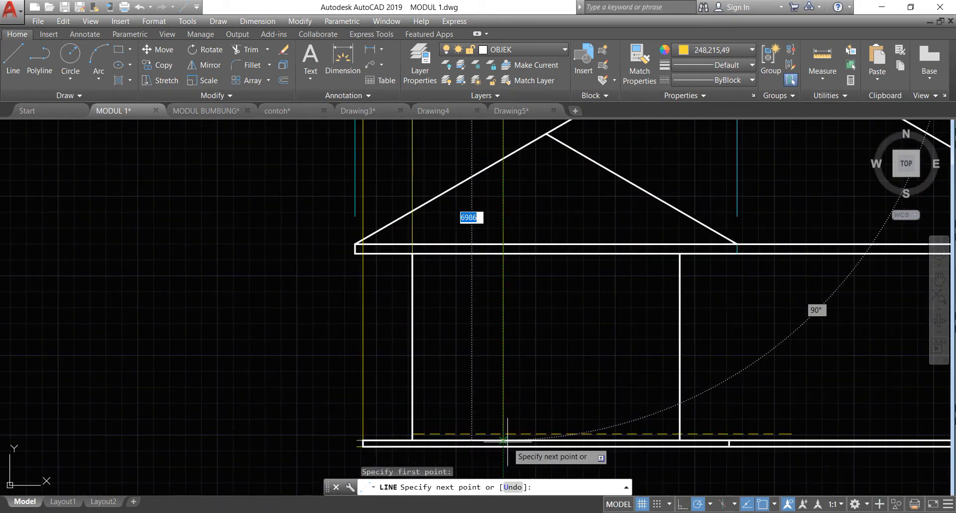
{"action": "scroll", "coordinate": [508, 441], "scroll_direction": "up", "scroll_amount": 2}
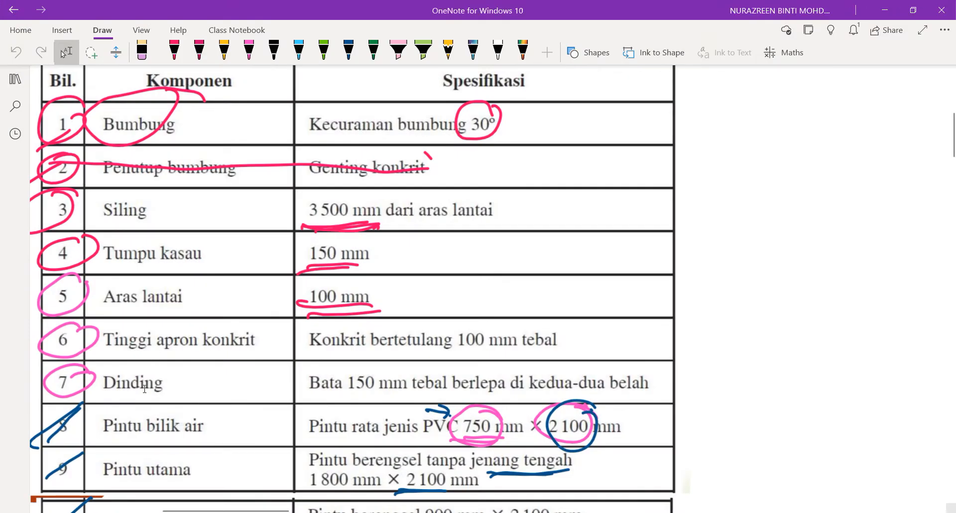
{"action": "scroll", "coordinate": [216, 325], "scroll_direction": "down", "scroll_amount": 5}
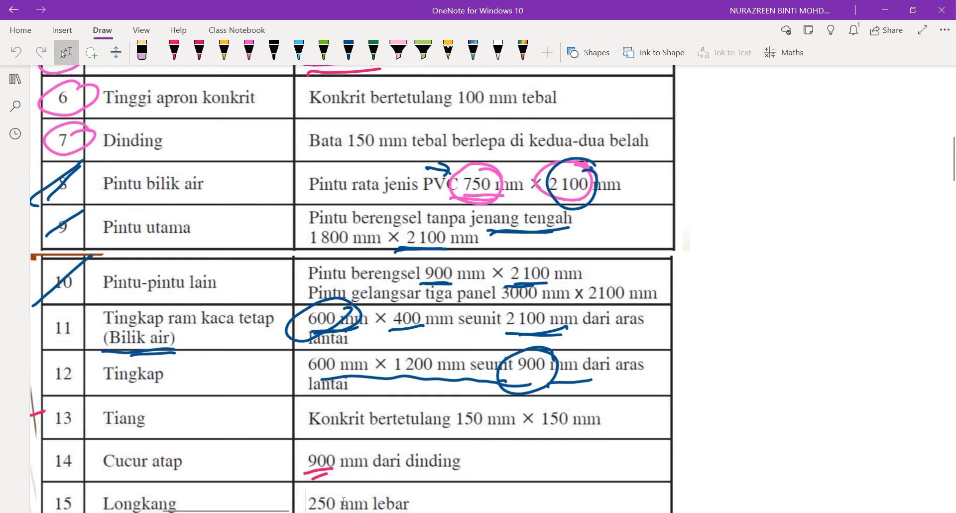
{"action": "mouse_move", "coordinate": [322, 512]}
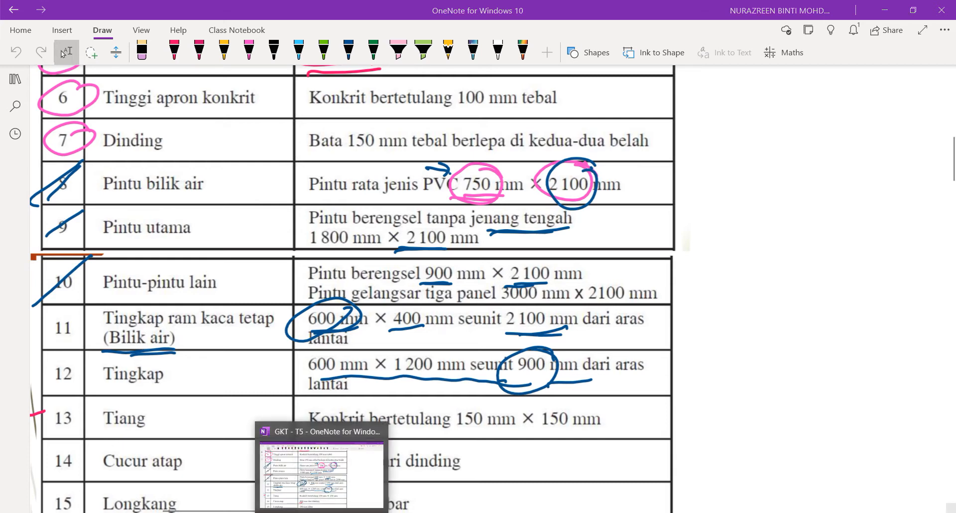
{"action": "left_click", "coordinate": [322, 512]}
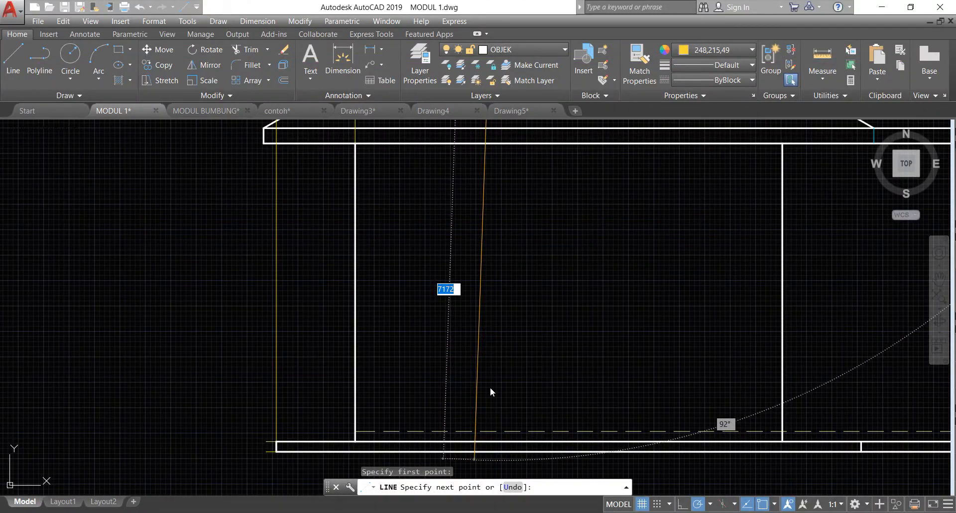
{"action": "left_click", "coordinate": [500, 432]}
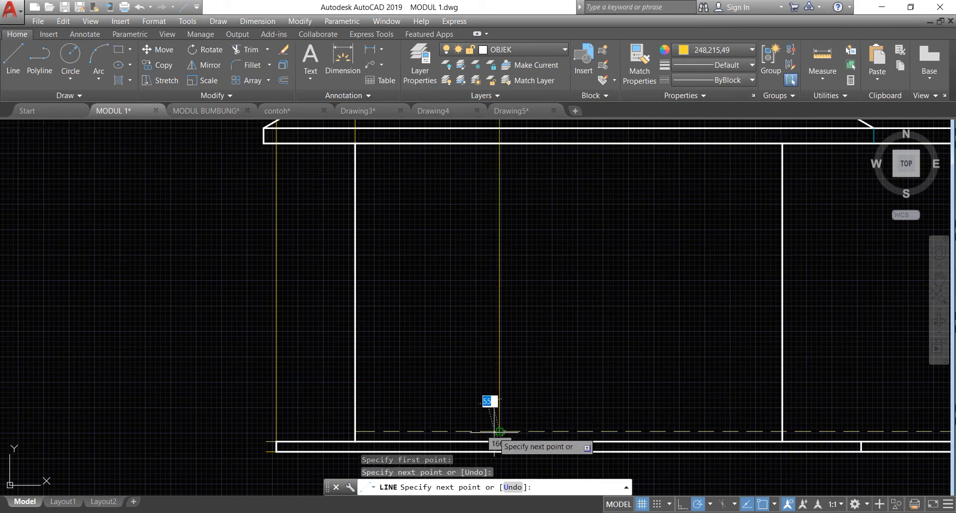
- Finish the projection line, then set the current colour to ByLayer and the current lineweight to 0.30 mm
{"action": "key", "text": "Return"}
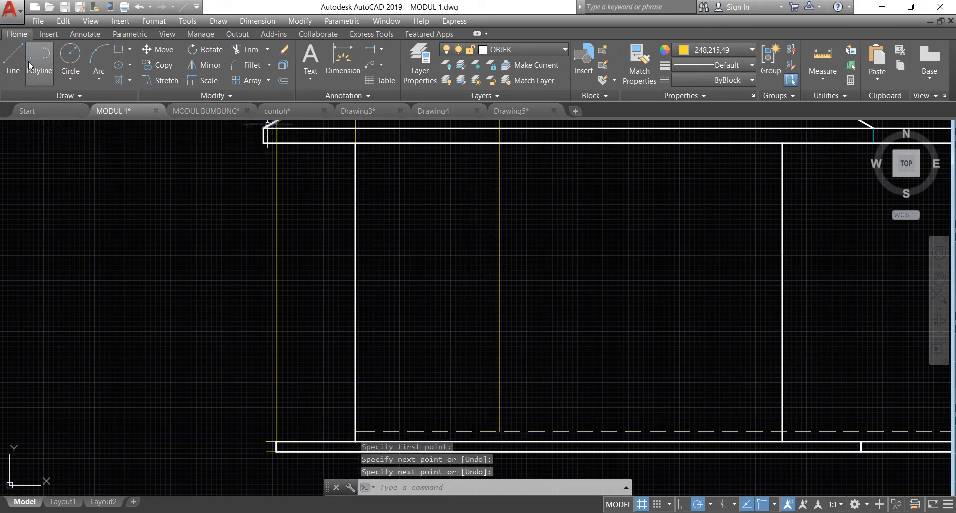
{"action": "left_click", "coordinate": [725, 51]}
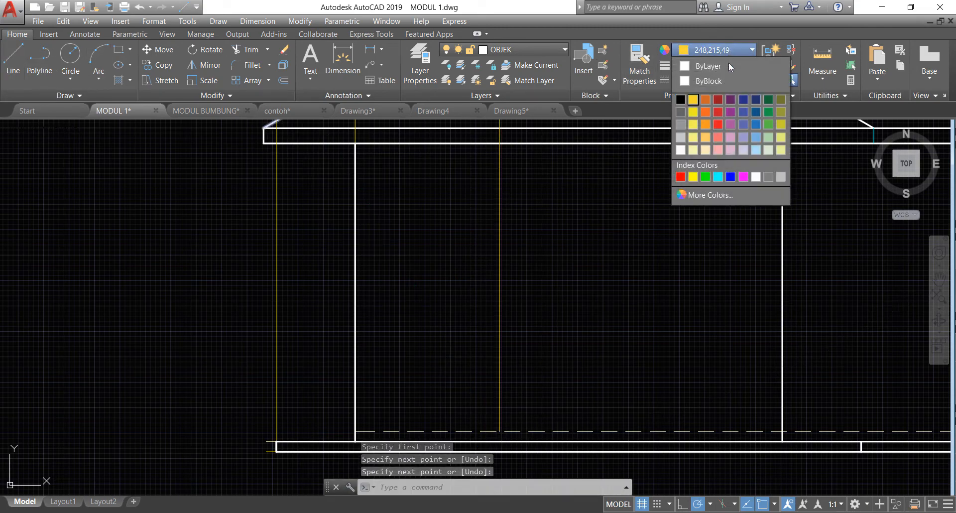
{"action": "left_click", "coordinate": [726, 68]}
{"action": "left_click", "coordinate": [724, 69]}
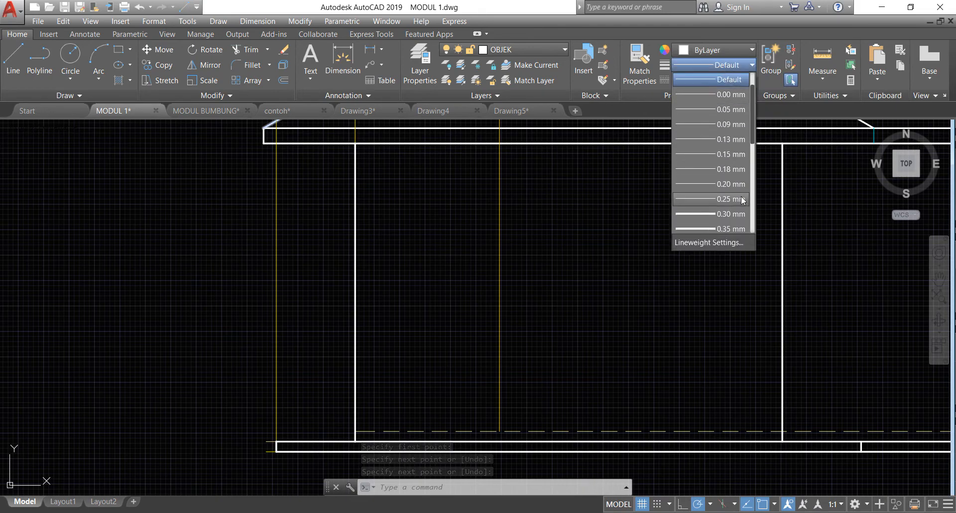
{"action": "left_click", "coordinate": [732, 214]}
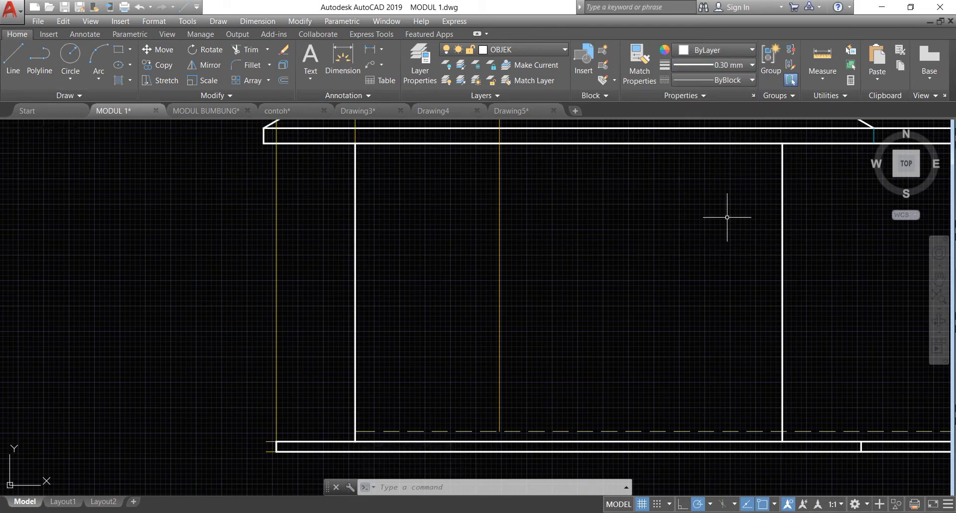
- Try a 90 mm vertical line up from the window projection line's foot on the dashed line, and erase it
{"action": "left_click", "coordinate": [15, 62]}
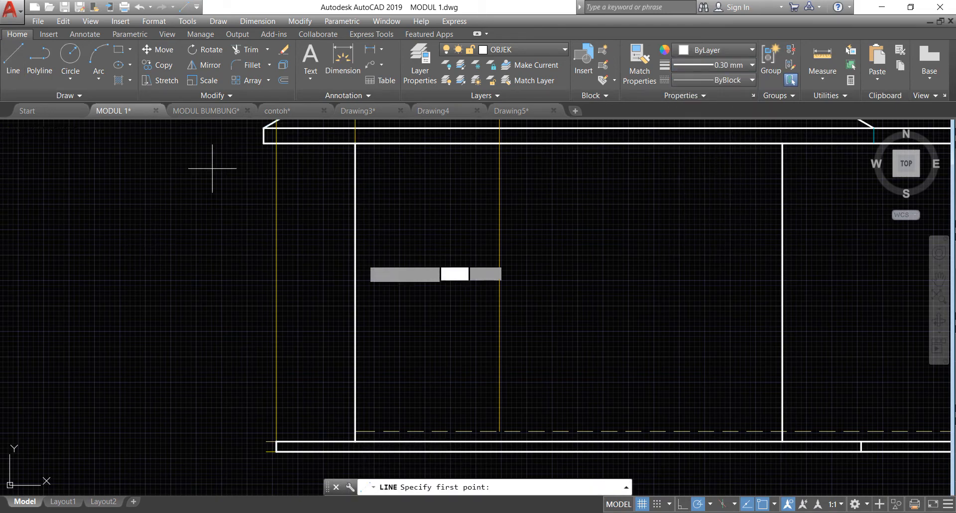
{"action": "left_click", "coordinate": [500, 432]}
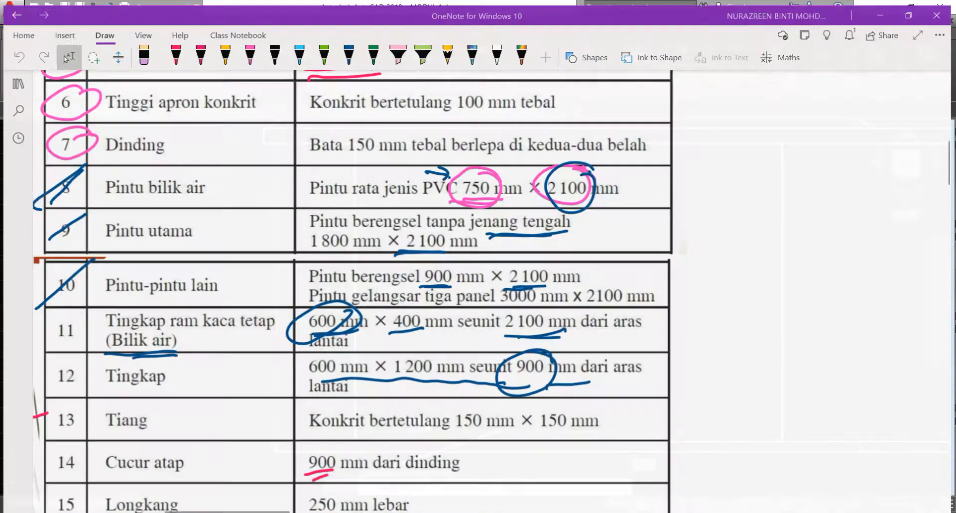
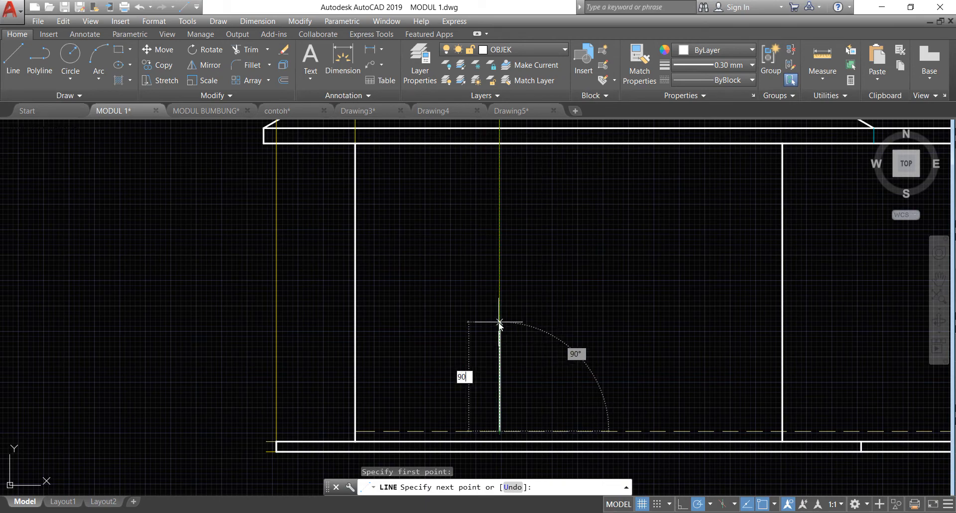
{"action": "type", "text": "90"}
{"action": "key", "text": "Return"}
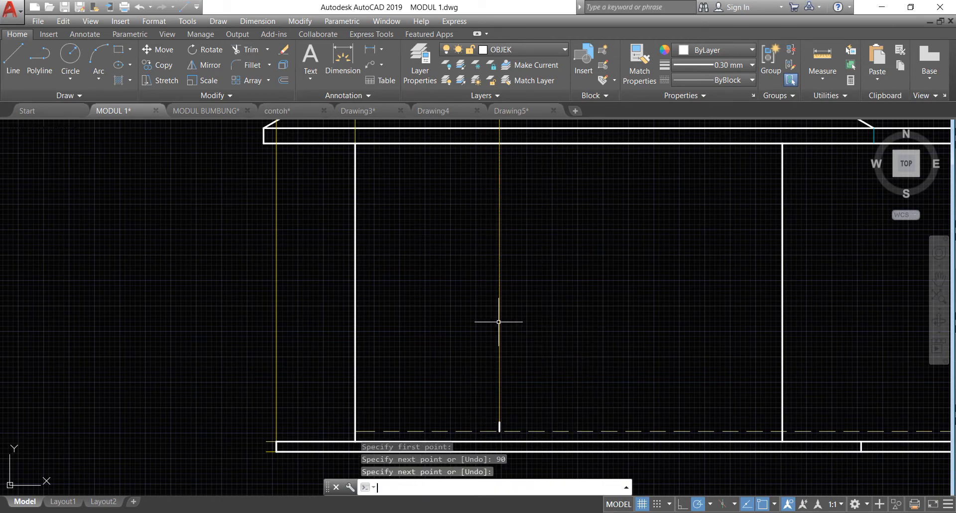
{"action": "key", "text": "Return"}
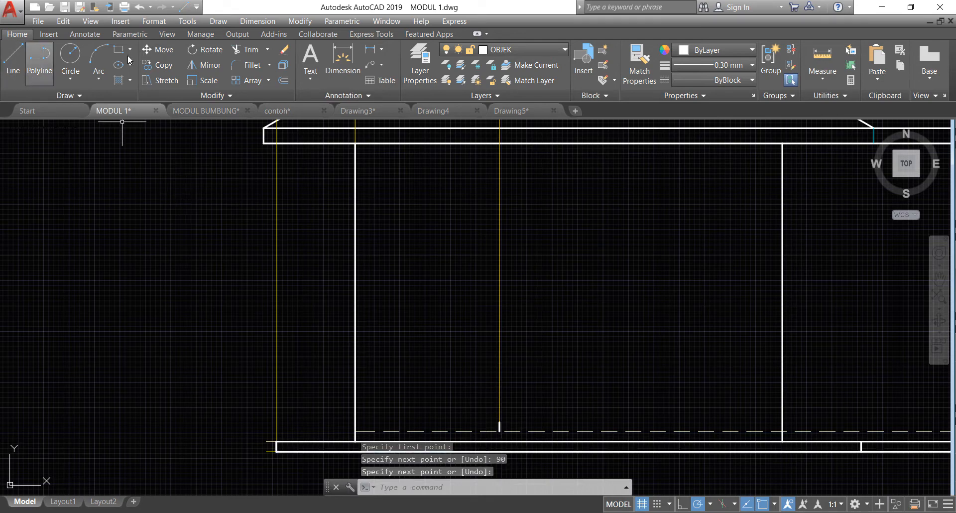
{"action": "scroll", "coordinate": [491, 413], "scroll_direction": "up", "scroll_amount": 2}
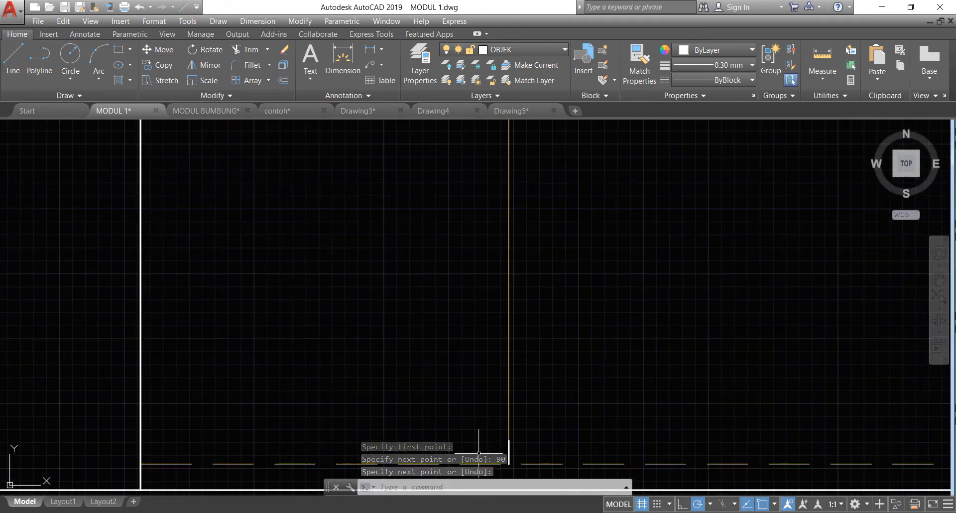
{"action": "scroll", "coordinate": [452, 315], "scroll_direction": "down", "scroll_amount": 1}
{"action": "left_click", "coordinate": [490, 396]}
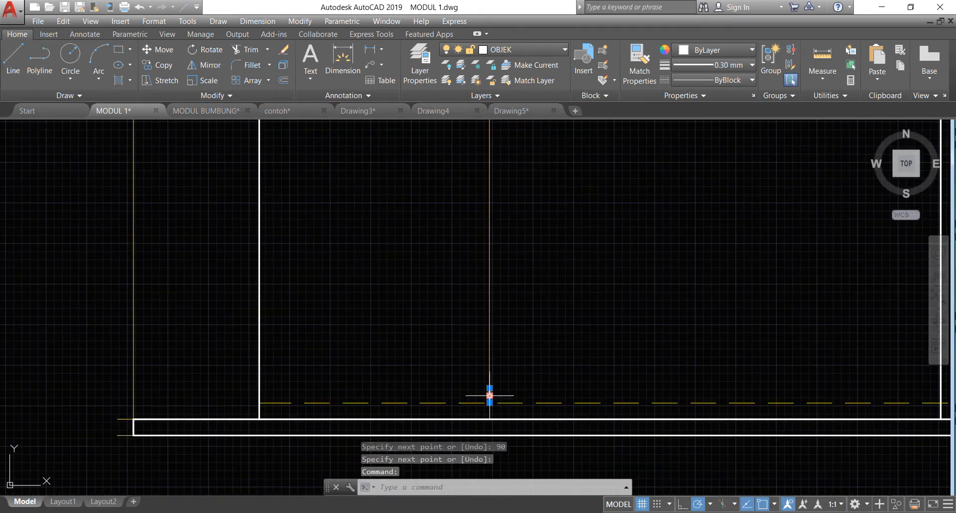
{"action": "key", "text": "Delete"}
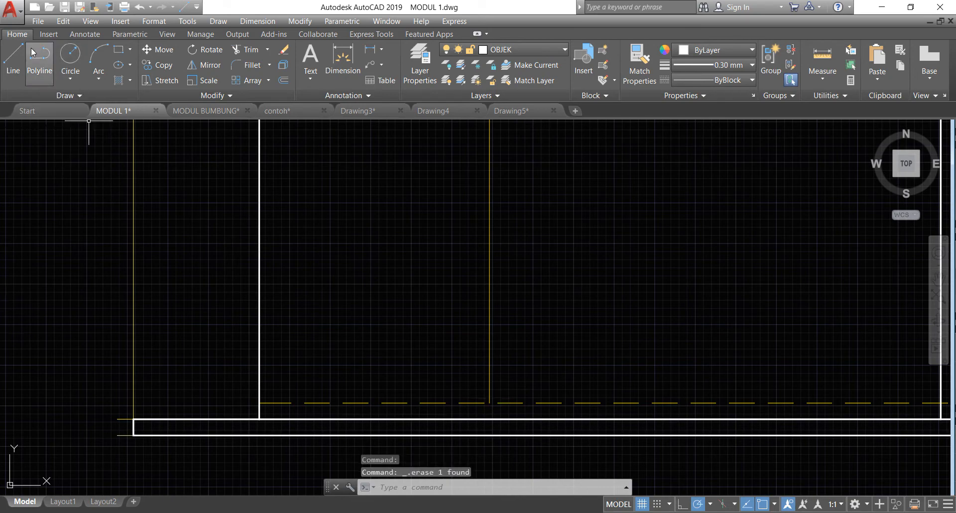
- Draw a 900 mm vertical line upward from the window projection line's foot on the dashed line
{"action": "left_click", "coordinate": [14, 56]}
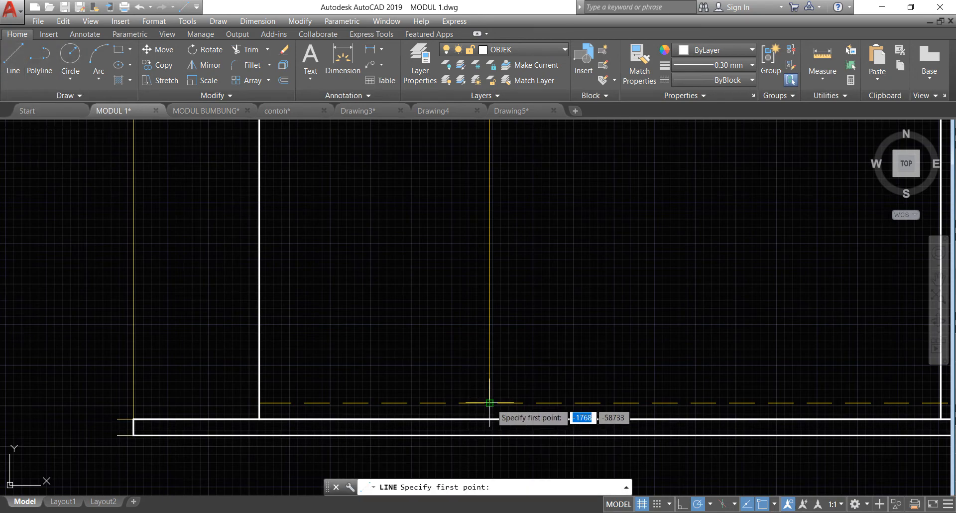
{"action": "left_click", "coordinate": [491, 402]}
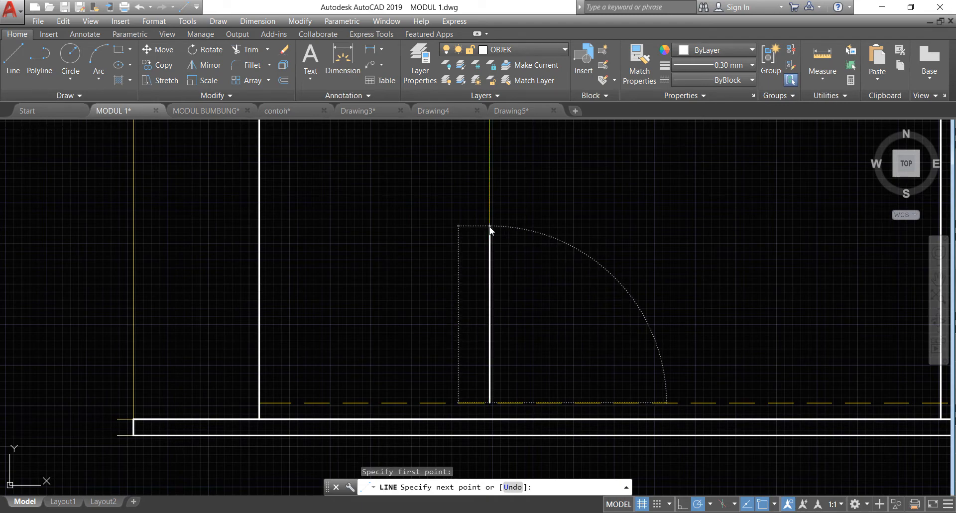
{"action": "type", "text": "900"}
{"action": "key", "text": "Return"}
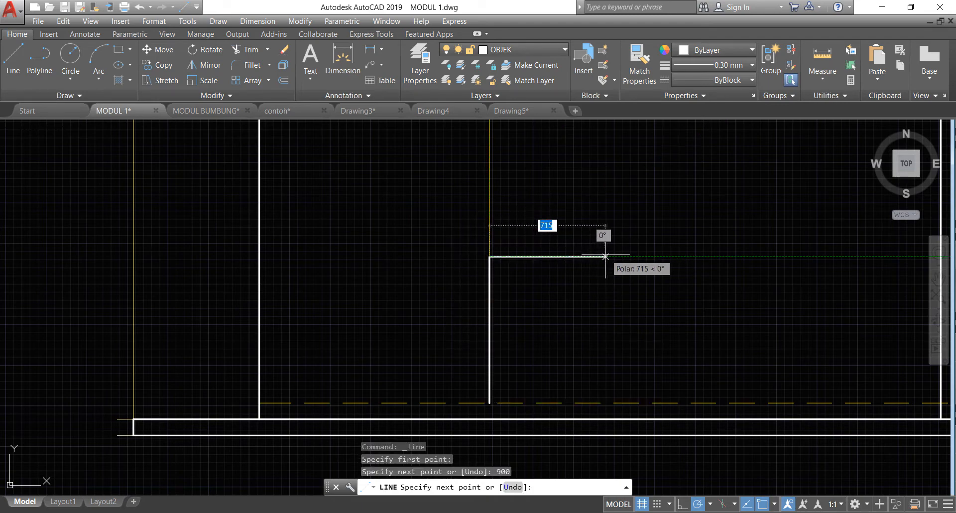
{"action": "key", "text": "Return"}
{"action": "scroll", "coordinate": [564, 343], "scroll_direction": "down", "scroll_amount": 8}
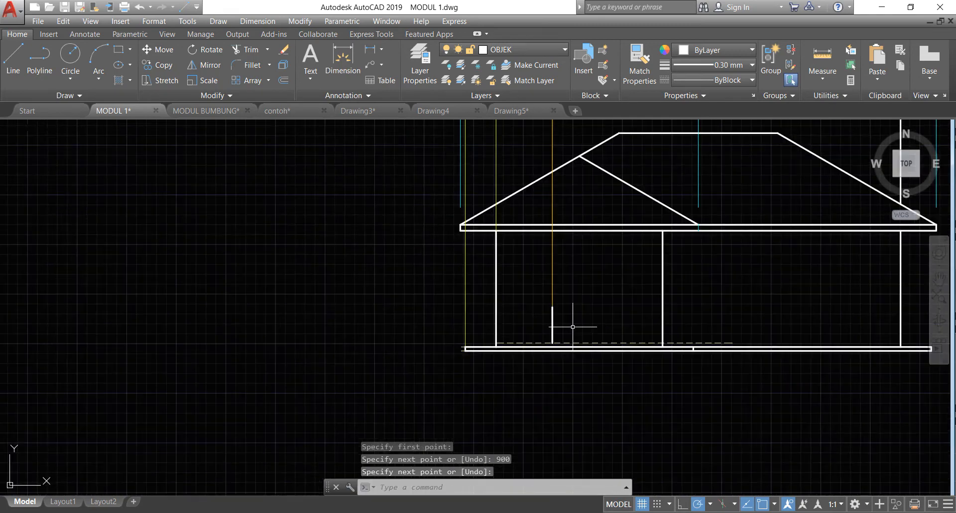
{"action": "scroll", "coordinate": [618, 171], "scroll_direction": "up", "scroll_amount": 2}
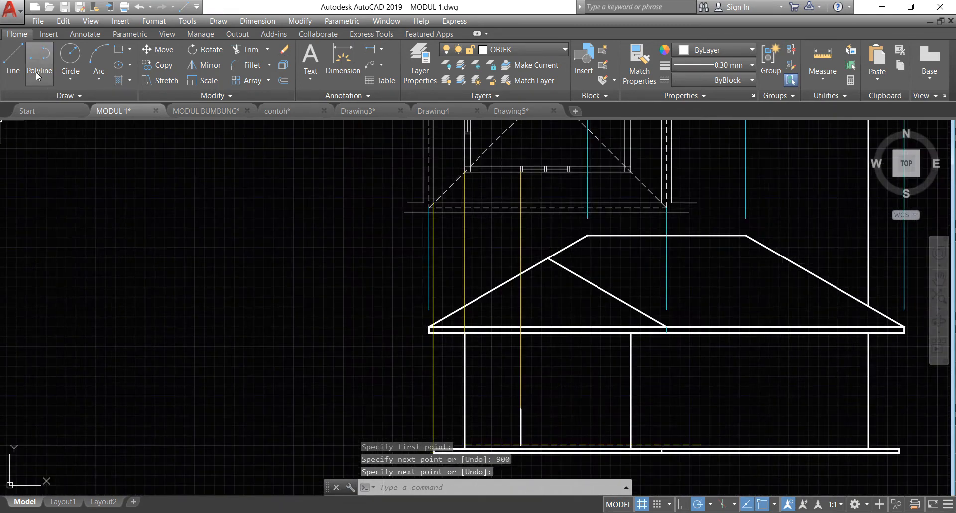
{"action": "left_click", "coordinate": [13, 59]}
{"action": "scroll", "coordinate": [617, 173], "scroll_direction": "up", "scroll_amount": 4}
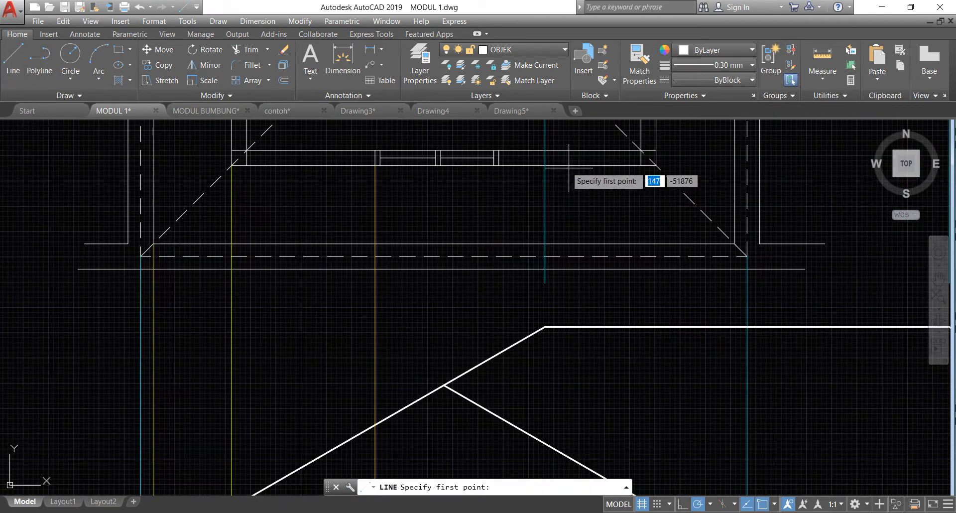
{"action": "left_click", "coordinate": [500, 158]}
{"action": "scroll", "coordinate": [500, 160], "scroll_direction": "down", "scroll_amount": 6}
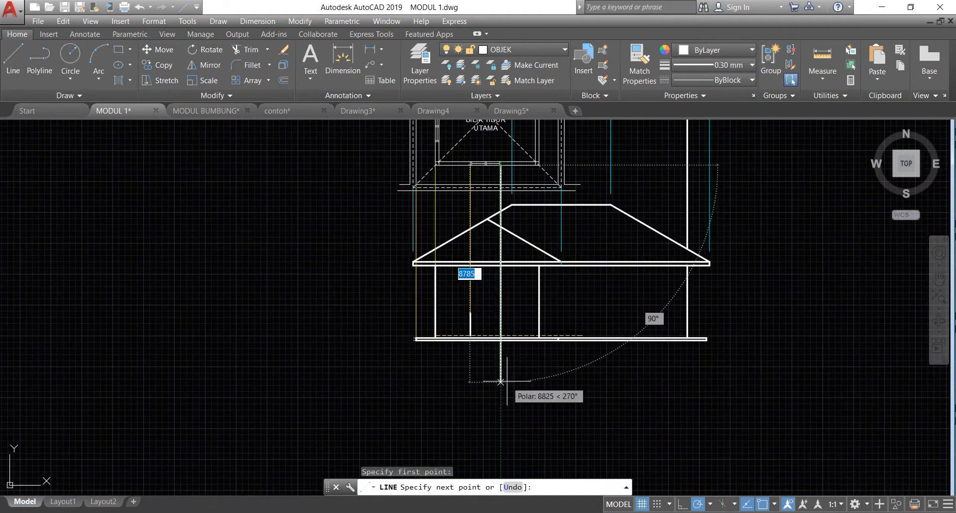
{"action": "scroll", "coordinate": [501, 381], "scroll_direction": "up", "scroll_amount": 5}
{"action": "key", "text": "Escape"}
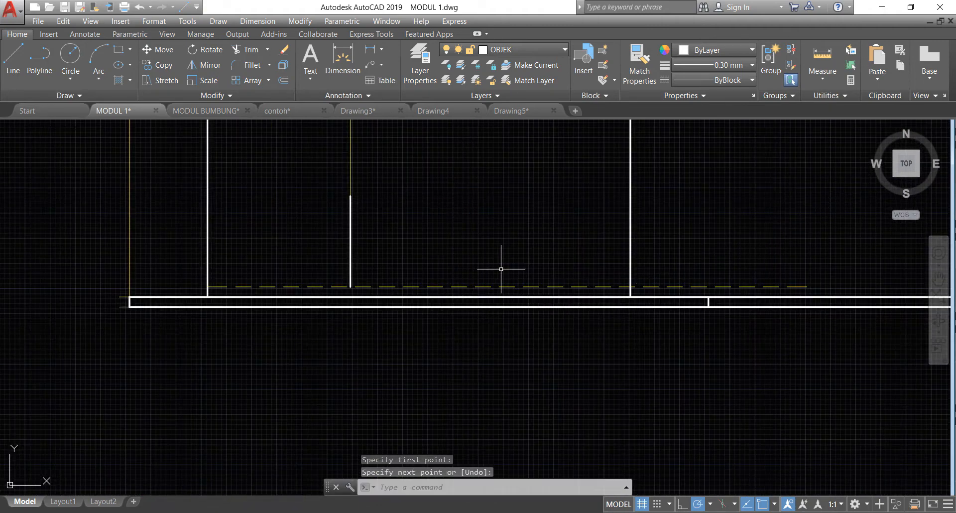
- Draw a vertical line from the right edge of BILIK TIDUR UTAMA's front window in the plan down into the elevation's wall area
{"action": "left_click", "coordinate": [13, 58]}
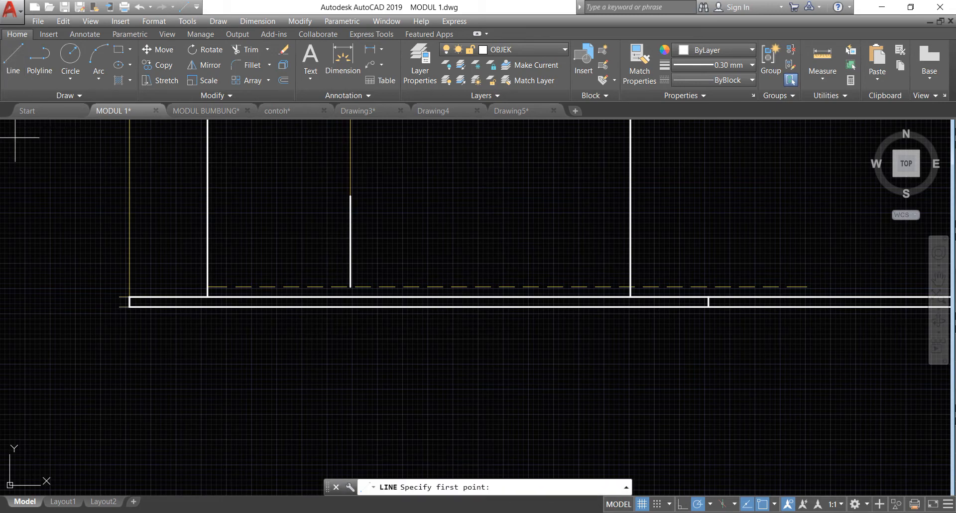
{"action": "scroll", "coordinate": [491, 374], "scroll_direction": "down", "scroll_amount": 10}
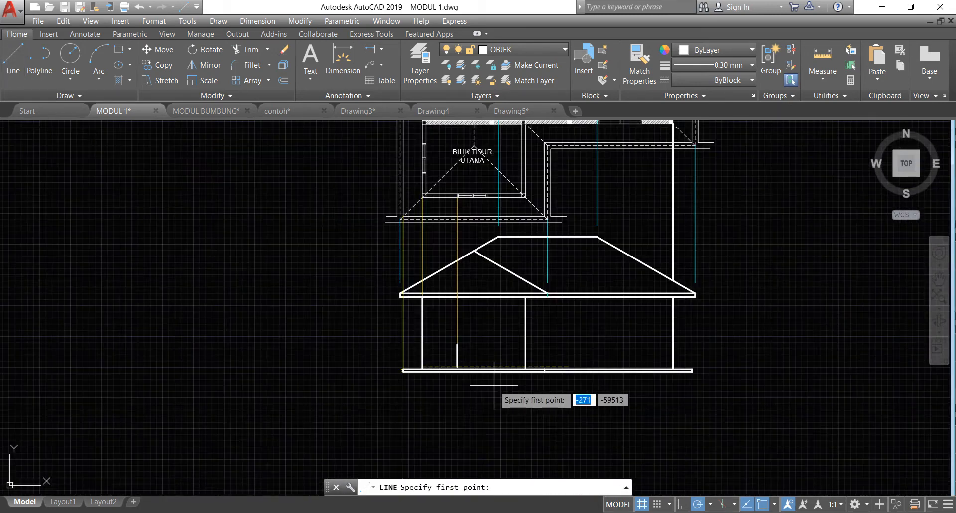
{"action": "scroll", "coordinate": [487, 330], "scroll_direction": "up", "scroll_amount": 10}
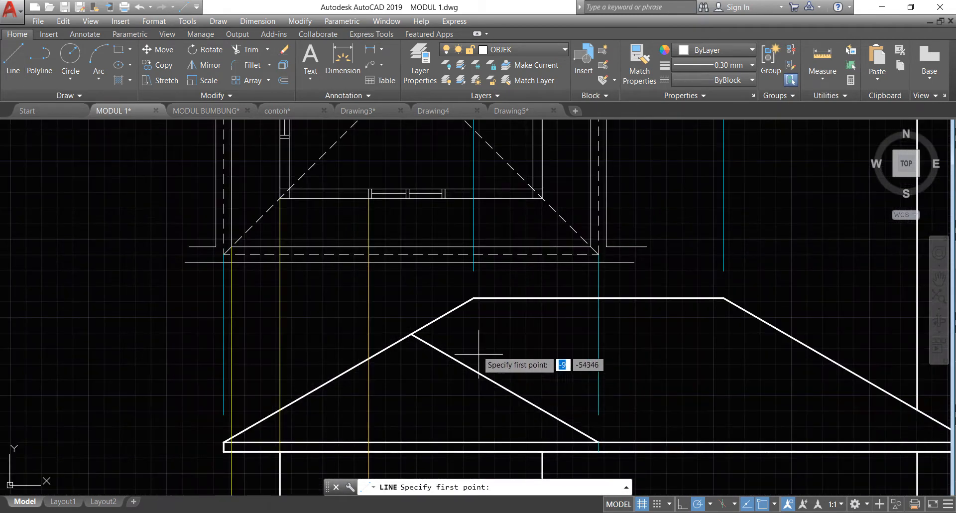
{"action": "scroll", "coordinate": [422, 231], "scroll_direction": "up", "scroll_amount": 2}
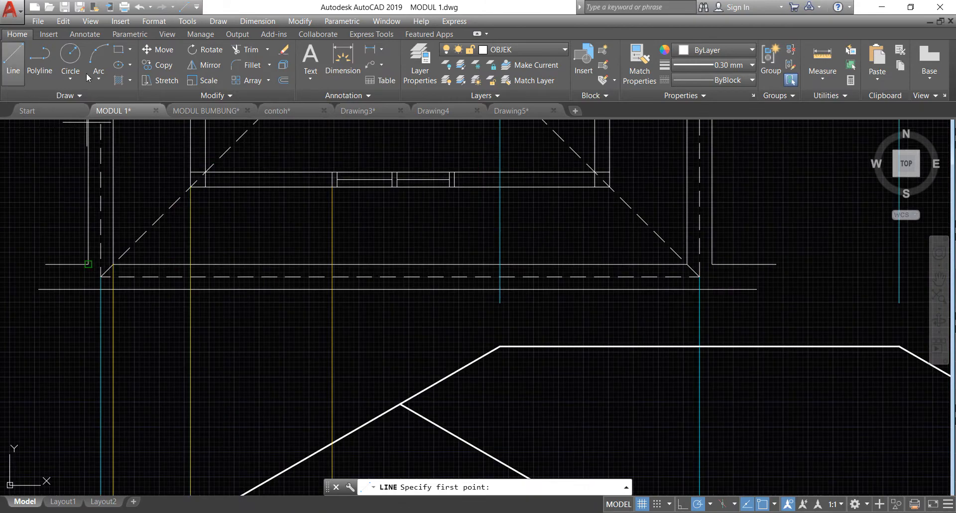
{"action": "left_click", "coordinate": [460, 189]}
{"action": "scroll", "coordinate": [465, 189], "scroll_direction": "down", "scroll_amount": 3}
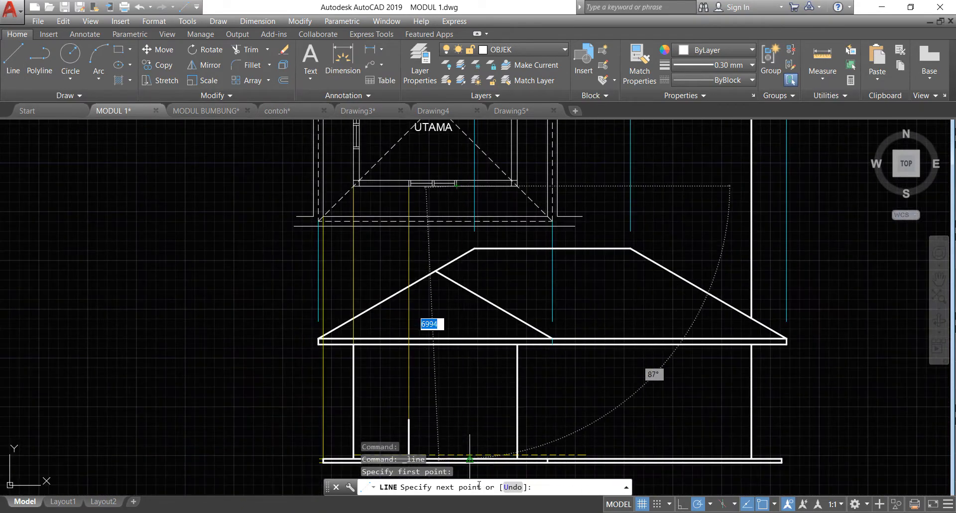
{"action": "scroll", "coordinate": [451, 398], "scroll_direction": "up", "scroll_amount": 2}
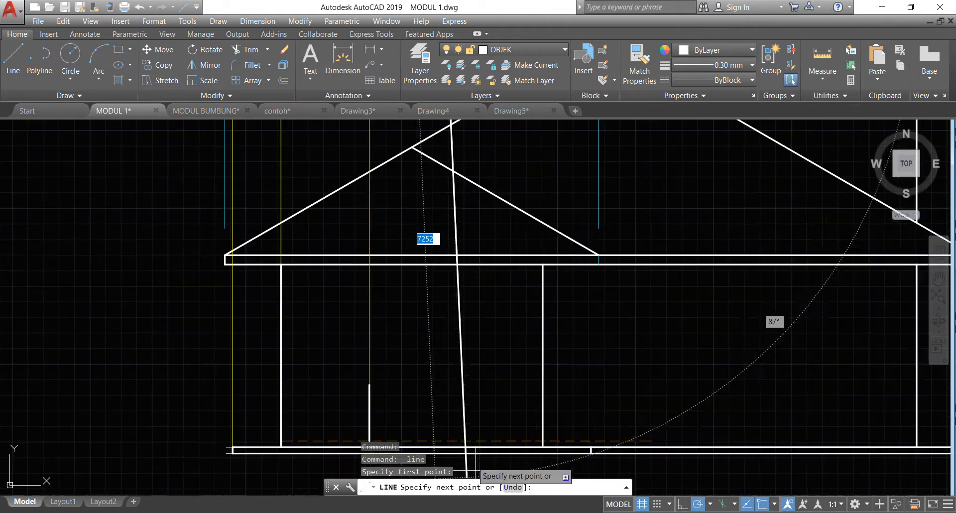
{"action": "left_click", "coordinate": [445, 409]}
{"action": "key", "text": "Return"}
- Draw the window's horizontal bottom edge from the top of the 900 mm line across to the vertical line from the window's right edge
{"action": "key", "text": "Return"}
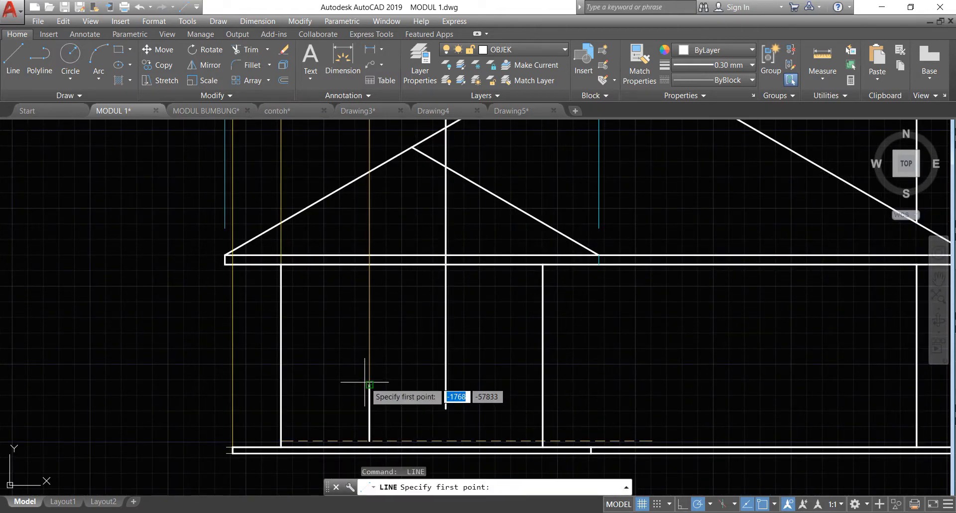
{"action": "left_click", "coordinate": [369, 384]}
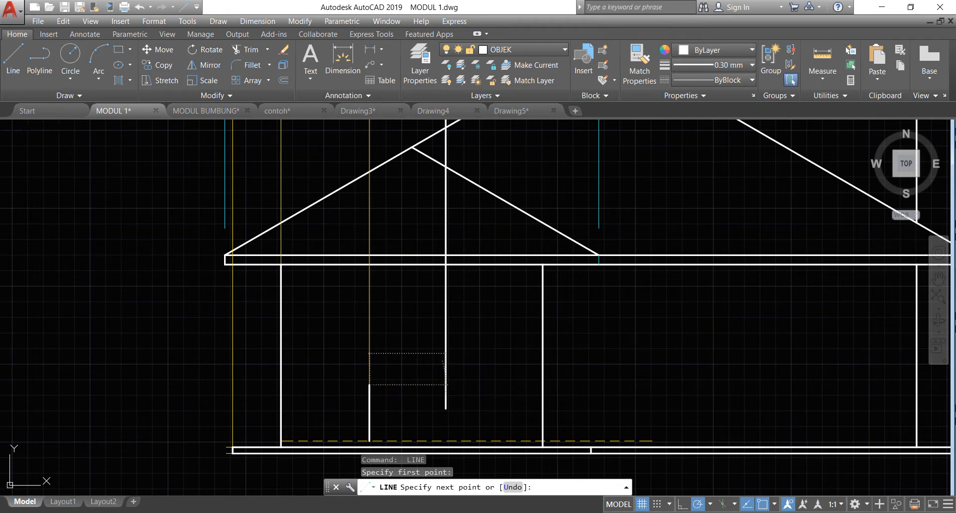
{"action": "left_click", "coordinate": [446, 384]}
{"action": "key", "text": "Return"}
- Delete the vertical line projected from the plan window's right edge
{"action": "left_click", "coordinate": [451, 364]}
{"action": "left_click", "coordinate": [411, 333]}
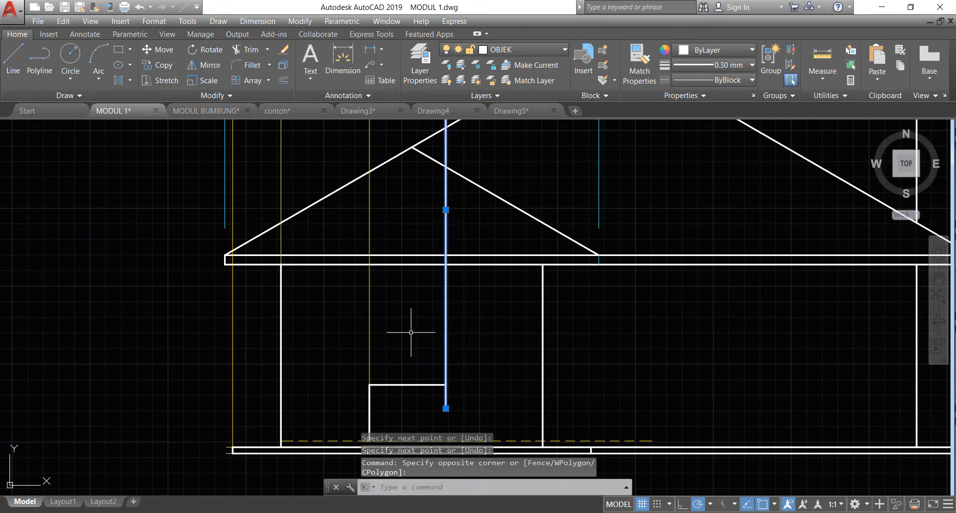
{"action": "key", "text": "Delete"}
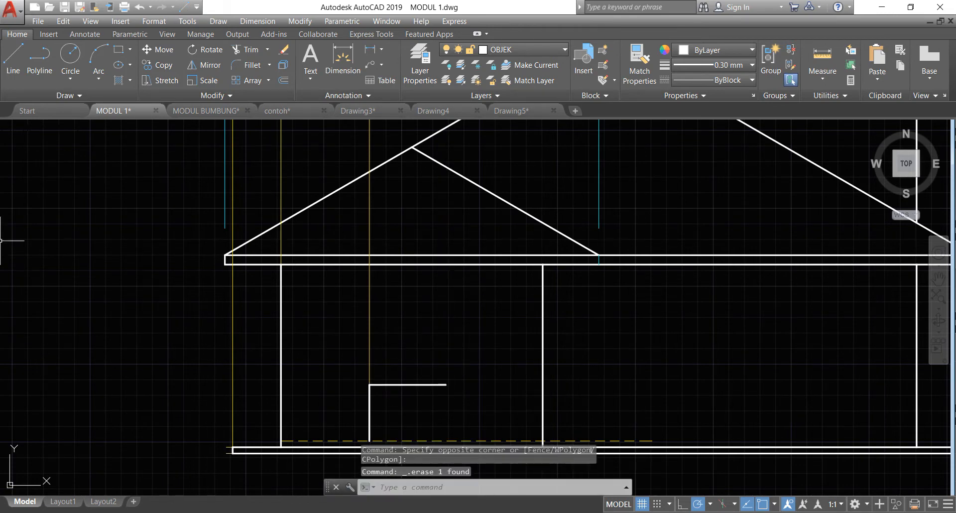
- Draw the window's right edge 1200 mm upward from the bottom edge's right end, plus its top and left edges to close the outline
{"action": "left_click", "coordinate": [14, 58]}
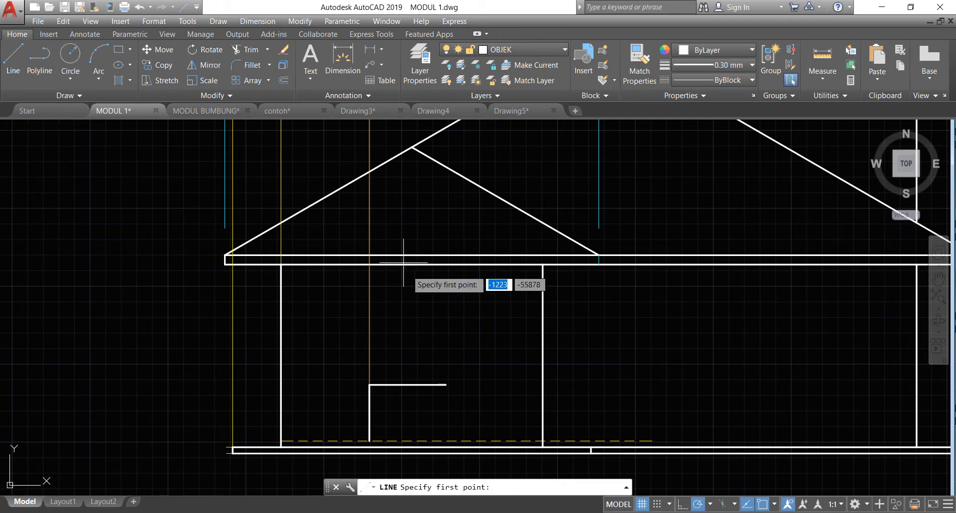
{"action": "left_click", "coordinate": [446, 385]}
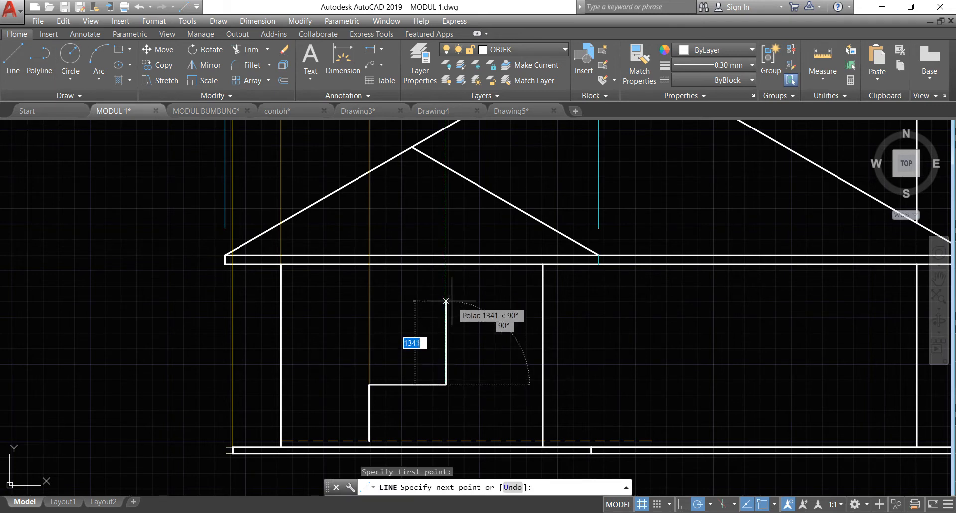
{"action": "type", "text": "1200"}
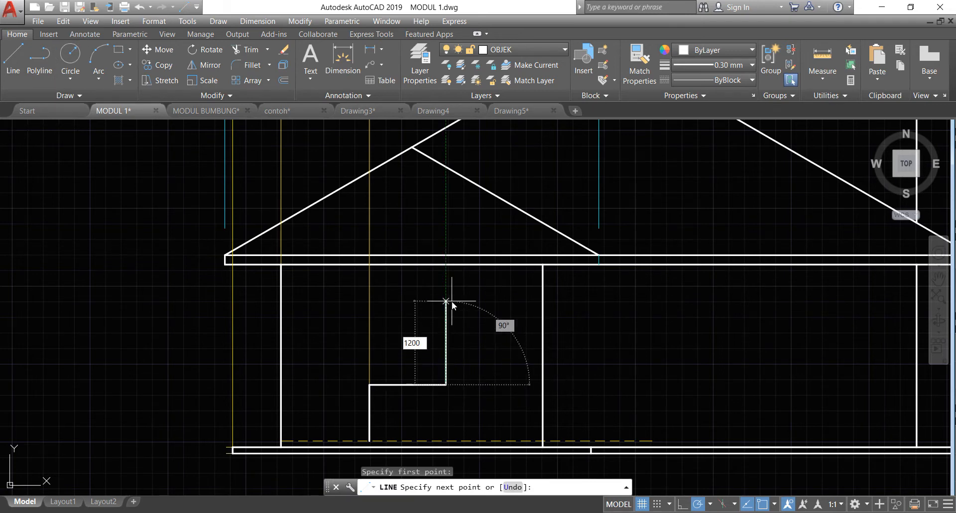
{"action": "key", "text": "Return"}
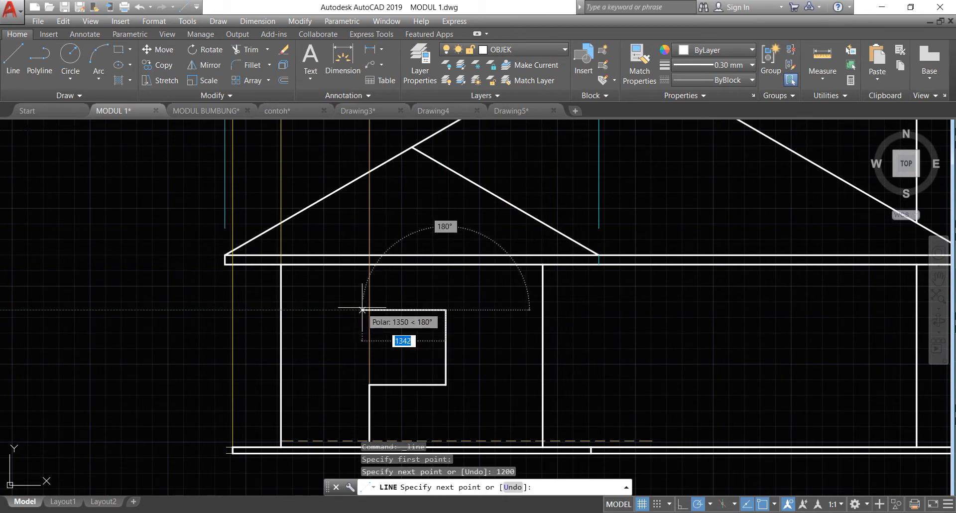
{"action": "left_click", "coordinate": [369, 310]}
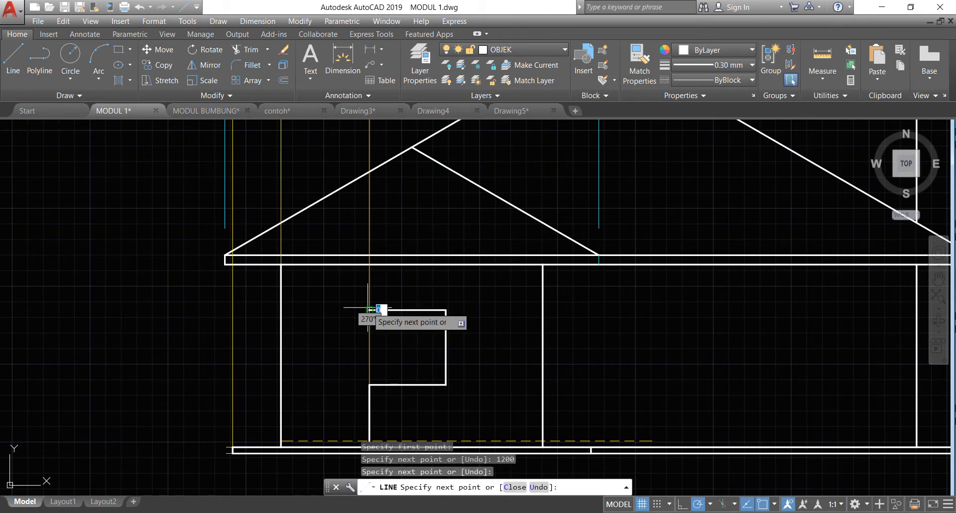
{"action": "left_click", "coordinate": [369, 385]}
{"action": "key", "text": "Escape"}
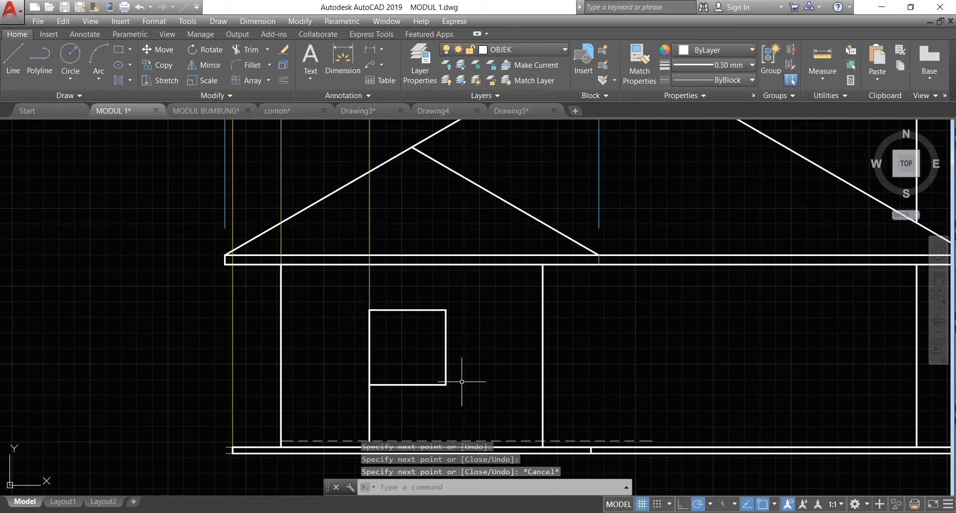
- Delete the vertical sill-height line below the window and the projection line along its left edge
{"action": "scroll", "coordinate": [461, 380], "scroll_direction": "up", "scroll_amount": 2}
{"action": "scroll", "coordinate": [314, 385], "scroll_direction": "up", "scroll_amount": 2}
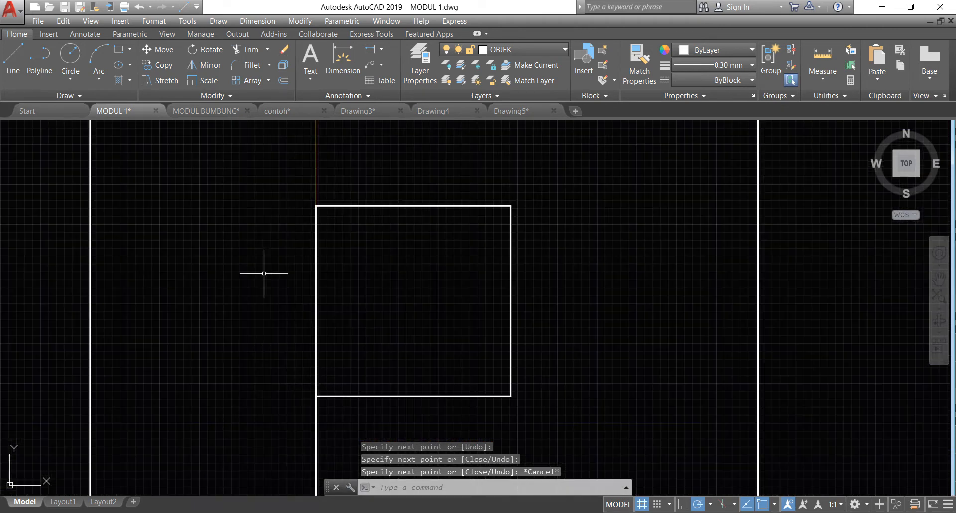
{"action": "left_click", "coordinate": [327, 435]}
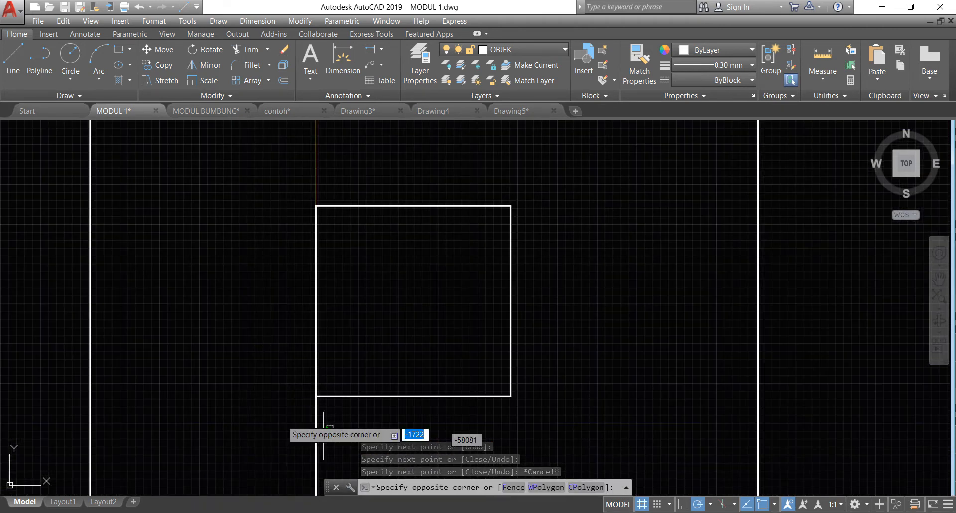
{"action": "left_click", "coordinate": [282, 419]}
{"action": "key", "text": "Delete"}
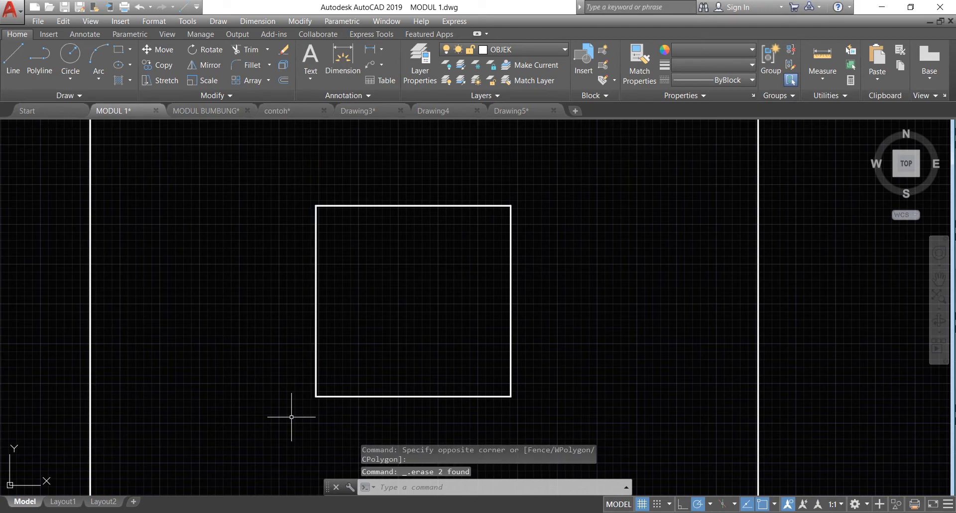
- Offset all four edges of the window outline 50 mm inward to form the frame
{"action": "left_click", "coordinate": [286, 84]}
{"action": "type", "text": "50"}
{"action": "key", "text": "Return"}
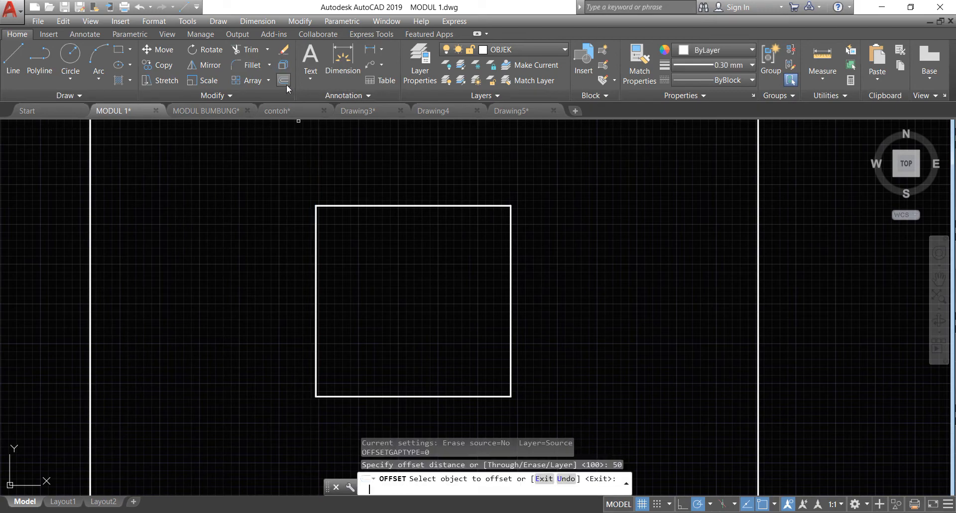
{"action": "left_click", "coordinate": [389, 396]}
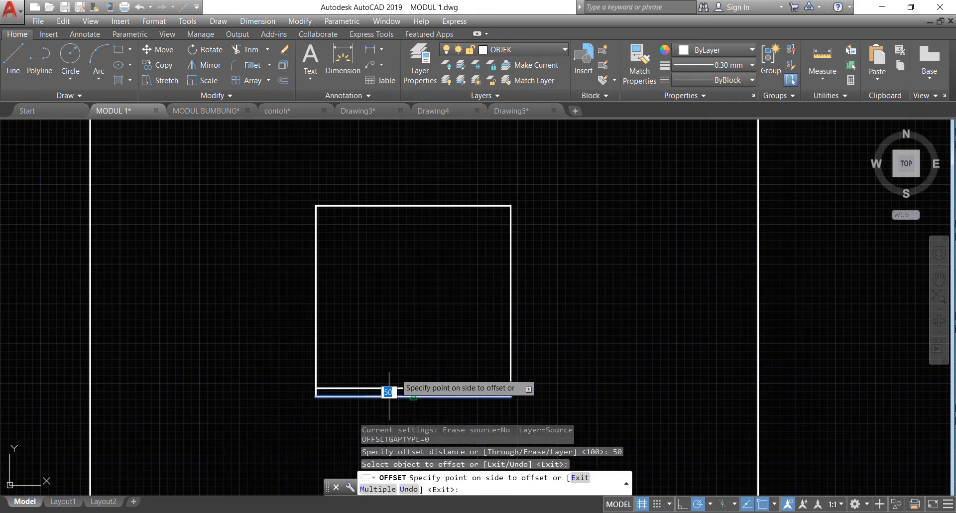
{"action": "left_click", "coordinate": [376, 361]}
{"action": "left_click", "coordinate": [314, 311]}
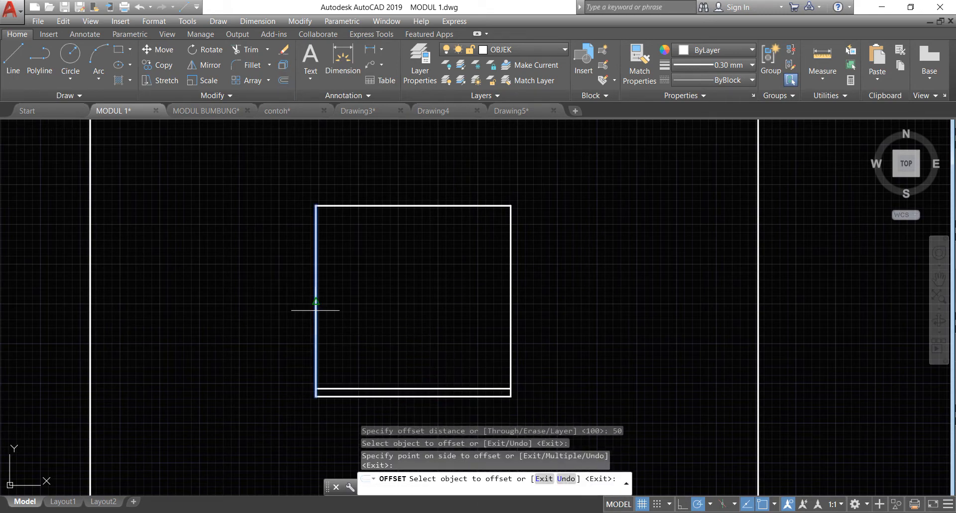
{"action": "left_click", "coordinate": [342, 299]}
{"action": "left_click", "coordinate": [512, 244]}
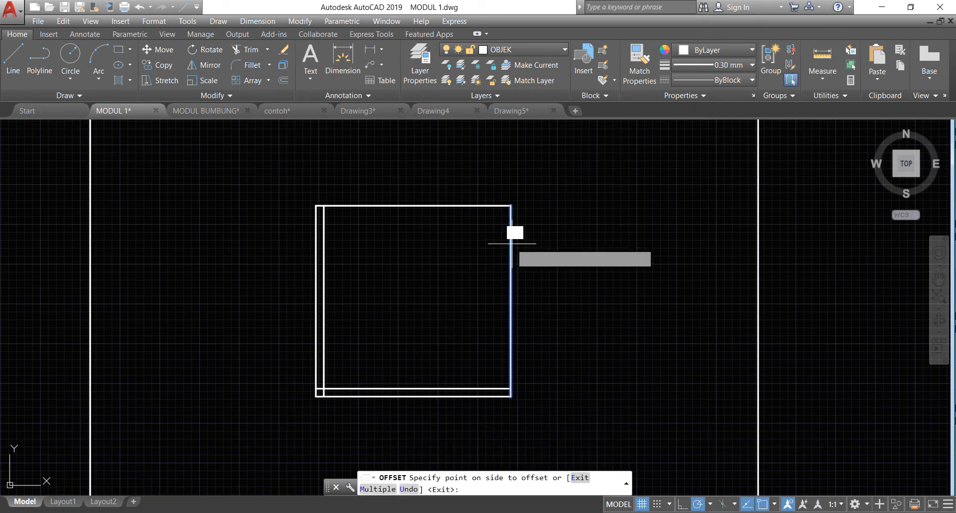
{"action": "left_click", "coordinate": [503, 240]}
{"action": "left_click", "coordinate": [469, 204]}
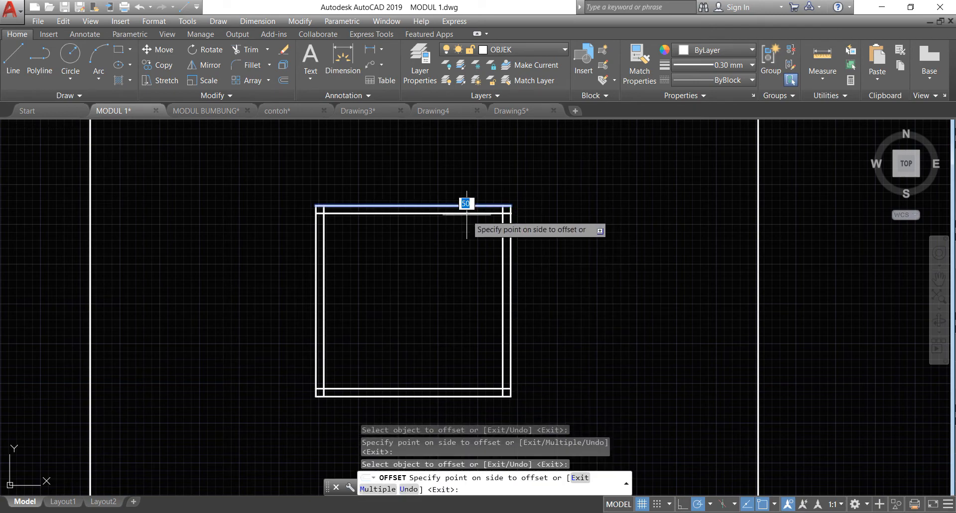
{"action": "left_click", "coordinate": [464, 218]}
{"action": "key", "text": "Return"}
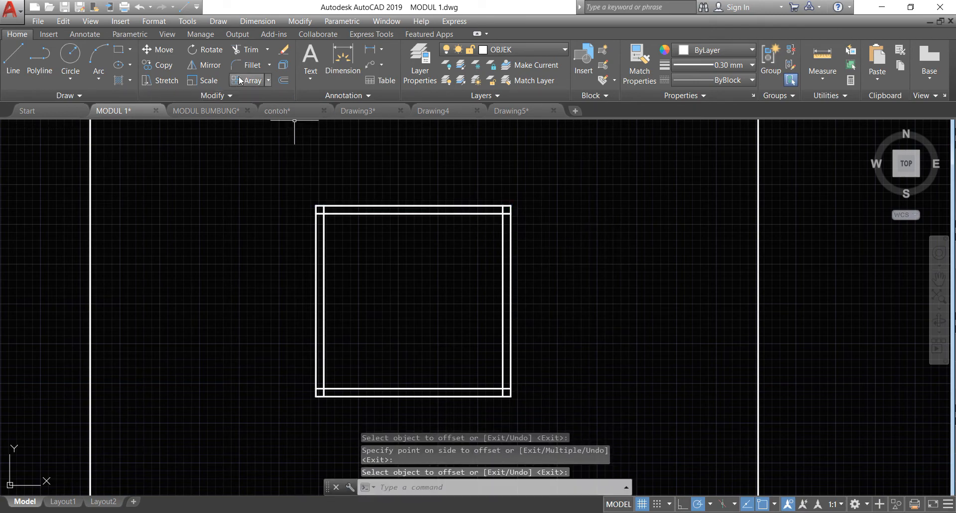
- Trim the overlapping inner frame lines at the window's two bottom corners, using all frame lines as cutting edges
{"action": "left_click", "coordinate": [247, 50]}
{"action": "left_click", "coordinate": [547, 230]}
{"action": "left_click", "coordinate": [471, 188]}
{"action": "left_click", "coordinate": [556, 426]}
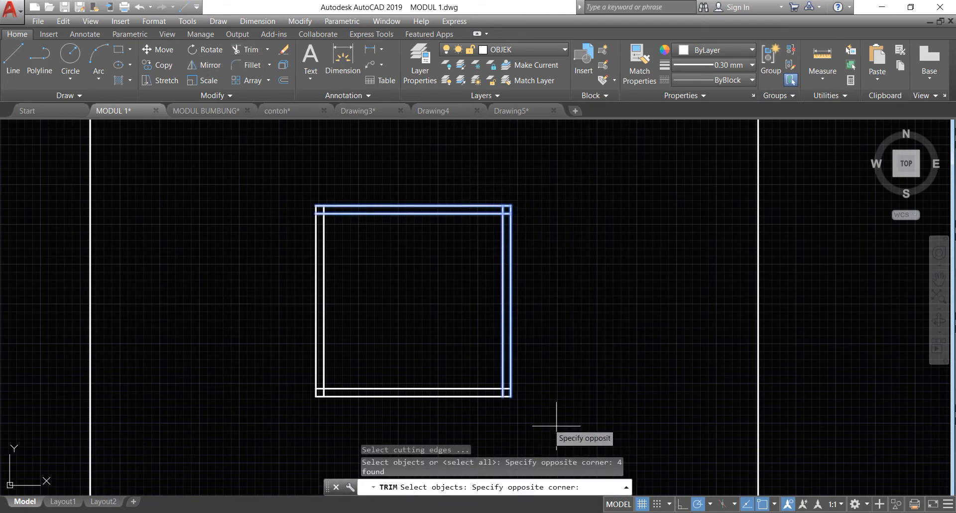
{"action": "left_click", "coordinate": [269, 125]}
{"action": "key", "text": "Return"}
{"action": "scroll", "coordinate": [341, 394], "scroll_direction": "up", "scroll_amount": 4}
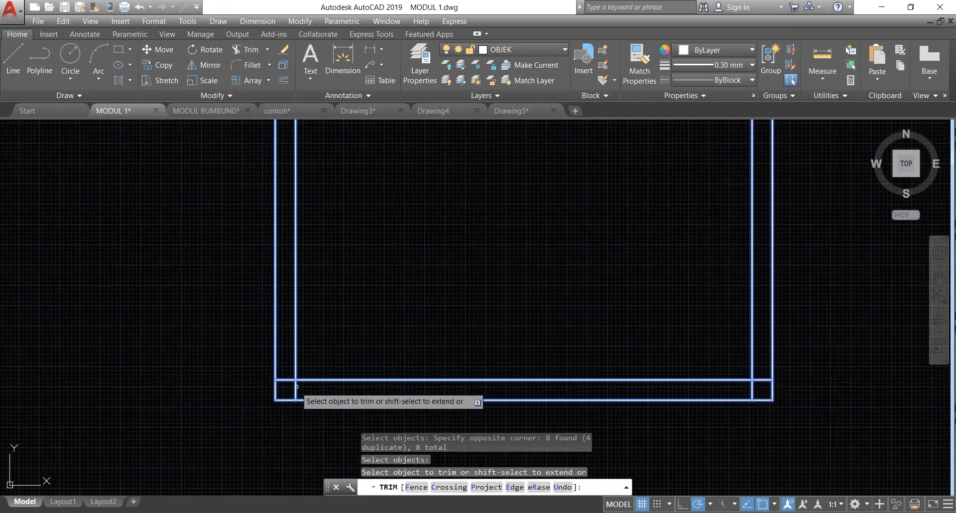
{"action": "left_click", "coordinate": [294, 387]}
{"action": "left_click", "coordinate": [290, 380]}
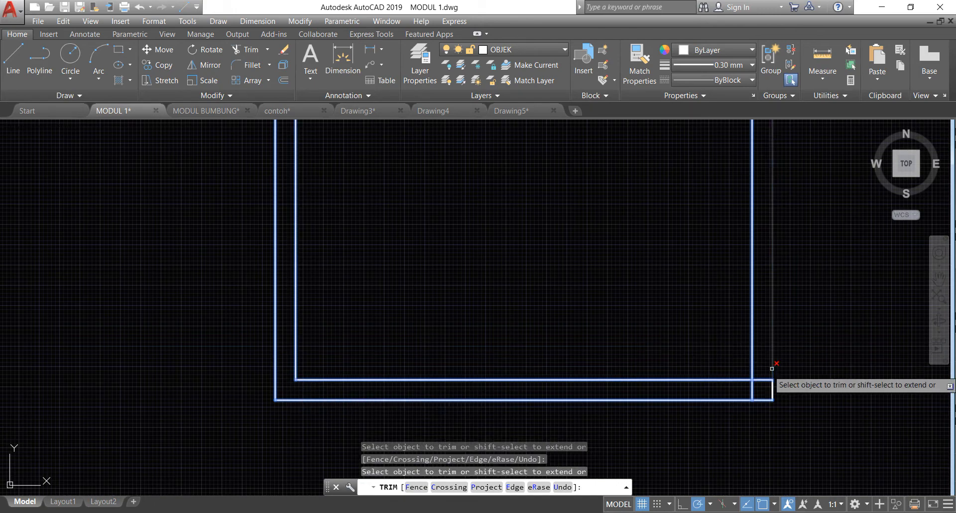
{"action": "left_click", "coordinate": [762, 380]}
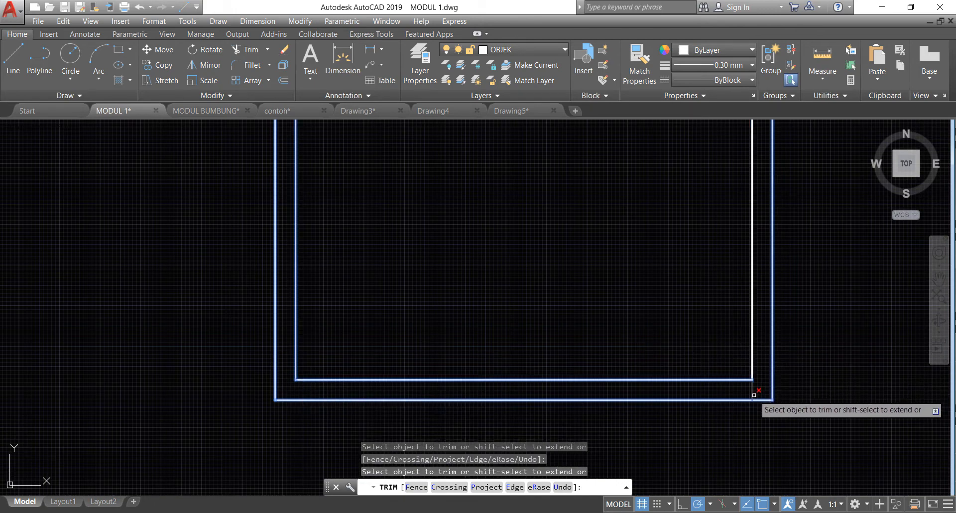
{"action": "left_click", "coordinate": [753, 391]}
{"action": "scroll", "coordinate": [726, 370], "scroll_direction": "up", "scroll_amount": 2}
{"action": "scroll", "coordinate": [723, 376], "scroll_direction": "down", "scroll_amount": 5}
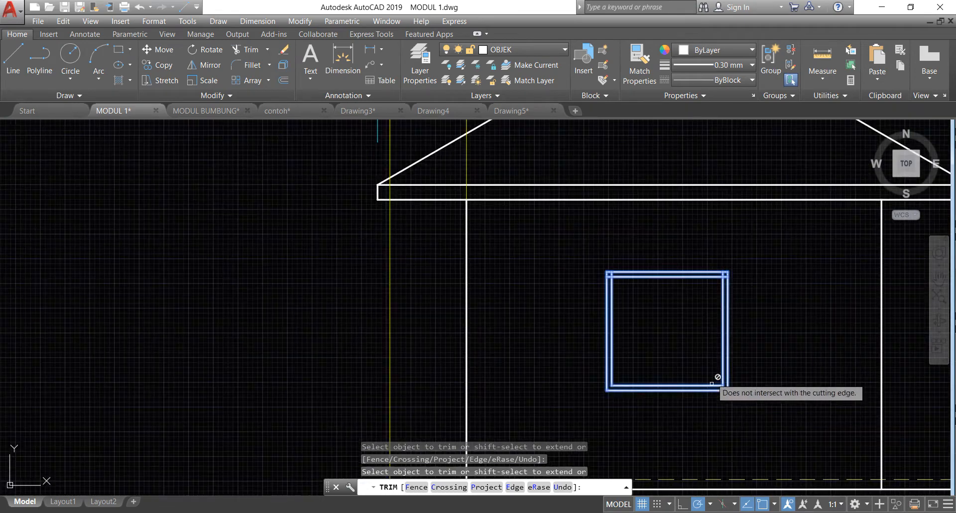
- Trim the overlapping inner frame lines at the window's two top corners
{"action": "scroll", "coordinate": [716, 285], "scroll_direction": "up", "scroll_amount": 2}
{"action": "scroll", "coordinate": [722, 271], "scroll_direction": "up", "scroll_amount": 2}
{"action": "left_click", "coordinate": [742, 246]}
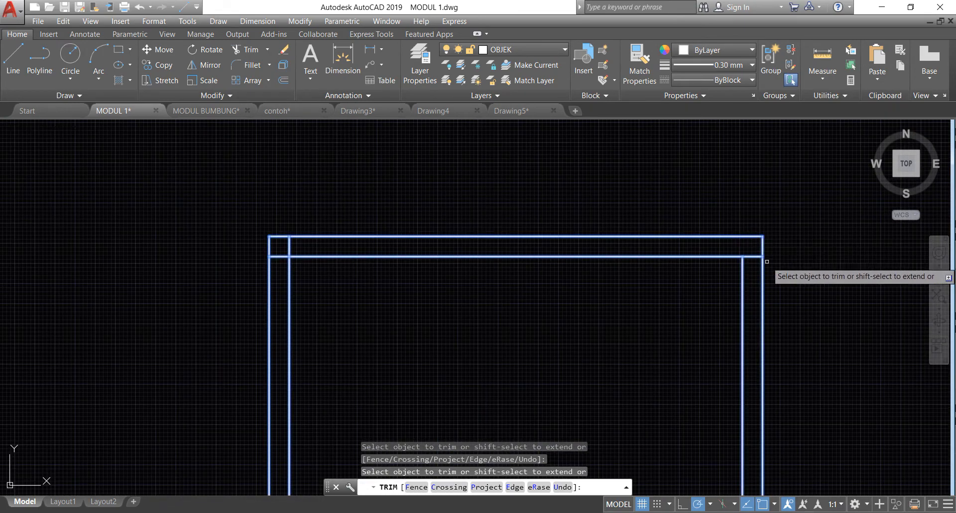
{"action": "left_click", "coordinate": [289, 245]}
{"action": "key", "text": "Return"}
- Draw a vertical line from the right side of the plan window's center mullion down to the inner top edge of the elevation window frame
{"action": "scroll", "coordinate": [371, 291], "scroll_direction": "down", "scroll_amount": 5}
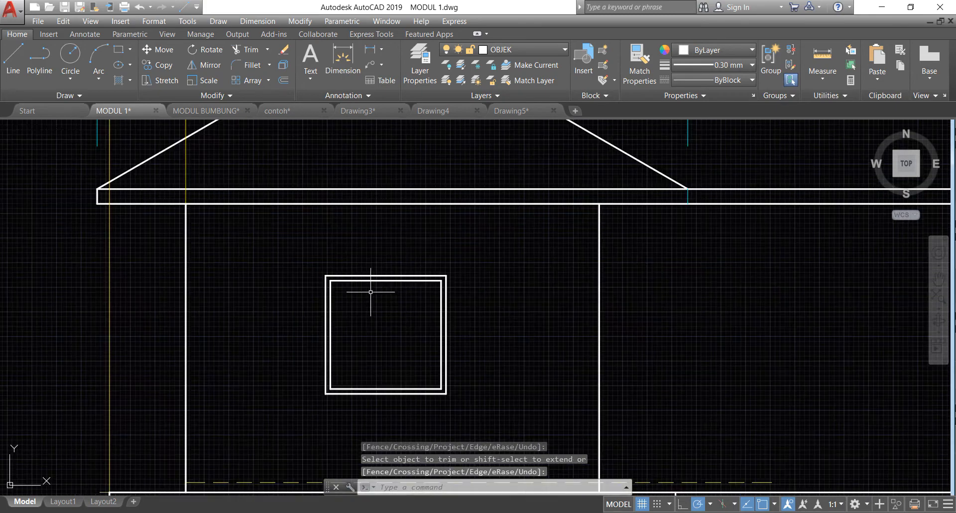
{"action": "scroll", "coordinate": [381, 283], "scroll_direction": "down", "scroll_amount": 4}
{"action": "scroll", "coordinate": [384, 219], "scroll_direction": "up", "scroll_amount": 6}
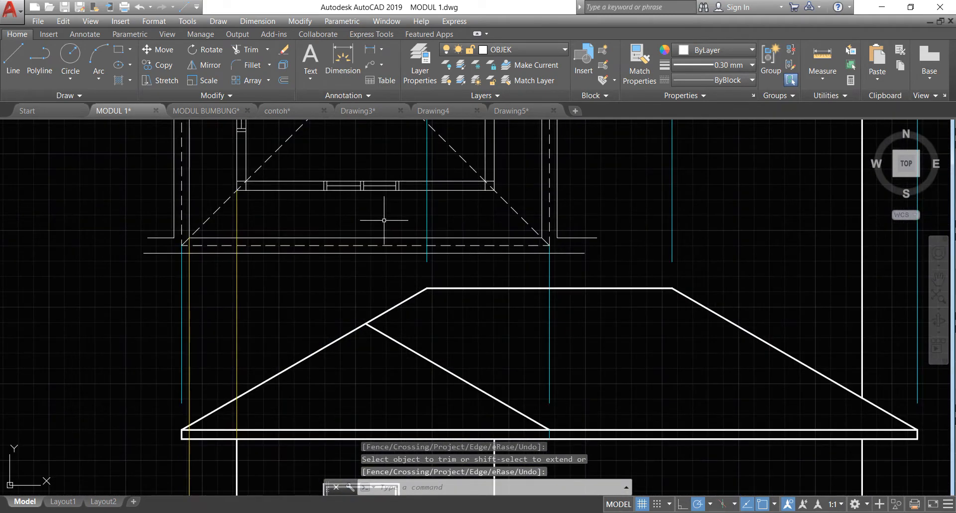
{"action": "left_click", "coordinate": [13, 60]}
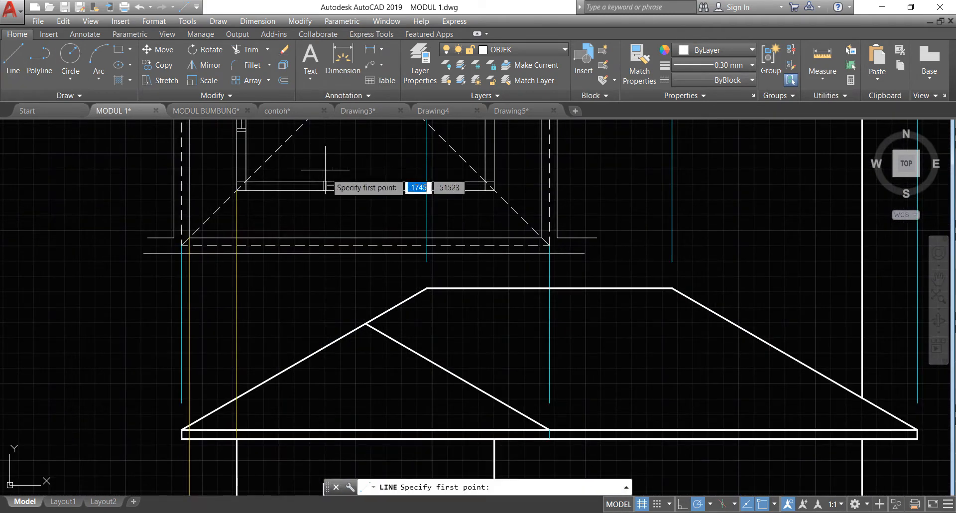
{"action": "scroll", "coordinate": [398, 203], "scroll_direction": "up", "scroll_amount": 4}
{"action": "left_click", "coordinate": [413, 203]}
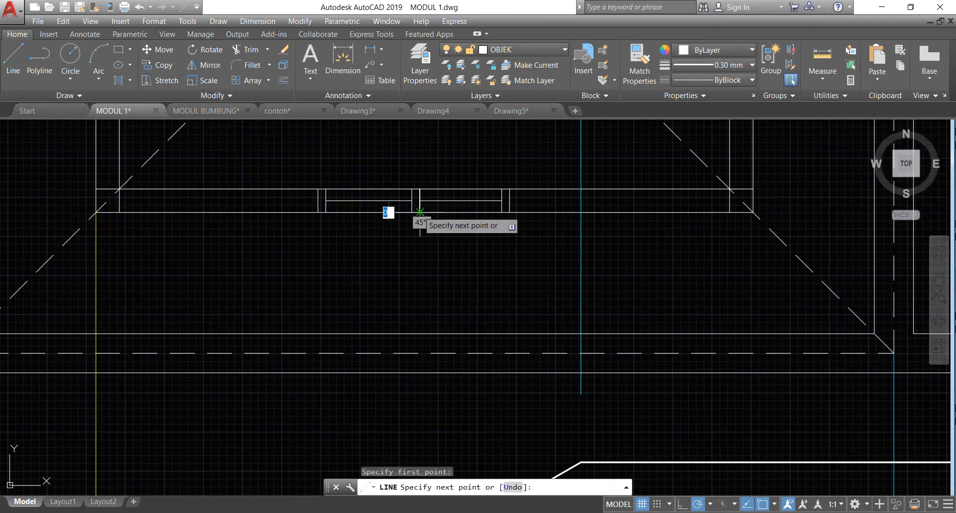
{"action": "scroll", "coordinate": [424, 202], "scroll_direction": "down", "scroll_amount": 4}
{"action": "scroll", "coordinate": [426, 414], "scroll_direction": "up", "scroll_amount": 8}
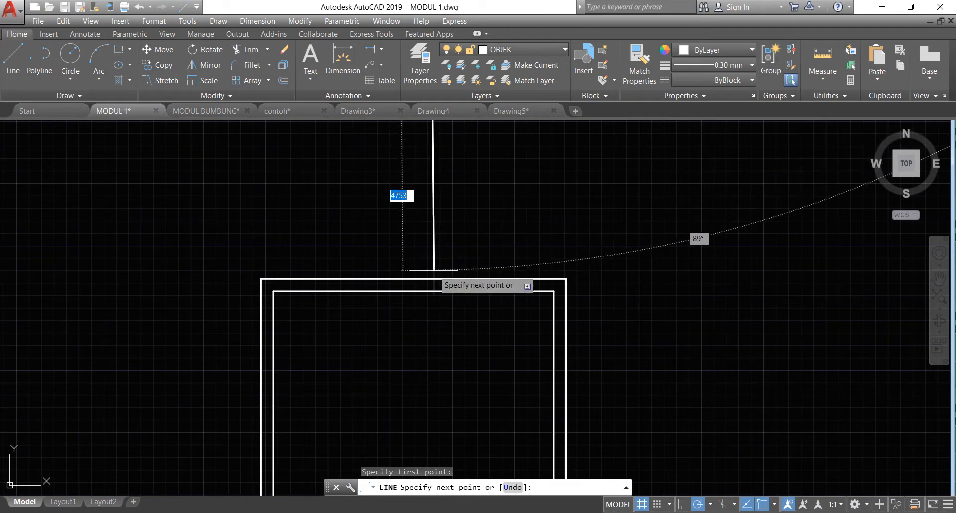
{"action": "left_click", "coordinate": [423, 291]}
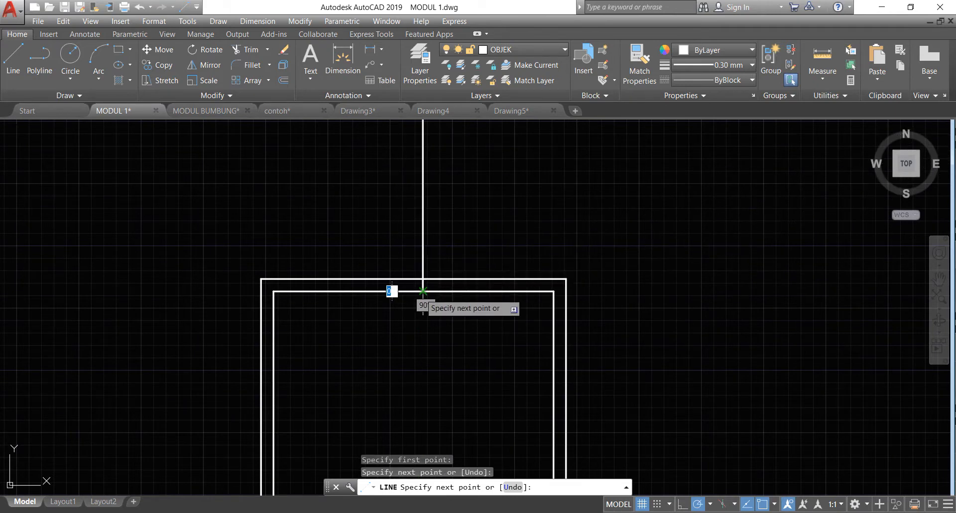
- Continue the vertical line down to the frame's inner bottom edge as the mullion's right side
{"action": "scroll", "coordinate": [423, 291], "scroll_direction": "down", "scroll_amount": 4}
{"action": "scroll", "coordinate": [421, 387], "scroll_direction": "up", "scroll_amount": 4}
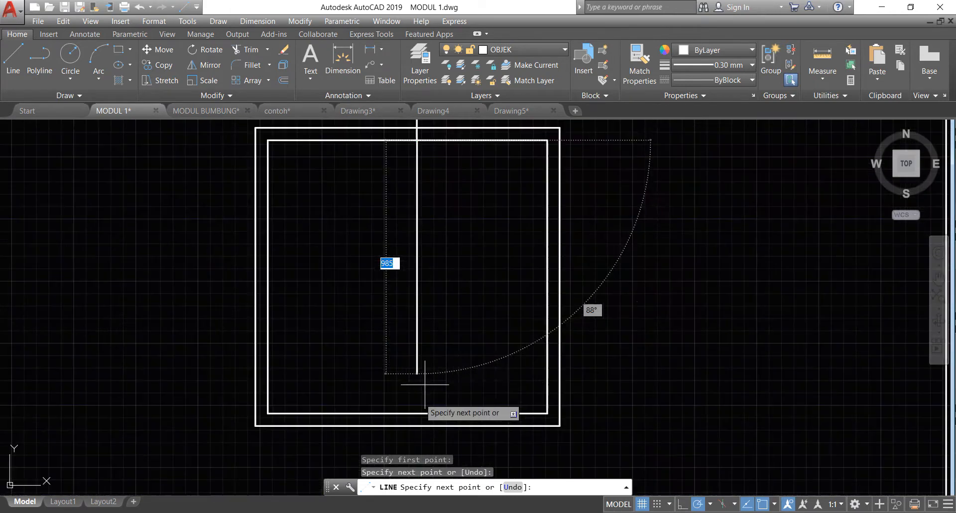
{"action": "left_click", "coordinate": [417, 414]}
{"action": "key", "text": "Return"}
- Offset the mullion line 50 mm to the left
{"action": "left_click", "coordinate": [281, 80]}
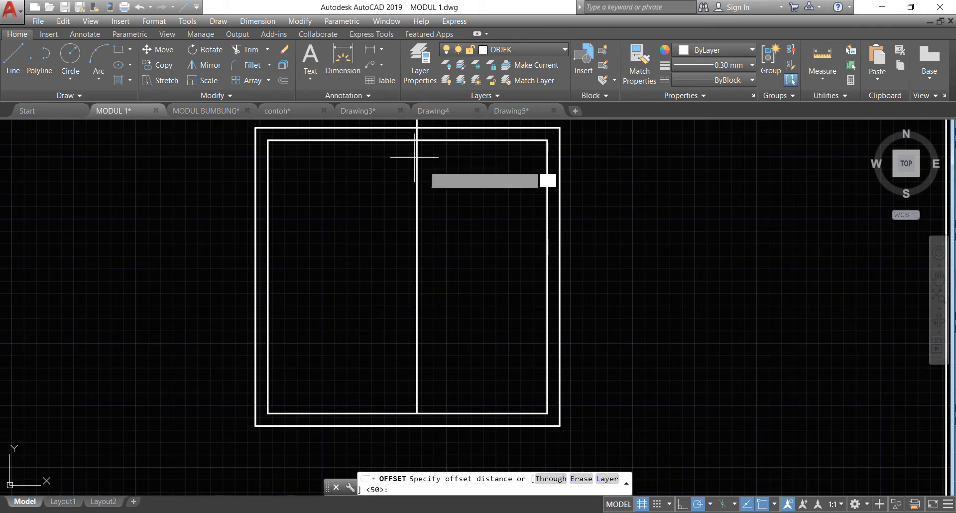
{"action": "key", "text": "Return"}
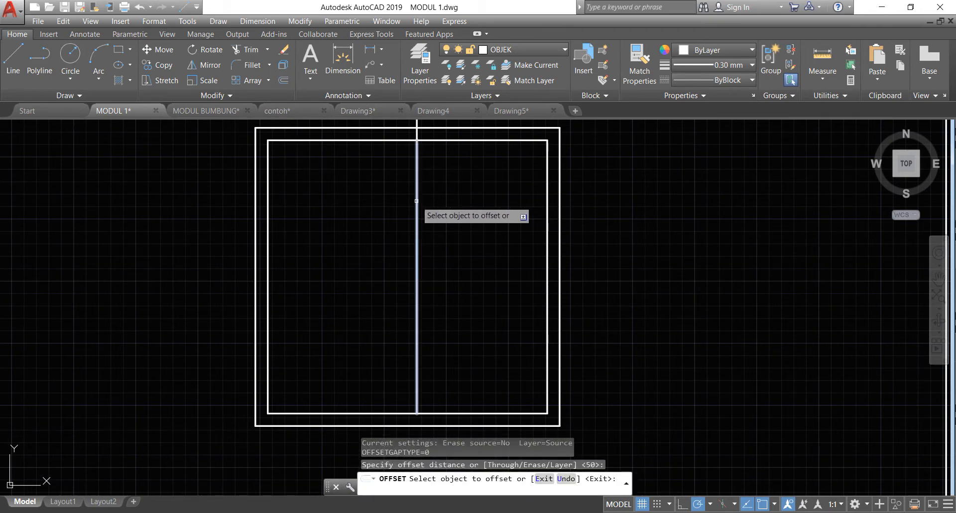
{"action": "left_click", "coordinate": [416, 203]}
{"action": "left_click", "coordinate": [399, 203]}
{"action": "key", "text": "Return"}
- Delete the projection line that runs from the plan to the top of the mullion
{"action": "scroll", "coordinate": [403, 268], "scroll_direction": "down", "scroll_amount": 2}
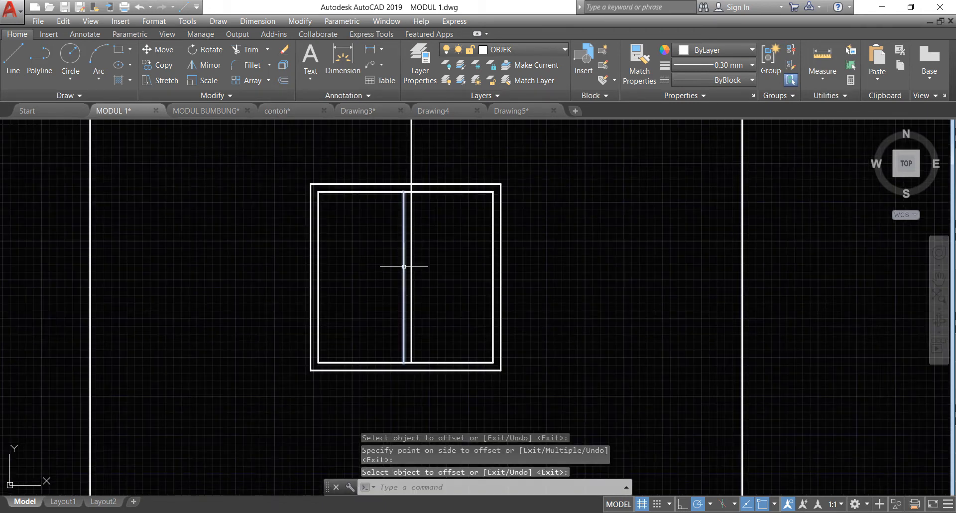
{"action": "left_click", "coordinate": [422, 155]}
{"action": "left_click", "coordinate": [388, 137]}
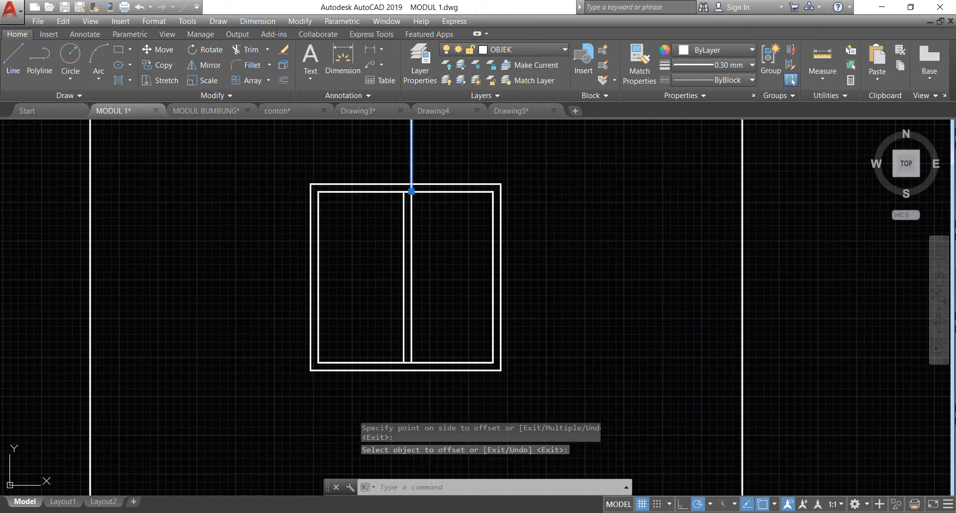
{"action": "key", "text": "Delete"}
- Draw a horizontal line across the left window pane from the mullion's midpoint to the inner frame edge
{"action": "scroll", "coordinate": [426, 234], "scroll_direction": "up", "scroll_amount": 2}
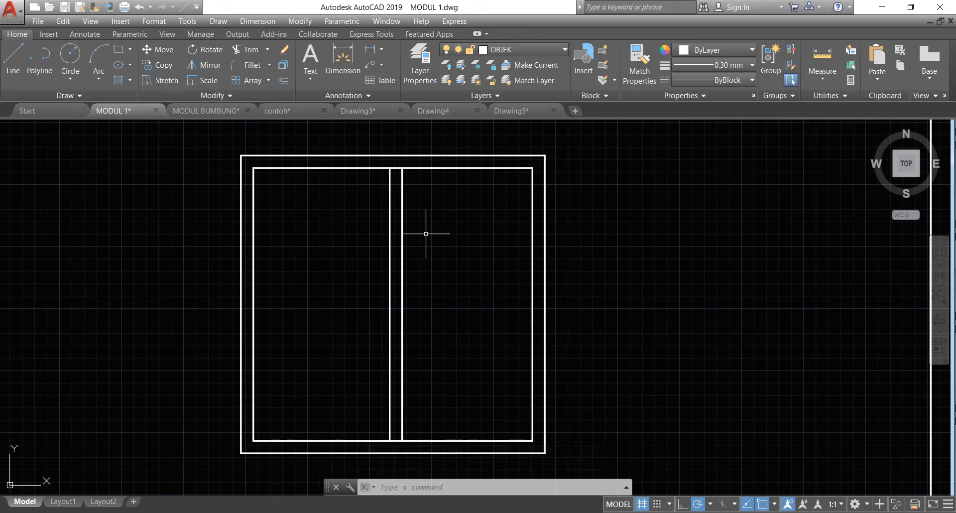
{"action": "left_click", "coordinate": [12, 70]}
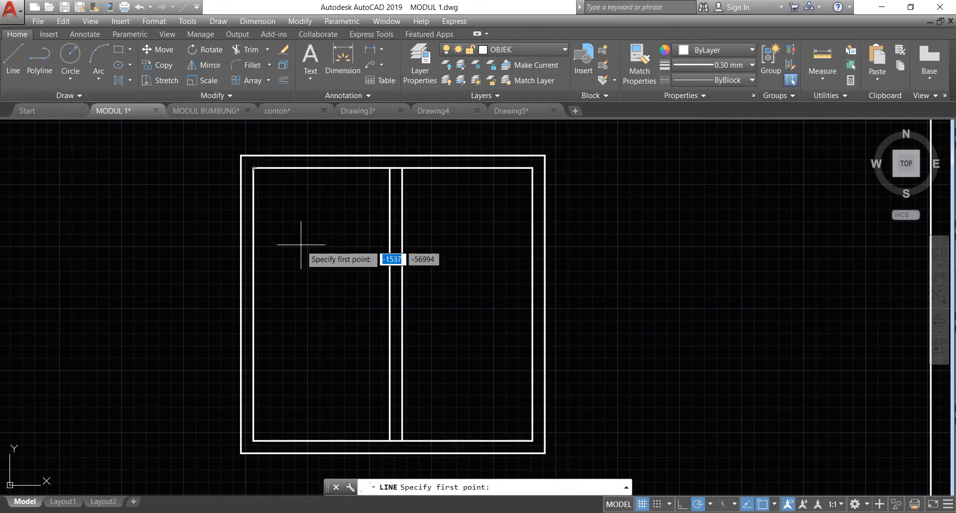
{"action": "left_click", "coordinate": [391, 306]}
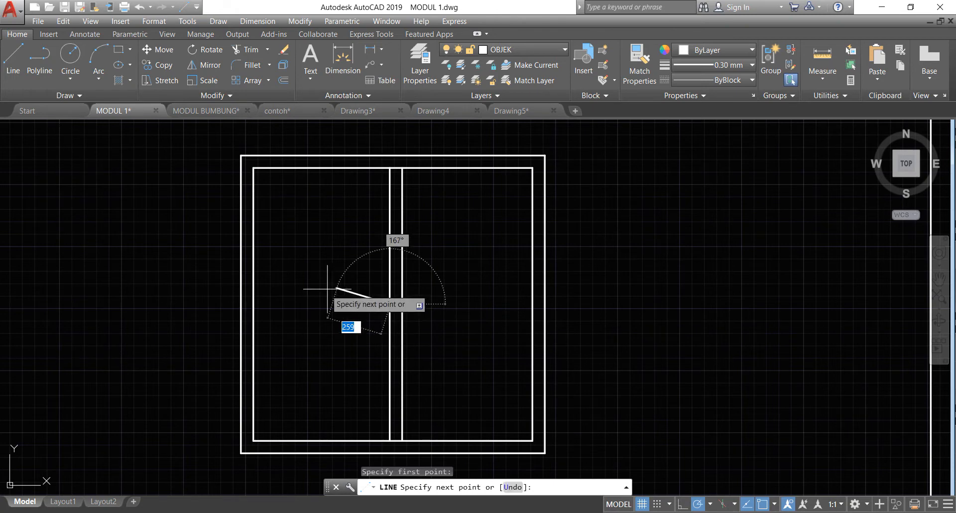
{"action": "left_click", "coordinate": [254, 304]}
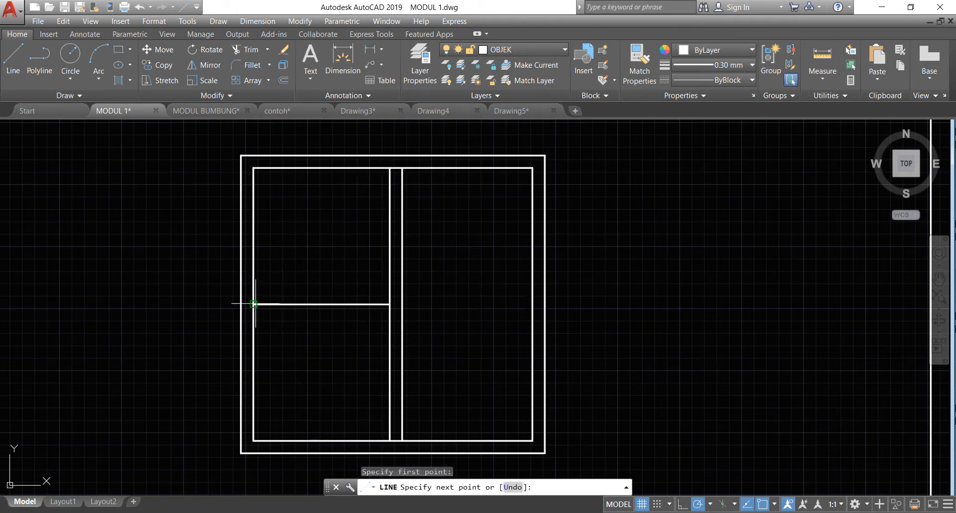
{"action": "key", "text": "Return"}
- Draw a horizontal line across the right window pane from the mullion's midpoint to the inner frame edge
{"action": "key", "text": "Return"}
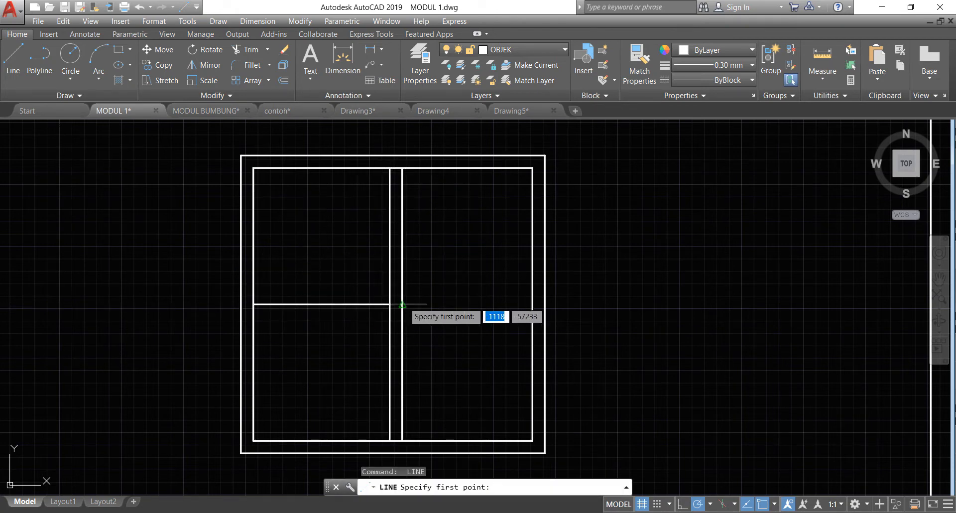
{"action": "left_click", "coordinate": [402, 304]}
{"action": "left_click", "coordinate": [532, 304]}
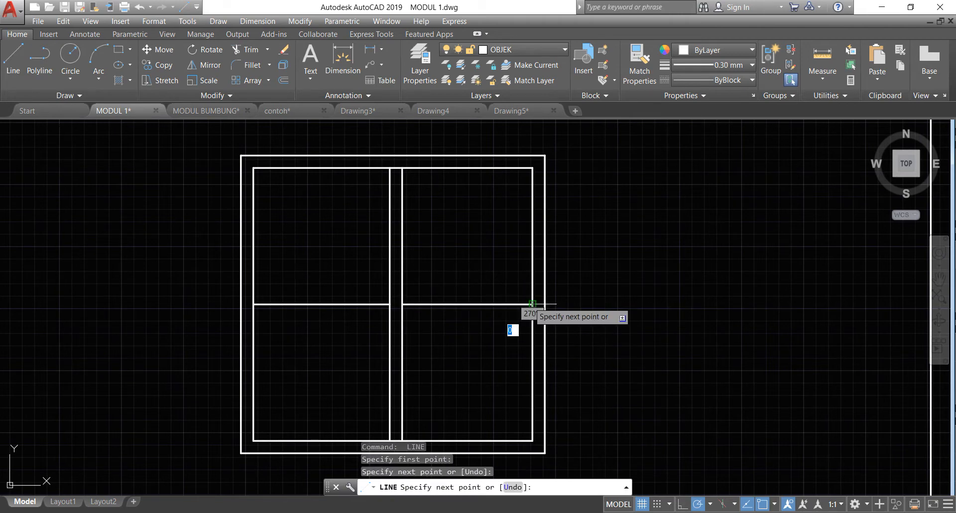
{"action": "key", "text": "Return"}
- Trace the upper half of the mullion's right side with a line, and draw a horizontal line from its midpoint across the right pane
{"action": "key", "text": "Return"}
{"action": "left_click", "coordinate": [402, 304]}
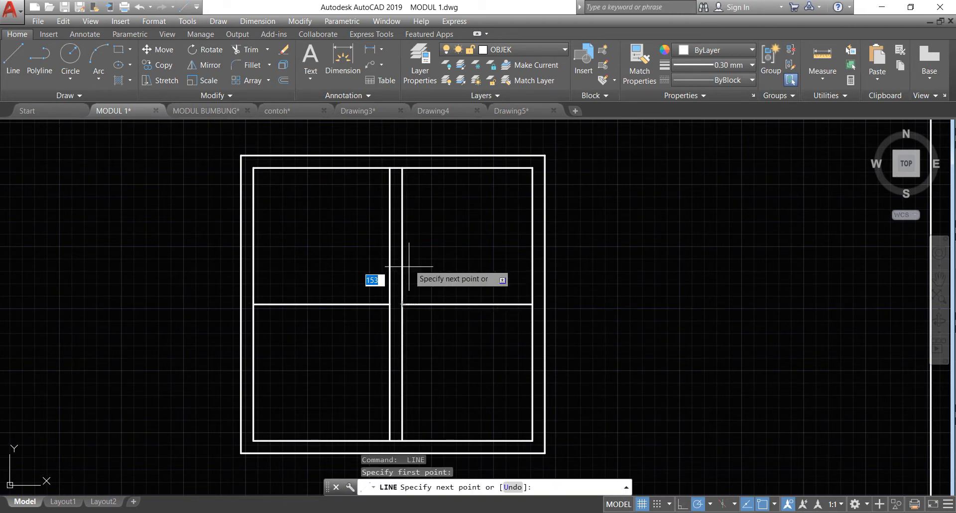
{"action": "left_click", "coordinate": [402, 169]}
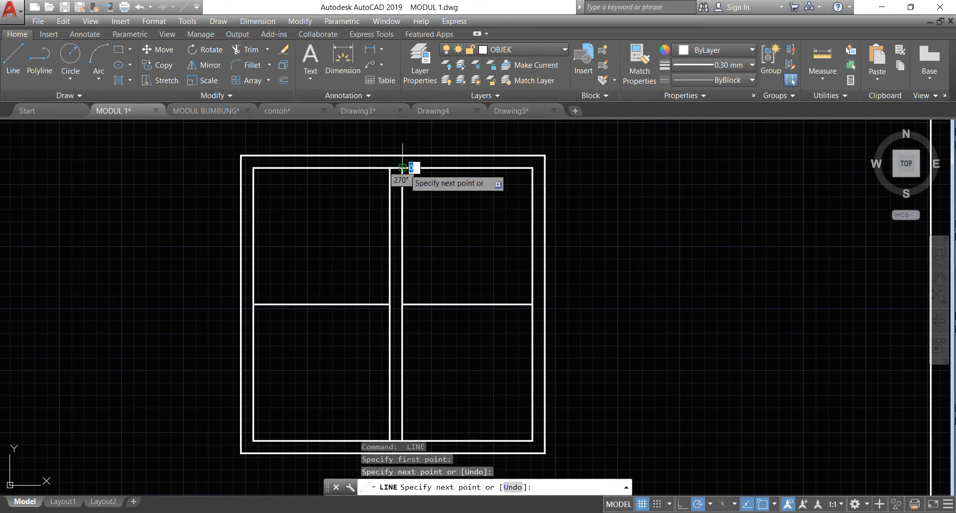
{"action": "key", "text": "Return"}
{"action": "key", "text": "Return"}
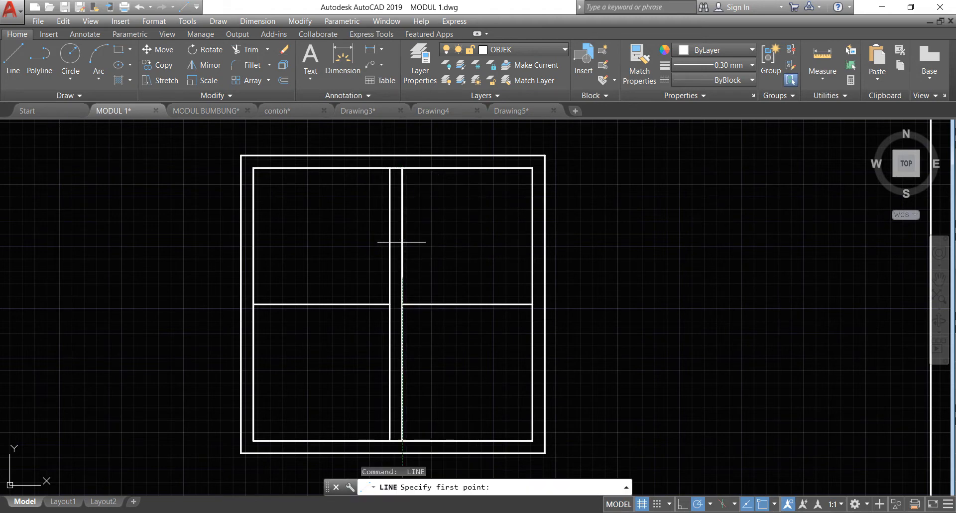
{"action": "left_click", "coordinate": [402, 235]}
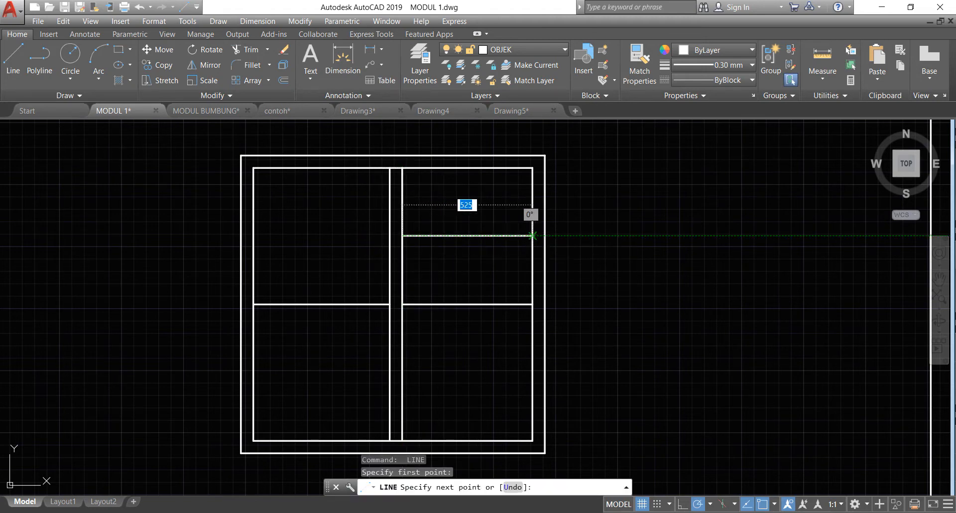
{"action": "left_click", "coordinate": [533, 235]}
{"action": "key", "text": "Return"}
- Trace the mullion's right side above the quarter-height line, and draw a horizontal line from that segment's midpoint across the right pane
{"action": "key", "text": "Return"}
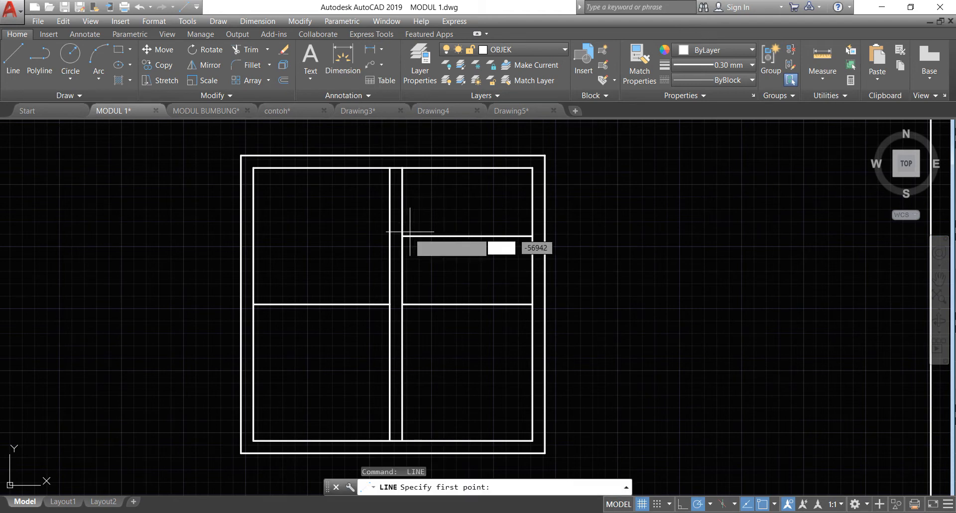
{"action": "left_click", "coordinate": [403, 235]}
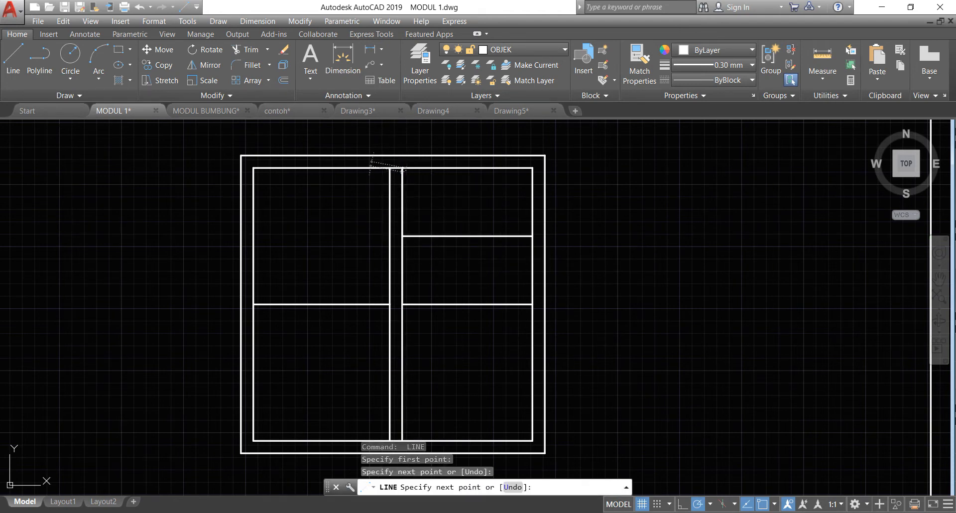
{"action": "key", "text": "Escape"}
{"action": "key", "text": "Return"}
{"action": "left_click", "coordinate": [402, 202]}
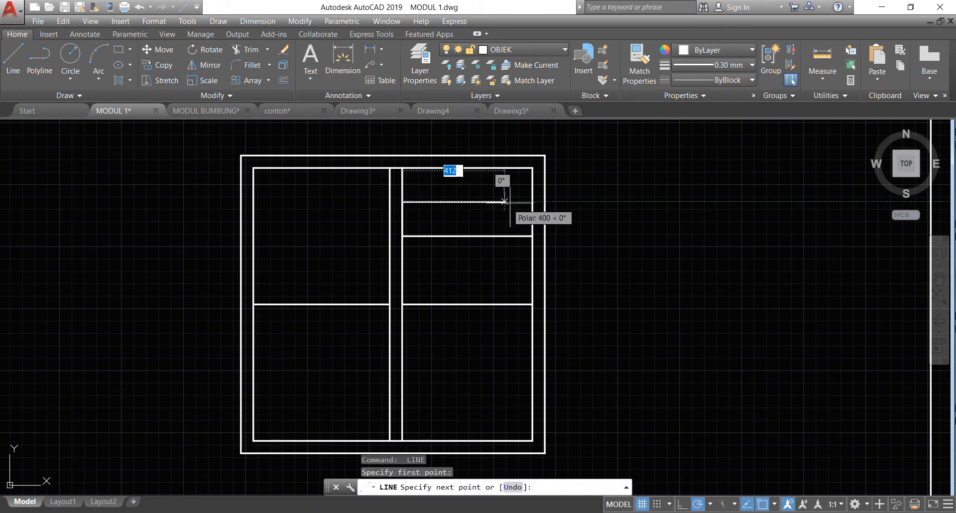
{"action": "left_click", "coordinate": [532, 201]}
{"action": "key", "text": "Return"}
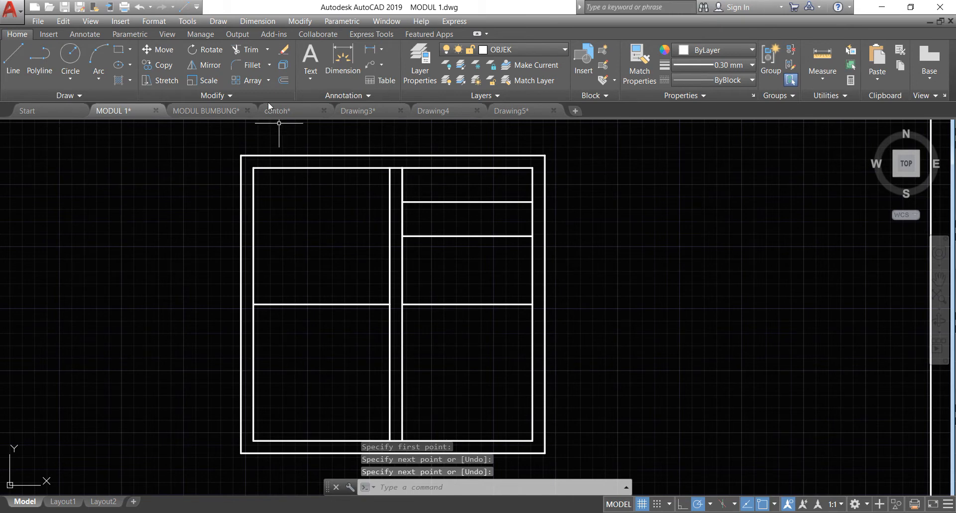
- Offset the right pane's second louvre line downward by about 138 mm, picking the distance between the topmost line and the inner frame edge
{"action": "left_click", "coordinate": [283, 82]}
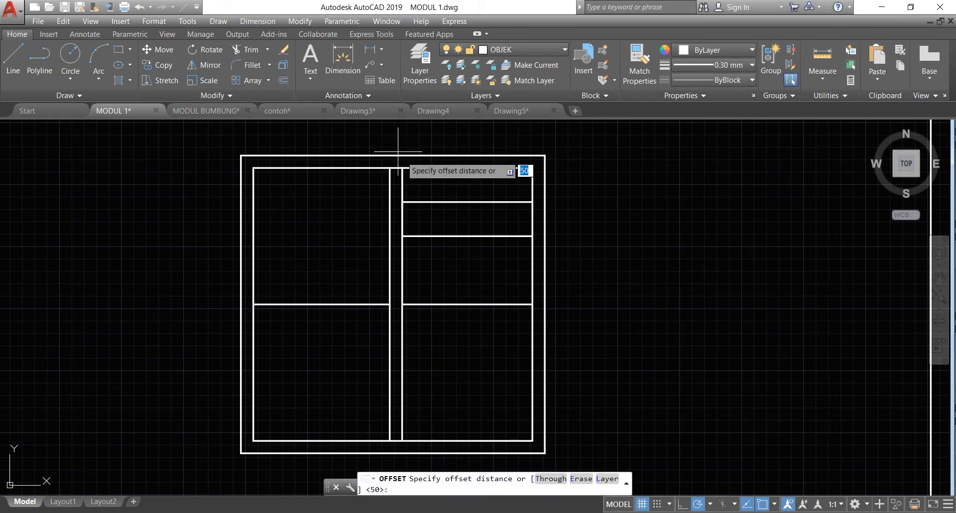
{"action": "left_click", "coordinate": [402, 202]}
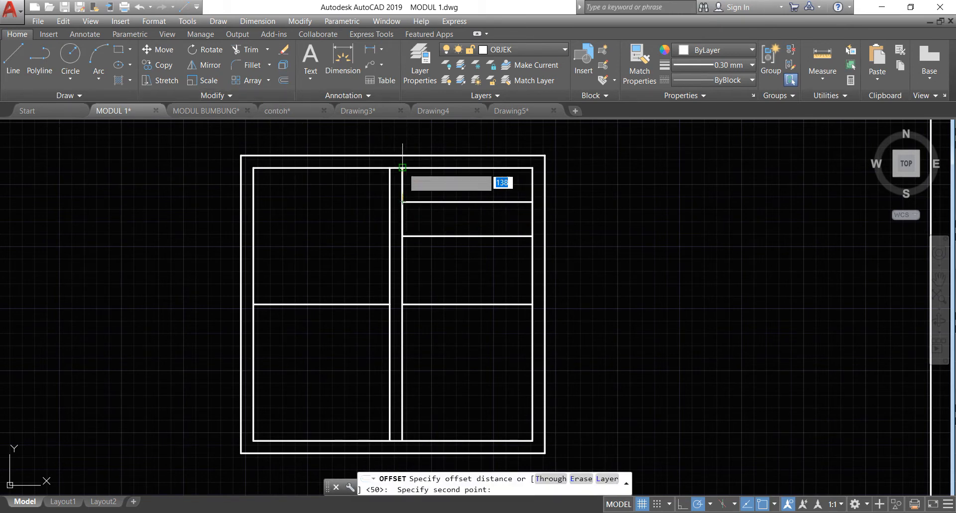
{"action": "left_click", "coordinate": [402, 168]}
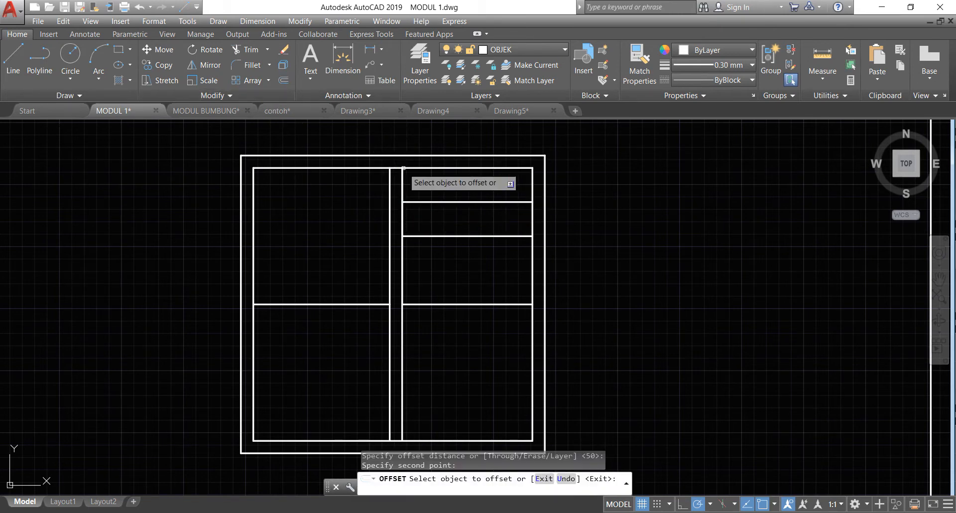
{"action": "key", "text": "Return"}
{"action": "key", "text": "Return"}
{"action": "left_click", "coordinate": [443, 237]}
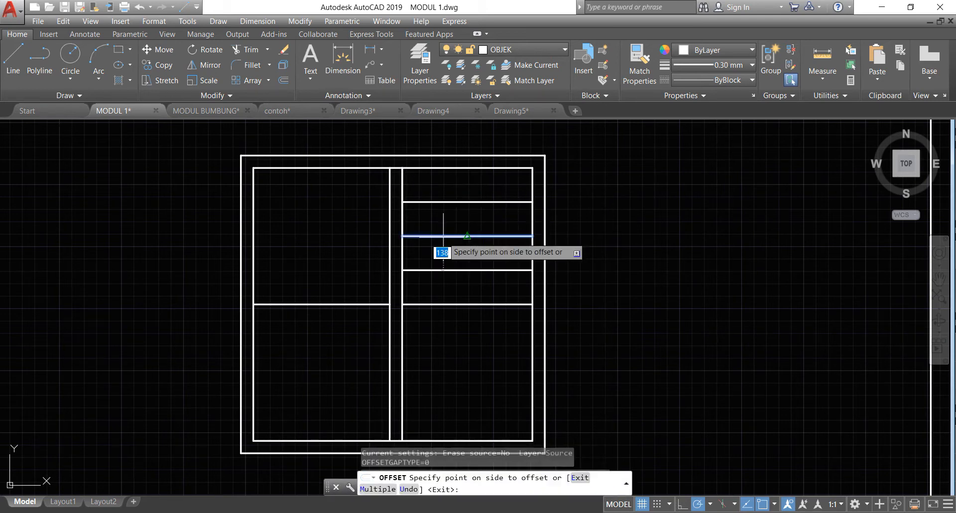
{"action": "left_click", "coordinate": [446, 249]}
- Offset the right pane's middle line downward three times at the same 138 mm spacing to fill its lower half
{"action": "left_click", "coordinate": [464, 303]}
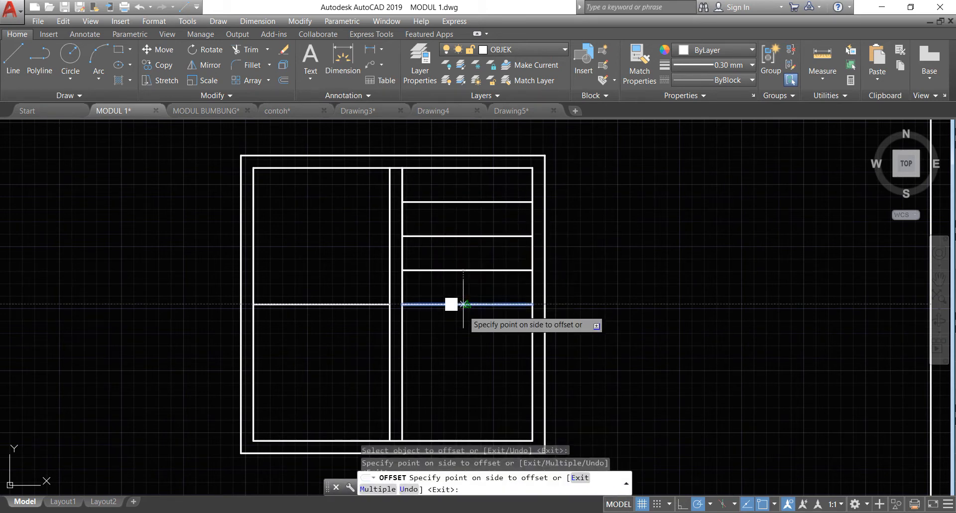
{"action": "left_click", "coordinate": [466, 322]}
{"action": "left_click", "coordinate": [463, 338]}
{"action": "left_click", "coordinate": [461, 353]}
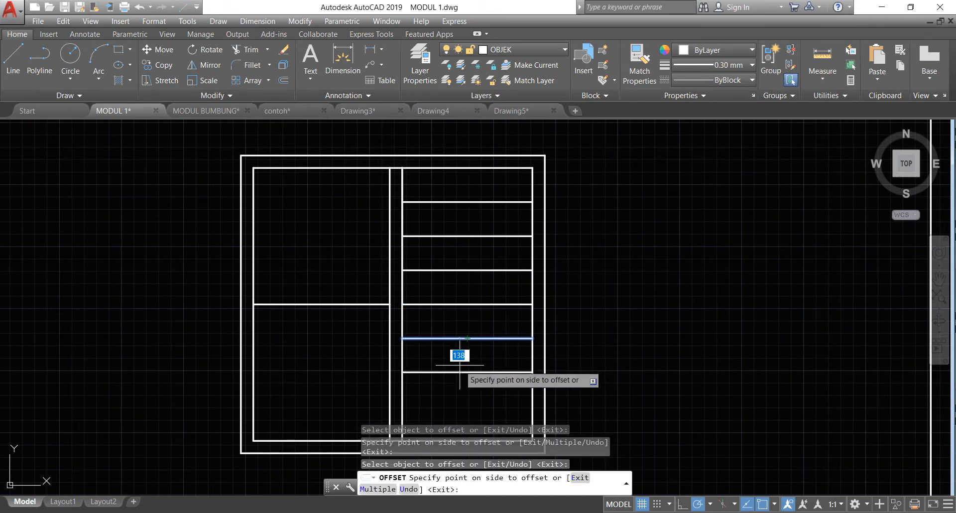
{"action": "scroll", "coordinate": [428, 268], "scroll_direction": "down", "scroll_amount": 2}
{"action": "scroll", "coordinate": [446, 366], "scroll_direction": "up", "scroll_amount": 4}
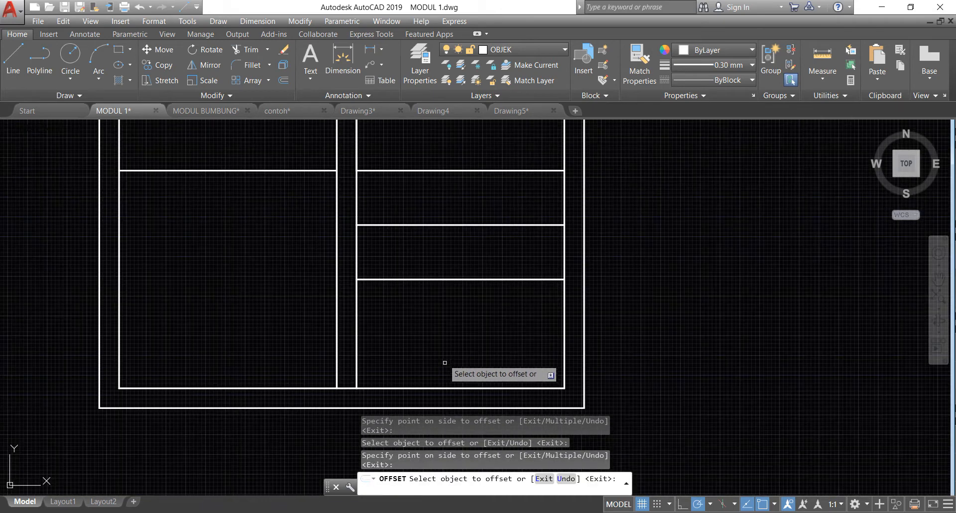
{"action": "left_click", "coordinate": [437, 281]}
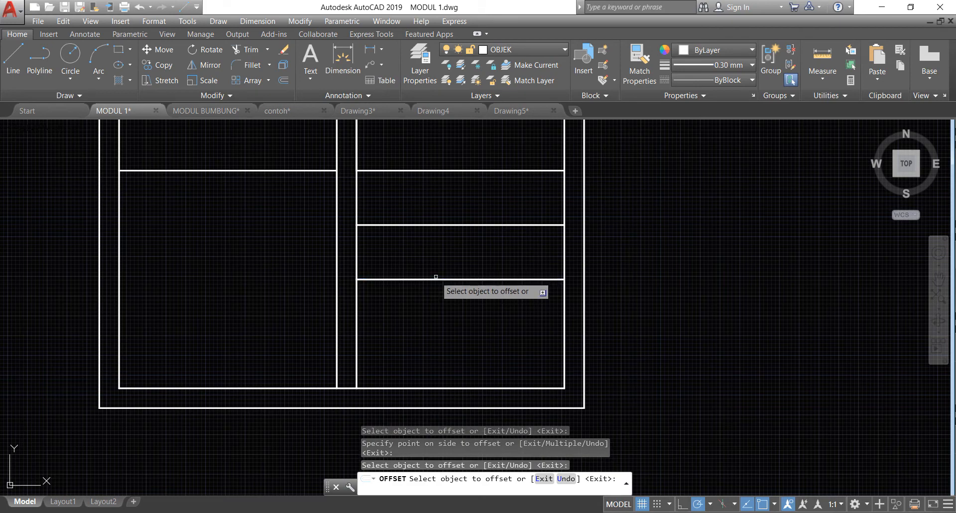
{"action": "left_click", "coordinate": [437, 280]}
{"action": "left_click", "coordinate": [435, 304]}
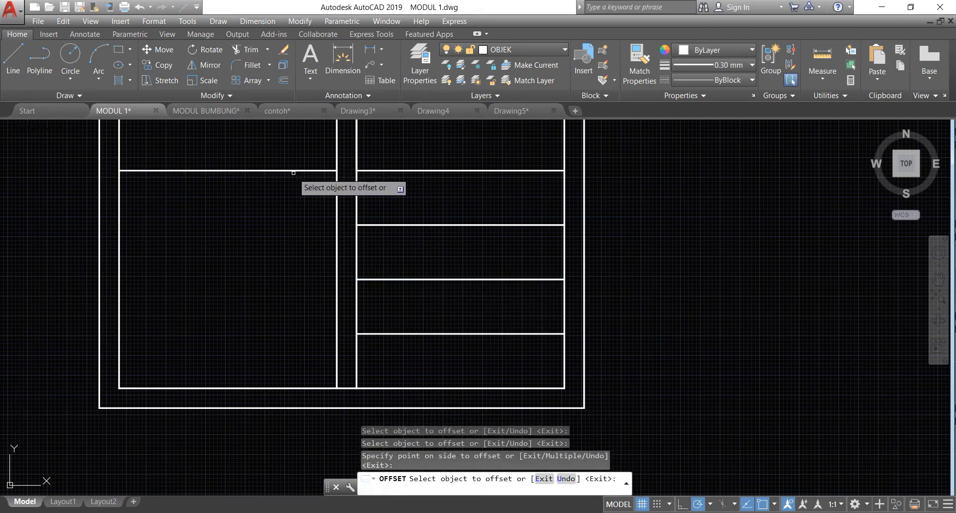
- Offset the left pane's middle line downward three times at 138 mm spacing to fill its lower half
{"action": "left_click", "coordinate": [296, 172]}
{"action": "left_click", "coordinate": [297, 209]}
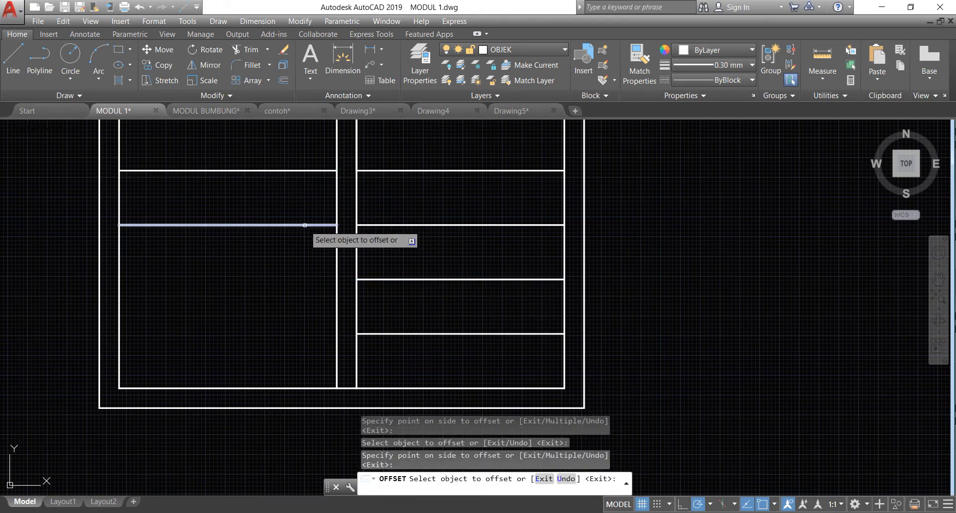
{"action": "left_click", "coordinate": [308, 225]}
{"action": "left_click", "coordinate": [309, 266]}
{"action": "left_click", "coordinate": [308, 280]}
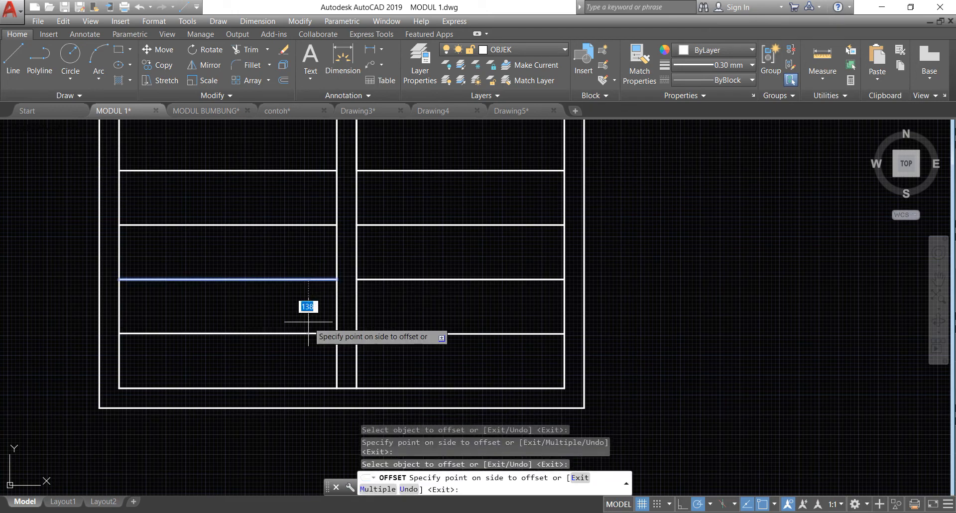
{"action": "left_click", "coordinate": [309, 329]}
- Offset the left pane's middle line upward three times at 138 mm spacing to fill its upper half
{"action": "scroll", "coordinate": [299, 279], "scroll_direction": "down", "scroll_amount": 6}
{"action": "scroll", "coordinate": [308, 319], "scroll_direction": "up", "scroll_amount": 4}
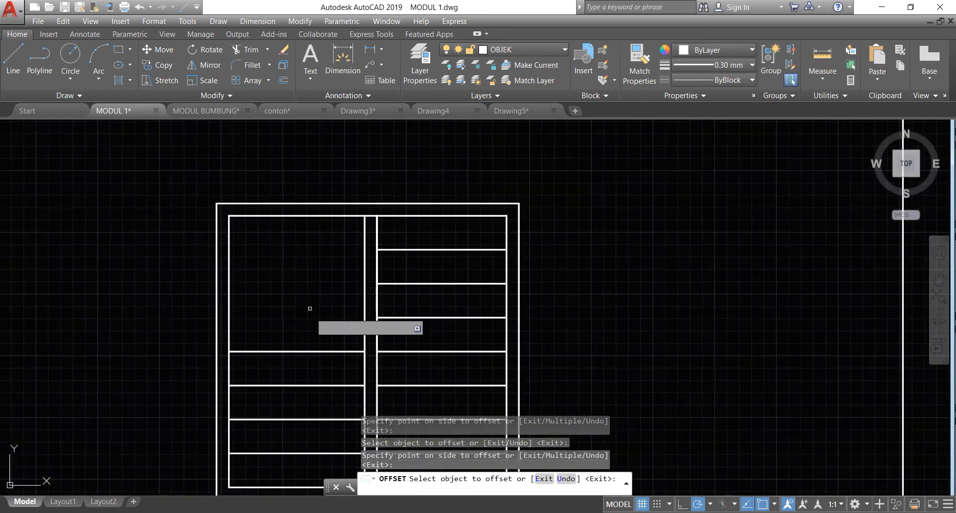
{"action": "left_click", "coordinate": [308, 349]}
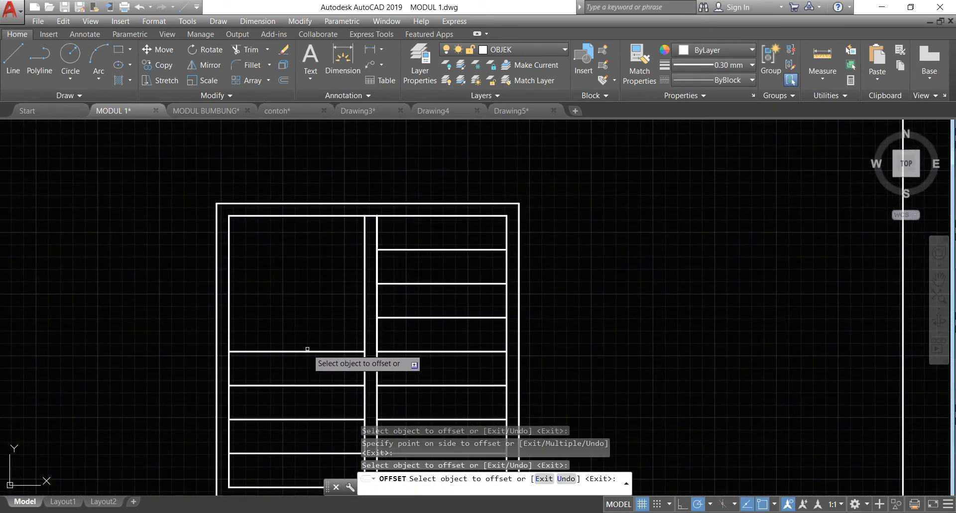
{"action": "left_click", "coordinate": [301, 351]}
{"action": "left_click", "coordinate": [300, 295]}
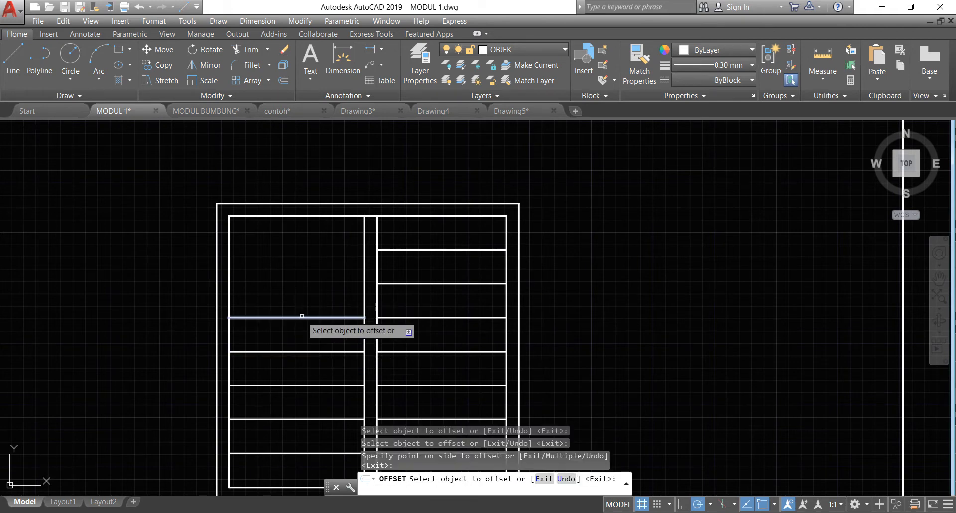
{"action": "left_click", "coordinate": [304, 318]}
{"action": "left_click", "coordinate": [302, 272]}
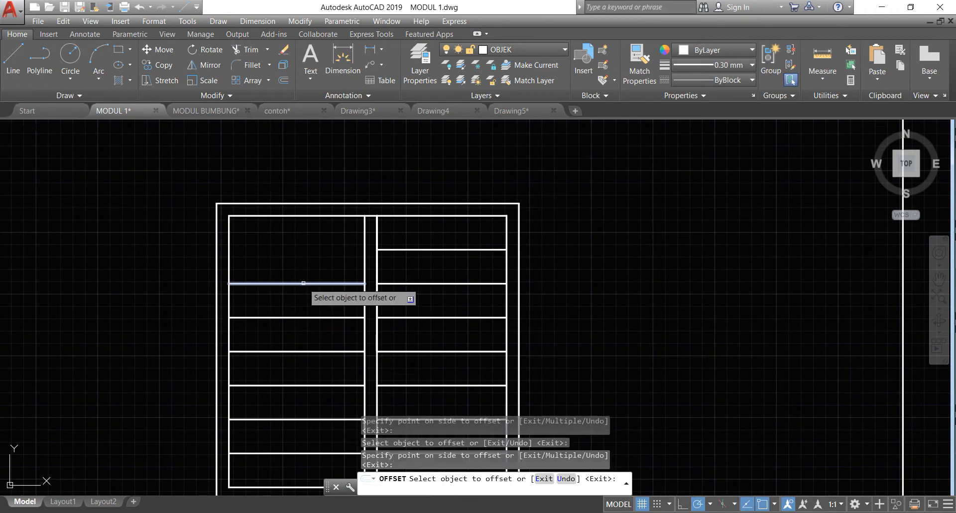
{"action": "left_click", "coordinate": [304, 283]}
{"action": "left_click", "coordinate": [301, 249]}
{"action": "scroll", "coordinate": [689, 156], "scroll_direction": "down", "scroll_amount": 4}
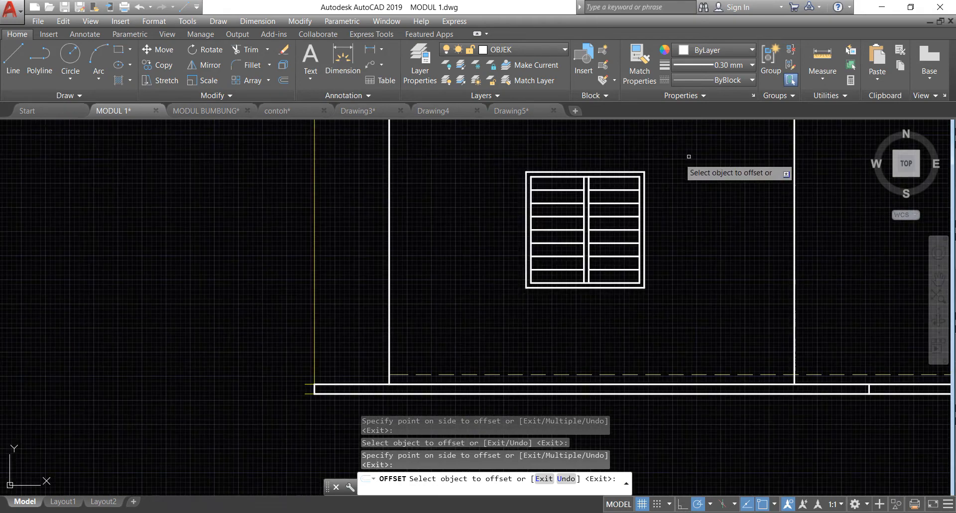
{"action": "scroll", "coordinate": [344, 271], "scroll_direction": "down", "scroll_amount": 4}
{"action": "scroll", "coordinate": [448, 219], "scroll_direction": "up", "scroll_amount": 2}
{"action": "scroll", "coordinate": [493, 233], "scroll_direction": "up", "scroll_amount": 2}
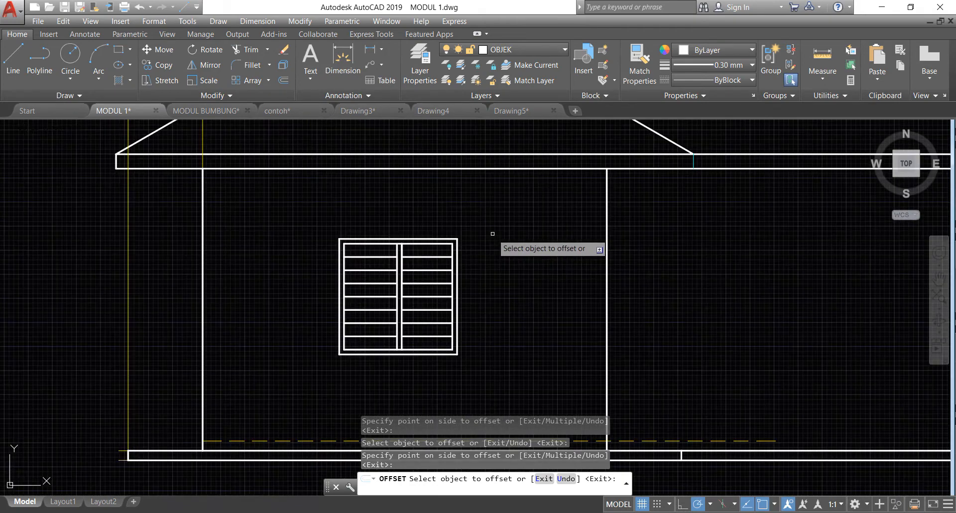
{"action": "scroll", "coordinate": [418, 272], "scroll_direction": "down", "scroll_amount": 6}
{"action": "scroll", "coordinate": [479, 275], "scroll_direction": "up", "scroll_amount": 3}
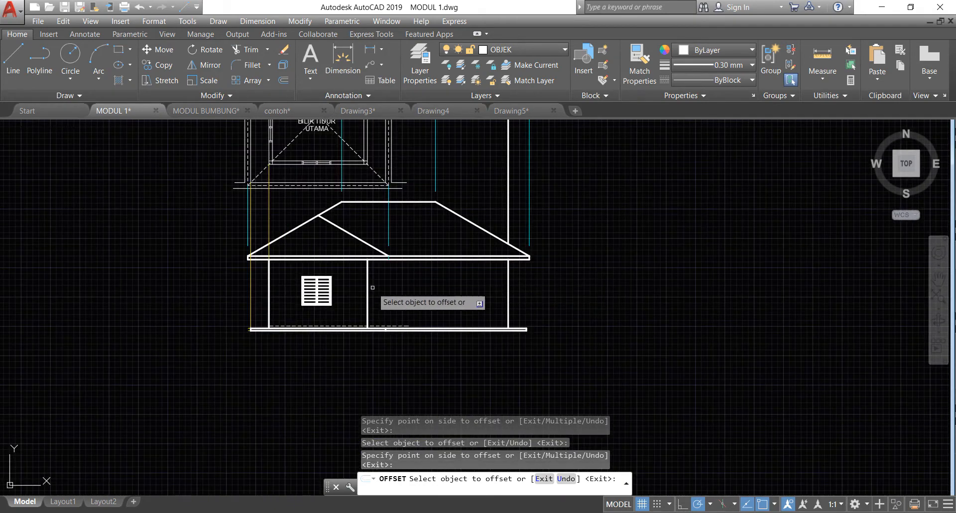
{"action": "scroll", "coordinate": [372, 287], "scroll_direction": "up", "scroll_amount": 2}
{"action": "left_click", "coordinate": [22, 56]}
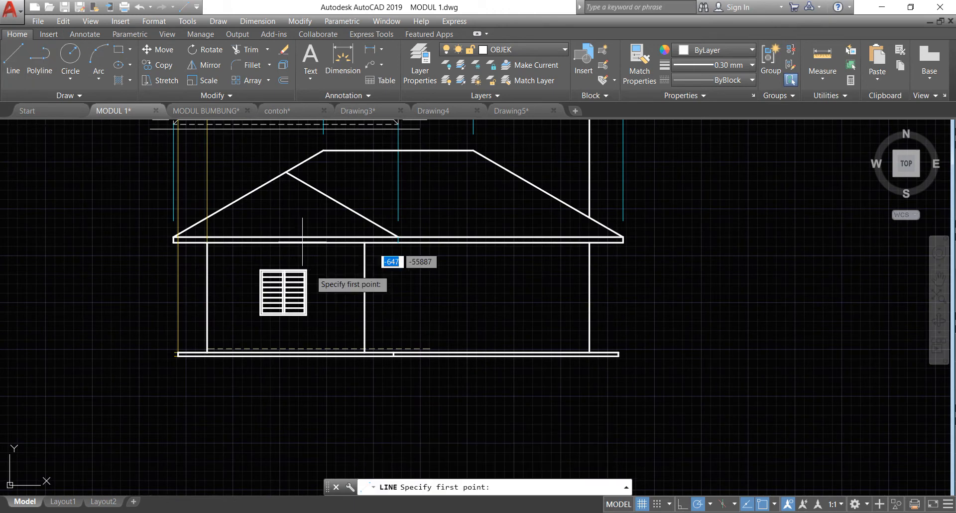
{"action": "scroll", "coordinate": [296, 316], "scroll_direction": "up", "scroll_amount": 2}
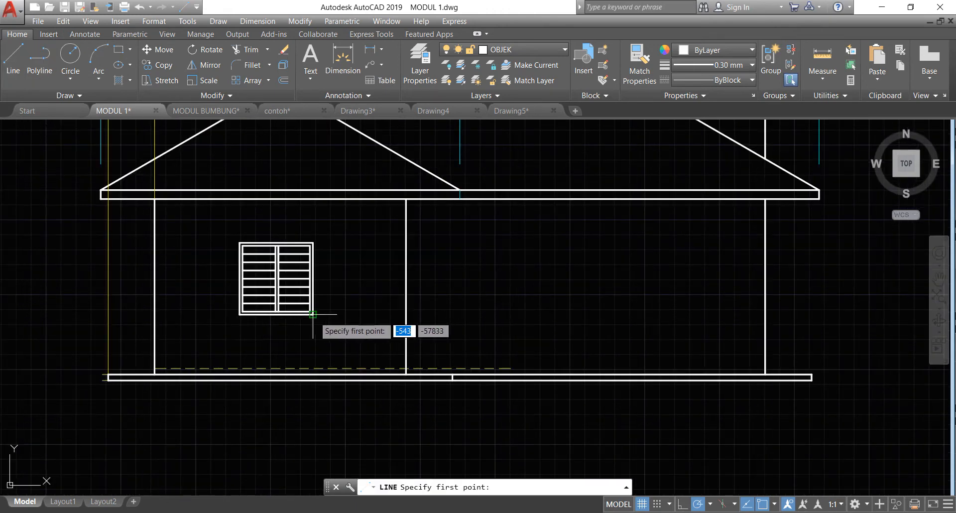
{"action": "left_click", "coordinate": [313, 315]}
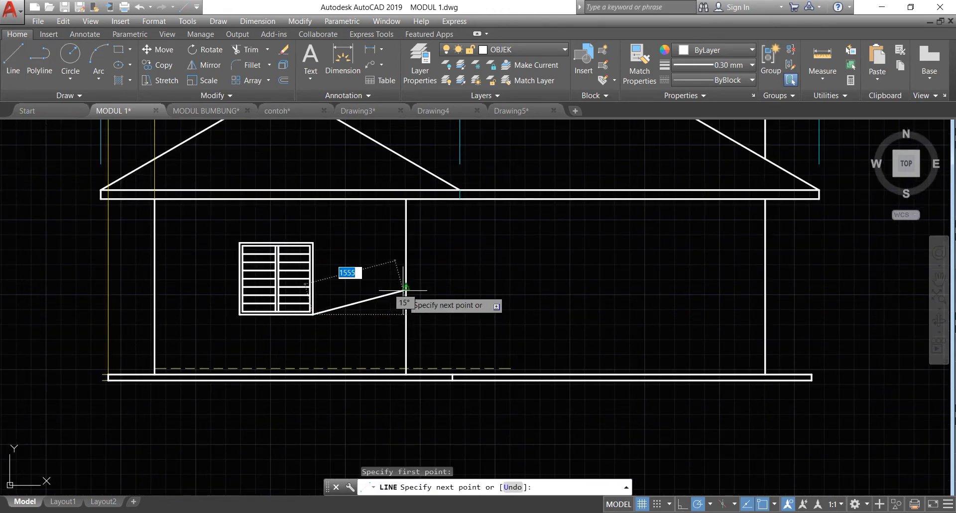
{"action": "key", "text": "Escape"}
- Draw a horizontal line from the louvre window frame's upper right corner across the front toward the right wall
{"action": "key", "text": "Return"}
{"action": "left_click", "coordinate": [312, 243]}
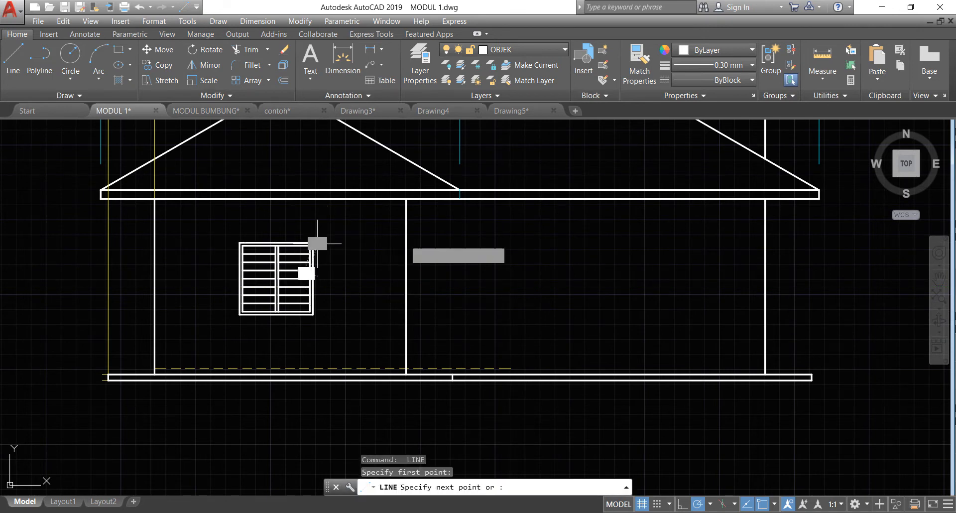
{"action": "left_click", "coordinate": [742, 229]}
{"action": "key", "text": "Return"}
- Try to continue the dashed floor line toward the right wall with a separate line, and erase that line
{"action": "key", "text": "Return"}
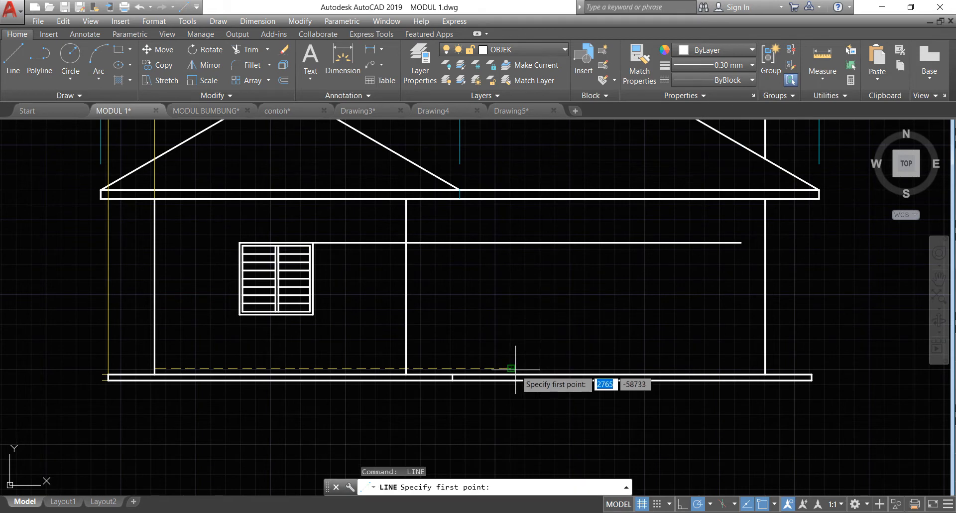
{"action": "left_click", "coordinate": [511, 369]}
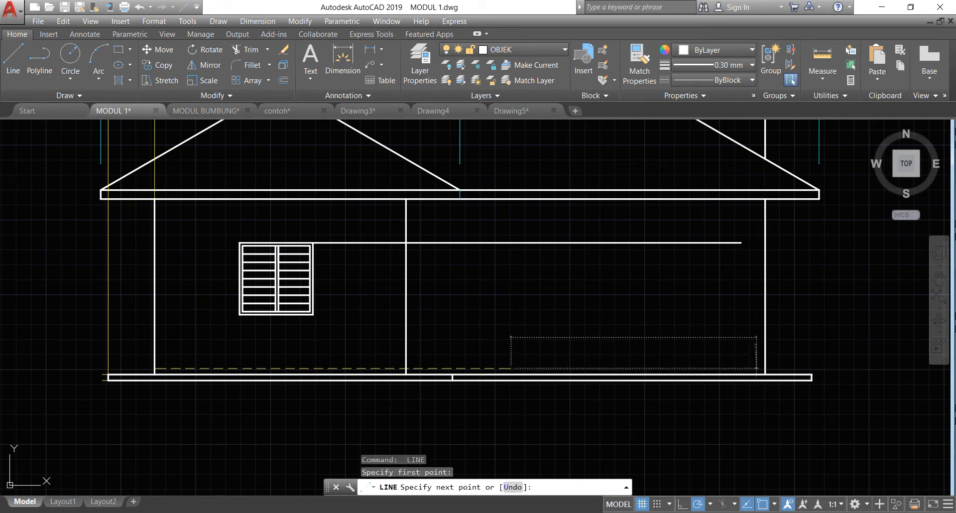
{"action": "left_click", "coordinate": [756, 369]}
{"action": "key", "text": "Return"}
{"action": "left_click", "coordinate": [735, 369]}
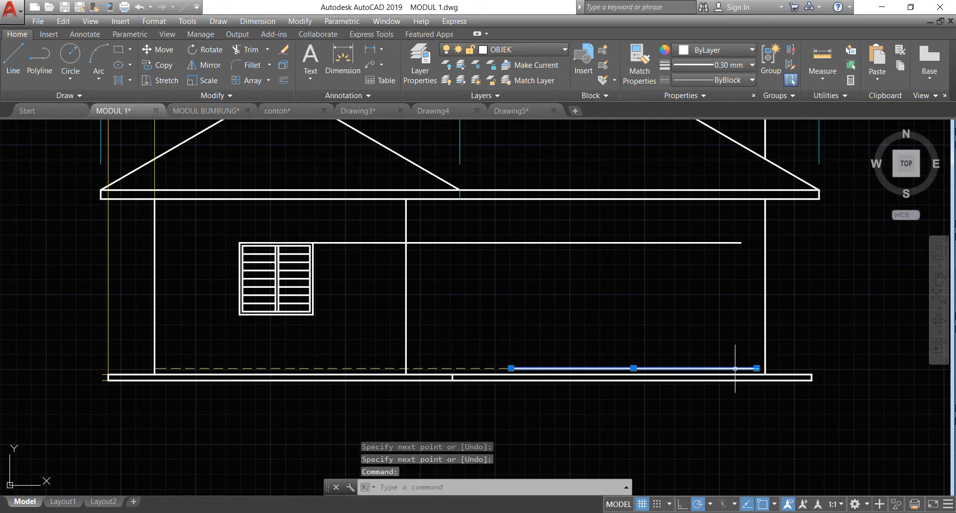
{"action": "key", "text": "Delete"}
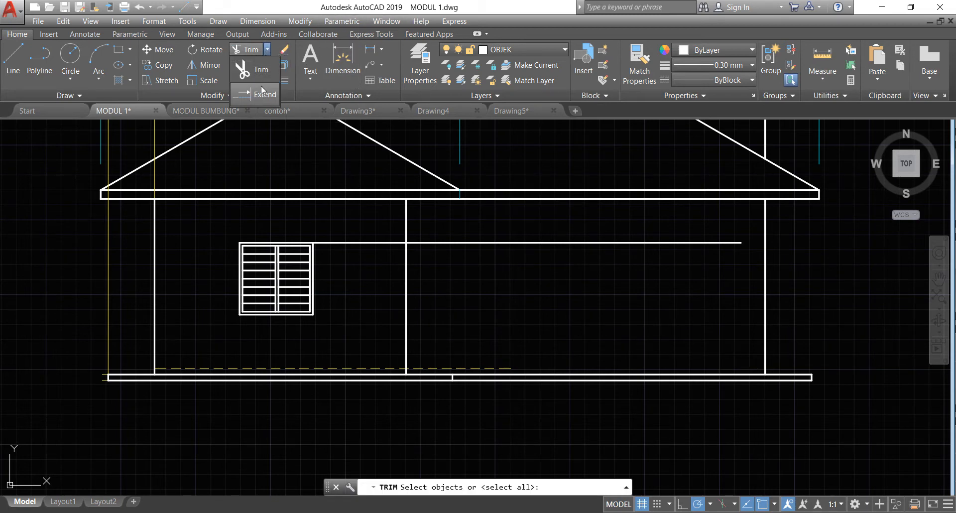
- Extend the dashed floor line to the elevation's right wall line as the boundary edge
{"action": "left_click", "coordinate": [262, 89]}
{"action": "left_click", "coordinate": [797, 362]}
{"action": "left_click", "coordinate": [733, 335]}
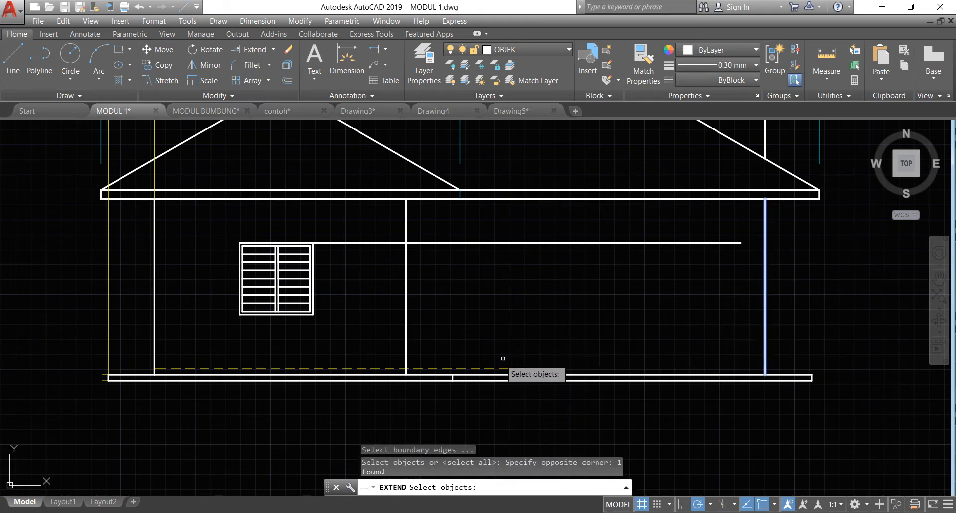
{"action": "key", "text": "Return"}
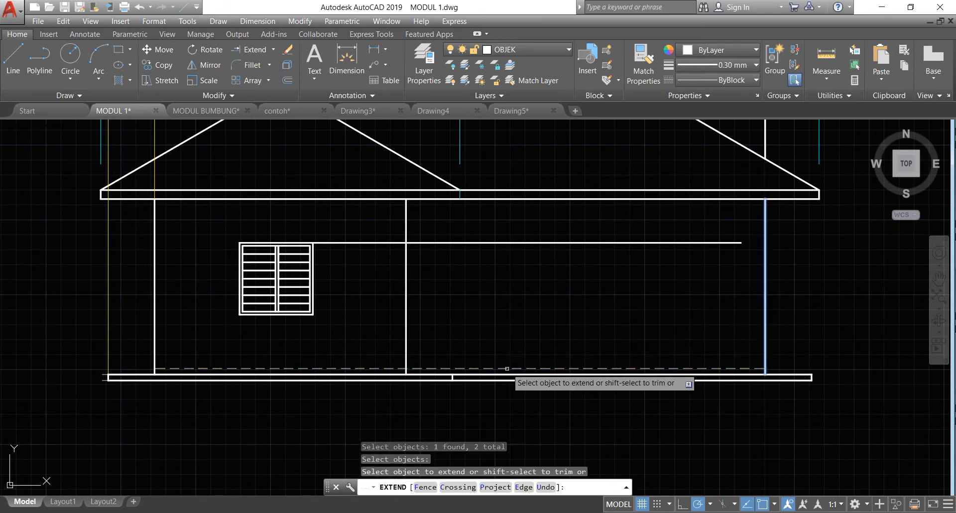
{"action": "left_click", "coordinate": [516, 369]}
- Draw a vertical line from the plan double door's right opening corner down through the window-head line to the dashed floor line
{"action": "scroll", "coordinate": [516, 357], "scroll_direction": "down", "scroll_amount": 3}
{"action": "scroll", "coordinate": [573, 331], "scroll_direction": "down", "scroll_amount": 2}
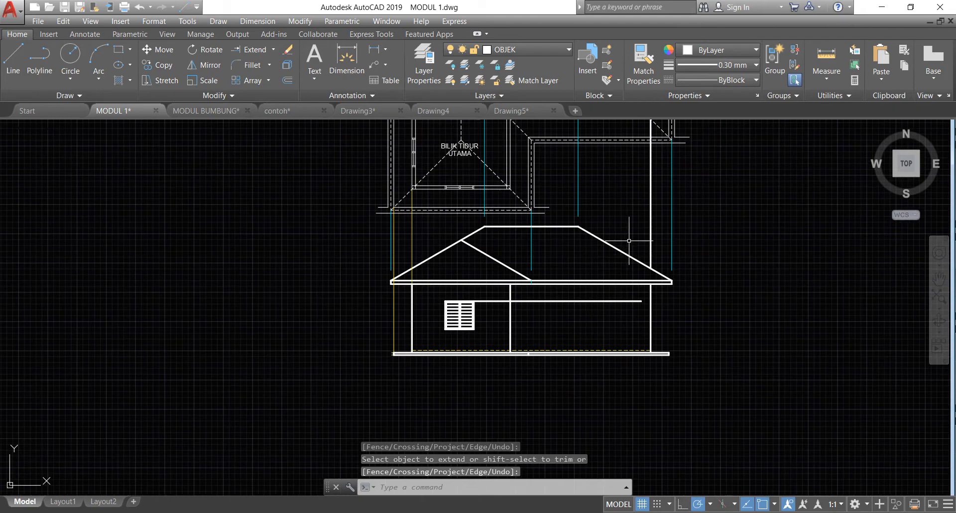
{"action": "scroll", "coordinate": [630, 240], "scroll_direction": "down", "scroll_amount": 2}
{"action": "left_click", "coordinate": [14, 59]}
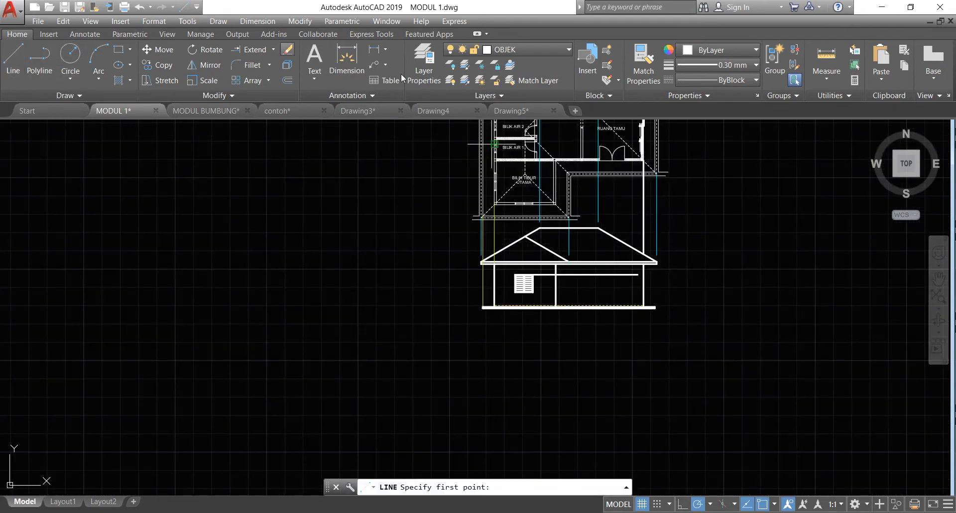
{"action": "scroll", "coordinate": [657, 166], "scroll_direction": "up", "scroll_amount": 6}
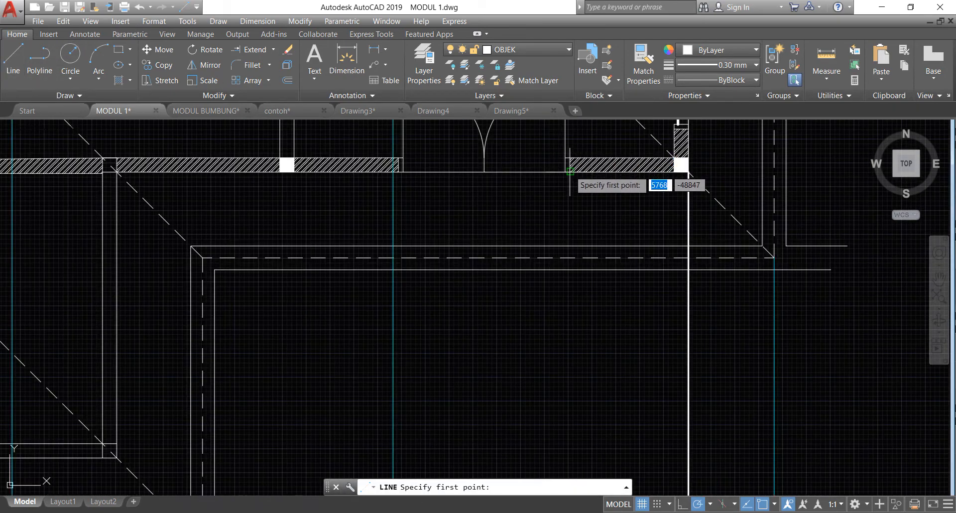
{"action": "left_click", "coordinate": [572, 172]}
{"action": "scroll", "coordinate": [571, 174], "scroll_direction": "down", "scroll_amount": 4}
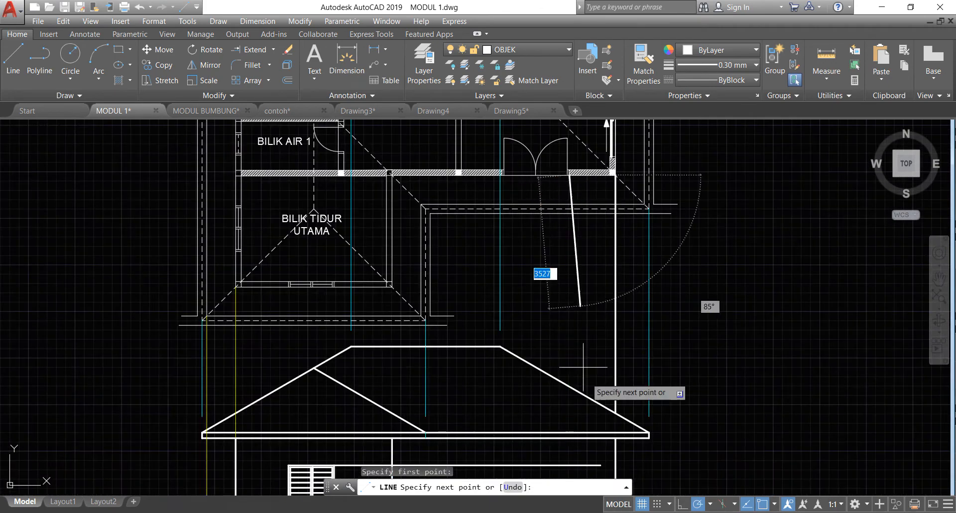
{"action": "scroll", "coordinate": [552, 310], "scroll_direction": "down", "scroll_amount": 2}
{"action": "scroll", "coordinate": [573, 431], "scroll_direction": "up", "scroll_amount": 4}
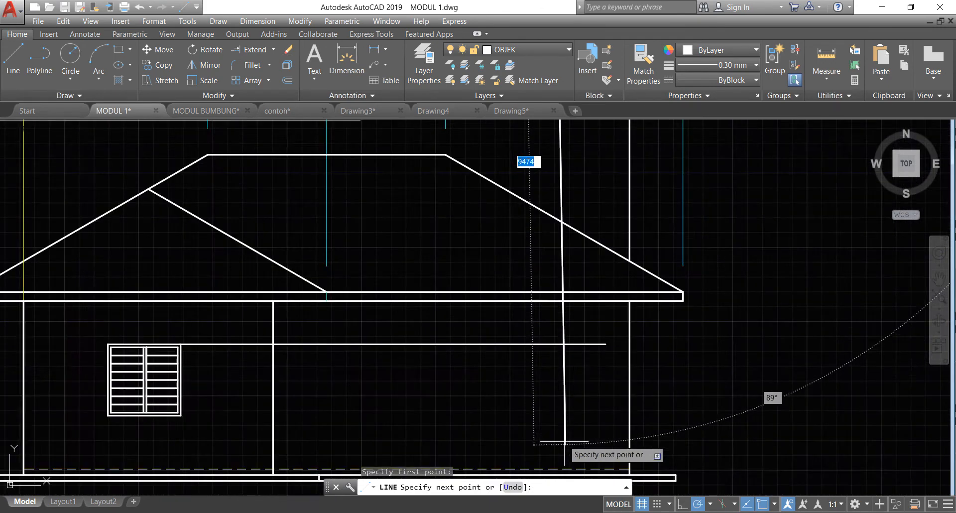
{"action": "left_click", "coordinate": [555, 343]}
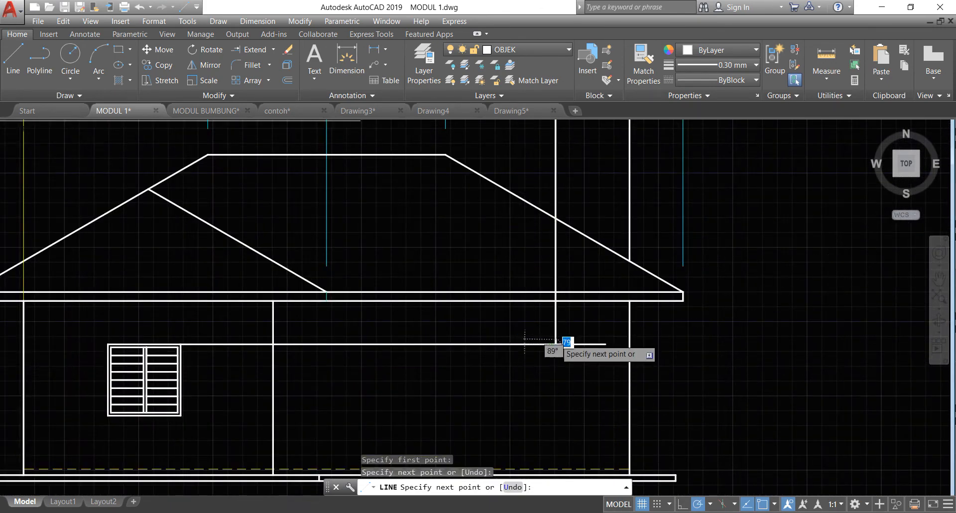
{"action": "scroll", "coordinate": [555, 344], "scroll_direction": "down", "scroll_amount": 2}
{"action": "scroll", "coordinate": [554, 395], "scroll_direction": "up", "scroll_amount": 2}
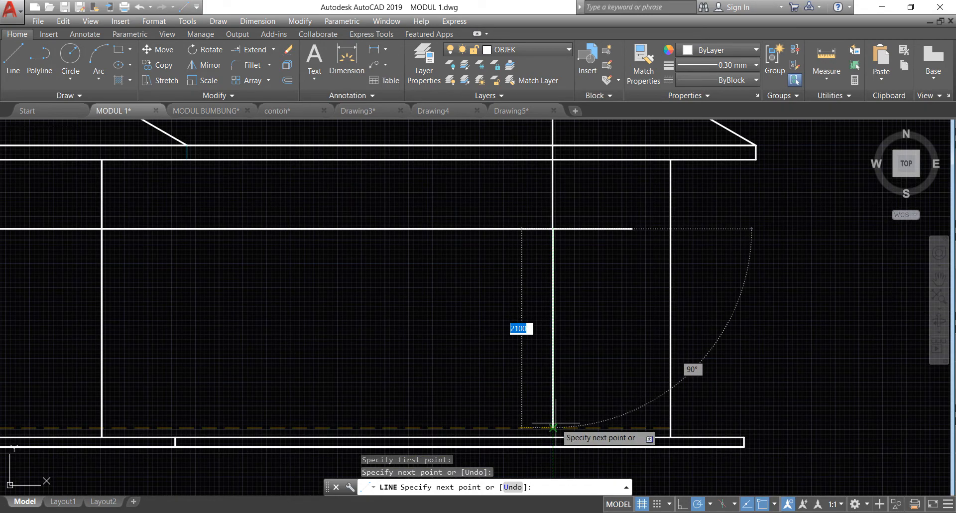
{"action": "left_click", "coordinate": [552, 427]}
{"action": "key", "text": "Return"}
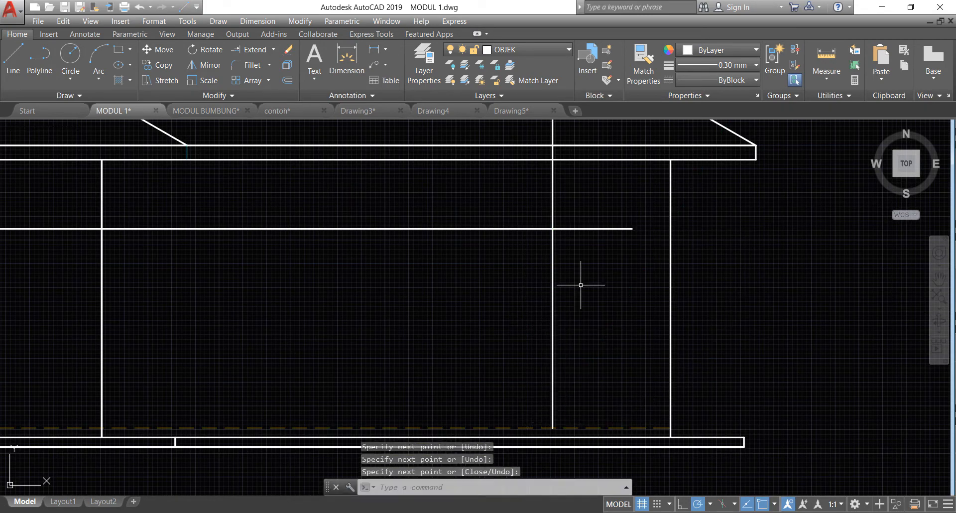
- Project the plan double door's left opening corner vertically to the dashed floor line, and continue the line horizontally to the right door line
{"action": "scroll", "coordinate": [581, 285], "scroll_direction": "down", "scroll_amount": 6}
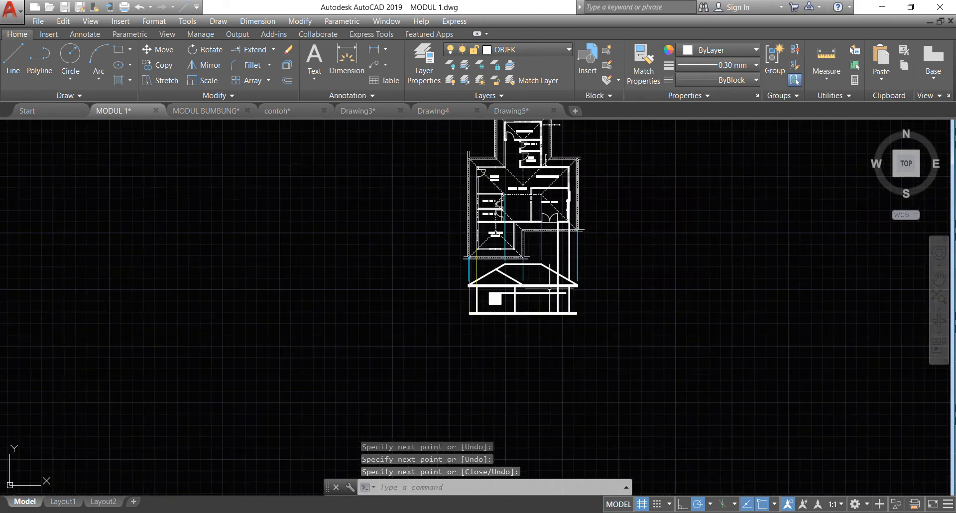
{"action": "scroll", "coordinate": [507, 219], "scroll_direction": "up", "scroll_amount": 8}
{"action": "type", "text": "l"}
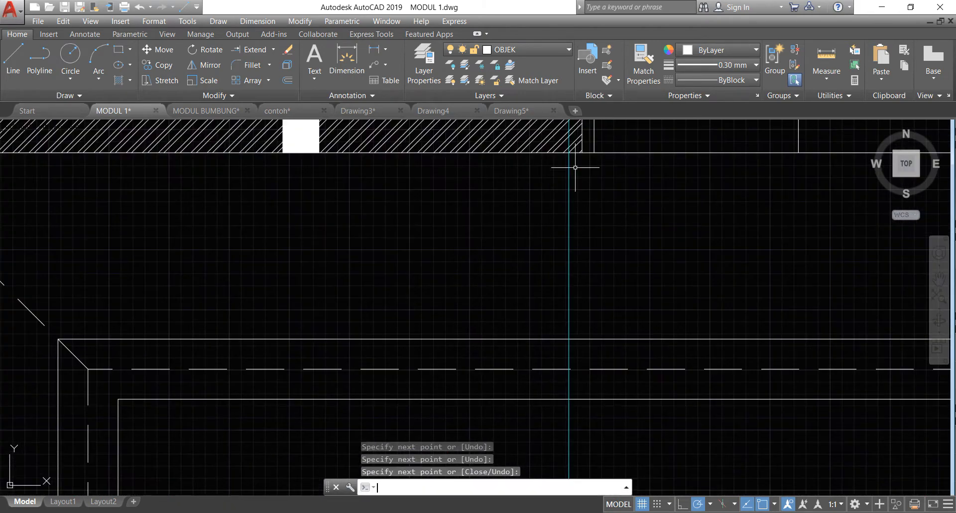
{"action": "key", "text": "Return"}
{"action": "left_click", "coordinate": [583, 152]}
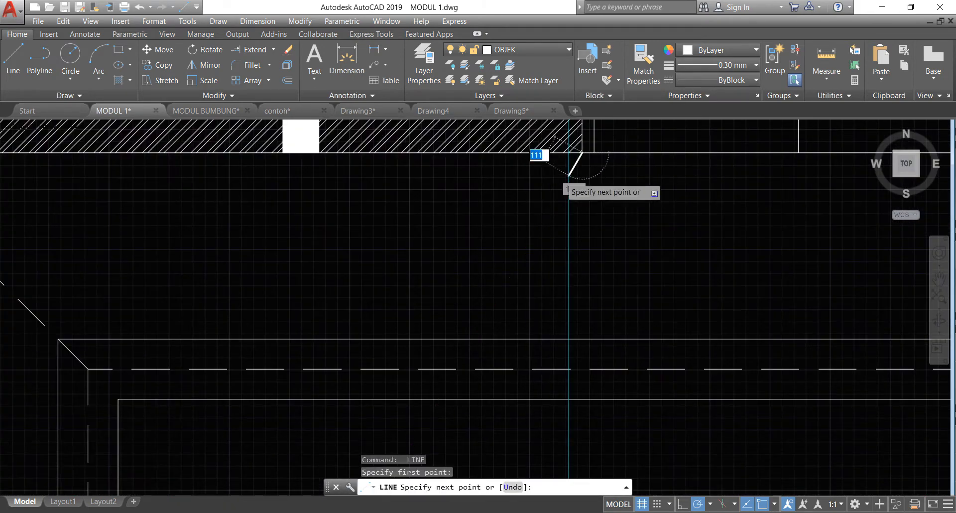
{"action": "scroll", "coordinate": [580, 154], "scroll_direction": "down", "scroll_amount": 3}
{"action": "scroll", "coordinate": [552, 451], "scroll_direction": "down", "scroll_amount": 2}
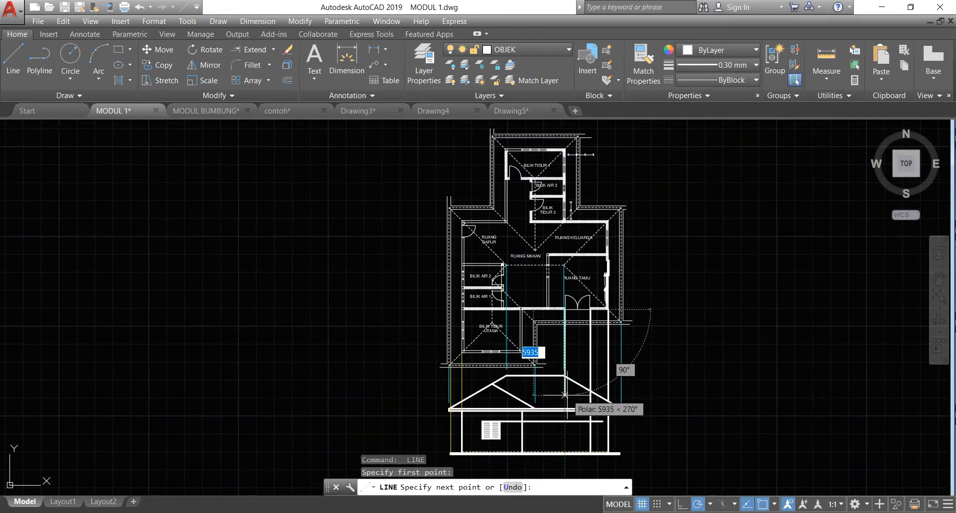
{"action": "scroll", "coordinate": [547, 408], "scroll_direction": "up", "scroll_amount": 7}
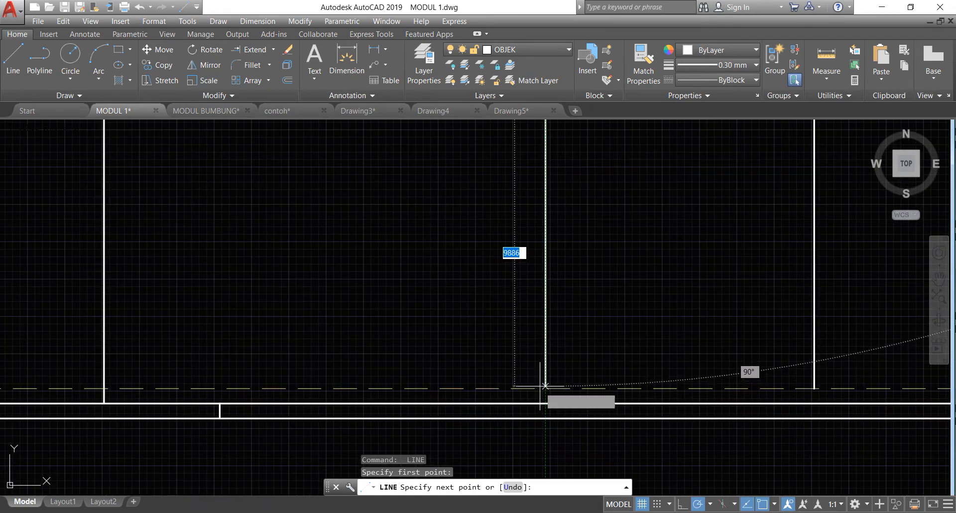
{"action": "left_click", "coordinate": [545, 388]}
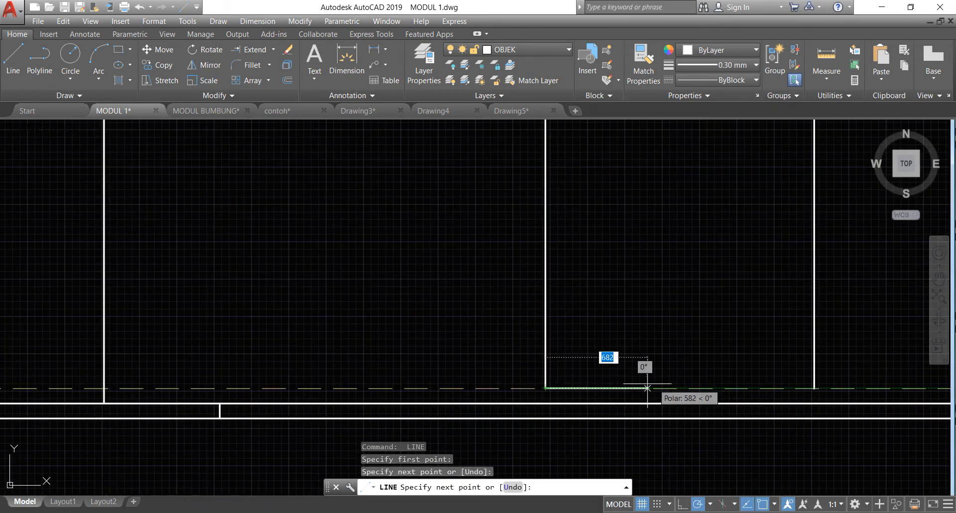
{"action": "left_click", "coordinate": [815, 388]}
{"action": "scroll", "coordinate": [760, 399], "scroll_direction": "down", "scroll_amount": 2}
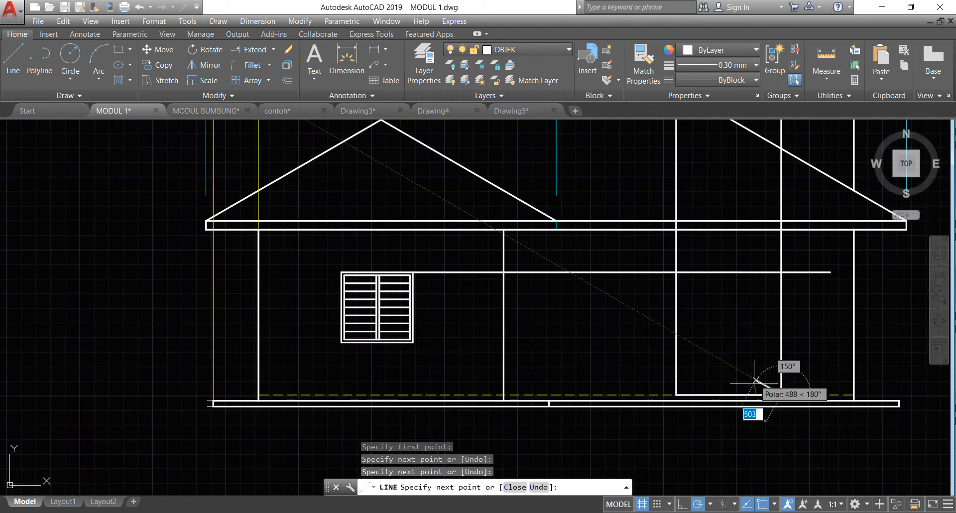
{"action": "key", "text": "Return"}
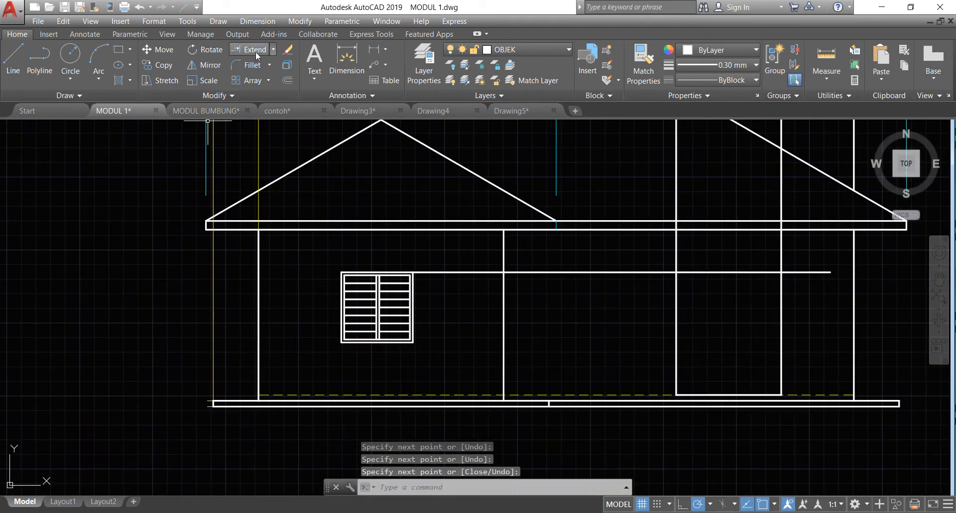
- Trim the horizontal head line on both sides of the door opening, and the left door line above the head
{"action": "left_click", "coordinate": [271, 74]}
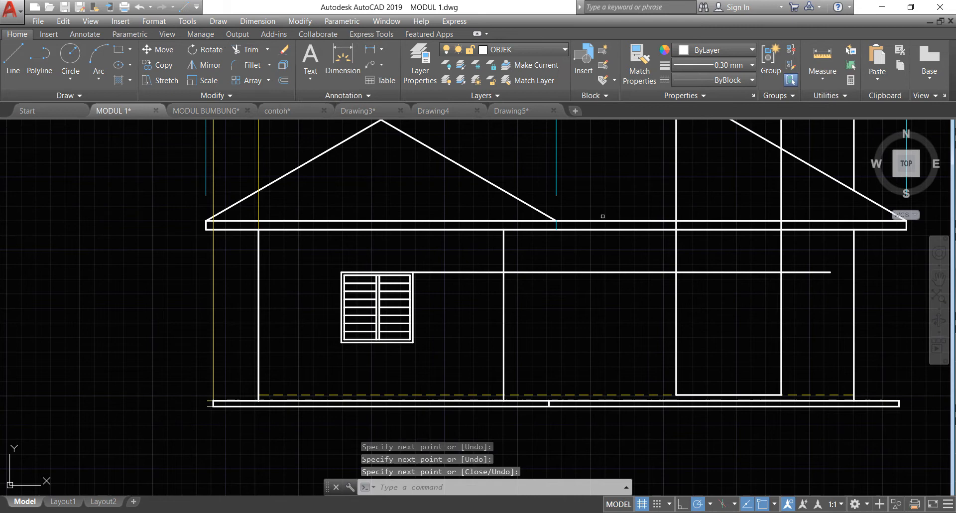
{"action": "left_click", "coordinate": [817, 330]}
{"action": "left_click", "coordinate": [660, 261]}
{"action": "key", "text": "Return"}
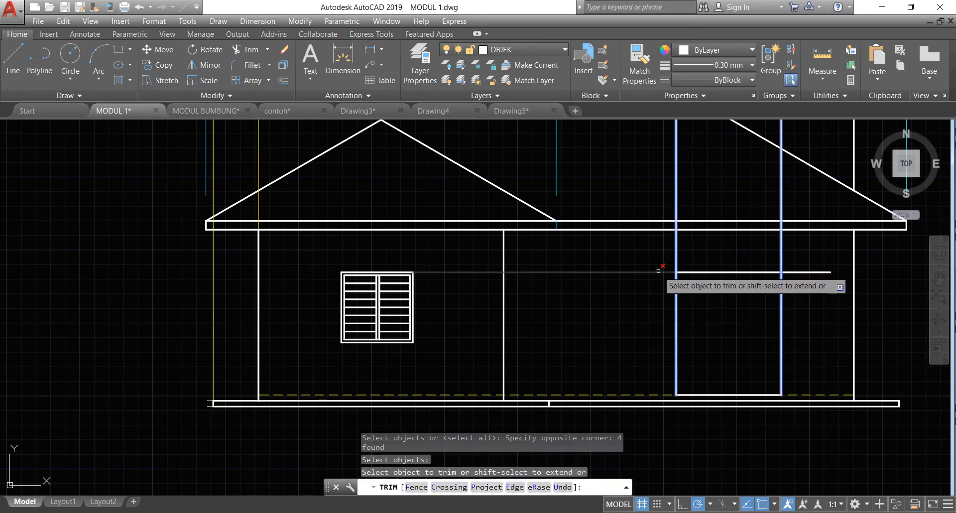
{"action": "left_click", "coordinate": [657, 272]}
{"action": "left_click", "coordinate": [793, 263]}
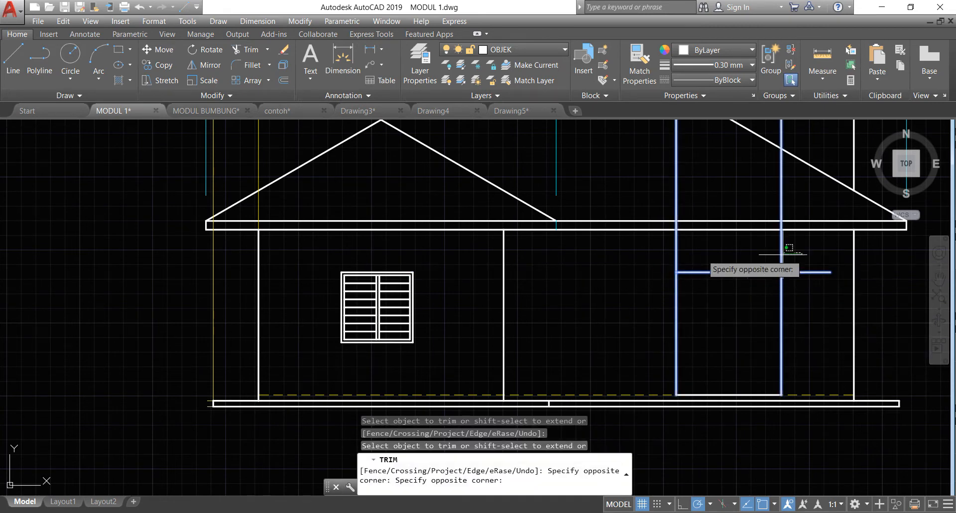
{"action": "left_click", "coordinate": [651, 250]}
{"action": "left_click", "coordinate": [830, 298]}
{"action": "left_click", "coordinate": [808, 267]}
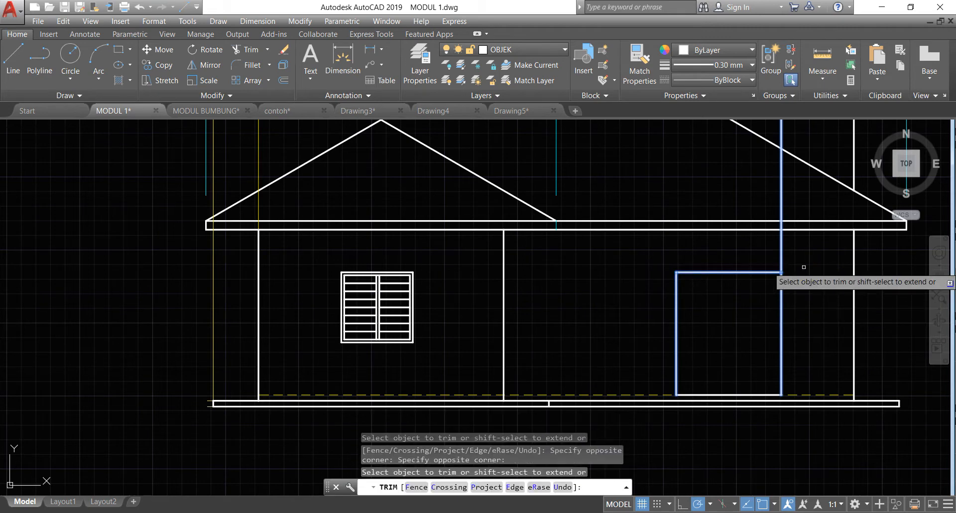
{"action": "key", "text": "Return"}
- Trim the right door line at the head and erase its leftover segment above the door opening
{"action": "key", "text": "Return"}
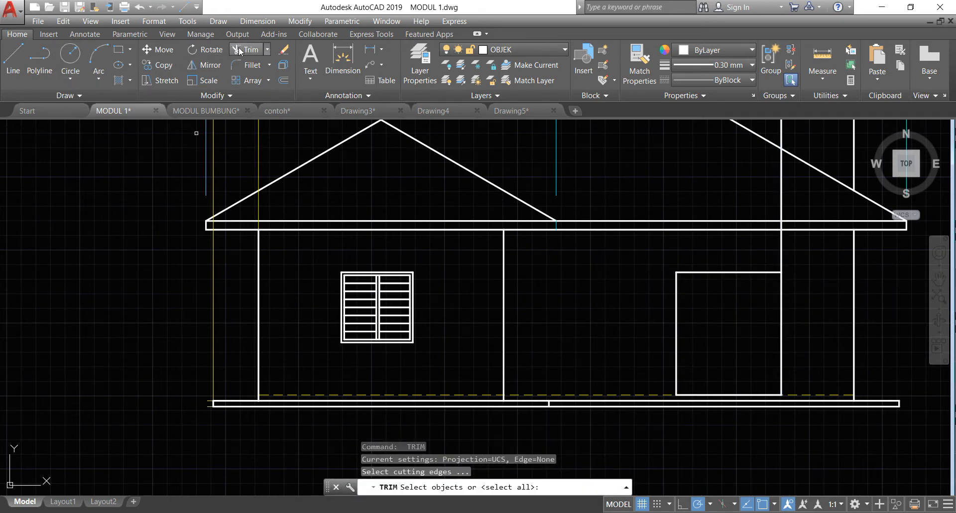
{"action": "left_click", "coordinate": [793, 298]}
{"action": "left_click", "coordinate": [770, 256]}
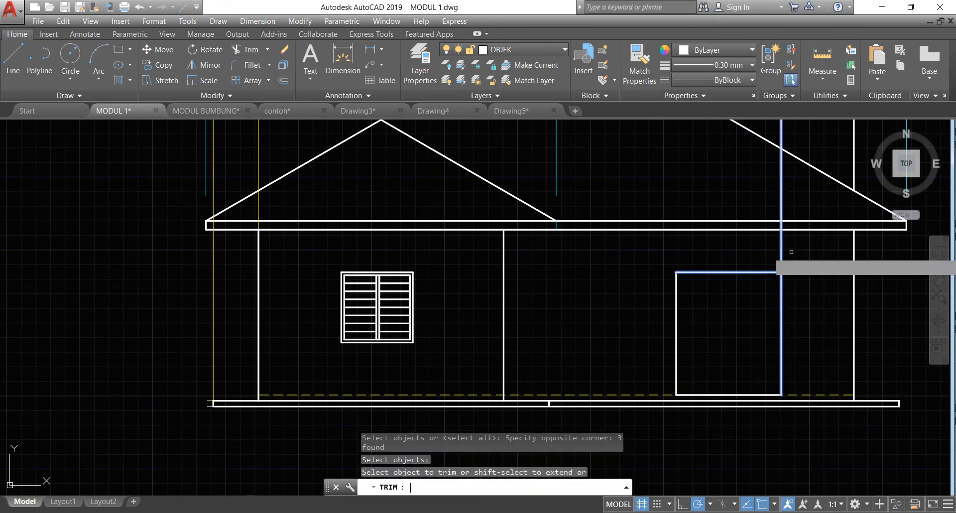
{"action": "left_click", "coordinate": [788, 232]}
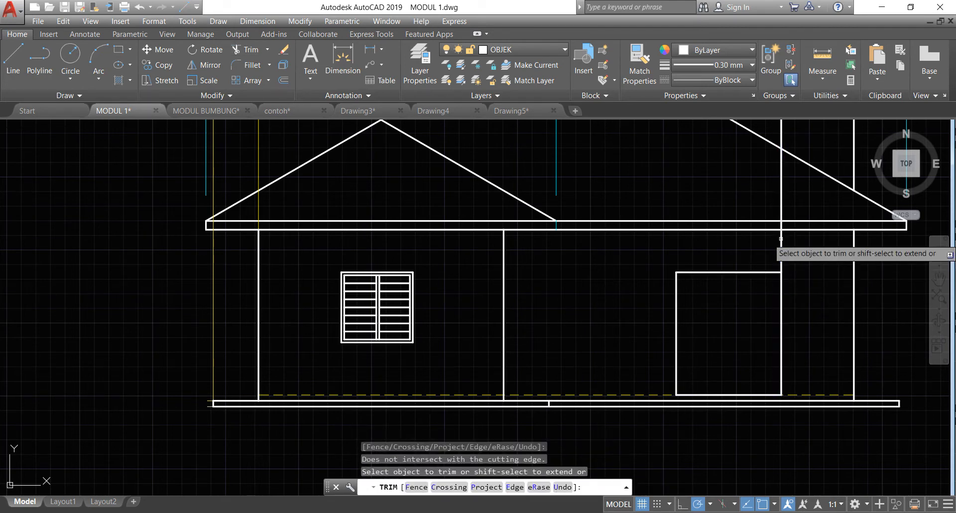
{"action": "key", "text": "Return"}
{"action": "key", "text": "Escape"}
{"action": "left_click", "coordinate": [795, 253]}
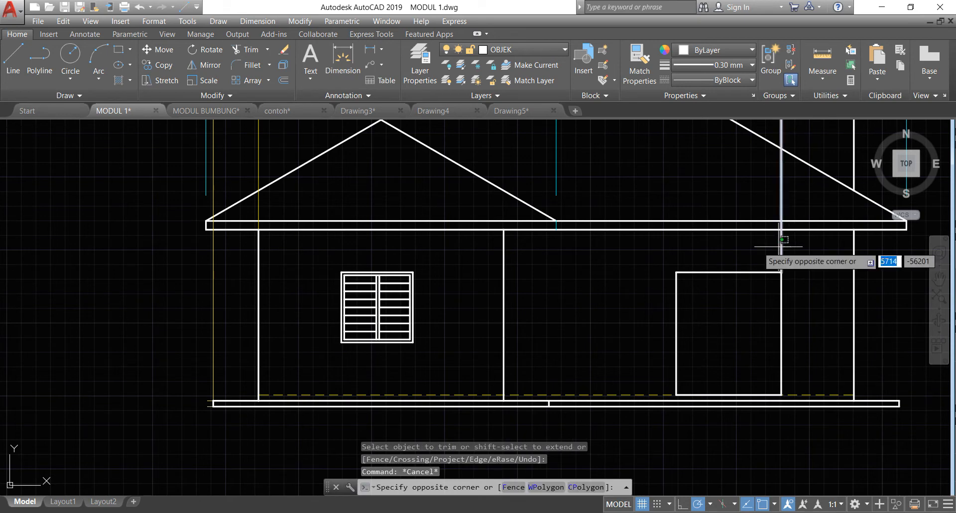
{"action": "left_click", "coordinate": [757, 246]}
{"action": "key", "text": "Delete"}
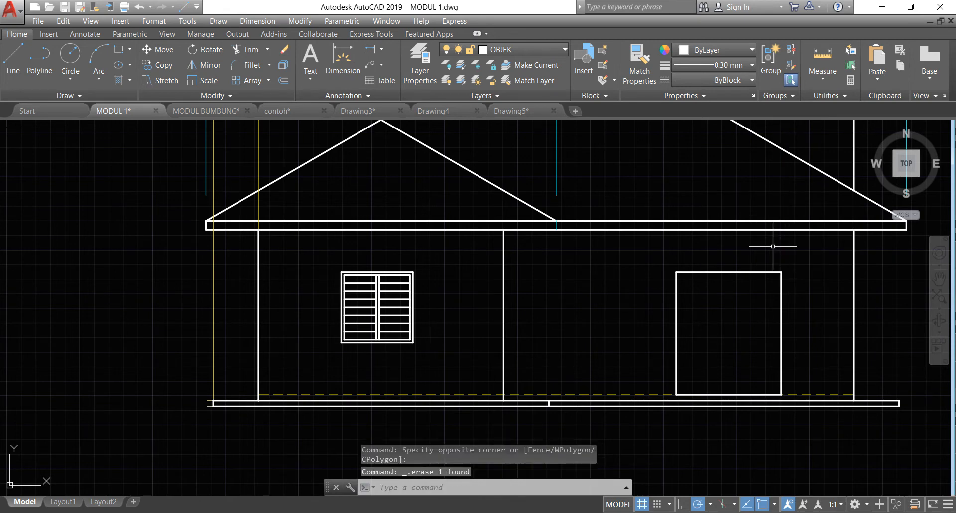
- Offset both door side lines and the head line 50 inward to form the door frame
{"action": "scroll", "coordinate": [765, 344], "scroll_direction": "up", "scroll_amount": 2}
{"action": "scroll", "coordinate": [767, 390], "scroll_direction": "up", "scroll_amount": 2}
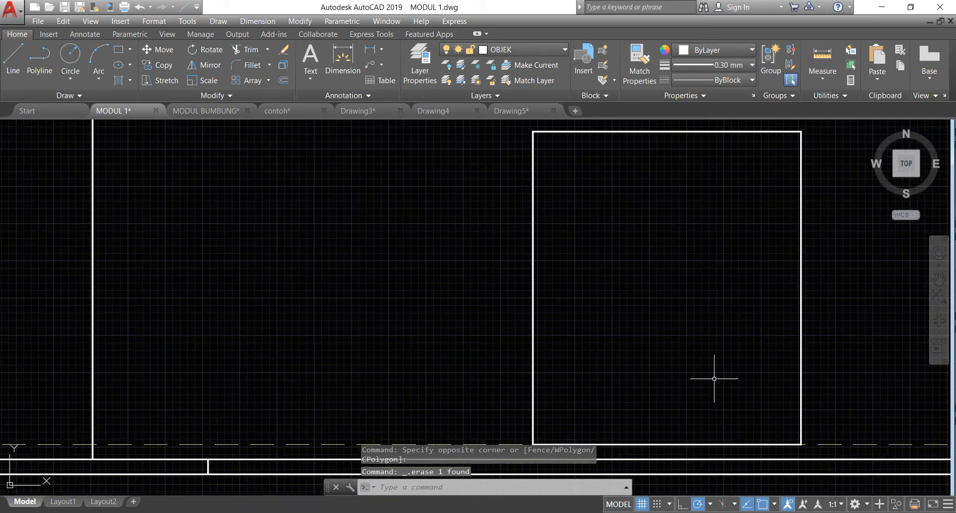
{"action": "left_click", "coordinate": [287, 81]}
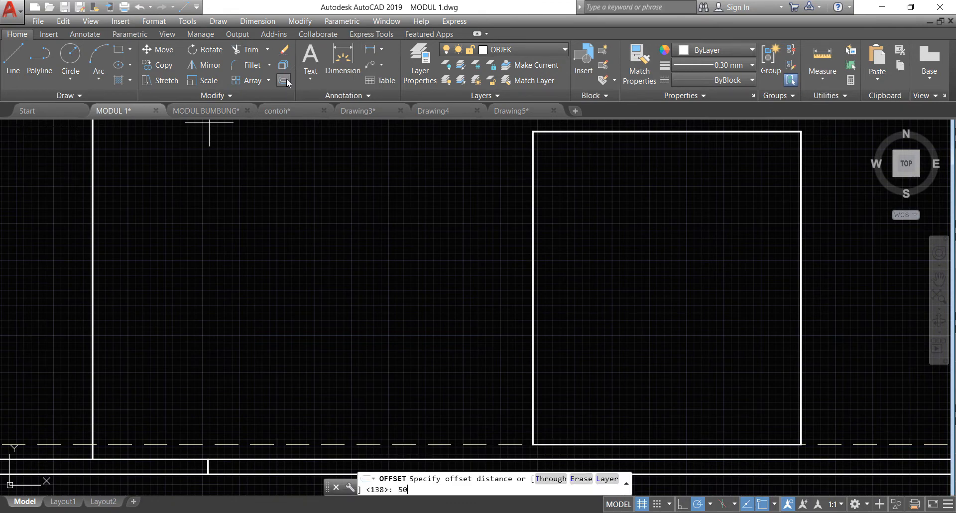
{"action": "type", "text": "50"}
{"action": "key", "text": "Return"}
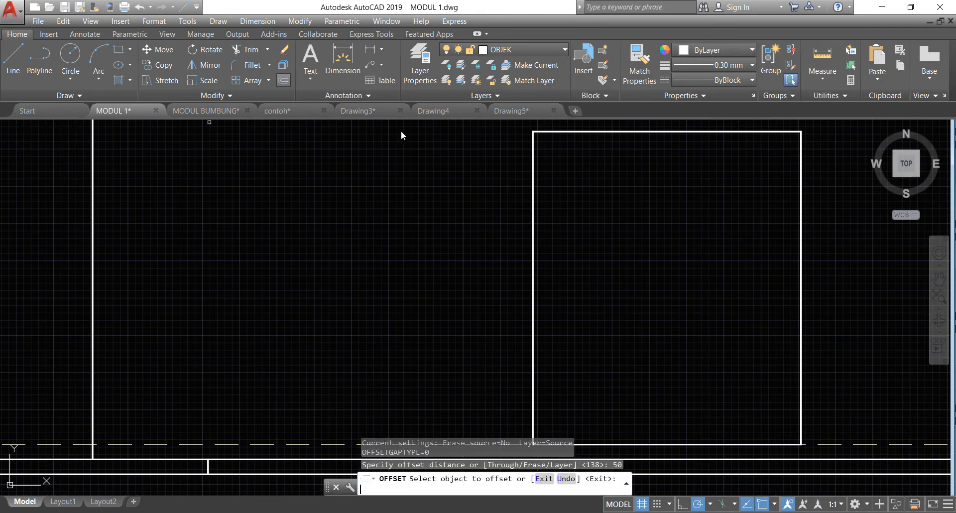
{"action": "left_click", "coordinate": [532, 224]}
{"action": "left_click", "coordinate": [559, 219]}
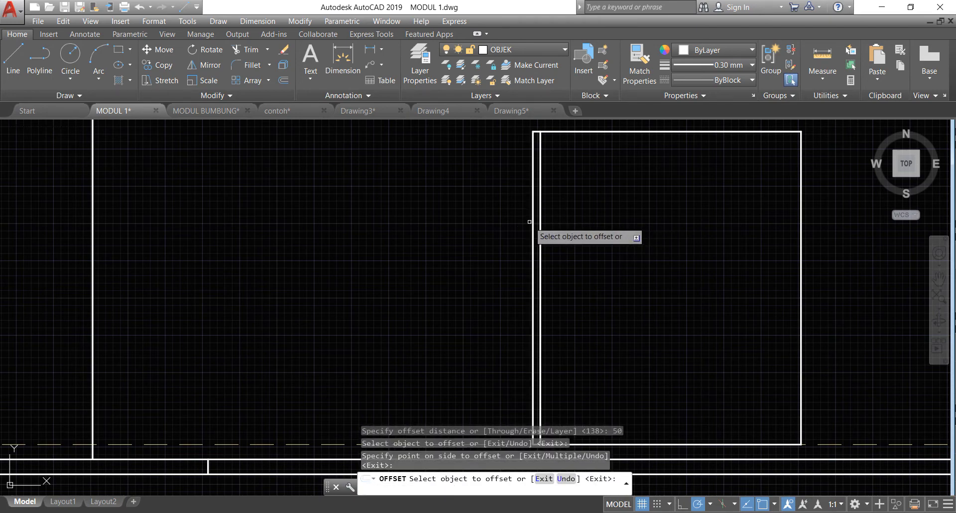
{"action": "scroll", "coordinate": [609, 295], "scroll_direction": "down", "scroll_amount": 2}
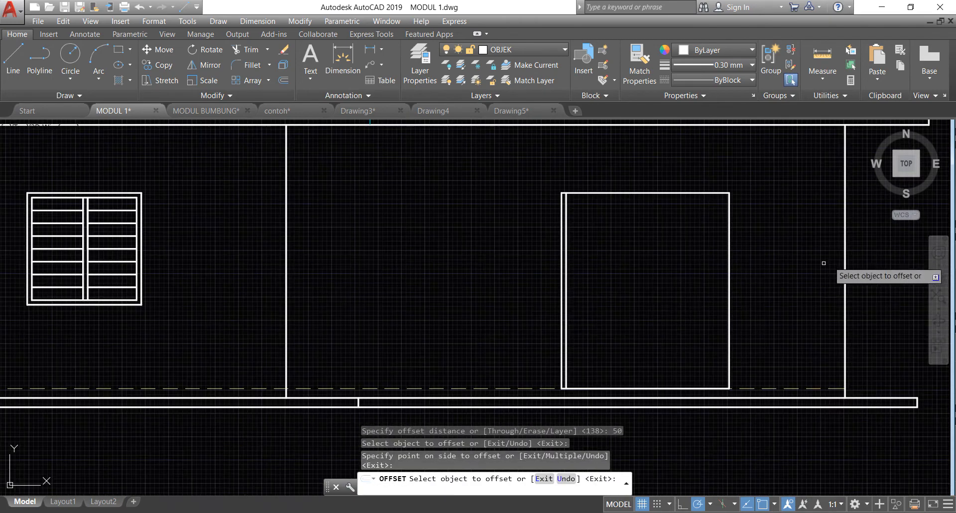
{"action": "left_click", "coordinate": [730, 225]}
{"action": "left_click", "coordinate": [708, 209]}
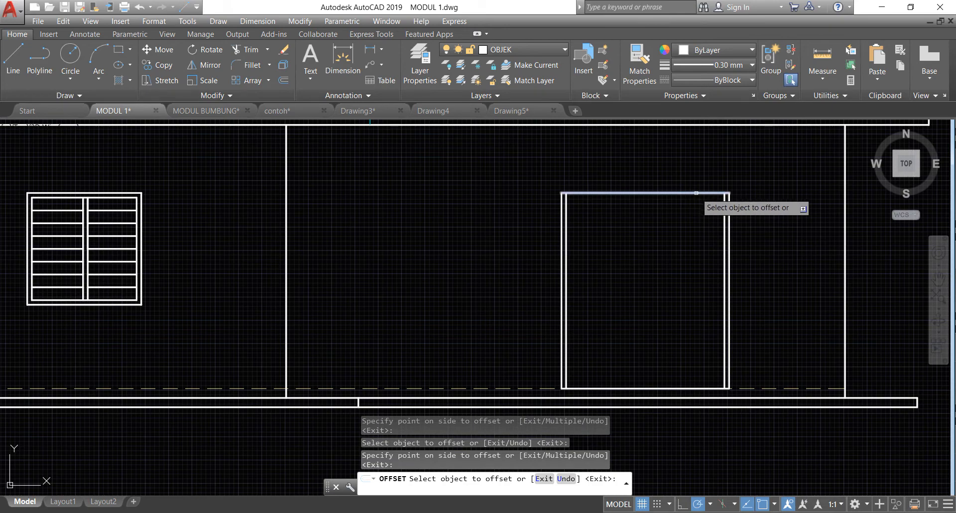
{"action": "left_click", "coordinate": [696, 193]}
{"action": "left_click", "coordinate": [689, 218]}
- Trim the overlapping inner frame lines at both upper corners of the door frame
{"action": "scroll", "coordinate": [752, 182], "scroll_direction": "up", "scroll_amount": 2}
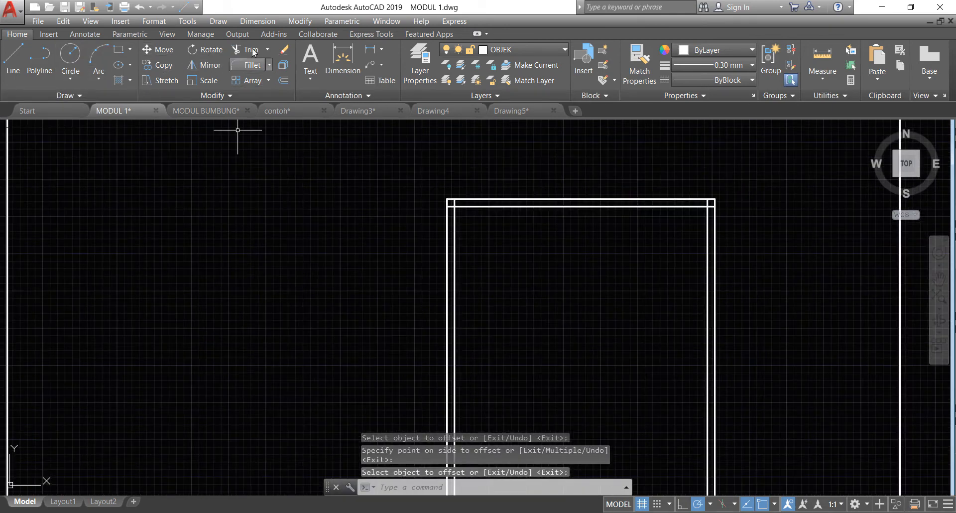
{"action": "left_click", "coordinate": [747, 217]}
{"action": "left_click", "coordinate": [695, 188]}
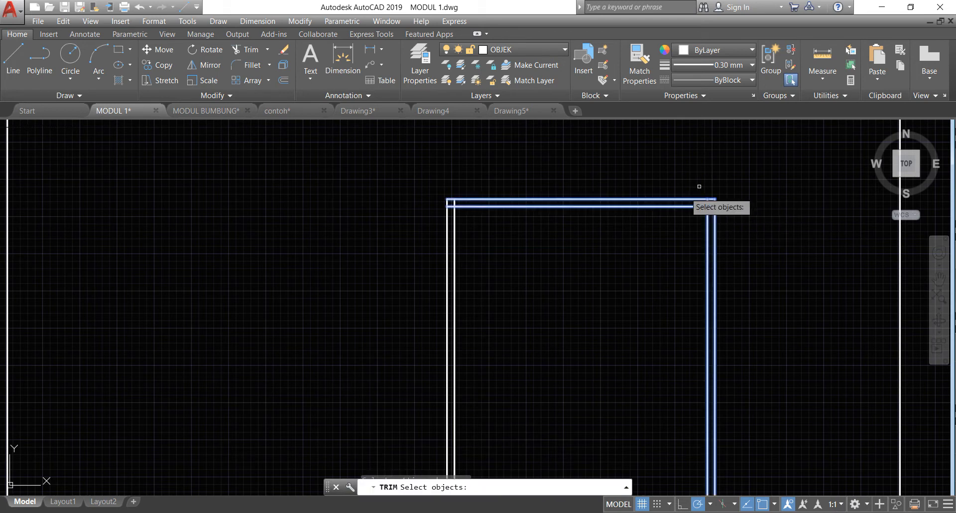
{"action": "left_click", "coordinate": [560, 252]}
{"action": "left_click", "coordinate": [434, 162]}
{"action": "scroll", "coordinate": [456, 183], "scroll_direction": "up", "scroll_amount": 2}
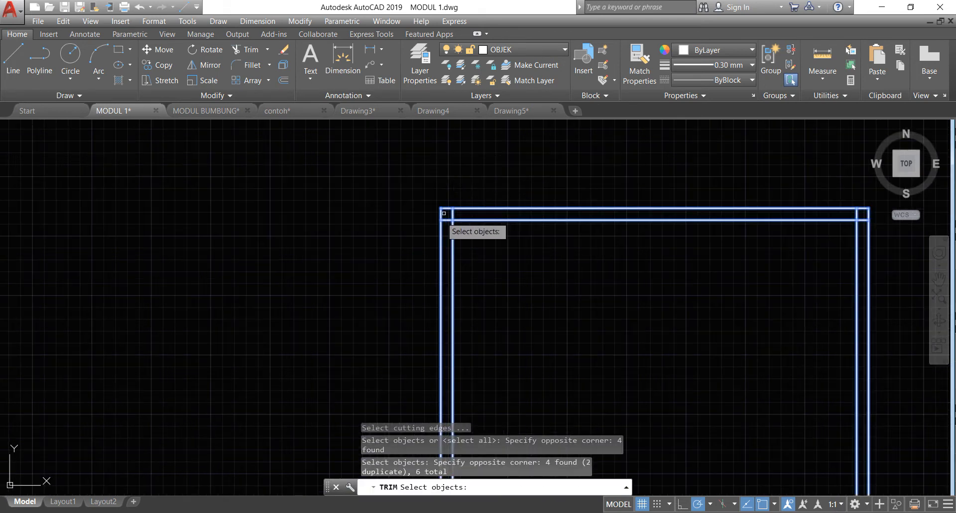
{"action": "key", "text": "Return"}
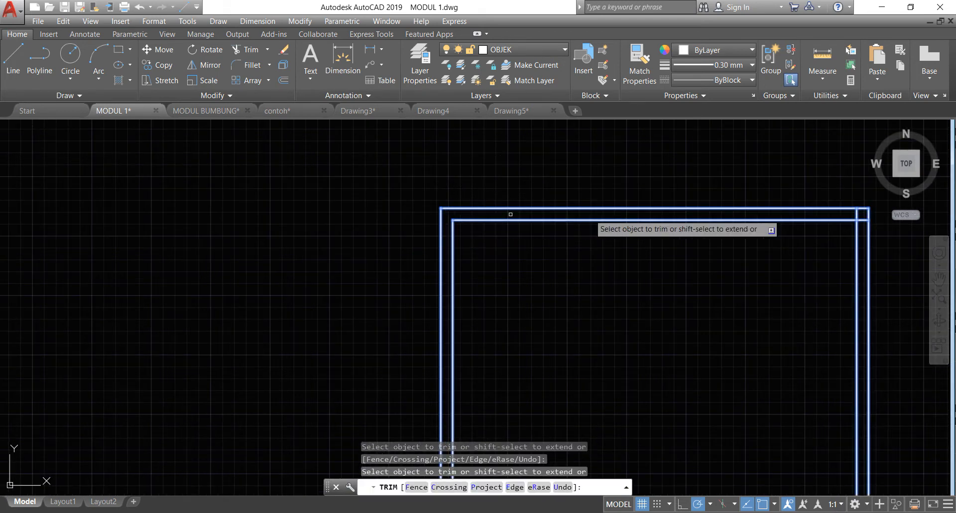
{"action": "left_click", "coordinate": [858, 214]}
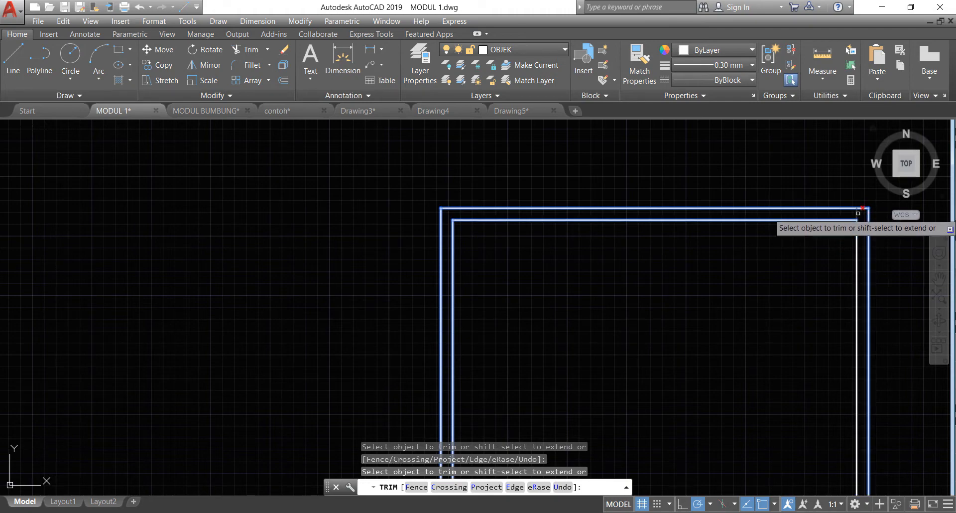
{"action": "key", "text": "Return"}
- Project the middle of the plan's double door vertically to the frame's inner head line, and continue the line down to the door's base line
{"action": "scroll", "coordinate": [579, 267], "scroll_direction": "down", "scroll_amount": 6}
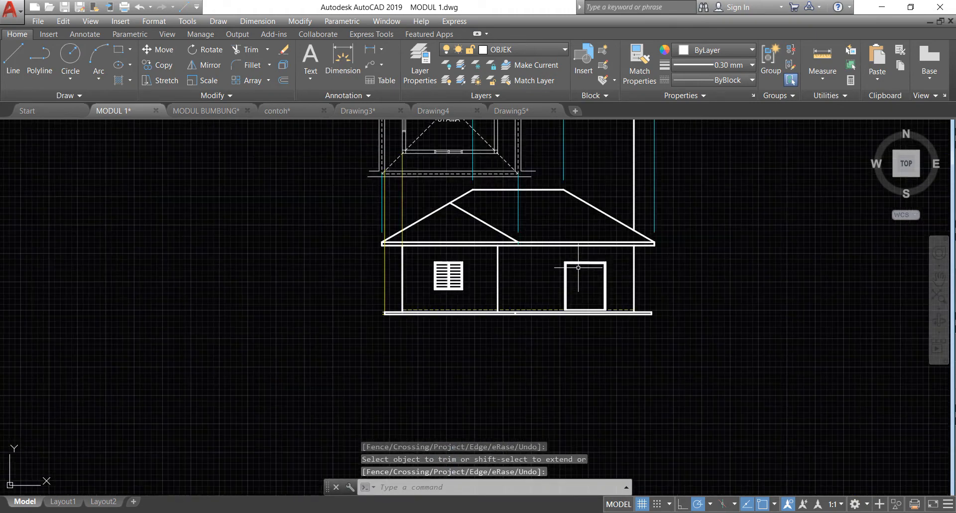
{"action": "scroll", "coordinate": [575, 208], "scroll_direction": "down", "scroll_amount": 2}
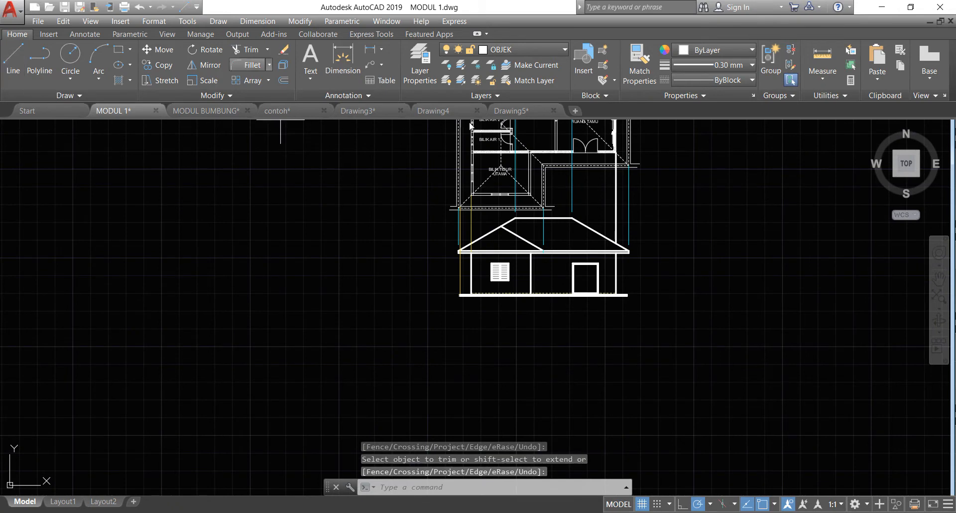
{"action": "type", "text": "l"}
{"action": "key", "text": "Return"}
{"action": "scroll", "coordinate": [617, 167], "scroll_direction": "up", "scroll_amount": 4}
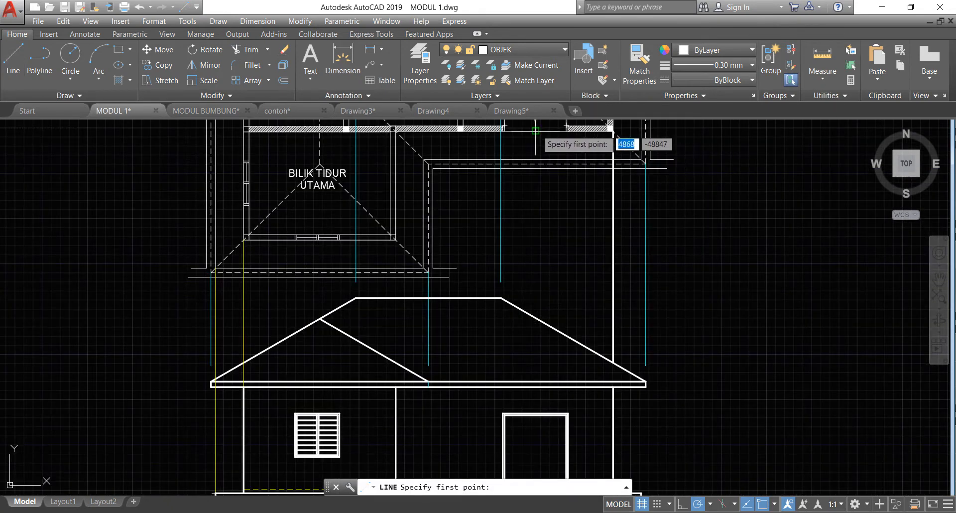
{"action": "left_click", "coordinate": [537, 129]}
{"action": "scroll", "coordinate": [544, 440], "scroll_direction": "up", "scroll_amount": 4}
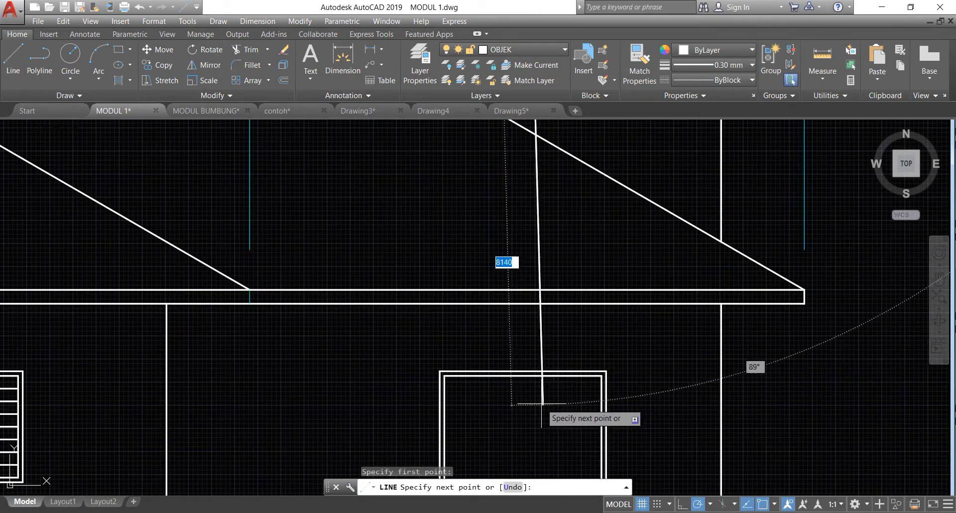
{"action": "left_click", "coordinate": [523, 374]}
{"action": "scroll", "coordinate": [523, 374], "scroll_direction": "down", "scroll_amount": 2}
{"action": "scroll", "coordinate": [510, 460], "scroll_direction": "up", "scroll_amount": 2}
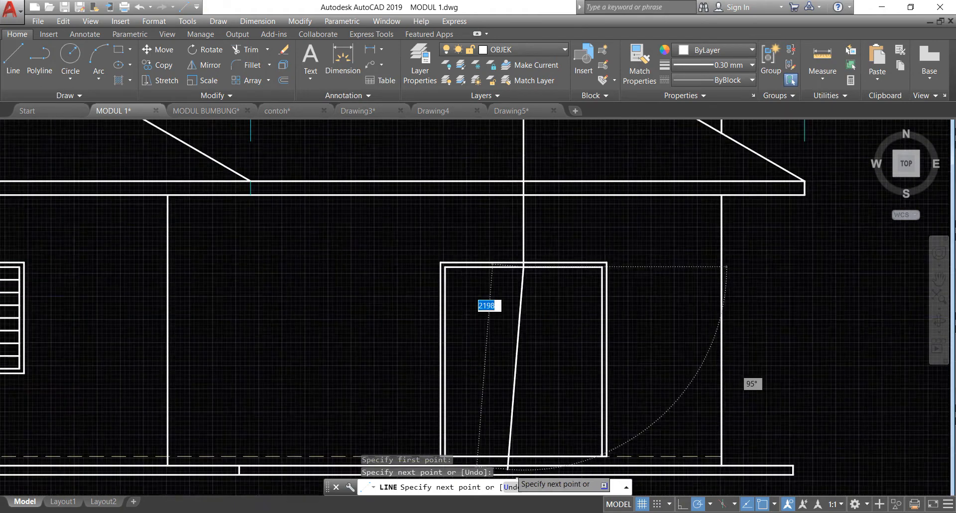
{"action": "scroll", "coordinate": [508, 469], "scroll_direction": "up", "scroll_amount": 2}
{"action": "left_click", "coordinate": [533, 448]}
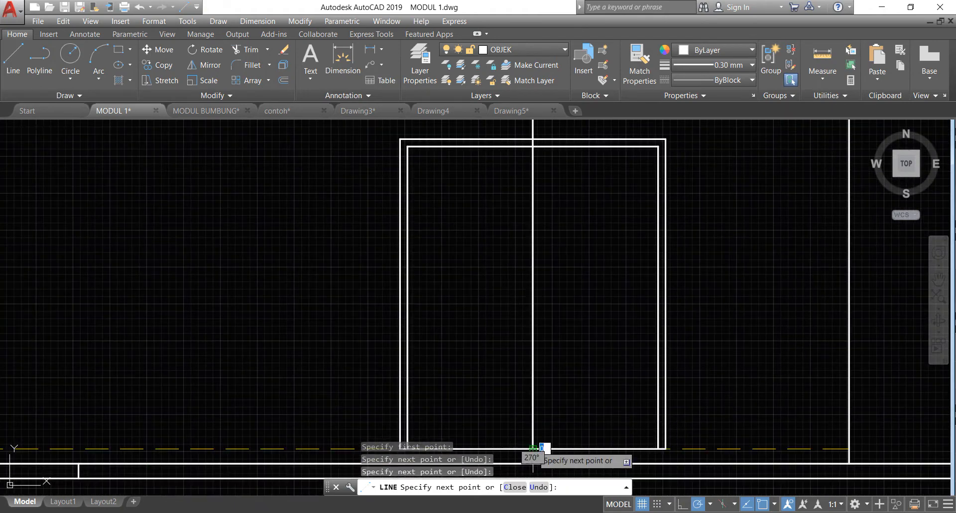
{"action": "key", "text": "Return"}
- Erase the centre projection line segment above the door frame's inner head line
{"action": "left_click", "coordinate": [538, 131]}
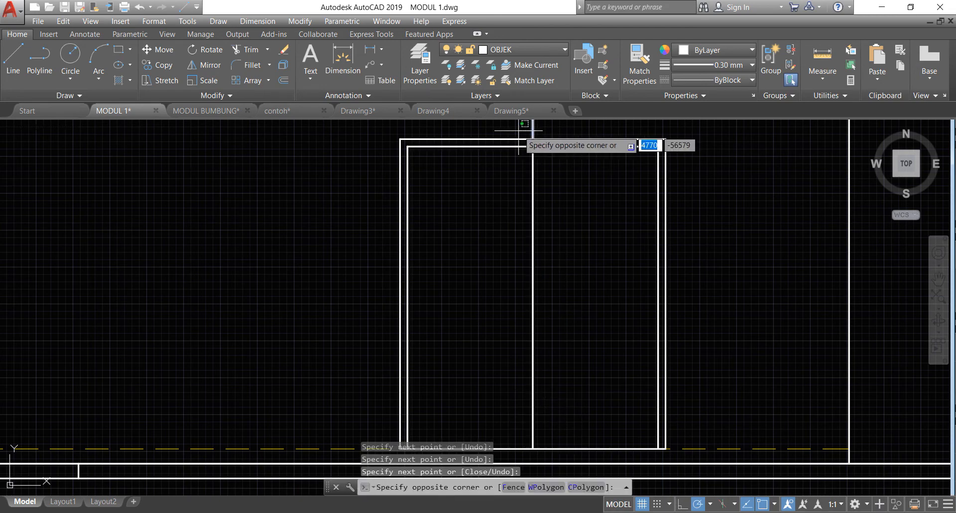
{"action": "left_click", "coordinate": [529, 130]}
{"action": "key", "text": "Delete"}
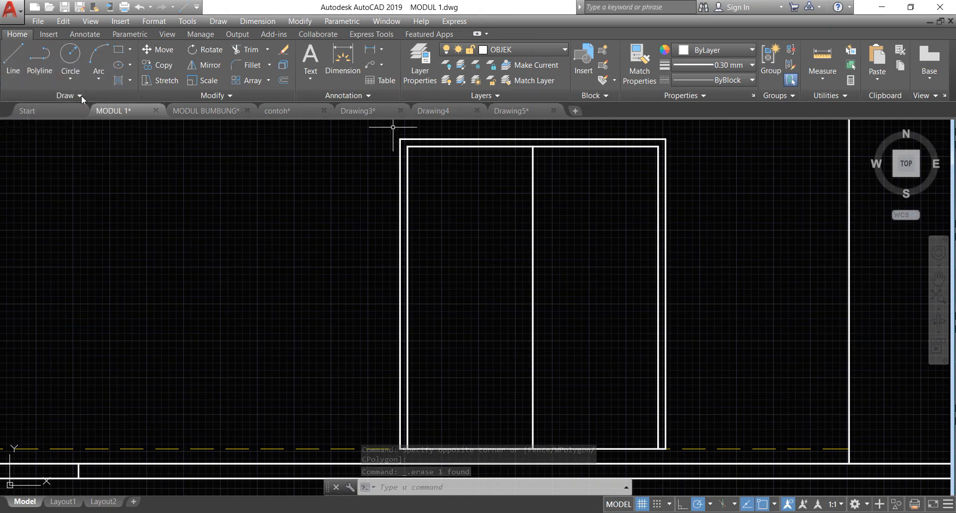
- Set the linetype to HIDDEN and draw the left leaf's swing lines from the centre line's top via the left inner jamb's midpoint to its foot
{"action": "left_click", "coordinate": [729, 78]}
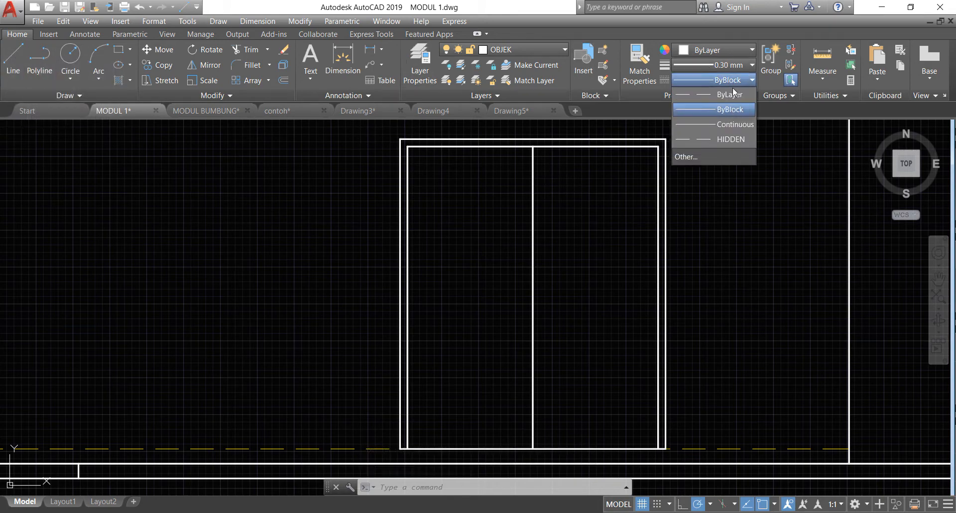
{"action": "left_click", "coordinate": [736, 133]}
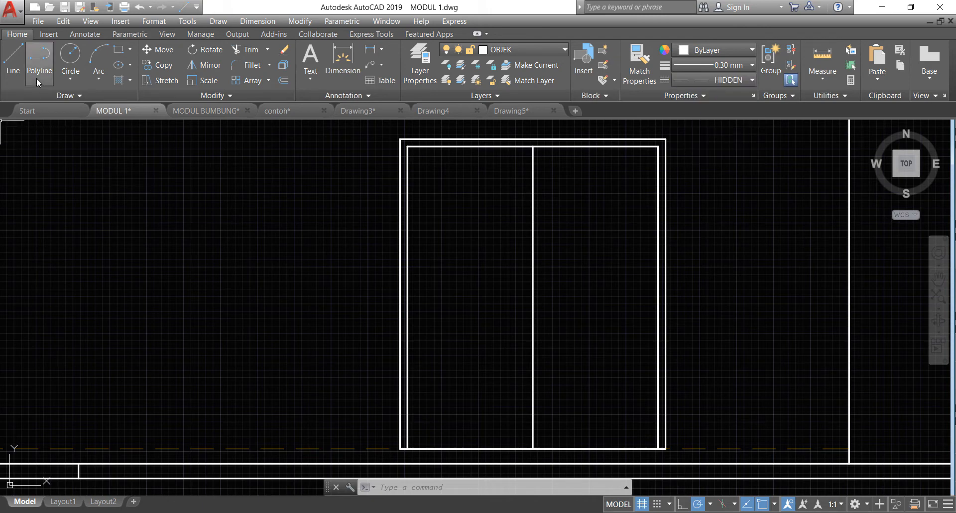
{"action": "key", "text": "l"}
{"action": "key", "text": "Return"}
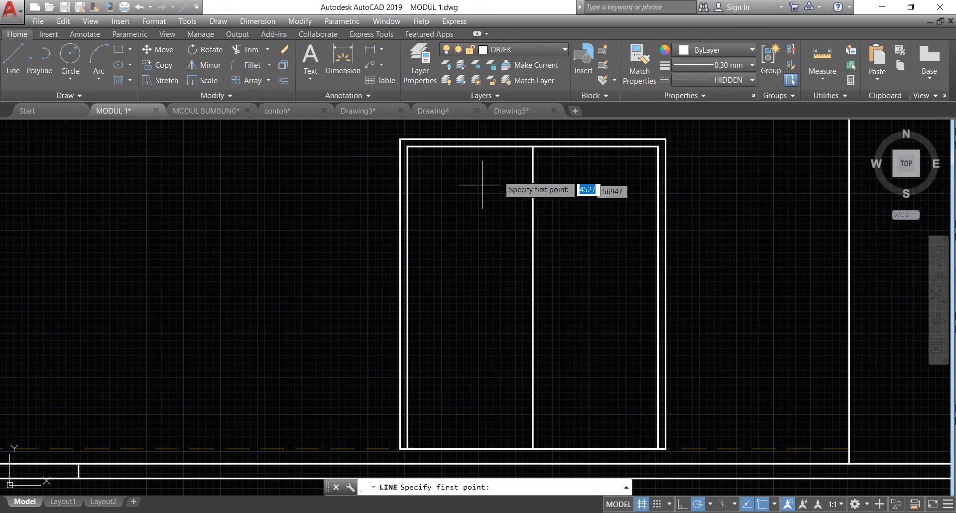
{"action": "left_click", "coordinate": [533, 146]}
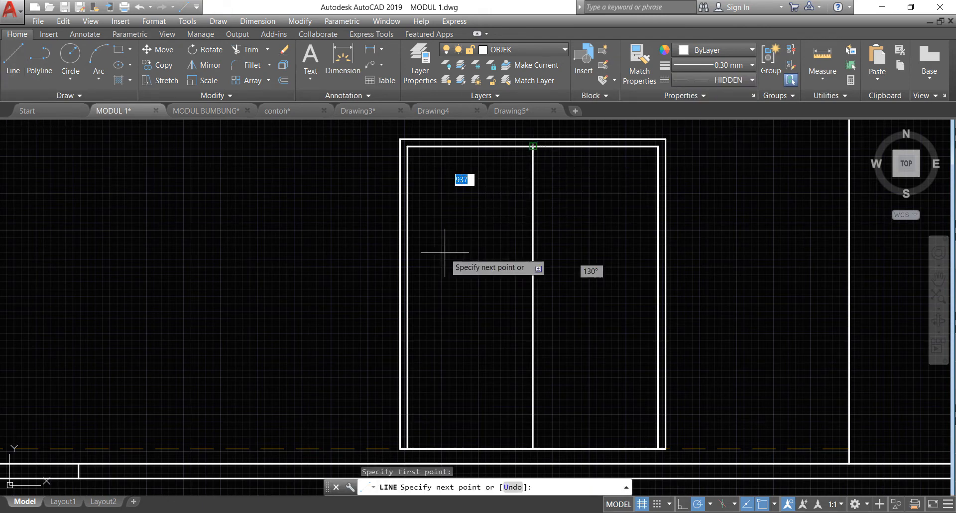
{"action": "left_click", "coordinate": [408, 297]}
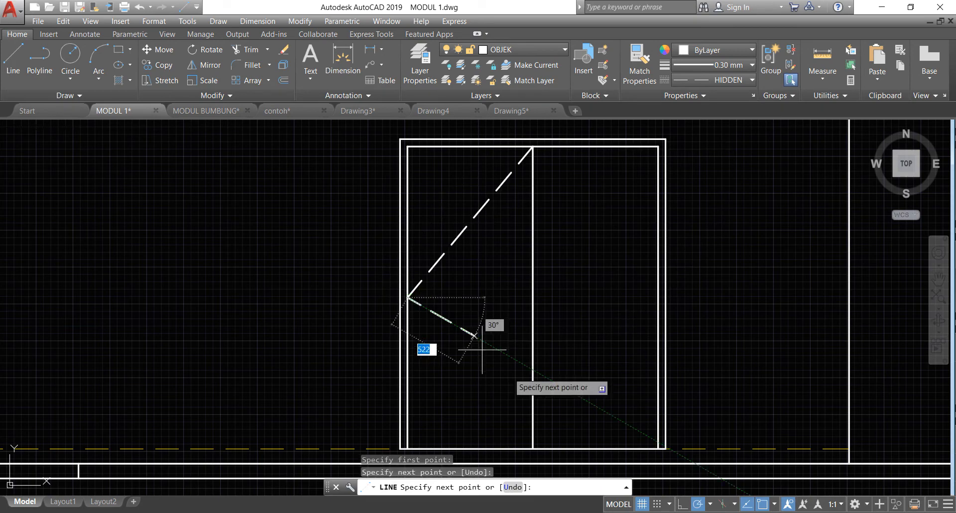
{"action": "left_click", "coordinate": [533, 448]}
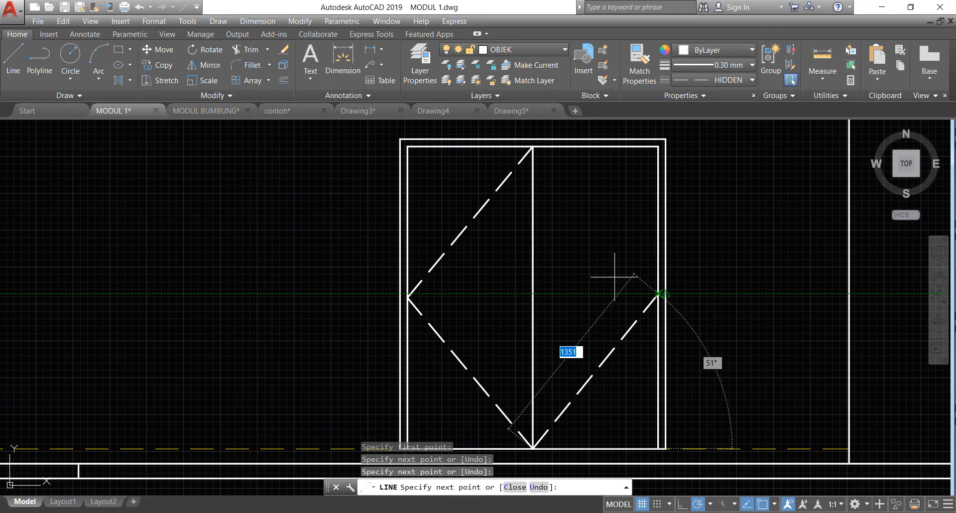
- Continue the dashed swing lines across the right leaf, via the right inner jamb's midpoint and back to the centre line's top
{"action": "scroll", "coordinate": [640, 272], "scroll_direction": "up", "scroll_amount": 2}
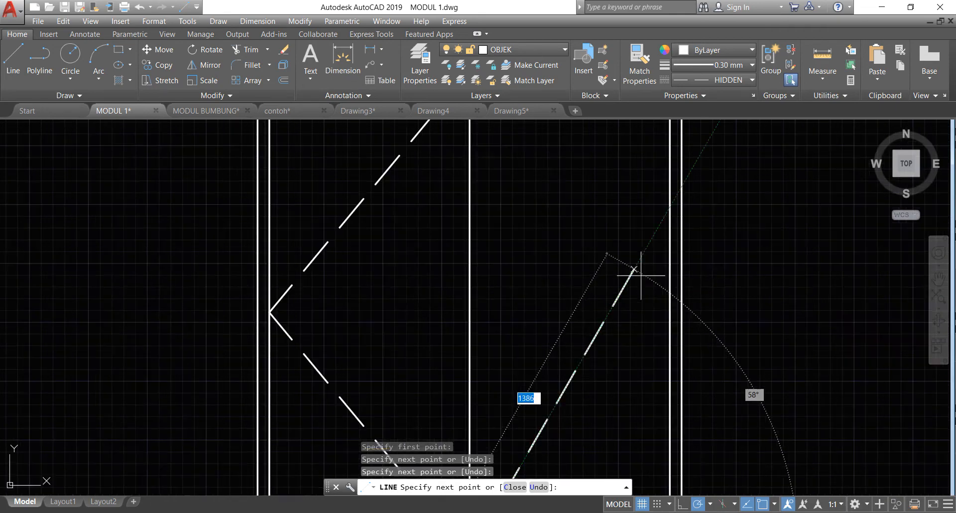
{"action": "left_click", "coordinate": [670, 313]}
{"action": "scroll", "coordinate": [664, 336], "scroll_direction": "down", "scroll_amount": 2}
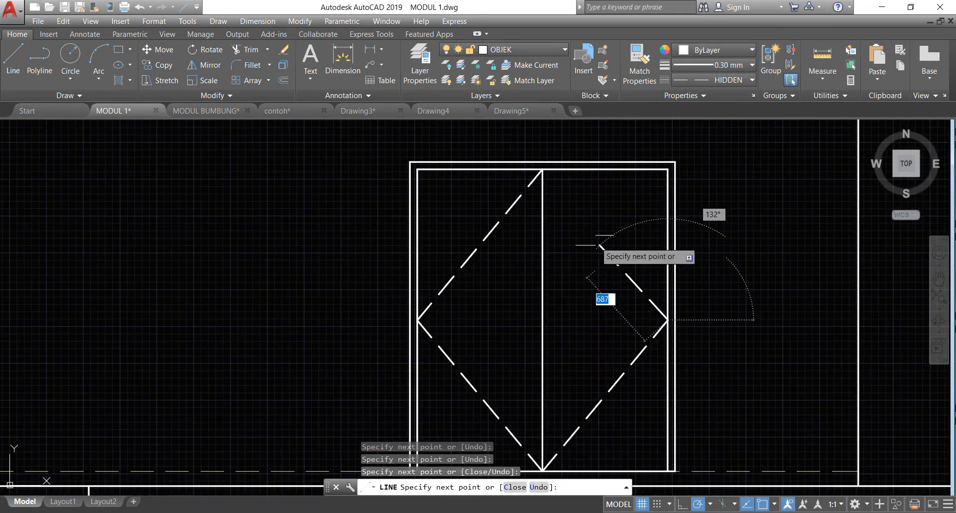
{"action": "left_click", "coordinate": [543, 169]}
{"action": "key", "text": "Return"}
- Draw a small circle as the knob on the double door's left leaf, near the centre line at about mid-height
{"action": "scroll", "coordinate": [572, 335], "scroll_direction": "up", "scroll_amount": 2}
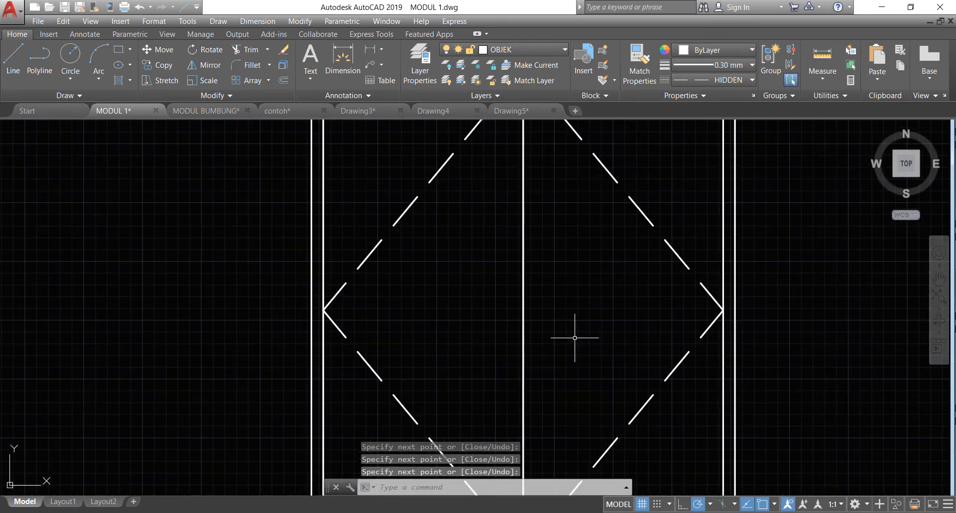
{"action": "left_click", "coordinate": [82, 58]}
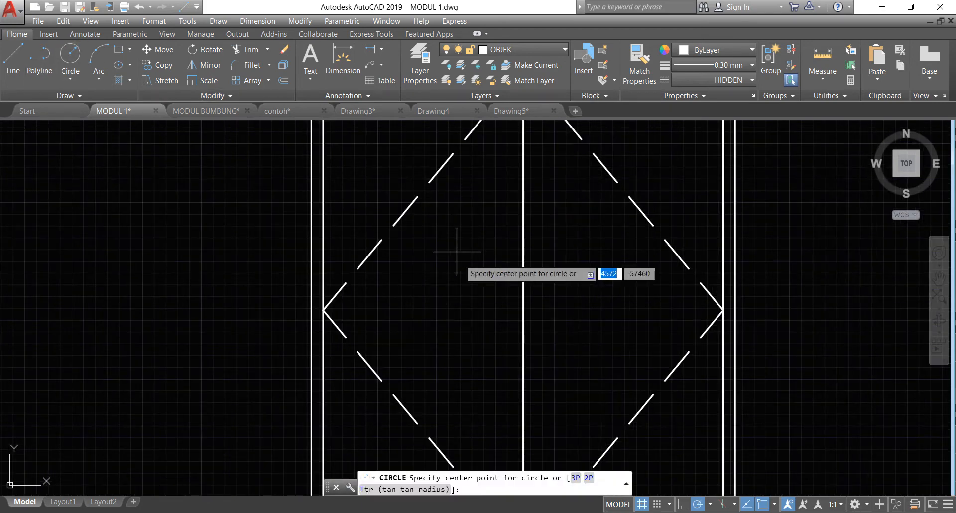
{"action": "left_click", "coordinate": [496, 316]}
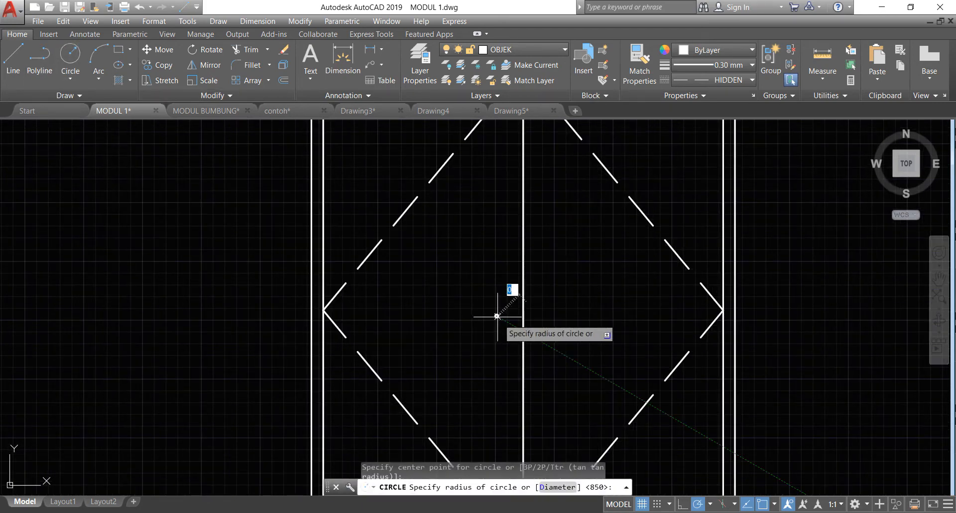
{"action": "left_click", "coordinate": [505, 316]}
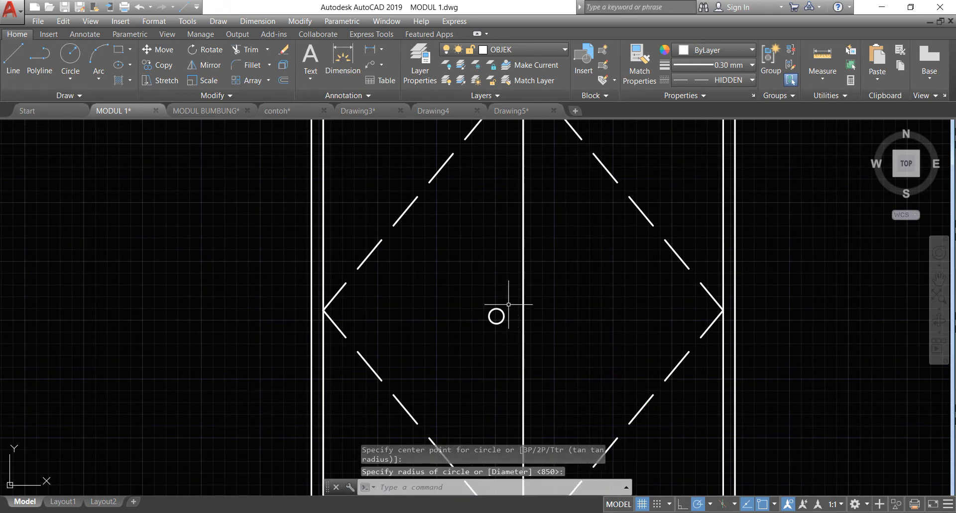
{"action": "left_click", "coordinate": [508, 328]}
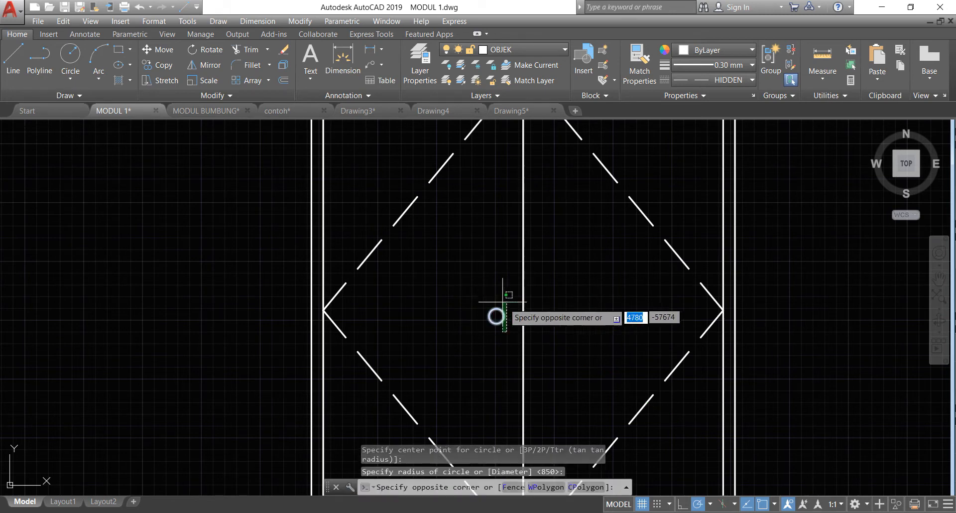
{"action": "left_click", "coordinate": [539, 307]}
{"action": "key", "text": "Escape"}
{"action": "left_click", "coordinate": [279, 84]}
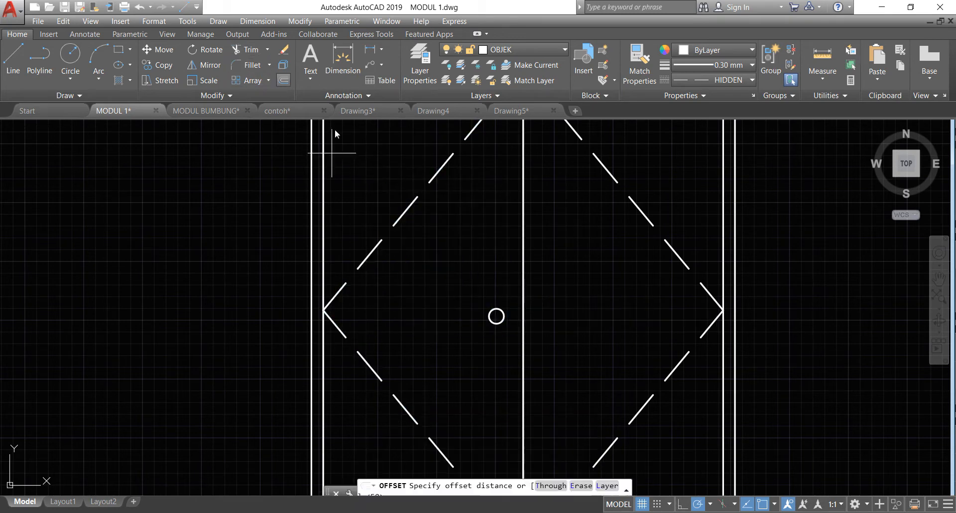
{"action": "left_click", "coordinate": [504, 339]}
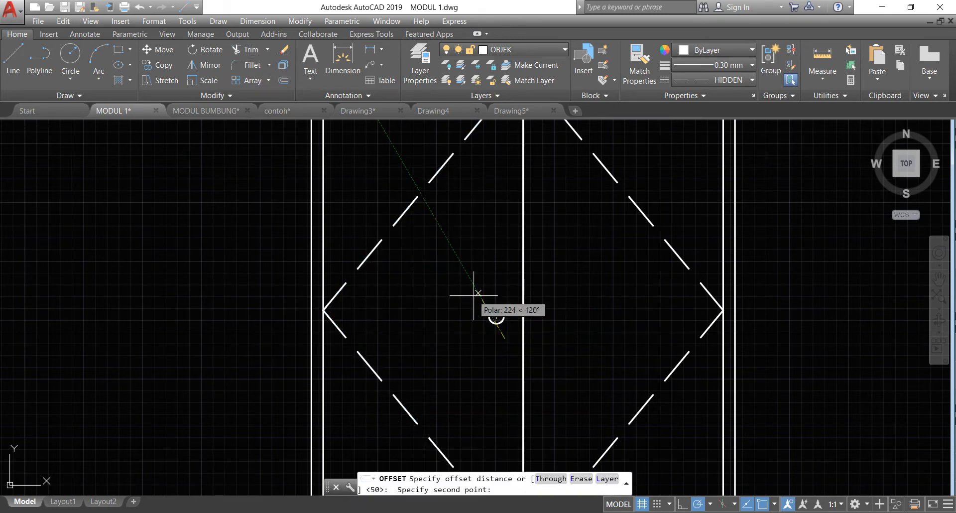
{"action": "key", "text": "Escape"}
- Mirror the left leaf's knob circle about the door's vertical centre line, keeping the original
{"action": "left_click", "coordinate": [505, 334]}
{"action": "left_click", "coordinate": [495, 301]}
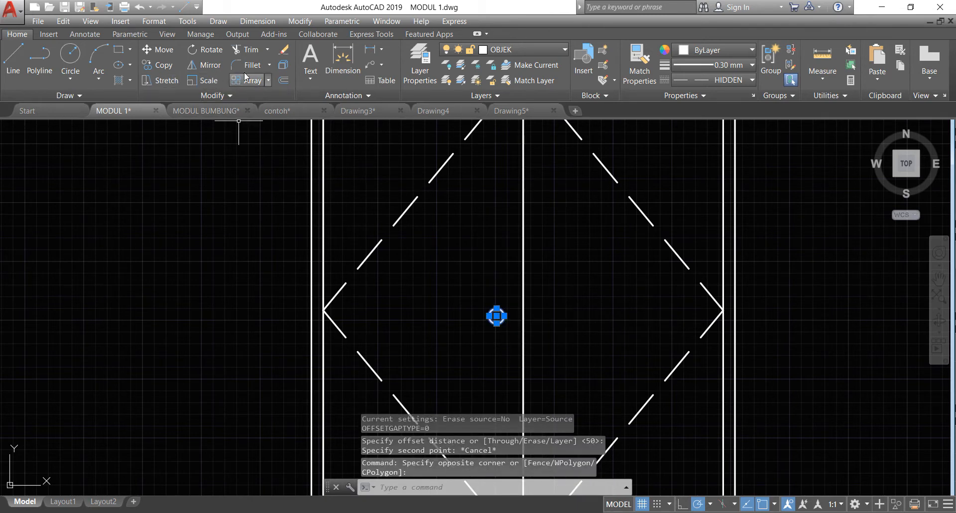
{"action": "left_click", "coordinate": [212, 64]}
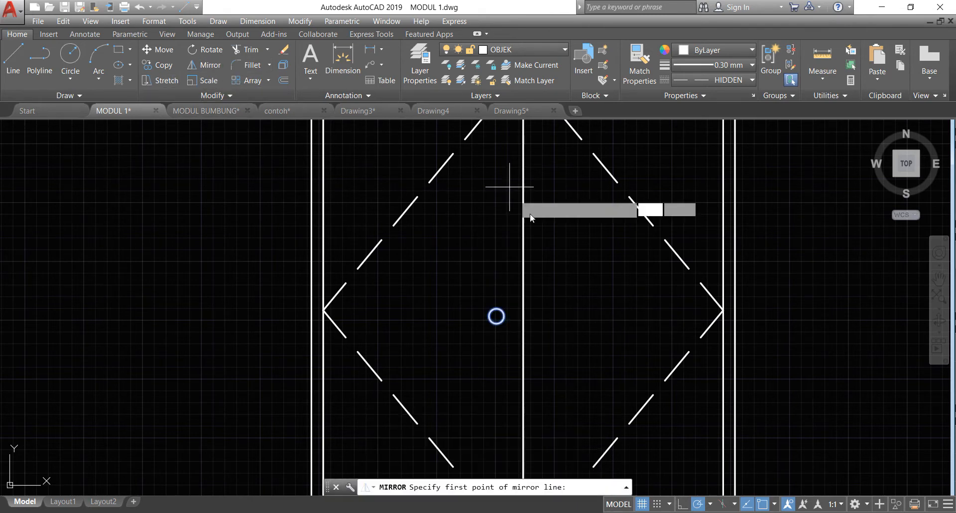
{"action": "left_click", "coordinate": [521, 312]}
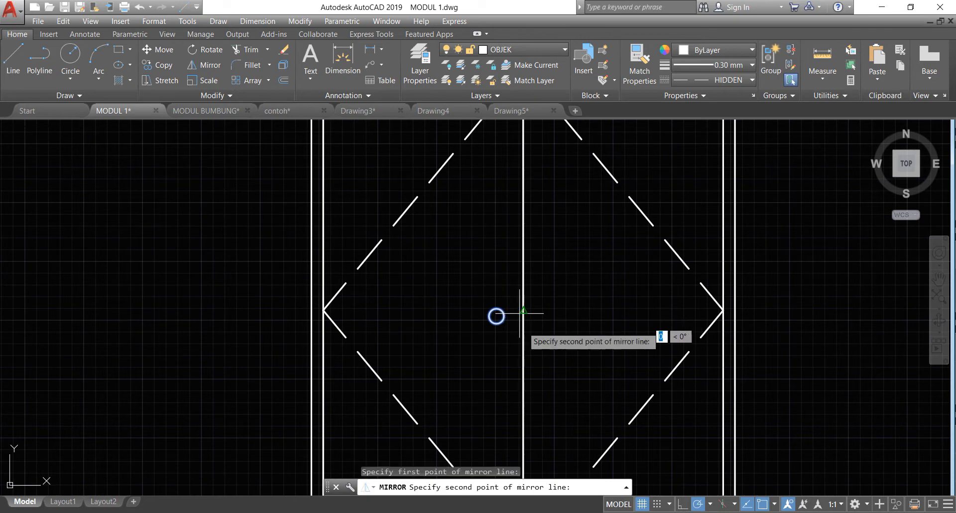
{"action": "left_click", "coordinate": [523, 355]}
{"action": "key", "text": "Return"}
{"action": "scroll", "coordinate": [544, 322], "scroll_direction": "down", "scroll_amount": 4}
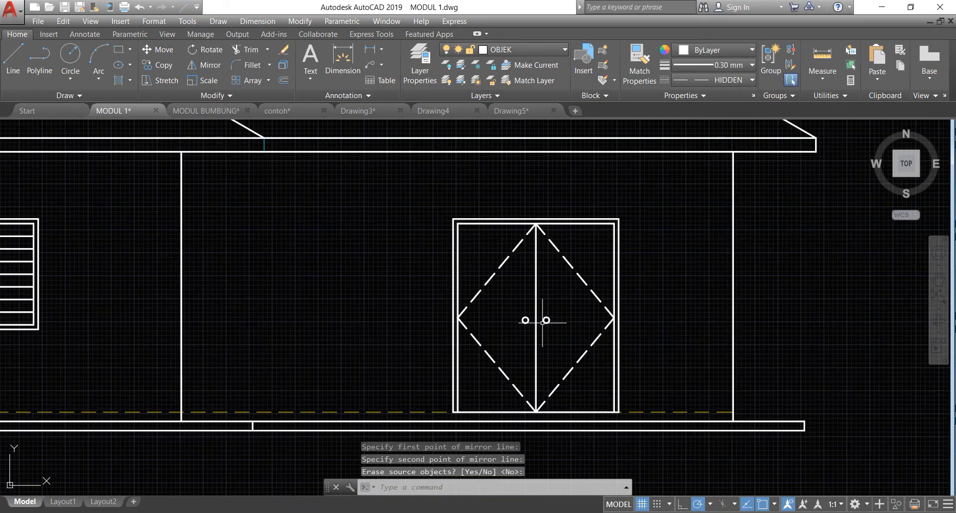
- Fill the column square at the left end of the floor plan's wall between DAPUR and BILIK AIR 2 with a SOLID hatch
{"action": "scroll", "coordinate": [543, 321], "scroll_direction": "down", "scroll_amount": 2}
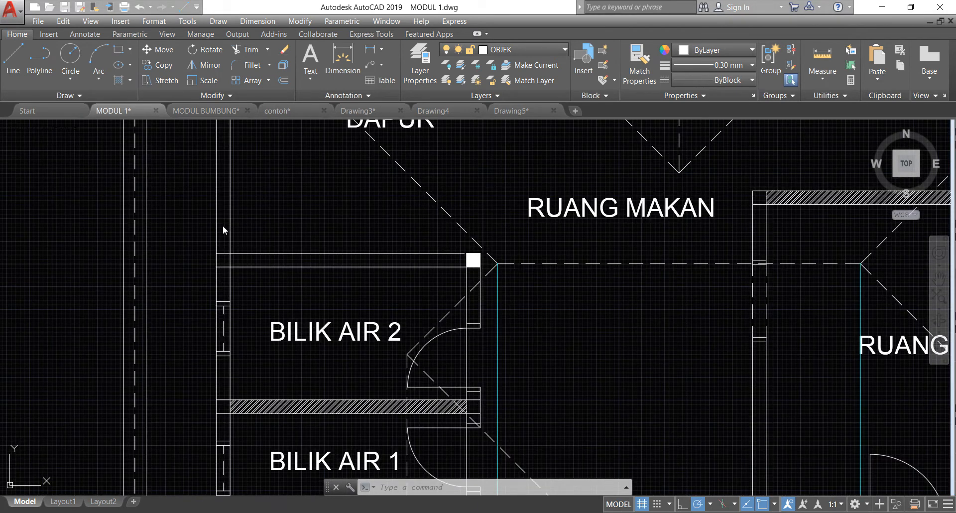
{"action": "scroll", "coordinate": [225, 245], "scroll_direction": "up", "scroll_amount": 2}
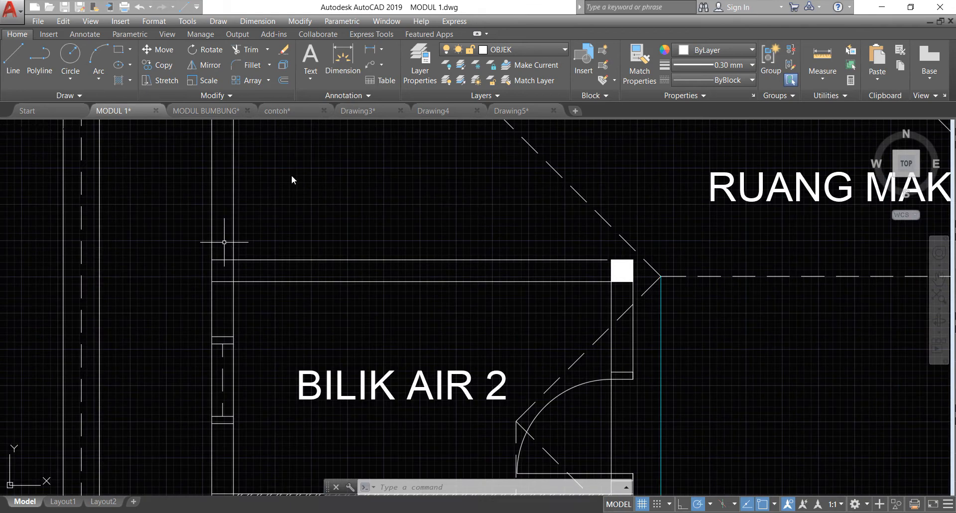
{"action": "left_click", "coordinate": [132, 80]}
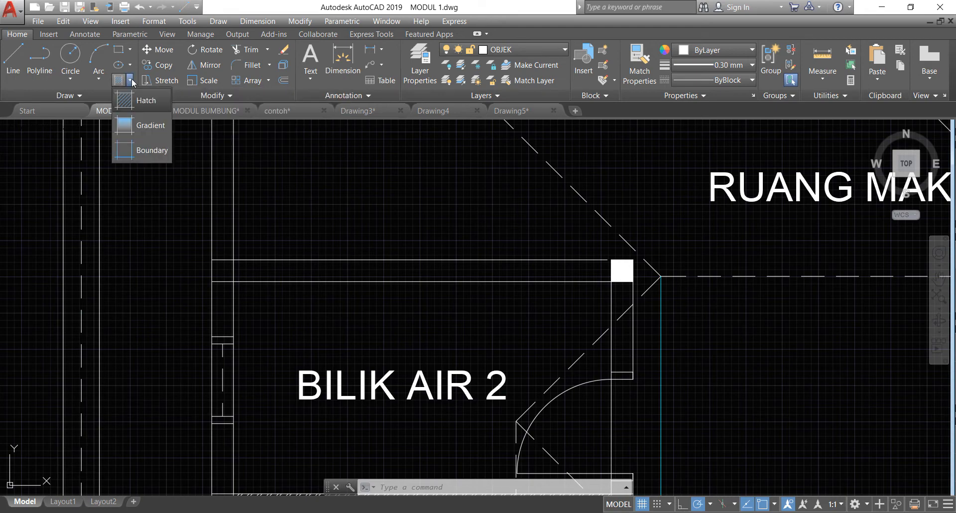
{"action": "left_click", "coordinate": [119, 87]}
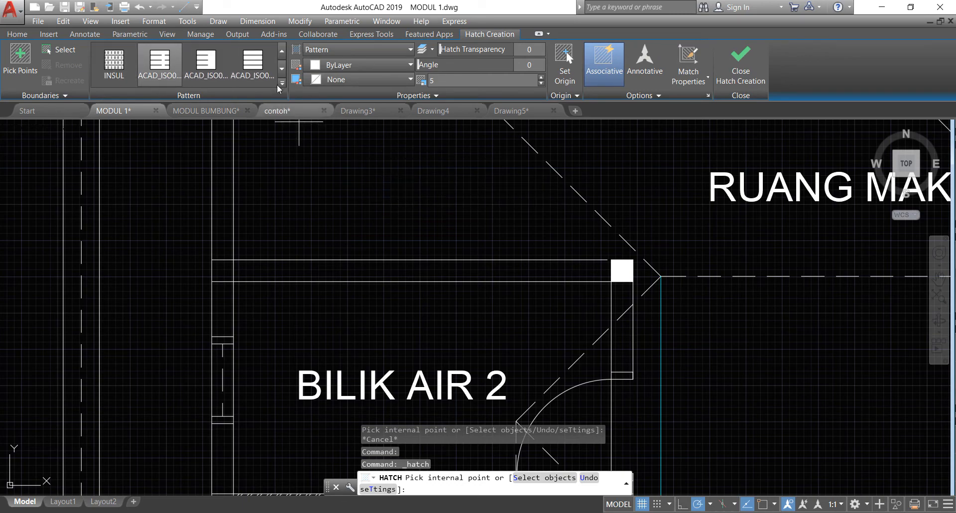
{"action": "left_click", "coordinate": [281, 50]}
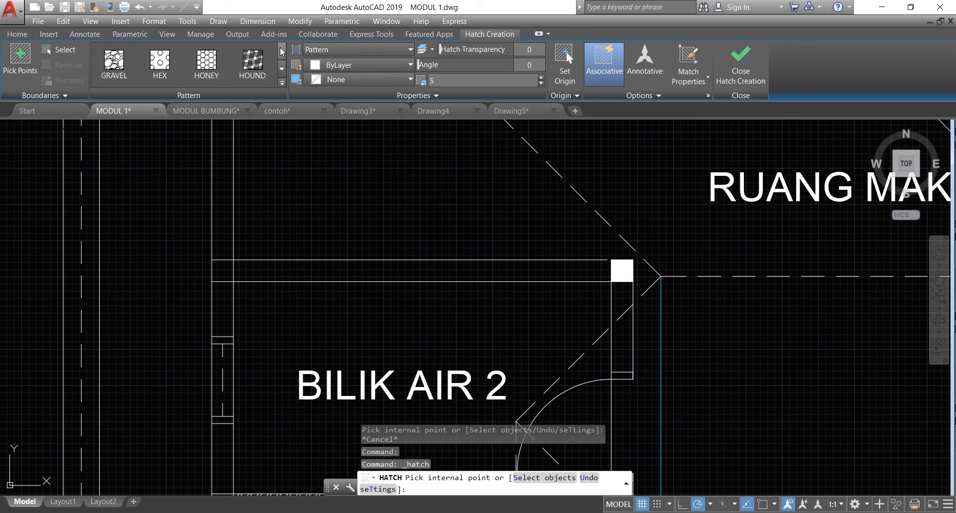
{"action": "left_click", "coordinate": [281, 50]}
{"action": "left_click", "coordinate": [281, 50]}
{"action": "left_click", "coordinate": [282, 50]}
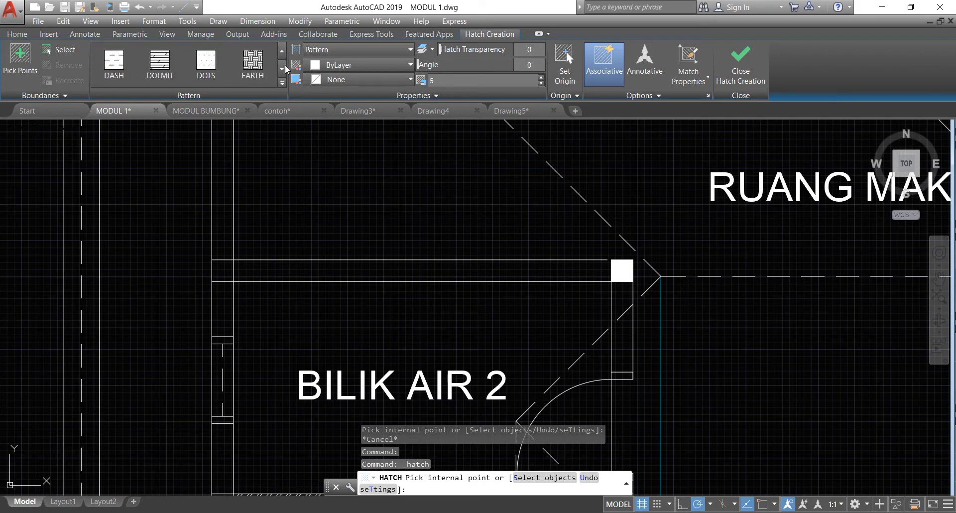
{"action": "left_click", "coordinate": [282, 69]}
{"action": "left_click", "coordinate": [282, 50]}
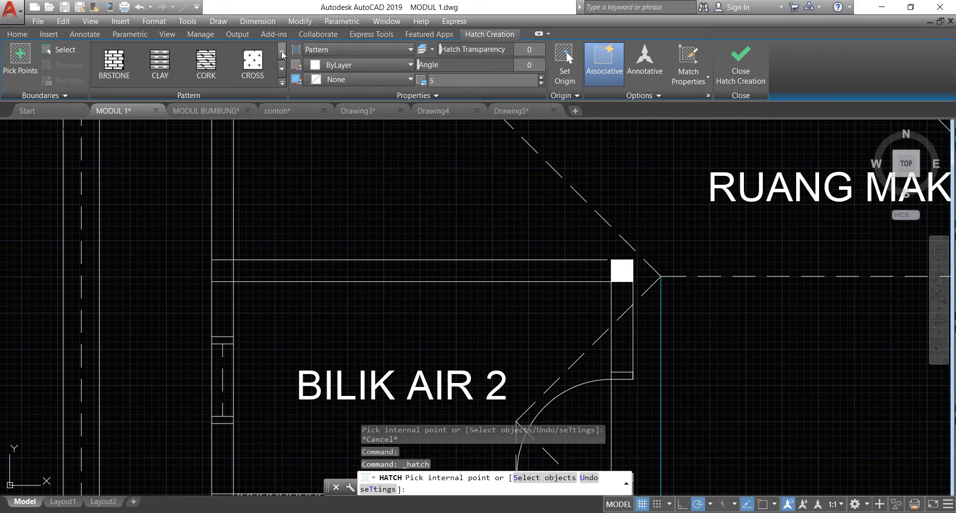
{"action": "left_click", "coordinate": [282, 50]}
{"action": "left_click", "coordinate": [282, 50]}
{"action": "left_click", "coordinate": [282, 50]}
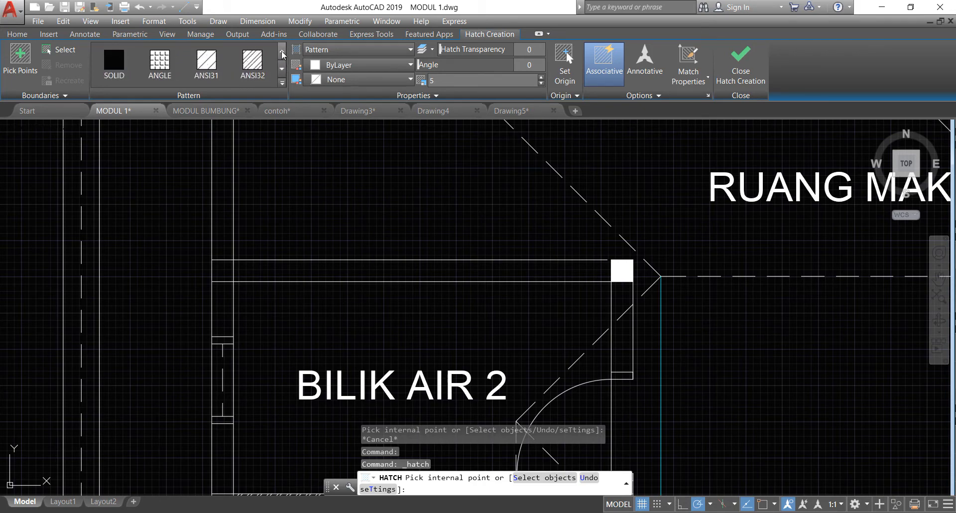
{"action": "left_click", "coordinate": [114, 64]}
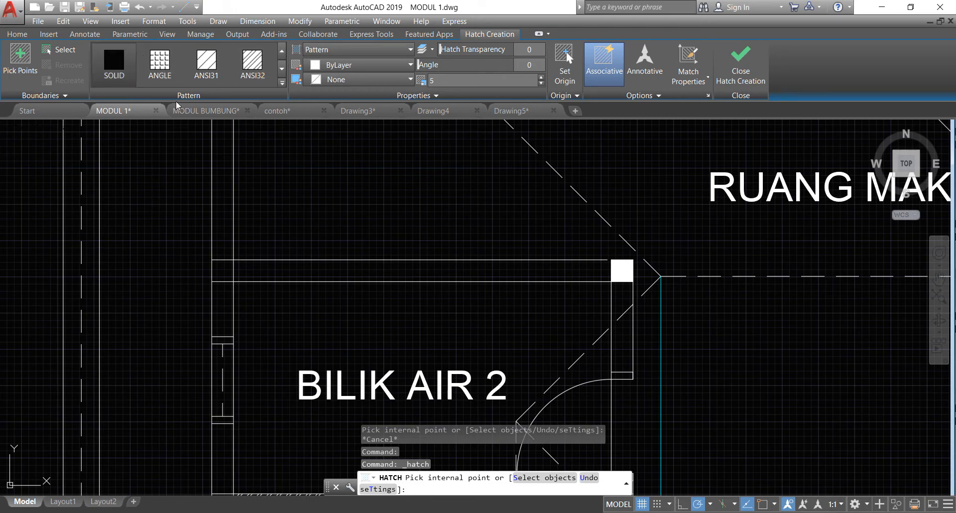
{"action": "left_click", "coordinate": [223, 270]}
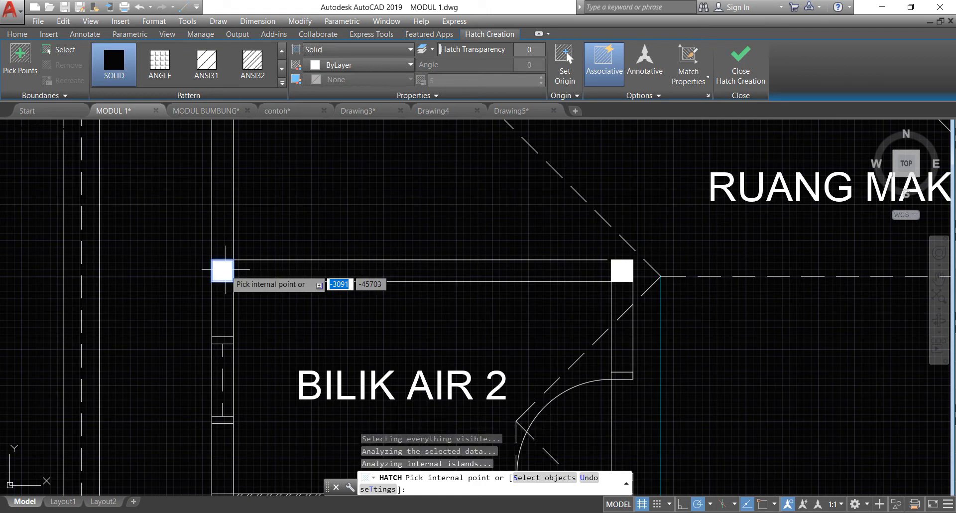
{"action": "key", "text": "Escape"}
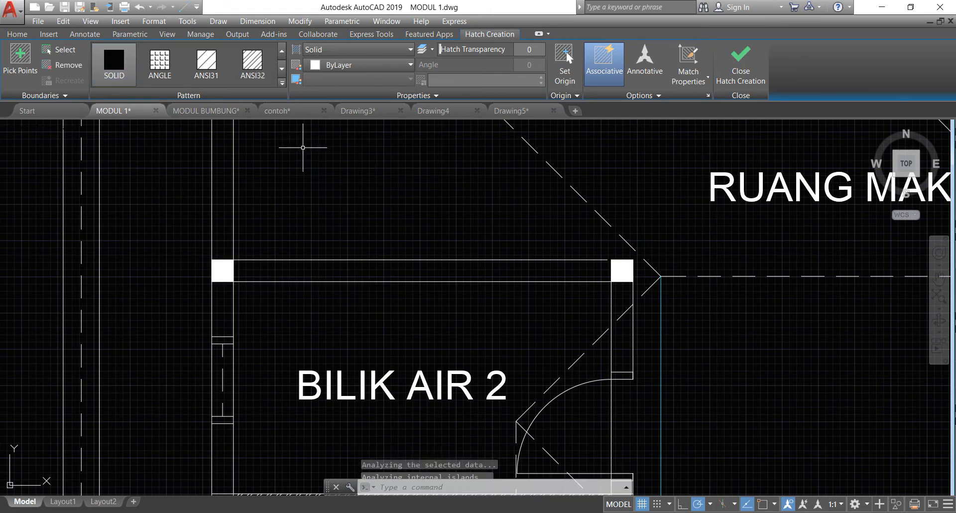
- Try to hatch the wall between DAPUR and BILIK AIR 2 with the ANSI32 pattern, and undo that hatch
{"action": "left_click", "coordinate": [130, 84]}
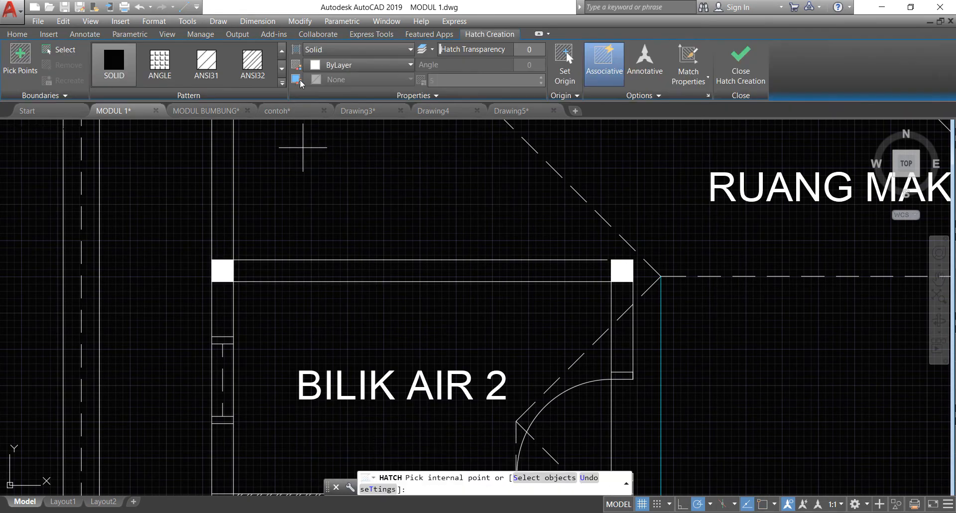
{"action": "left_click", "coordinate": [269, 87]}
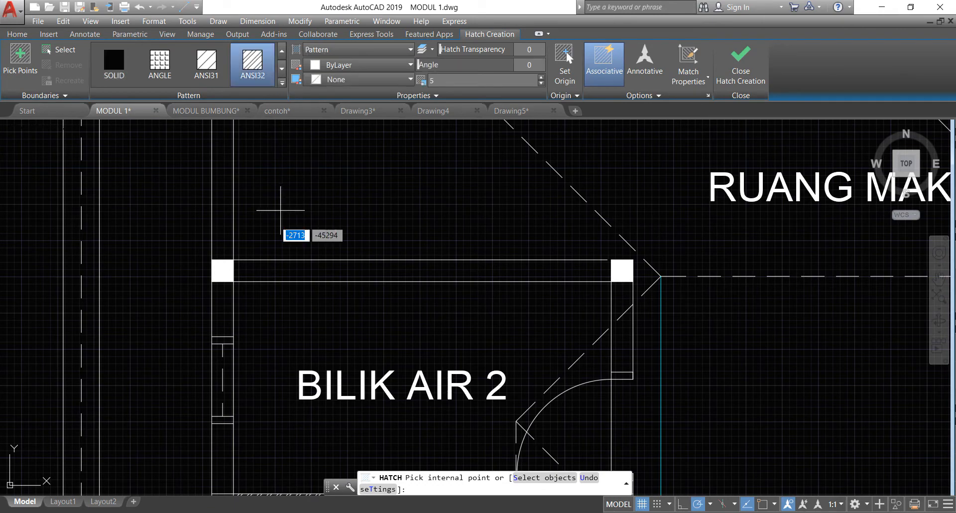
{"action": "left_click", "coordinate": [280, 273]}
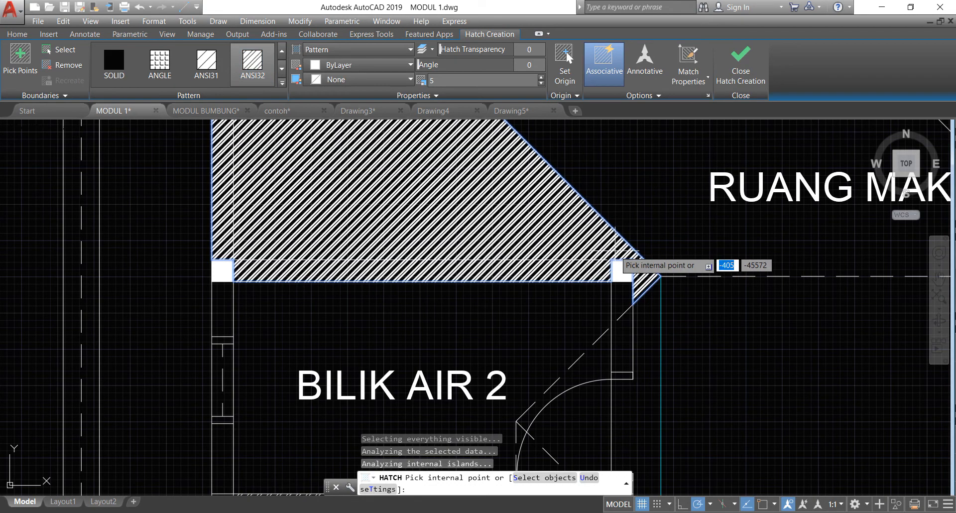
{"action": "left_click", "coordinate": [140, 7]}
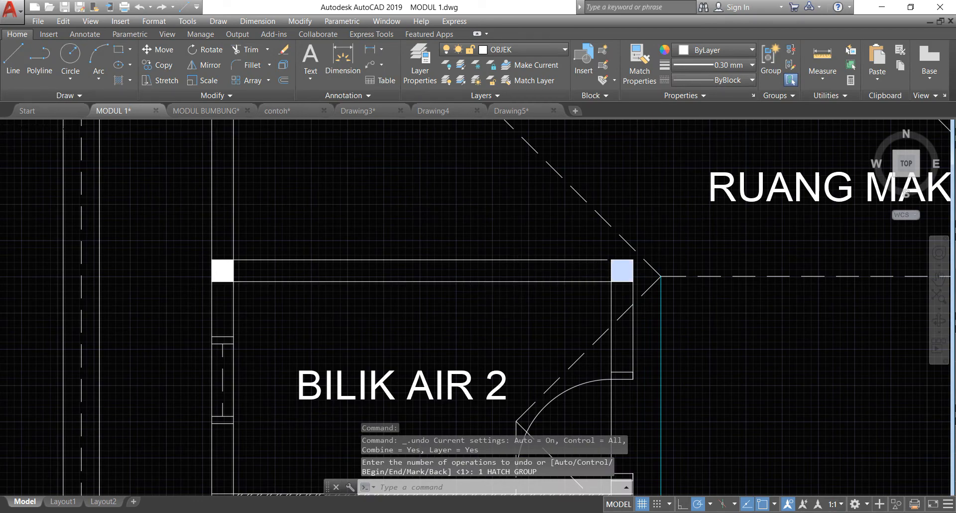
- Stretch the right end of the upper wall line above BILIK AIR 2 to the right column's upper left corner
{"action": "scroll", "coordinate": [622, 271], "scroll_direction": "up", "scroll_amount": 2}
{"action": "scroll", "coordinate": [617, 270], "scroll_direction": "down", "scroll_amount": 2}
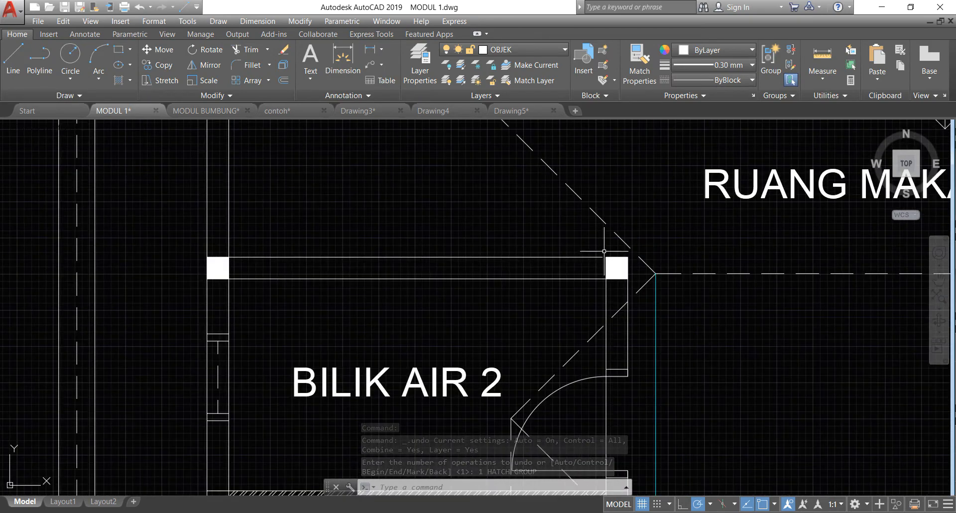
{"action": "scroll", "coordinate": [604, 252], "scroll_direction": "up", "scroll_amount": 2}
{"action": "left_click", "coordinate": [601, 269]}
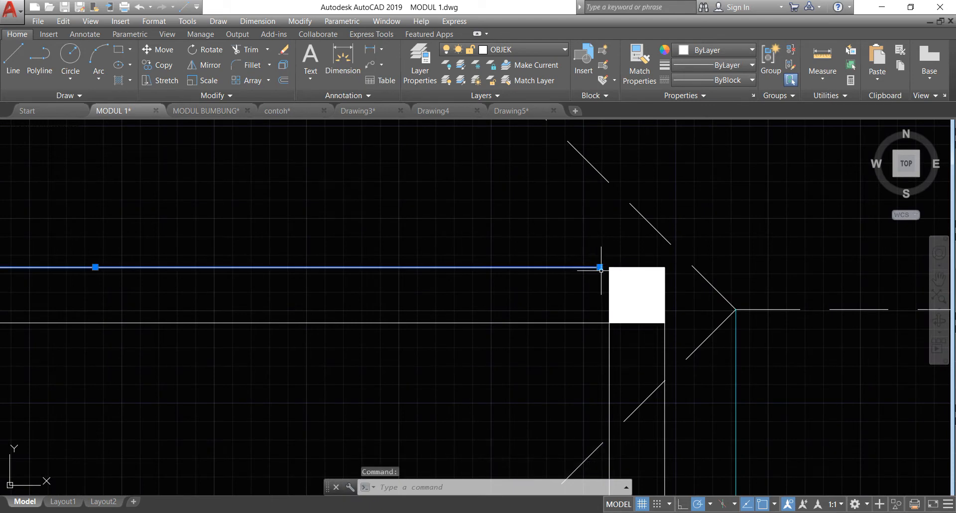
{"action": "left_click", "coordinate": [600, 267]}
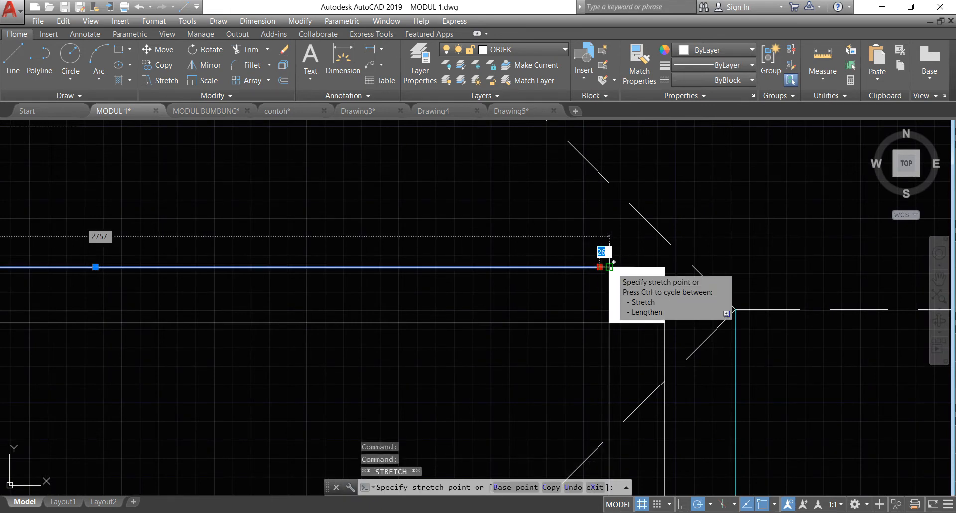
{"action": "mouse_move", "coordinate": [610, 267]}
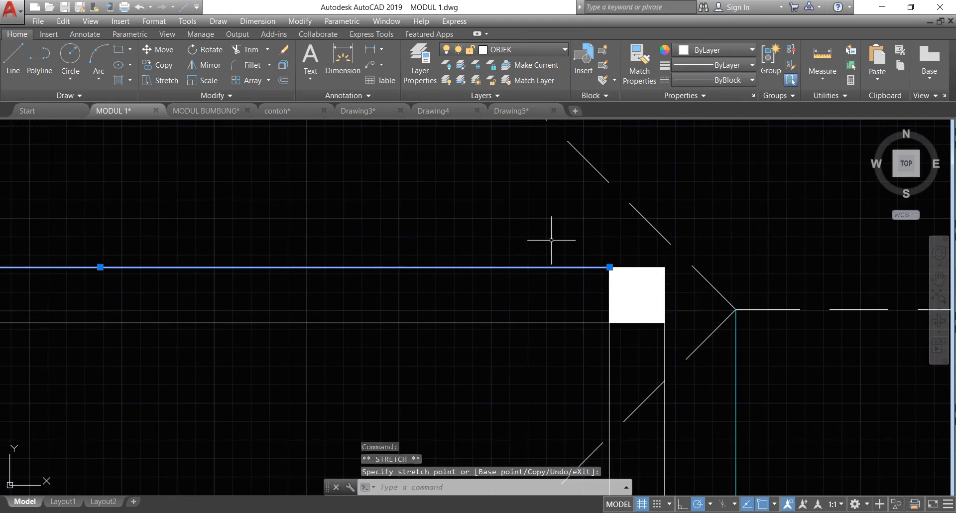
{"action": "key", "text": "Escape"}
{"action": "scroll", "coordinate": [657, 256], "scroll_direction": "down", "scroll_amount": 2}
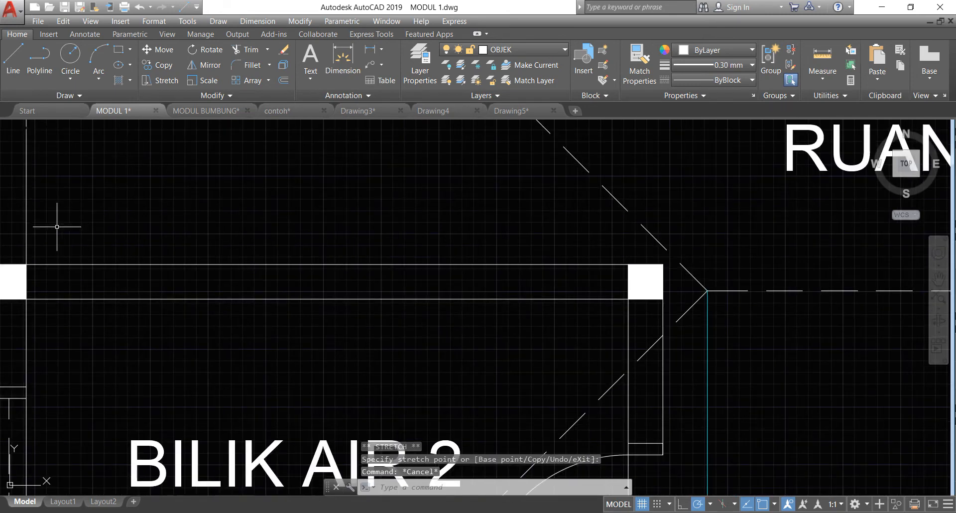
- Hatch the wall strip between the two solid columns above BILIK AIR 2 with the ANSI32 pattern
{"action": "scroll", "coordinate": [60, 227], "scroll_direction": "up", "scroll_amount": 2}
{"action": "scroll", "coordinate": [118, 120], "scroll_direction": "down", "scroll_amount": 2}
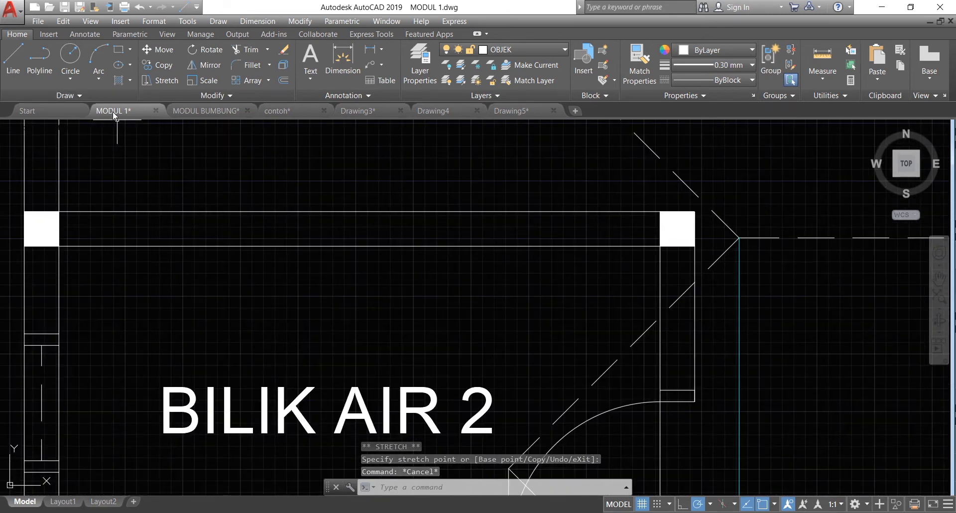
{"action": "left_click", "coordinate": [118, 80]}
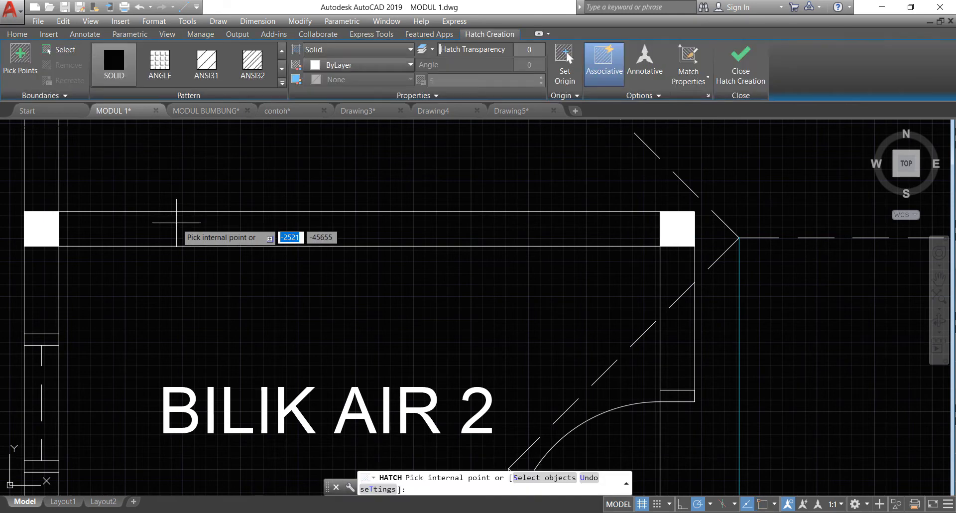
{"action": "left_click", "coordinate": [251, 74]}
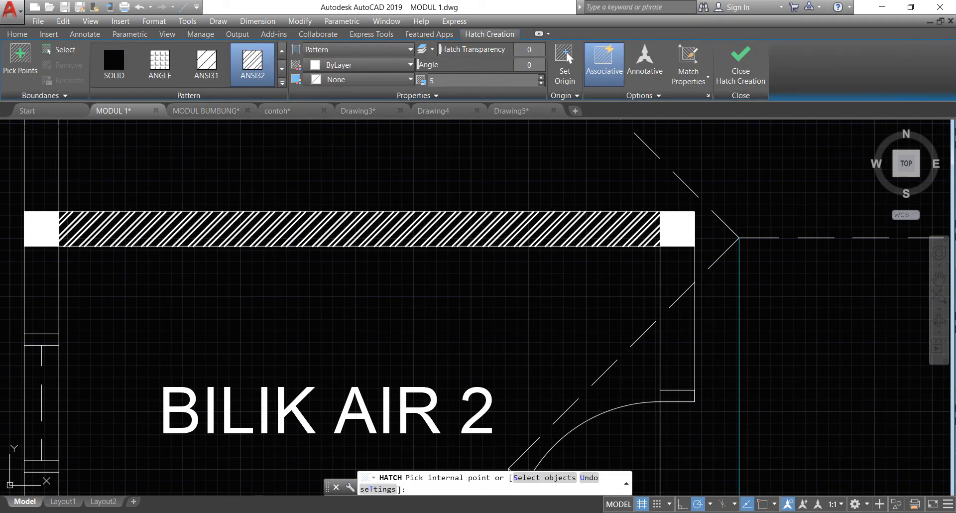
{"action": "left_click", "coordinate": [357, 231]}
{"action": "scroll", "coordinate": [546, 307], "scroll_direction": "down", "scroll_amount": 4}
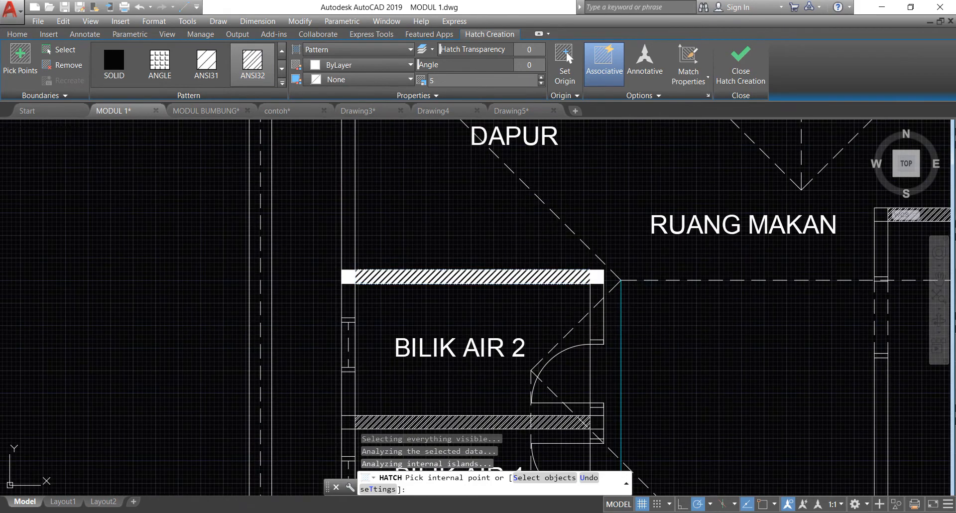
{"action": "key", "text": "Escape"}
- Open the lineweight choices for the hatch in the wall above BILIK AIR 2
{"action": "scroll", "coordinate": [555, 275], "scroll_direction": "up", "scroll_amount": 2}
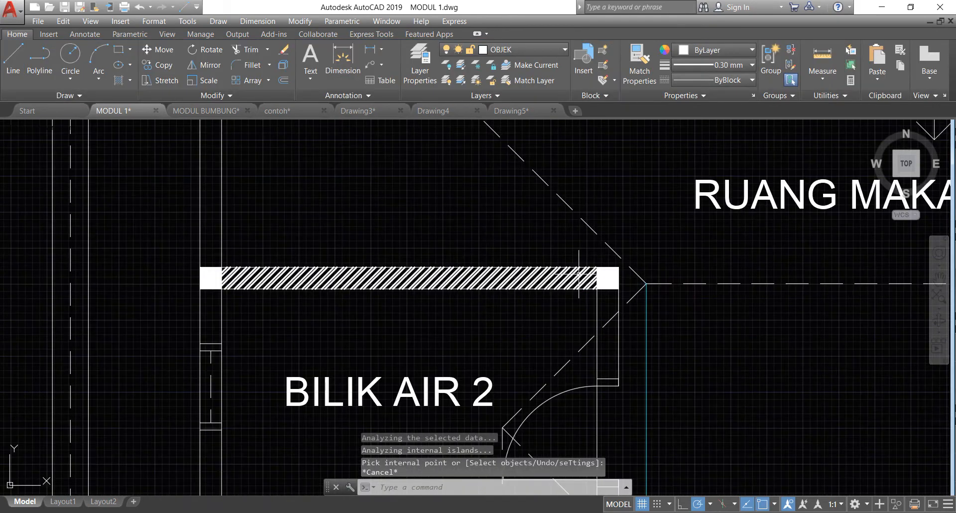
{"action": "left_click", "coordinate": [553, 275]}
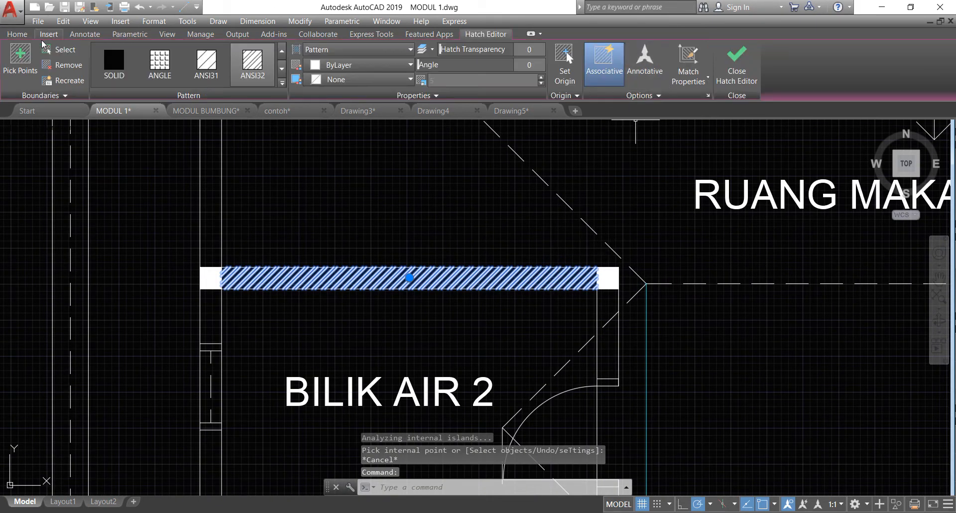
{"action": "left_click", "coordinate": [17, 34]}
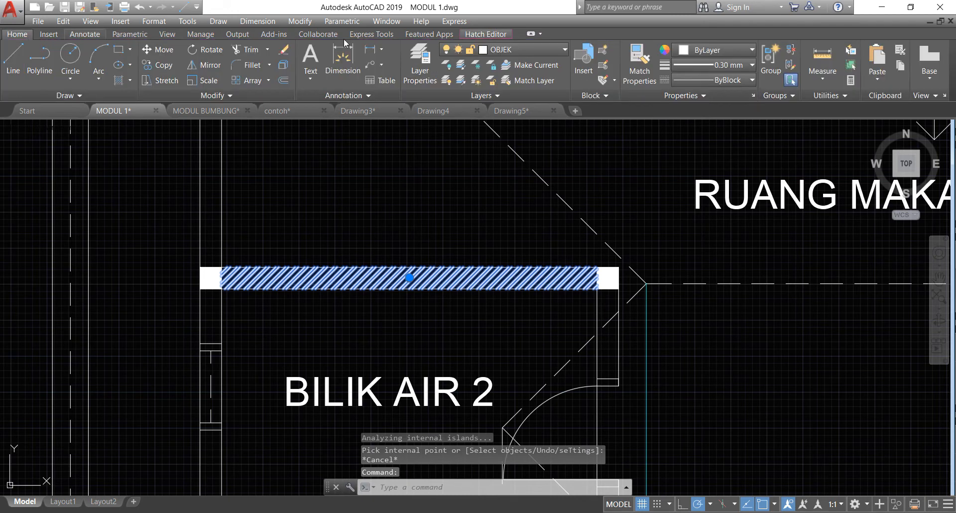
{"action": "left_click", "coordinate": [734, 69]}
{"action": "scroll", "coordinate": [739, 89], "scroll_direction": "up", "scroll_amount": 4}
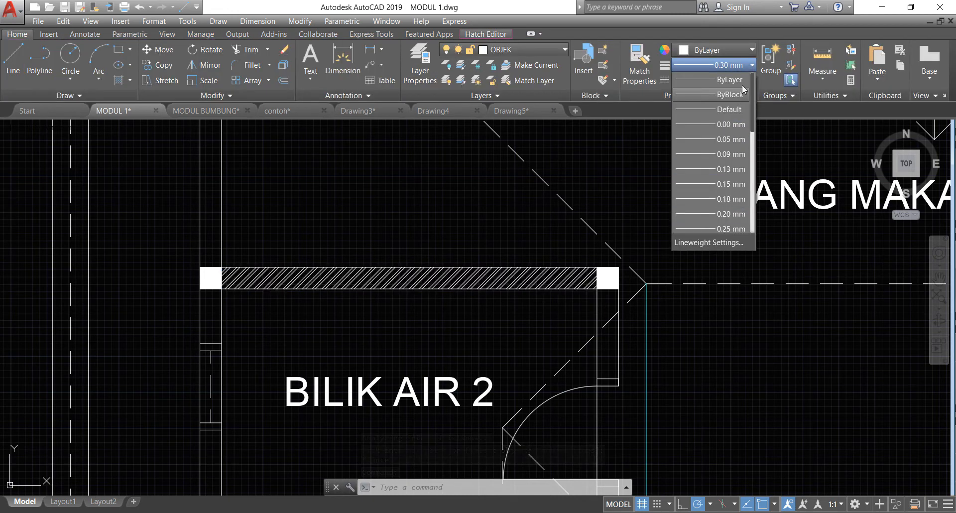
- Set the lineweight of the wall hatch above BILIK AIR 2 to ByLayer and deselect it
{"action": "left_click", "coordinate": [737, 84]}
{"action": "key", "text": "Escape"}
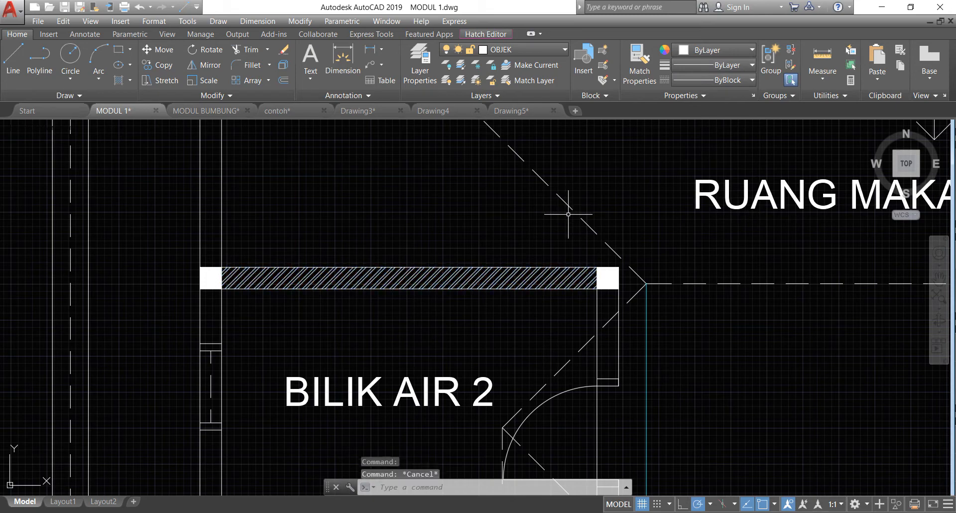
- Choose the polar tracking angle increment for drawing, leaving object snap tracking on
{"action": "scroll", "coordinate": [568, 214], "scroll_direction": "down", "scroll_amount": 4}
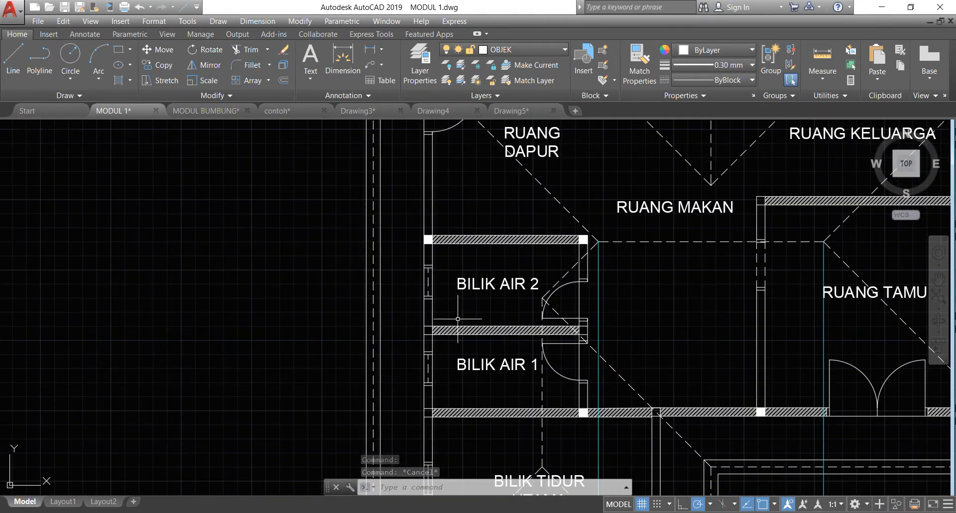
{"action": "scroll", "coordinate": [414, 281], "scroll_direction": "down", "scroll_amount": 5}
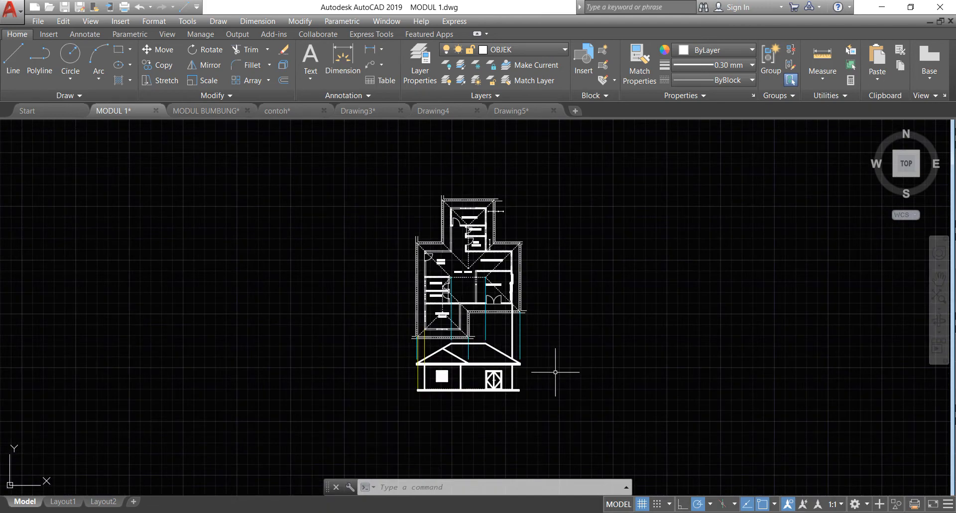
{"action": "scroll", "coordinate": [555, 372], "scroll_direction": "up", "scroll_amount": 4}
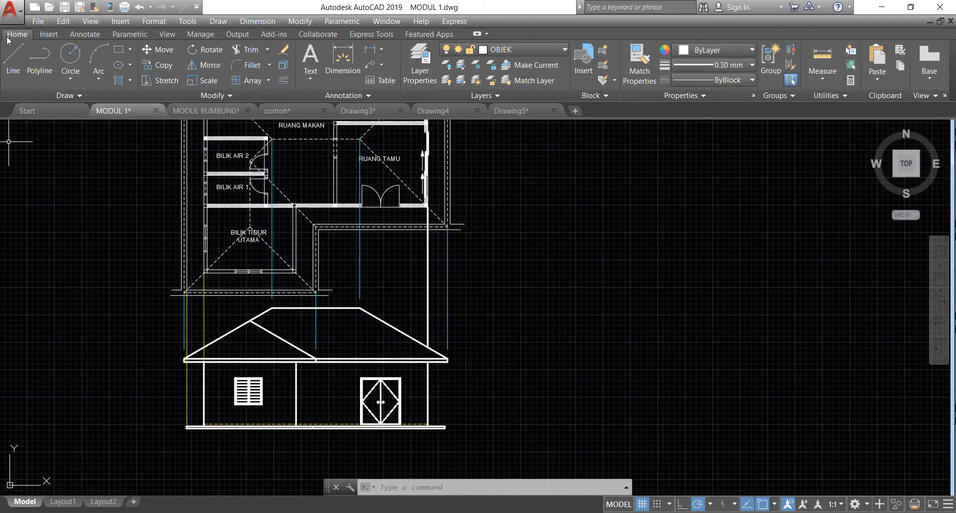
{"action": "double_click", "coordinate": [747, 505]}
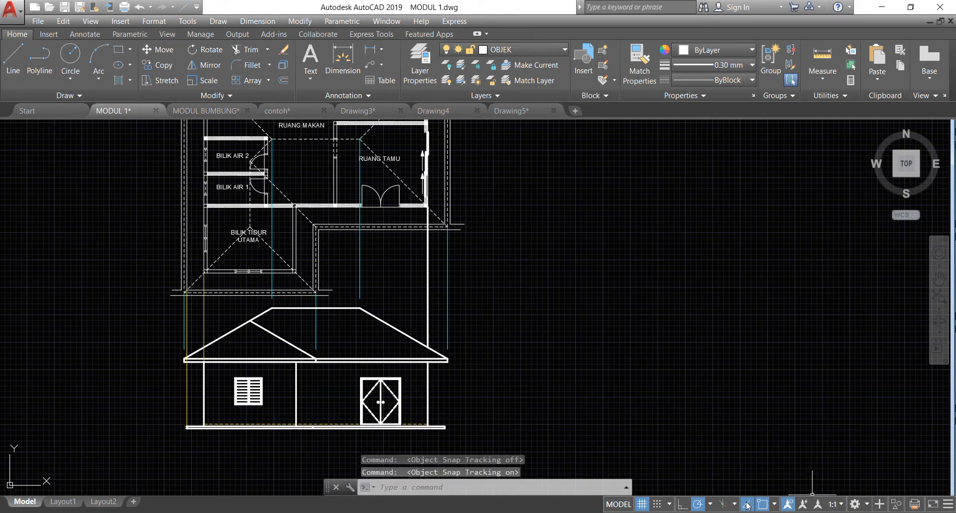
{"action": "left_click", "coordinate": [710, 504]}
{"action": "left_click", "coordinate": [727, 380]}
- Set the current lineweight to ByLayer and the current object colour to Cyan
{"action": "left_click", "coordinate": [740, 67]}
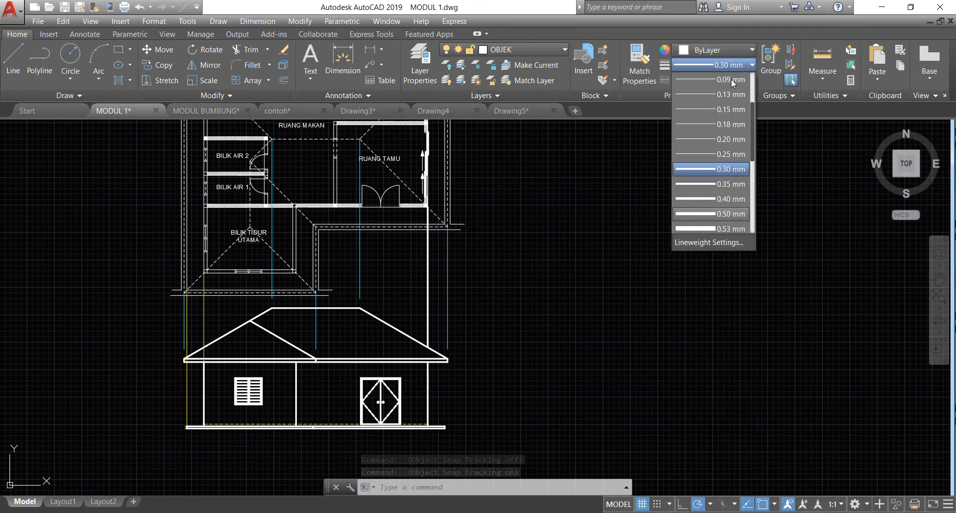
{"action": "scroll", "coordinate": [736, 83], "scroll_direction": "up", "scroll_amount": 3}
{"action": "left_click", "coordinate": [732, 84]}
{"action": "left_click", "coordinate": [719, 51]}
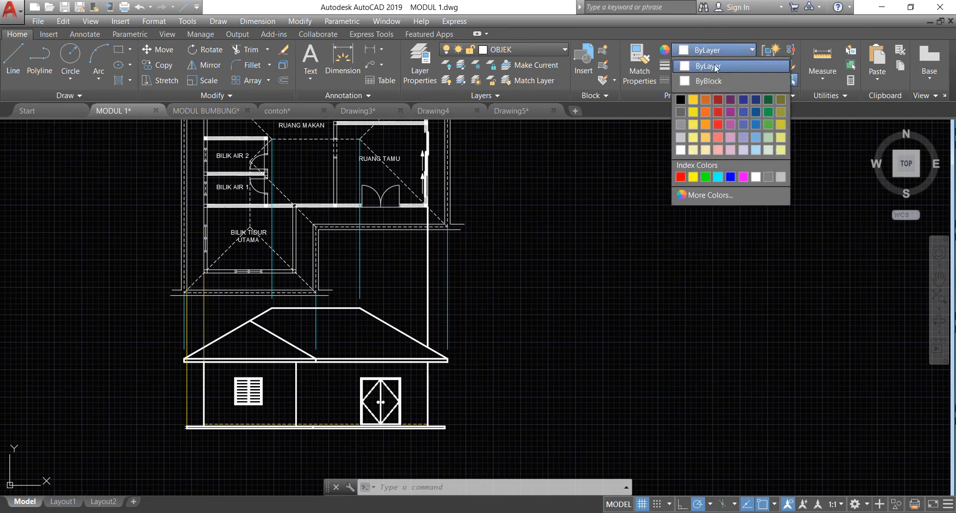
{"action": "left_click", "coordinate": [719, 177]}
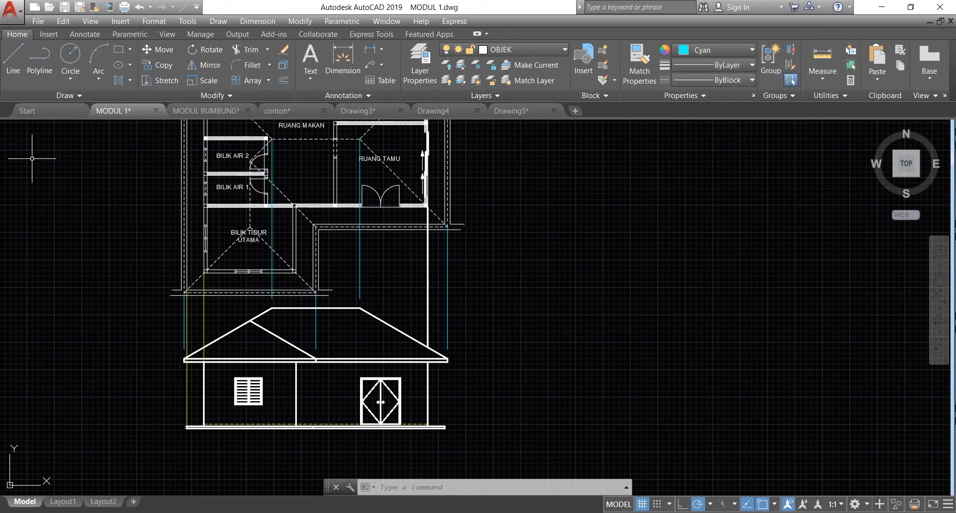
- Draw a horizontal cyan line from the lower right roof corner of BILIK TIDUR UTAMA to beyond the plan's right side
{"action": "left_click", "coordinate": [14, 72]}
{"action": "scroll", "coordinate": [373, 298], "scroll_direction": "up", "scroll_amount": 4}
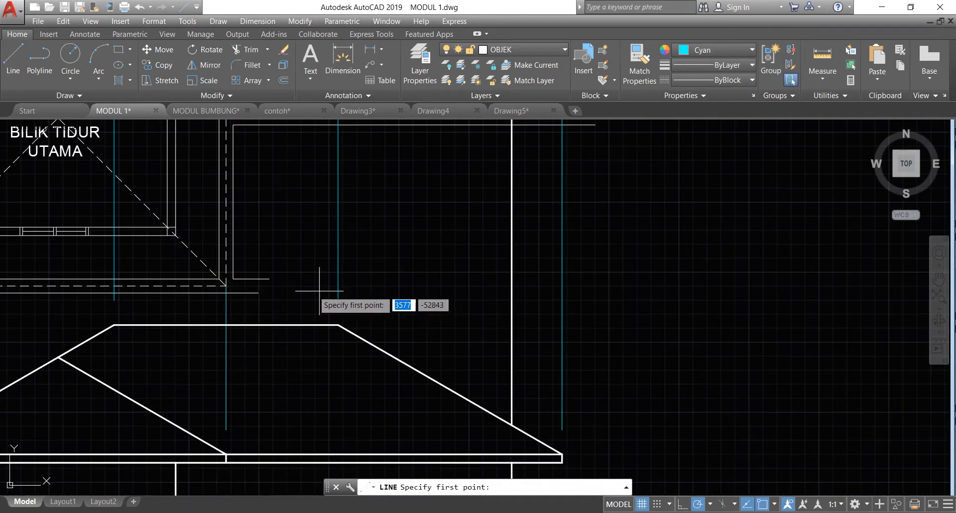
{"action": "left_click", "coordinate": [226, 286]}
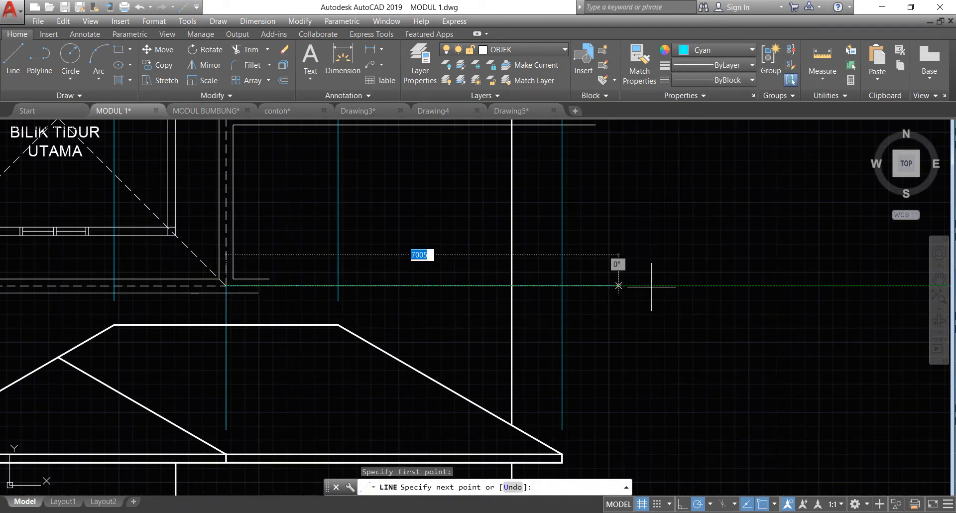
{"action": "scroll", "coordinate": [664, 275], "scroll_direction": "down", "scroll_amount": 3}
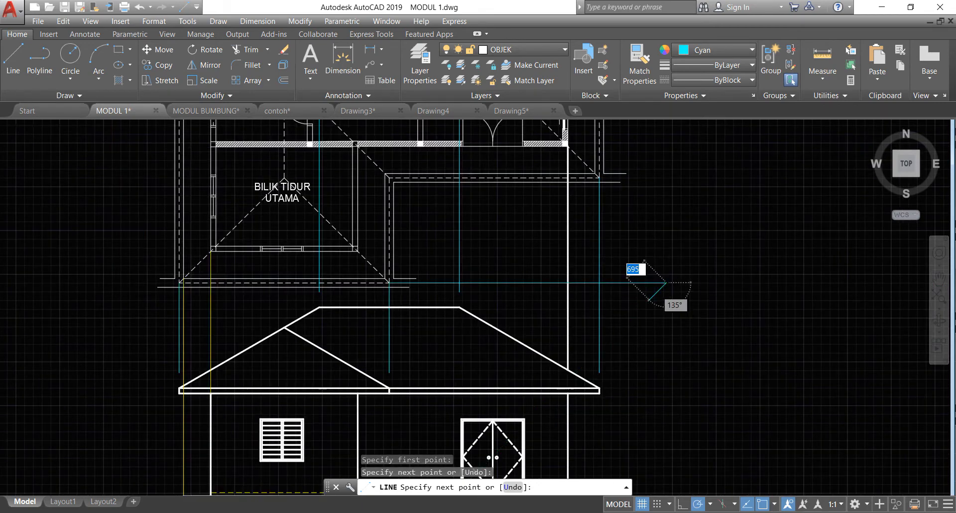
{"action": "scroll", "coordinate": [650, 304], "scroll_direction": "down", "scroll_amount": 3}
{"action": "scroll", "coordinate": [647, 324], "scroll_direction": "up", "scroll_amount": 2}
{"action": "key", "text": "Return"}
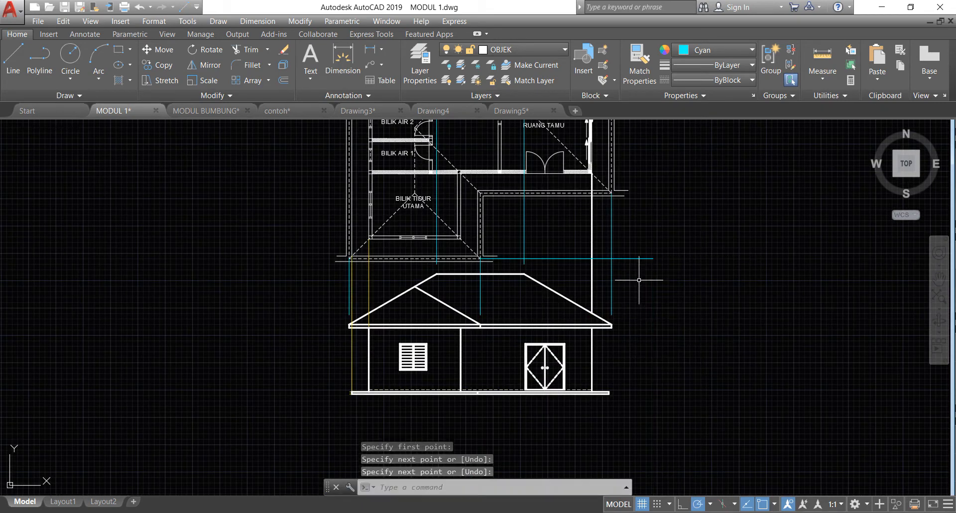
- Draw a vertical cyan line just right of the plan, crossing the horizontal line and running down past the front elevation
{"action": "key", "text": "Return"}
{"action": "left_click", "coordinate": [625, 241]}
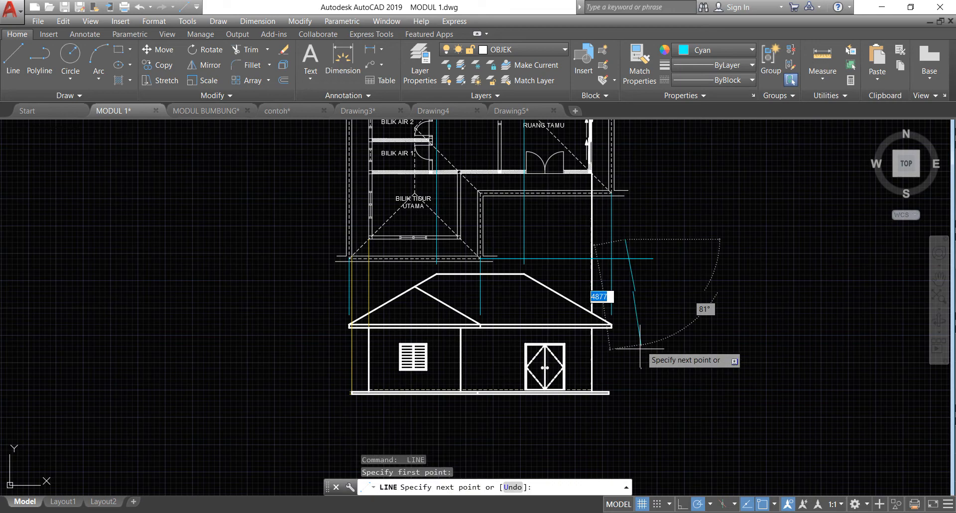
{"action": "left_click", "coordinate": [626, 400]}
{"action": "key", "text": "Return"}
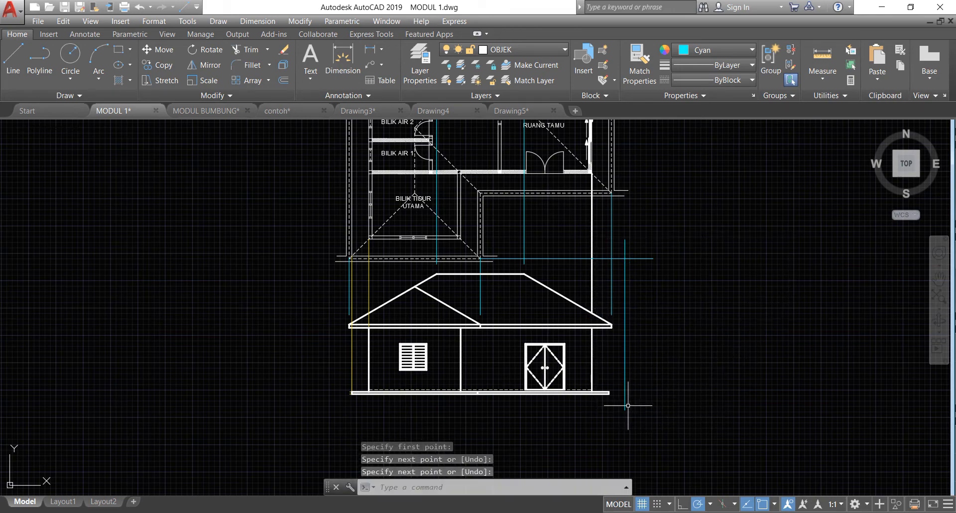
- Draw a 45-degree cyan line up and right from the crossing of the two cyan lines to above the plan's height
{"action": "scroll", "coordinate": [628, 406], "scroll_direction": "down", "scroll_amount": 2}
{"action": "scroll", "coordinate": [658, 147], "scroll_direction": "up", "scroll_amount": 2}
{"action": "scroll", "coordinate": [584, 299], "scroll_direction": "down", "scroll_amount": 1}
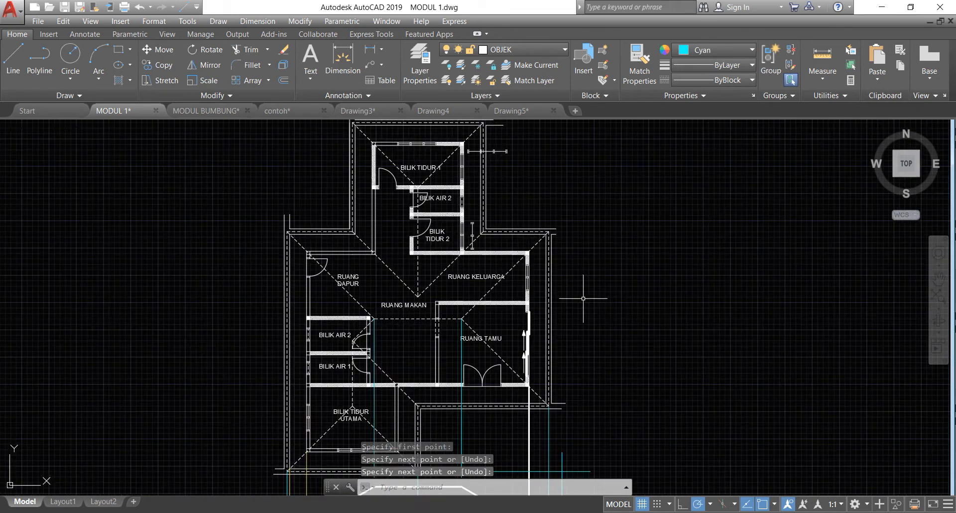
{"action": "scroll", "coordinate": [561, 344], "scroll_direction": "down", "scroll_amount": 1}
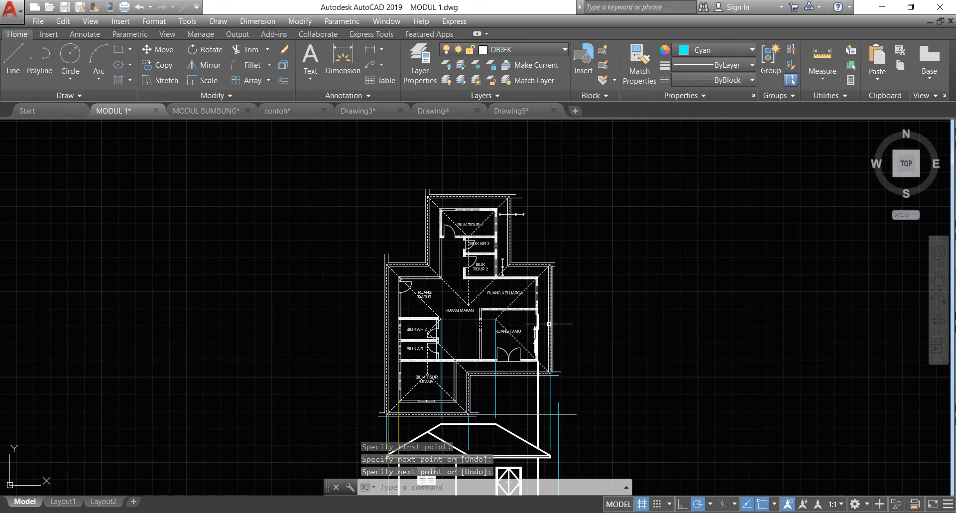
{"action": "left_click", "coordinate": [13, 74]}
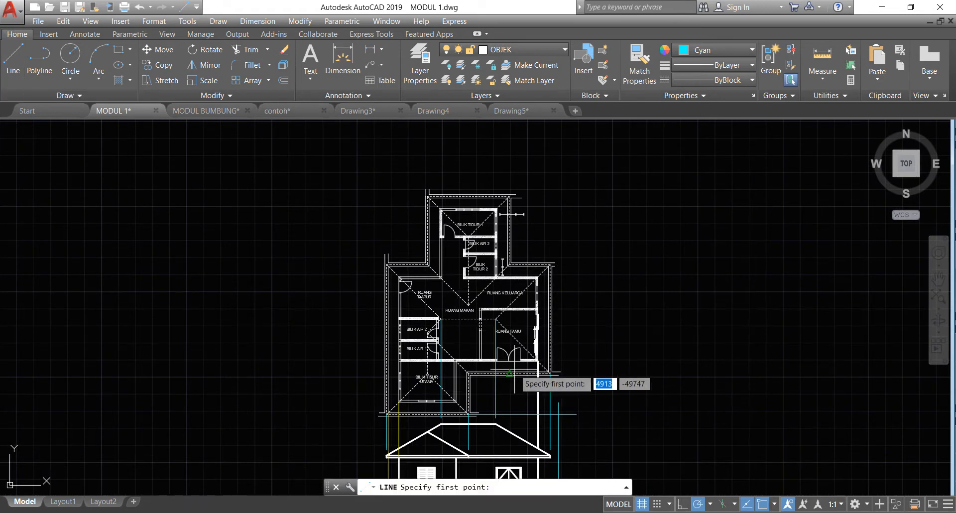
{"action": "left_click", "coordinate": [558, 413]}
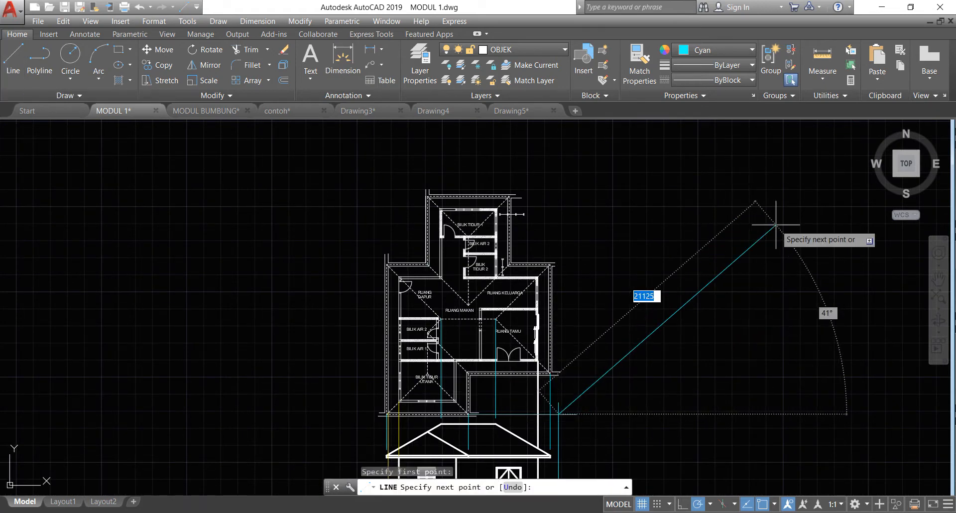
{"action": "left_click", "coordinate": [795, 176]}
{"action": "key", "text": "Return"}
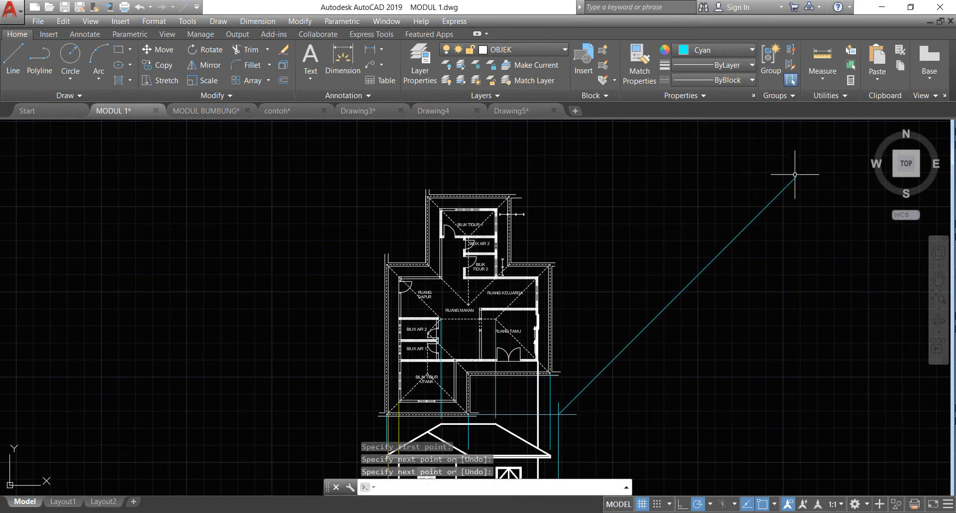
- In colour 241,235,31, project the roof's top right corner near BILIK TIDUR 1 horizontally to the diagonal line, then vertically down past the elevation
{"action": "left_click", "coordinate": [707, 52]}
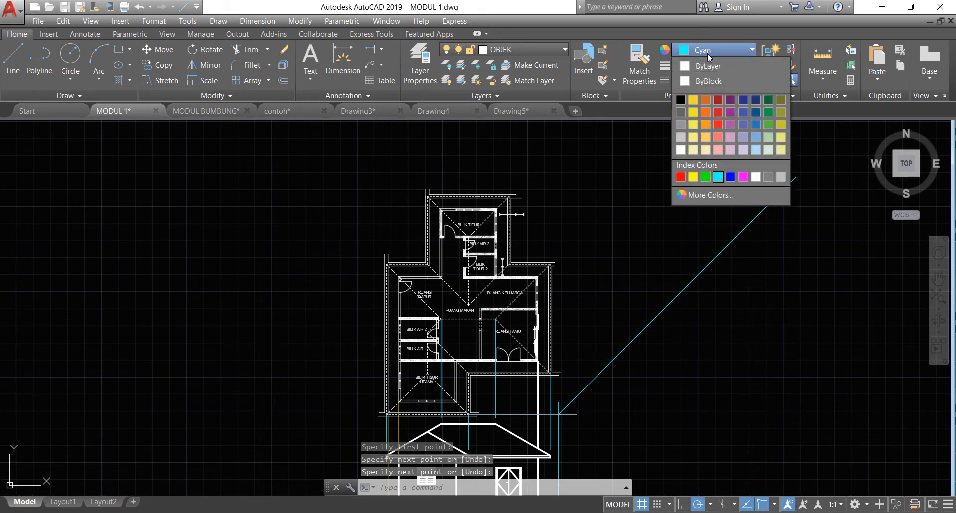
{"action": "left_click", "coordinate": [719, 176]}
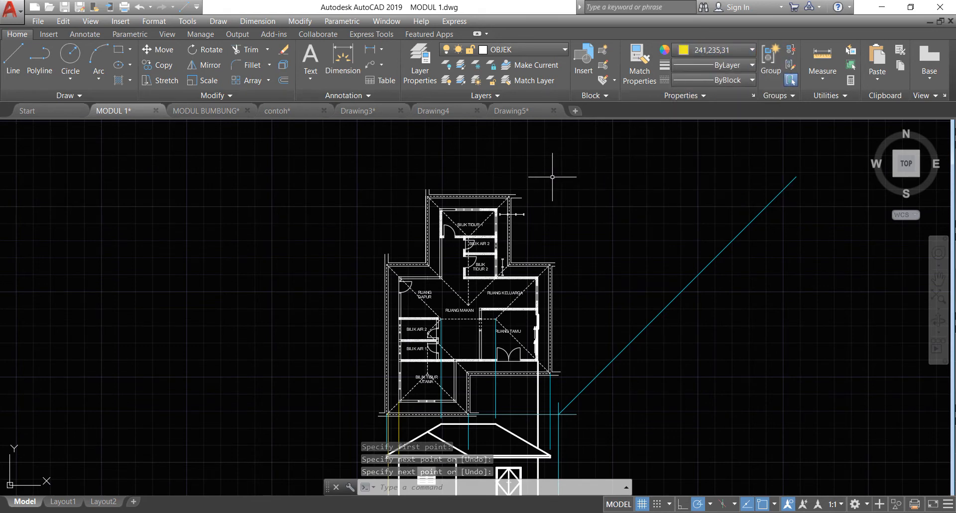
{"action": "left_click", "coordinate": [5, 58]}
{"action": "scroll", "coordinate": [554, 215], "scroll_direction": "up", "scroll_amount": 5}
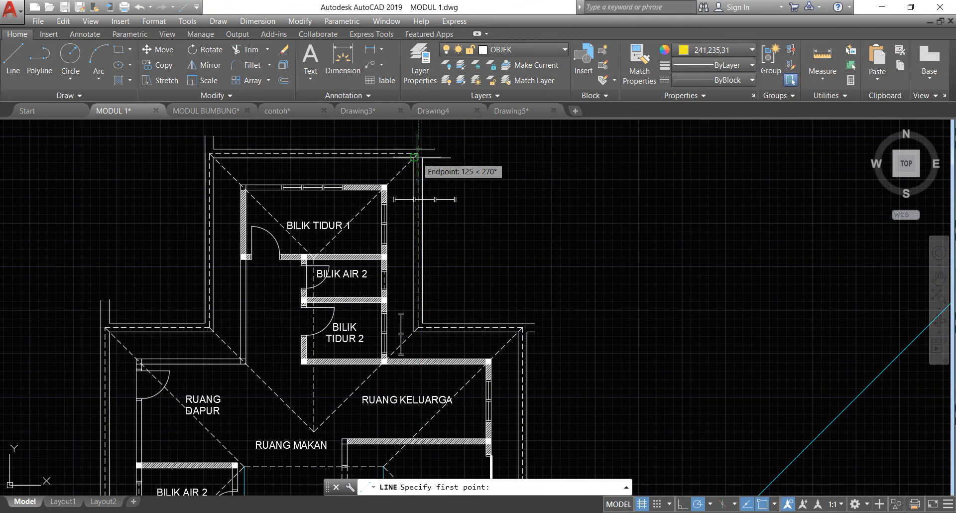
{"action": "left_click", "coordinate": [418, 157]}
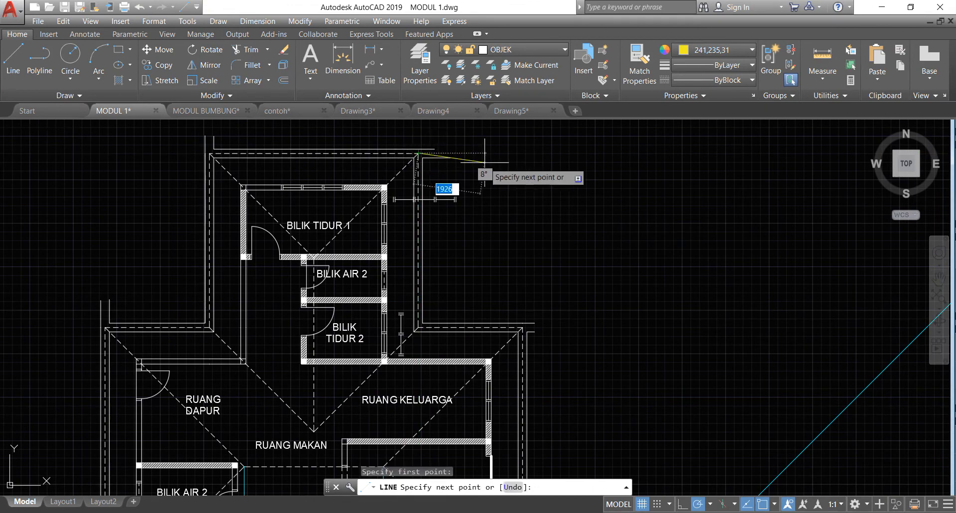
{"action": "scroll", "coordinate": [468, 168], "scroll_direction": "down", "scroll_amount": 5}
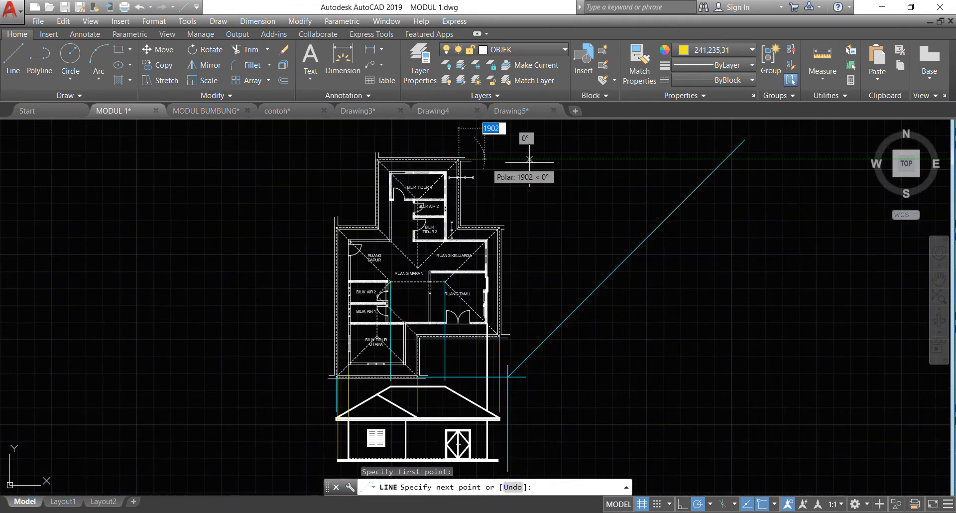
{"action": "left_click", "coordinate": [726, 159]}
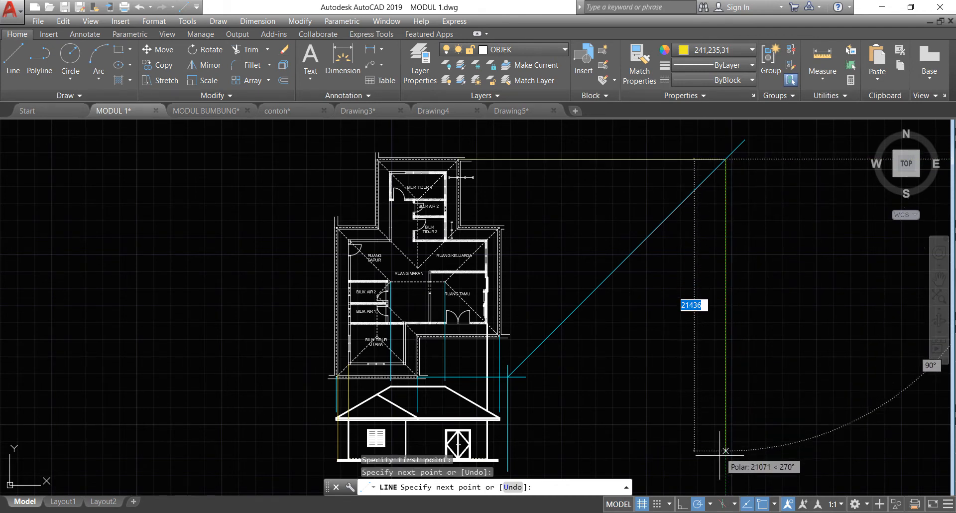
{"action": "left_click", "coordinate": [725, 477]}
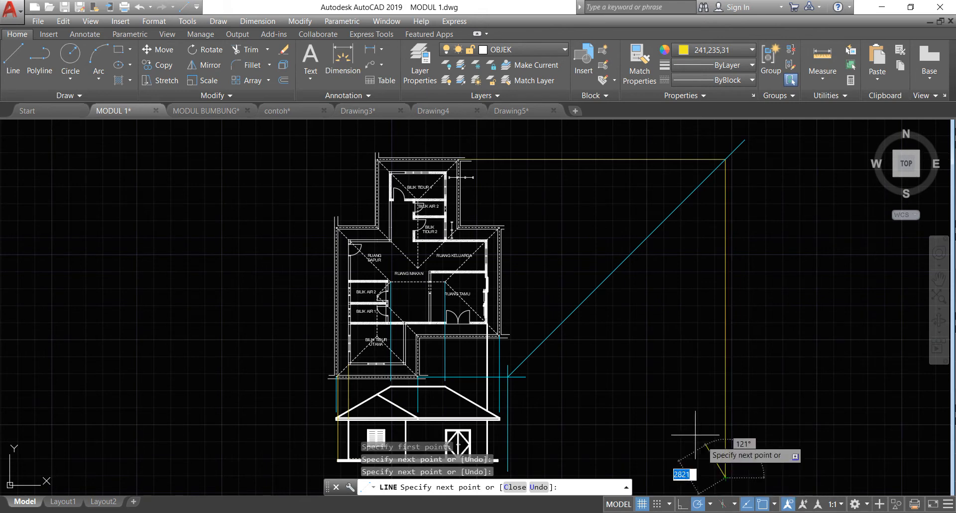
{"action": "key", "text": "Return"}
- Project the upper right roof corner beside RUANG KELUARGA horizontally to the diagonal line, then vertically down past the elevation
{"action": "scroll", "coordinate": [480, 218], "scroll_direction": "up", "scroll_amount": 4}
{"action": "key", "text": "Return"}
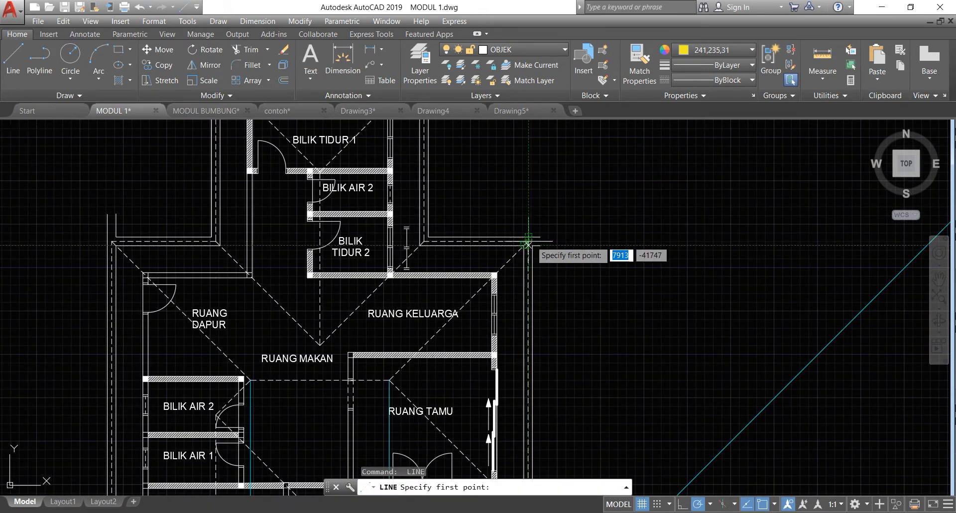
{"action": "left_click", "coordinate": [528, 241]}
{"action": "scroll", "coordinate": [609, 236], "scroll_direction": "down", "scroll_amount": 2}
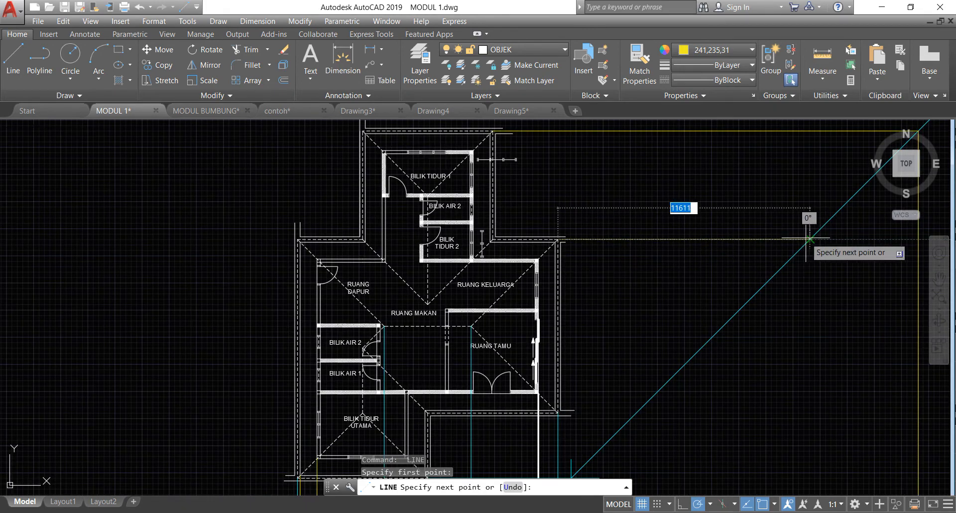
{"action": "left_click", "coordinate": [810, 240]}
{"action": "scroll", "coordinate": [810, 240], "scroll_direction": "down", "scroll_amount": 4}
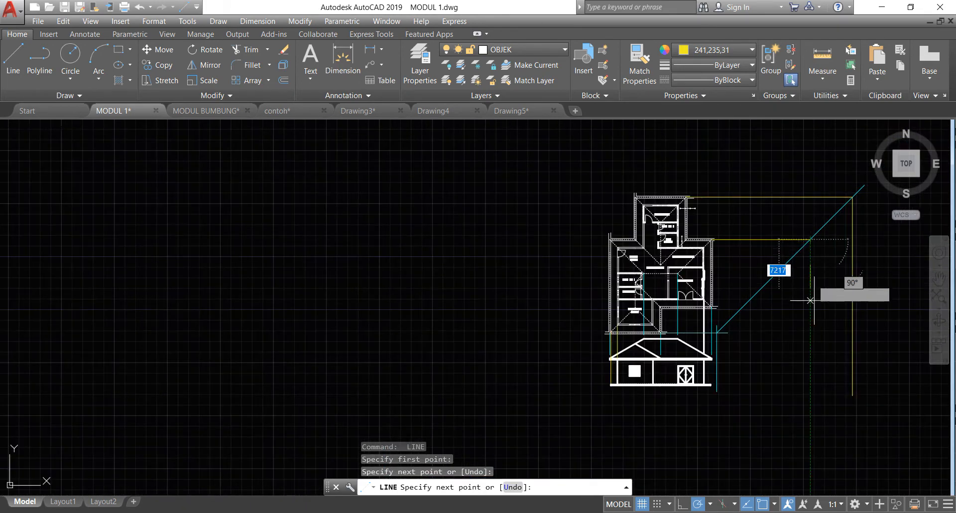
{"action": "left_click", "coordinate": [810, 412]}
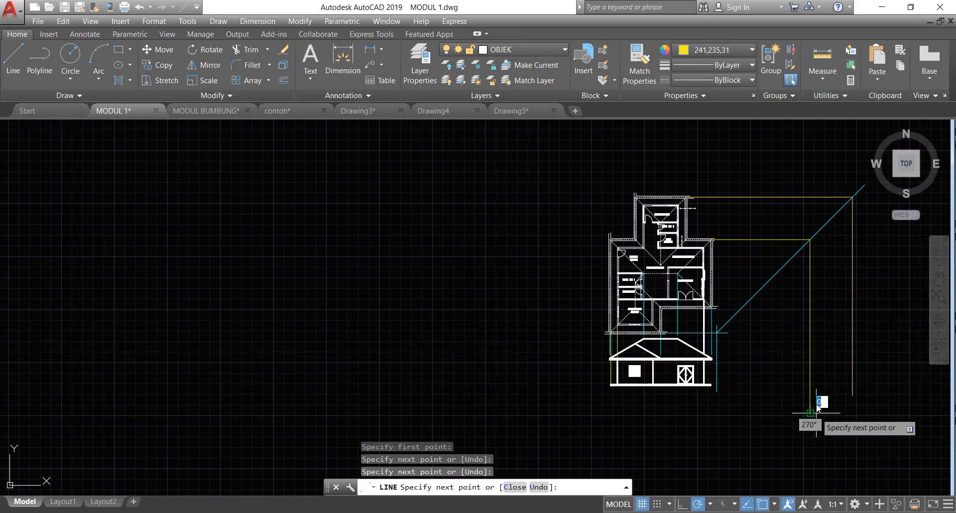
{"action": "key", "text": "Return"}
- Project the lower right roof corner below RUANG TAMU horizontally to the diagonal line, then vertically down past the elevation
{"action": "scroll", "coordinate": [803, 360], "scroll_direction": "up", "scroll_amount": 4}
{"action": "scroll", "coordinate": [582, 202], "scroll_direction": "up", "scroll_amount": 2}
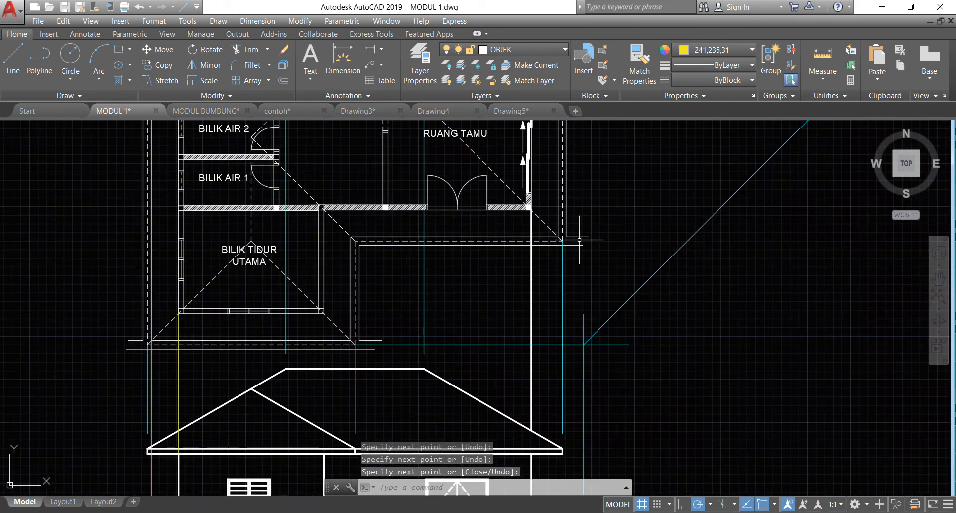
{"action": "key", "text": "Return"}
{"action": "left_click", "coordinate": [563, 240]}
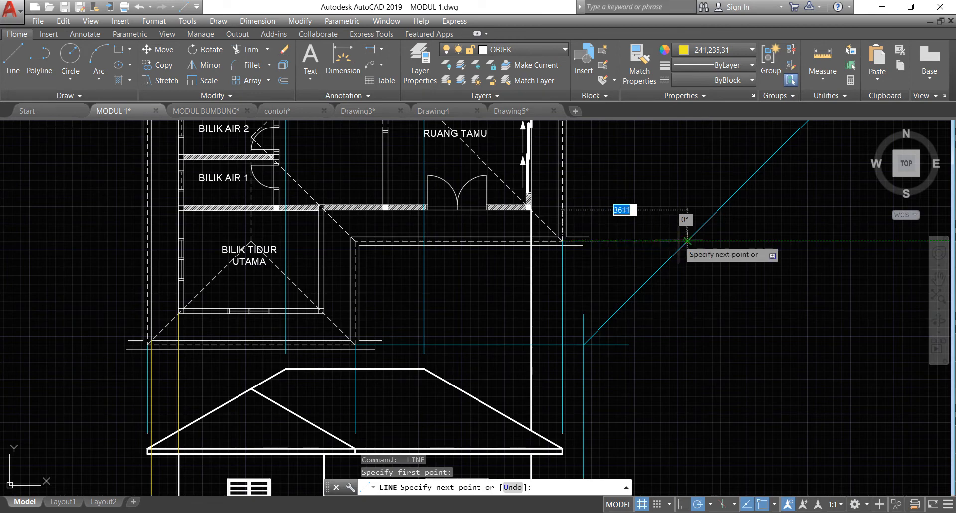
{"action": "scroll", "coordinate": [680, 241], "scroll_direction": "down", "scroll_amount": 4}
{"action": "left_click", "coordinate": [683, 241]}
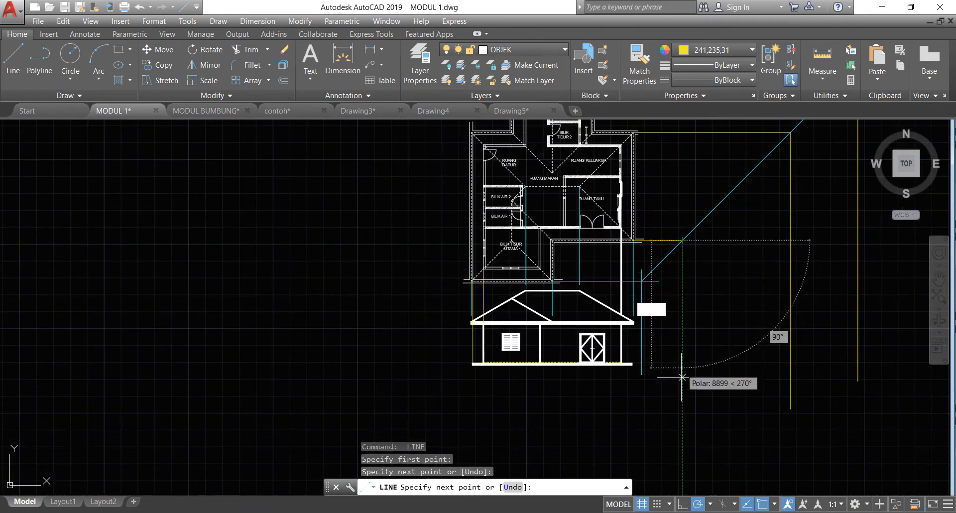
{"action": "scroll", "coordinate": [648, 395], "scroll_direction": "up", "scroll_amount": 4}
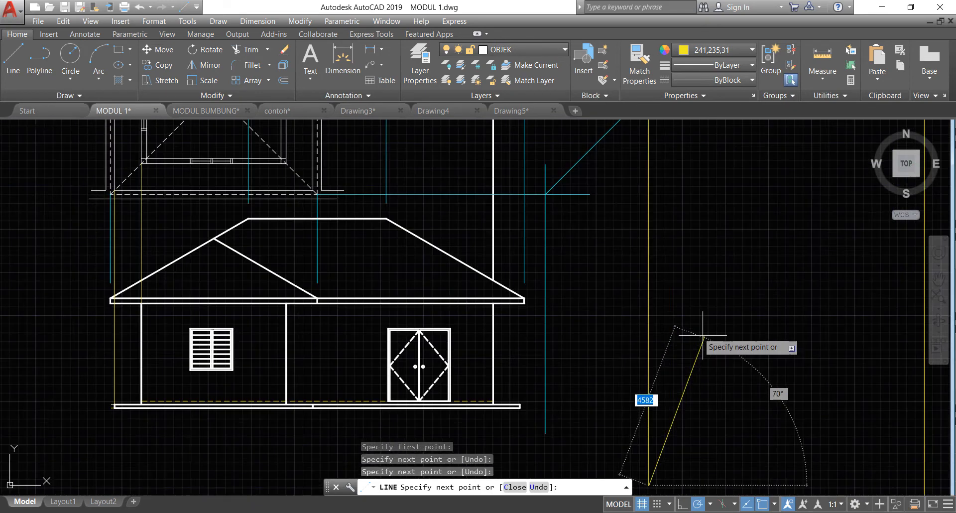
{"action": "key", "text": "Return"}
- Project the fascia's lower right corner from the front elevation horizontally to the farthest yellow vertical projection line
{"action": "key", "text": "Return"}
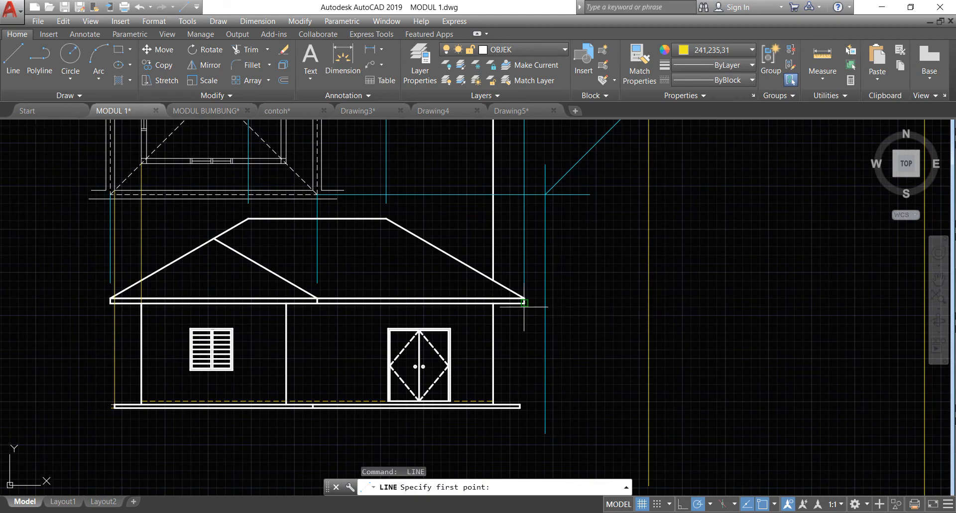
{"action": "left_click", "coordinate": [524, 301]}
{"action": "scroll", "coordinate": [524, 303], "scroll_direction": "down", "scroll_amount": 4}
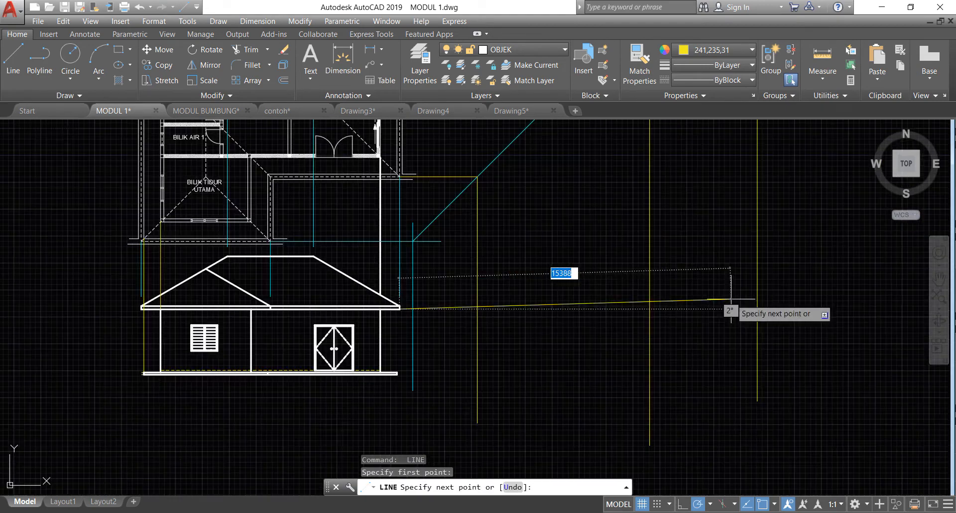
{"action": "scroll", "coordinate": [732, 306], "scroll_direction": "up", "scroll_amount": 2}
{"action": "left_click", "coordinate": [757, 309]}
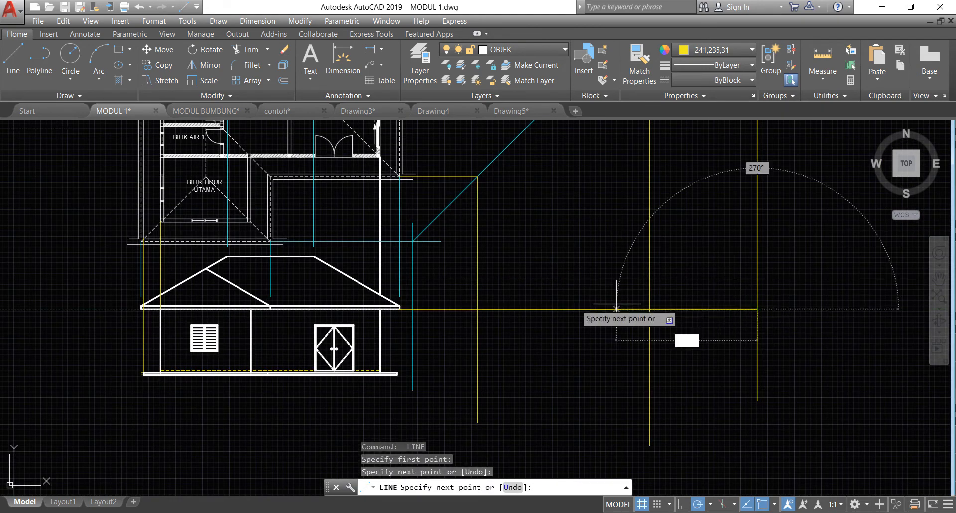
{"action": "key", "text": "Return"}
- Project the fascia's upper right corner from the front elevation horizontally to the farthest yellow vertical projection line
{"action": "key", "text": "Return"}
{"action": "left_click", "coordinate": [400, 275]}
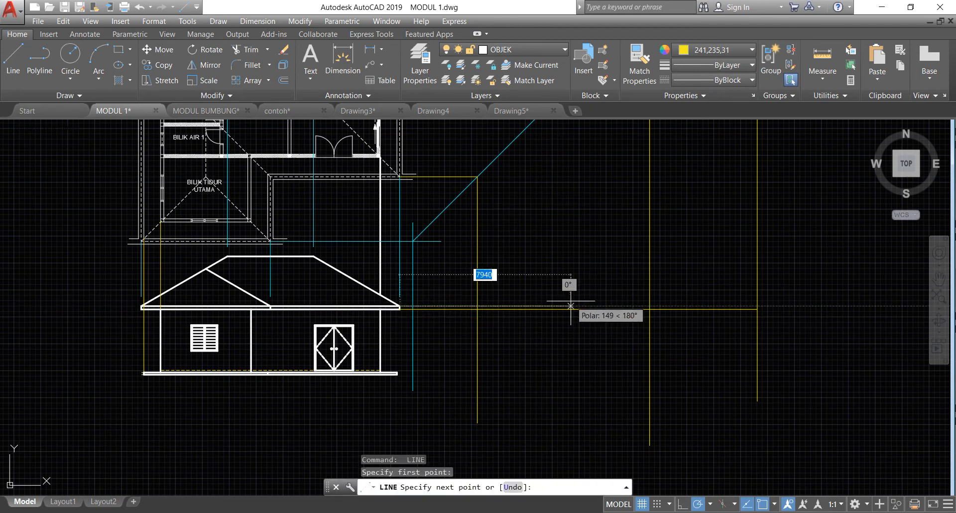
{"action": "left_click", "coordinate": [757, 307]}
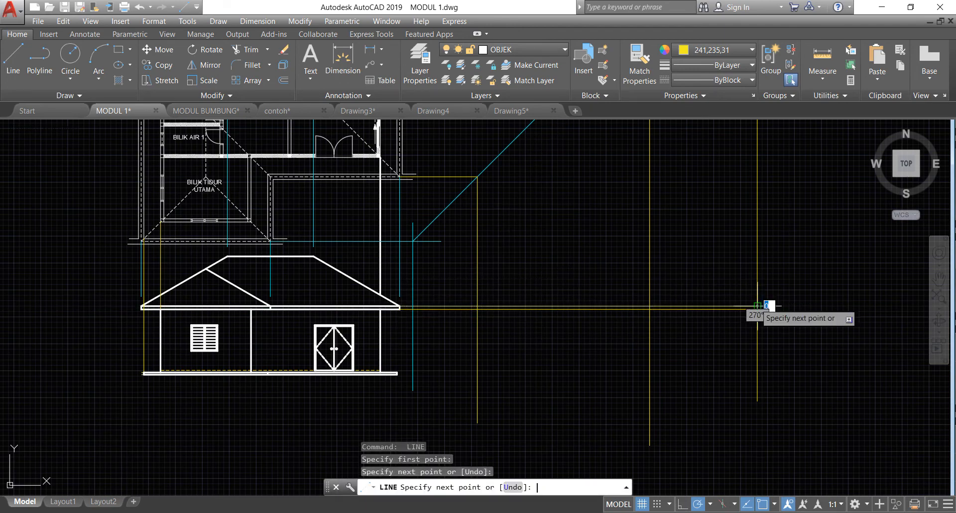
{"action": "key", "text": "Return"}
- With polar tracking, draw a 30-degree line from the crossing of the upper fascia line and cyan vertical past the first yellow vertical
{"action": "scroll", "coordinate": [299, 213], "scroll_direction": "up", "scroll_amount": 2}
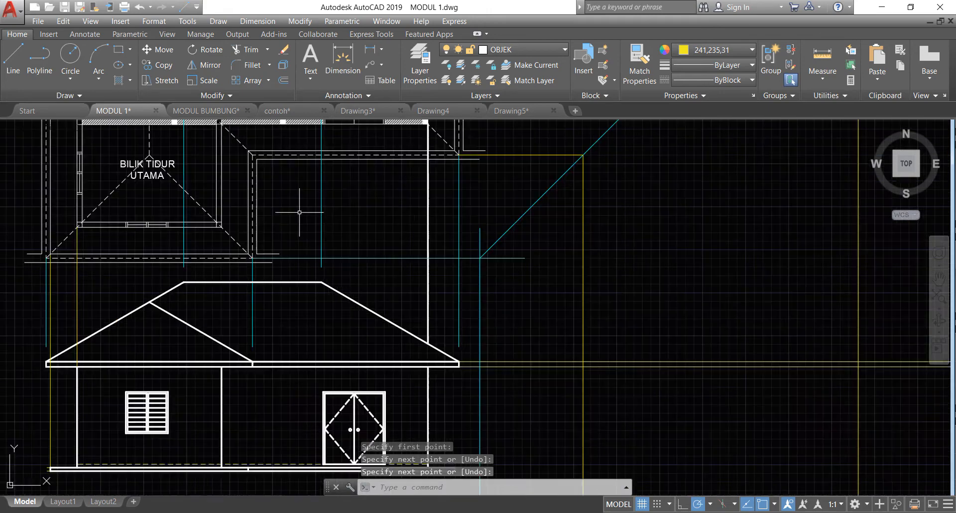
{"action": "left_click", "coordinate": [25, 55]}
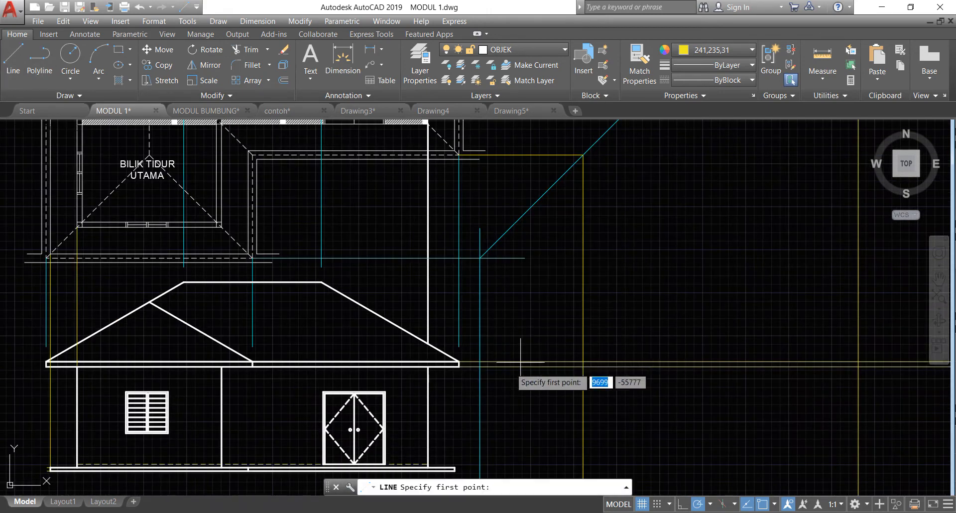
{"action": "left_click", "coordinate": [480, 362]}
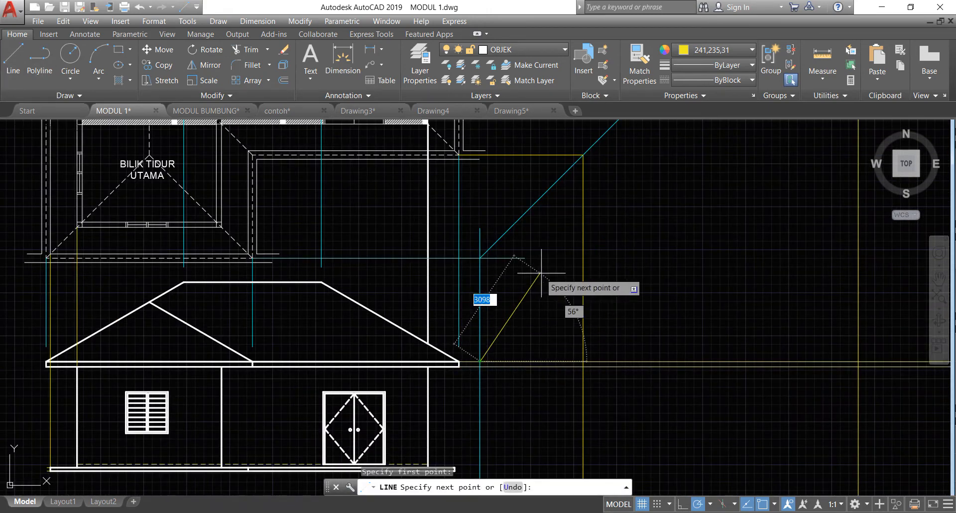
{"action": "left_click", "coordinate": [710, 504]}
{"action": "left_click", "coordinate": [729, 396]}
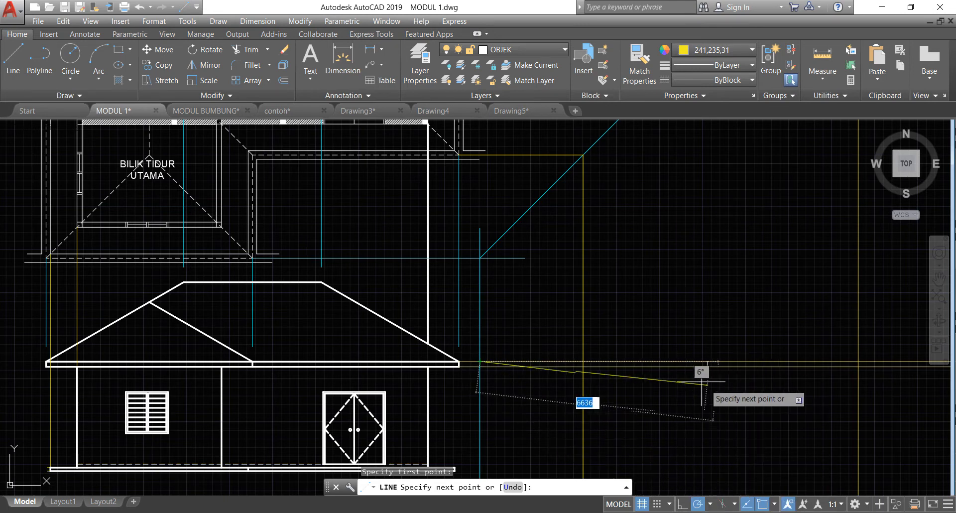
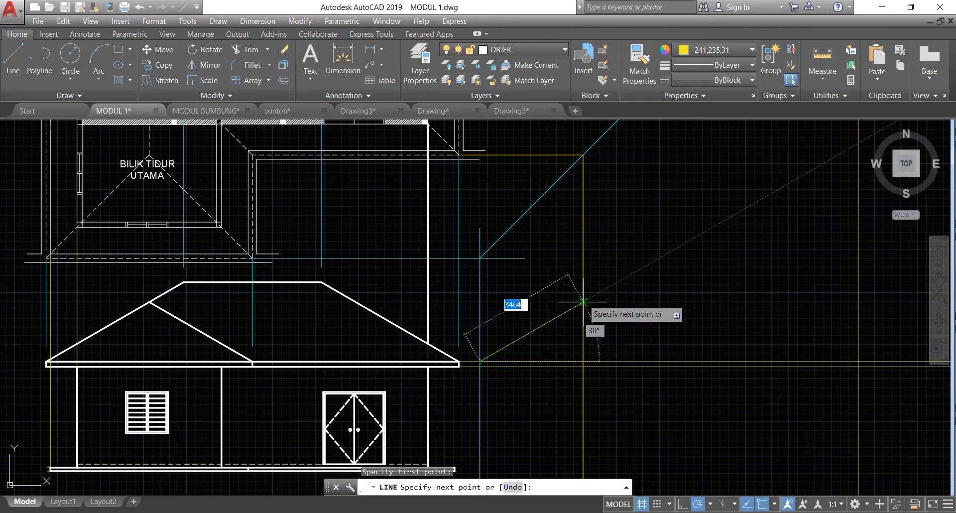
{"action": "left_click", "coordinate": [624, 278]}
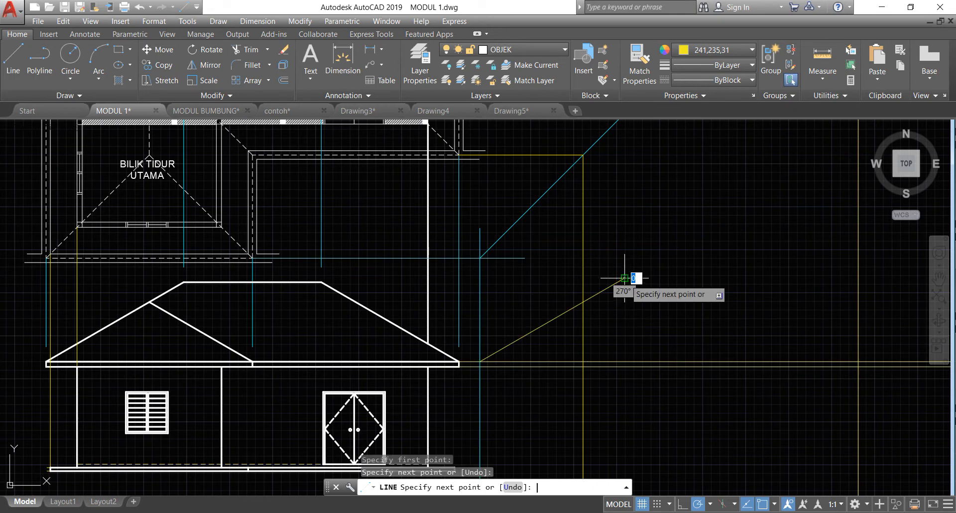
{"action": "key", "text": "Return"}
{"action": "key", "text": "Return"}
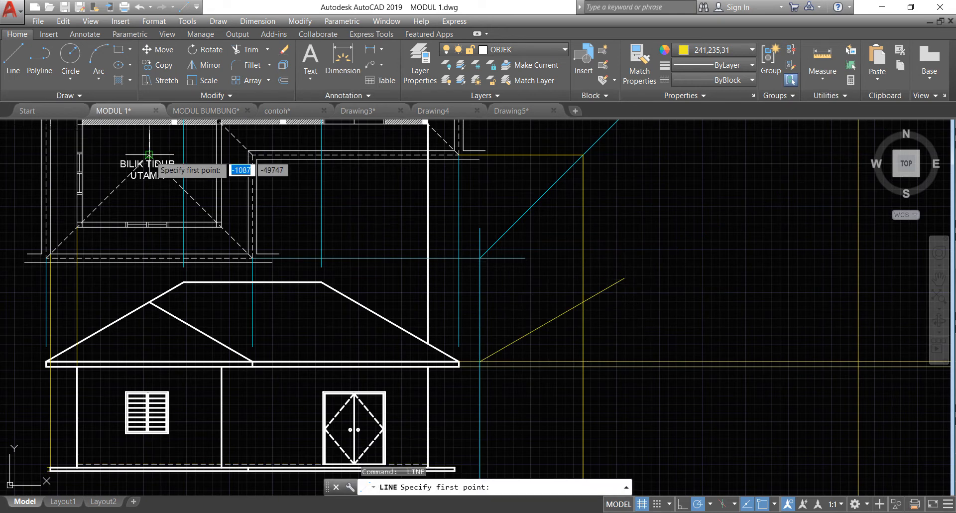
{"action": "left_click", "coordinate": [149, 155]}
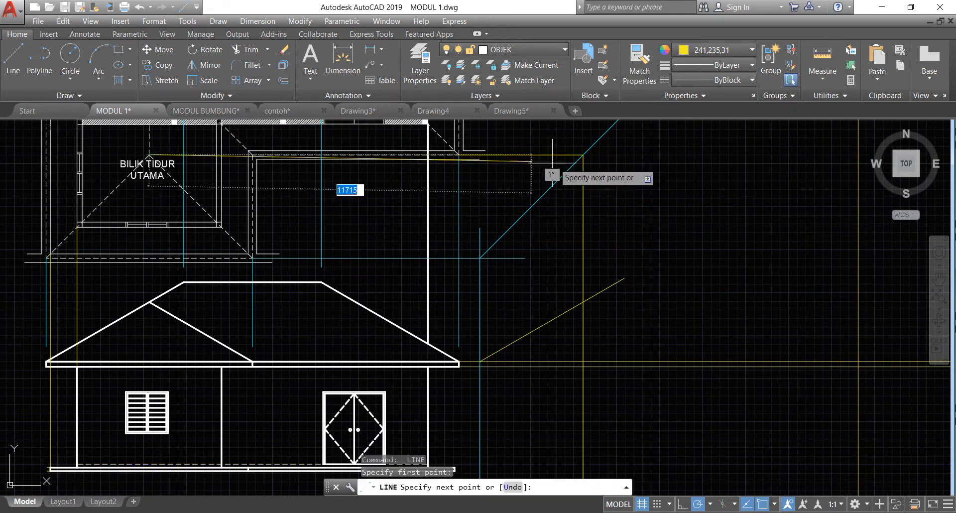
{"action": "key", "text": "Return"}
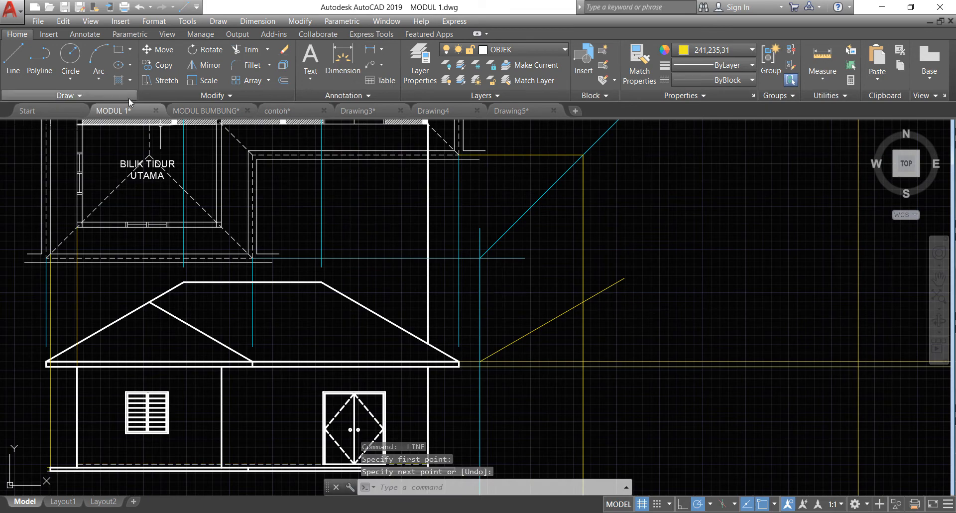
{"action": "key", "text": "Return"}
{"action": "left_click", "coordinate": [149, 155]}
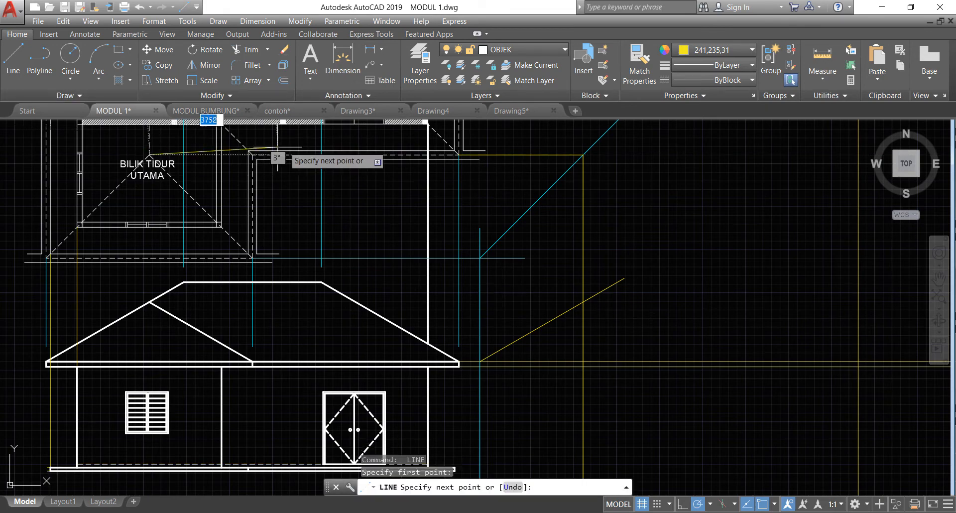
{"action": "key", "text": "Return"}
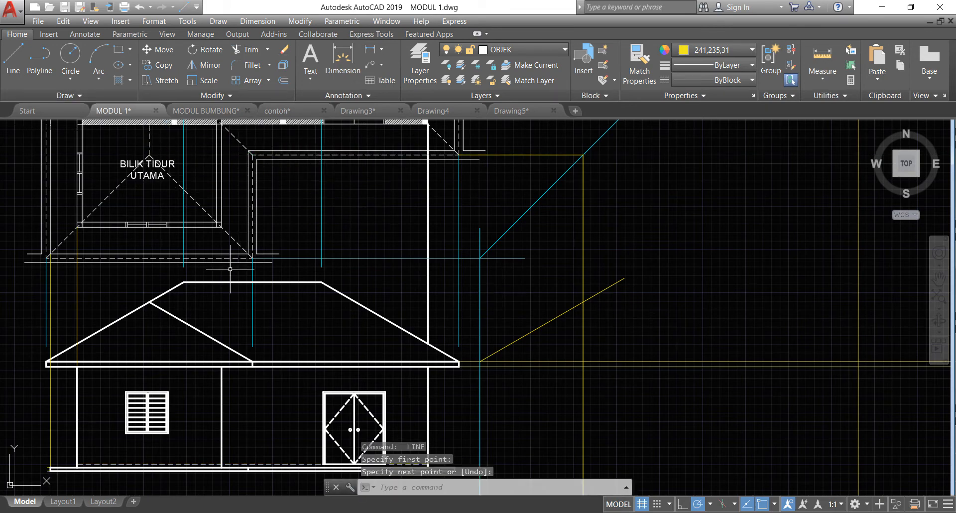
- Project the smaller front roof's peak horizontally from the front elevation past the 30-degree line
{"action": "key", "text": "Return"}
{"action": "left_click", "coordinate": [149, 302]}
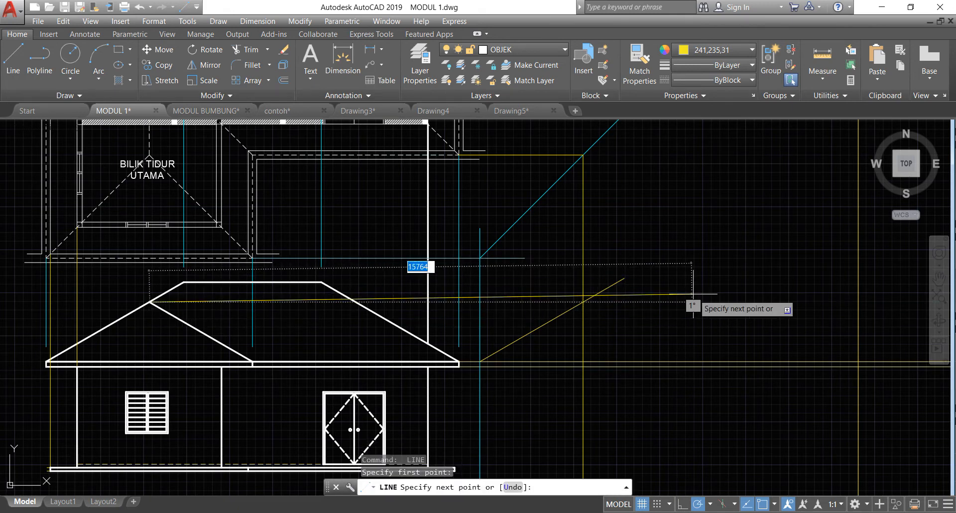
{"action": "left_click", "coordinate": [710, 302]}
{"action": "key", "text": "Return"}
- Trim the end of the 30-degree line beyond the first yellow vertical projection line
{"action": "scroll", "coordinate": [711, 302], "scroll_direction": "up", "scroll_amount": 4}
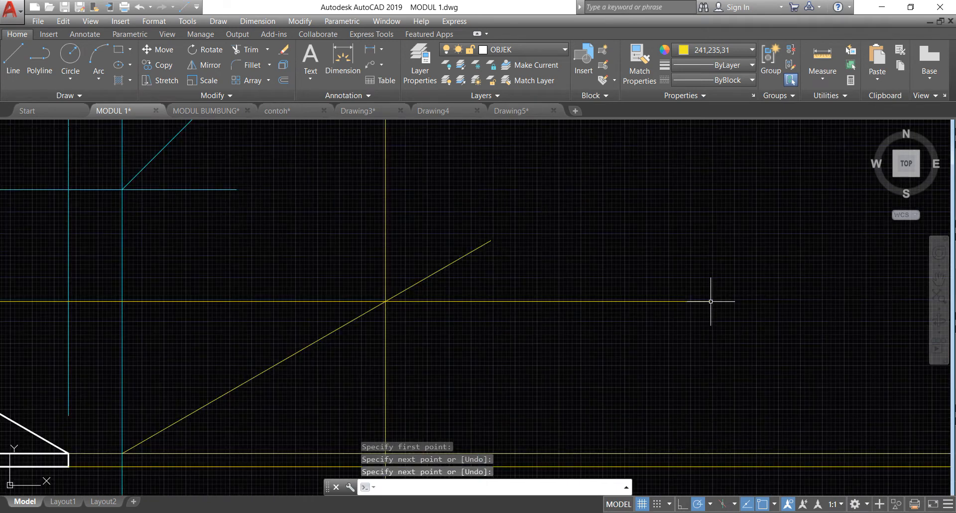
{"action": "left_click", "coordinate": [254, 50]}
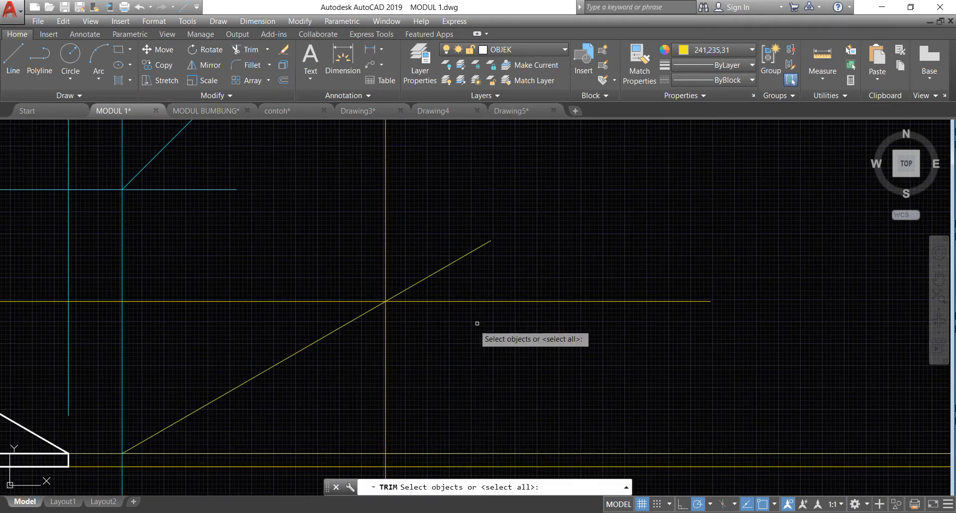
{"action": "left_click", "coordinate": [466, 332]}
{"action": "left_click", "coordinate": [362, 268]}
{"action": "key", "text": "Return"}
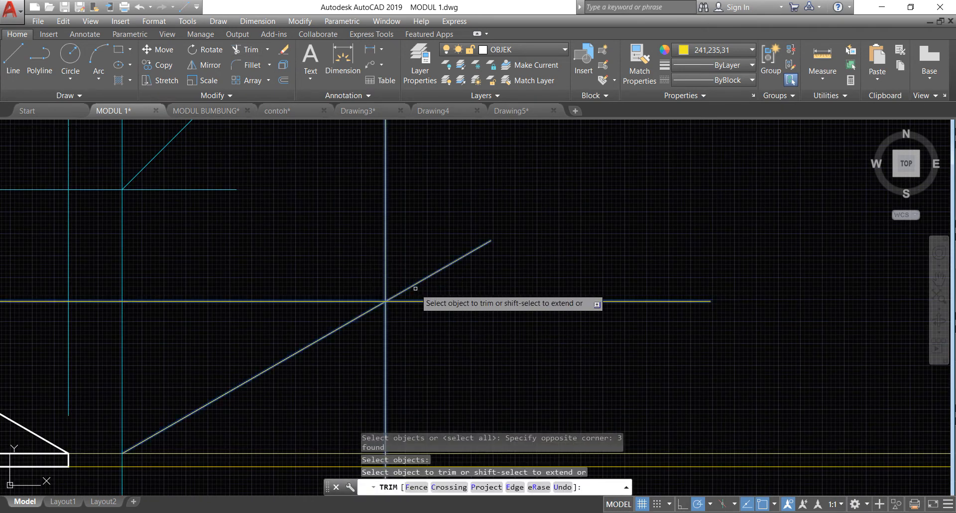
{"action": "scroll", "coordinate": [440, 327], "scroll_direction": "down", "scroll_amount": 4}
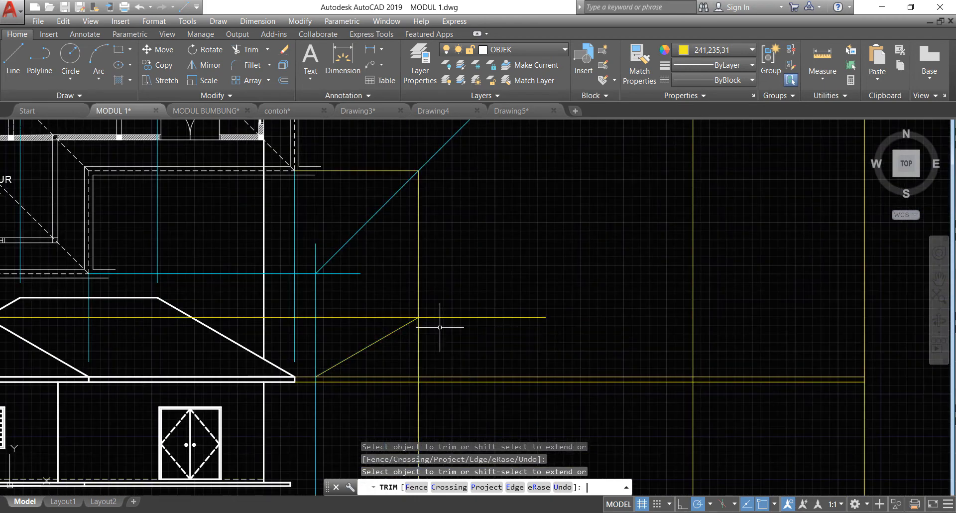
{"action": "key", "text": "Return"}
- Draw a 30-degree line up and right from the crossing of the upper fascia line and first yellow vertical to above the main ridge's height
{"action": "scroll", "coordinate": [437, 321], "scroll_direction": "down", "scroll_amount": 2}
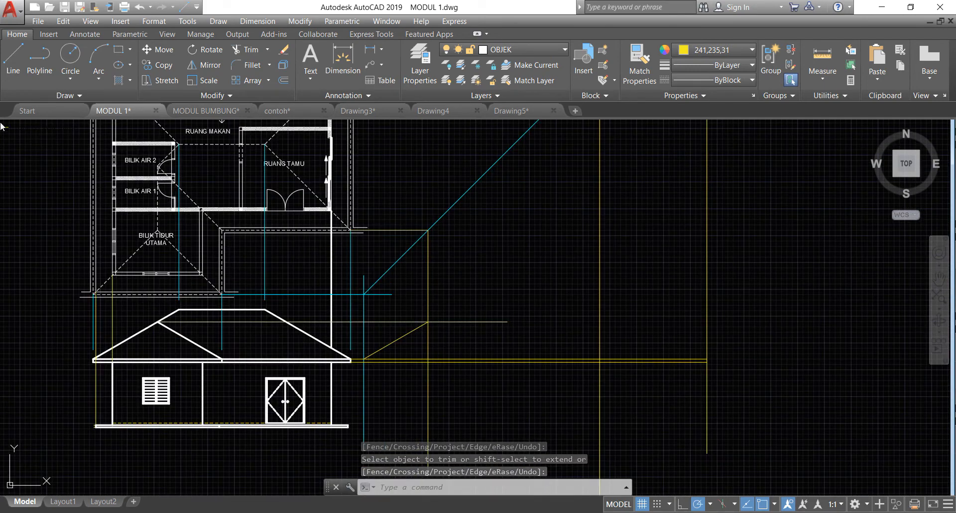
{"action": "left_click", "coordinate": [13, 59]}
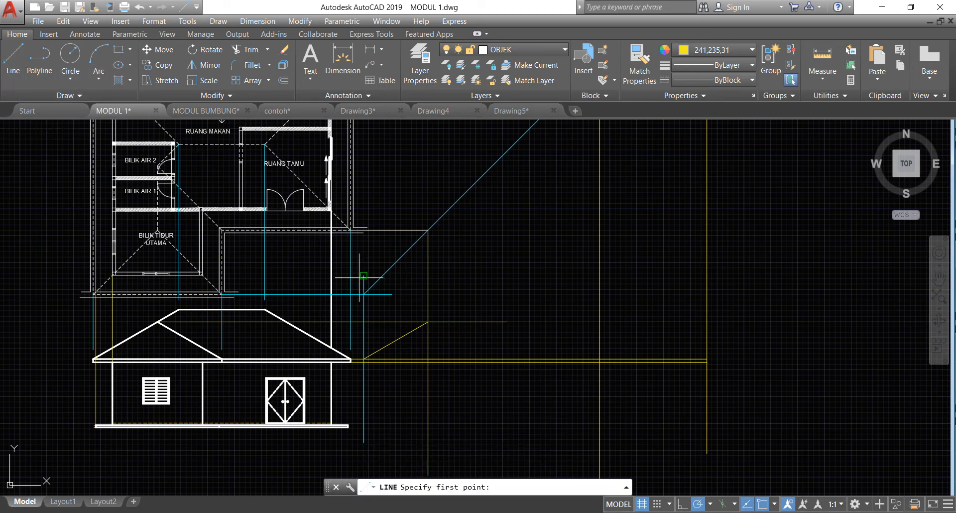
{"action": "left_click", "coordinate": [428, 358]}
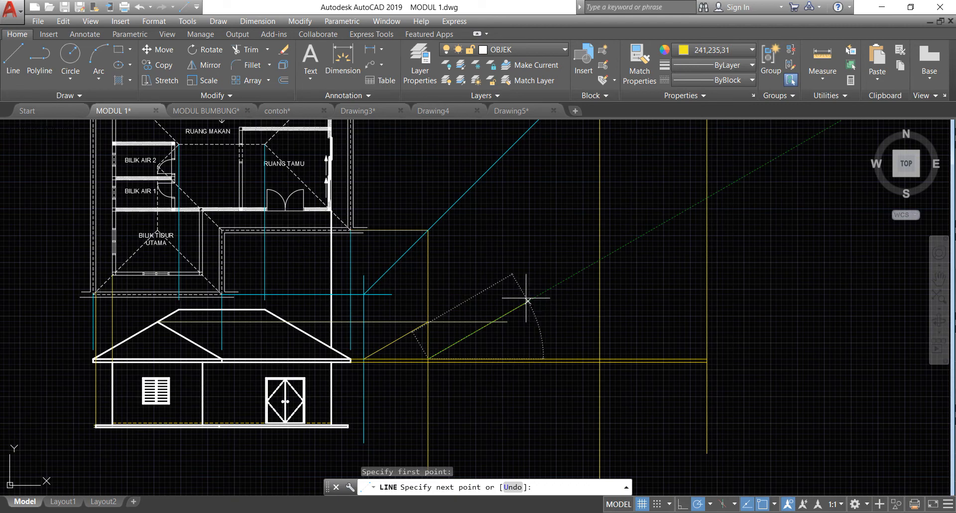
{"action": "left_click", "coordinate": [528, 300]}
{"action": "key", "text": "Return"}
- Project the right end of the main ridge horizontally from the front elevation past the second yellow vertical
{"action": "key", "text": "Return"}
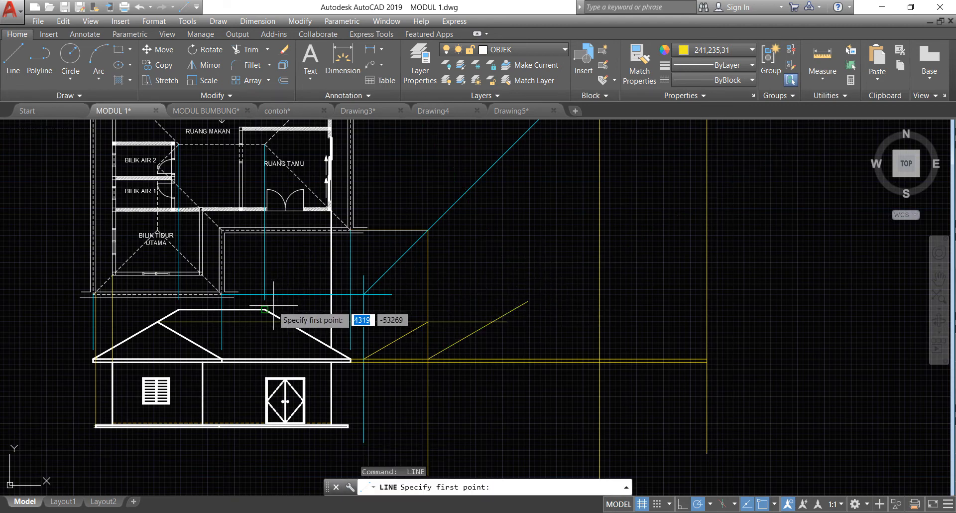
{"action": "left_click", "coordinate": [264, 309]}
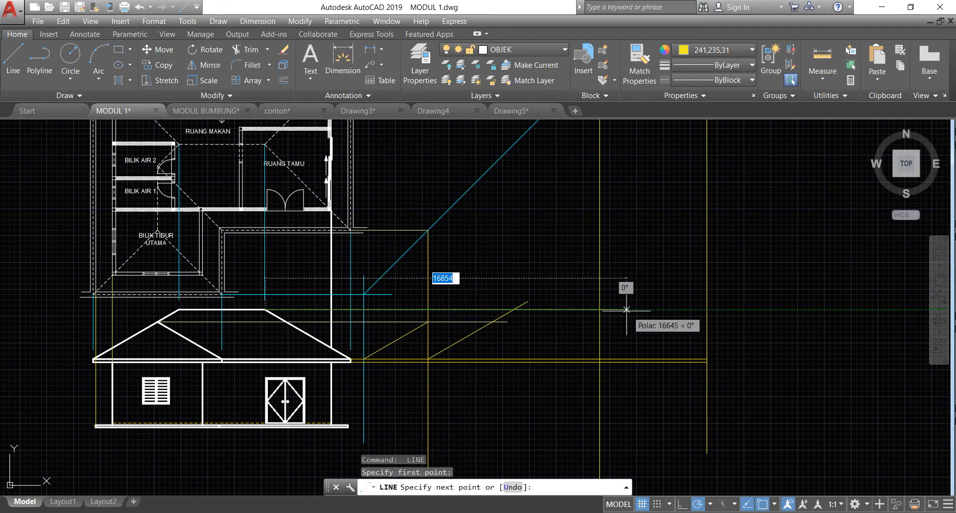
{"action": "left_click", "coordinate": [667, 309]}
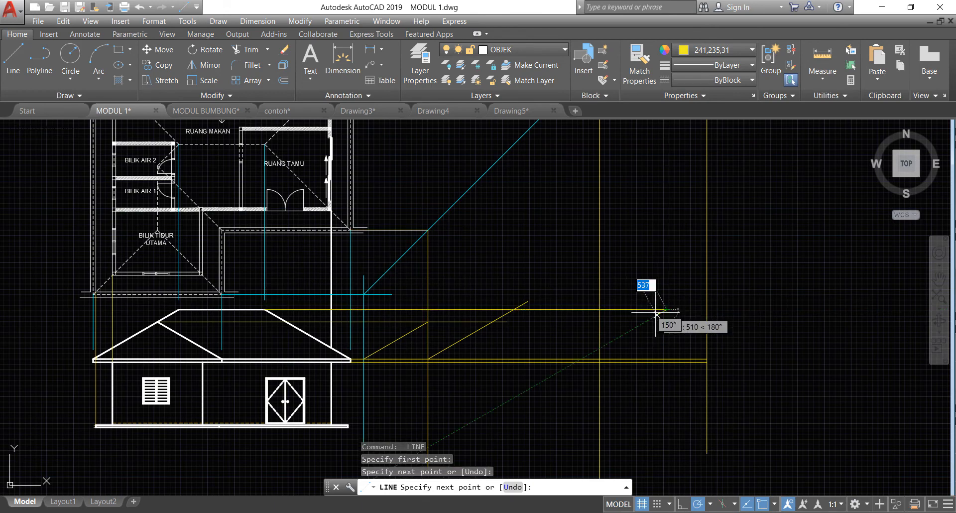
{"action": "key", "text": "Return"}
- Draw a 150-degree line from the crossing of the upper fascia line and farthest yellow vertical up to the main ridge's projection line
{"action": "scroll", "coordinate": [716, 309], "scroll_direction": "up", "scroll_amount": 2}
{"action": "key", "text": "Return"}
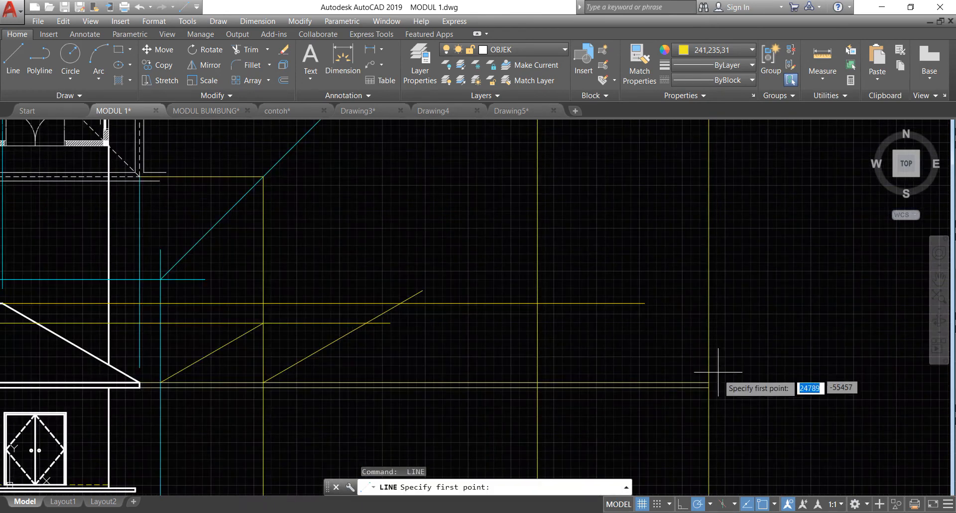
{"action": "left_click", "coordinate": [709, 382]}
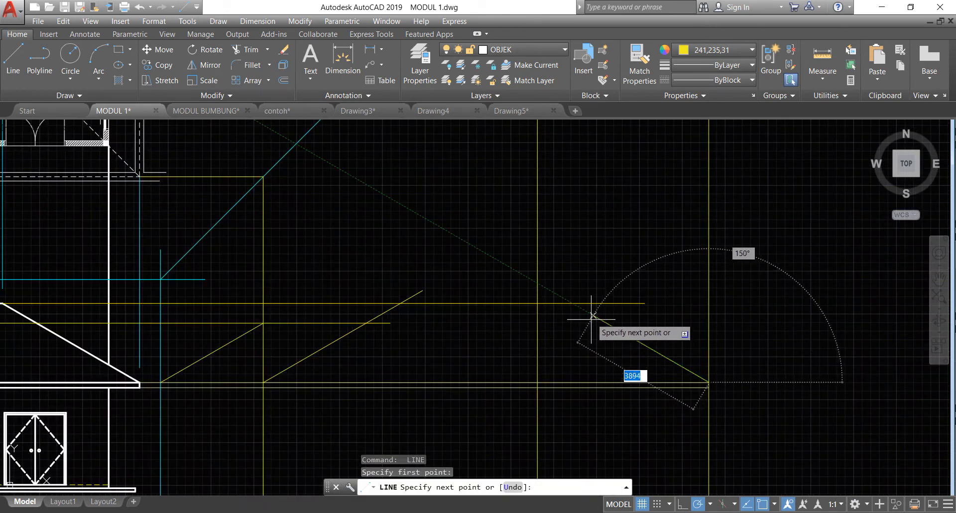
{"action": "left_click", "coordinate": [581, 304]}
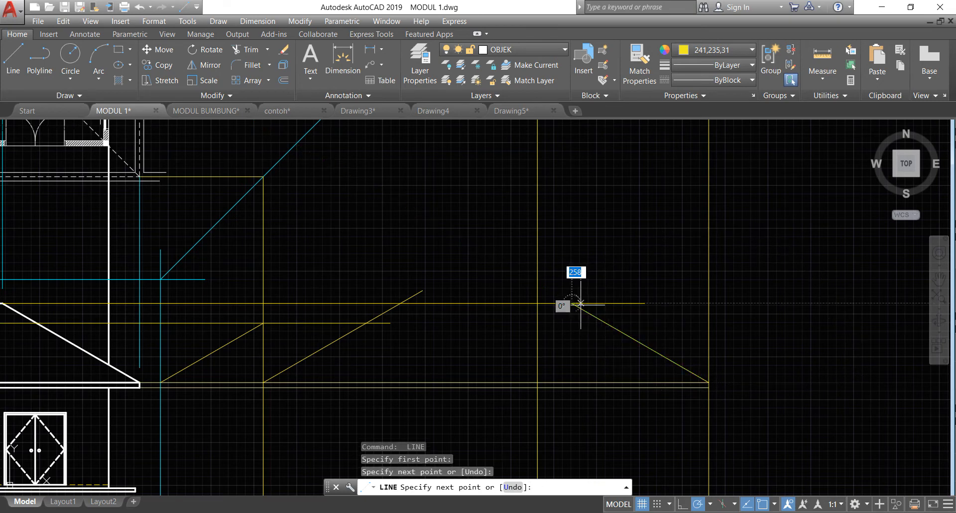
{"action": "key", "text": "Return"}
- Set the current object colour to ByLayer and the lineweight to 0.30 mm
{"action": "left_click", "coordinate": [714, 48]}
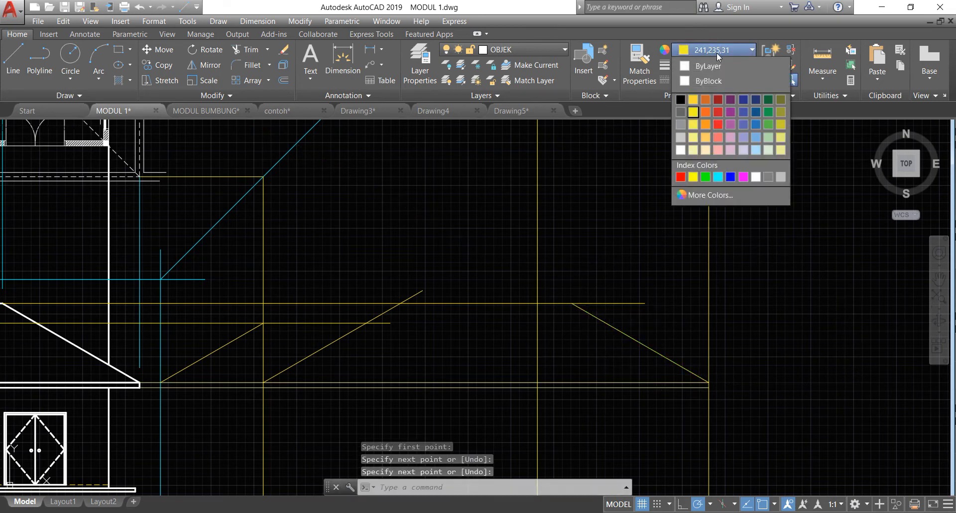
{"action": "left_click", "coordinate": [727, 64]}
{"action": "left_click", "coordinate": [728, 68]}
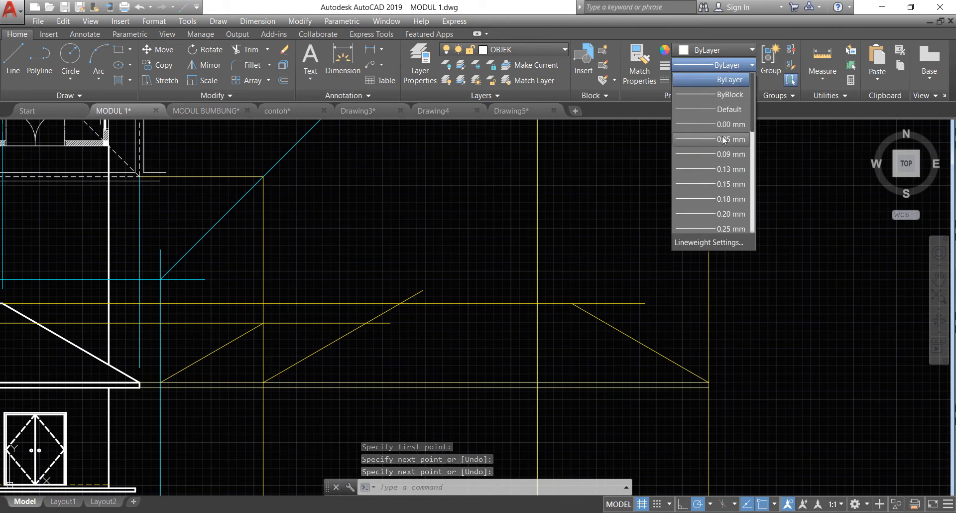
{"action": "scroll", "coordinate": [728, 219], "scroll_direction": "down", "scroll_amount": 2}
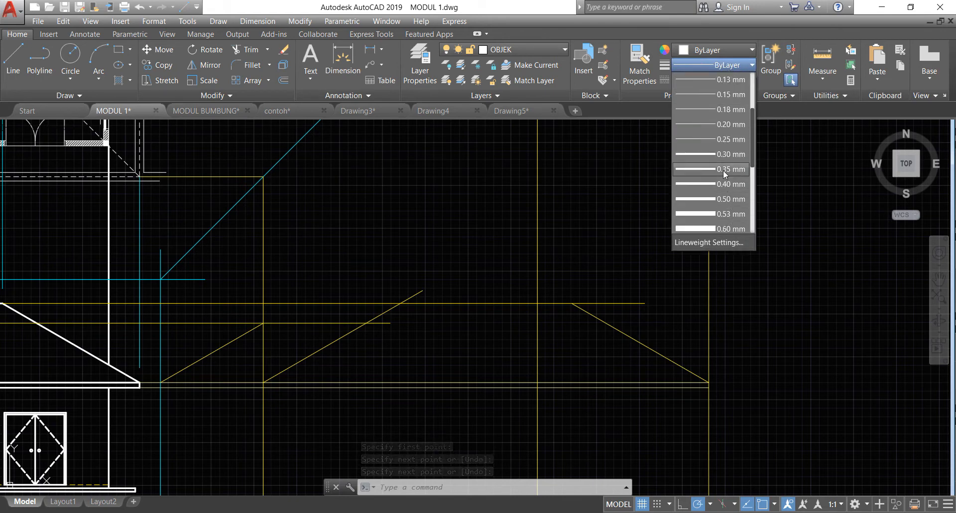
{"action": "left_click", "coordinate": [725, 156]}
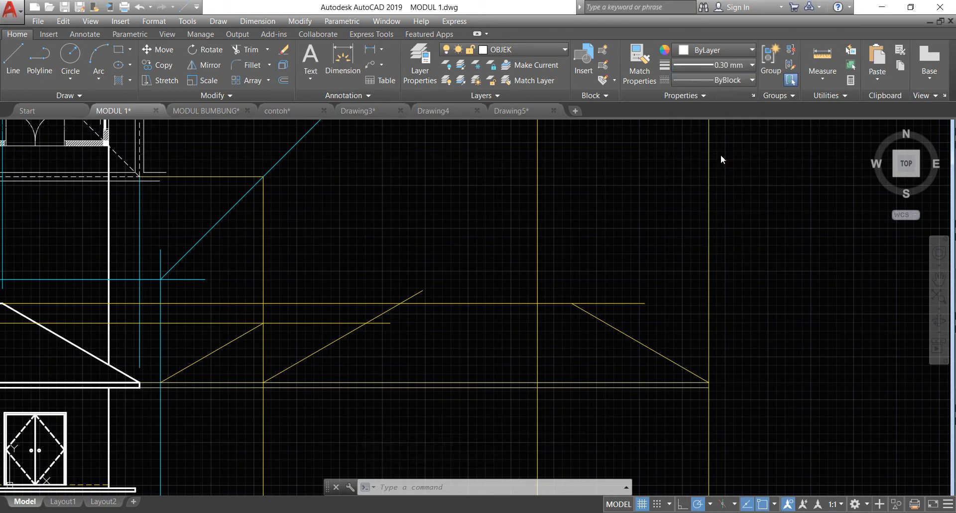
- Outline the front fascia edge and the 30-degree front roof slope with thick lines, from the lower fascia line up to the lower ridge
{"action": "left_click", "coordinate": [13, 57]}
{"action": "scroll", "coordinate": [160, 384], "scroll_direction": "up", "scroll_amount": 2}
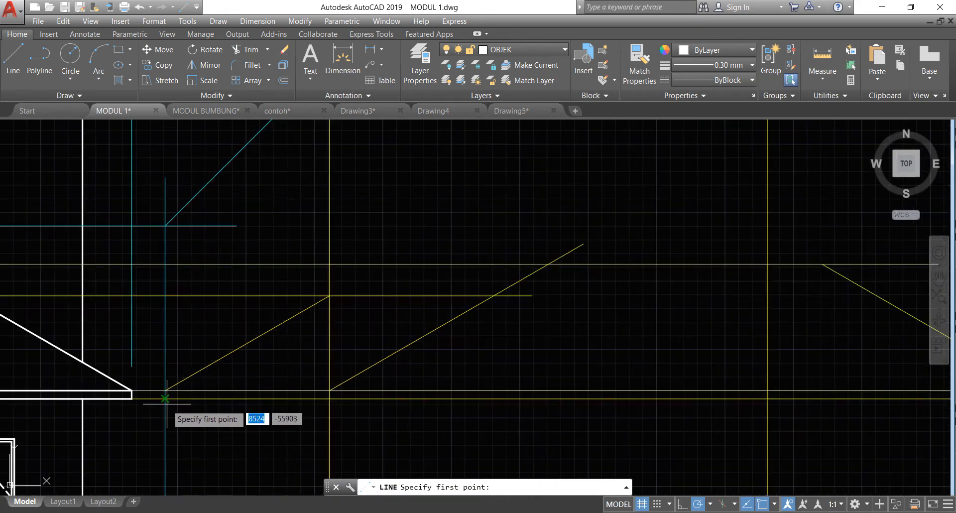
{"action": "left_click", "coordinate": [165, 391]}
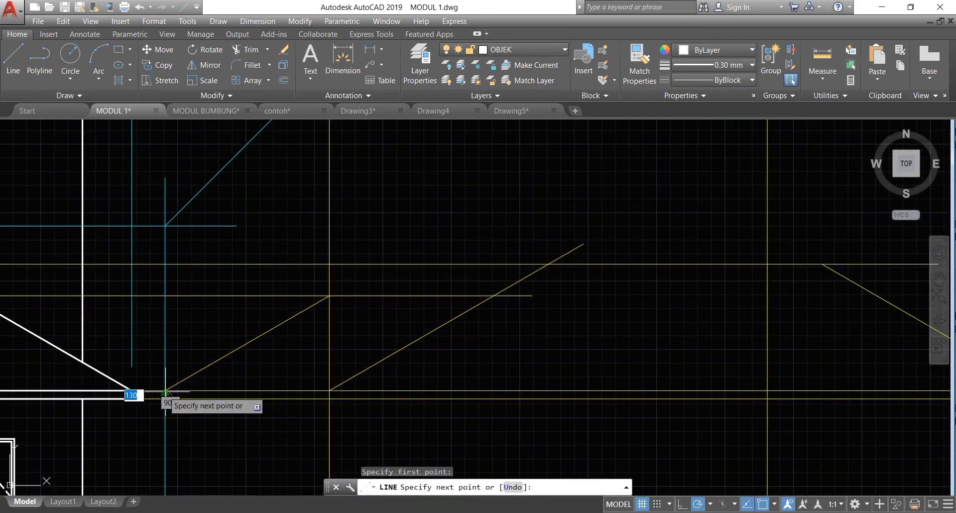
{"action": "left_click", "coordinate": [329, 296]}
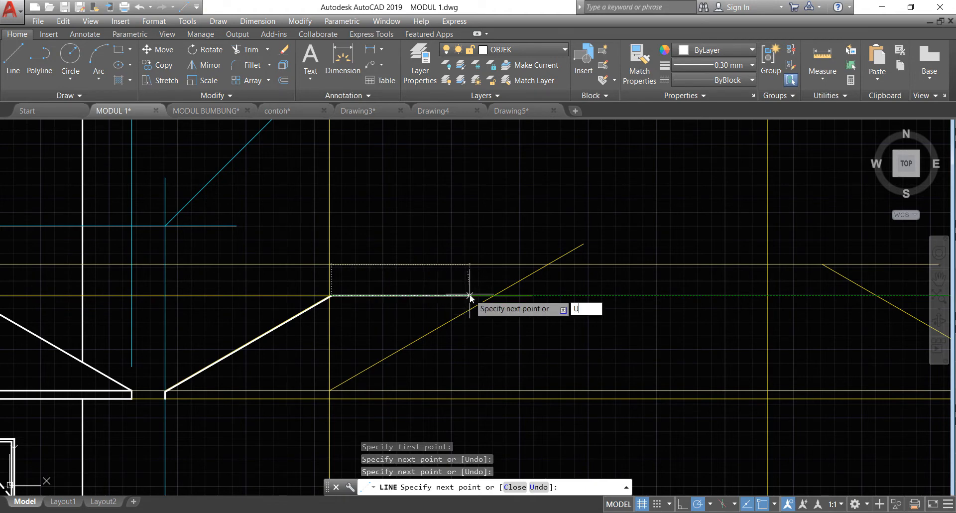
{"action": "type", "text": "U"}
{"action": "key", "text": "Return"}
{"action": "scroll", "coordinate": [319, 299], "scroll_direction": "up", "scroll_amount": 4}
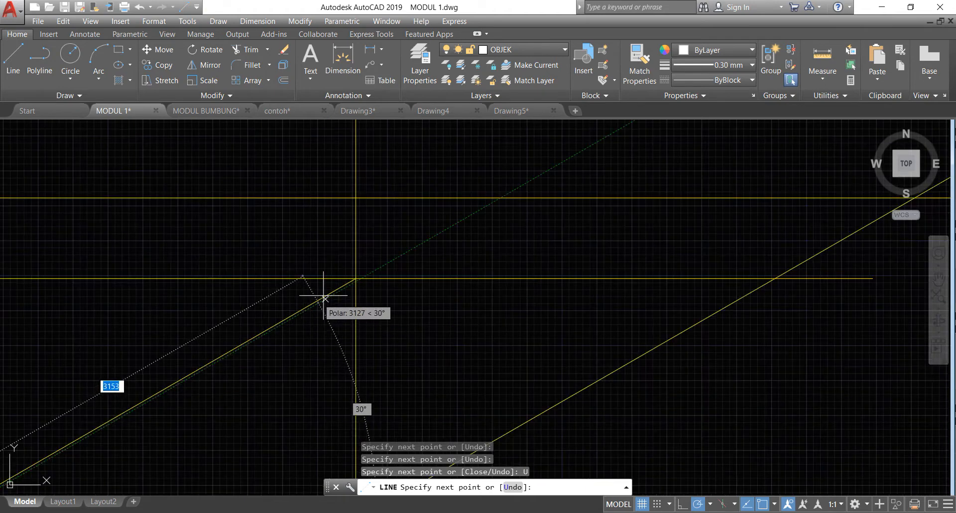
{"action": "scroll", "coordinate": [379, 279], "scroll_direction": "down", "scroll_amount": 2}
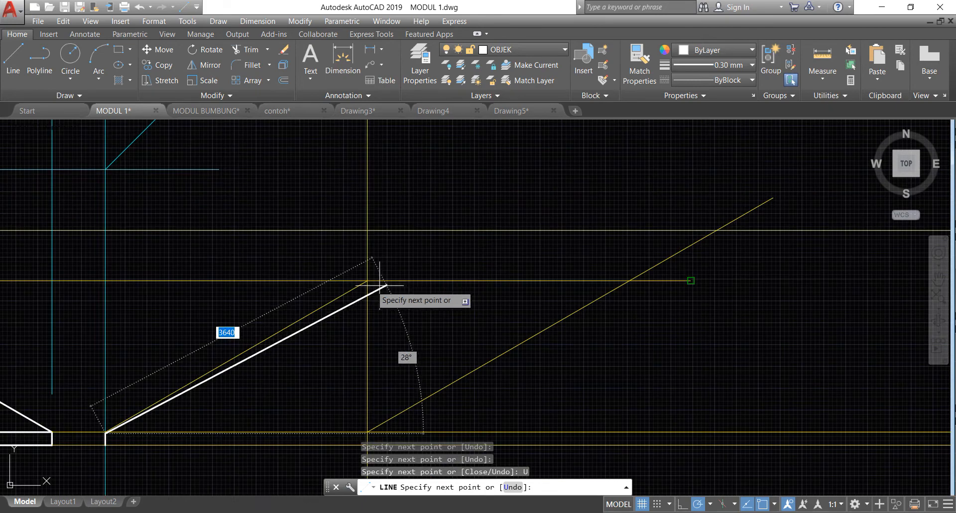
{"action": "type", "text": "U"}
{"action": "key", "text": "Return"}
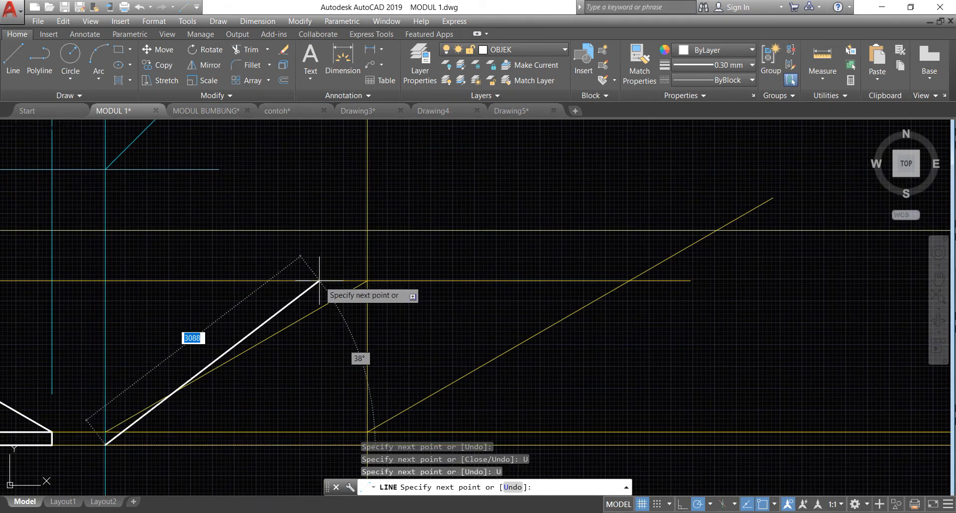
{"action": "scroll", "coordinate": [118, 424], "scroll_direction": "up", "scroll_amount": 2}
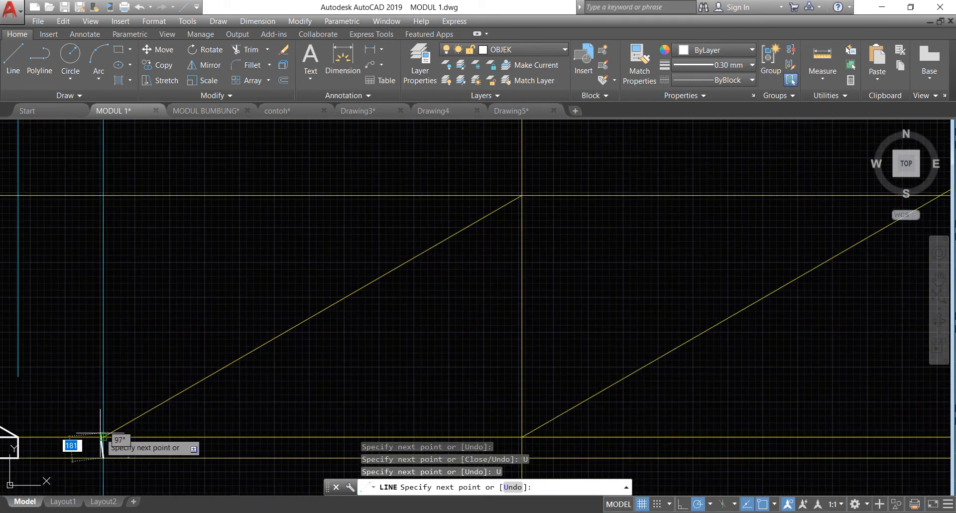
{"action": "left_click", "coordinate": [103, 436]}
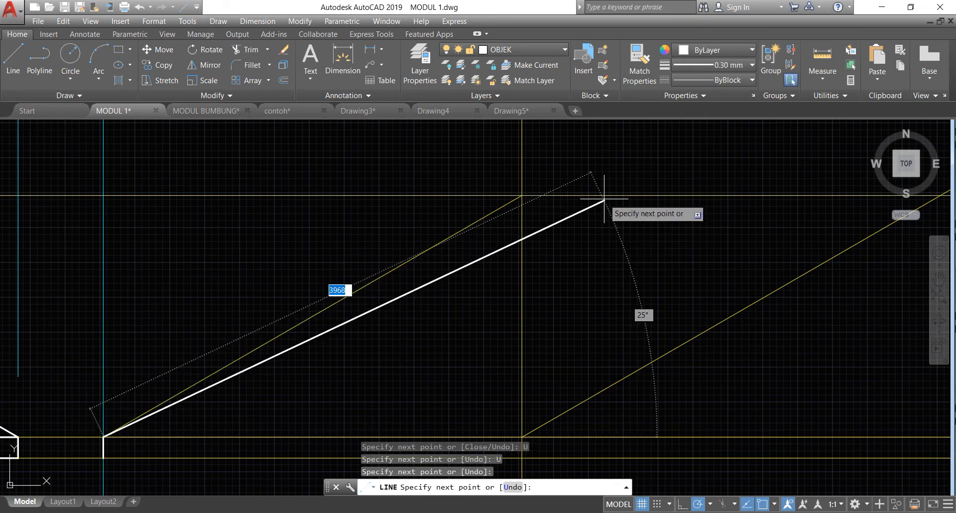
{"action": "left_click", "coordinate": [522, 195]}
- Continue the thick outline along the lower ridge to the second 30-degree line, and up that slope to the main ridge height
{"action": "scroll", "coordinate": [460, 243], "scroll_direction": "down", "scroll_amount": 4}
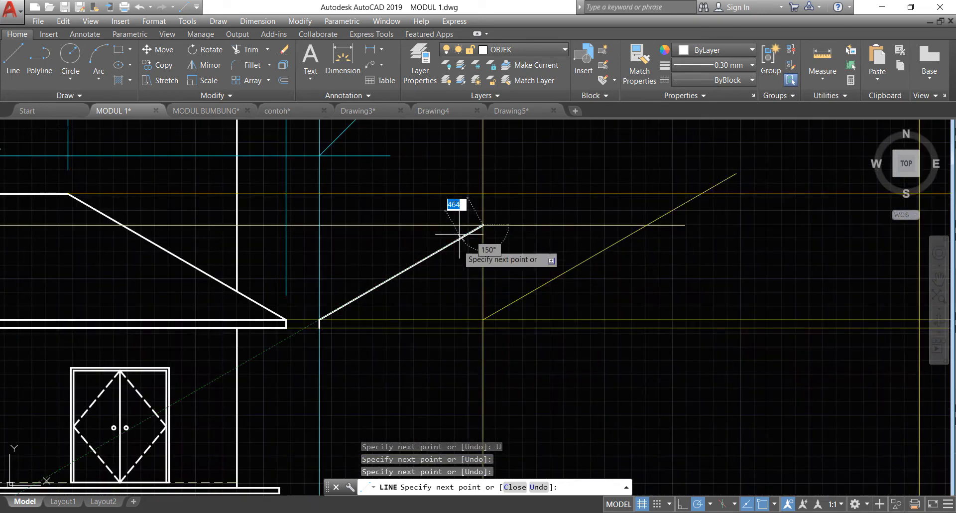
{"action": "left_click", "coordinate": [646, 225]}
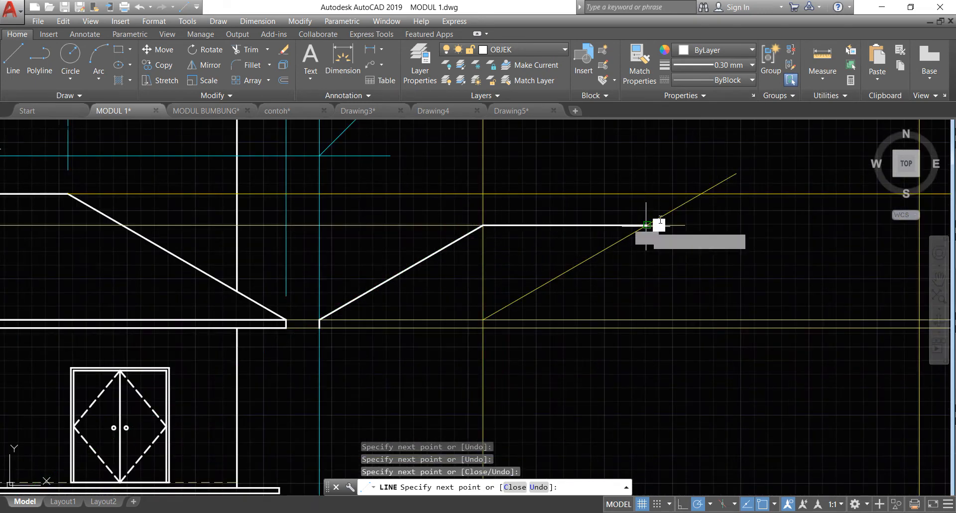
{"action": "left_click", "coordinate": [701, 193]}
{"action": "key", "text": "Return"}
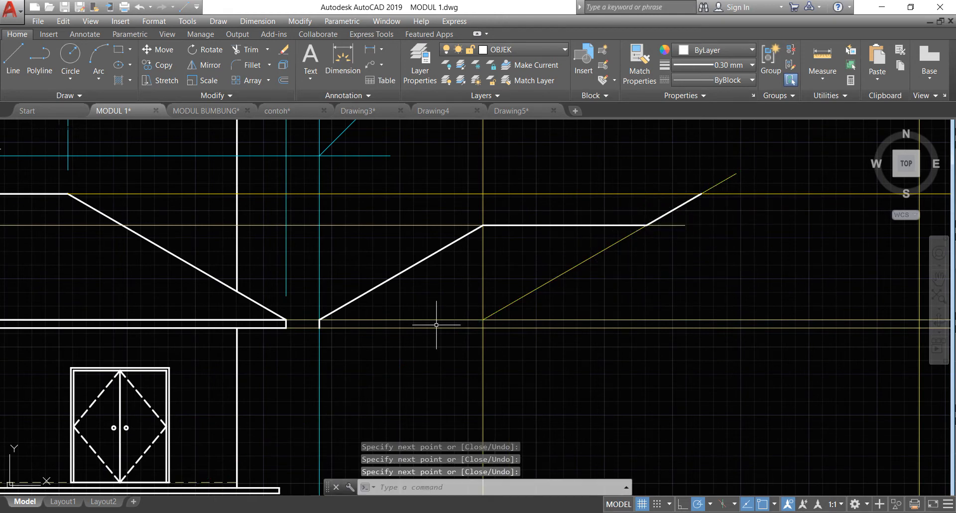
- Complete the side elevation's thick roof outline with the fascia lines, main ridge and remaining main roof slopes
{"action": "key", "text": "space"}
{"action": "left_click", "coordinate": [319, 320]}
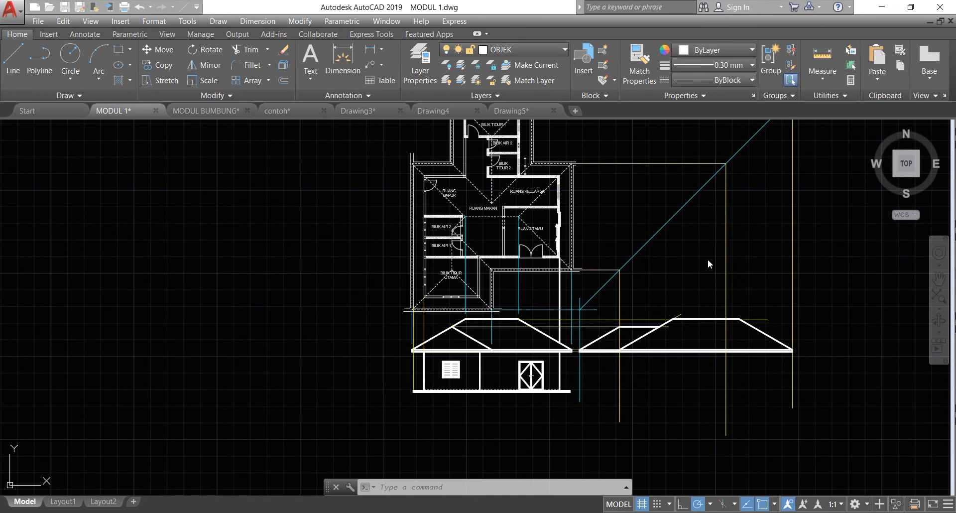
{"action": "scroll", "coordinate": [709, 257], "scroll_direction": "up", "scroll_amount": 2}
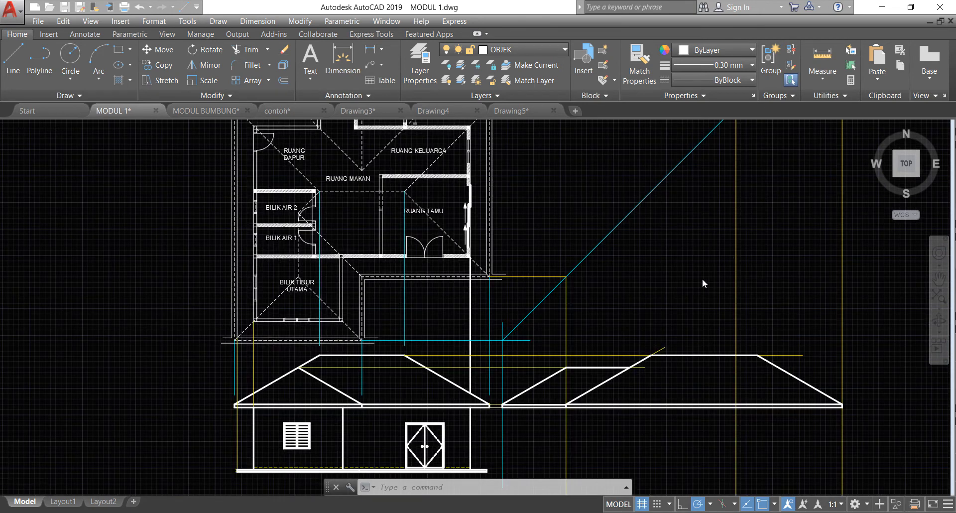
{"action": "scroll", "coordinate": [704, 277], "scroll_direction": "down", "scroll_amount": 2}
{"action": "scroll", "coordinate": [703, 273], "scroll_direction": "up", "scroll_amount": 2}
{"action": "scroll", "coordinate": [741, 331], "scroll_direction": "down", "scroll_amount": 2}
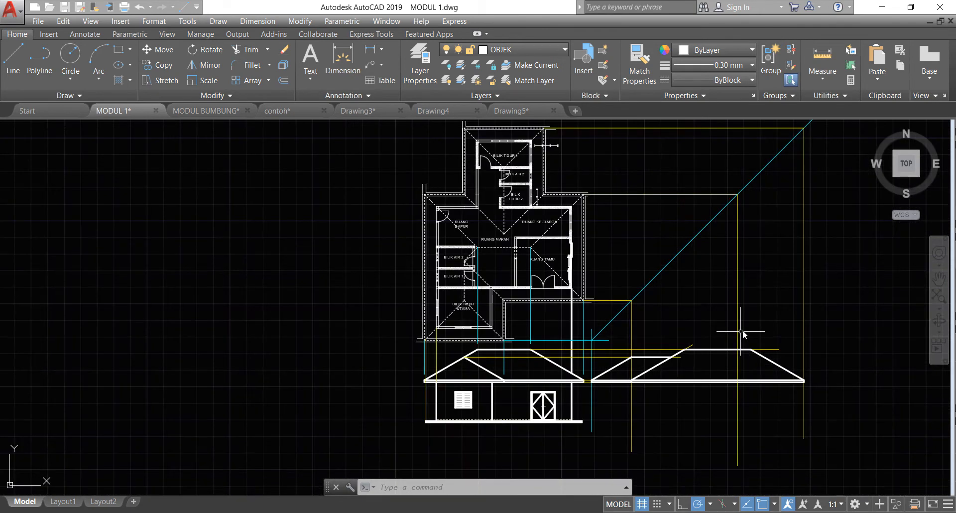
{"action": "scroll", "coordinate": [744, 328], "scroll_direction": "up", "scroll_amount": 2}
{"action": "scroll", "coordinate": [744, 328], "scroll_direction": "down", "scroll_amount": 2}
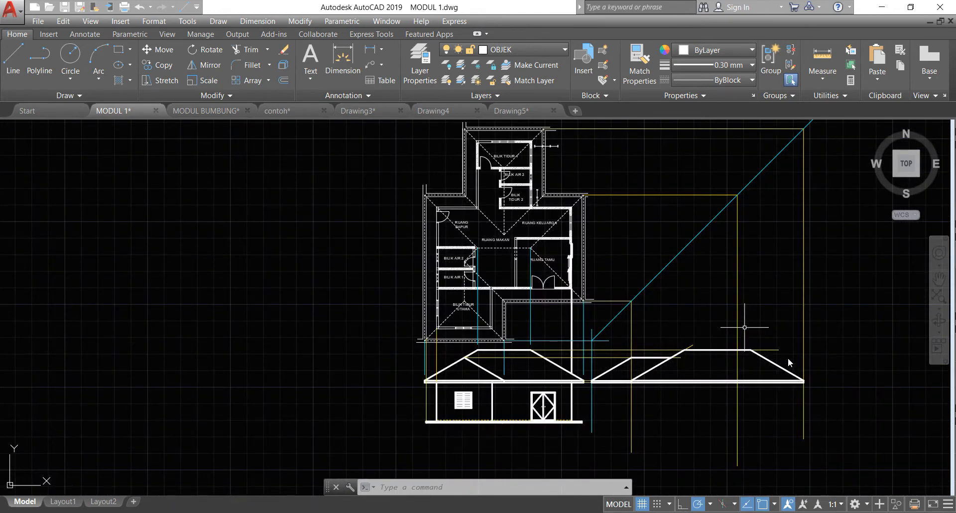
{"action": "scroll", "coordinate": [626, 229], "scroll_direction": "up", "scroll_amount": 2}
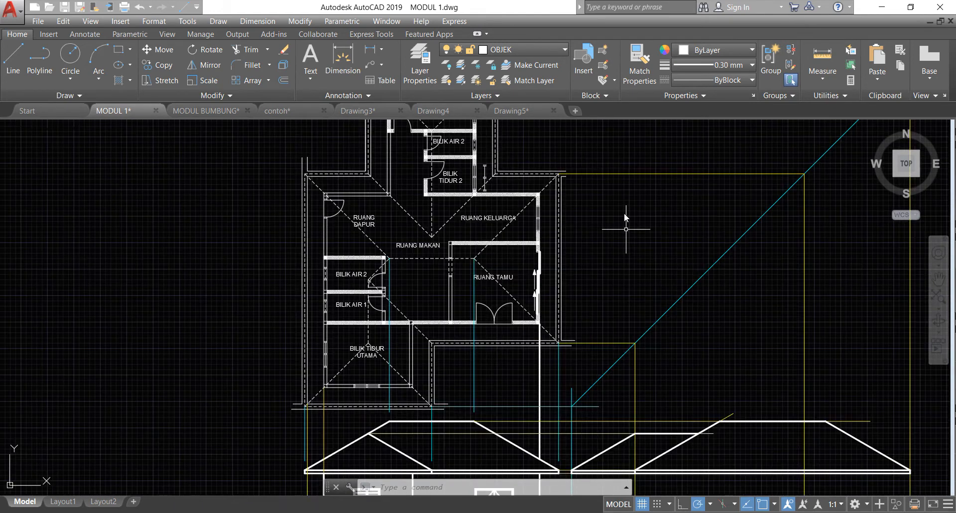
- Set the current lineweight to ByLayer and the object colour to yellow 248,215,49
{"action": "left_click", "coordinate": [714, 65]}
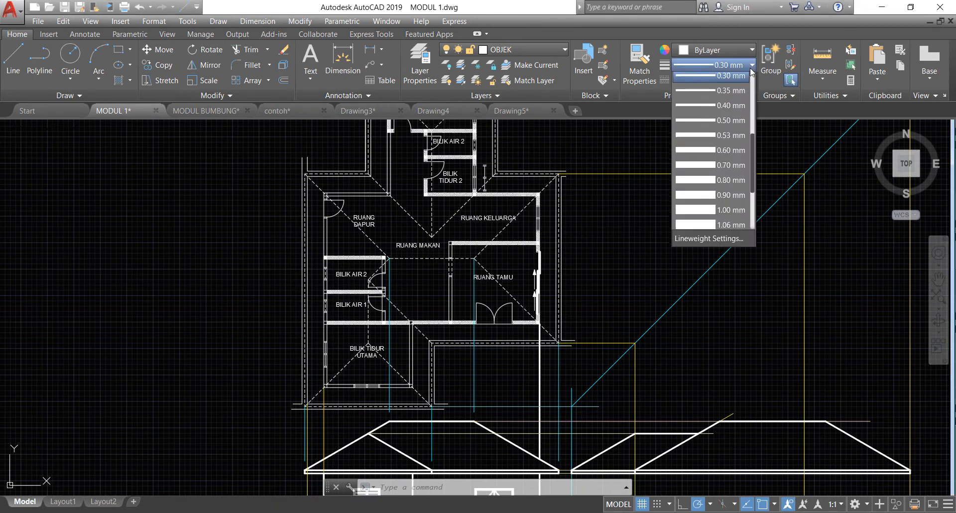
{"action": "scroll", "coordinate": [726, 80], "scroll_direction": "up", "scroll_amount": 4}
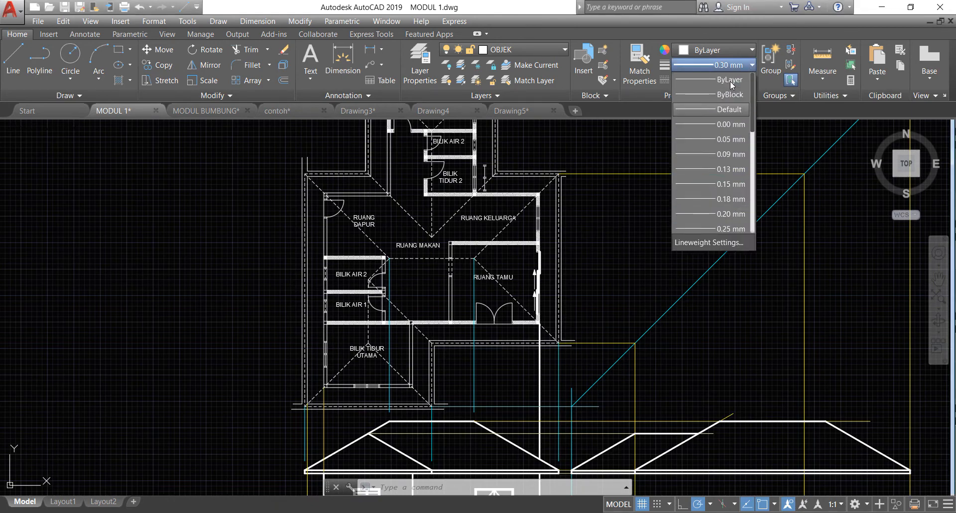
{"action": "left_click", "coordinate": [726, 79]}
{"action": "left_click", "coordinate": [721, 50]}
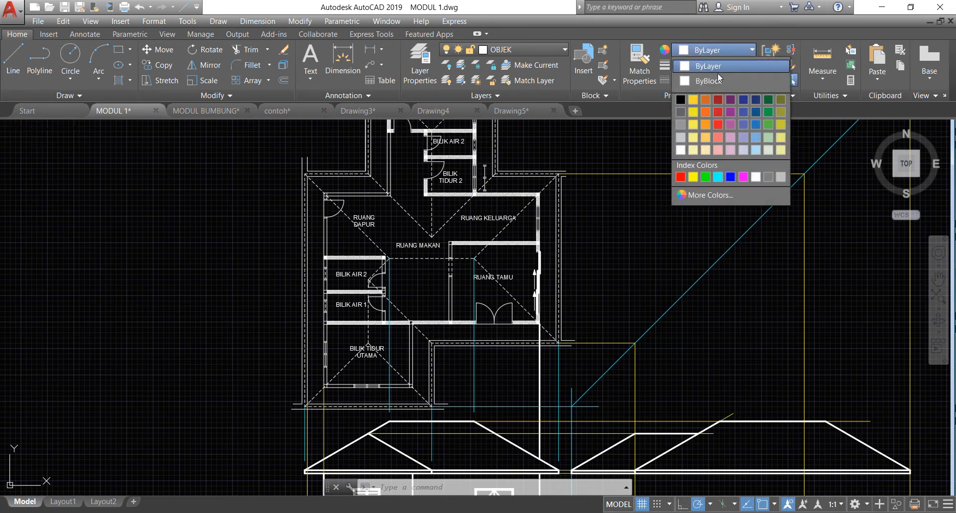
{"action": "left_click", "coordinate": [694, 99]}
- Draw a 150-degree construction line from the crossing of the upper fascia line and second yellow vertical up to the main ridge's front end
{"action": "scroll", "coordinate": [643, 144], "scroll_direction": "down", "scroll_amount": 2}
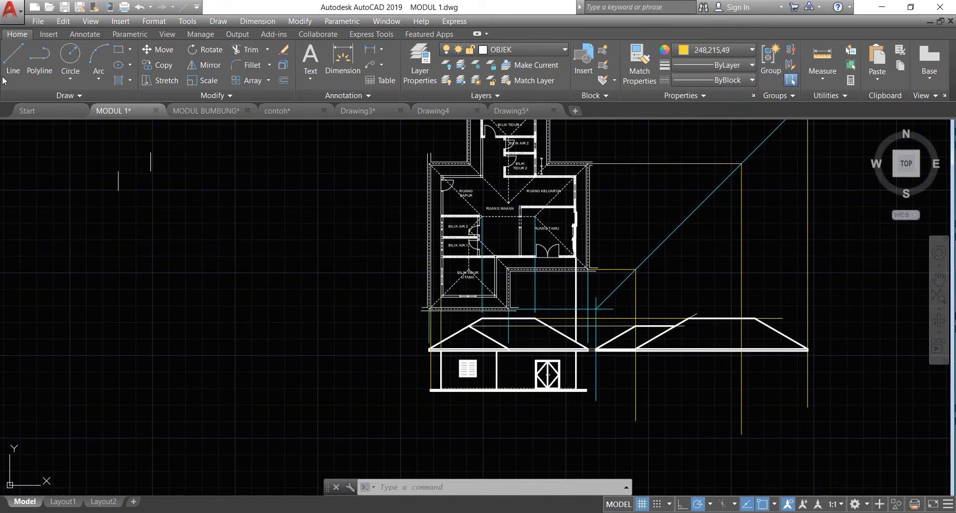
{"action": "left_click", "coordinate": [7, 60]}
{"action": "scroll", "coordinate": [699, 370], "scroll_direction": "up", "scroll_amount": 4}
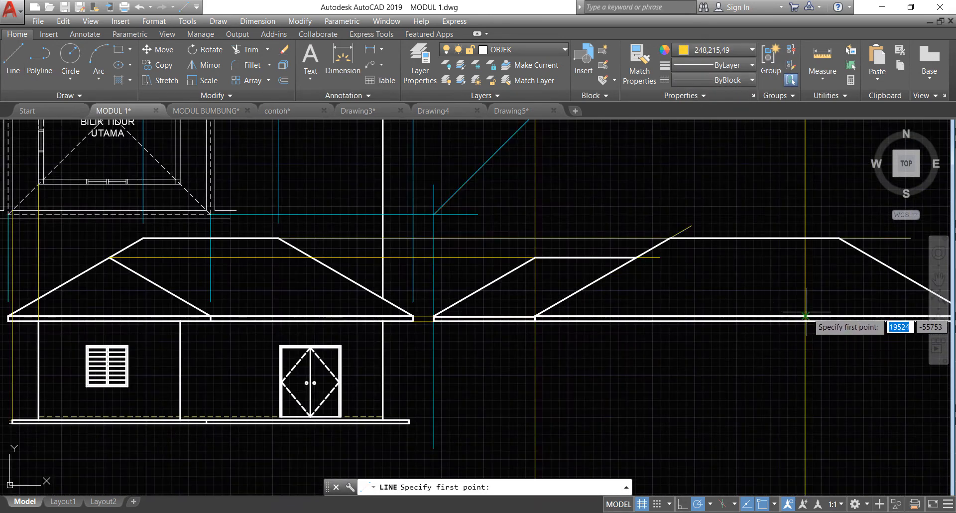
{"action": "left_click", "coordinate": [805, 317]}
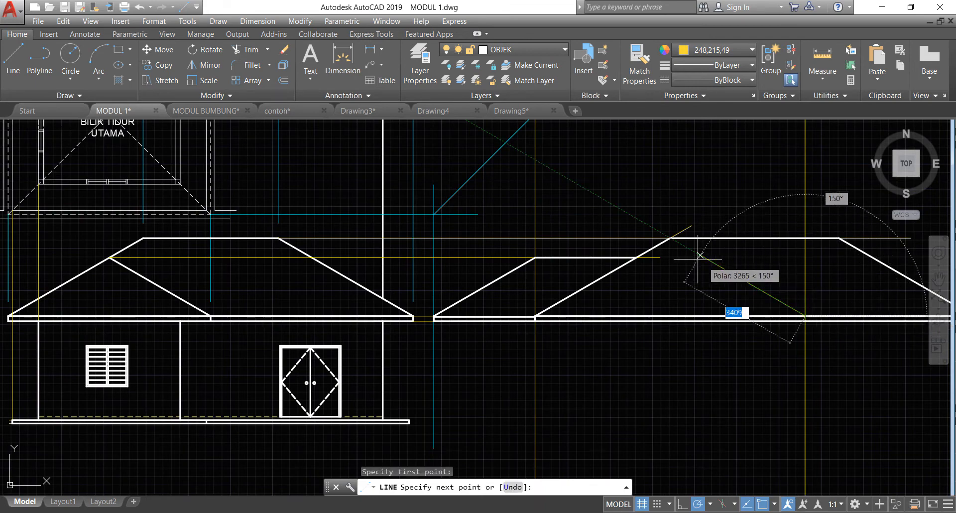
{"action": "left_click", "coordinate": [672, 238]}
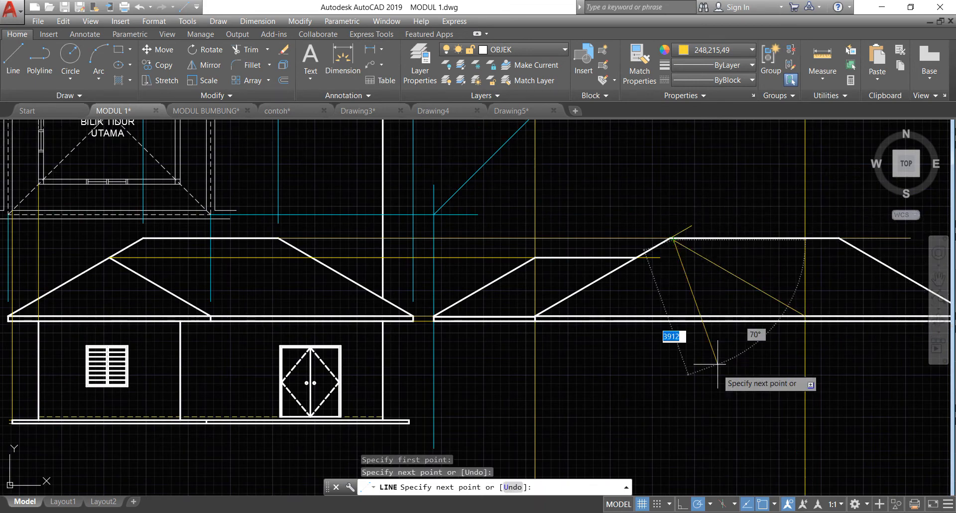
{"action": "scroll", "coordinate": [718, 369], "scroll_direction": "down", "scroll_amount": 2}
{"action": "scroll", "coordinate": [717, 369], "scroll_direction": "down", "scroll_amount": 2}
{"action": "key", "text": "Return"}
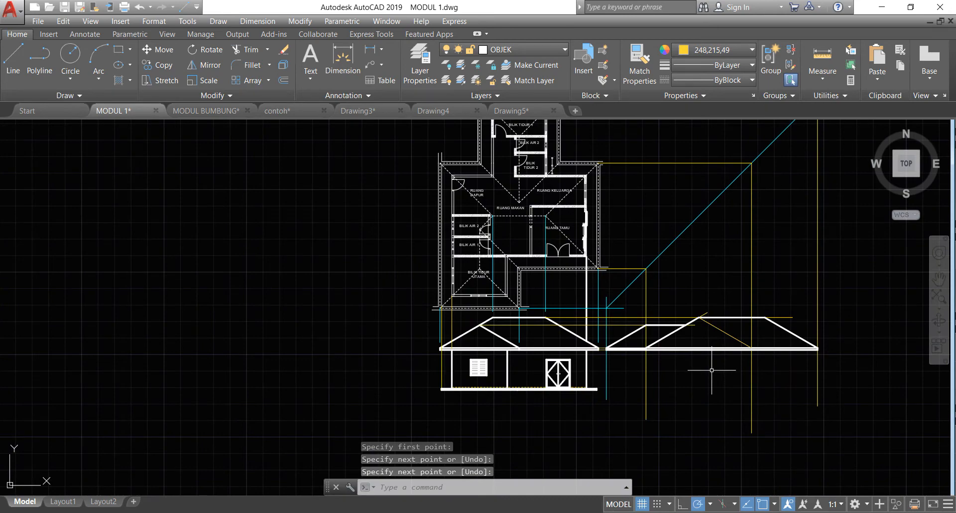
- Project the rear wing's ridge end, between BILIK TIDUR 1 and BILIK AIR 2 in the plan, horizontally to the cyan diagonal
{"action": "scroll", "coordinate": [765, 322], "scroll_direction": "up", "scroll_amount": 2}
{"action": "scroll", "coordinate": [766, 330], "scroll_direction": "down", "scroll_amount": 4}
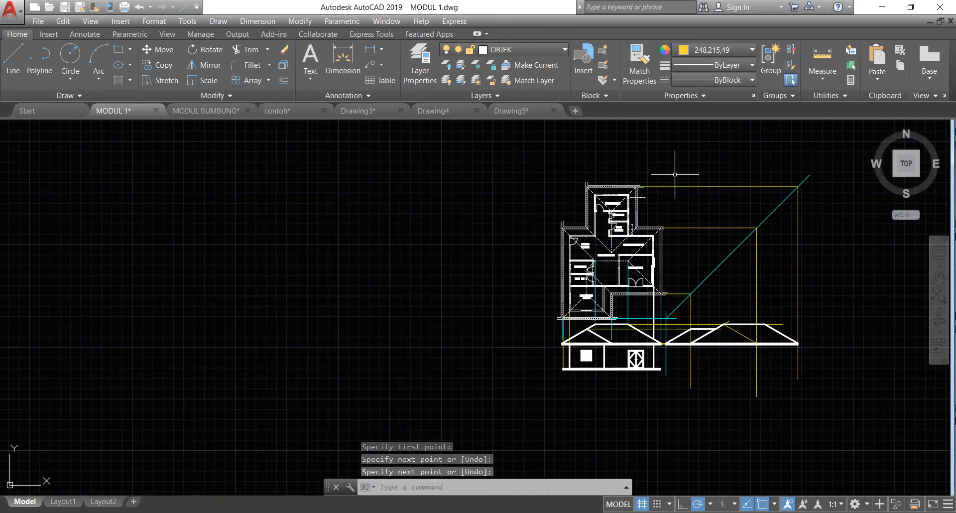
{"action": "scroll", "coordinate": [634, 197], "scroll_direction": "up", "scroll_amount": 5}
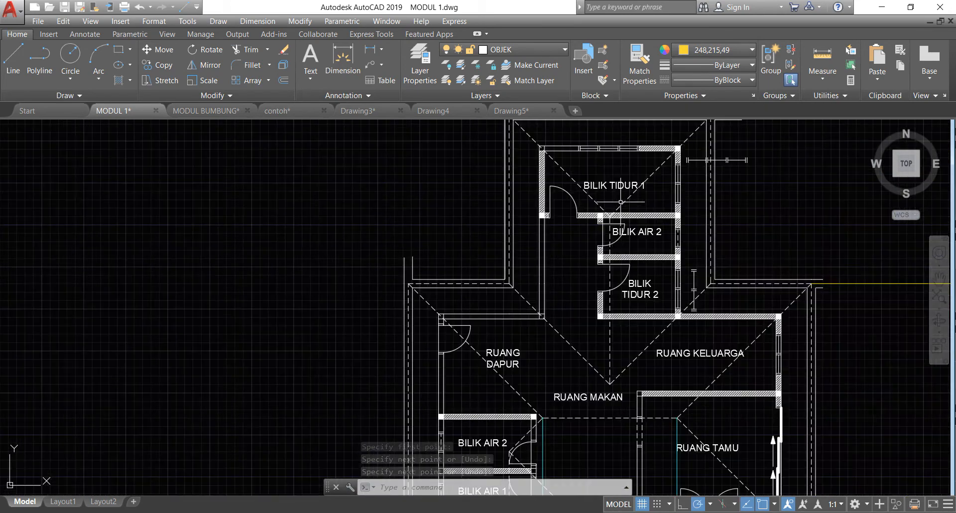
{"action": "key", "text": "Return"}
{"action": "scroll", "coordinate": [614, 215], "scroll_direction": "up", "scroll_amount": 3}
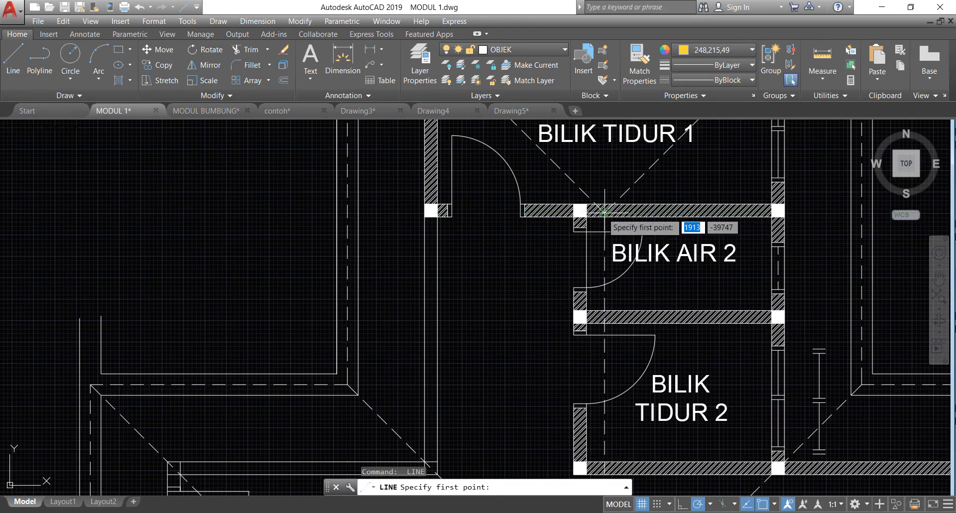
{"action": "left_click", "coordinate": [604, 212]}
{"action": "scroll", "coordinate": [604, 211], "scroll_direction": "down", "scroll_amount": 8}
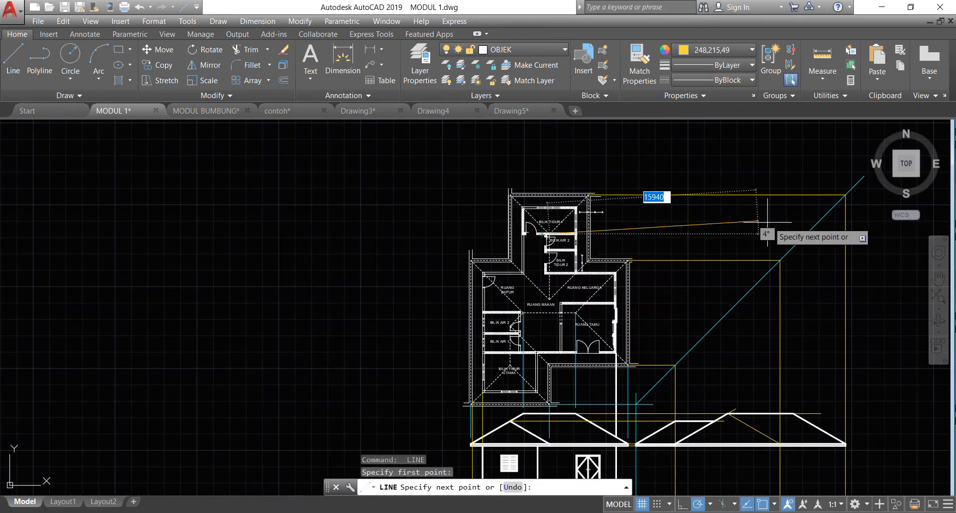
{"action": "left_click", "coordinate": [806, 235]}
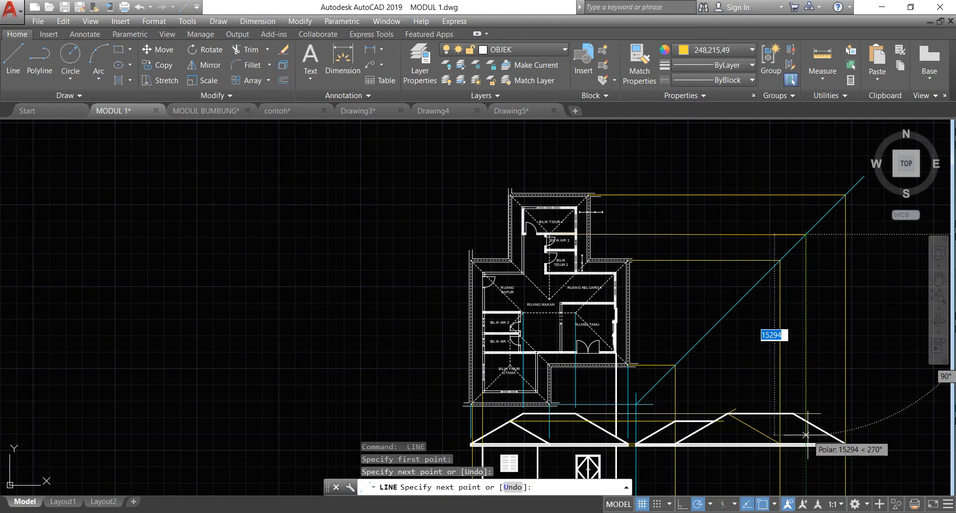
- Project that ridge point vertically down to the rear roof slope, and extend it horizontally back to the 150-degree construction line
{"action": "scroll", "coordinate": [806, 435], "scroll_direction": "up", "scroll_amount": 2}
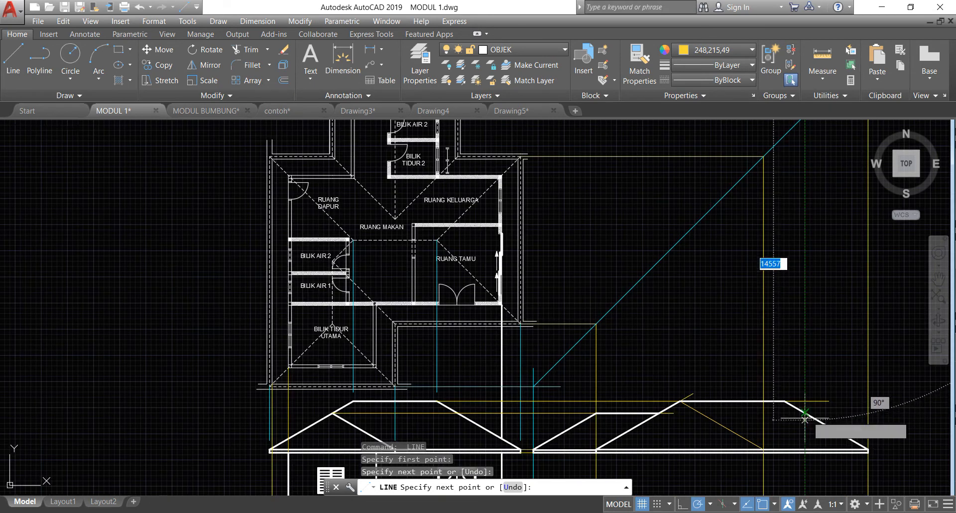
{"action": "scroll", "coordinate": [805, 419], "scroll_direction": "up", "scroll_amount": 2}
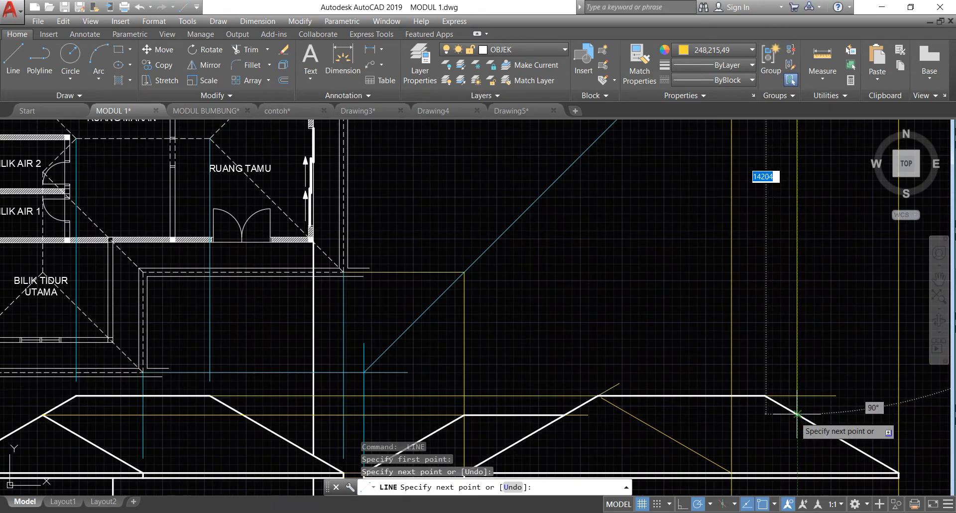
{"action": "left_click", "coordinate": [797, 413]}
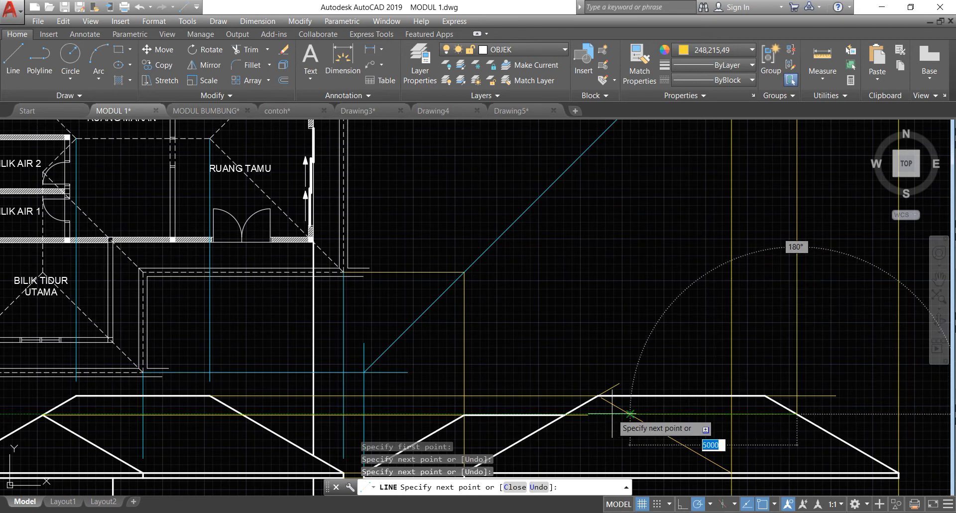
{"action": "left_click", "coordinate": [630, 414]}
{"action": "key", "text": "Return"}
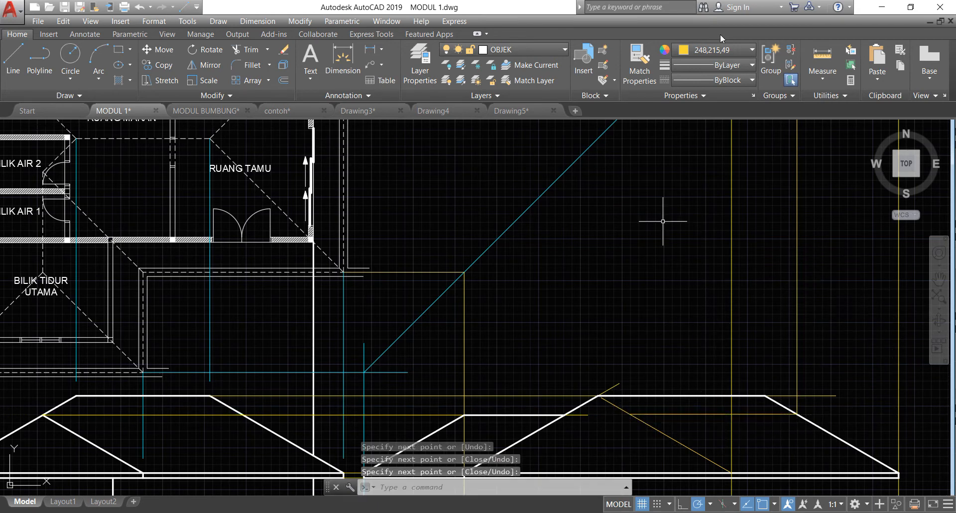
- Set the current lineweight to 0.30 mm
{"action": "left_click", "coordinate": [728, 68]}
{"action": "scroll", "coordinate": [736, 212], "scroll_direction": "down", "scroll_amount": 2}
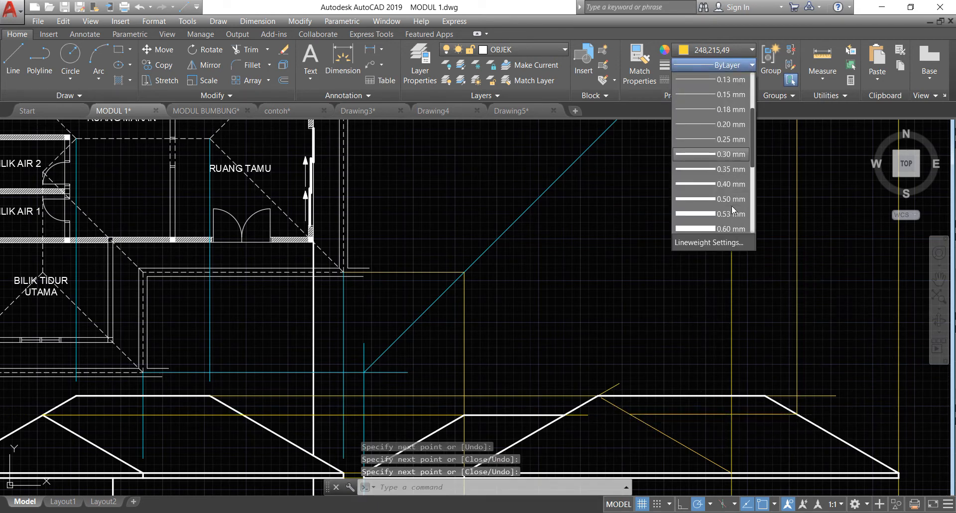
{"action": "left_click", "coordinate": [730, 158]}
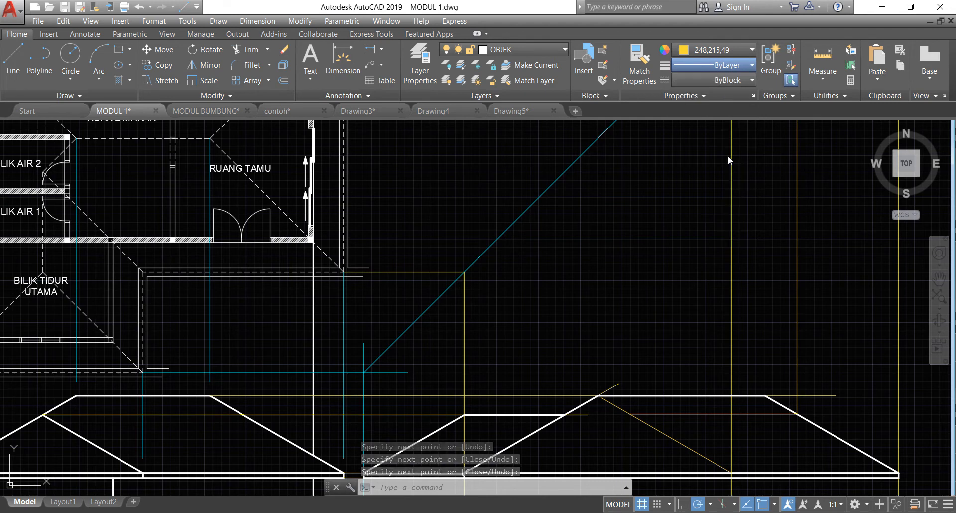
- Outline the rear wing's ridge with a ByLayer-coloured, 0.30 mm line from the 150-degree construction line to the rear roof slope
{"action": "left_click", "coordinate": [722, 49]}
{"action": "left_click", "coordinate": [713, 67]}
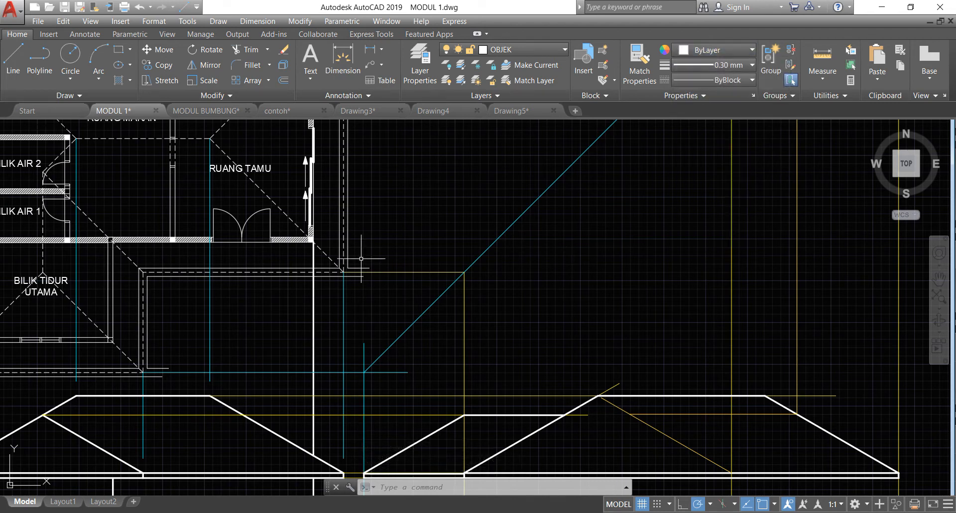
{"action": "left_click", "coordinate": [11, 61]}
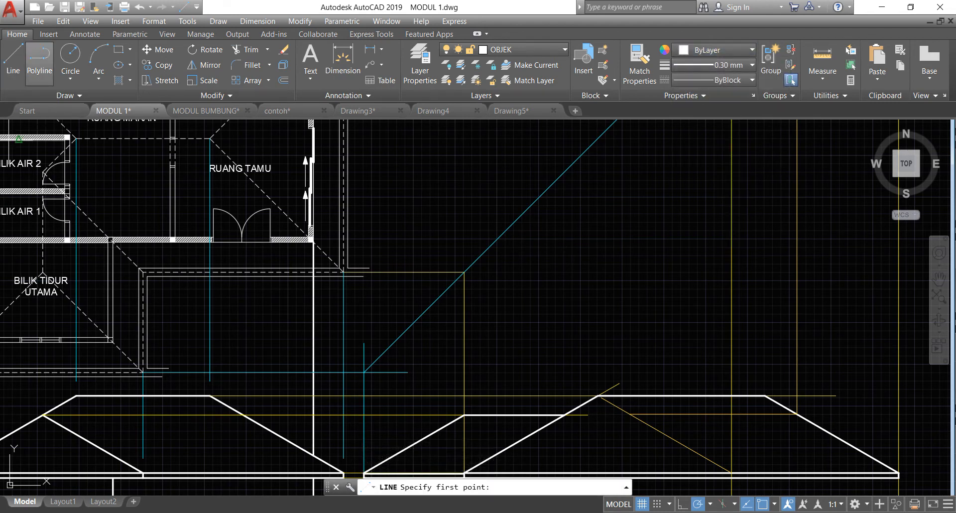
{"action": "left_click", "coordinate": [630, 414]}
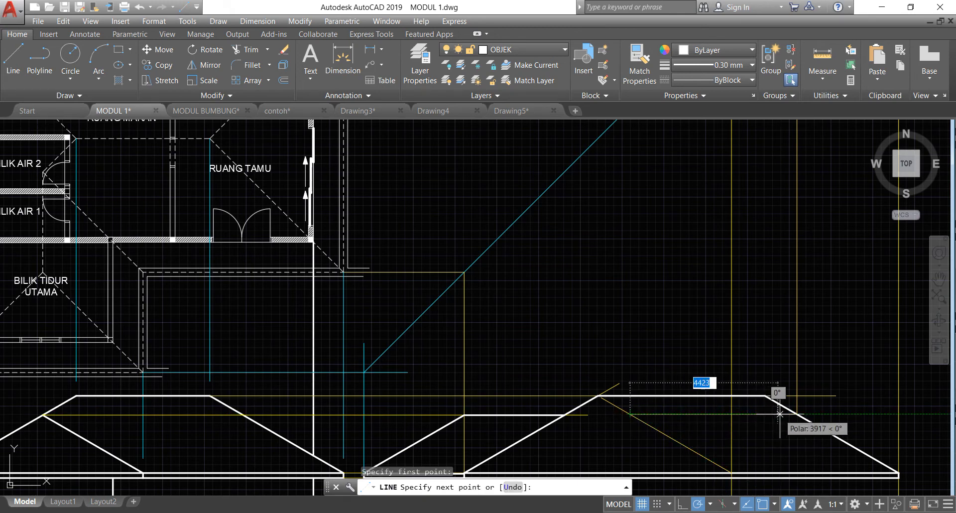
{"action": "left_click", "coordinate": [795, 414]}
{"action": "key", "text": "Return"}
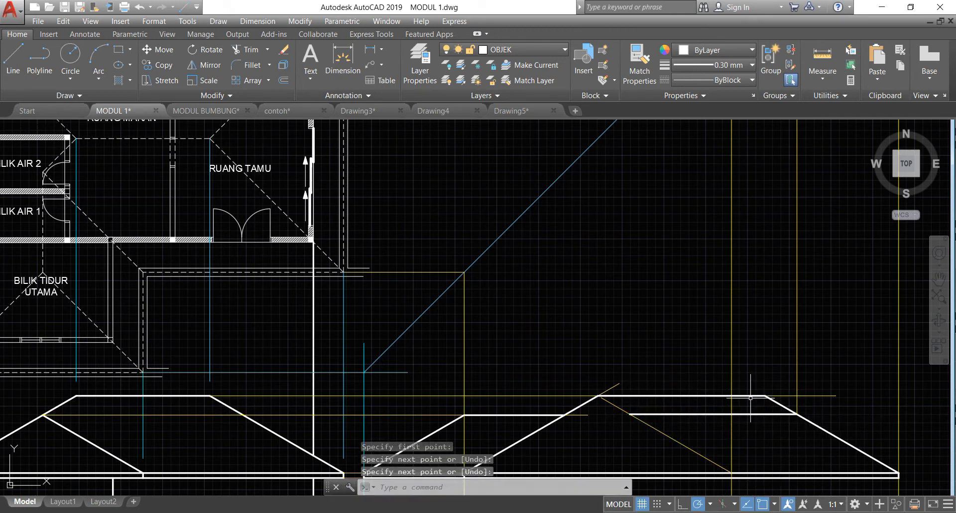
- Shorten the thick rear roof slope line by moving its upper end down to the rear wing ridge's end
{"action": "left_click", "coordinate": [778, 402]}
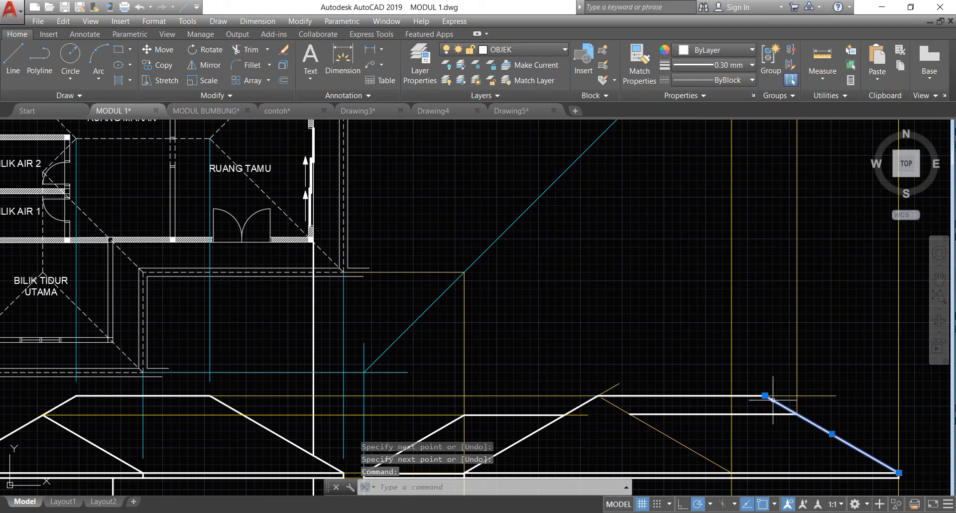
{"action": "left_click", "coordinate": [765, 395]}
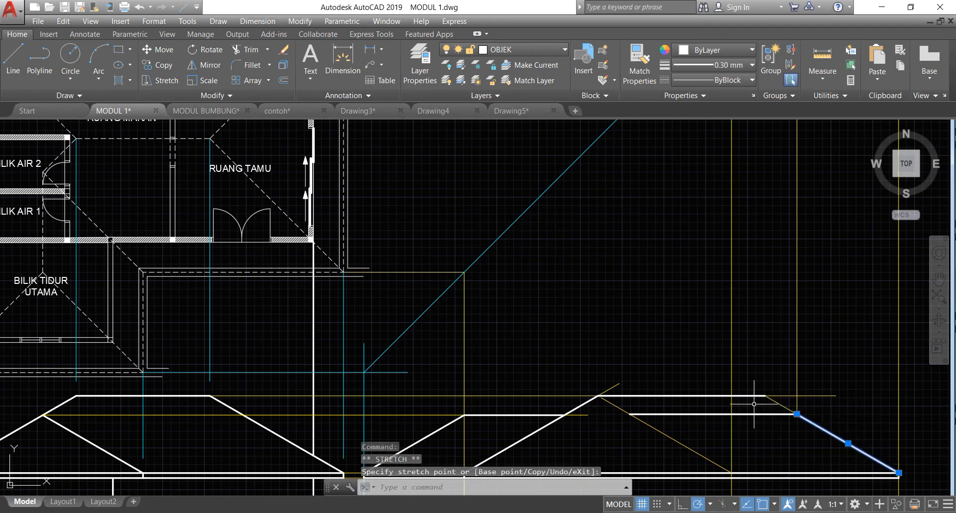
{"action": "left_click", "coordinate": [797, 414]}
- Outline the slope from the rear wing ridge's front end up to the main roof peak, and delete the thick main ridge line
{"action": "key", "text": "Return"}
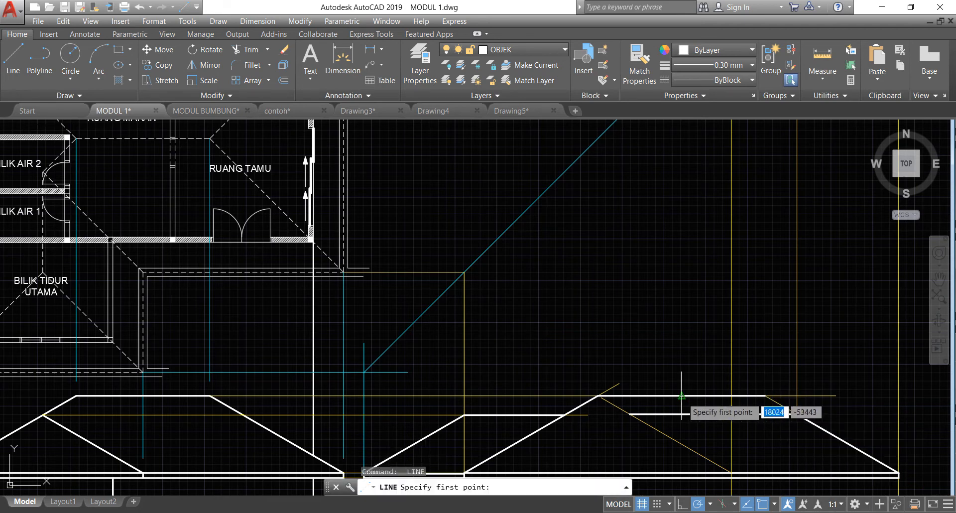
{"action": "left_click", "coordinate": [630, 414]}
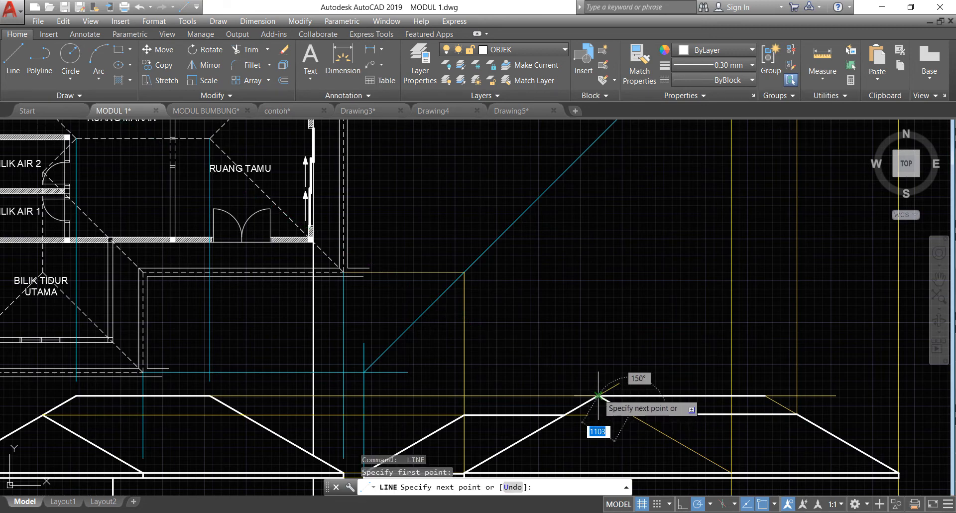
{"action": "left_click", "coordinate": [599, 396]}
{"action": "key", "text": "Return"}
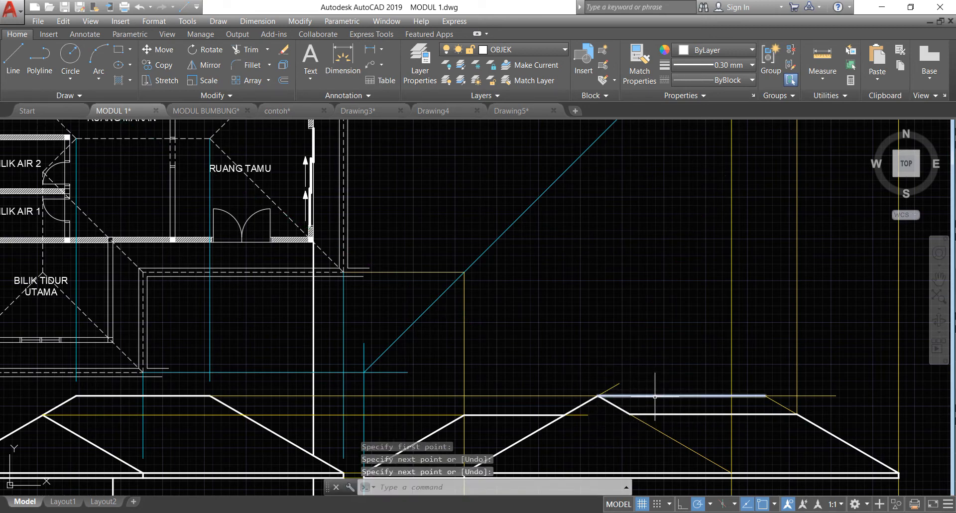
{"action": "left_click", "coordinate": [655, 396]}
{"action": "key", "text": "Delete"}
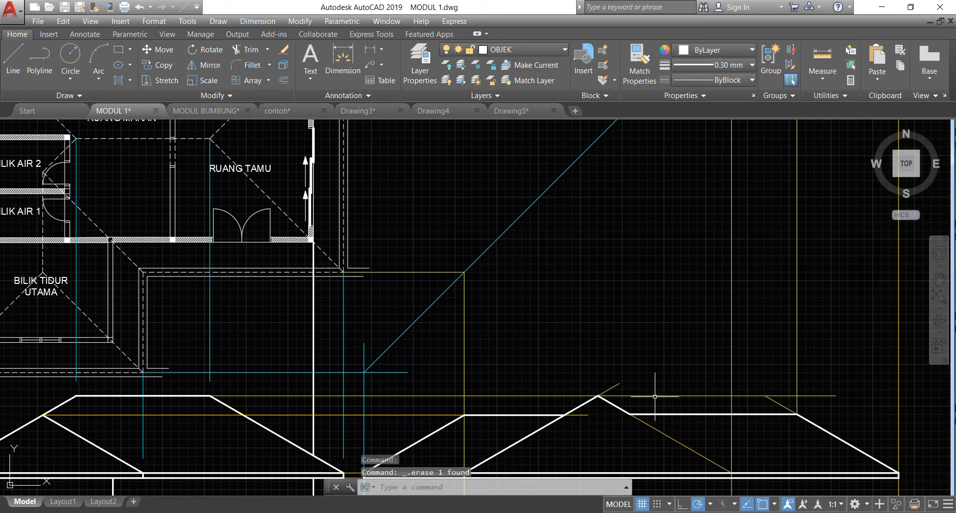
- Outline the slope from the rear wing ridge's front end down to the fascia, and continue it vertically across the fascia depth
{"action": "scroll", "coordinate": [710, 413], "scroll_direction": "down", "scroll_amount": 5}
{"action": "scroll", "coordinate": [709, 417], "scroll_direction": "up", "scroll_amount": 5}
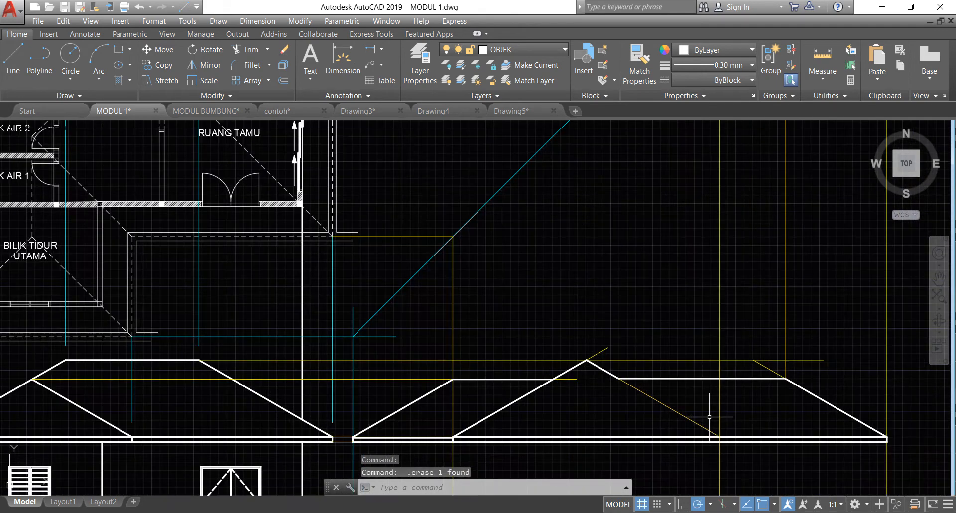
{"action": "key", "text": "Return"}
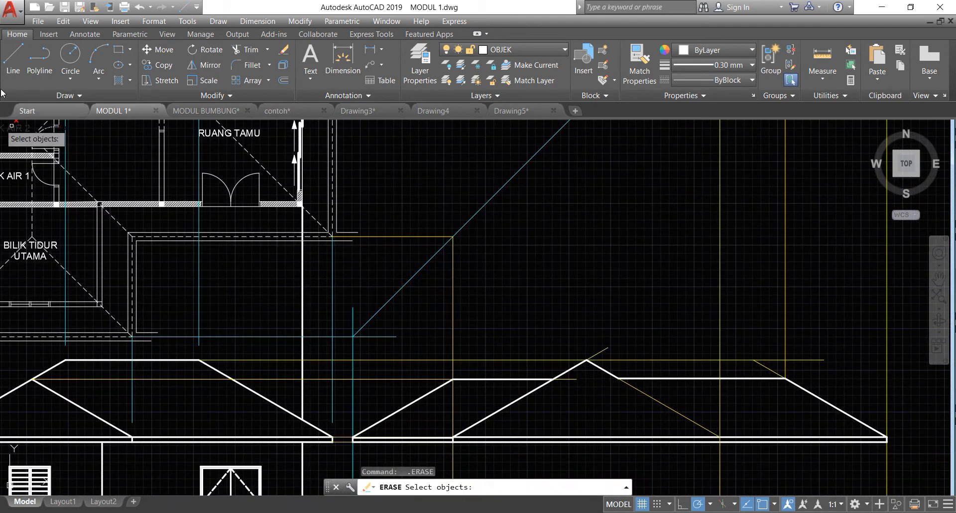
{"action": "left_click", "coordinate": [17, 70]}
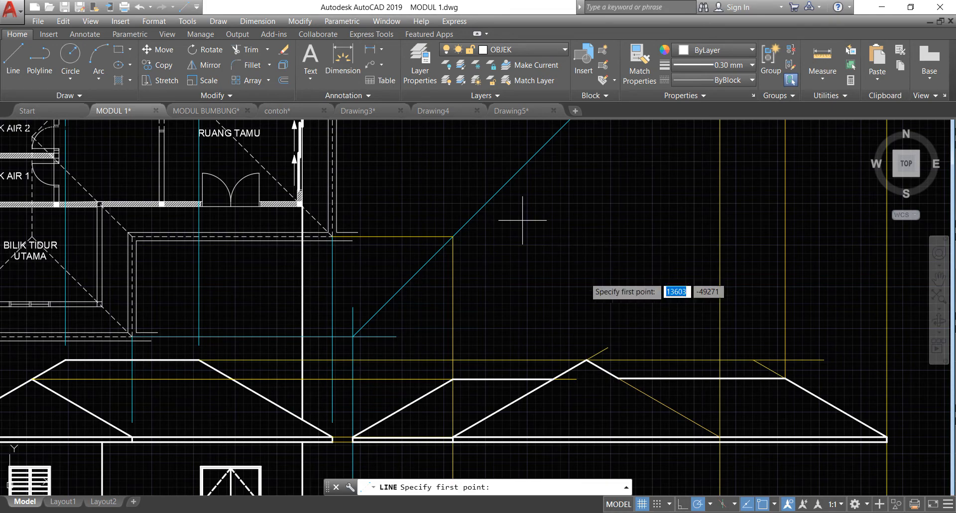
{"action": "left_click", "coordinate": [618, 378]}
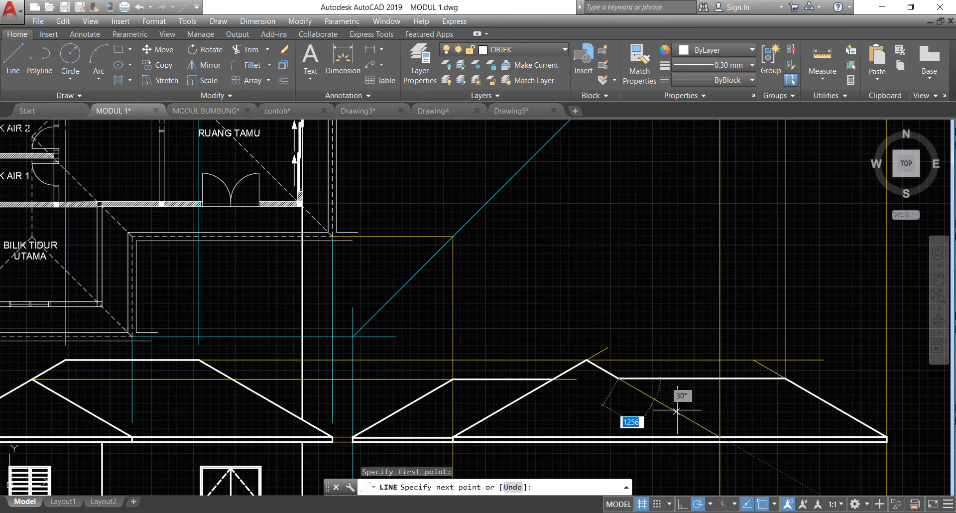
{"action": "left_click", "coordinate": [720, 437]}
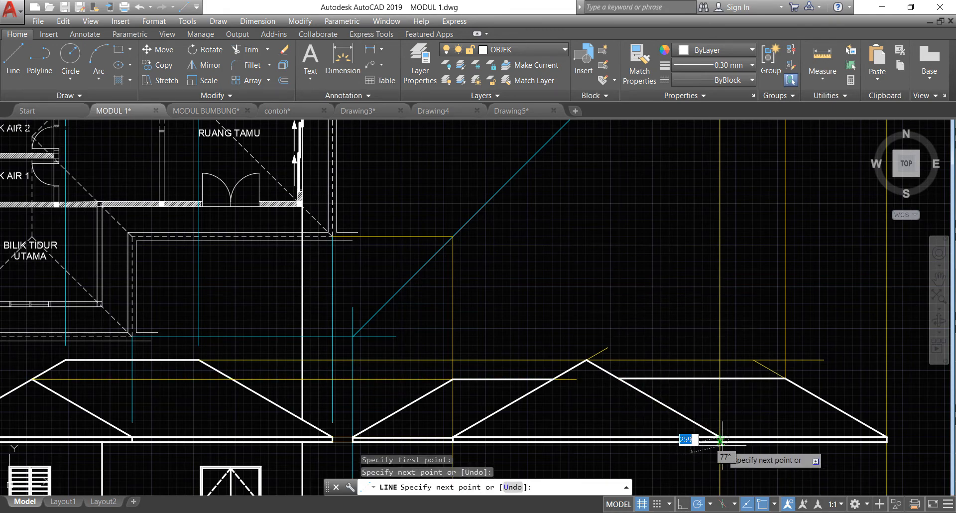
{"action": "left_click", "coordinate": [720, 440]}
{"action": "key", "text": "Return"}
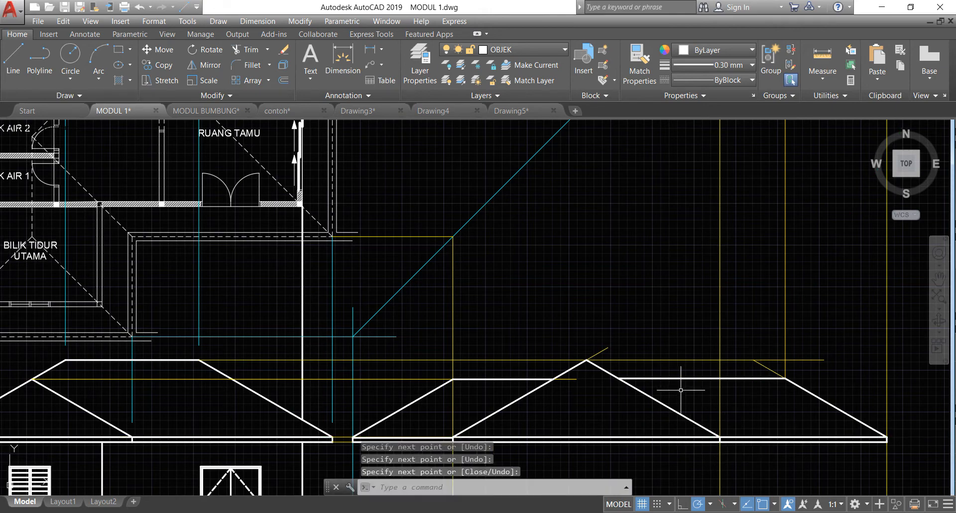
- Project RUANG KELUARGA's outer wall corner horizontally to the cyan diagonal, and vertically down to the side elevation's upper ground line
{"action": "scroll", "coordinate": [681, 390], "scroll_direction": "down", "scroll_amount": 4}
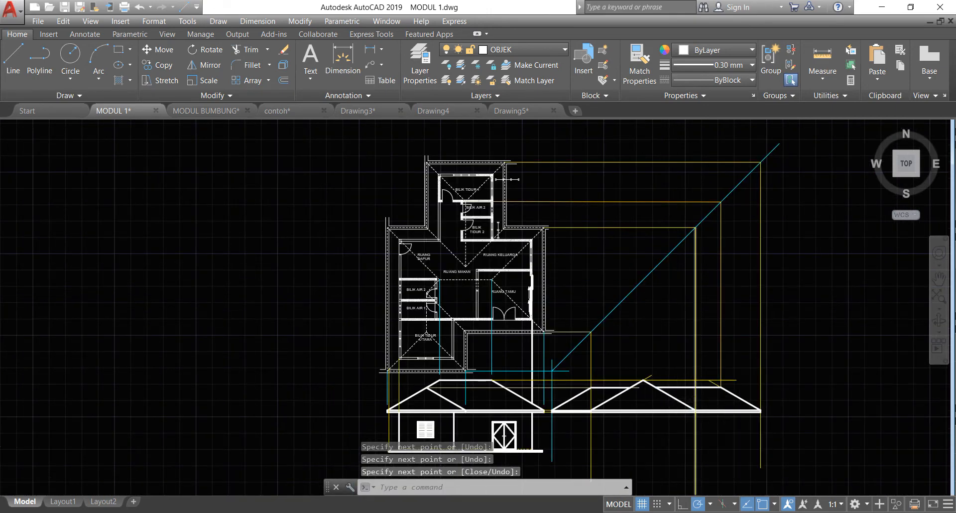
{"action": "scroll", "coordinate": [704, 392], "scroll_direction": "up", "scroll_amount": 2}
{"action": "scroll", "coordinate": [704, 392], "scroll_direction": "down", "scroll_amount": 2}
{"action": "scroll", "coordinate": [657, 457], "scroll_direction": "up", "scroll_amount": 2}
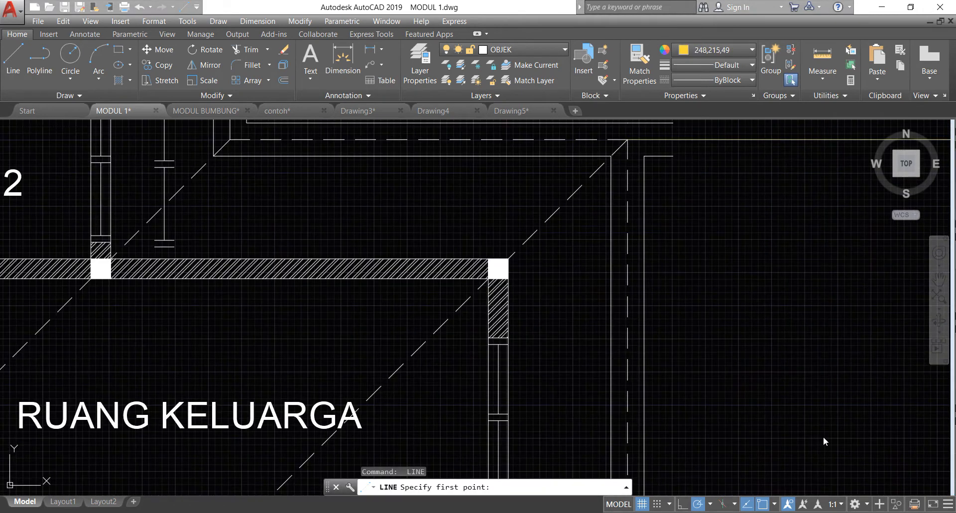
{"action": "left_click", "coordinate": [506, 257]}
{"action": "scroll", "coordinate": [500, 264], "scroll_direction": "down", "scroll_amount": 5}
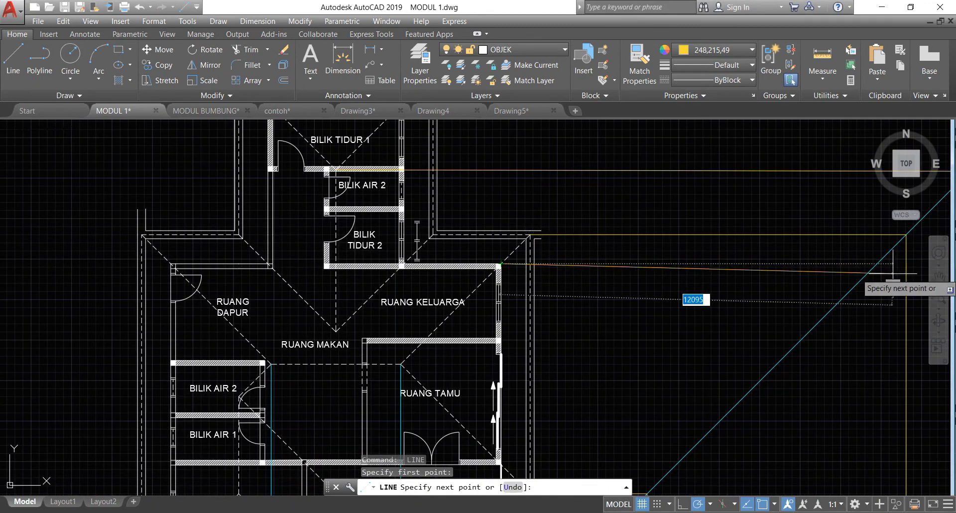
{"action": "left_click", "coordinate": [878, 263]}
{"action": "scroll", "coordinate": [877, 263], "scroll_direction": "down", "scroll_amount": 5}
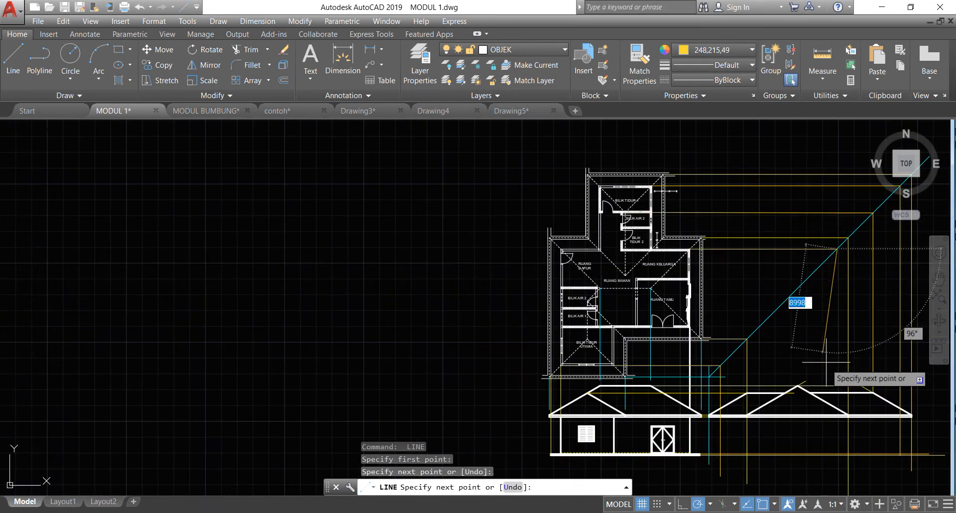
{"action": "scroll", "coordinate": [877, 379], "scroll_direction": "up", "scroll_amount": 5}
{"action": "scroll", "coordinate": [807, 454], "scroll_direction": "down", "scroll_amount": 3}
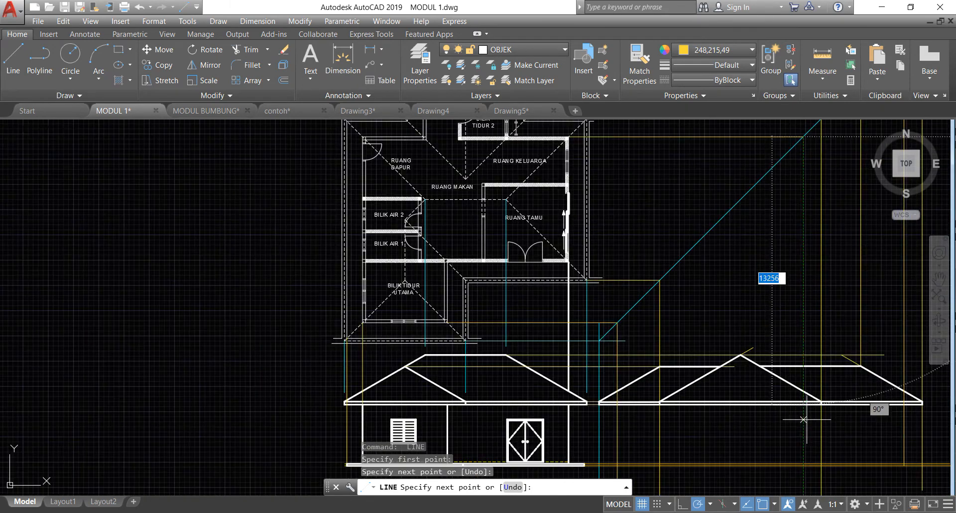
{"action": "scroll", "coordinate": [792, 463], "scroll_direction": "up", "scroll_amount": 5}
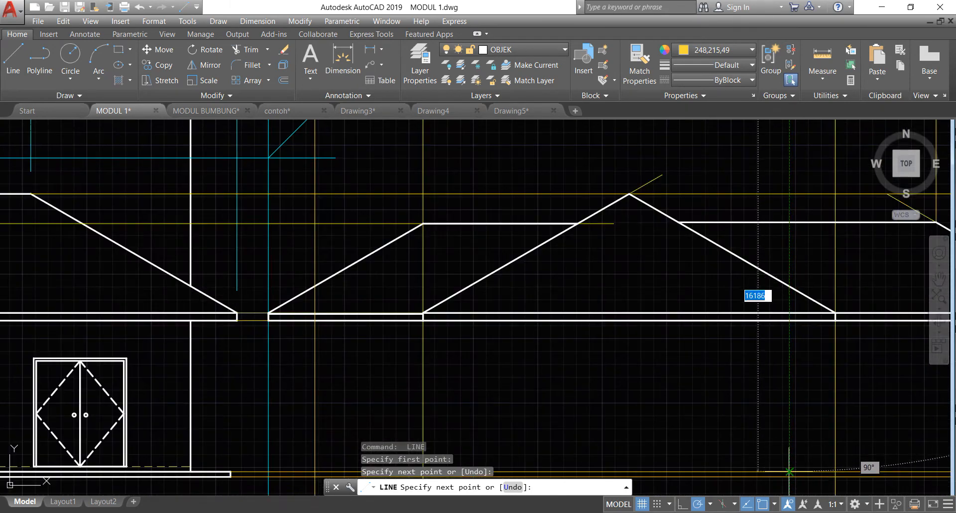
{"action": "left_click", "coordinate": [789, 472]}
{"action": "key", "text": "Return"}
- Project RUANG TAMU's outer front wall corner horizontally to the cyan diagonal, and vertically down to the upper ground line
{"action": "scroll", "coordinate": [750, 436], "scroll_direction": "down", "scroll_amount": 4}
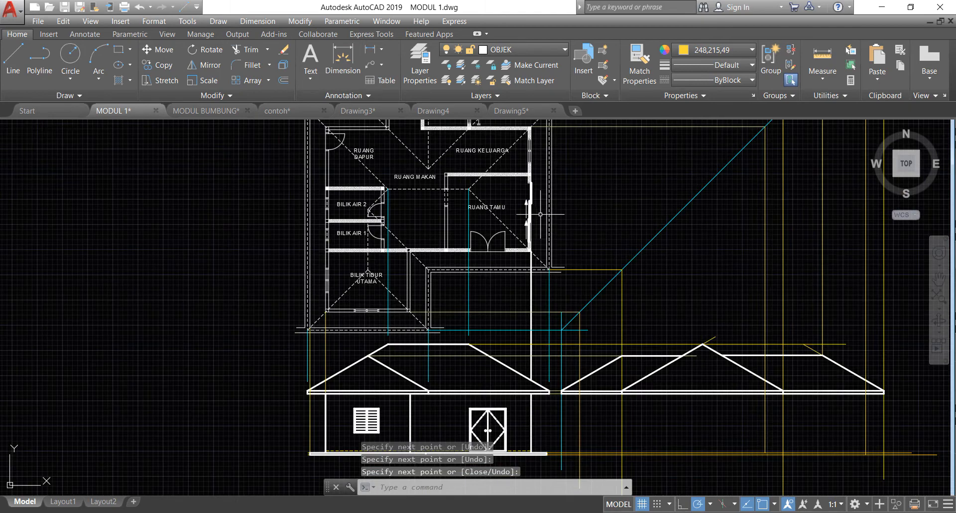
{"action": "scroll", "coordinate": [540, 214], "scroll_direction": "up", "scroll_amount": 5}
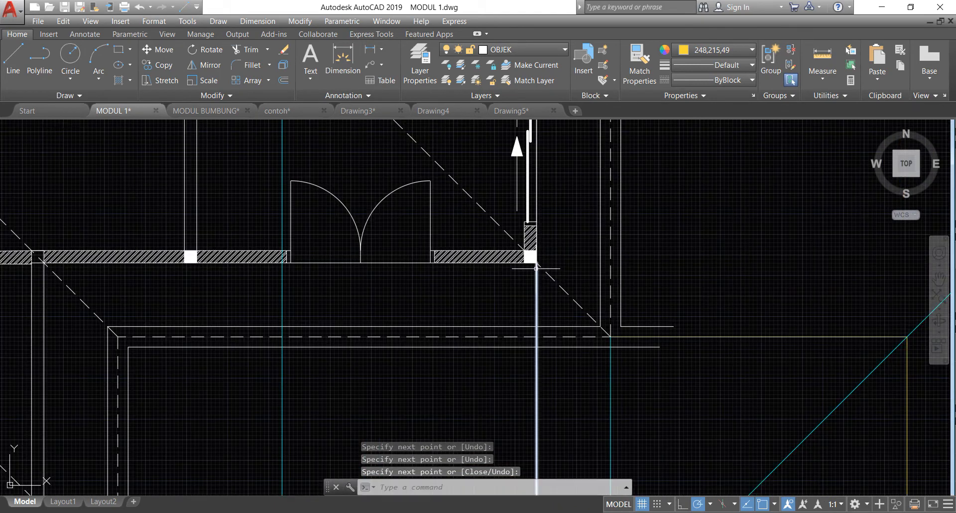
{"action": "key", "text": "Return"}
{"action": "left_click", "coordinate": [536, 268]}
{"action": "scroll", "coordinate": [536, 268], "scroll_direction": "down", "scroll_amount": 4}
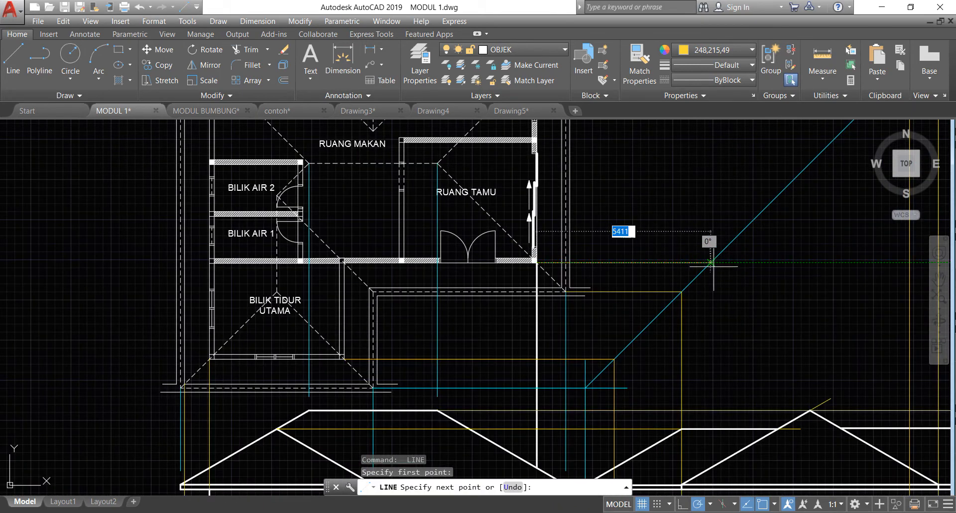
{"action": "scroll", "coordinate": [710, 263], "scroll_direction": "down", "scroll_amount": 4}
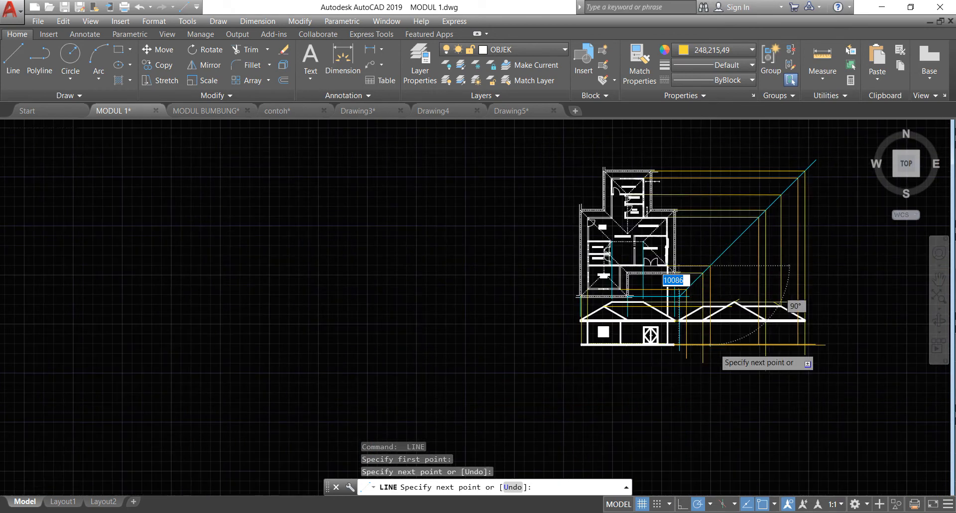
{"action": "scroll", "coordinate": [715, 351], "scroll_direction": "up", "scroll_amount": 5}
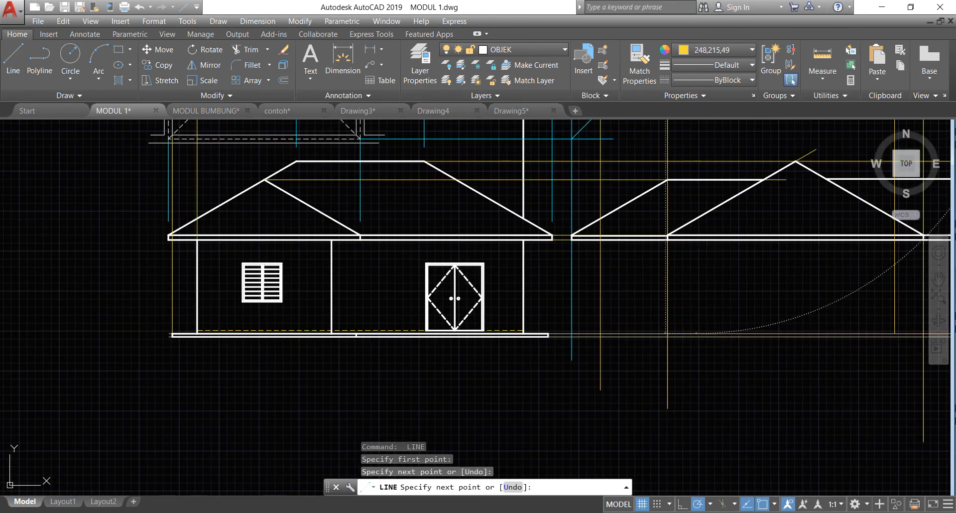
{"action": "left_click", "coordinate": [697, 333]}
{"action": "key", "text": "Return"}
- Outline the side elevation's frontmost wall edge with a ByLayer-coloured, 0.30 mm line from the upper ground line to the fascia's underside
{"action": "left_click", "coordinate": [727, 48]}
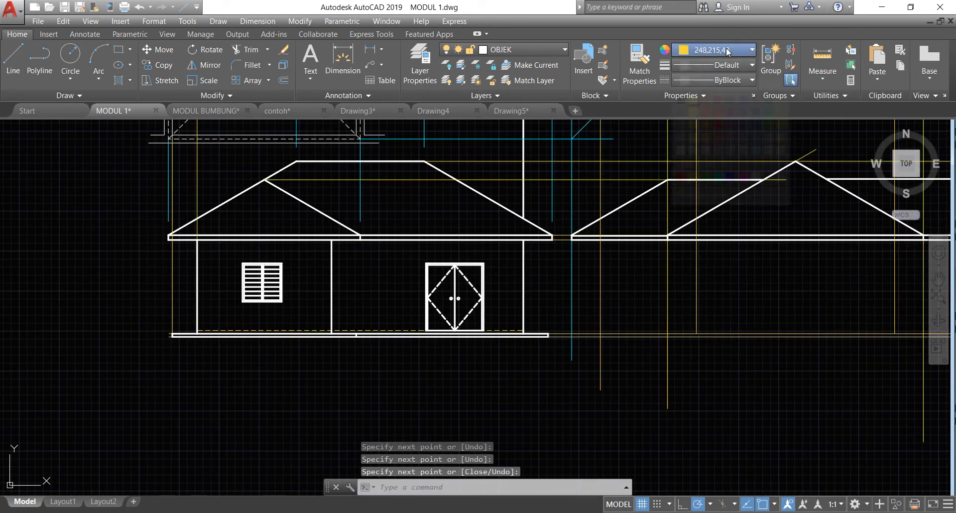
{"action": "left_click", "coordinate": [720, 67]}
{"action": "left_click", "coordinate": [718, 67]}
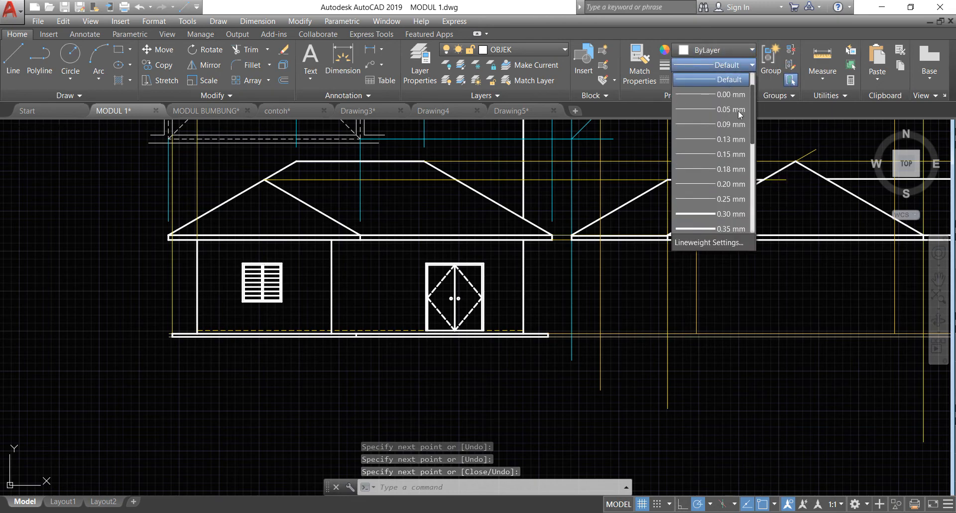
{"action": "left_click", "coordinate": [732, 190]}
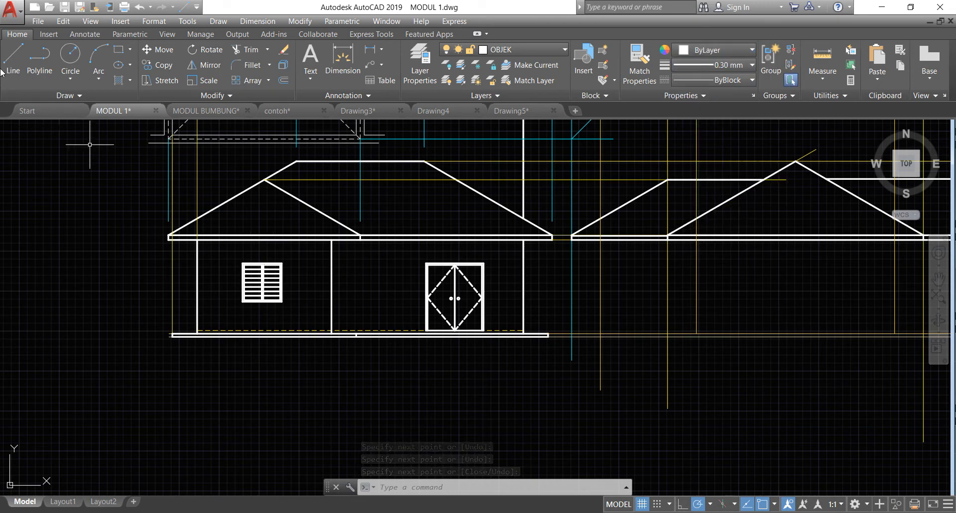
{"action": "left_click", "coordinate": [13, 56]}
{"action": "scroll", "coordinate": [640, 302], "scroll_direction": "up", "scroll_amount": 2}
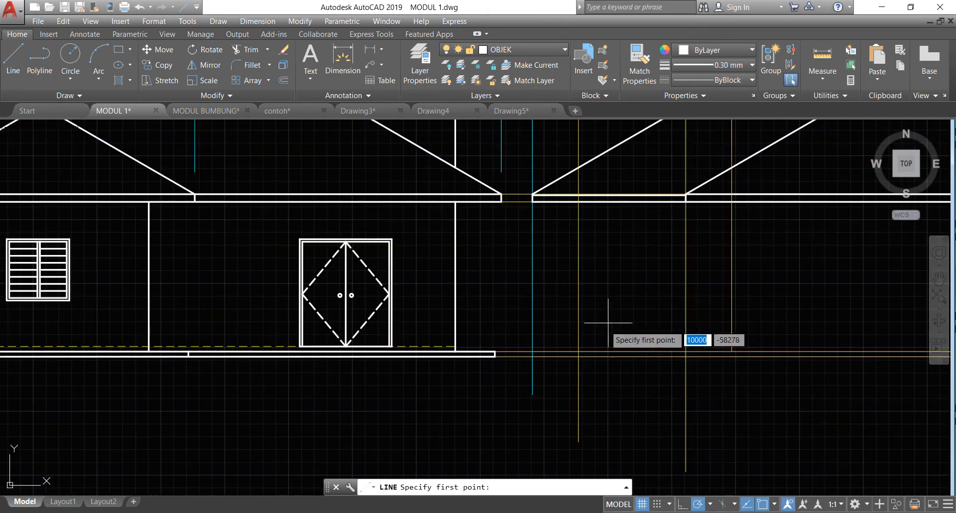
{"action": "left_click", "coordinate": [578, 352]}
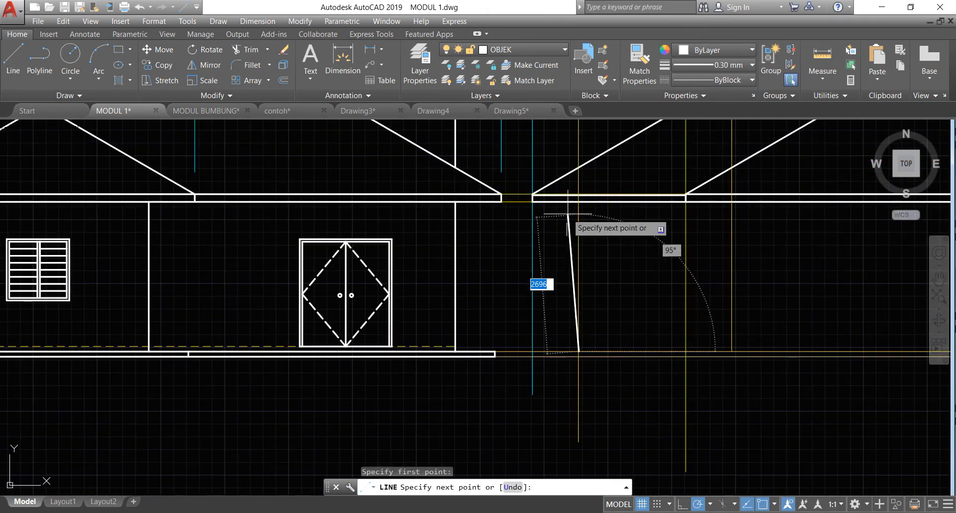
{"action": "left_click", "coordinate": [579, 201]}
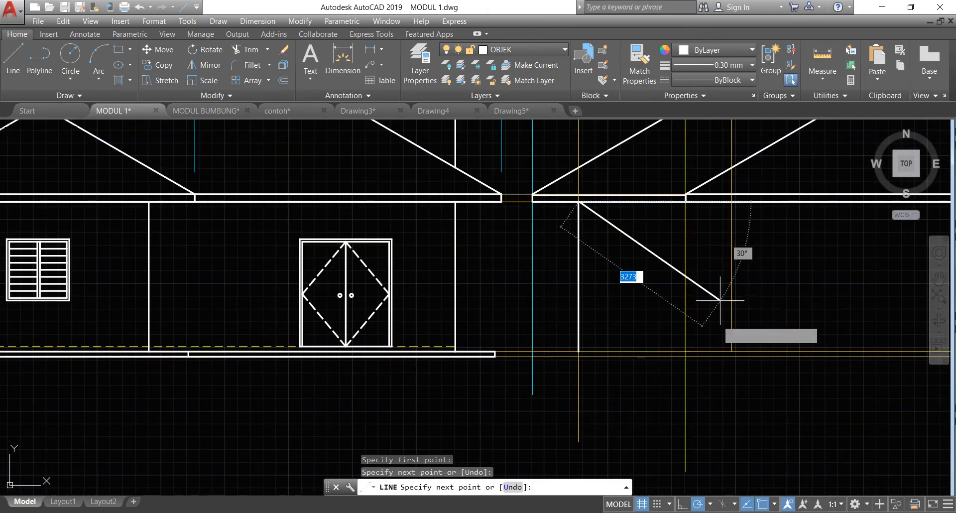
{"action": "key", "text": "Return"}
- Outline the wall edge projected from RUANG TAMU's corner, from the upper ground line up to the fascia's underside
{"action": "key", "text": "Return"}
{"action": "left_click", "coordinate": [732, 353]}
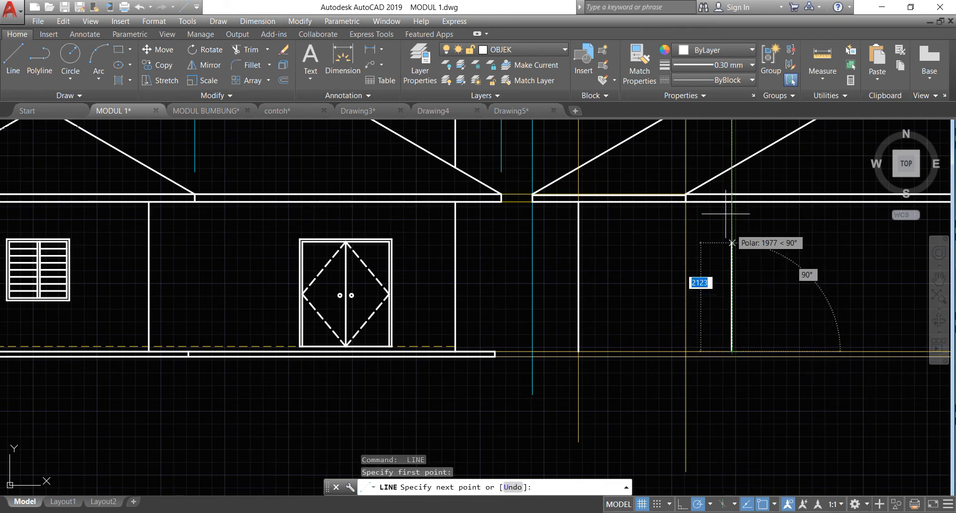
{"action": "left_click", "coordinate": [732, 202]}
{"action": "scroll", "coordinate": [618, 293], "scroll_direction": "down", "scroll_amount": 6}
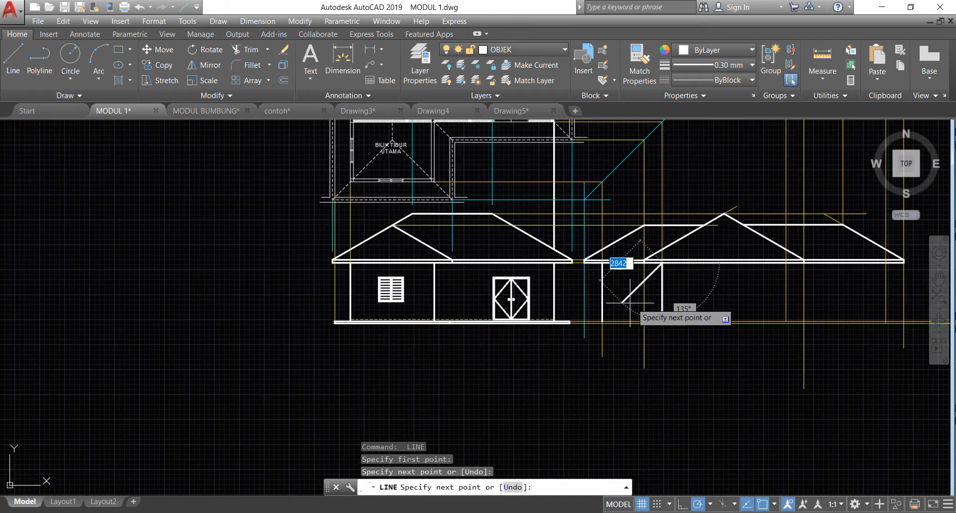
- Outline the side elevation's third wall edge from the front, running from the upper ground line up to the fascia's underside
{"action": "key", "text": "Return"}
{"action": "scroll", "coordinate": [850, 306], "scroll_direction": "up", "scroll_amount": 6}
{"action": "key", "text": "Return"}
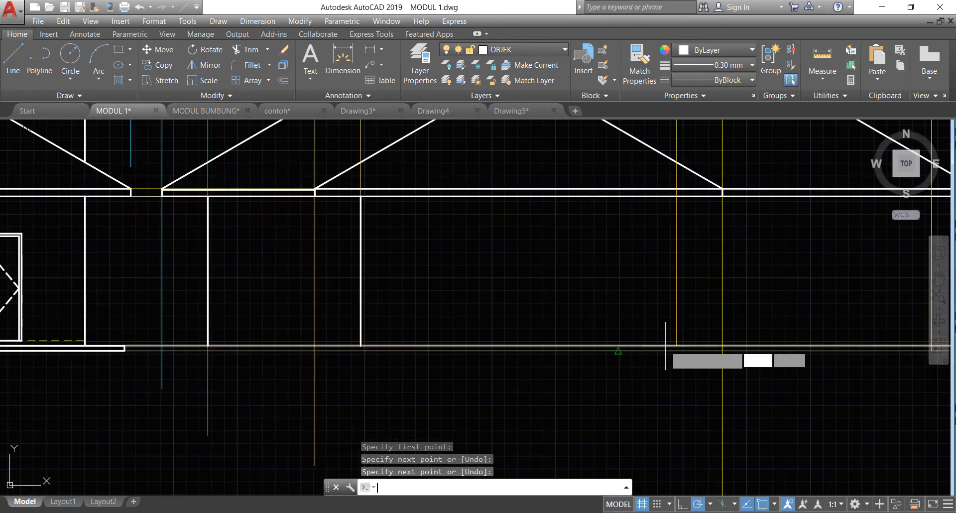
{"action": "left_click", "coordinate": [677, 344]}
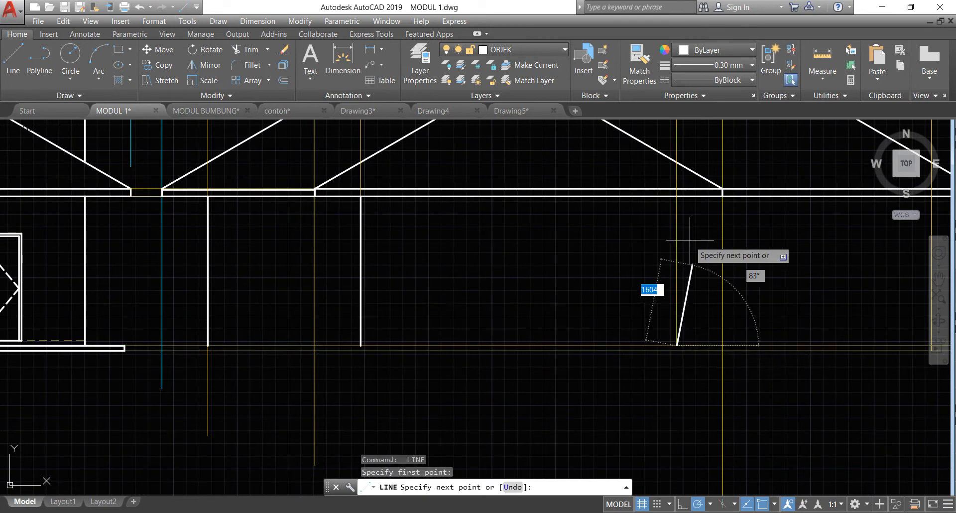
{"action": "left_click", "coordinate": [678, 196]}
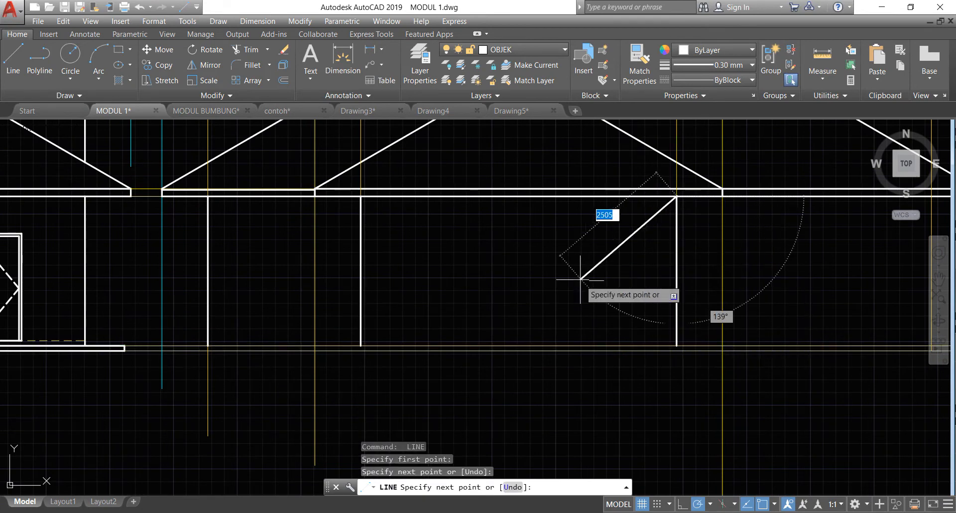
{"action": "scroll", "coordinate": [573, 264], "scroll_direction": "down", "scroll_amount": 5}
{"action": "key", "text": "Return"}
- Outline the side elevation's rearmost wall edge from the upper ground line up to the fascia's underside
{"action": "scroll", "coordinate": [781, 295], "scroll_direction": "up", "scroll_amount": 3}
{"action": "scroll", "coordinate": [717, 324], "scroll_direction": "up", "scroll_amount": 4}
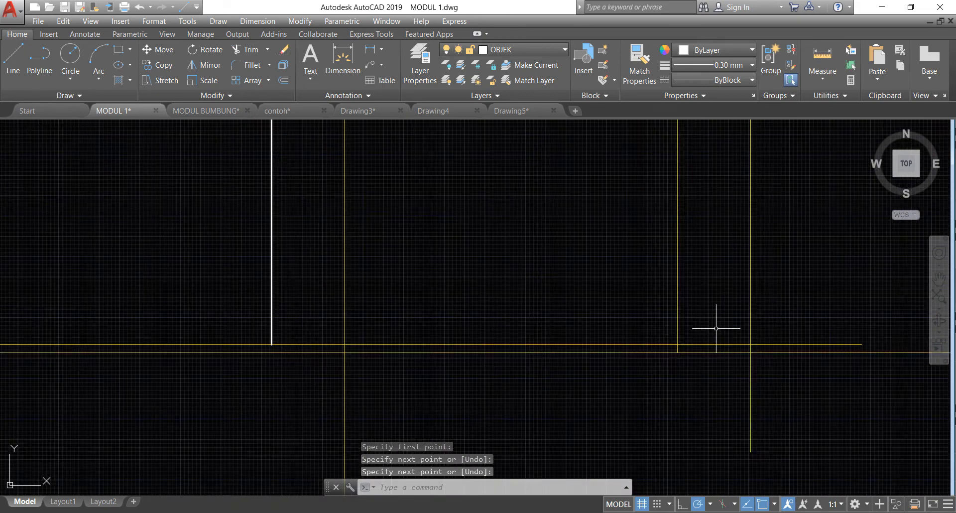
{"action": "type", "text": "l"}
{"action": "key", "text": "Return"}
{"action": "left_click", "coordinate": [676, 344]}
{"action": "scroll", "coordinate": [676, 344], "scroll_direction": "down", "scroll_amount": 2}
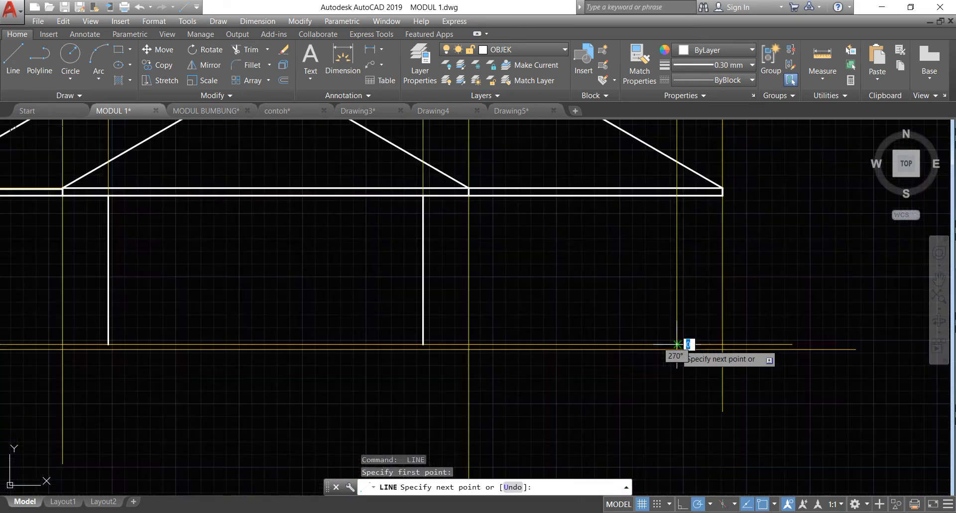
{"action": "left_click", "coordinate": [677, 195]}
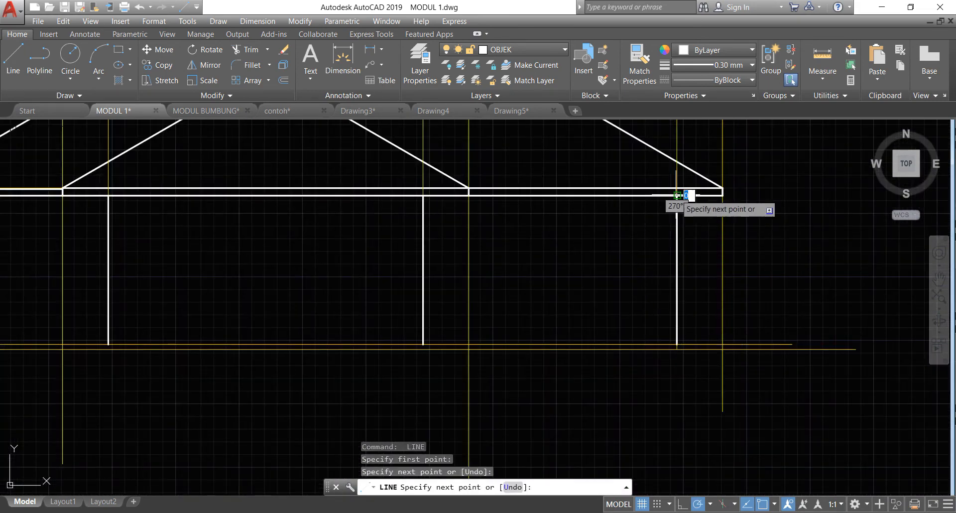
{"action": "key", "text": "Return"}
{"action": "scroll", "coordinate": [716, 289], "scroll_direction": "down", "scroll_amount": 3}
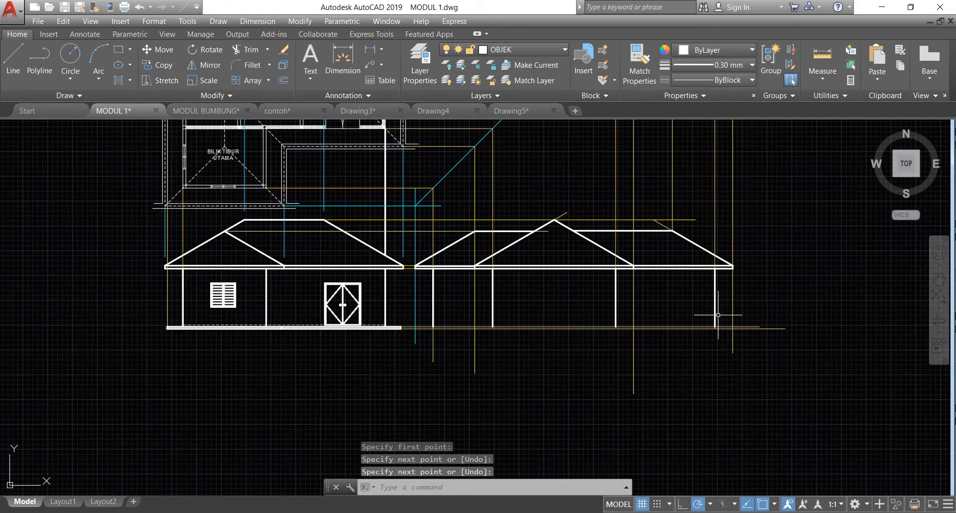
- Offset the side elevation's front fascia end outward by 125, the spacing picked between the eaves corner and dashed roof edge in plan
{"action": "scroll", "coordinate": [285, 182], "scroll_direction": "up", "scroll_amount": 2}
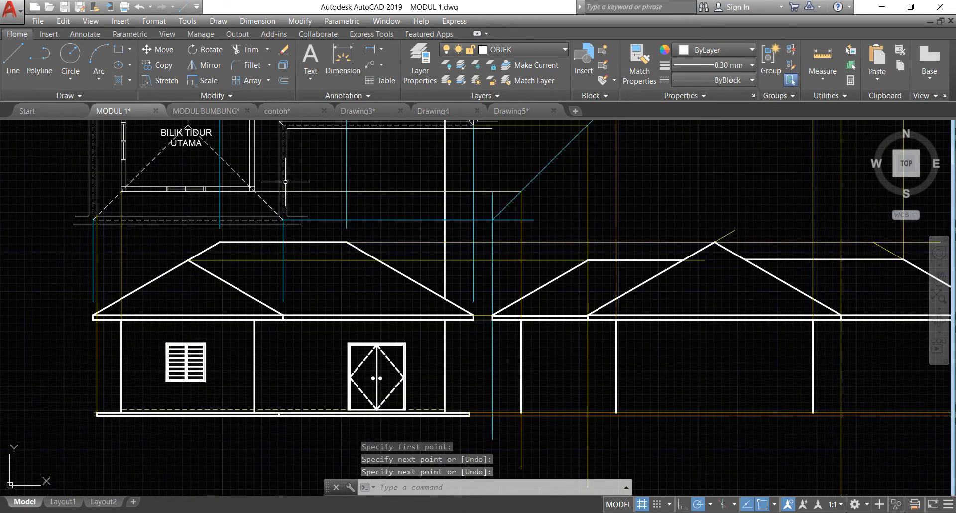
{"action": "scroll", "coordinate": [285, 182], "scroll_direction": "up", "scroll_amount": 4}
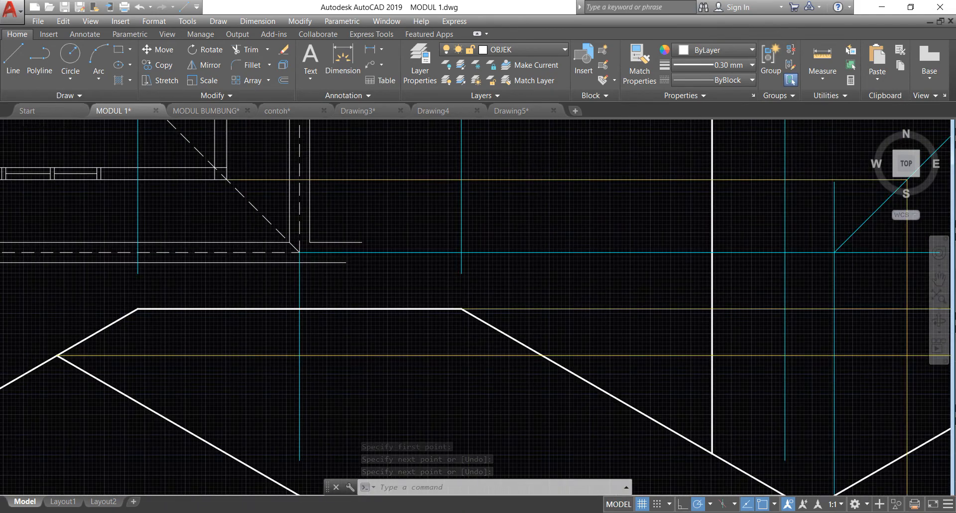
{"action": "scroll", "coordinate": [255, 229], "scroll_direction": "up", "scroll_amount": 2}
{"action": "scroll", "coordinate": [251, 241], "scroll_direction": "up", "scroll_amount": 2}
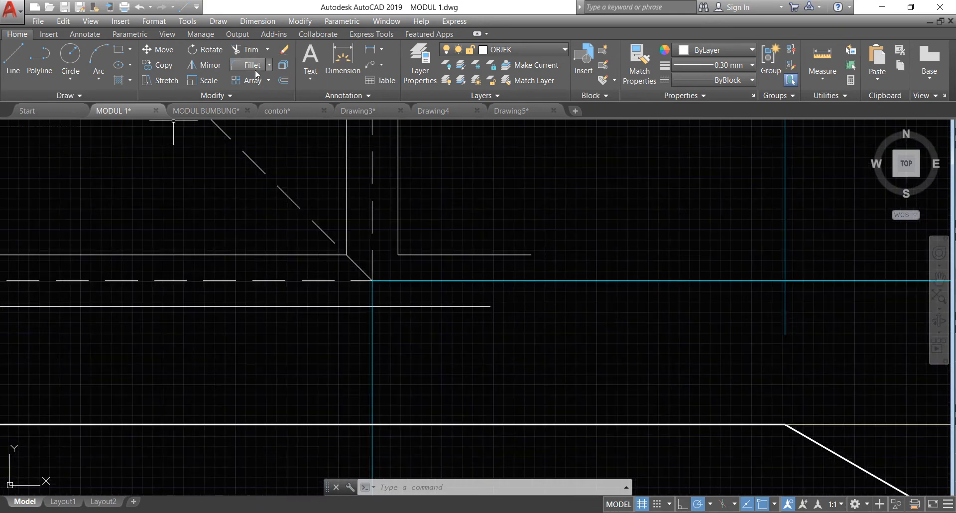
{"action": "left_click", "coordinate": [282, 80]}
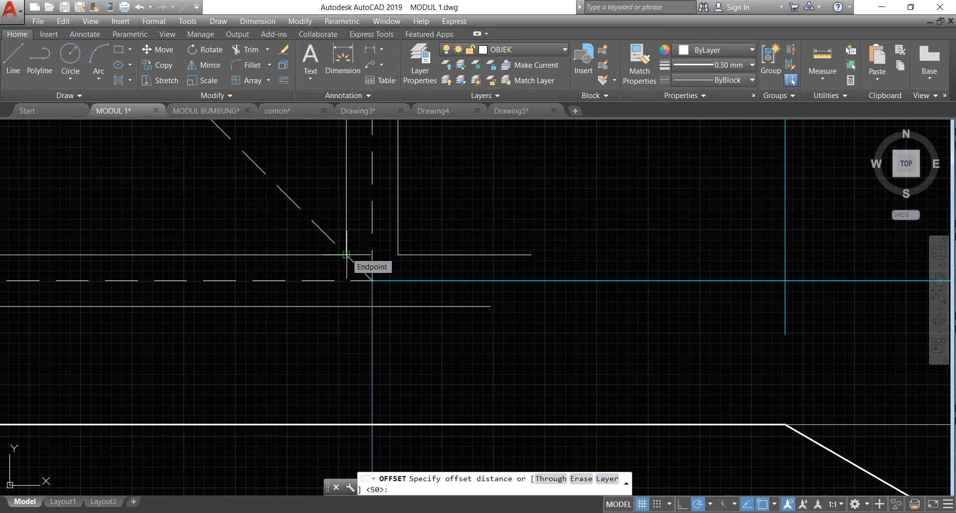
{"action": "left_click", "coordinate": [346, 255]}
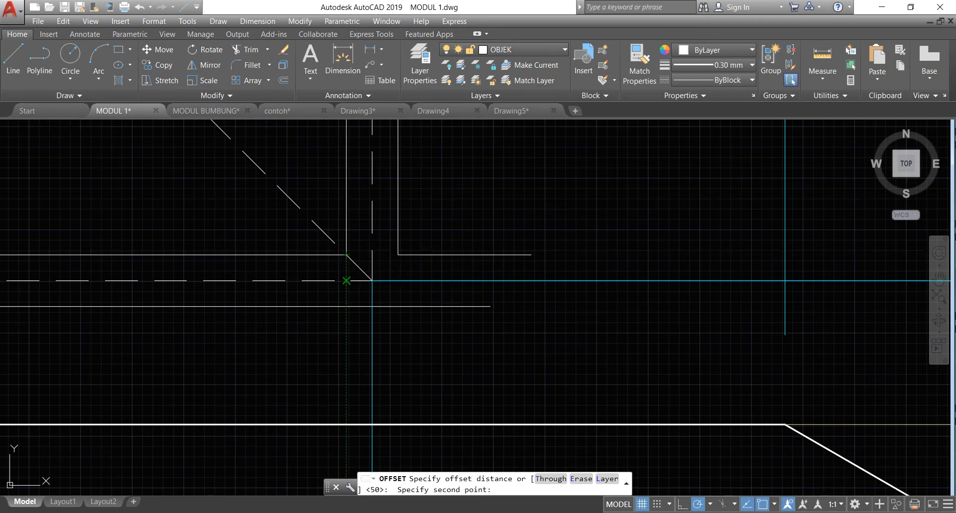
{"action": "left_click", "coordinate": [347, 280]}
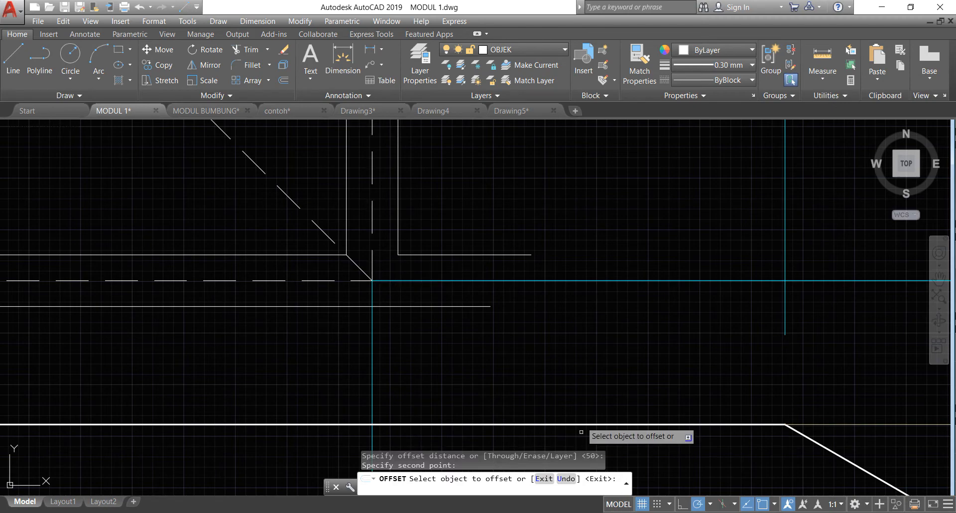
{"action": "scroll", "coordinate": [581, 432], "scroll_direction": "down", "scroll_amount": 8}
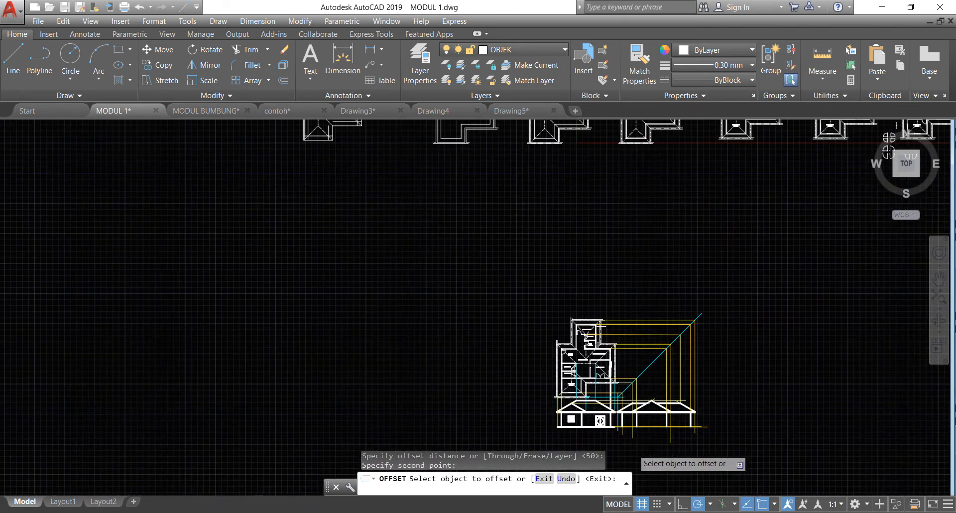
{"action": "scroll", "coordinate": [634, 447], "scroll_direction": "up", "scroll_amount": 8}
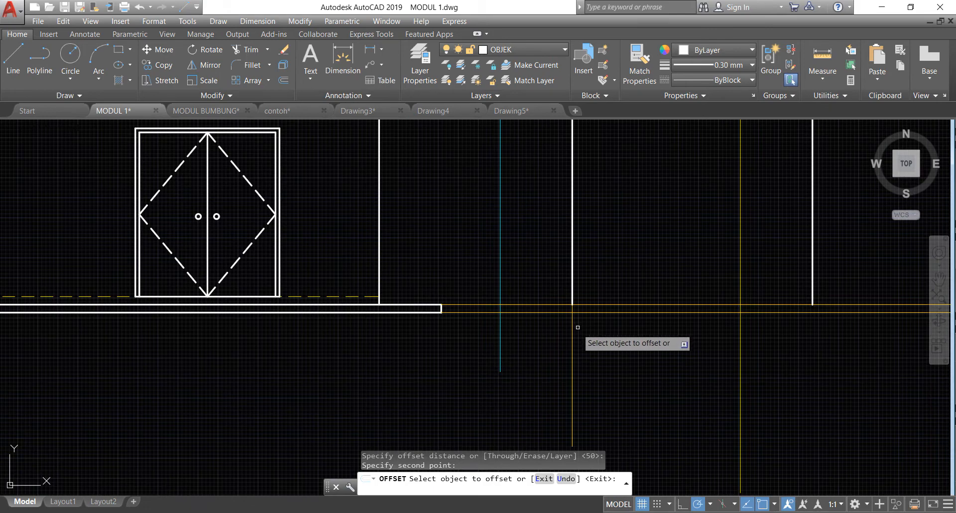
{"action": "scroll", "coordinate": [577, 328], "scroll_direction": "down", "scroll_amount": 4}
{"action": "scroll", "coordinate": [536, 209], "scroll_direction": "up", "scroll_amount": 5}
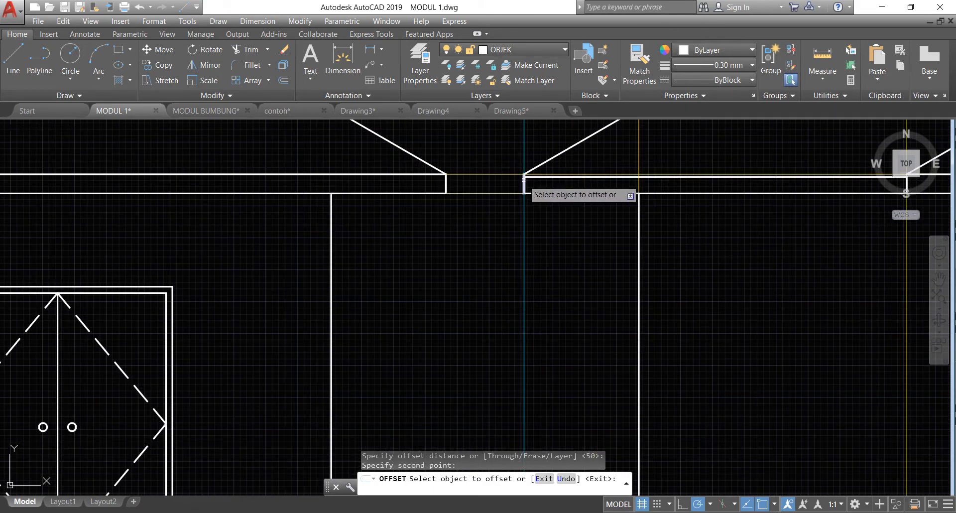
{"action": "left_click", "coordinate": [524, 180]}
{"action": "left_click", "coordinate": [513, 182]}
{"action": "key", "text": "Return"}
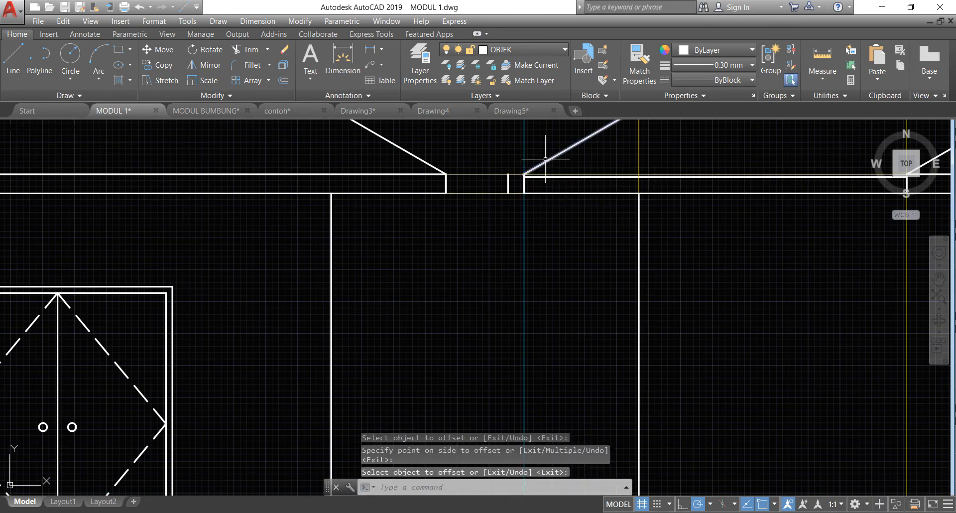
- Move the front roof's upper fascia line up 20 to meet the eaves corner of the main gable
{"action": "scroll", "coordinate": [545, 160], "scroll_direction": "up", "scroll_amount": 8}
{"action": "scroll", "coordinate": [513, 182], "scroll_direction": "down", "scroll_amount": 8}
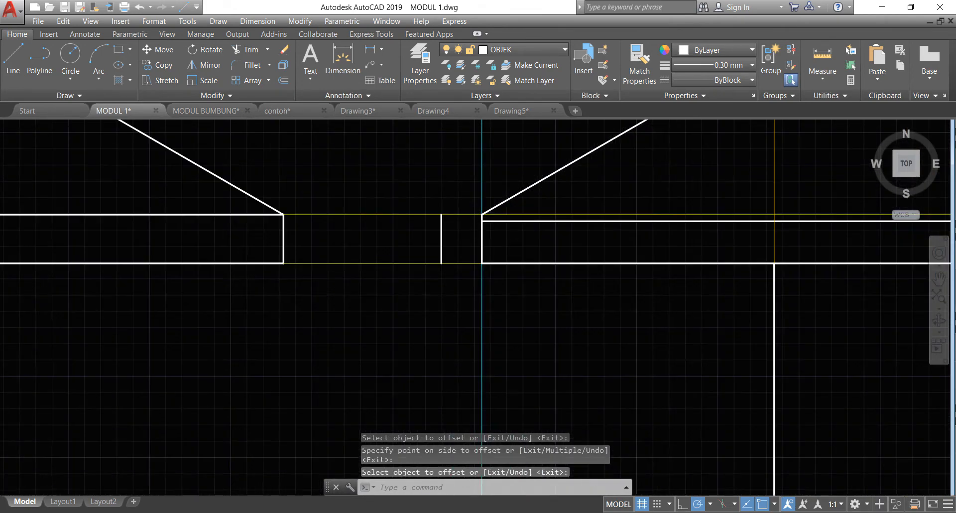
{"action": "key", "text": "Escape"}
{"action": "scroll", "coordinate": [867, 240], "scroll_direction": "up", "scroll_amount": 8}
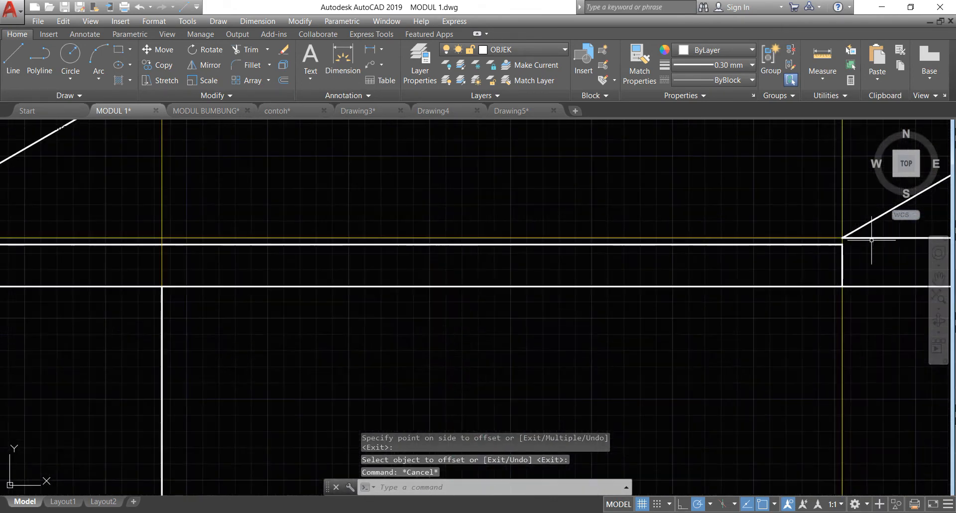
{"action": "left_click", "coordinate": [812, 245]}
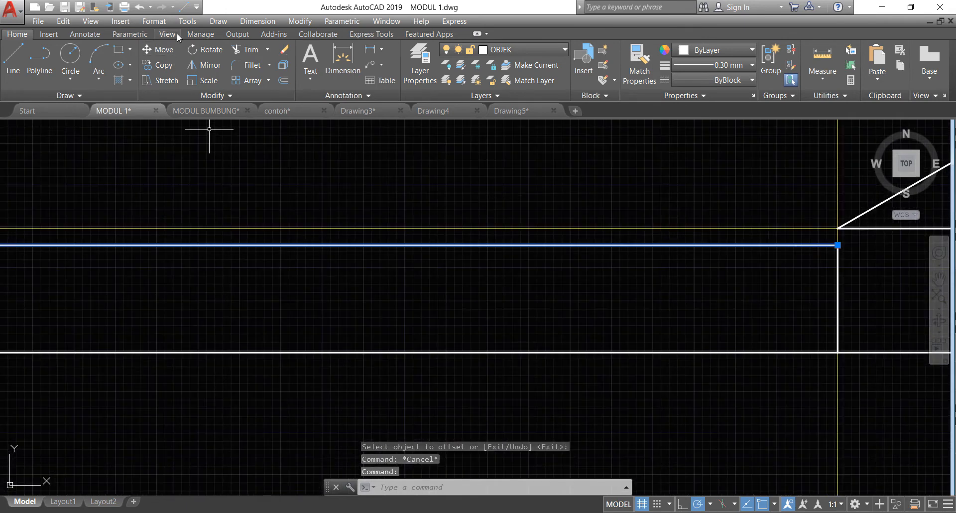
{"action": "left_click", "coordinate": [158, 50]}
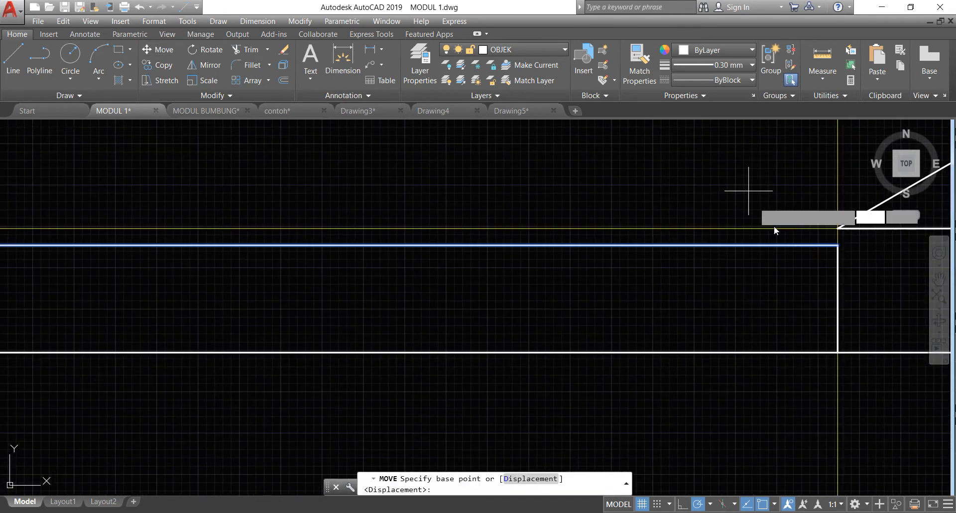
{"action": "left_click", "coordinate": [839, 245]}
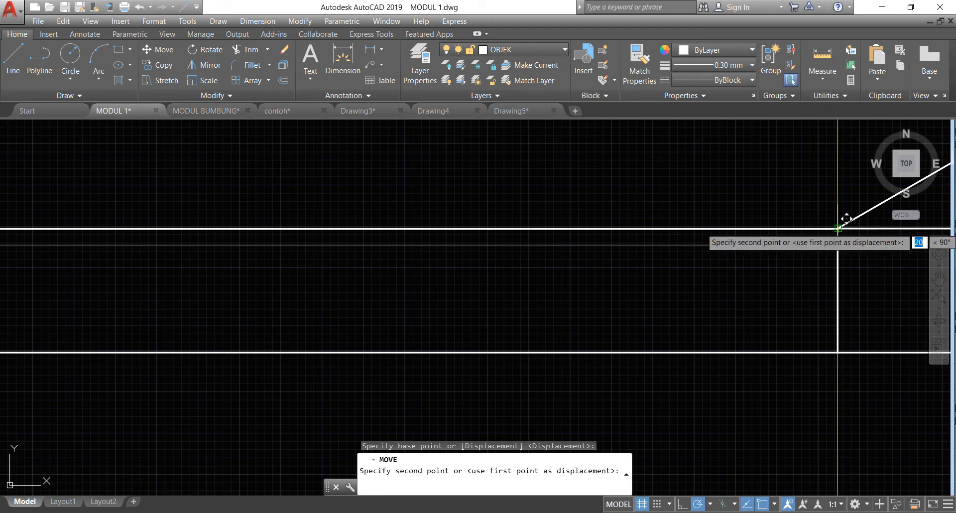
{"action": "left_click", "coordinate": [838, 229]}
{"action": "key", "text": "Escape"}
- Stretch the upper end of the vertical fascia line at the main gable's front eaves up to the gable's corner
{"action": "left_click", "coordinate": [838, 259]}
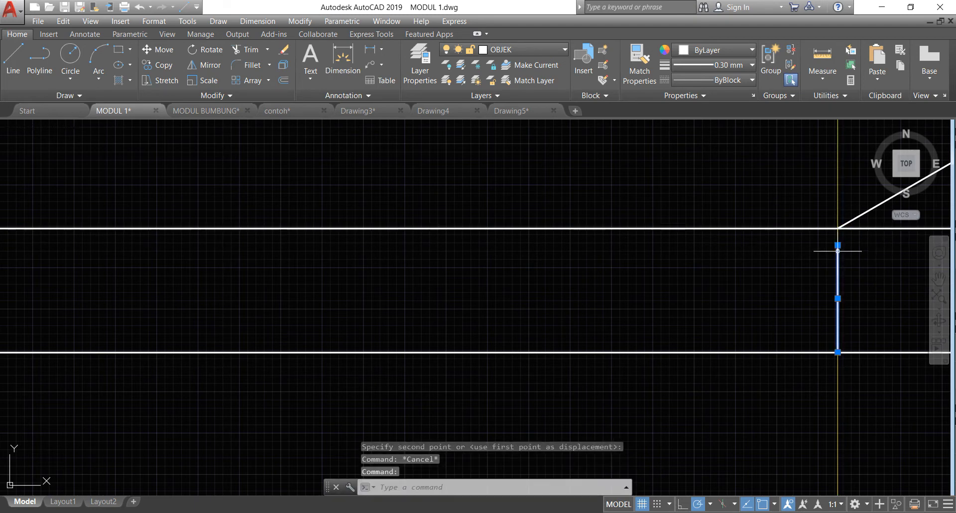
{"action": "left_click", "coordinate": [839, 245]}
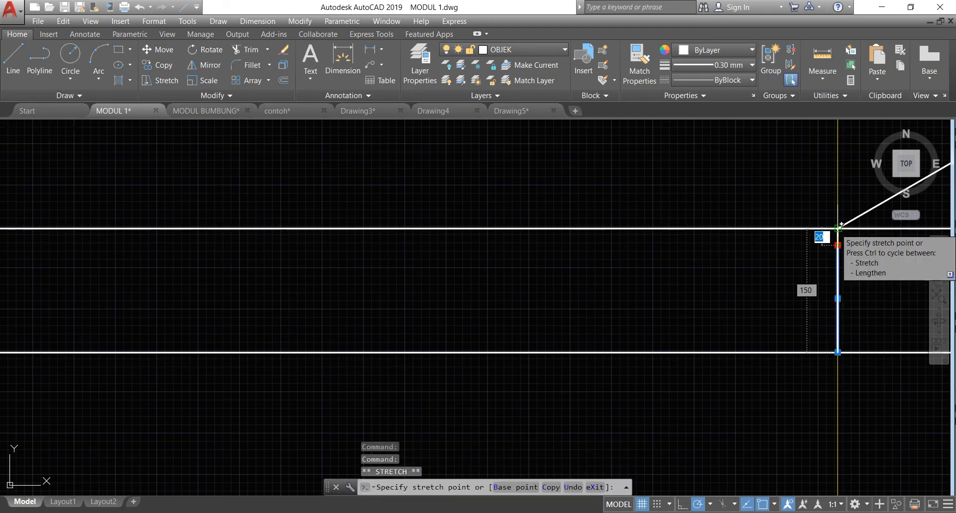
{"action": "scroll", "coordinate": [888, 256], "scroll_direction": "down", "scroll_amount": 3}
{"action": "scroll", "coordinate": [242, 276], "scroll_direction": "up", "scroll_amount": 2}
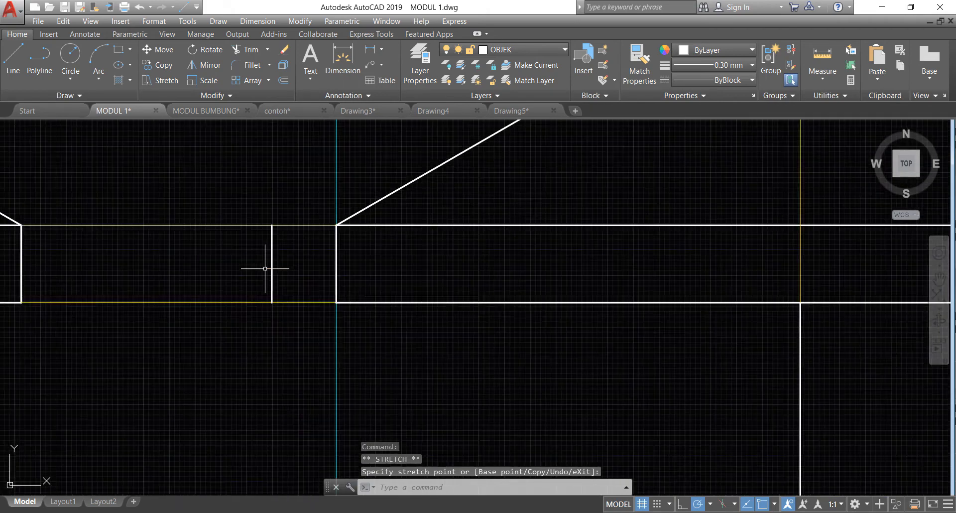
{"action": "key", "text": "Escape"}
- Offset the side elevation's front fascia end line 125 inward, towards the walls
{"action": "scroll", "coordinate": [267, 267], "scroll_direction": "down", "scroll_amount": 5}
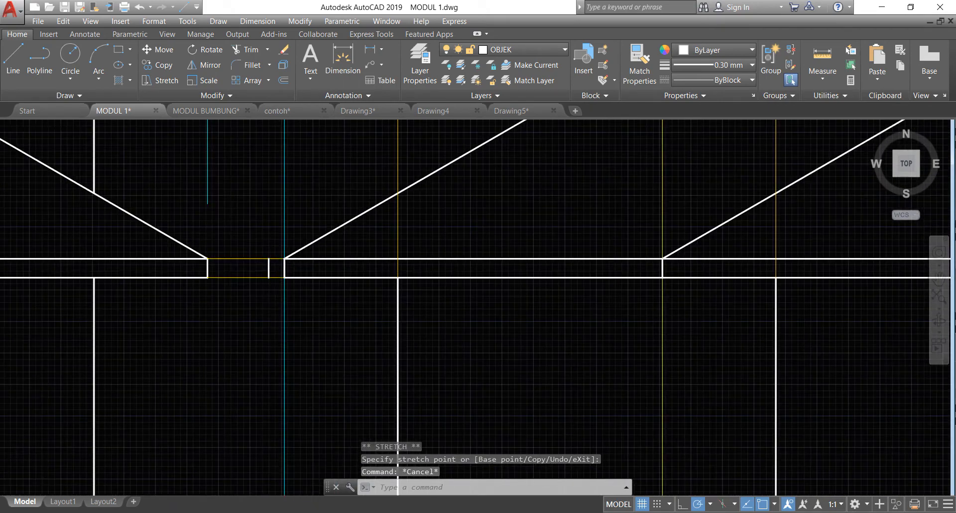
{"action": "scroll", "coordinate": [267, 267], "scroll_direction": "up", "scroll_amount": 5}
{"action": "scroll", "coordinate": [267, 267], "scroll_direction": "down", "scroll_amount": 3}
{"action": "scroll", "coordinate": [267, 267], "scroll_direction": "up", "scroll_amount": 2}
{"action": "scroll", "coordinate": [299, 268], "scroll_direction": "up", "scroll_amount": 2}
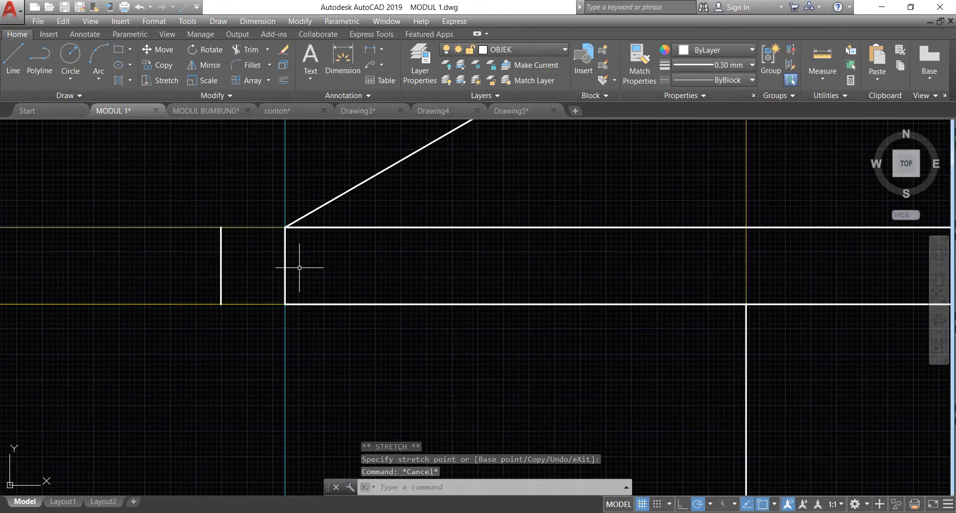
{"action": "left_click", "coordinate": [283, 80]}
{"action": "key", "text": "Return"}
{"action": "left_click", "coordinate": [287, 261]}
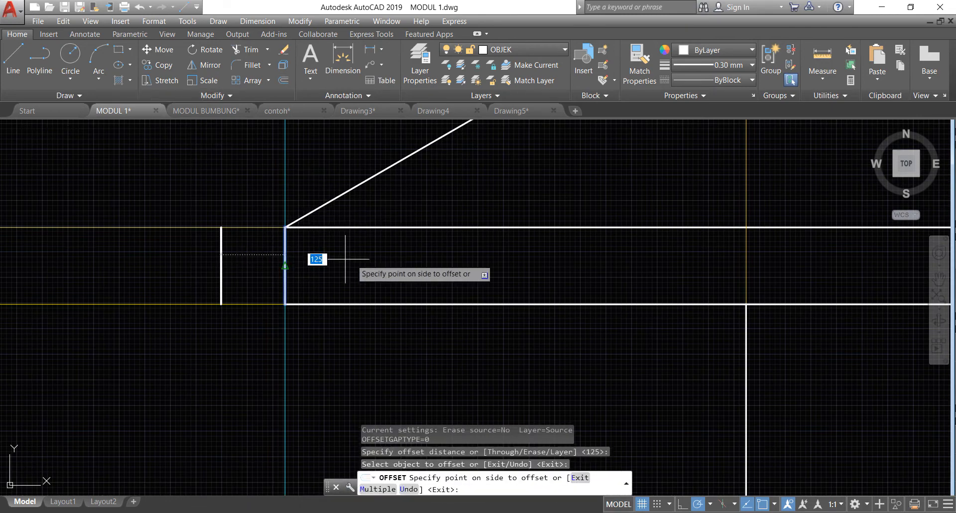
{"action": "left_click", "coordinate": [343, 259]}
{"action": "scroll", "coordinate": [351, 261], "scroll_direction": "down", "scroll_amount": 5}
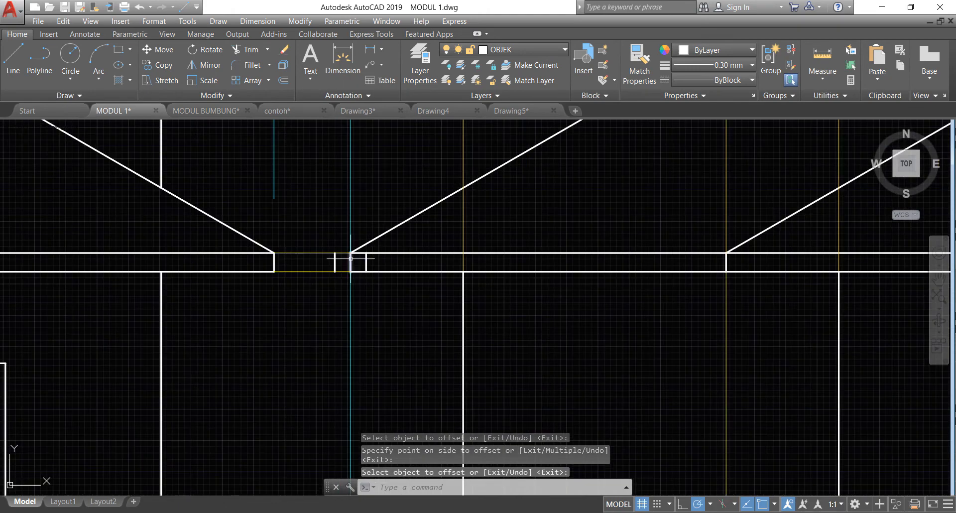
{"action": "scroll", "coordinate": [339, 346], "scroll_direction": "up", "scroll_amount": 6}
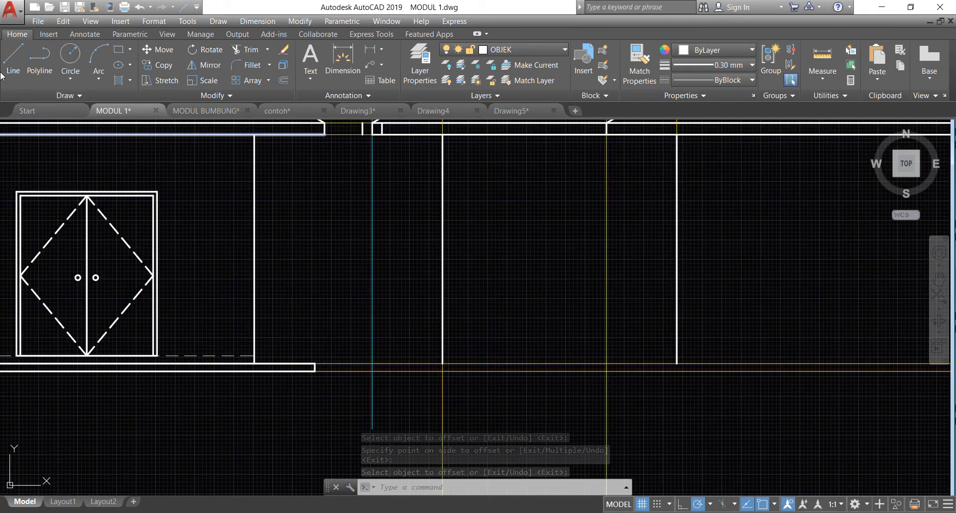
- Draw a vertical line from the inner fascia offset down through the upper ground line to the lower ground line
{"action": "left_click", "coordinate": [21, 67]}
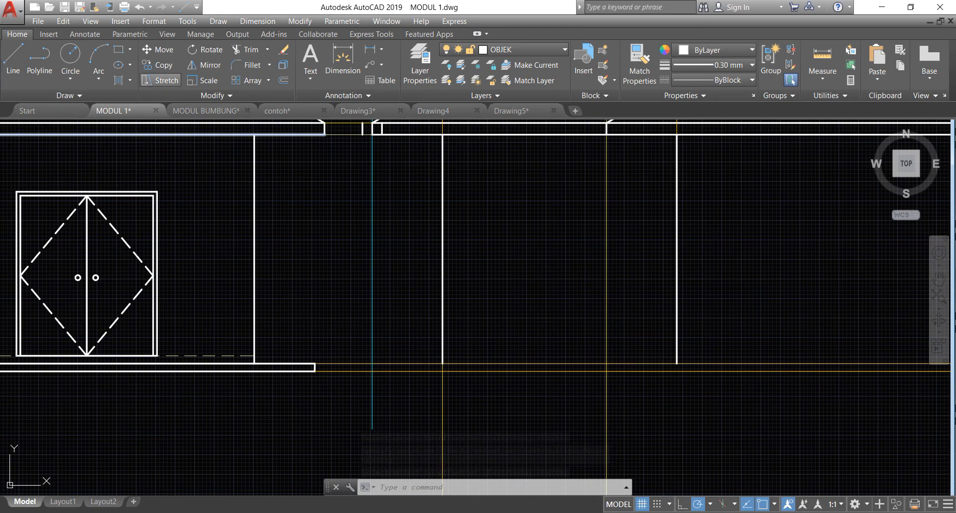
{"action": "left_click", "coordinate": [382, 133]}
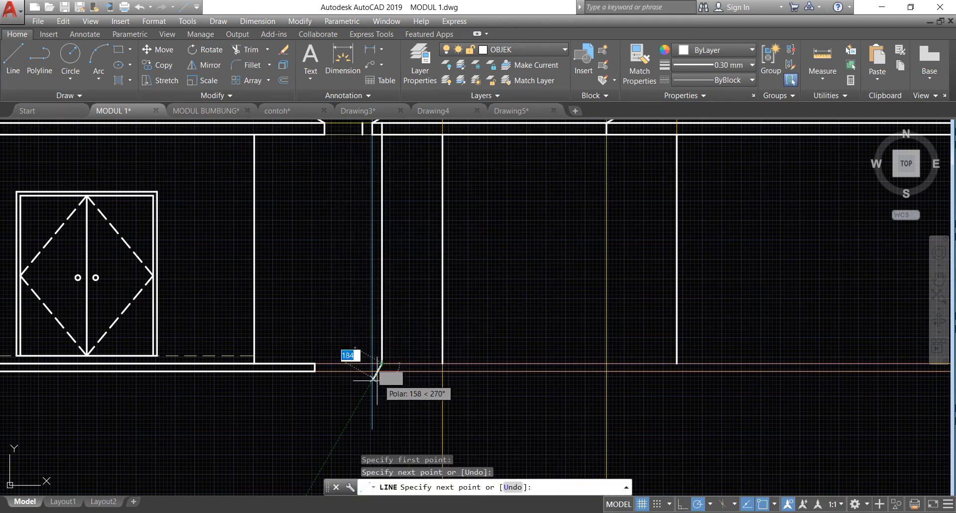
{"action": "left_click", "coordinate": [382, 371]}
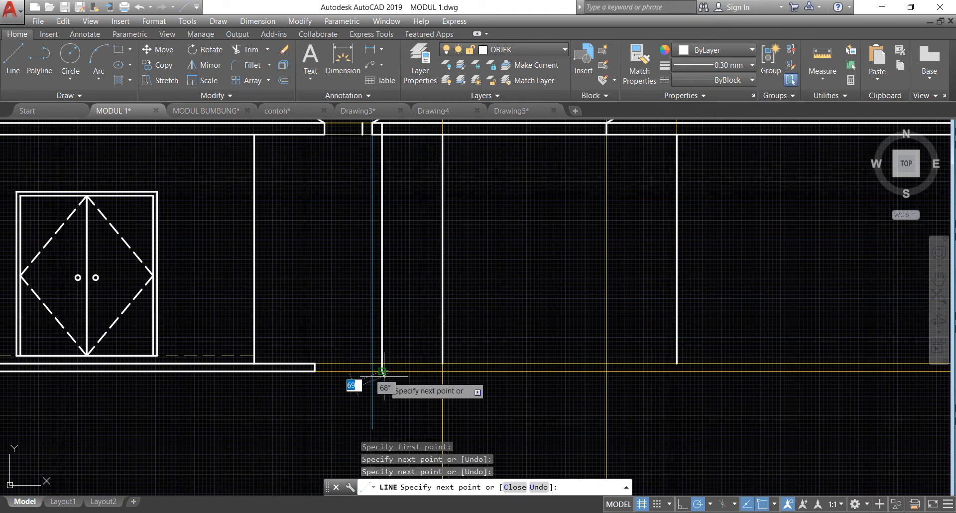
{"action": "key", "text": "Return"}
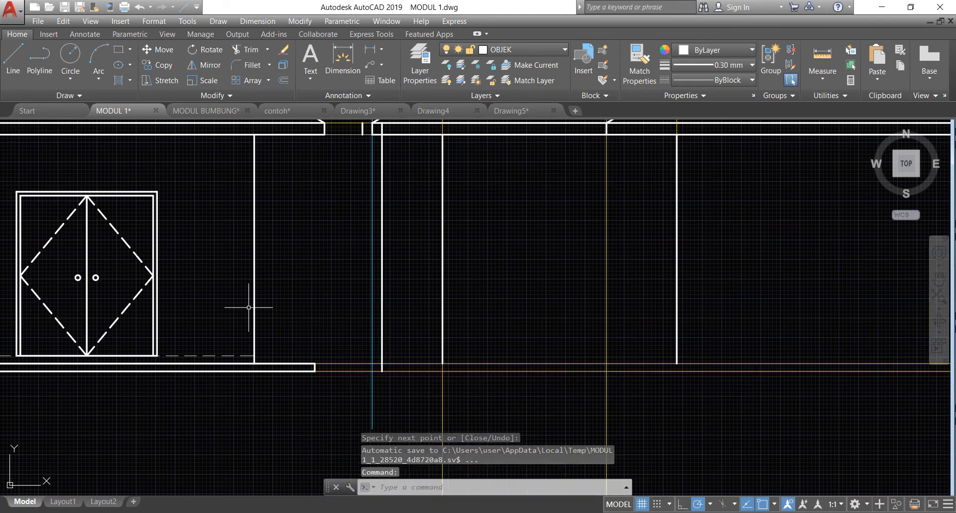
- Draw the slab's upper edge from the front vertical line to the rear eaves projection line, then down to the lower ground line
{"action": "left_click", "coordinate": [6, 59]}
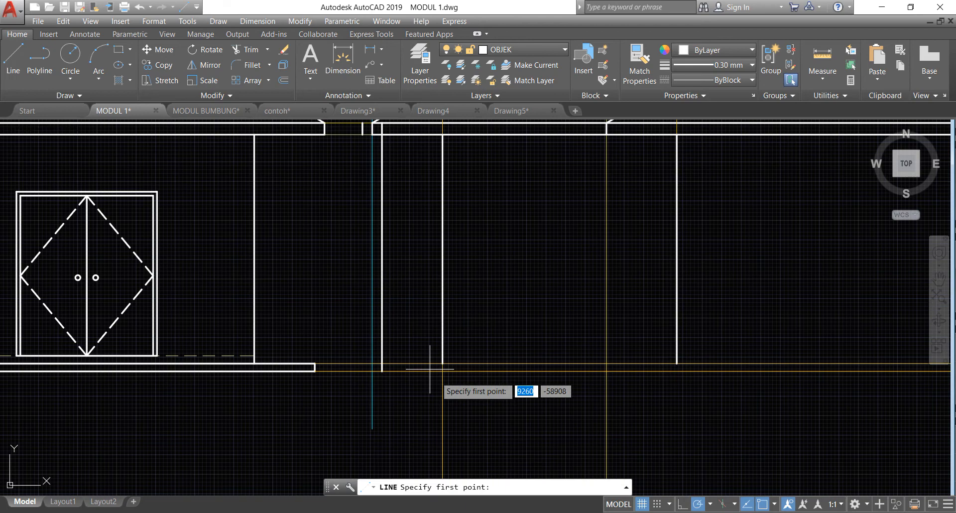
{"action": "left_click", "coordinate": [382, 364]}
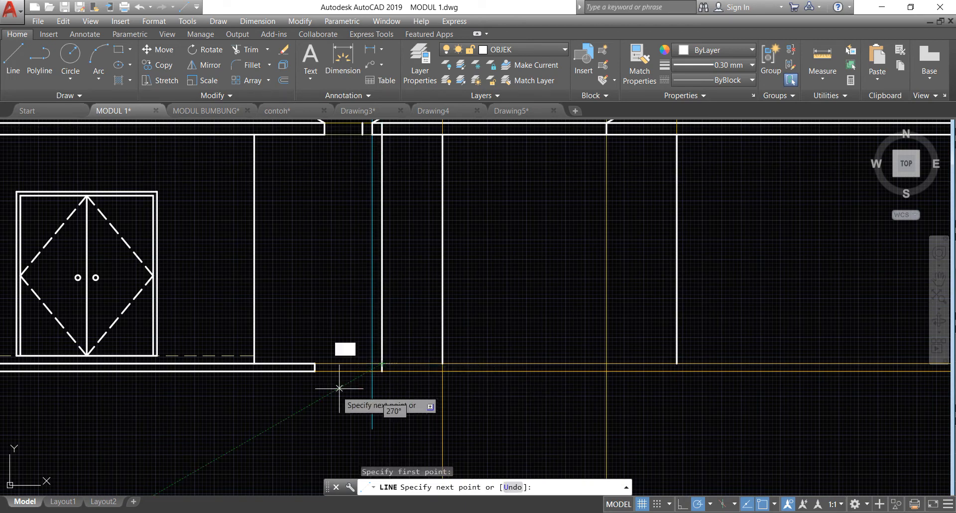
{"action": "scroll", "coordinate": [331, 390], "scroll_direction": "down", "scroll_amount": 2}
{"action": "scroll", "coordinate": [790, 363], "scroll_direction": "down", "scroll_amount": 2}
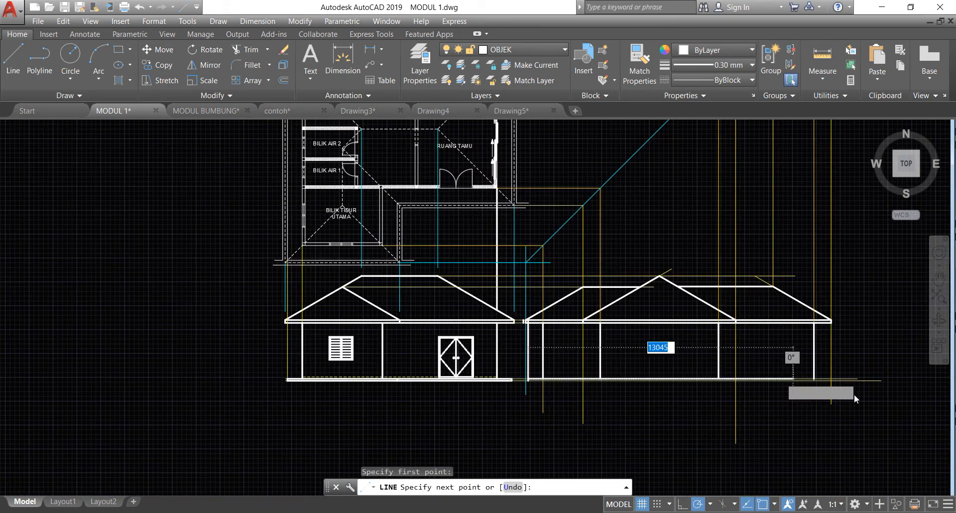
{"action": "scroll", "coordinate": [847, 380], "scroll_direction": "up", "scroll_amount": 4}
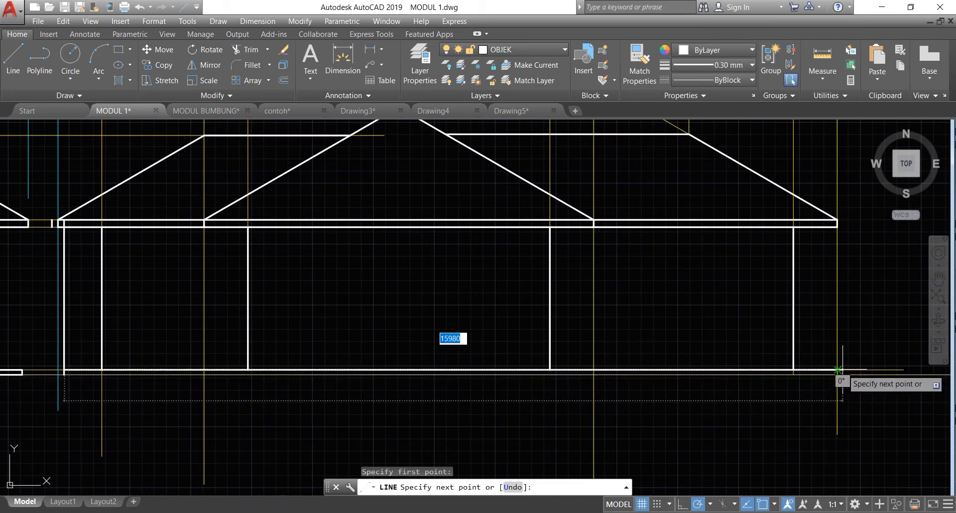
{"action": "scroll", "coordinate": [827, 371], "scroll_direction": "up", "scroll_amount": 5}
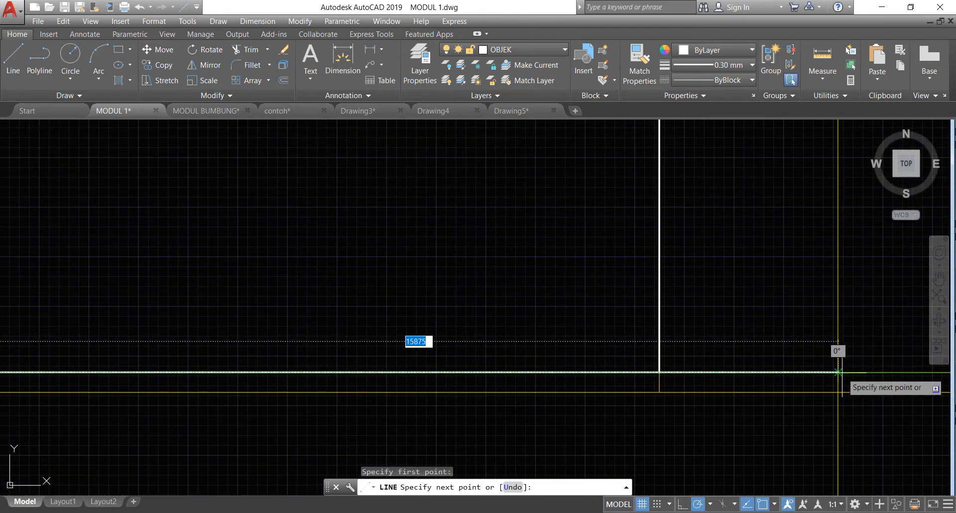
{"action": "left_click", "coordinate": [839, 371]}
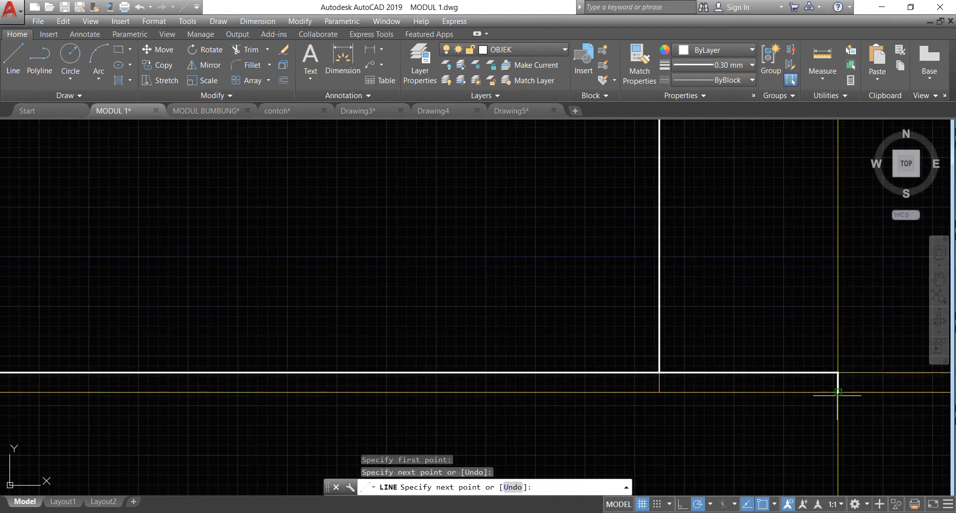
{"action": "left_click", "coordinate": [838, 392]}
{"action": "key", "text": "Return"}
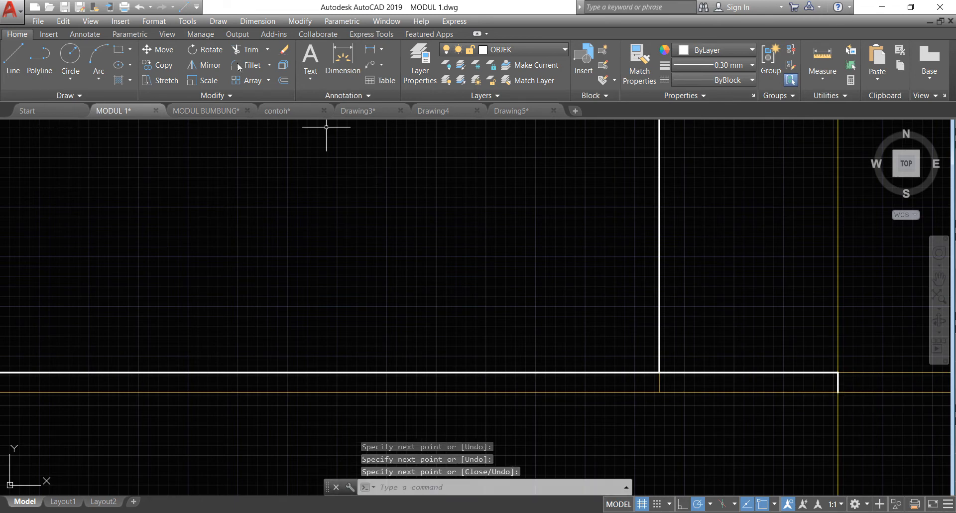
- Offset the slab's rear end line 125 inward, towards the walls, and erase the original end line
{"action": "left_click", "coordinate": [282, 81]}
{"action": "key", "text": "Return"}
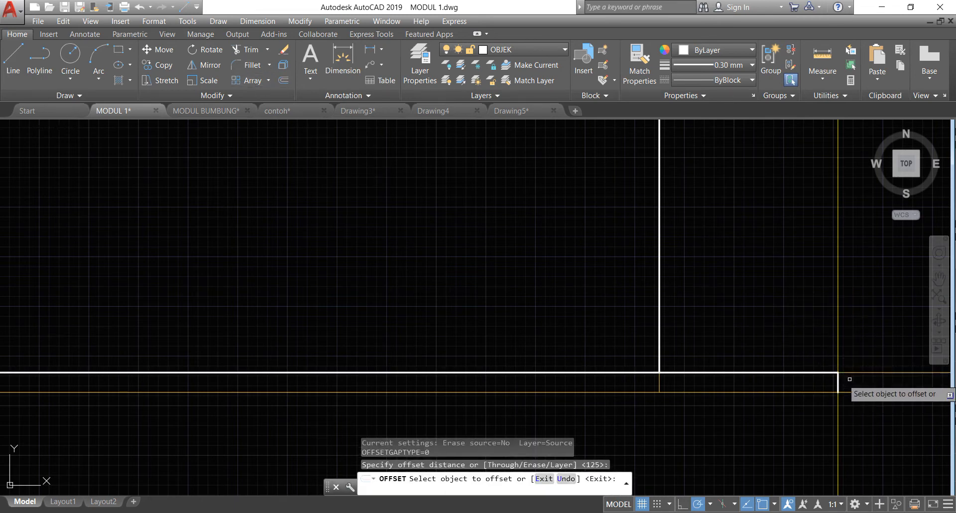
{"action": "left_click", "coordinate": [838, 381]}
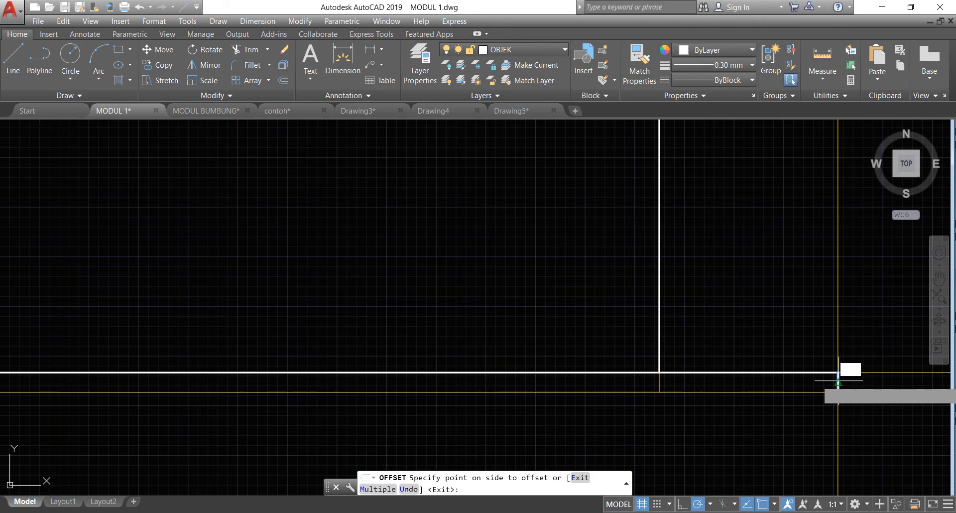
{"action": "left_click", "coordinate": [802, 378]}
{"action": "key", "text": "Return"}
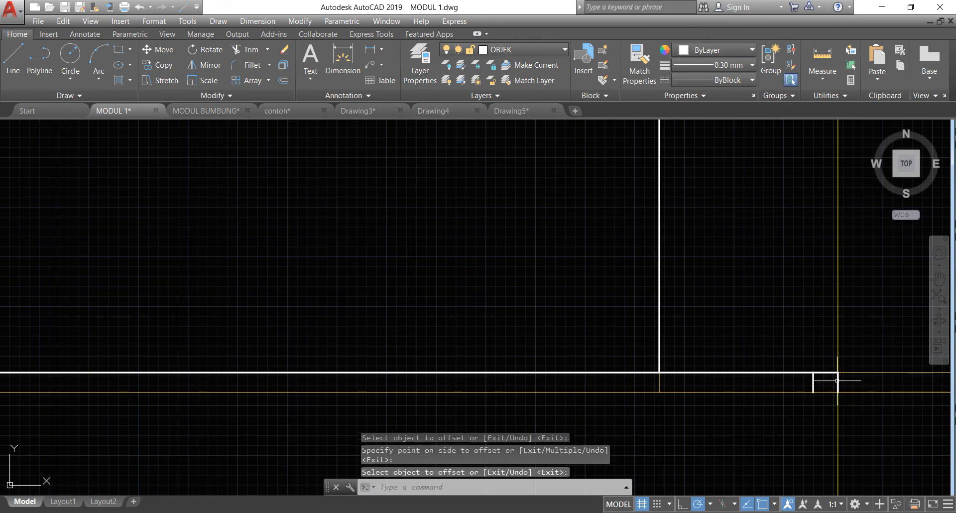
{"action": "left_click", "coordinate": [838, 381]}
{"action": "key", "text": "Delete"}
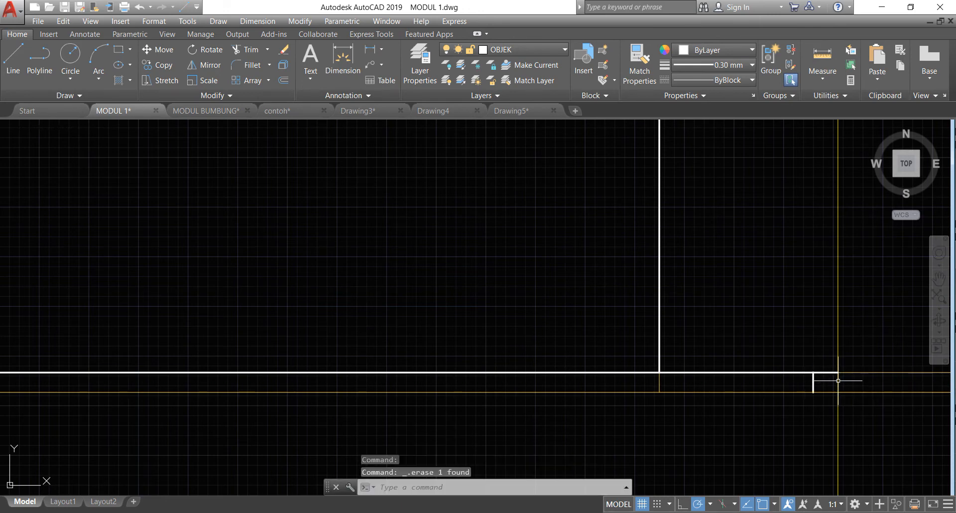
- Draw a short vertical line at the main gable's front eaves projection, from the slab's upper edge to the lower ground line
{"action": "scroll", "coordinate": [486, 288], "scroll_direction": "down", "scroll_amount": 6}
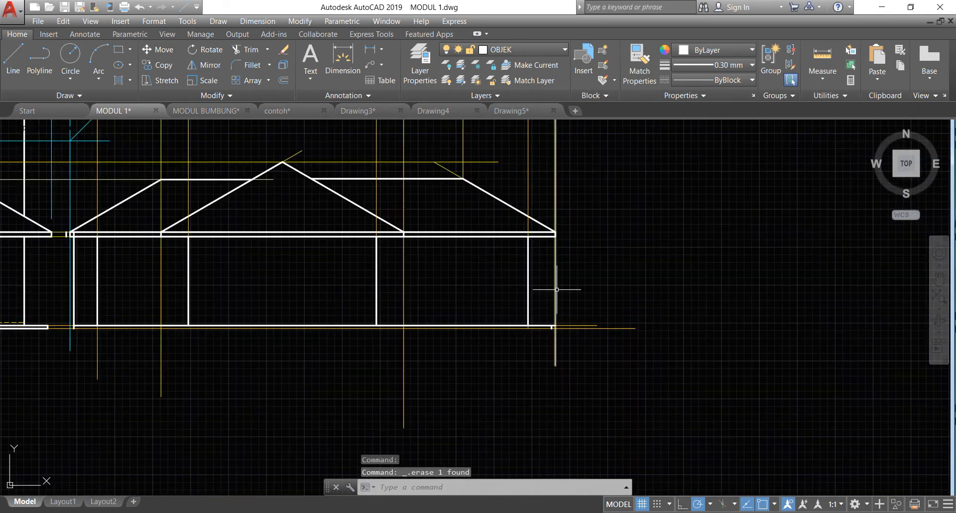
{"action": "scroll", "coordinate": [534, 355], "scroll_direction": "up", "scroll_amount": 4}
{"action": "scroll", "coordinate": [534, 356], "scroll_direction": "up", "scroll_amount": 5}
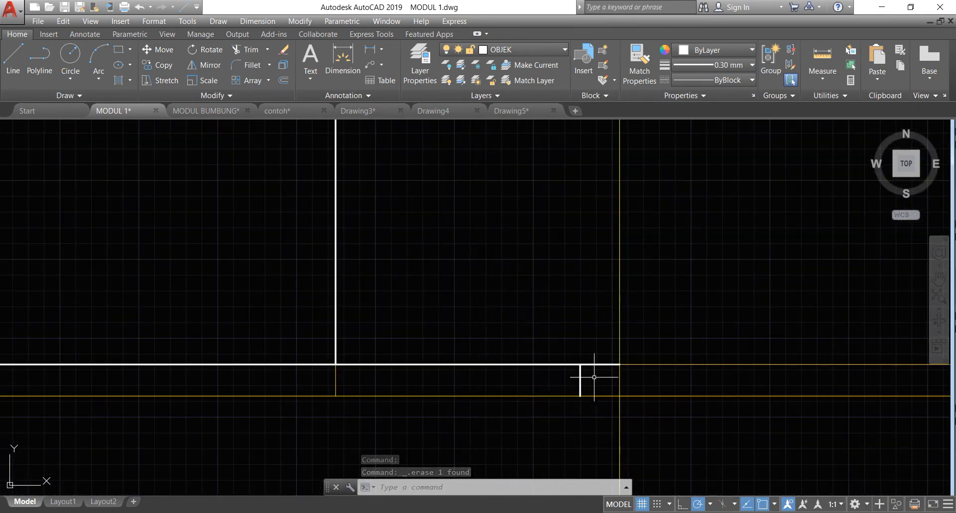
{"action": "scroll", "coordinate": [594, 377], "scroll_direction": "up", "scroll_amount": 2}
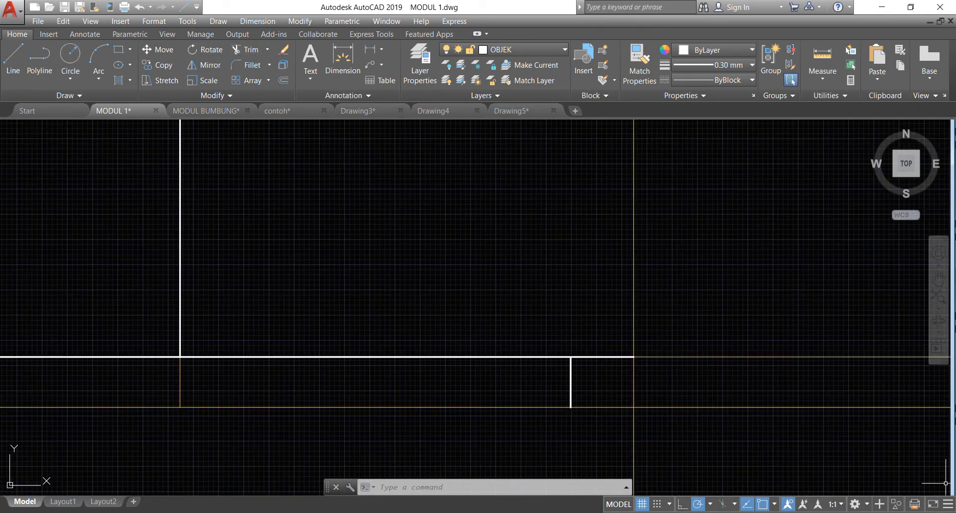
{"action": "type", "text": "l"}
{"action": "key", "text": "Return"}
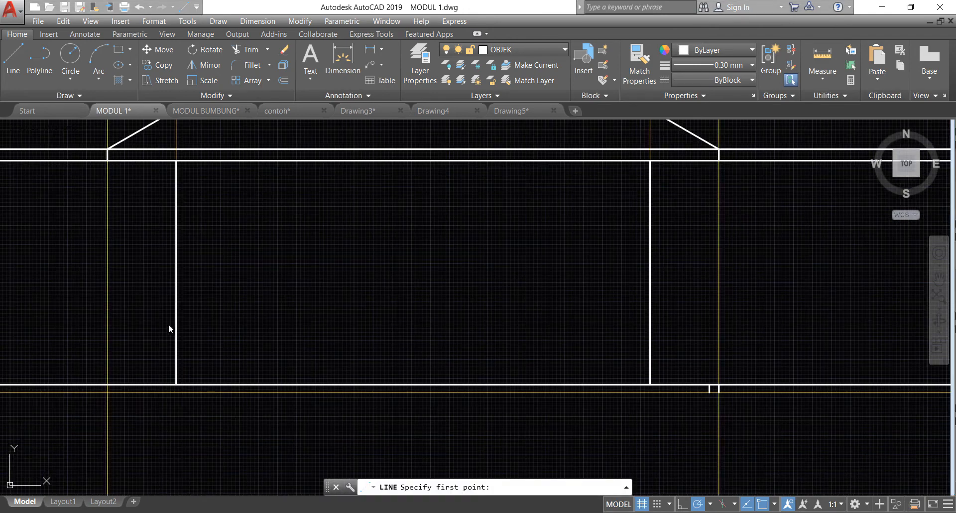
{"action": "scroll", "coordinate": [99, 377], "scroll_direction": "up", "scroll_amount": 4}
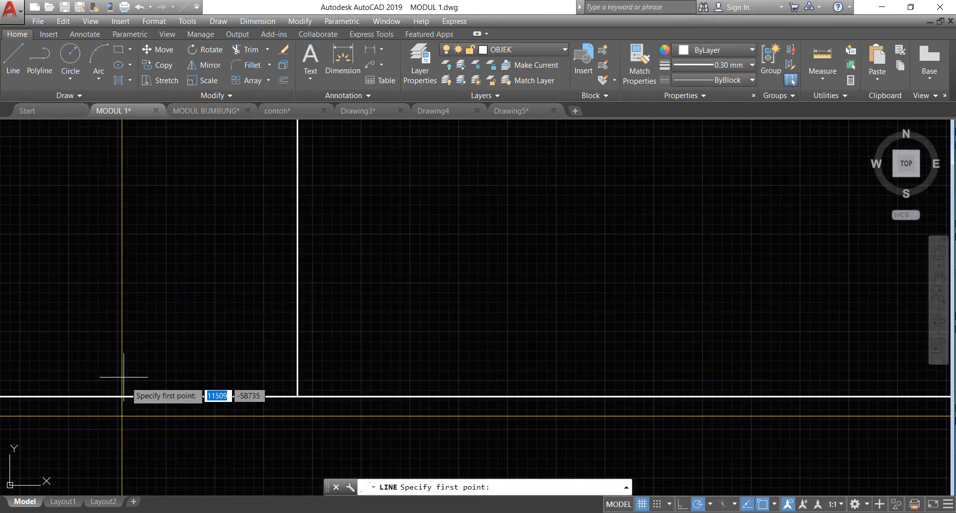
{"action": "left_click", "coordinate": [123, 394]}
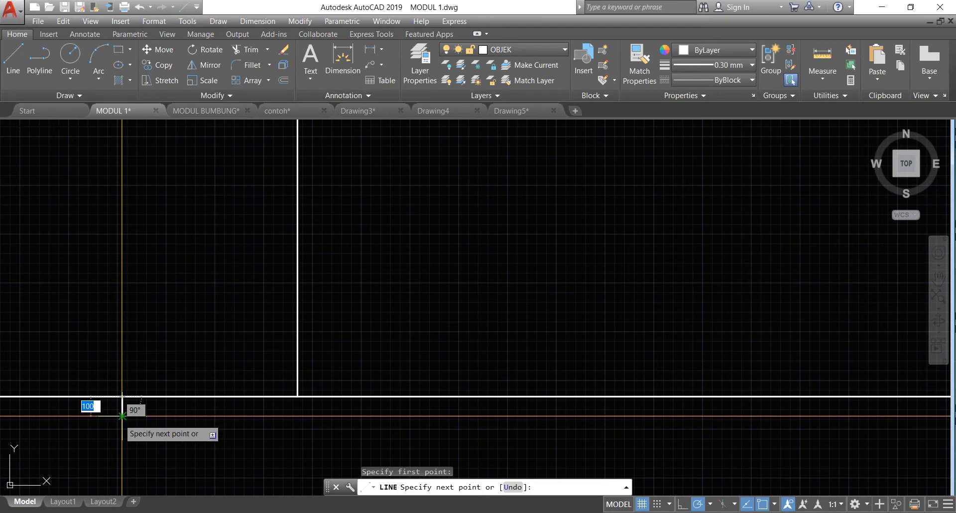
{"action": "left_click", "coordinate": [122, 416]}
{"action": "key", "text": "Return"}
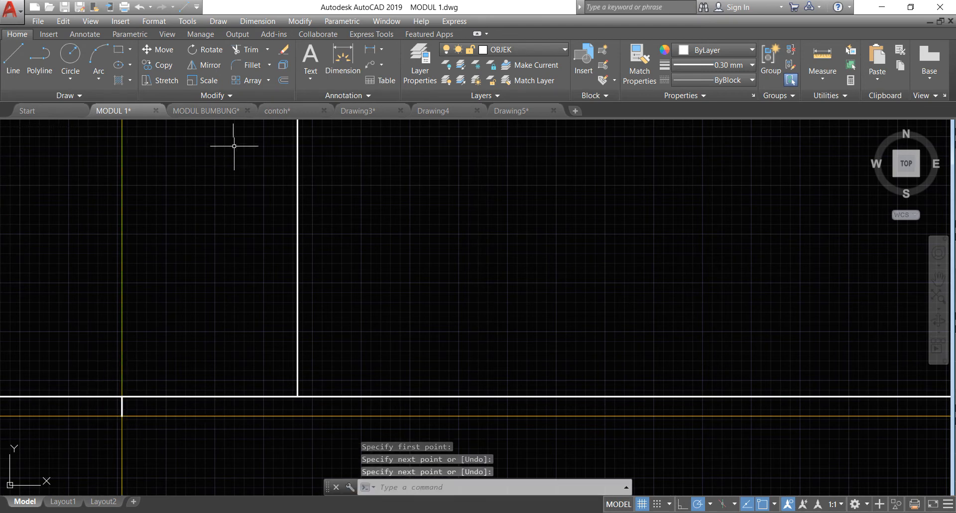
- Offset the short slab line at the main gable's front eaves 125 to both sides
{"action": "left_click", "coordinate": [283, 81]}
{"action": "key", "text": "Return"}
{"action": "left_click", "coordinate": [122, 406]}
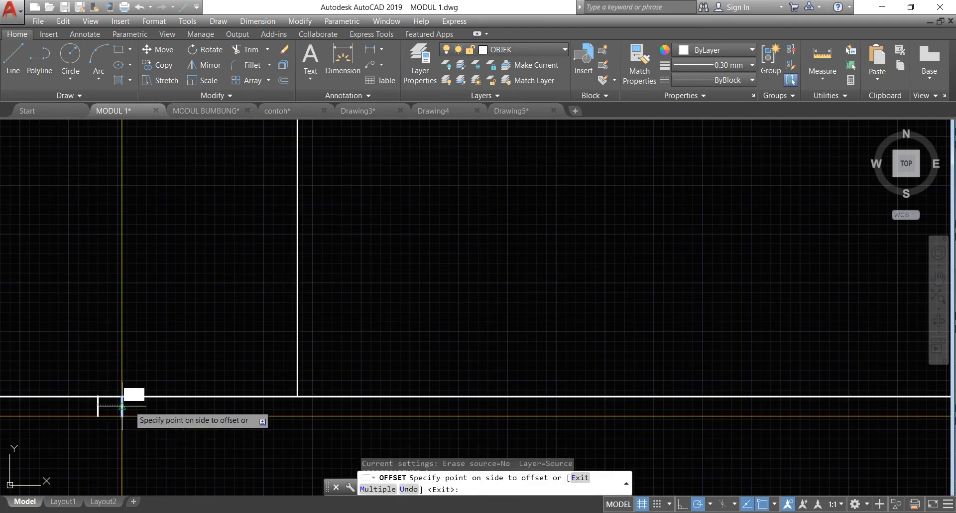
{"action": "left_click", "coordinate": [122, 406]}
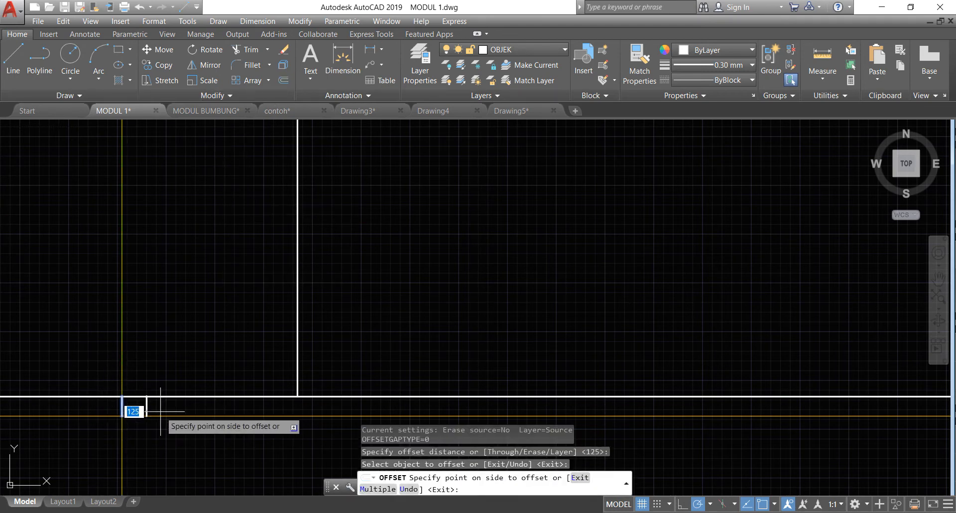
{"action": "left_click", "coordinate": [122, 404]}
{"action": "left_click", "coordinate": [137, 403]}
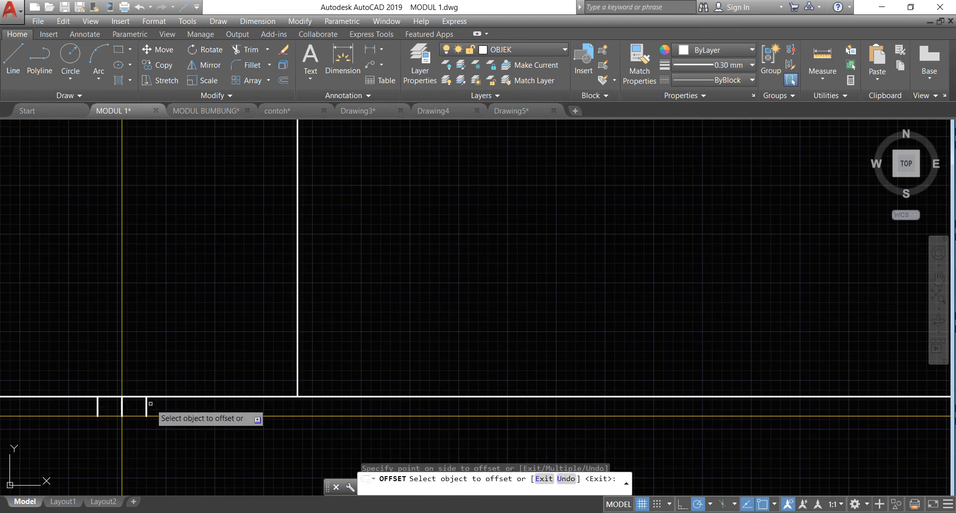
{"action": "key", "text": "Return"}
- Erase the original short slab line and its outer offset, leaving only the copy nearer the main gable's wall
{"action": "left_click", "coordinate": [96, 407]}
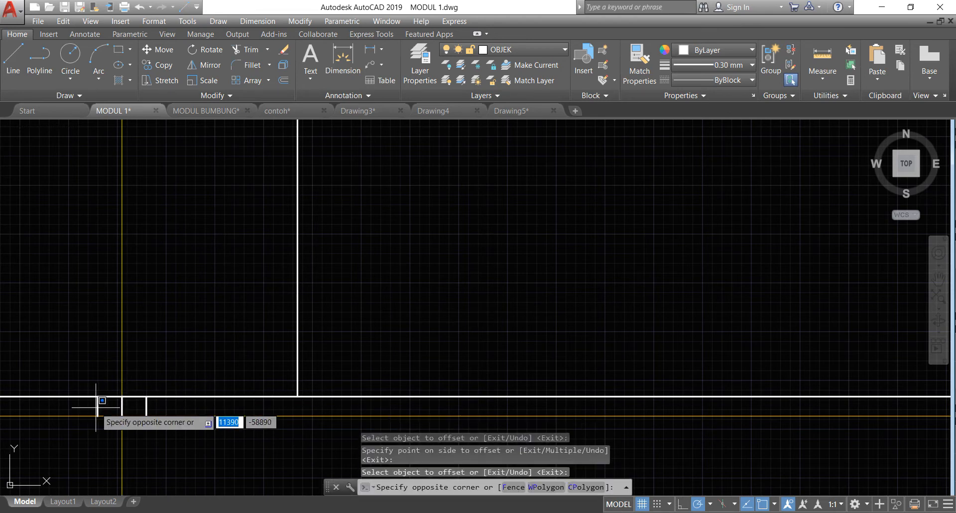
{"action": "left_click", "coordinate": [122, 407]}
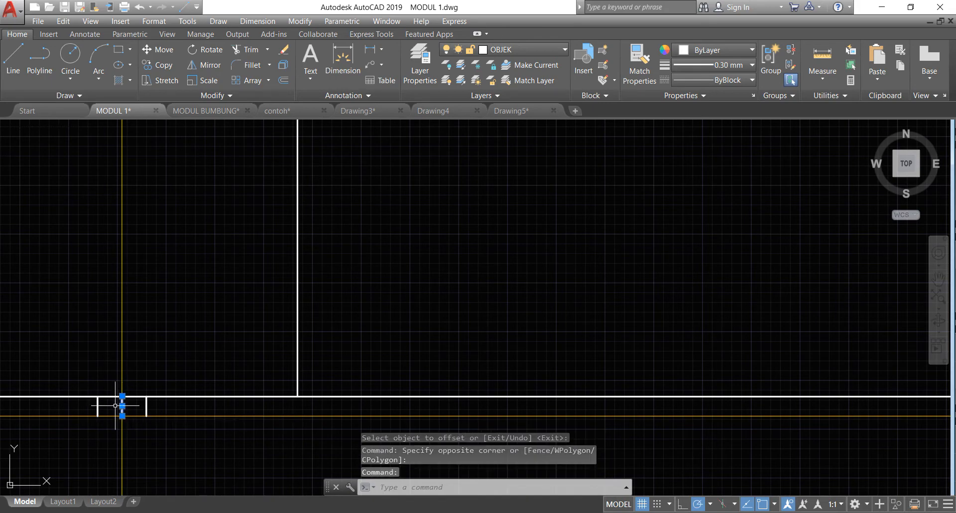
{"action": "left_click", "coordinate": [98, 404]}
{"action": "key", "text": "Delete"}
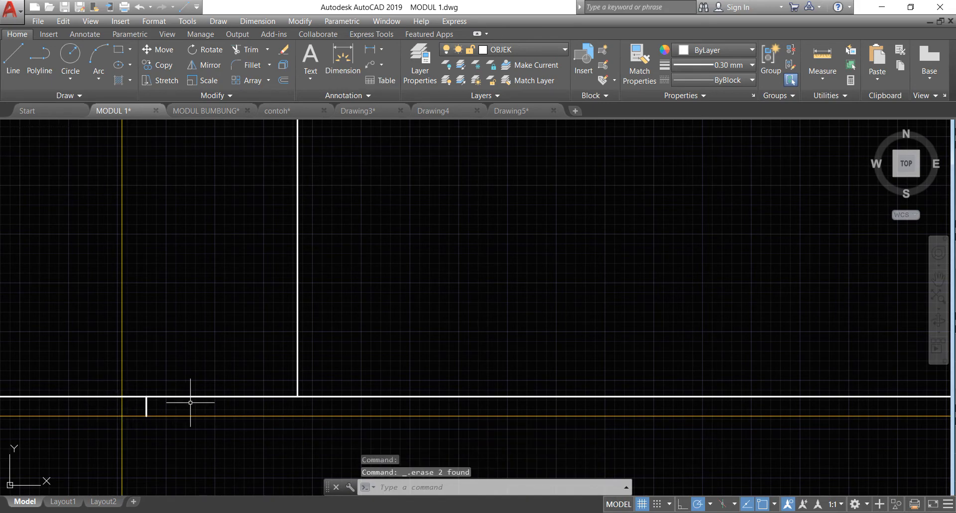
- Erase the tall vertical helper line running from the front fascia offset down to the slab's front end
{"action": "scroll", "coordinate": [244, 402], "scroll_direction": "down", "scroll_amount": 3}
{"action": "scroll", "coordinate": [19, 417], "scroll_direction": "up", "scroll_amount": 2}
{"action": "scroll", "coordinate": [186, 377], "scroll_direction": "down", "scroll_amount": 1}
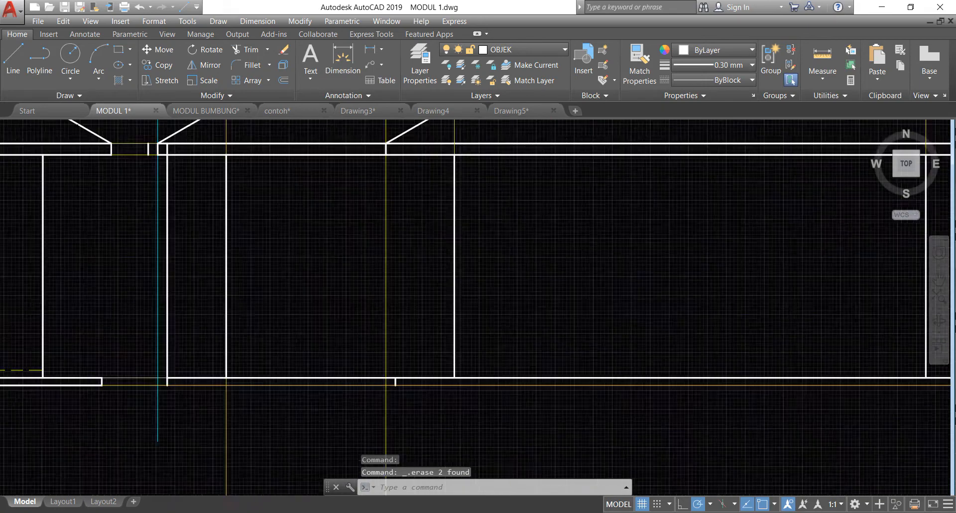
{"action": "scroll", "coordinate": [181, 379], "scroll_direction": "down", "scroll_amount": 3}
{"action": "scroll", "coordinate": [181, 379], "scroll_direction": "up", "scroll_amount": 3}
{"action": "left_click", "coordinate": [188, 348]}
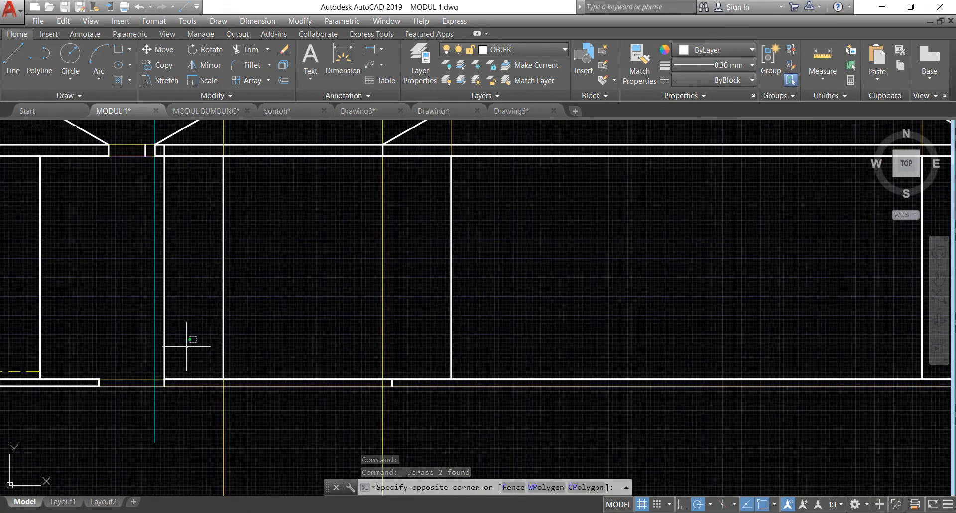
{"action": "left_click", "coordinate": [164, 311]}
{"action": "key", "text": "Delete"}
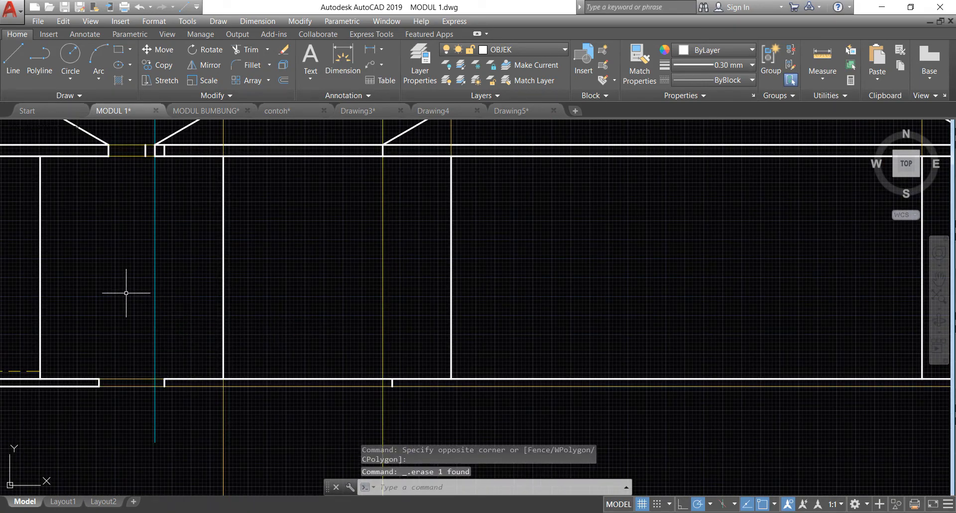
- Erase the inner fascia offset line at the front eaves and the stray short vertical line just outside the fascia
{"action": "left_click", "coordinate": [167, 149]}
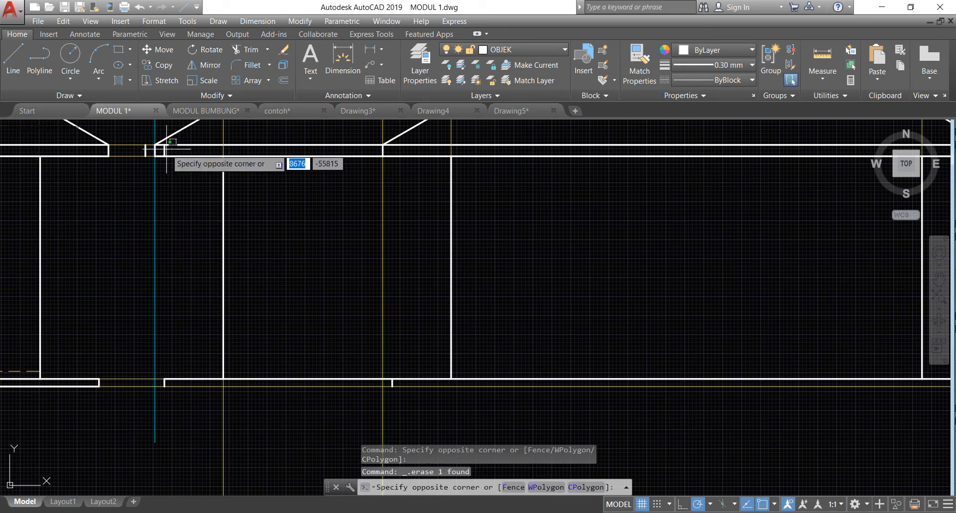
{"action": "left_click", "coordinate": [159, 148]}
{"action": "left_click", "coordinate": [147, 148]}
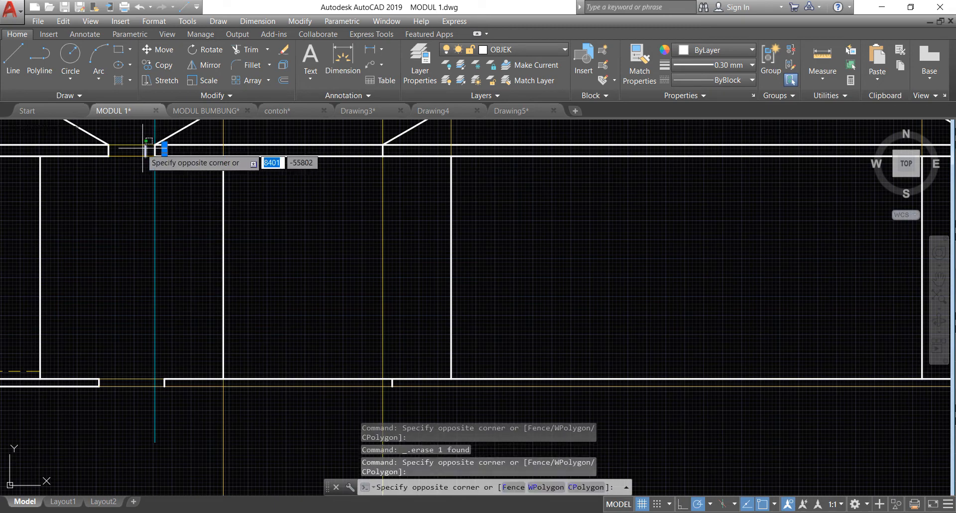
{"action": "left_click", "coordinate": [141, 148]}
{"action": "key", "text": "Delete"}
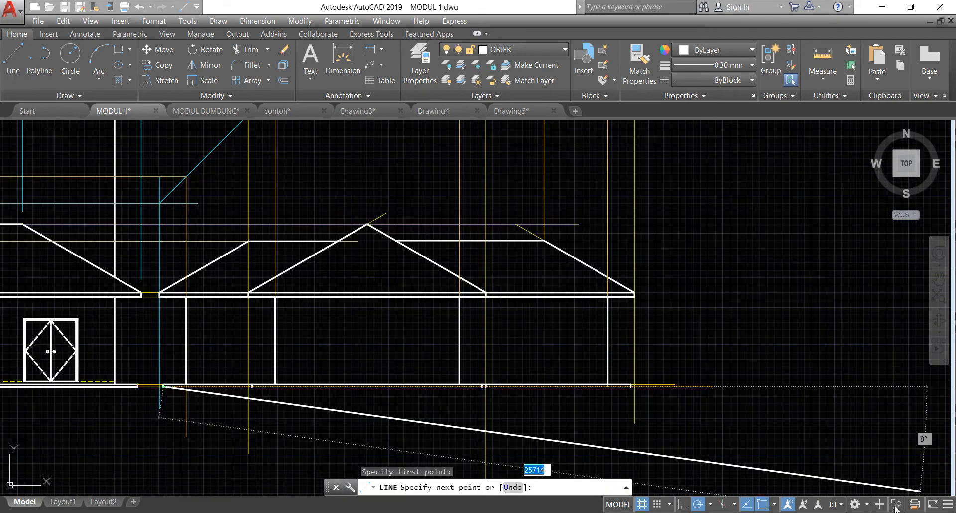
- Draw the slab's bottom edge along the lower ground line from its front lower corner to its rear lower corner
{"action": "scroll", "coordinate": [642, 377], "scroll_direction": "up", "scroll_amount": 4}
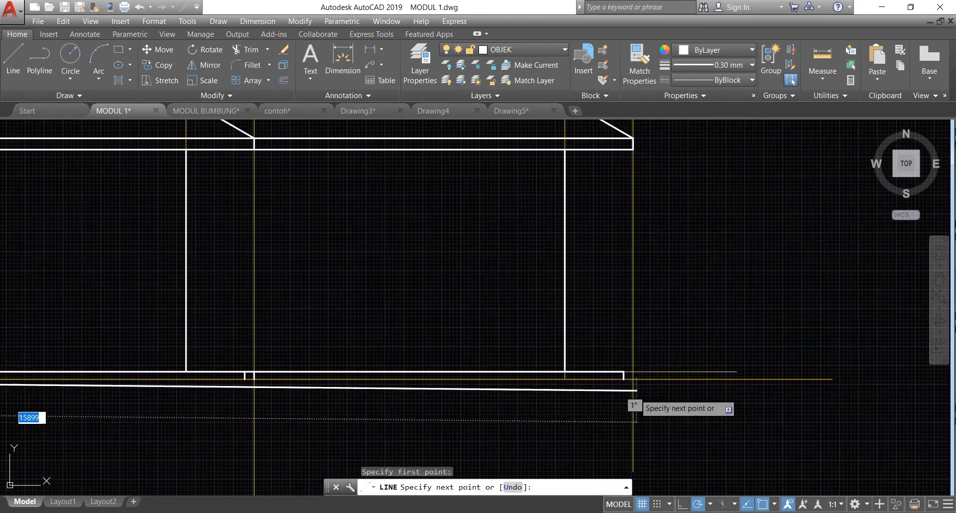
{"action": "scroll", "coordinate": [628, 374], "scroll_direction": "up", "scroll_amount": 4}
{"action": "left_click", "coordinate": [630, 391]}
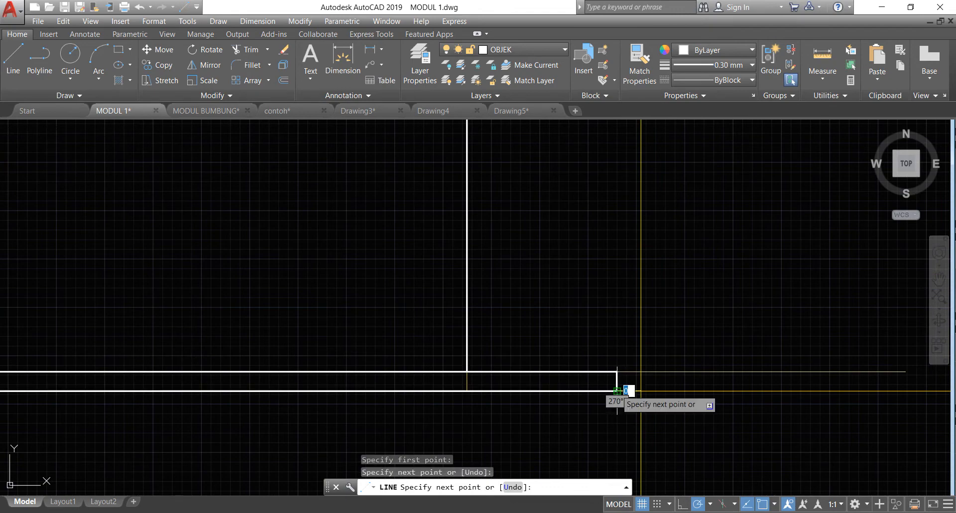
{"action": "scroll", "coordinate": [665, 402], "scroll_direction": "down", "scroll_amount": 2}
{"action": "scroll", "coordinate": [667, 400], "scroll_direction": "down", "scroll_amount": 3}
{"action": "key", "text": "Return"}
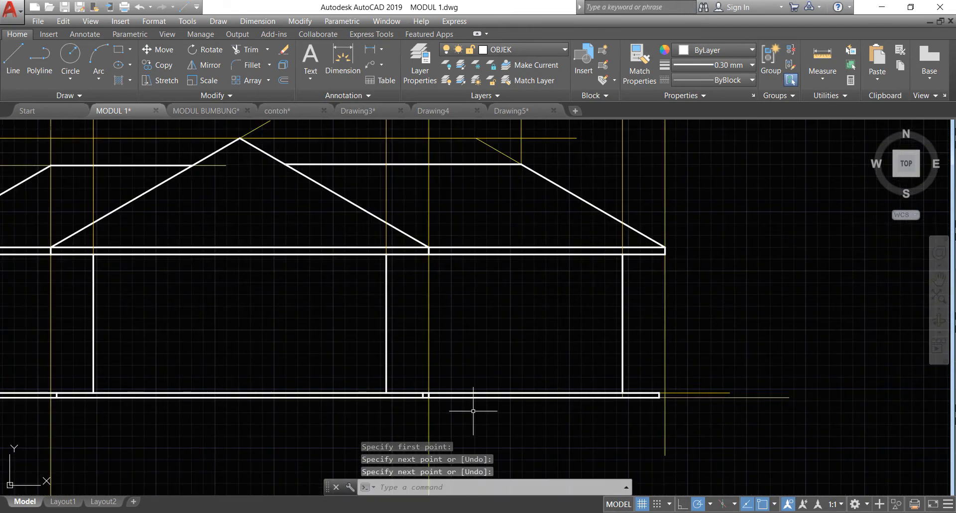
- Erase the short slab line lying on the main gable's rear eaves projection, keeping its inner offset
{"action": "scroll", "coordinate": [442, 398], "scroll_direction": "up", "scroll_amount": 5}
{"action": "scroll", "coordinate": [401, 378], "scroll_direction": "up", "scroll_amount": 4}
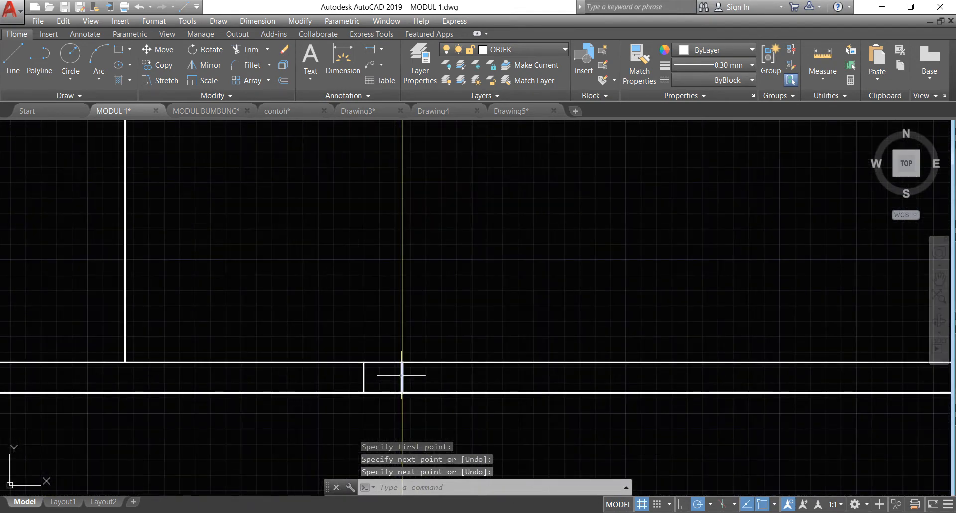
{"action": "left_click", "coordinate": [402, 376]}
{"action": "key", "text": "Delete"}
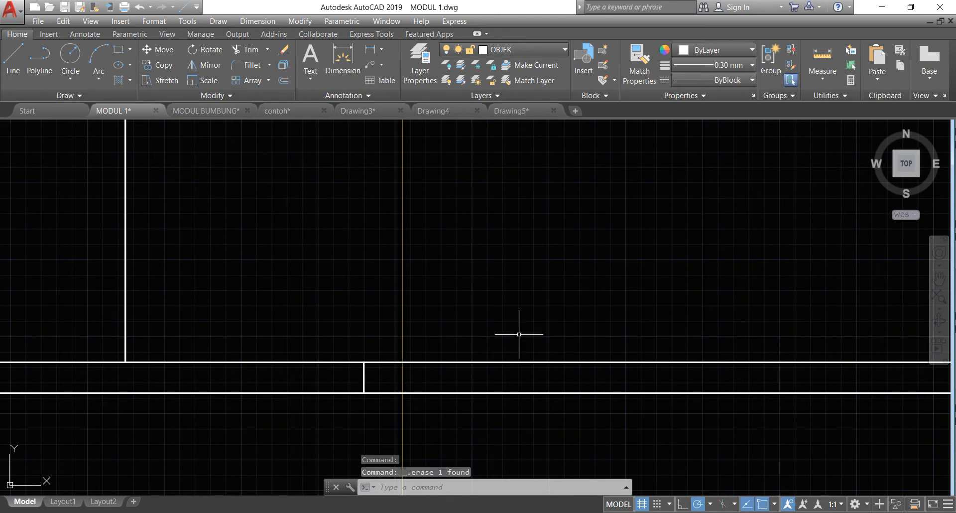
- Set the current lineweight to ByLayer and the current colour to green 88,186,72 for the opening projection lines
{"action": "scroll", "coordinate": [527, 361], "scroll_direction": "down", "scroll_amount": 8}
{"action": "scroll", "coordinate": [536, 371], "scroll_direction": "down", "scroll_amount": 2}
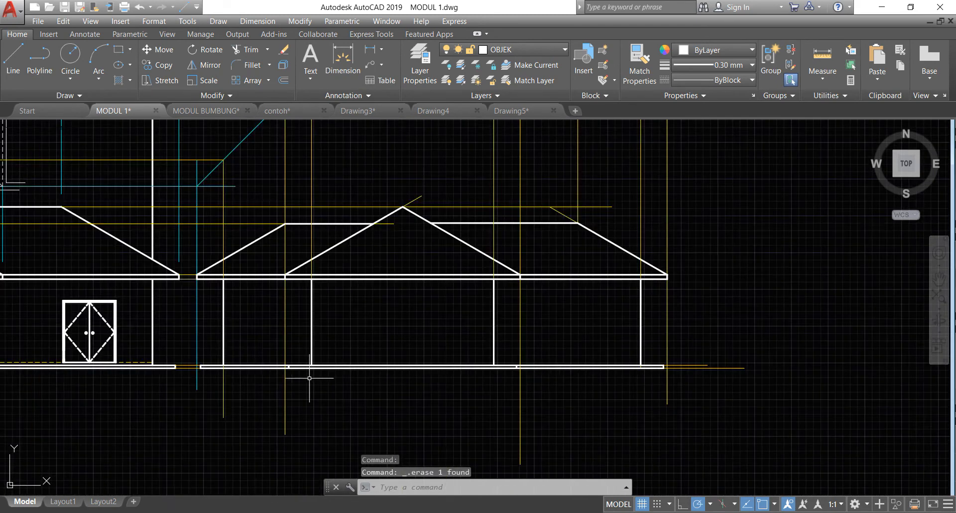
{"action": "scroll", "coordinate": [276, 301], "scroll_direction": "up", "scroll_amount": 2}
{"action": "scroll", "coordinate": [275, 301], "scroll_direction": "down", "scroll_amount": 4}
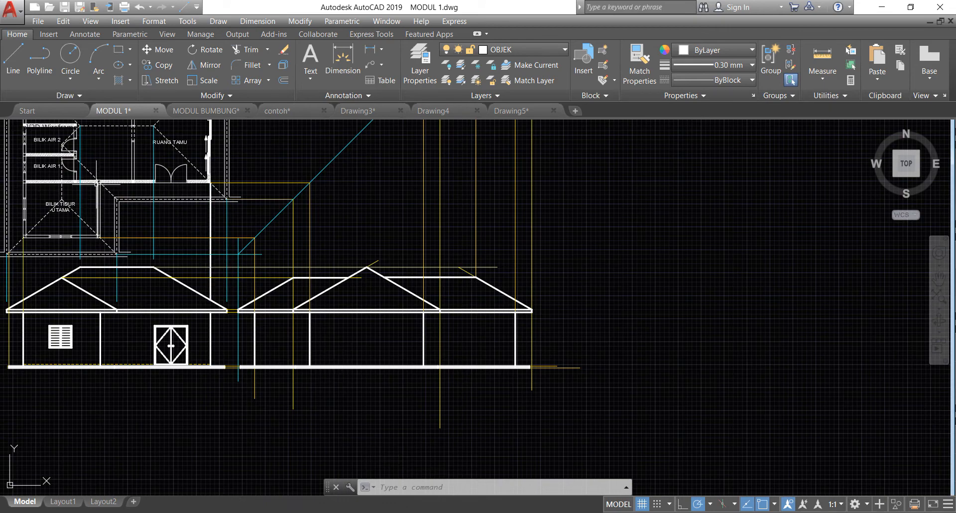
{"action": "scroll", "coordinate": [141, 251], "scroll_direction": "down", "scroll_amount": 2}
{"action": "scroll", "coordinate": [185, 166], "scroll_direction": "up", "scroll_amount": 9}
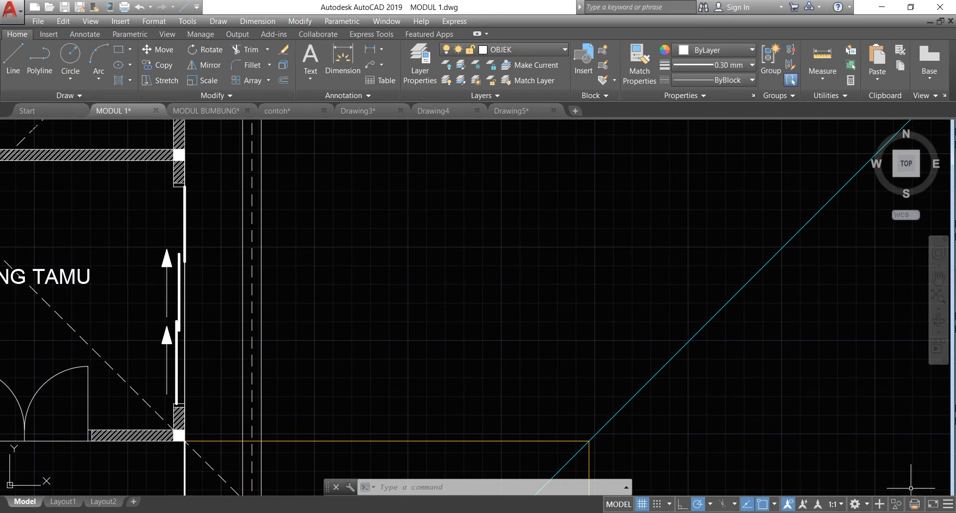
{"action": "left_click", "coordinate": [715, 66]}
{"action": "scroll", "coordinate": [727, 124], "scroll_direction": "up", "scroll_amount": 3}
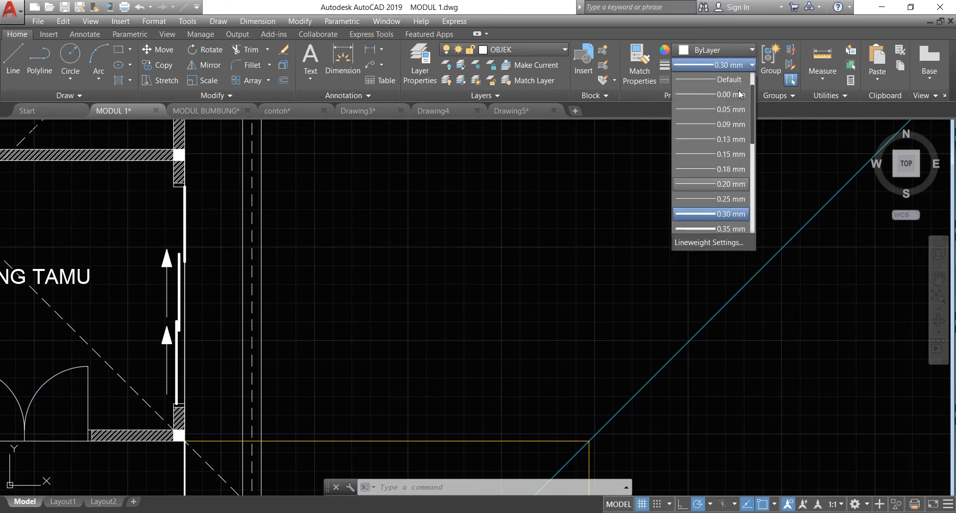
{"action": "left_click", "coordinate": [736, 82]}
{"action": "left_click", "coordinate": [721, 49]}
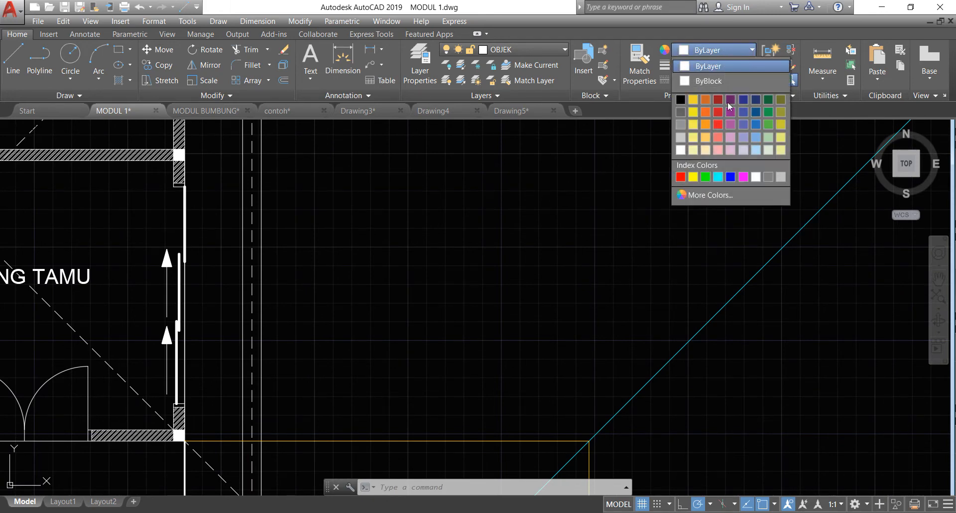
{"action": "left_click", "coordinate": [772, 123]}
- Project the front jamb of the RUANG TAMU sliding door from the plan to the 45° line and down to the side elevation's slab
{"action": "left_click", "coordinate": [19, 59]}
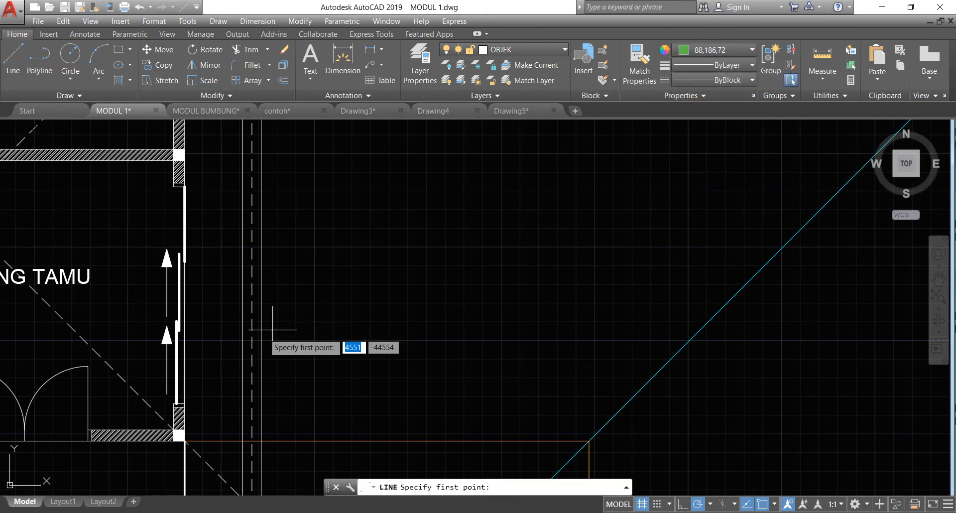
{"action": "left_click", "coordinate": [182, 407]}
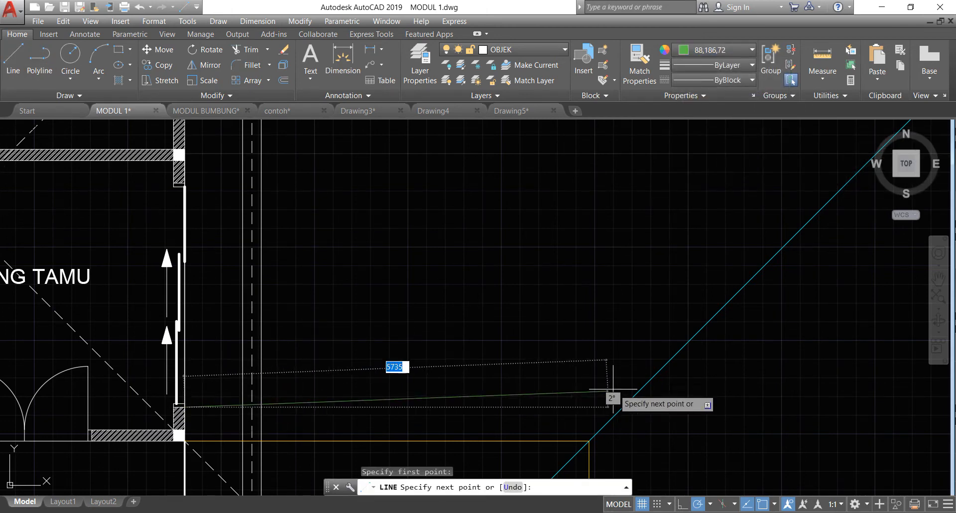
{"action": "left_click", "coordinate": [623, 408]}
{"action": "scroll", "coordinate": [629, 407], "scroll_direction": "down", "scroll_amount": 6}
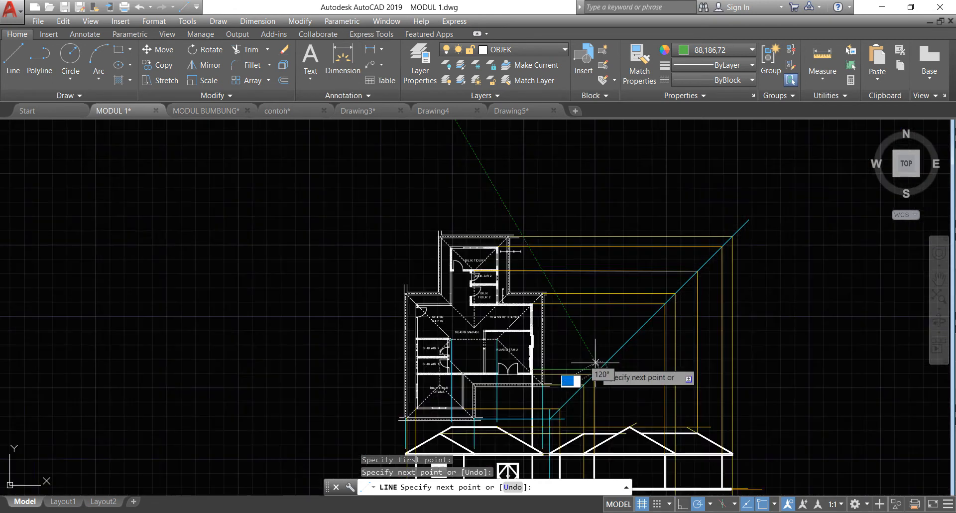
{"action": "scroll", "coordinate": [576, 384], "scroll_direction": "down", "scroll_amount": 2}
{"action": "scroll", "coordinate": [604, 389], "scroll_direction": "up", "scroll_amount": 3}
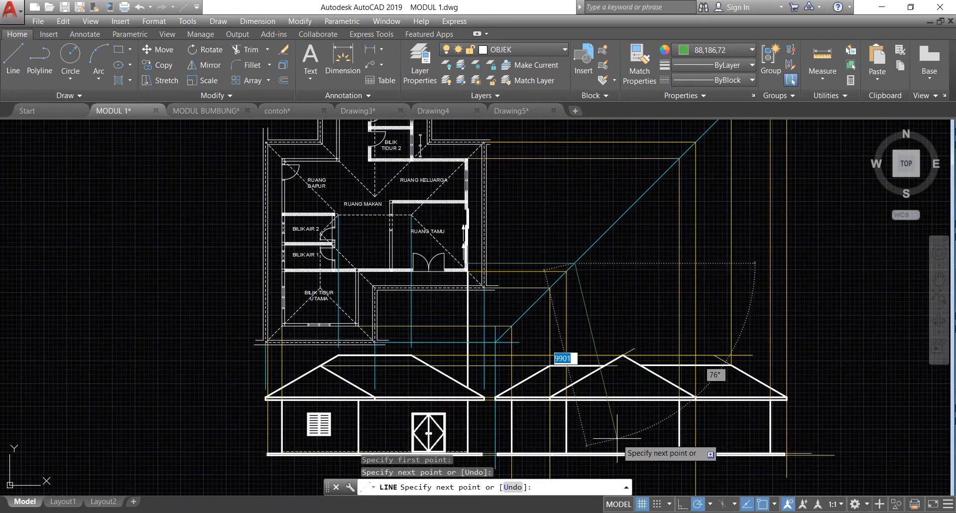
{"action": "left_click", "coordinate": [576, 454]}
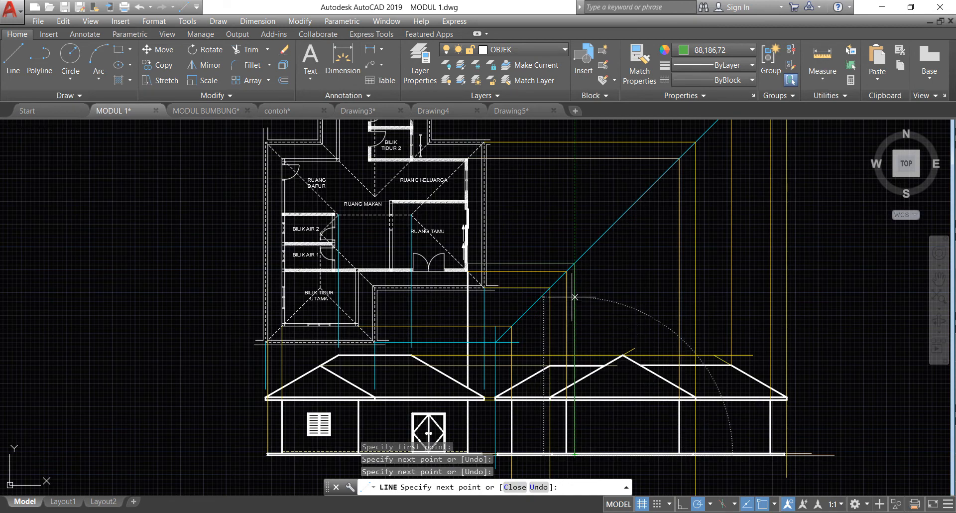
{"action": "key", "text": "Return"}
- Project the sliding door's rear jamb from the plan to the 45° line and down to the slab's top edge
{"action": "scroll", "coordinate": [477, 167], "scroll_direction": "up", "scroll_amount": 4}
{"action": "key", "text": "Return"}
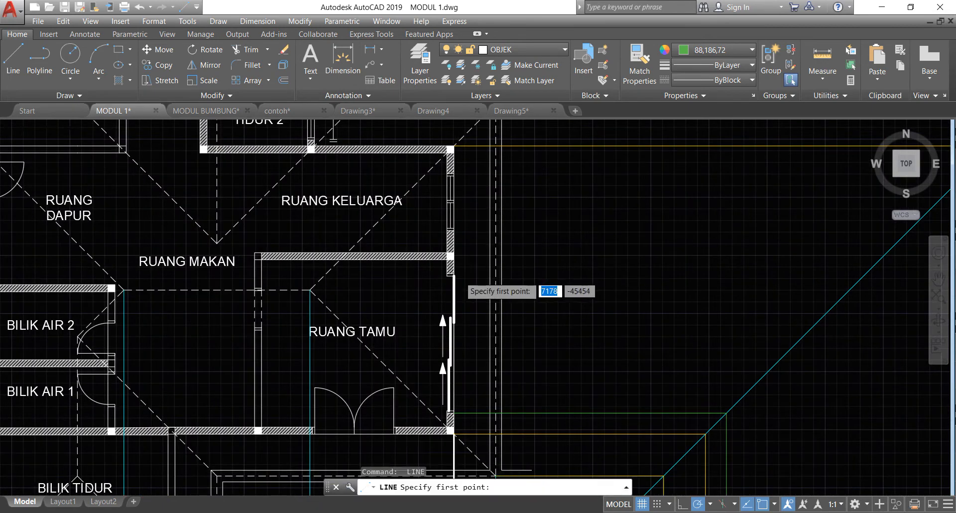
{"action": "scroll", "coordinate": [461, 278], "scroll_direction": "up", "scroll_amount": 2}
{"action": "left_click", "coordinate": [449, 272]}
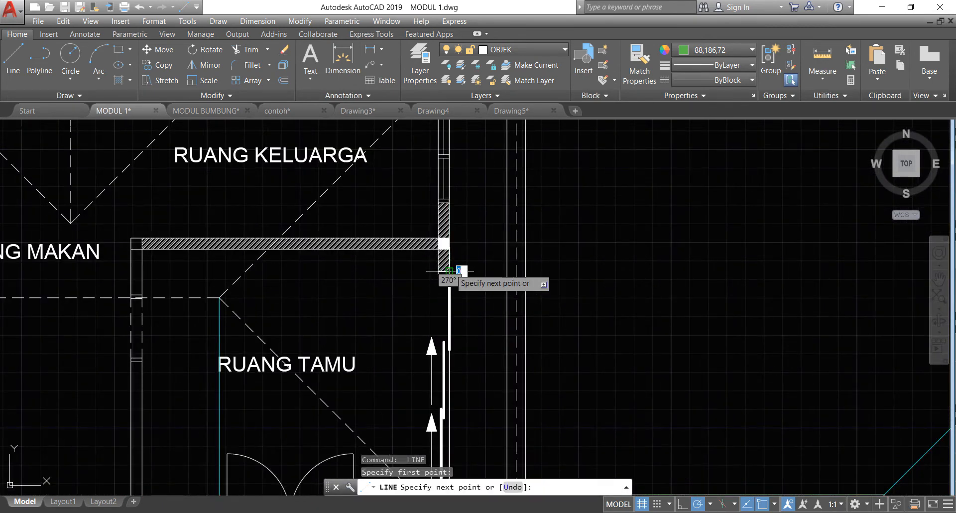
{"action": "scroll", "coordinate": [451, 273], "scroll_direction": "down", "scroll_amount": 4}
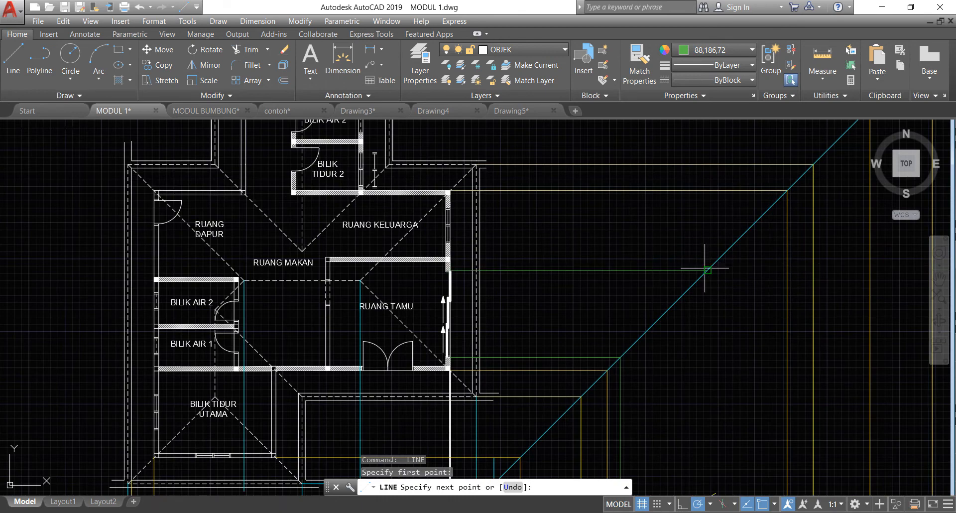
{"action": "scroll", "coordinate": [701, 298], "scroll_direction": "down", "scroll_amount": 4}
{"action": "scroll", "coordinate": [714, 423], "scroll_direction": "up", "scroll_amount": 1}
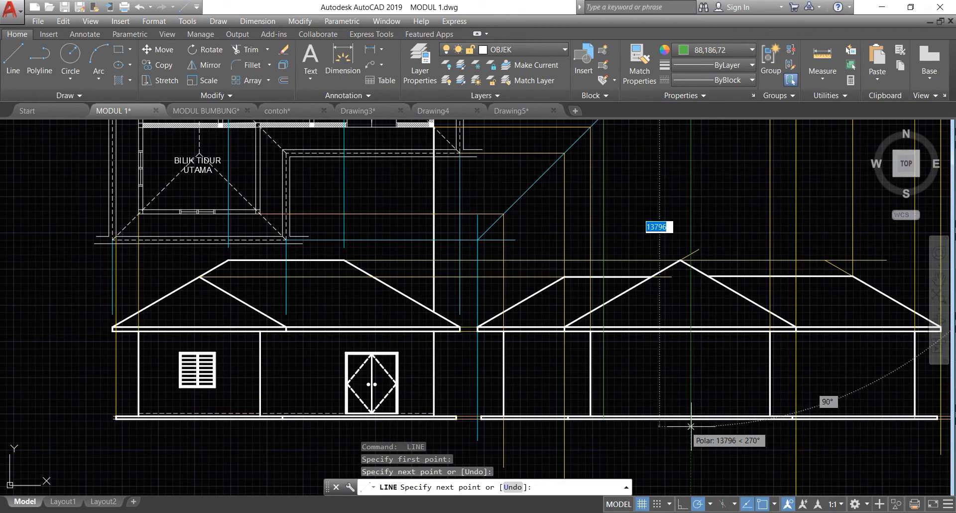
{"action": "scroll", "coordinate": [690, 415], "scroll_direction": "up", "scroll_amount": 2}
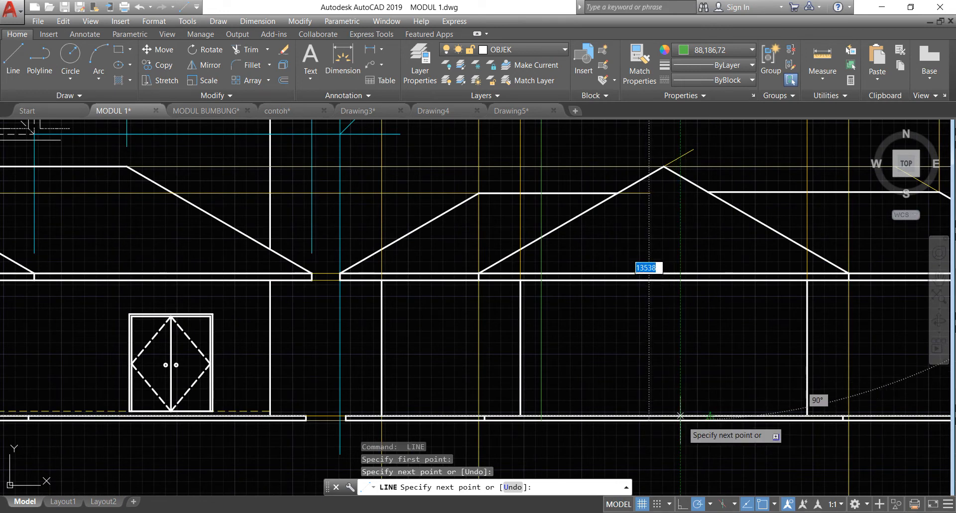
{"action": "left_click", "coordinate": [680, 416]}
{"action": "key", "text": "Return"}
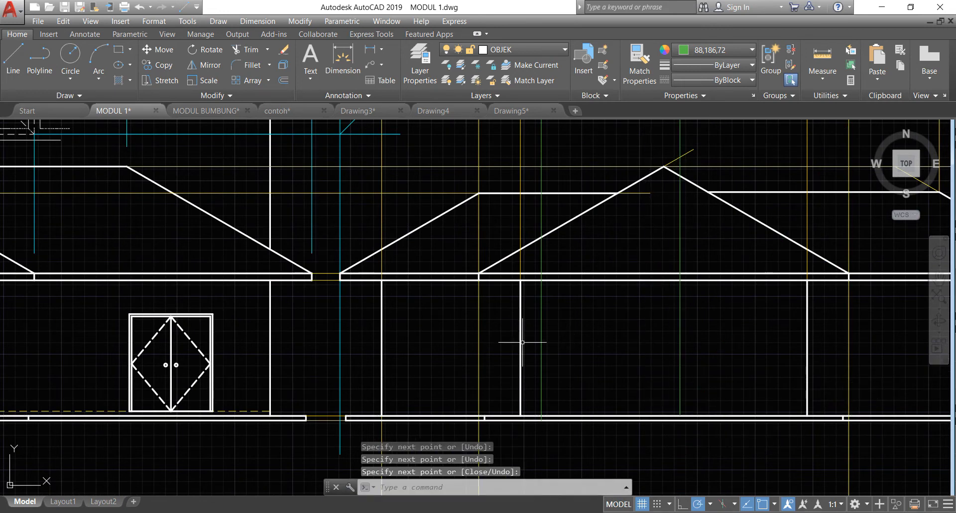
- Project the front elevation's door head horizontally across the side elevation, just past the rear jamb projection
{"action": "key", "text": "Return"}
{"action": "left_click", "coordinate": [213, 314]}
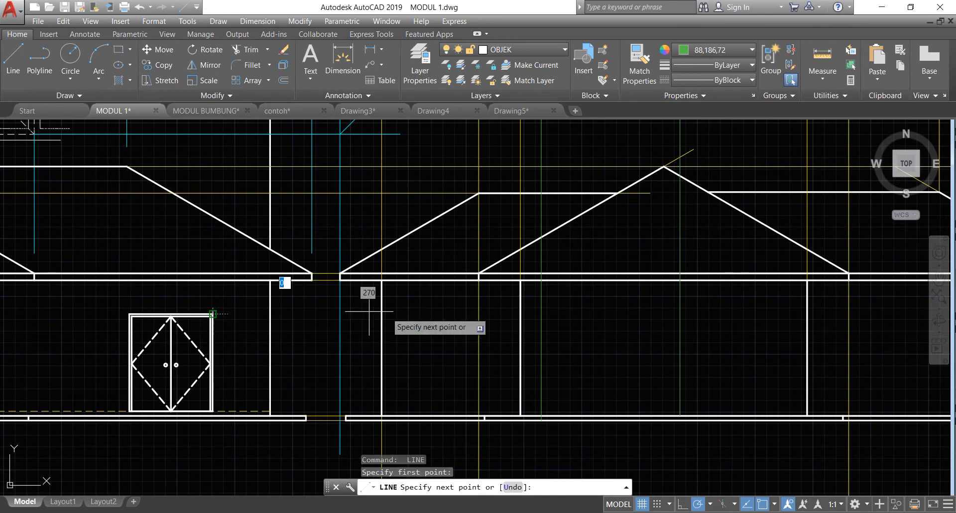
{"action": "left_click", "coordinate": [706, 314]}
{"action": "key", "text": "Return"}
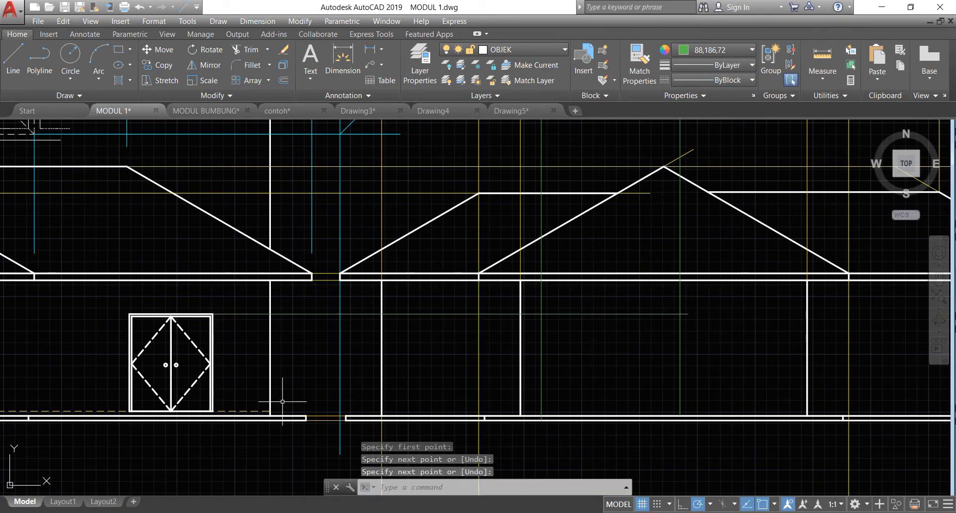
- Project the dashed floor level from the front elevation's wall corner horizontally to the rear jamb projection
{"action": "scroll", "coordinate": [274, 409], "scroll_direction": "up", "scroll_amount": 4}
{"action": "key", "text": "Return"}
{"action": "left_click", "coordinate": [251, 423]}
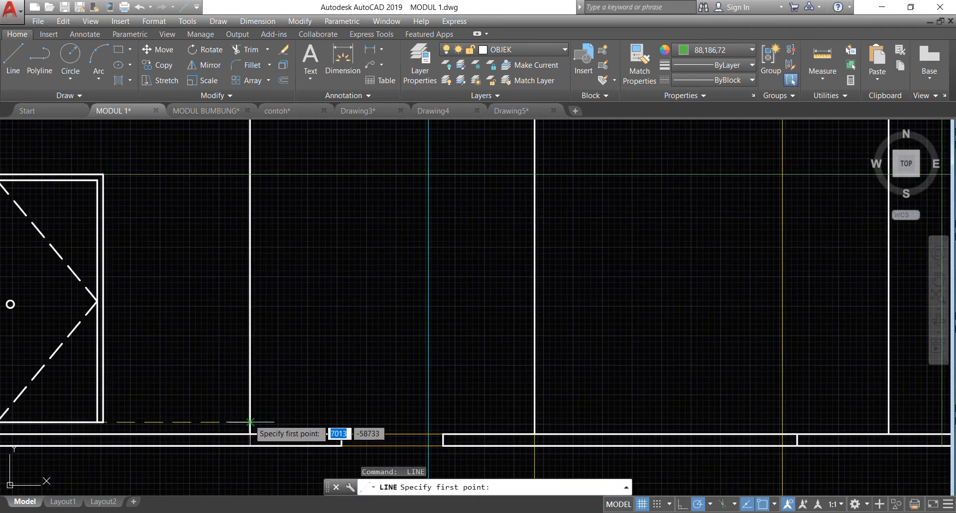
{"action": "scroll", "coordinate": [261, 423], "scroll_direction": "down", "scroll_amount": 3}
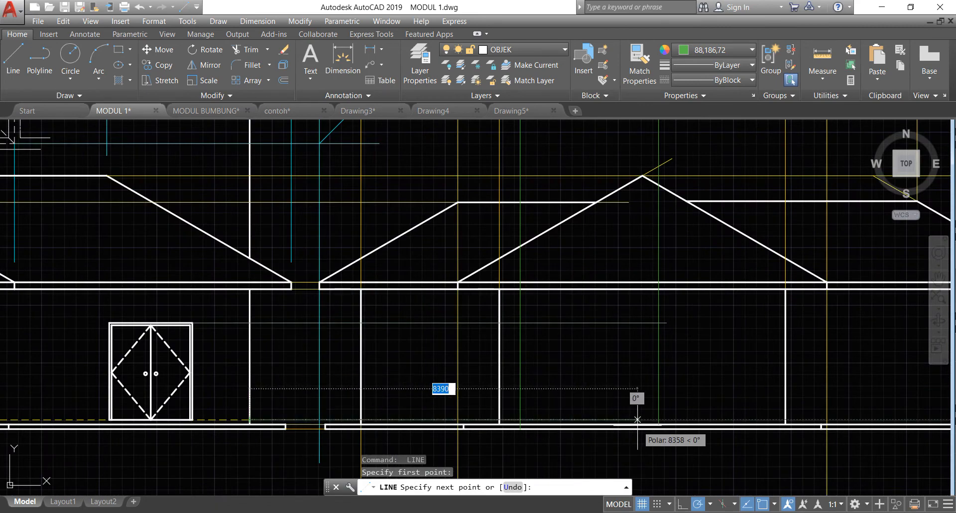
{"action": "left_click", "coordinate": [662, 423]}
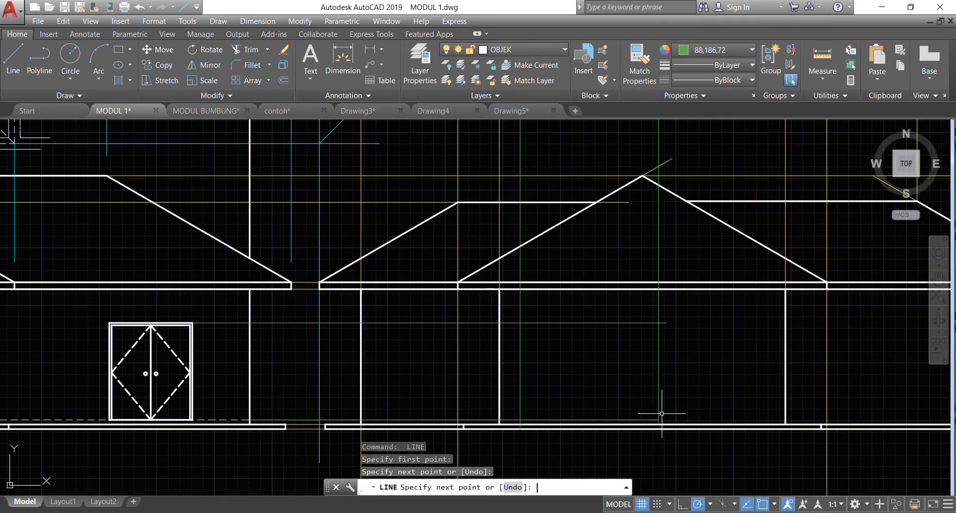
{"action": "scroll", "coordinate": [662, 416], "scroll_direction": "up", "scroll_amount": 3}
{"action": "key", "text": "Escape"}
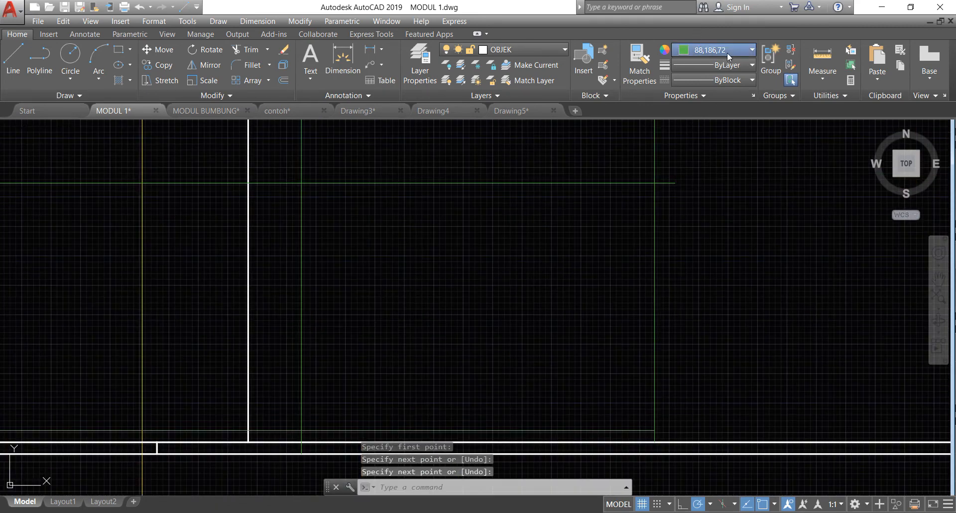
- Set the current colour back to ByLayer and the current lineweight to 0.30 mm
{"action": "left_click", "coordinate": [728, 52]}
{"action": "left_click", "coordinate": [731, 64]}
{"action": "left_click", "coordinate": [731, 70]}
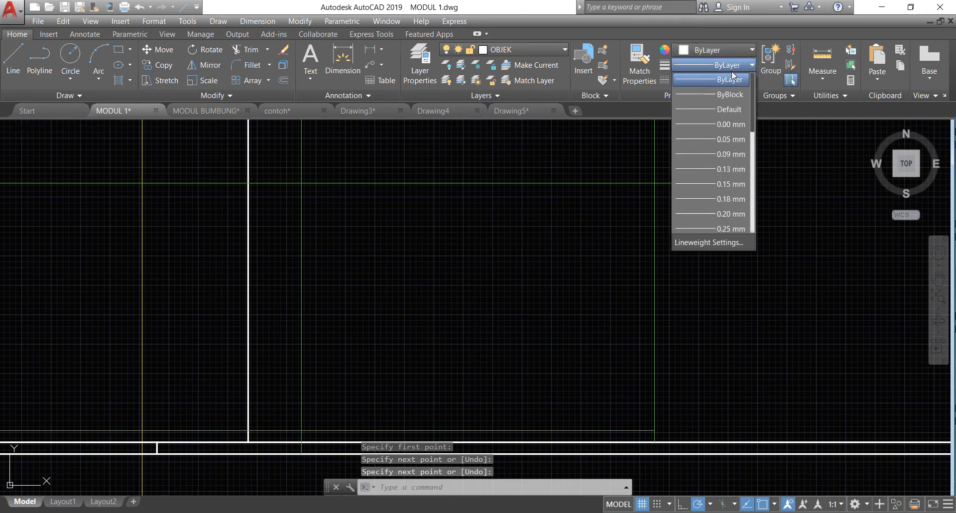
{"action": "left_click", "coordinate": [742, 199]}
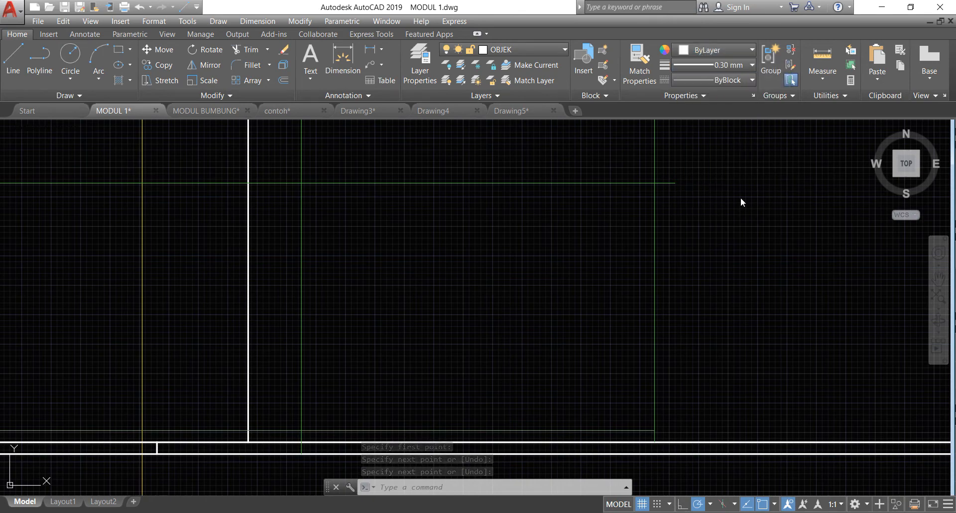
- Outline the sliding door opening with lines along the green jamb, head and floor projections, closing at the front lower corner
{"action": "left_click", "coordinate": [13, 59]}
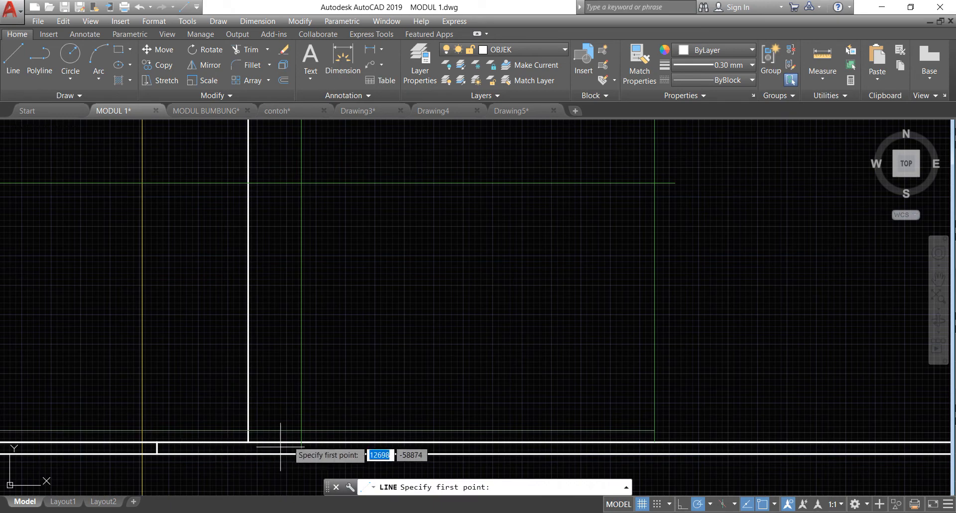
{"action": "left_click", "coordinate": [301, 430]}
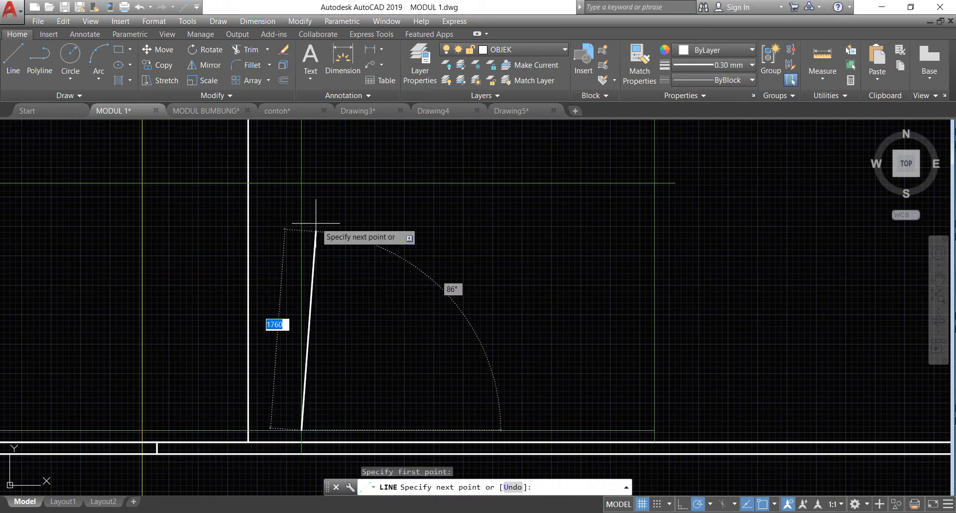
{"action": "left_click", "coordinate": [301, 183]}
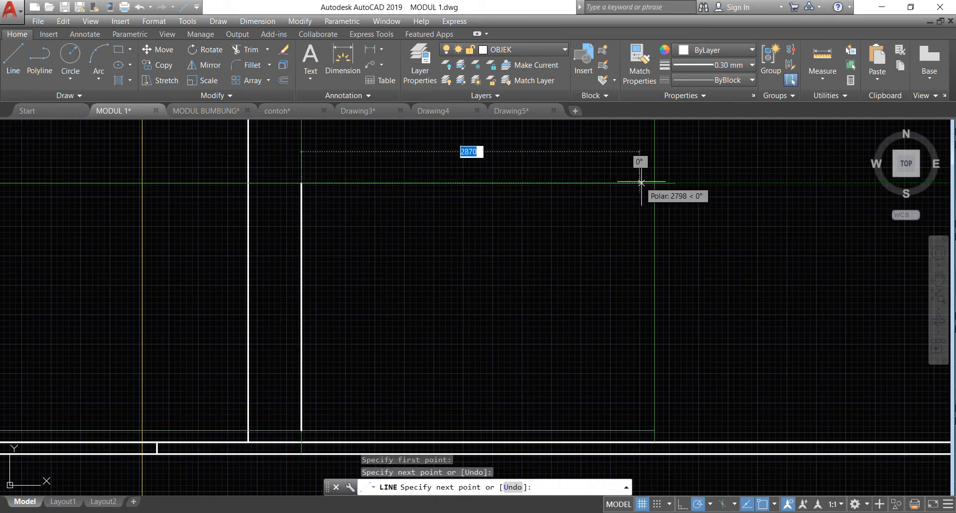
{"action": "left_click", "coordinate": [664, 183]}
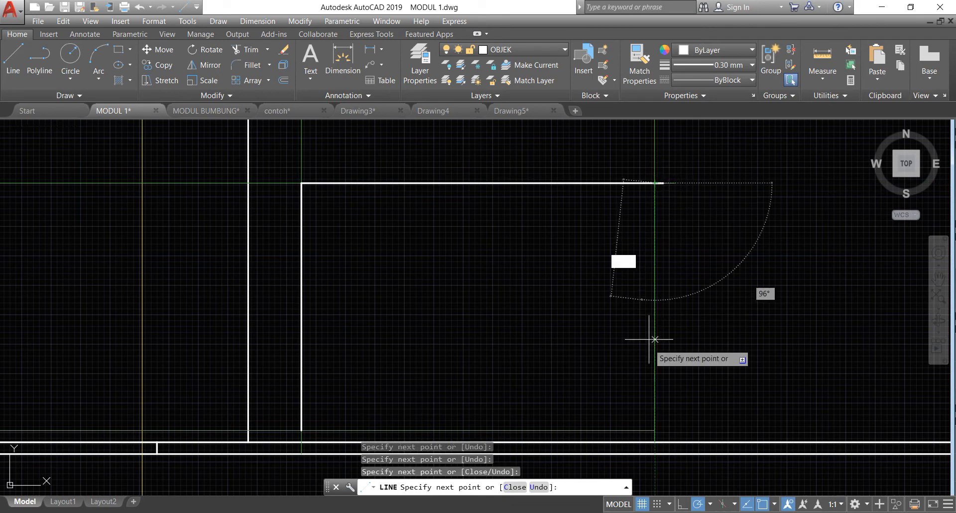
{"action": "left_click", "coordinate": [656, 430]}
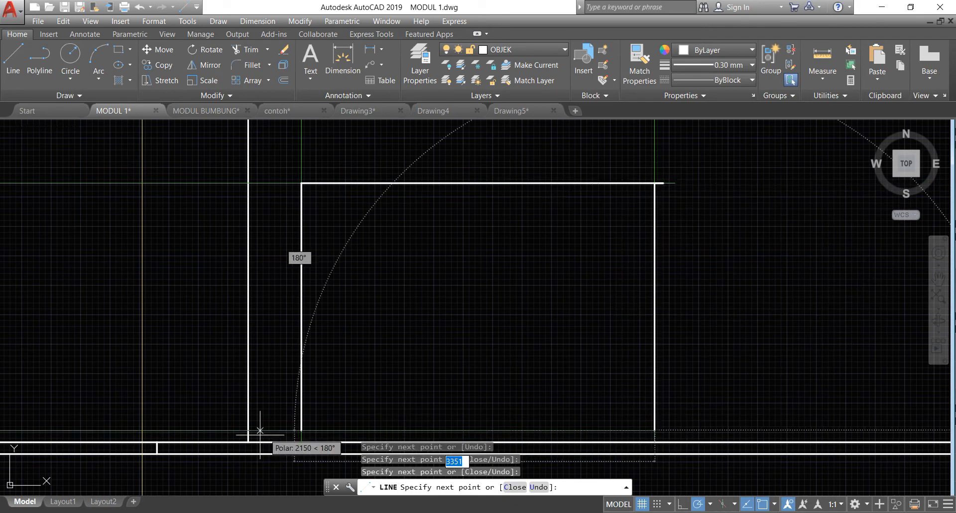
{"action": "left_click", "coordinate": [301, 429]}
{"action": "left_click", "coordinate": [301, 429]}
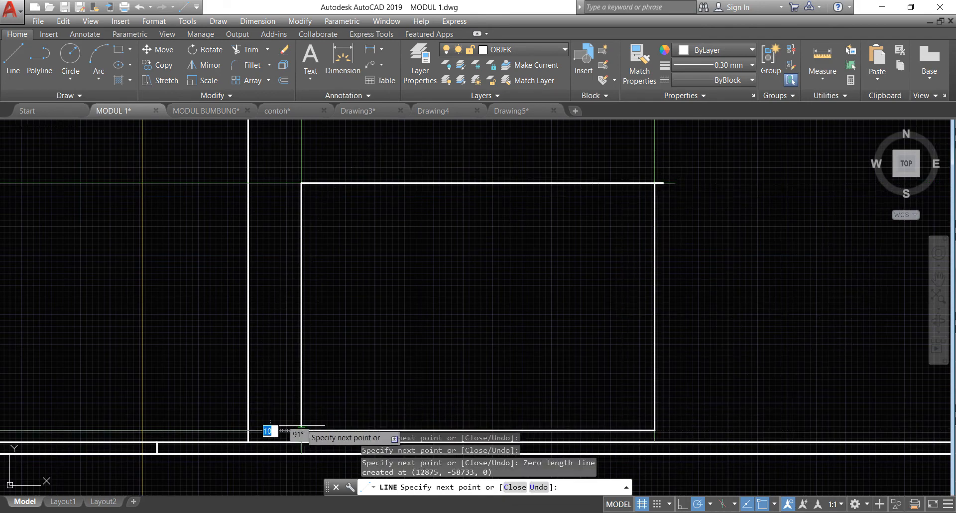
{"action": "key", "text": "Return"}
- Offset the sliding door's front jamb, head and rear jamb lines 50 inward to form the frame's inner edge
{"action": "left_click", "coordinate": [283, 80]}
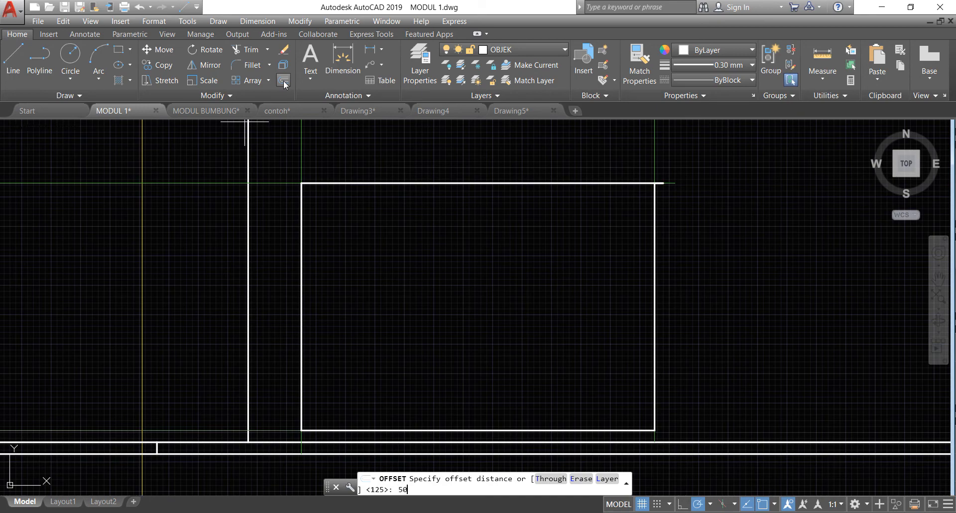
{"action": "key", "text": "Return"}
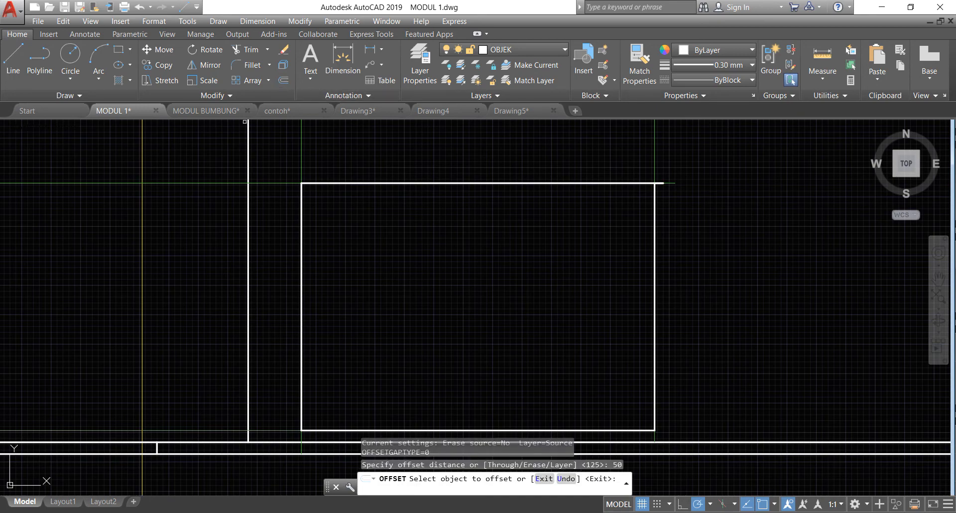
{"action": "left_click", "coordinate": [303, 207]}
{"action": "left_click", "coordinate": [315, 220]}
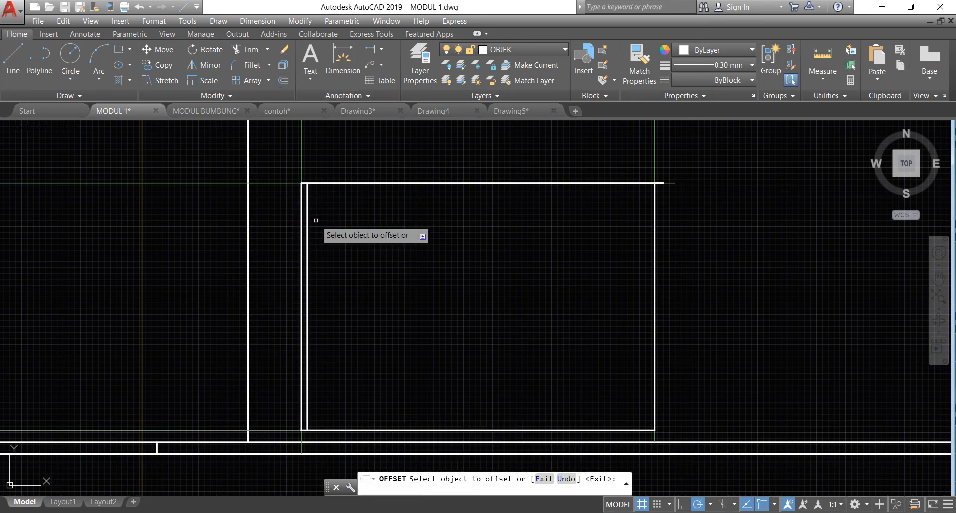
{"action": "left_click", "coordinate": [336, 183]}
{"action": "left_click", "coordinate": [359, 196]}
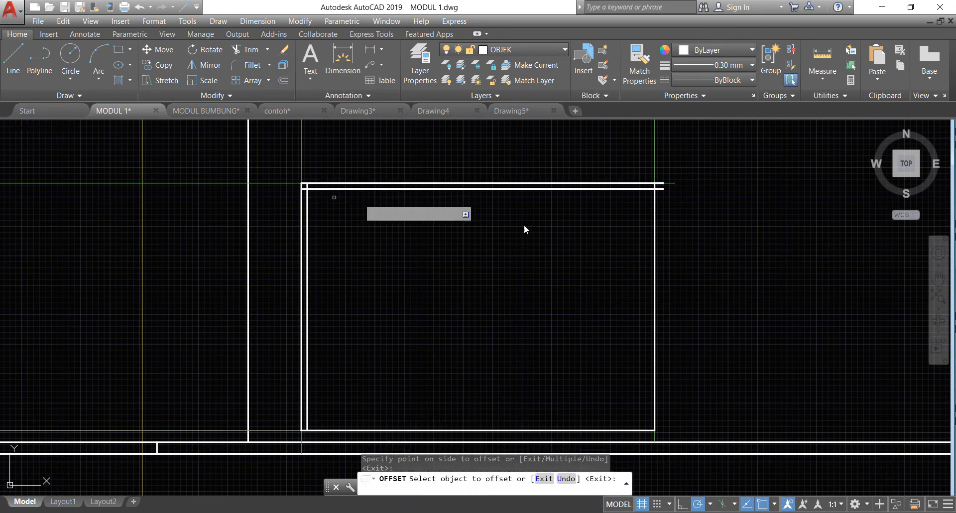
{"action": "left_click", "coordinate": [655, 243]}
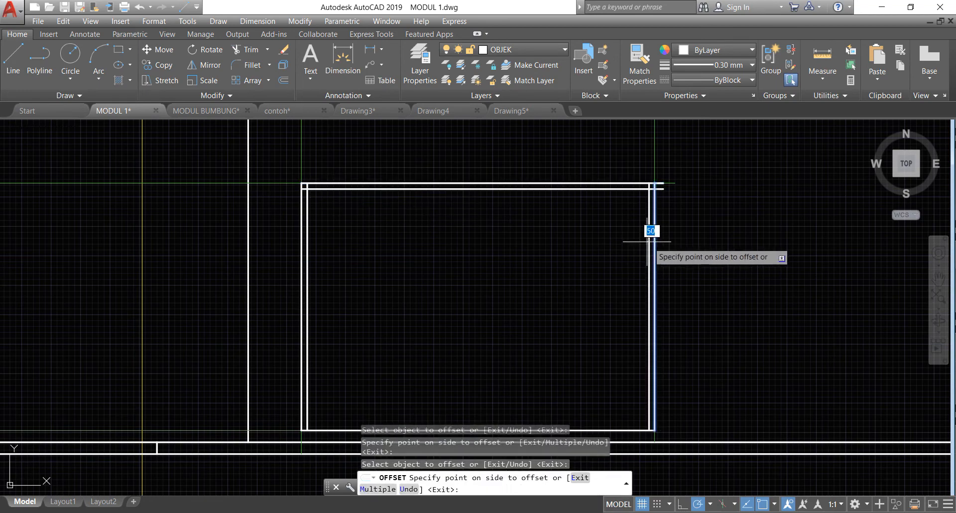
{"action": "left_click", "coordinate": [615, 240]}
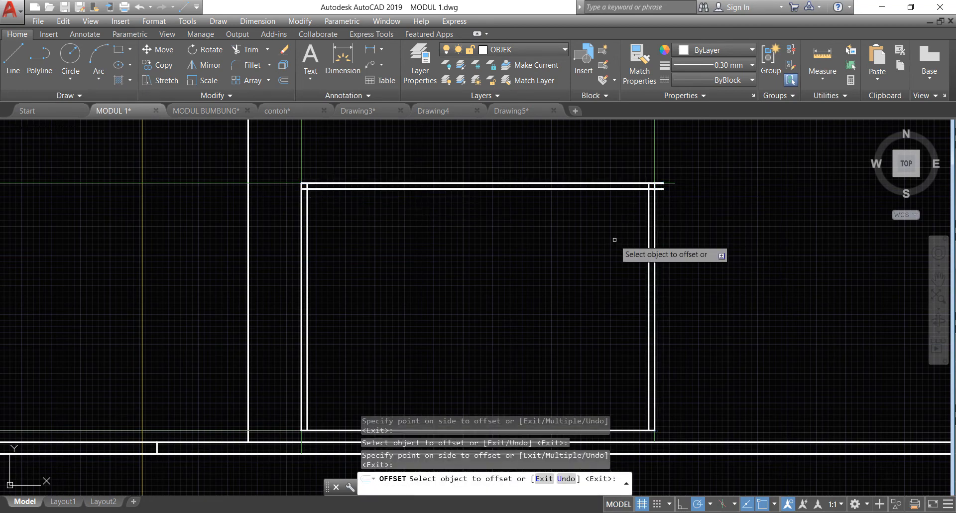
{"action": "key", "text": "Escape"}
- Trim the inner head line's overhang past the rear jamb, using the door frame lines as cutting edges
{"action": "left_click", "coordinate": [250, 48]}
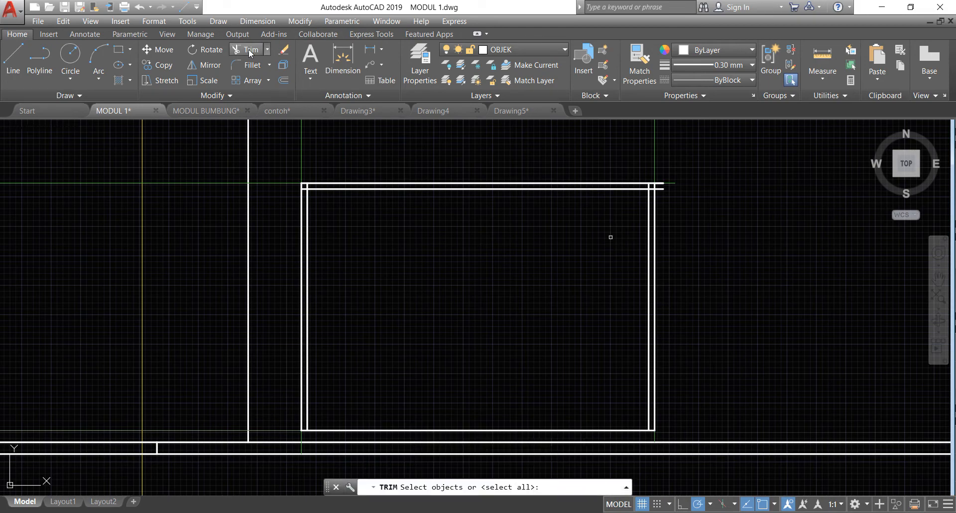
{"action": "left_click", "coordinate": [322, 202]}
{"action": "left_click", "coordinate": [300, 178]}
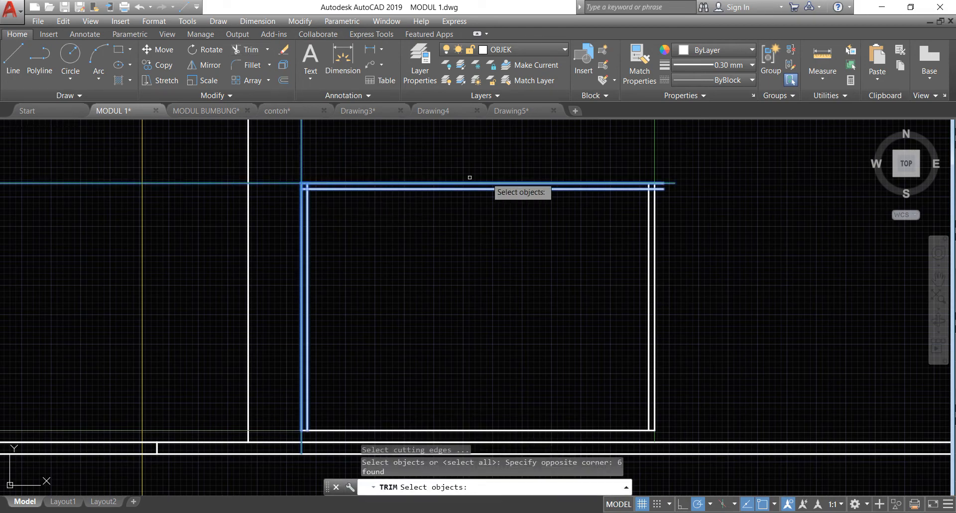
{"action": "left_click", "coordinate": [658, 195]}
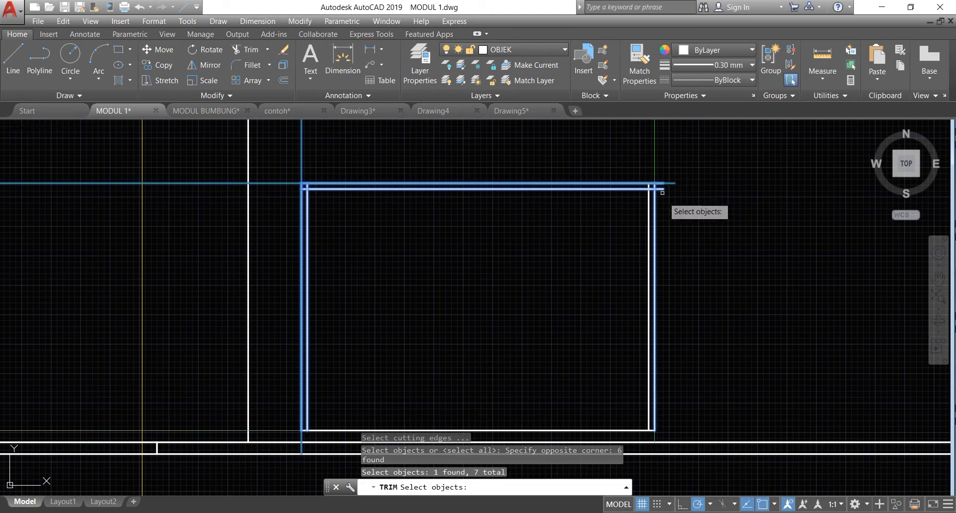
{"action": "left_click", "coordinate": [662, 192]}
{"action": "left_click", "coordinate": [637, 175]}
{"action": "scroll", "coordinate": [688, 172], "scroll_direction": "up", "scroll_amount": 2}
{"action": "key", "text": "Return"}
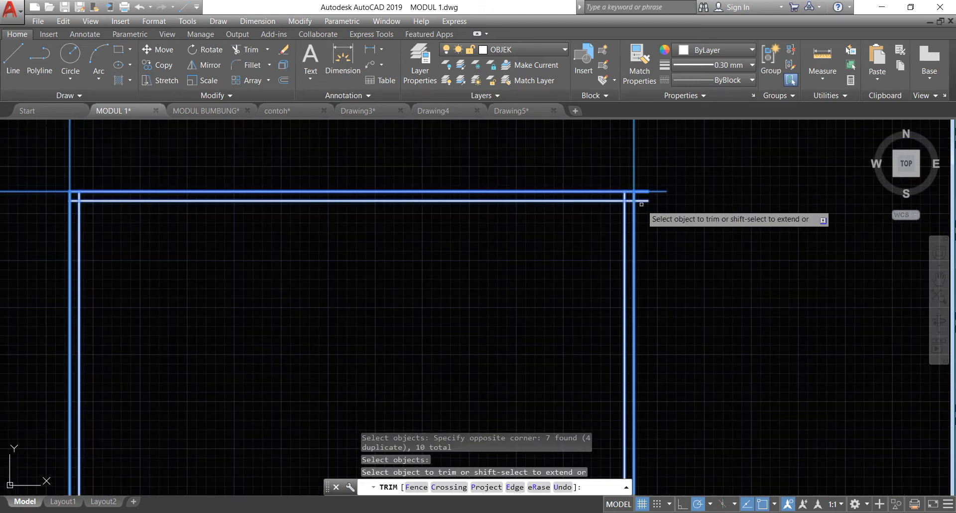
{"action": "left_click", "coordinate": [641, 201]}
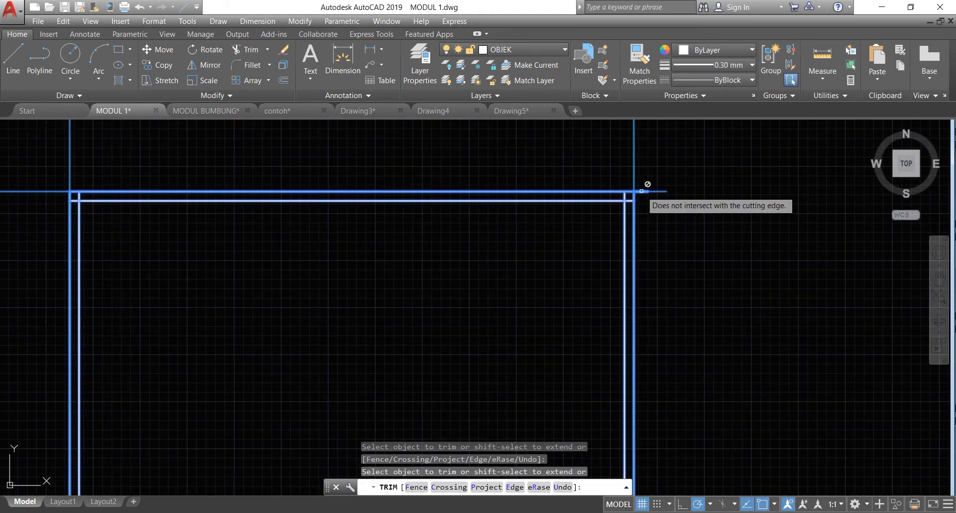
{"action": "left_click", "coordinate": [642, 191]}
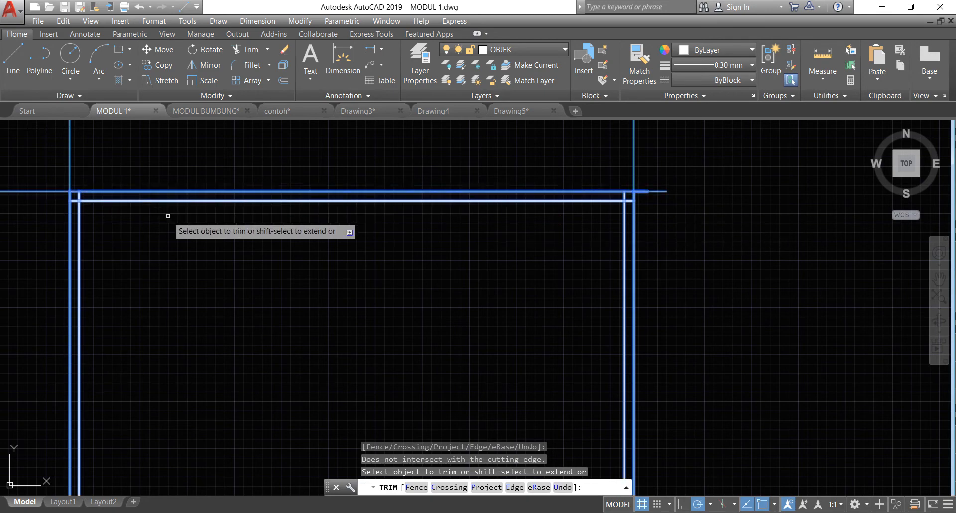
- Trim the overlapping ends of the inner head and jamb lines at both upper corners of the door frame
{"action": "scroll", "coordinate": [168, 216], "scroll_direction": "down", "scroll_amount": 2}
{"action": "scroll", "coordinate": [553, 197], "scroll_direction": "up", "scroll_amount": 6}
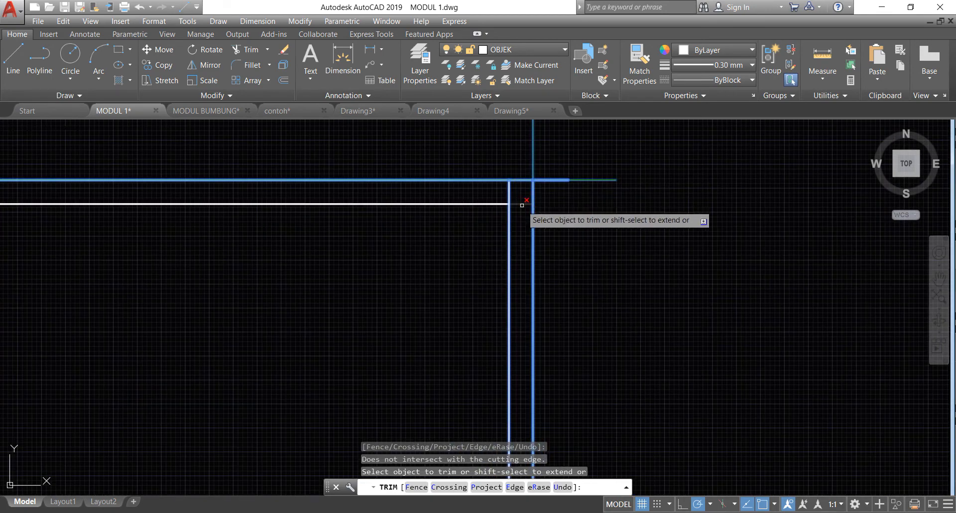
{"action": "left_click", "coordinate": [509, 192]}
{"action": "scroll", "coordinate": [571, 220], "scroll_direction": "down", "scroll_amount": 6}
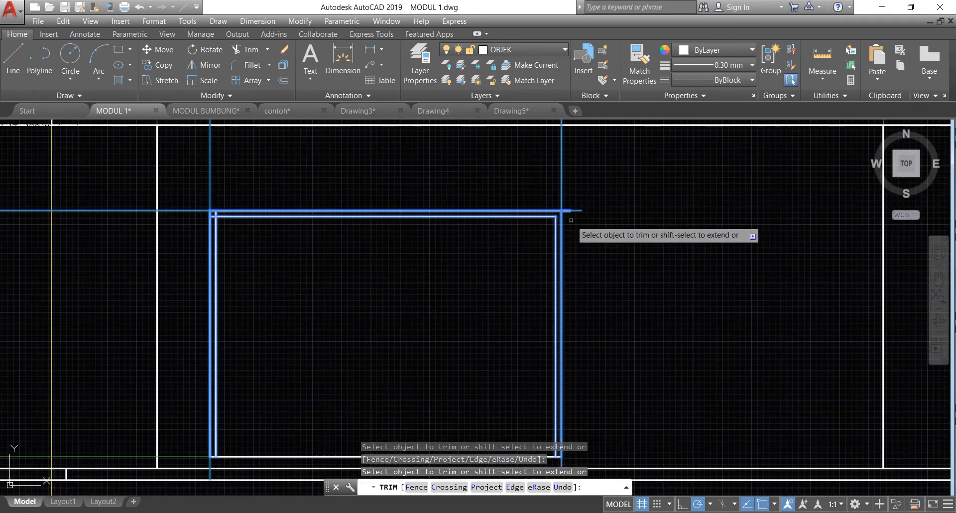
{"action": "scroll", "coordinate": [293, 271], "scroll_direction": "up", "scroll_amount": 8}
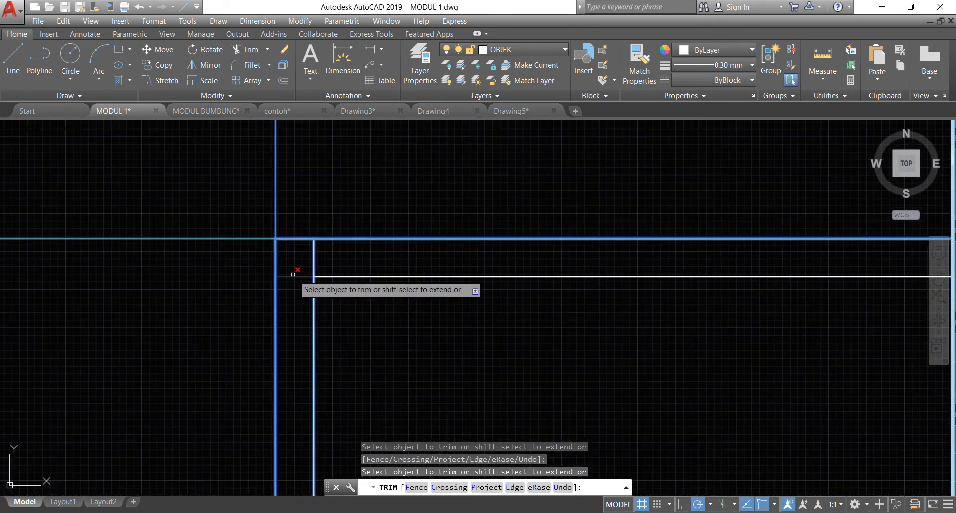
{"action": "left_click", "coordinate": [293, 274]}
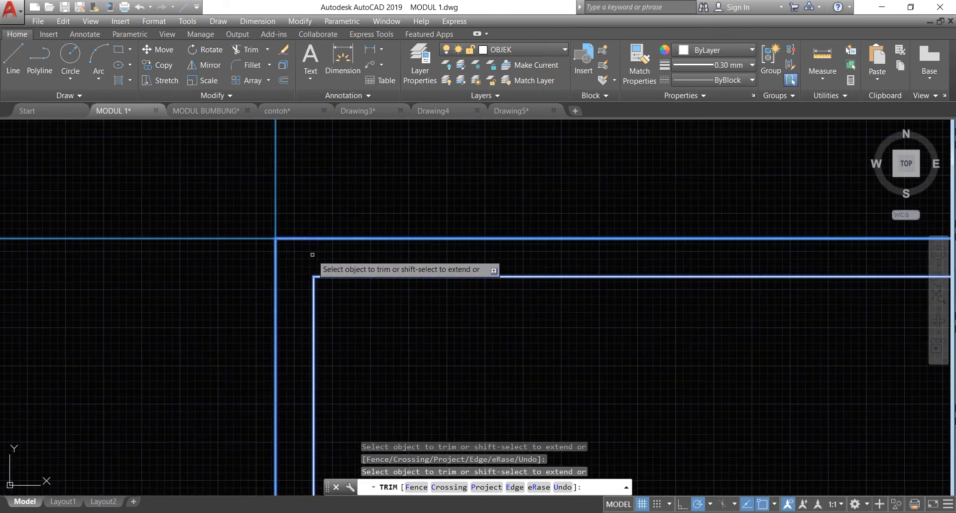
{"action": "left_click", "coordinate": [312, 255]}
{"action": "key", "text": "Return"}
{"action": "scroll", "coordinate": [271, 210], "scroll_direction": "down", "scroll_amount": 8}
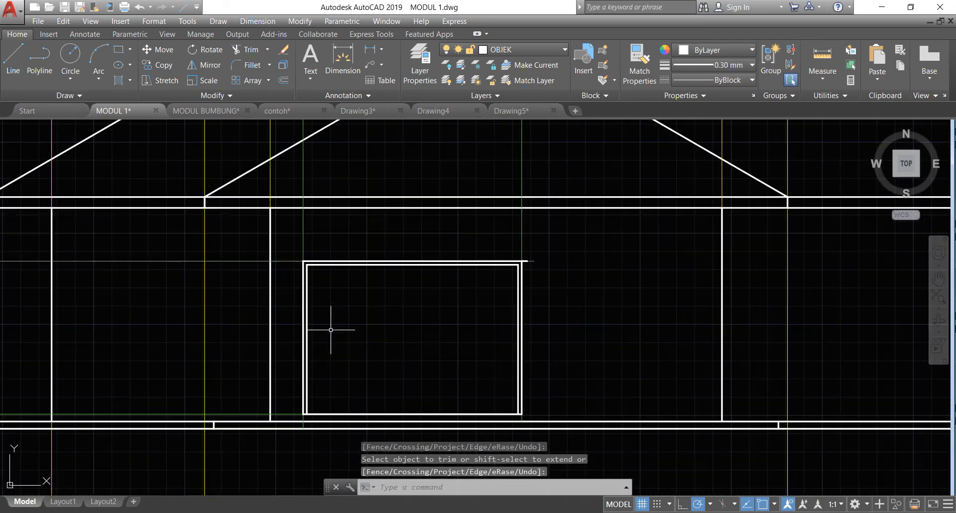
{"action": "scroll", "coordinate": [355, 386], "scroll_direction": "up", "scroll_amount": 2}
{"action": "key", "text": "Return"}
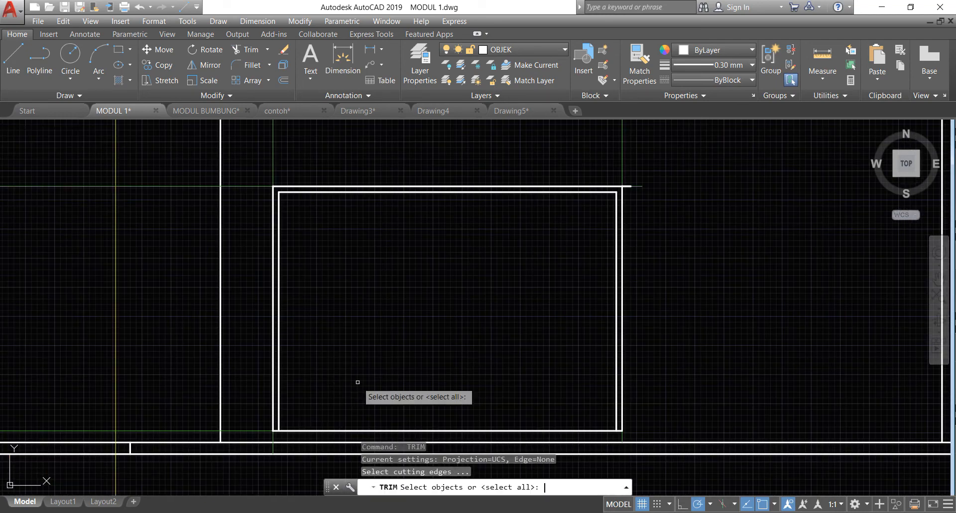
{"action": "scroll", "coordinate": [373, 387], "scroll_direction": "down", "scroll_amount": 2}
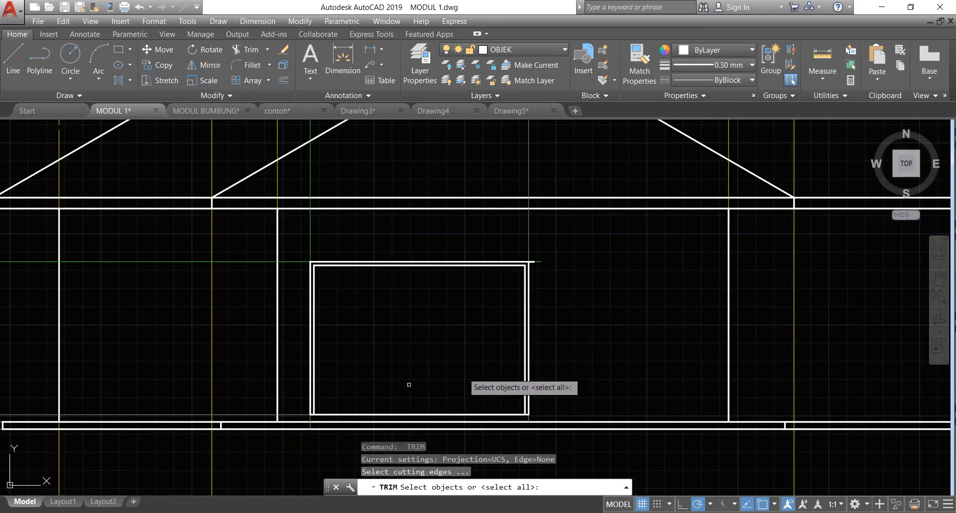
{"action": "scroll", "coordinate": [478, 369], "scroll_direction": "up", "scroll_amount": 2}
{"action": "key", "text": "Return"}
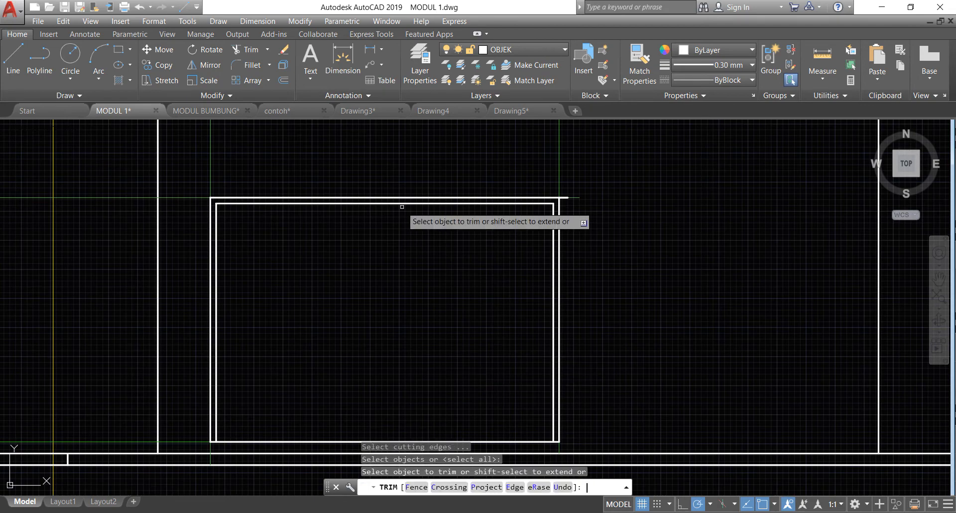
{"action": "key", "text": "Escape"}
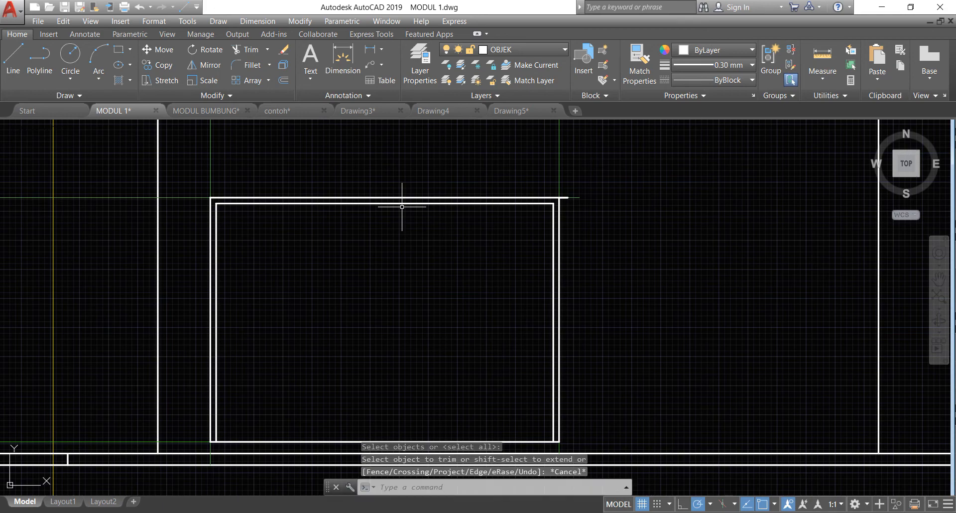
- Divide the sliding door into three panels by offsetting the outer rear jamb 1000 towards the front, then offsetting that line another 1000
{"action": "scroll", "coordinate": [428, 328], "scroll_direction": "down", "scroll_amount": 8}
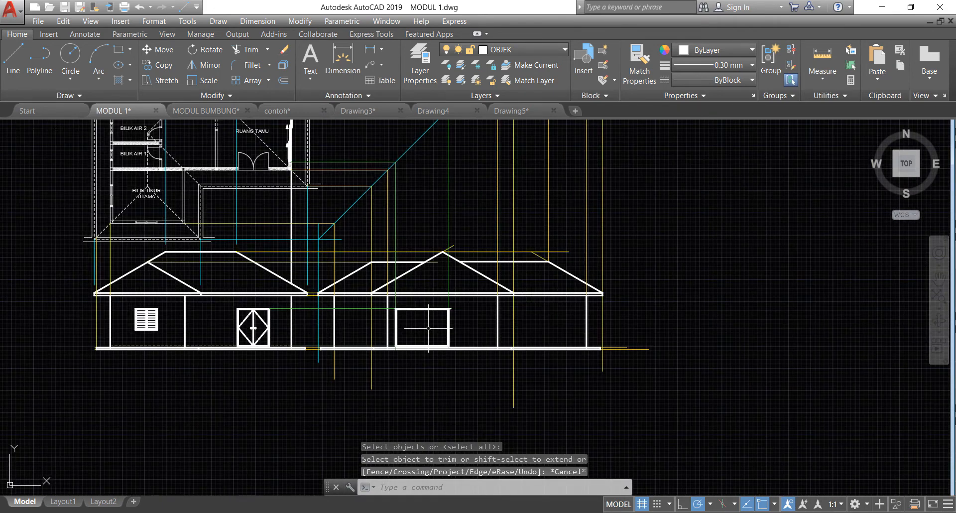
{"action": "scroll", "coordinate": [298, 129], "scroll_direction": "up", "scroll_amount": 6}
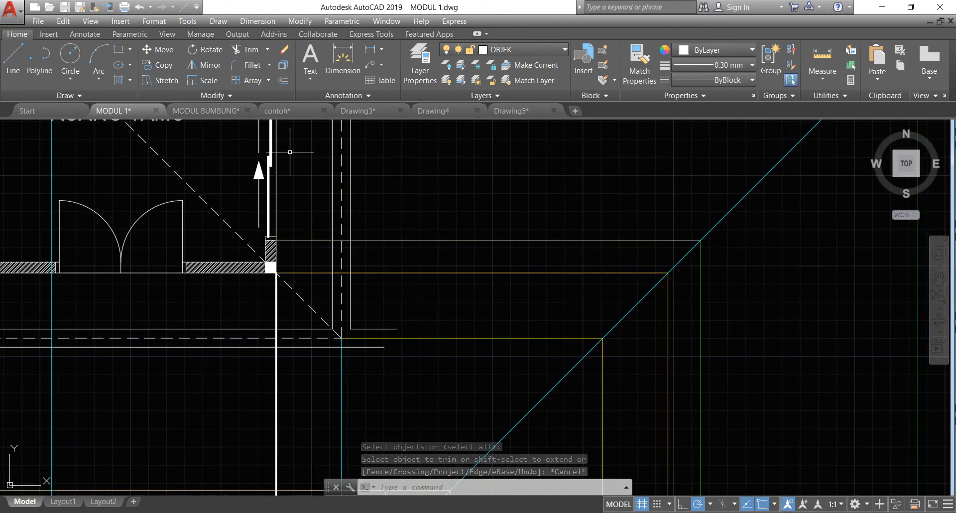
{"action": "scroll", "coordinate": [292, 144], "scroll_direction": "down", "scroll_amount": 6}
{"action": "scroll", "coordinate": [429, 349], "scroll_direction": "up", "scroll_amount": 6}
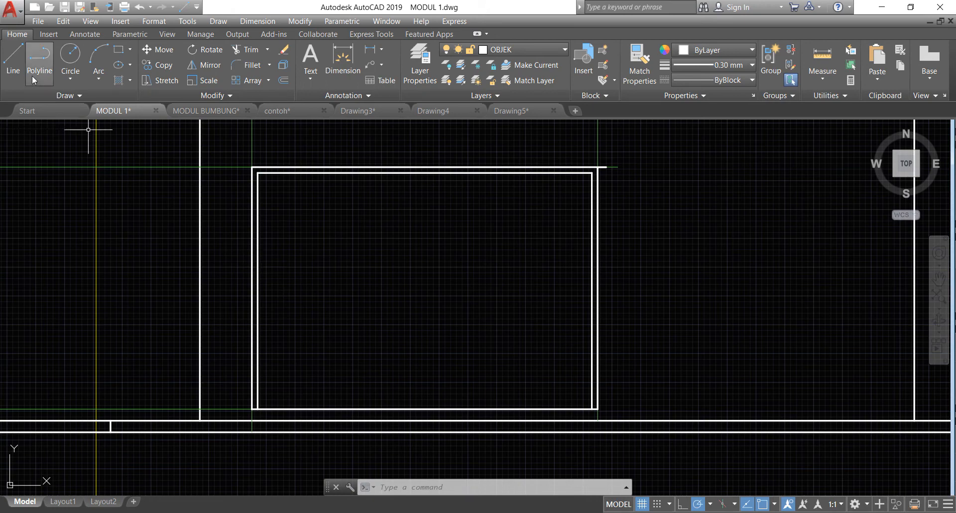
{"action": "left_click", "coordinate": [284, 78]}
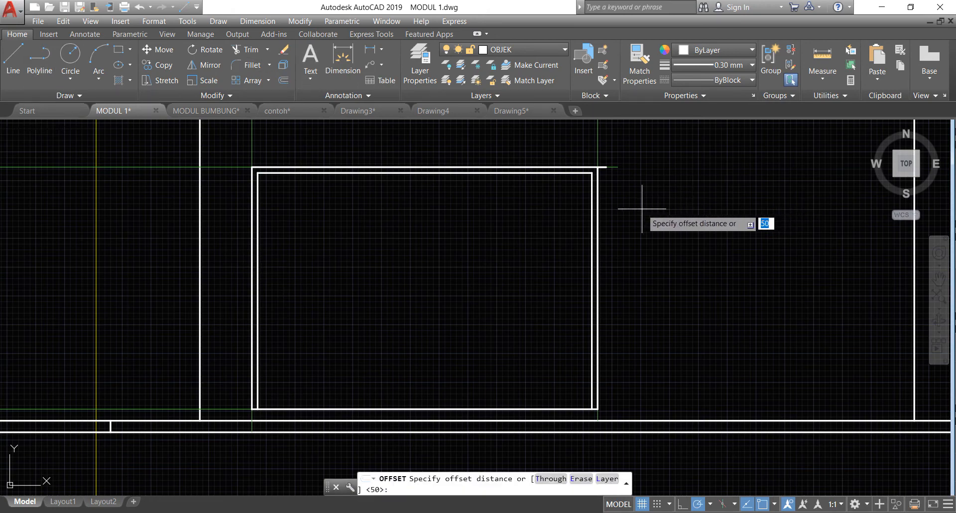
{"action": "type", "text": "1000"}
{"action": "key", "text": "Return"}
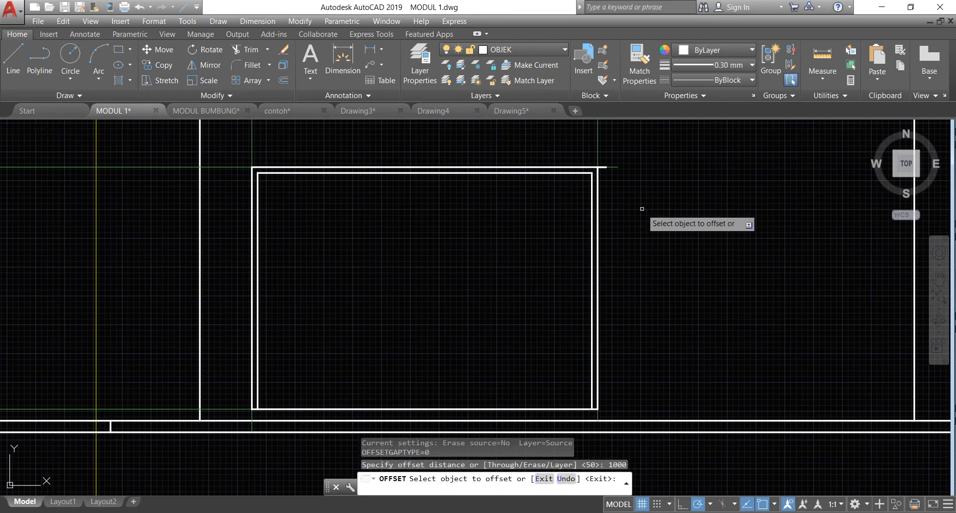
{"action": "left_click", "coordinate": [600, 187]}
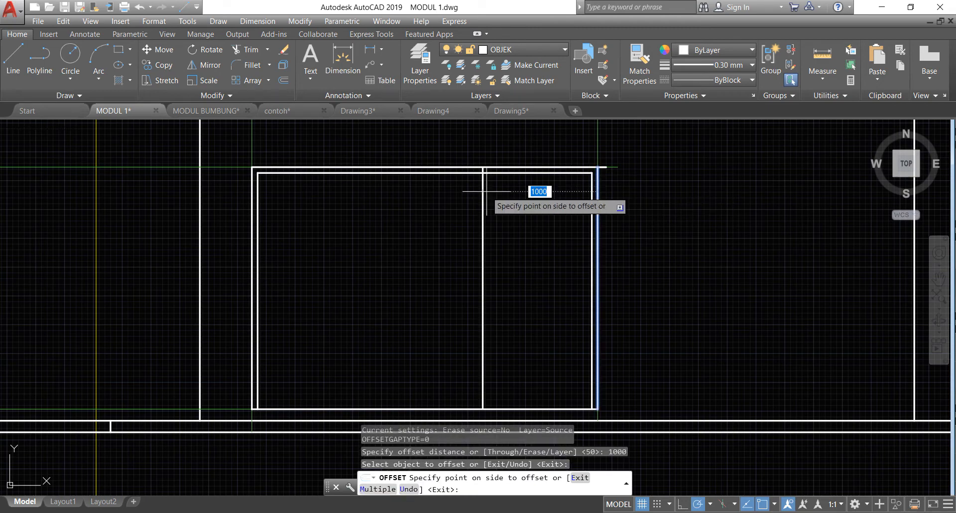
{"action": "left_click", "coordinate": [487, 192]}
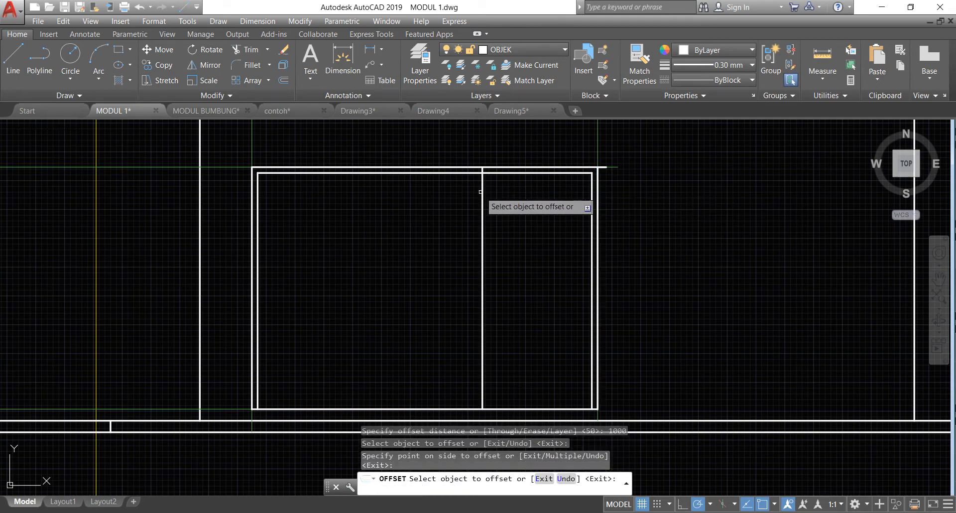
{"action": "left_click", "coordinate": [483, 191]}
{"action": "left_click", "coordinate": [420, 212]}
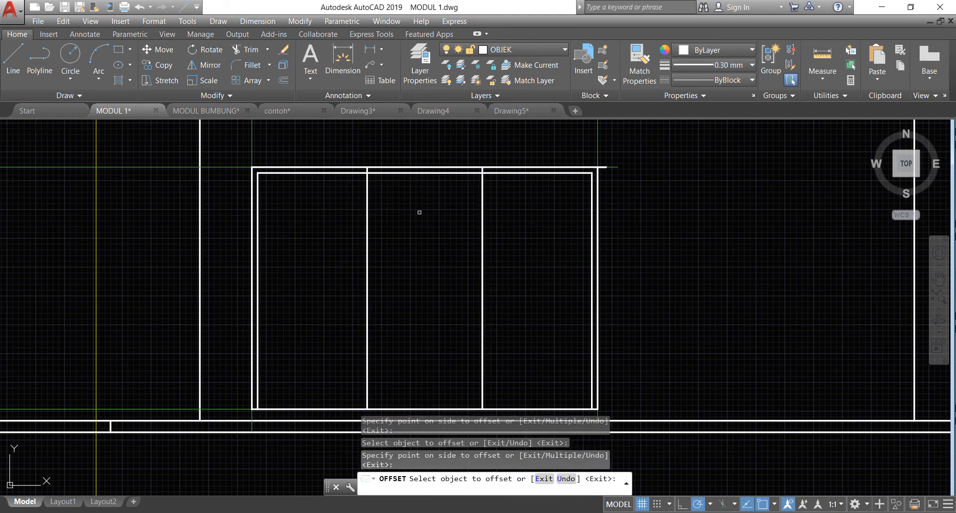
{"action": "key", "text": "Escape"}
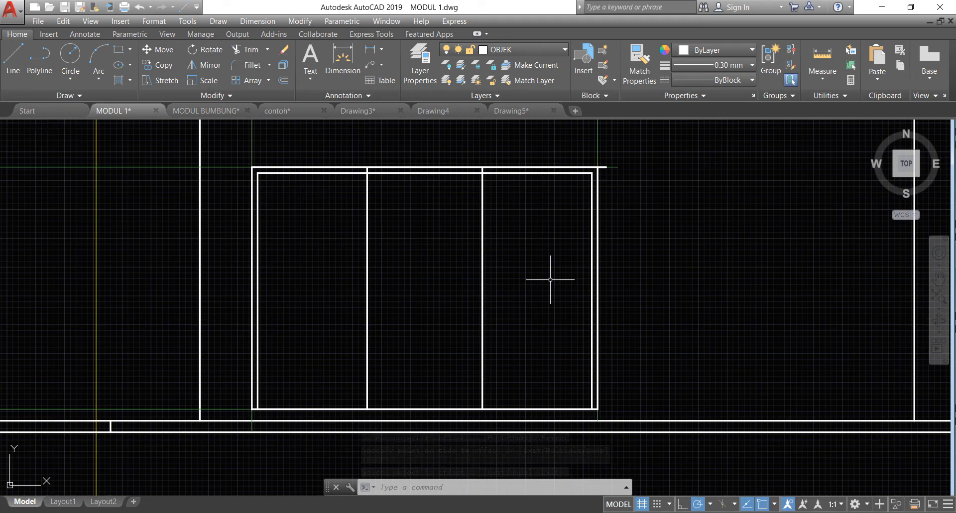
- Draw a closed rectangular outline of lines, about 1830 high, inside the sliding door's rear panel
{"action": "scroll", "coordinate": [551, 279], "scroll_direction": "down", "scroll_amount": 8}
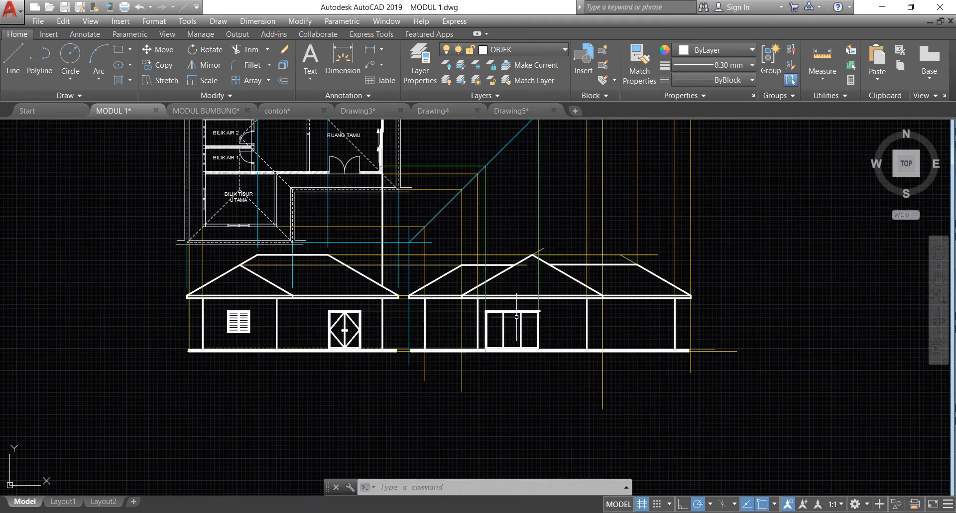
{"action": "scroll", "coordinate": [537, 347], "scroll_direction": "up", "scroll_amount": 8}
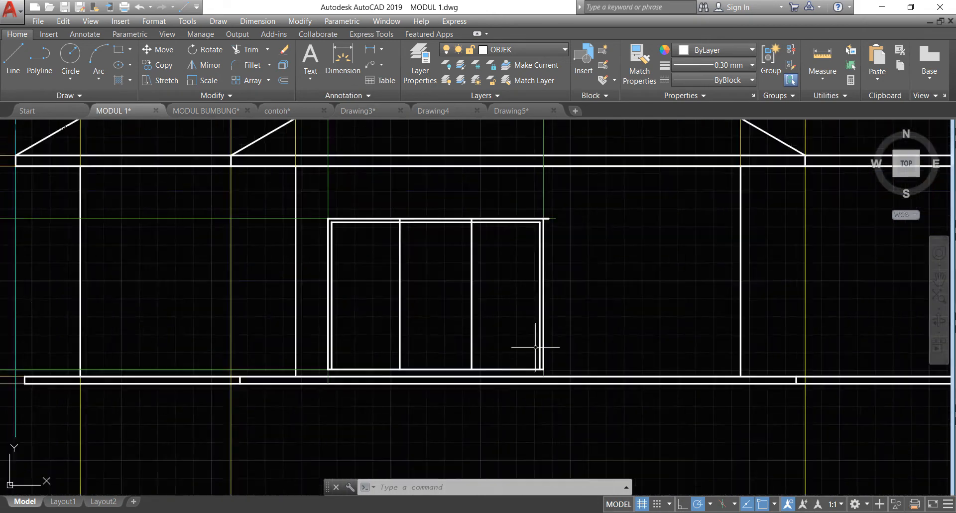
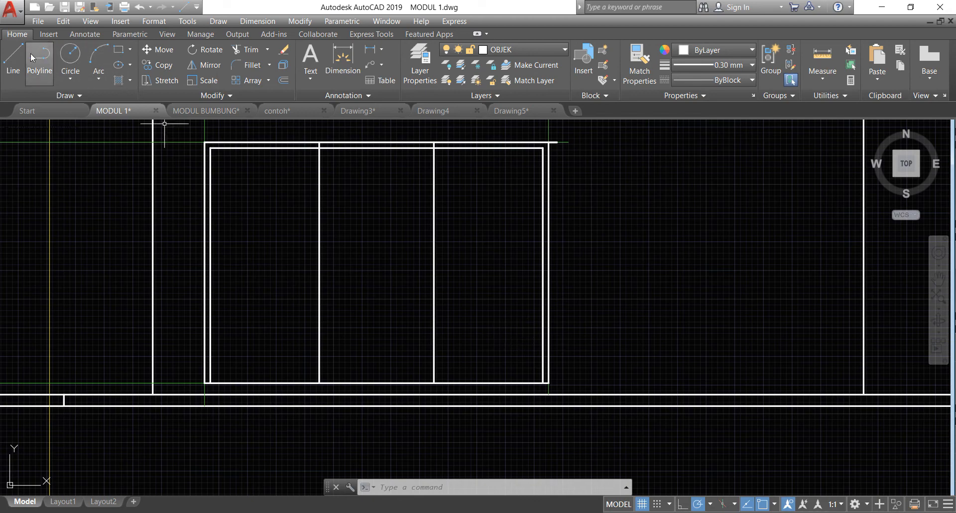
{"action": "scroll", "coordinate": [451, 150], "scroll_direction": "up", "scroll_amount": 2}
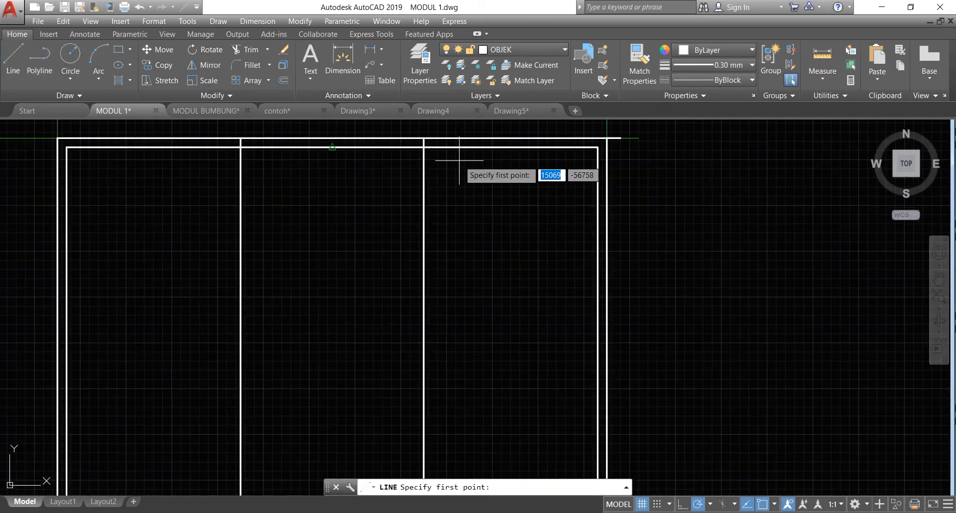
{"action": "left_click", "coordinate": [437, 163]}
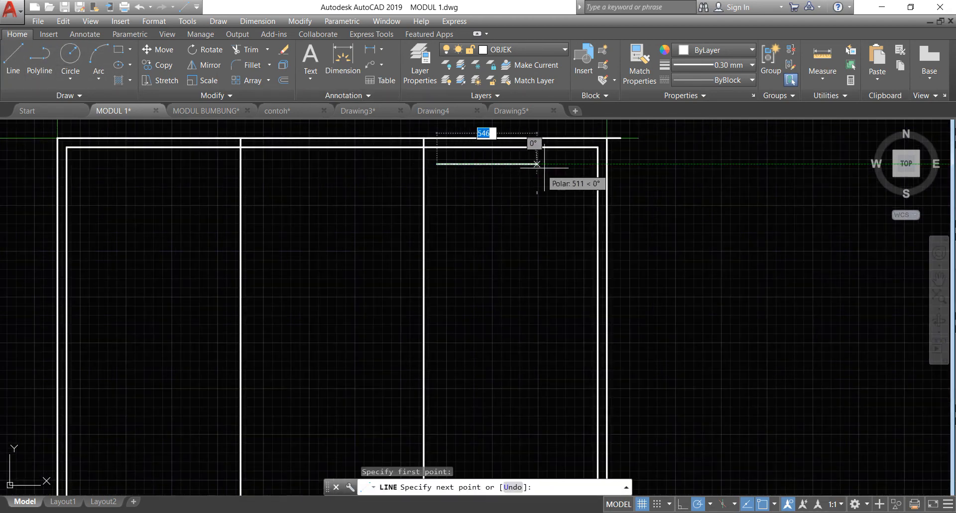
{"action": "left_click", "coordinate": [585, 164]}
{"action": "scroll", "coordinate": [578, 274], "scroll_direction": "down", "scroll_amount": 4}
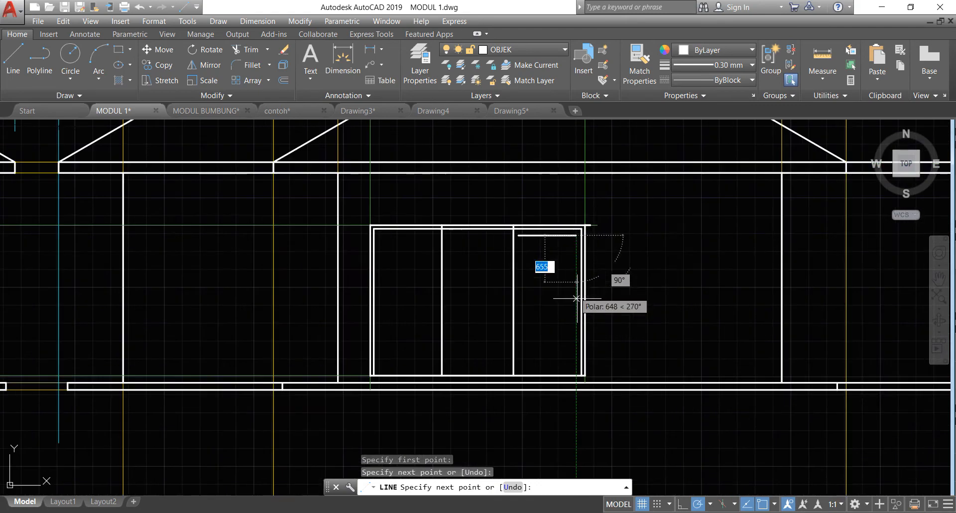
{"action": "scroll", "coordinate": [577, 388], "scroll_direction": "up", "scroll_amount": 2}
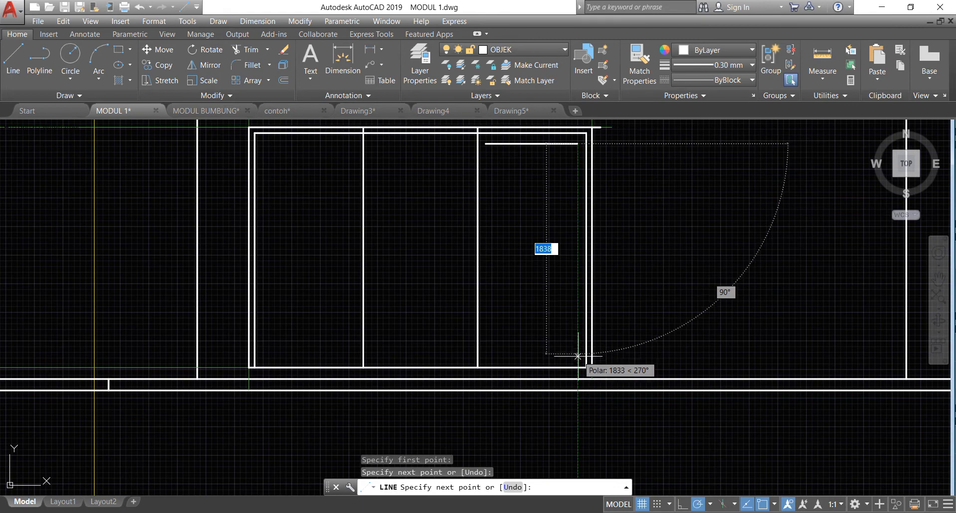
{"action": "left_click", "coordinate": [577, 356]}
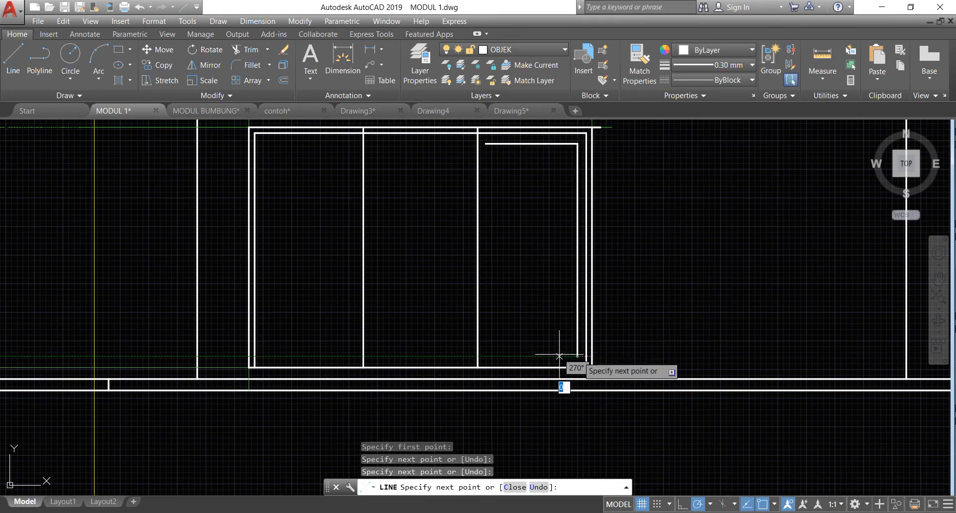
{"action": "left_click", "coordinate": [487, 356]}
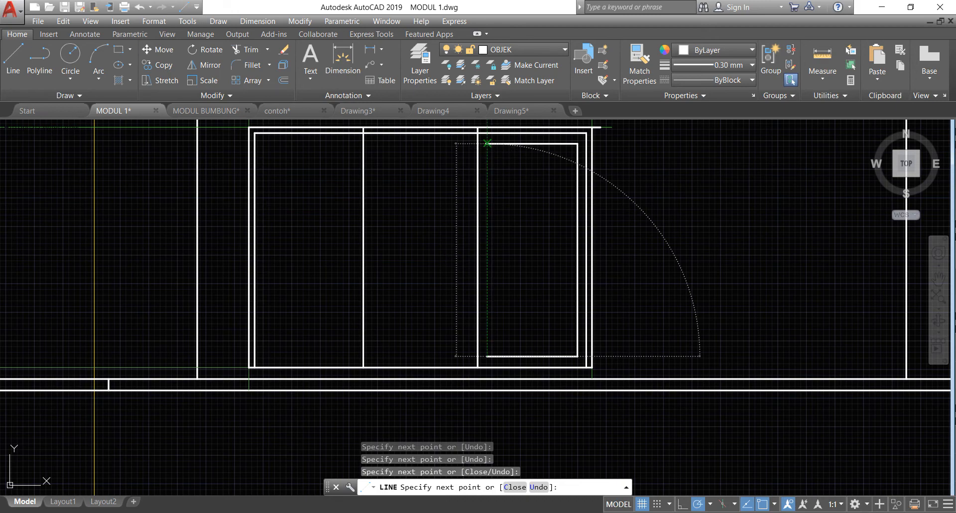
{"action": "left_click", "coordinate": [487, 143]}
{"action": "key", "text": "Return"}
- Trim the overhanging line end at the upper front corner of the rear panel's inner outline
{"action": "scroll", "coordinate": [500, 135], "scroll_direction": "up", "scroll_amount": 4}
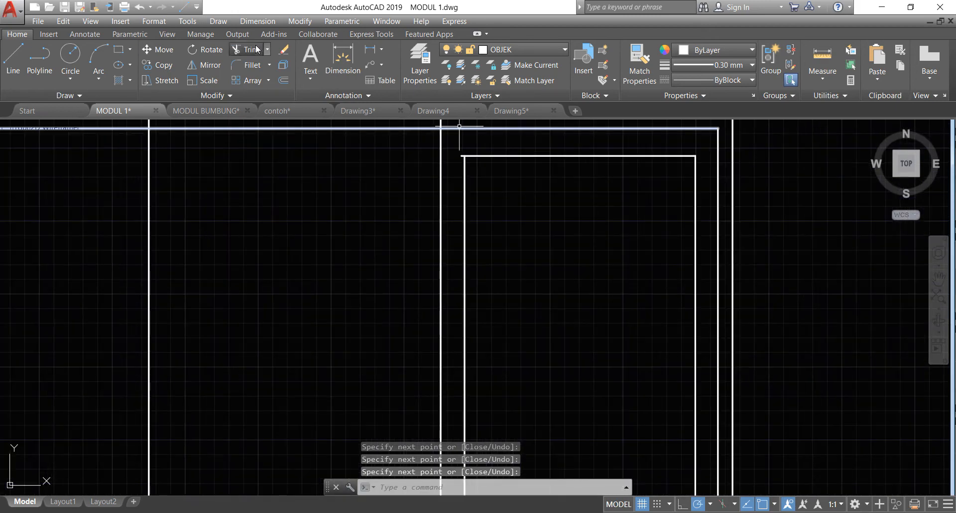
{"action": "left_click", "coordinate": [257, 48]}
{"action": "left_click", "coordinate": [509, 183]}
{"action": "left_click", "coordinate": [455, 143]}
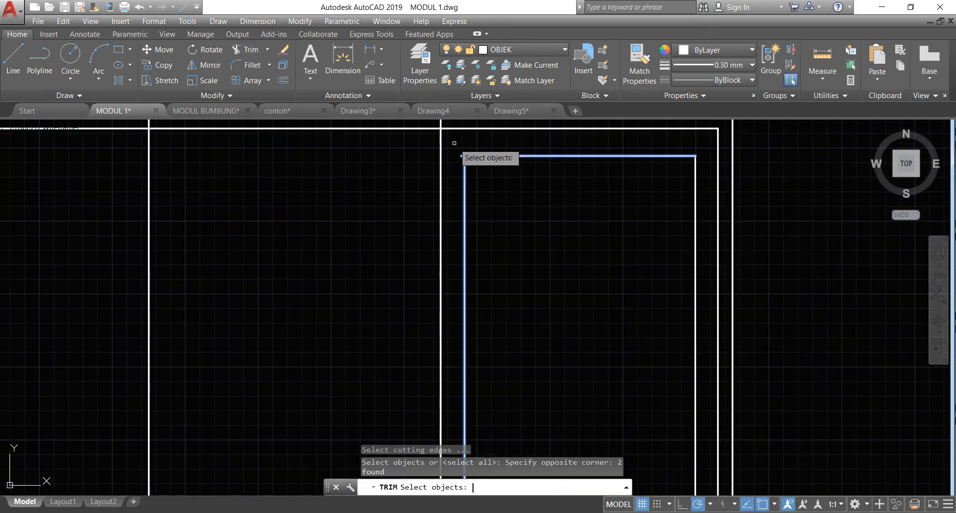
{"action": "key", "text": "Return"}
{"action": "scroll", "coordinate": [452, 147], "scroll_direction": "up", "scroll_amount": 3}
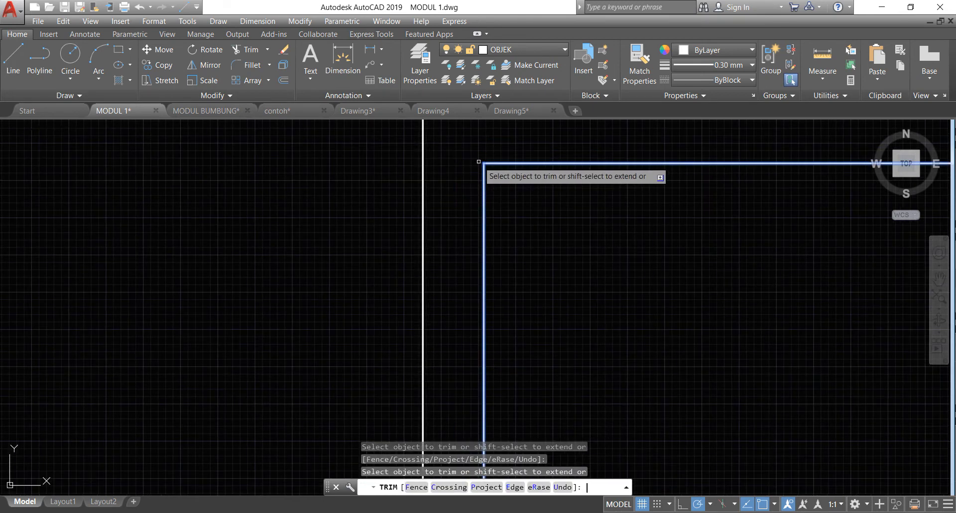
{"action": "key", "text": "Return"}
{"action": "scroll", "coordinate": [518, 184], "scroll_direction": "down", "scroll_amount": 4}
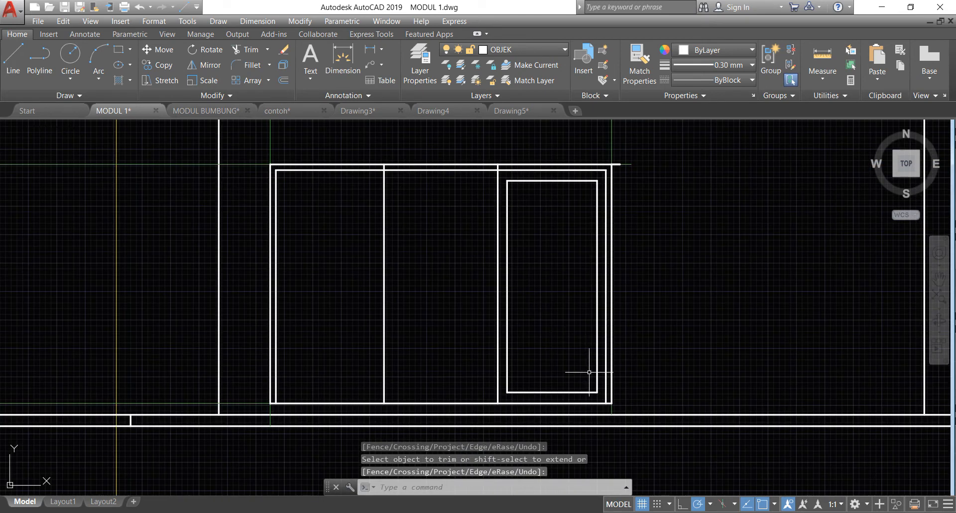
- Trim the rear panel divider where it projects above the door frame's inner head line
{"action": "scroll", "coordinate": [495, 134], "scroll_direction": "up", "scroll_amount": 2}
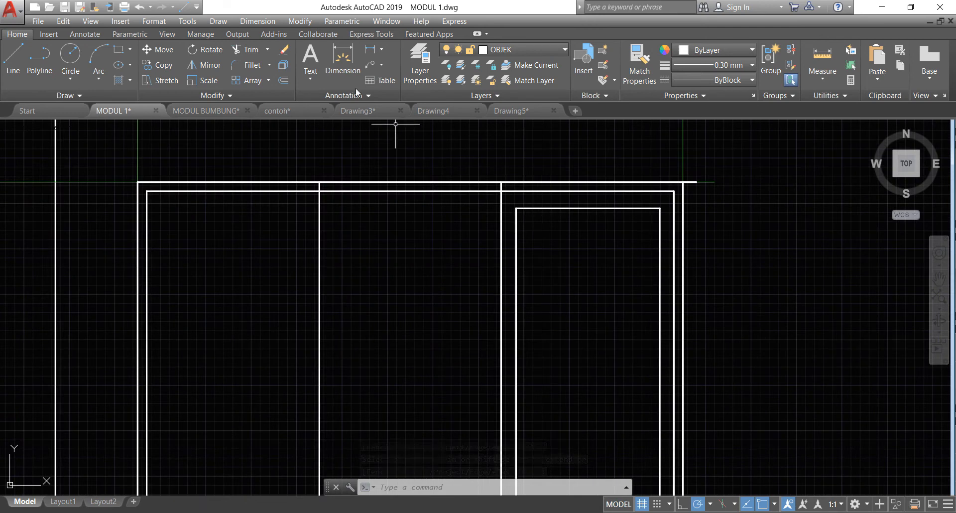
{"action": "left_click", "coordinate": [235, 50]}
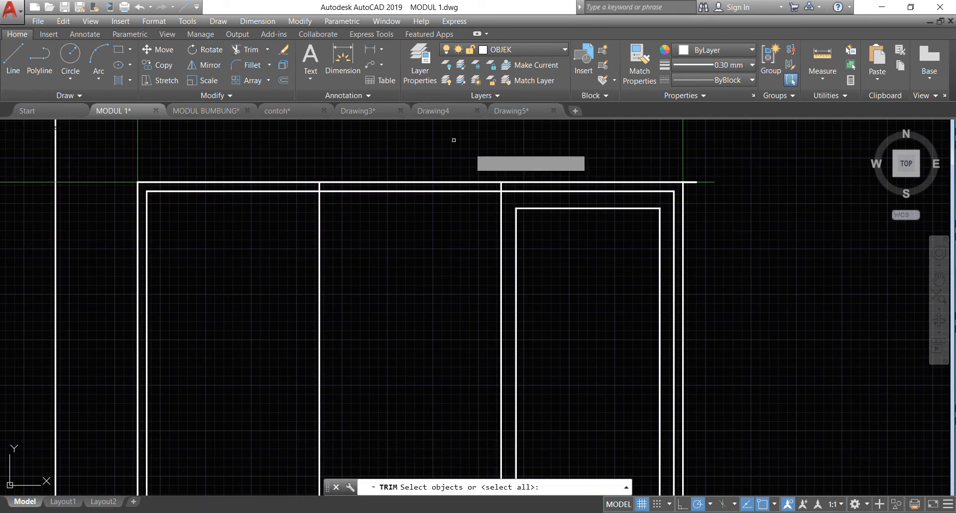
{"action": "left_click", "coordinate": [516, 192]}
{"action": "left_click", "coordinate": [496, 183]}
{"action": "key", "text": "Return"}
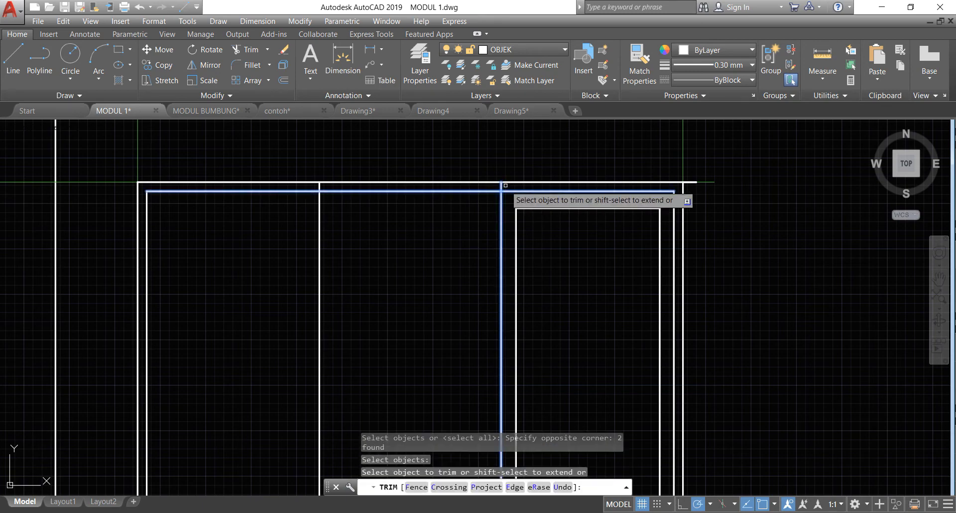
{"action": "left_click", "coordinate": [500, 185]}
{"action": "scroll", "coordinate": [503, 183], "scroll_direction": "down", "scroll_amount": 4}
{"action": "key", "text": "Return"}
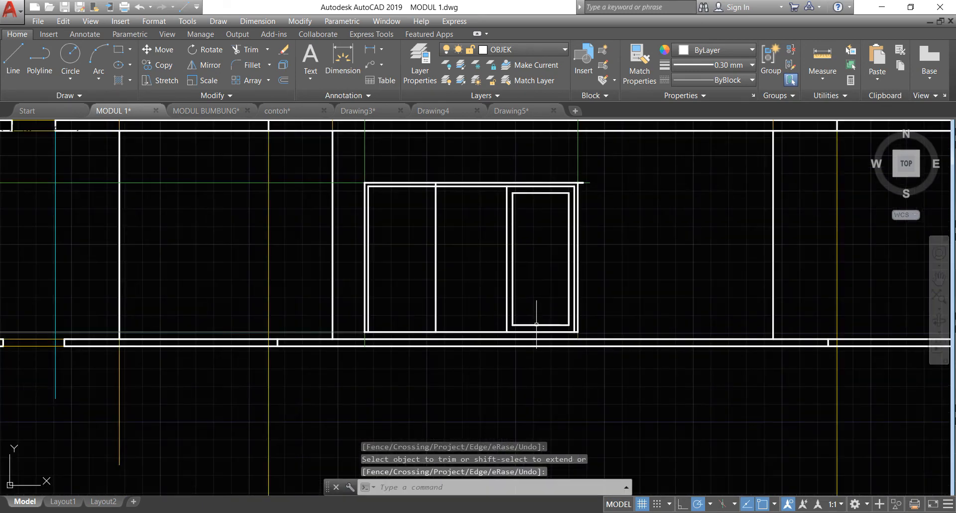
- Copy the rear panel outline's top, bottom and front lines to the middle panel, from the frame's inner upper rear corner to the rear divider's top
{"action": "scroll", "coordinate": [502, 213], "scroll_direction": "up", "scroll_amount": 2}
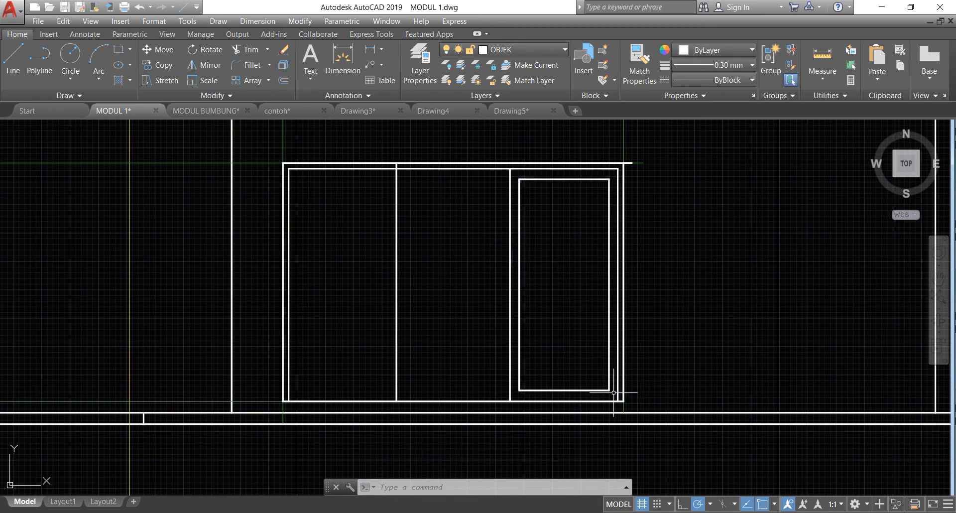
{"action": "left_click", "coordinate": [515, 174]}
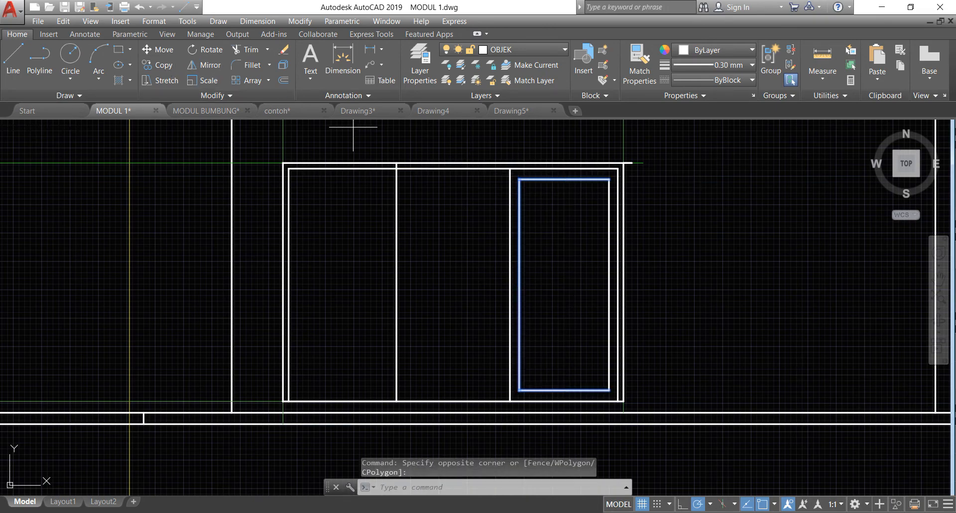
{"action": "type", "text": "co"}
{"action": "key", "text": "Return"}
{"action": "left_click", "coordinate": [620, 162]}
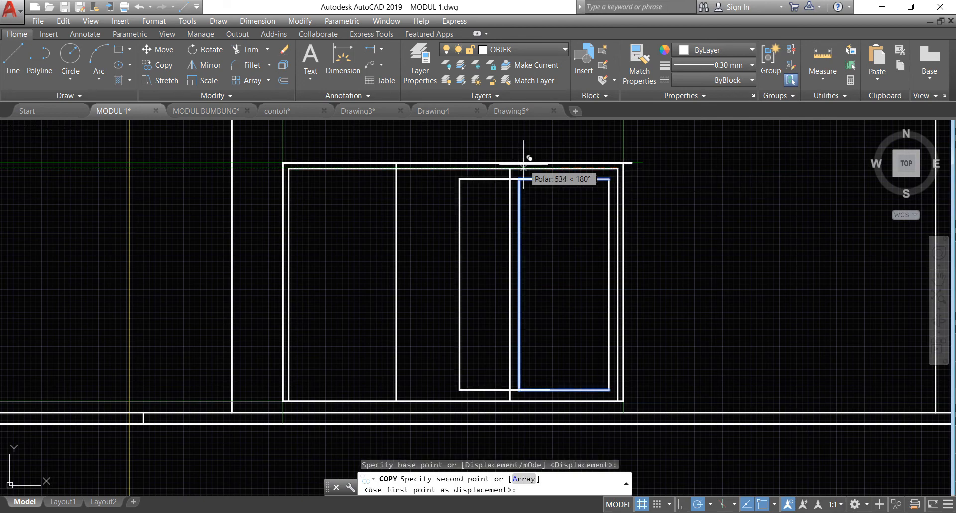
{"action": "left_click", "coordinate": [512, 163]}
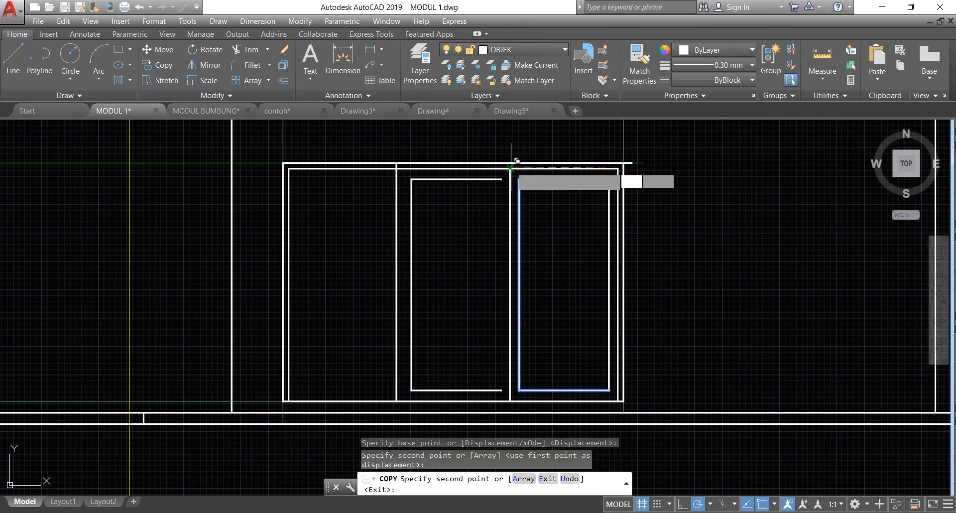
{"action": "key", "text": "Return"}
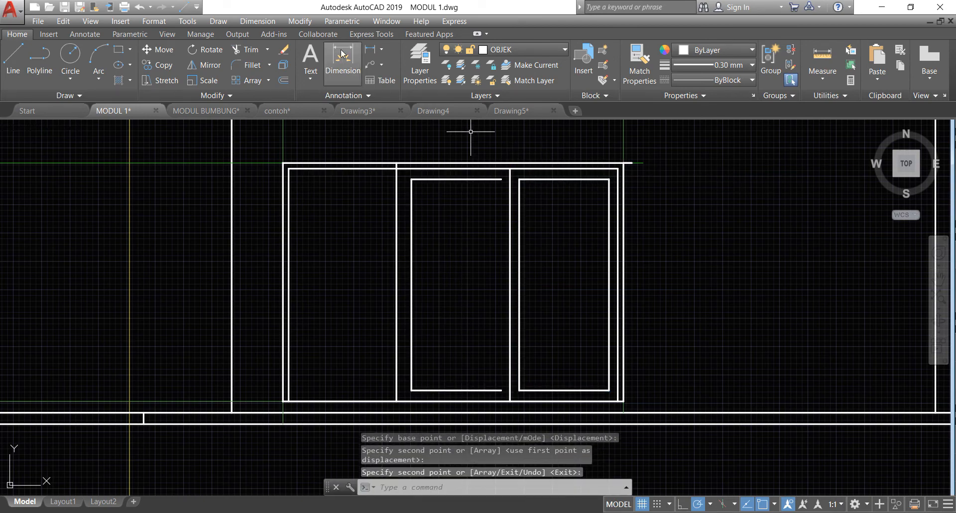
- Extend the middle panel outline's top and bottom lines to the rear panel divider
{"action": "left_click", "coordinate": [265, 94]}
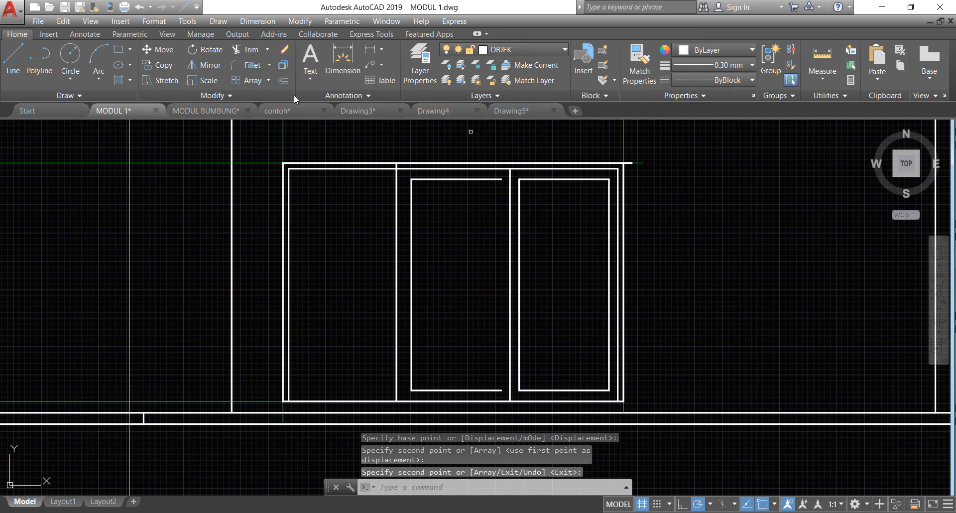
{"action": "left_click", "coordinate": [512, 397]}
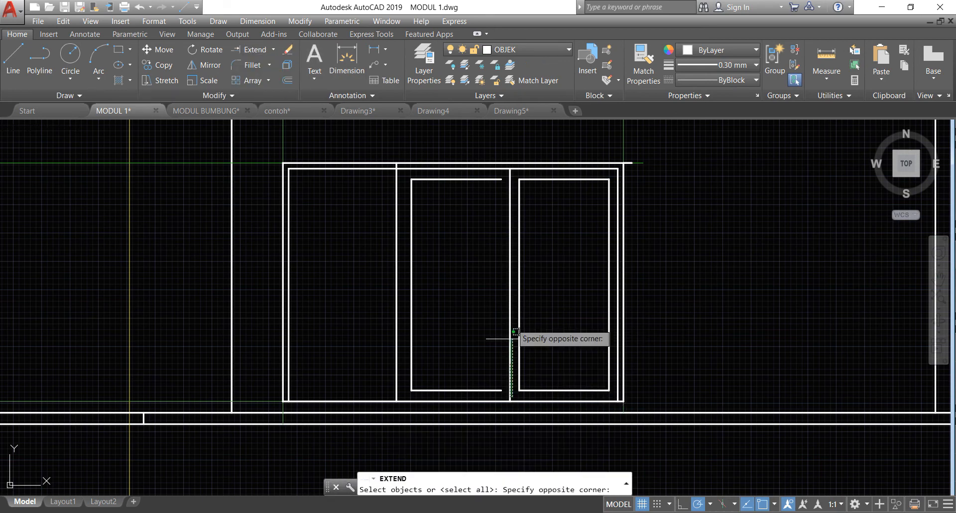
{"action": "left_click", "coordinate": [489, 177]}
{"action": "key", "text": "Return"}
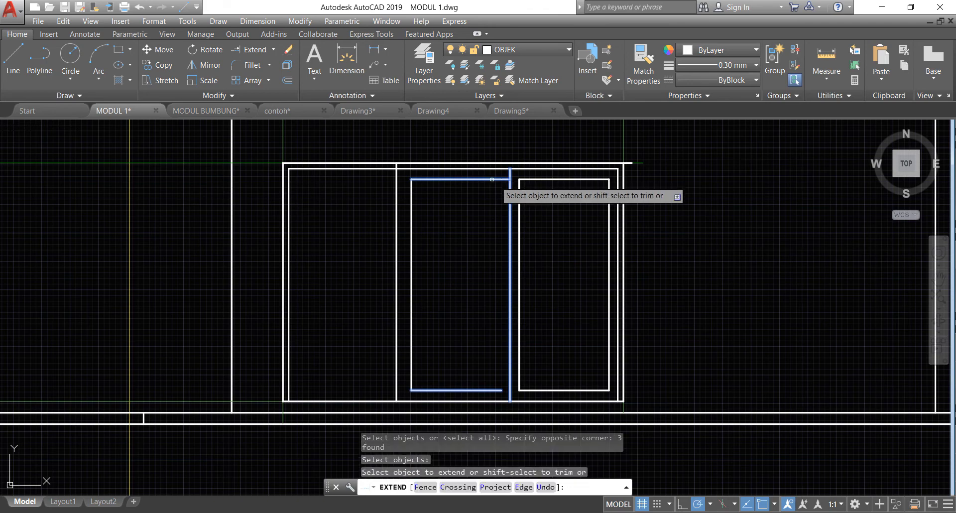
{"action": "left_click", "coordinate": [496, 180]}
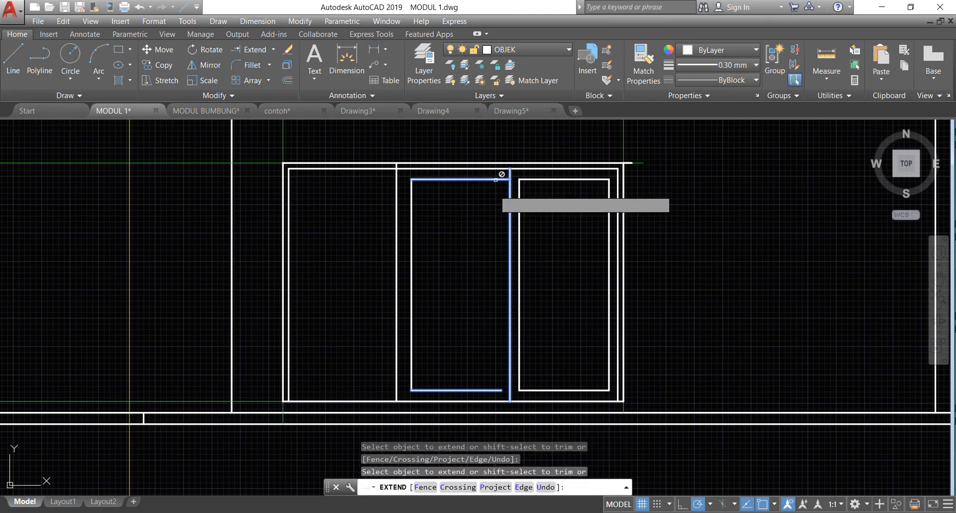
{"action": "left_click", "coordinate": [499, 390]}
{"action": "key", "text": "Return"}
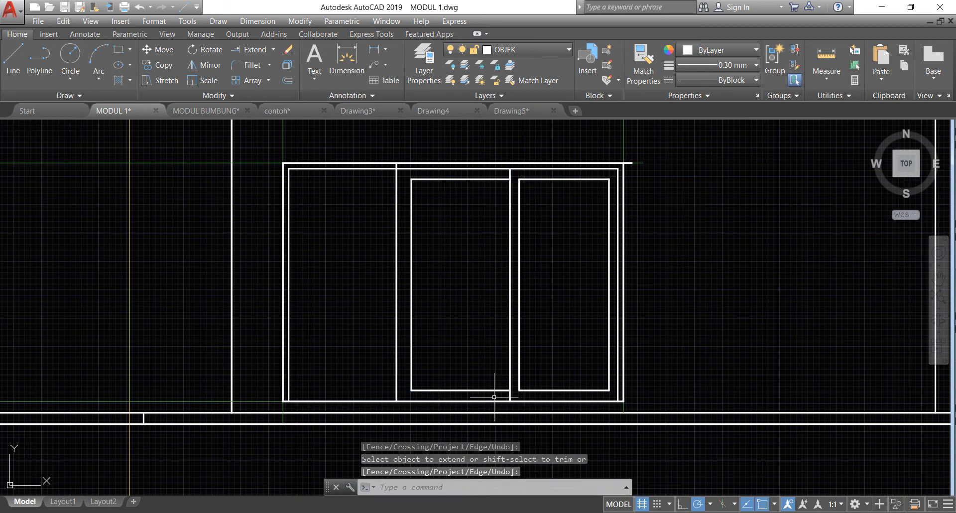
- Copy the middle panel's three outline lines into the front panel so they end at the front divider
{"action": "left_click", "coordinate": [494, 397]}
{"action": "left_click", "coordinate": [390, 172]}
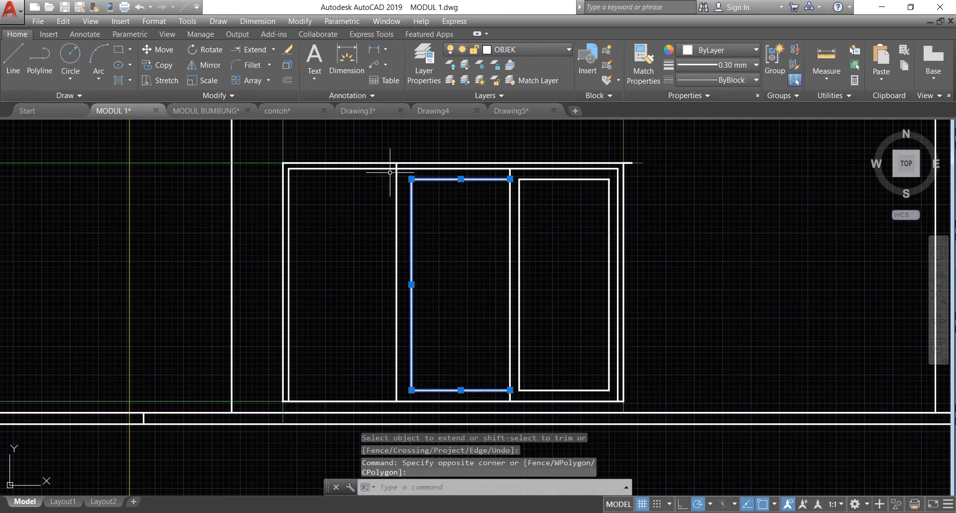
{"action": "left_click", "coordinate": [165, 65]}
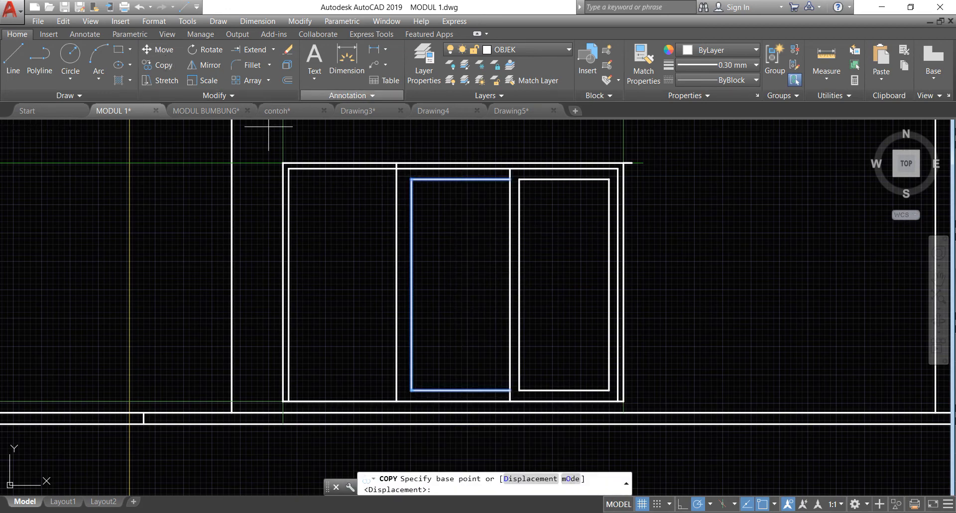
{"action": "left_click", "coordinate": [510, 168]}
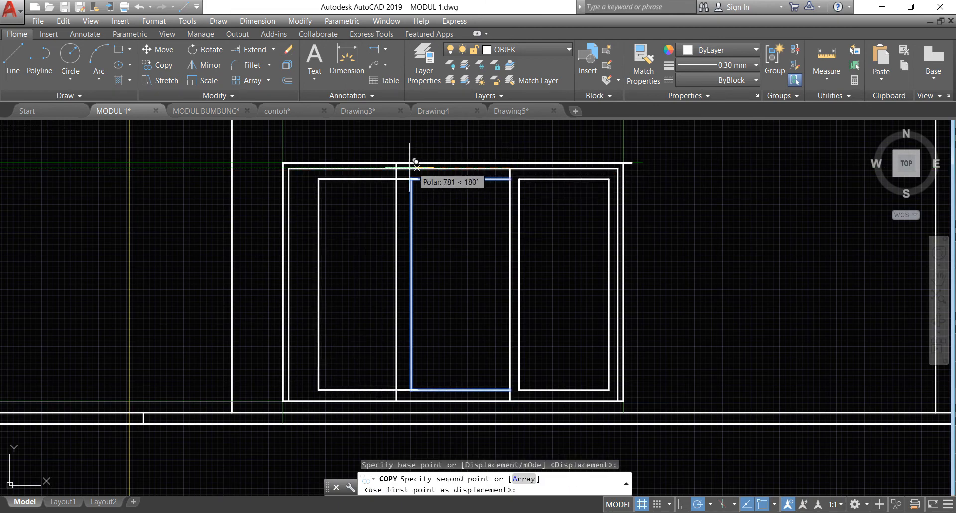
{"action": "key", "text": "Return"}
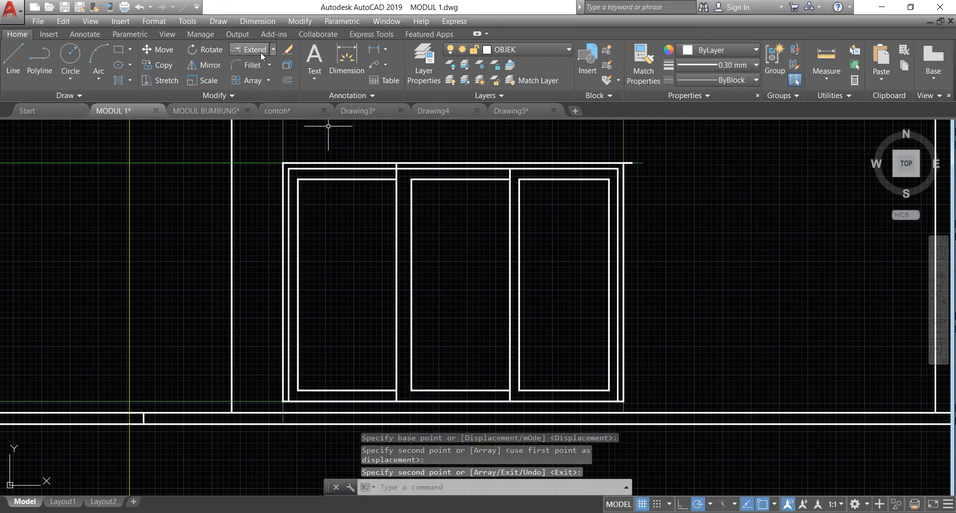
- Trim the front panel divider where it projects above the door frame's inner head line
{"action": "left_click", "coordinate": [268, 69]}
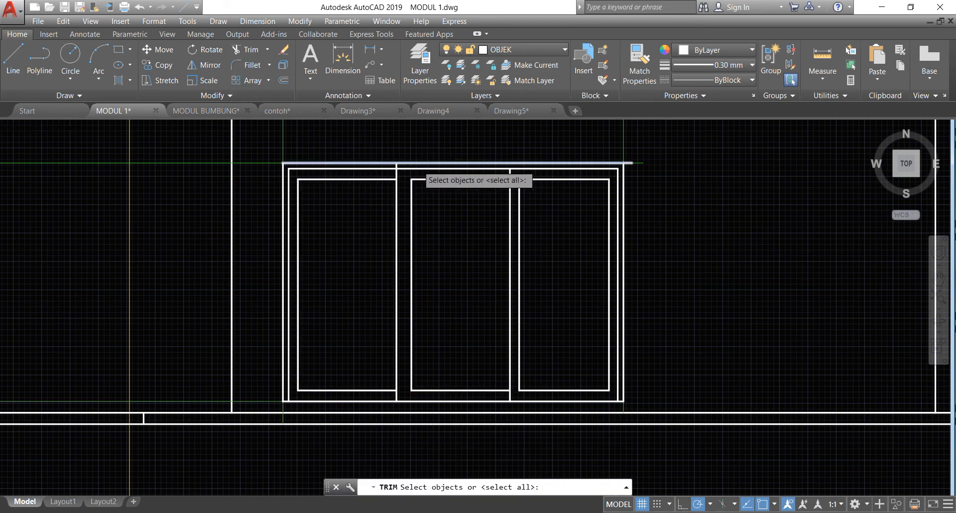
{"action": "scroll", "coordinate": [420, 164], "scroll_direction": "up", "scroll_amount": 2}
{"action": "left_click", "coordinate": [404, 163]}
{"action": "left_click", "coordinate": [383, 159]}
{"action": "left_click", "coordinate": [383, 178]}
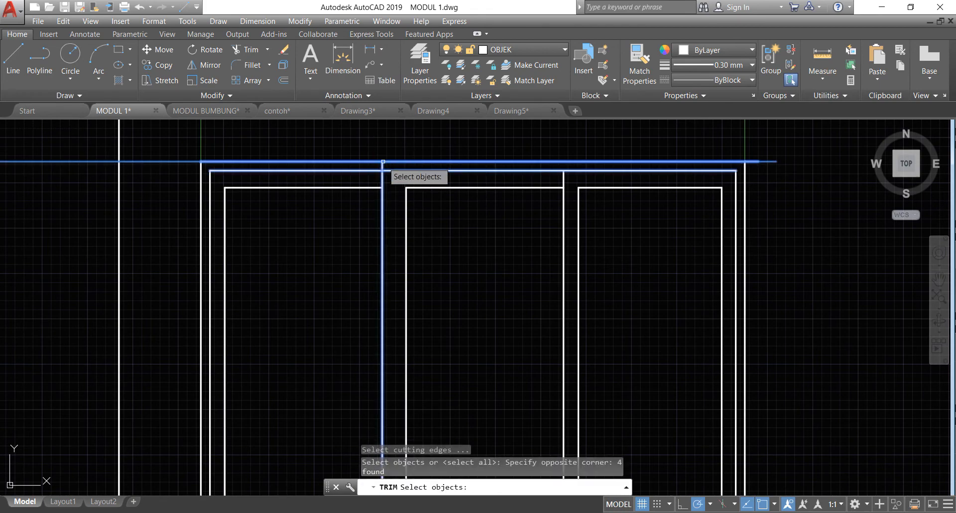
{"action": "key", "text": "Return"}
{"action": "scroll", "coordinate": [426, 306], "scroll_direction": "down", "scroll_amount": 2}
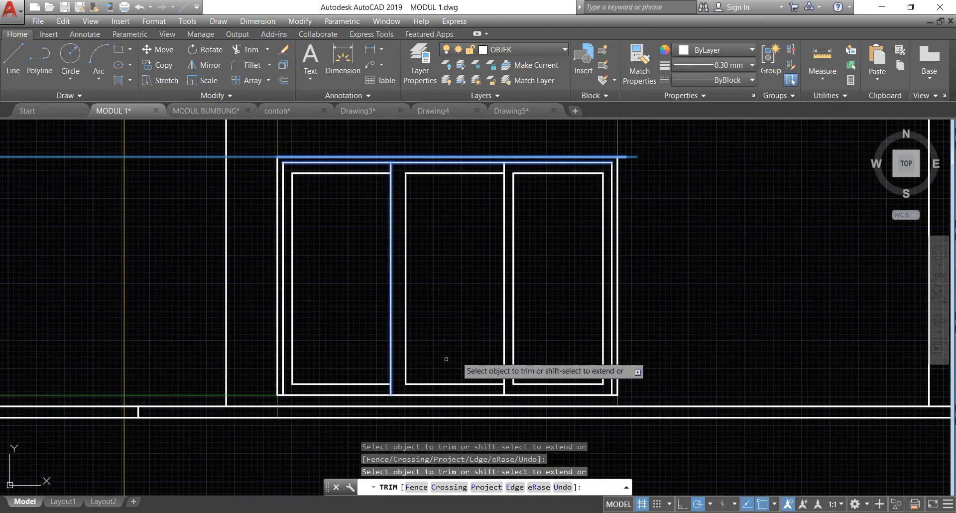
{"action": "key", "text": "Return"}
{"action": "scroll", "coordinate": [476, 343], "scroll_direction": "down", "scroll_amount": 2}
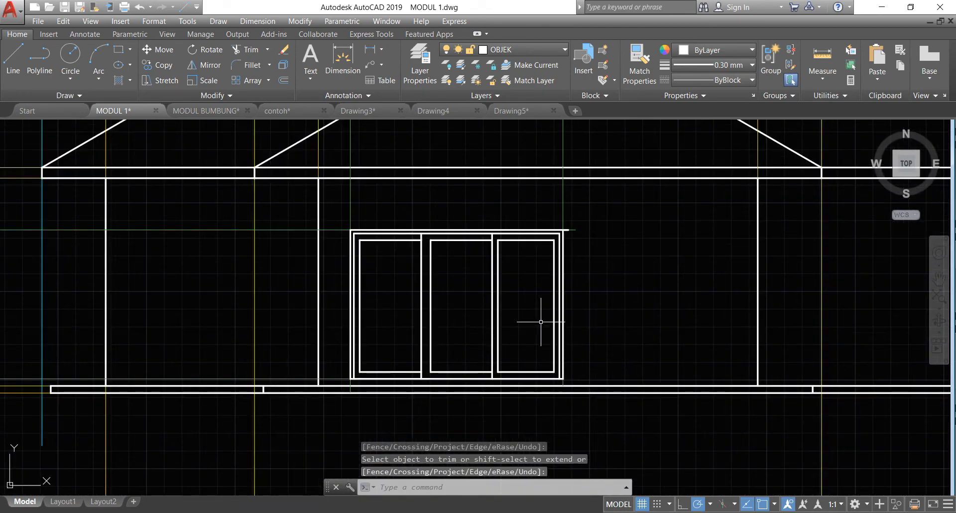
- Copy the sliding-direction arrow from the plan's sliding door to just below the sliding door in the side elevation
{"action": "scroll", "coordinate": [541, 322], "scroll_direction": "down", "scroll_amount": 2}
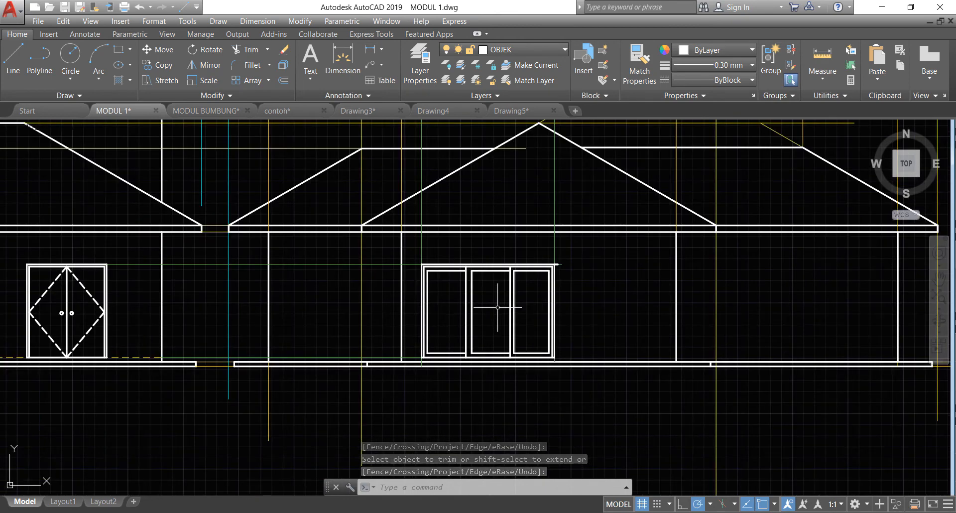
{"action": "scroll", "coordinate": [497, 307], "scroll_direction": "down", "scroll_amount": 3}
{"action": "scroll", "coordinate": [356, 132], "scroll_direction": "up", "scroll_amount": 10}
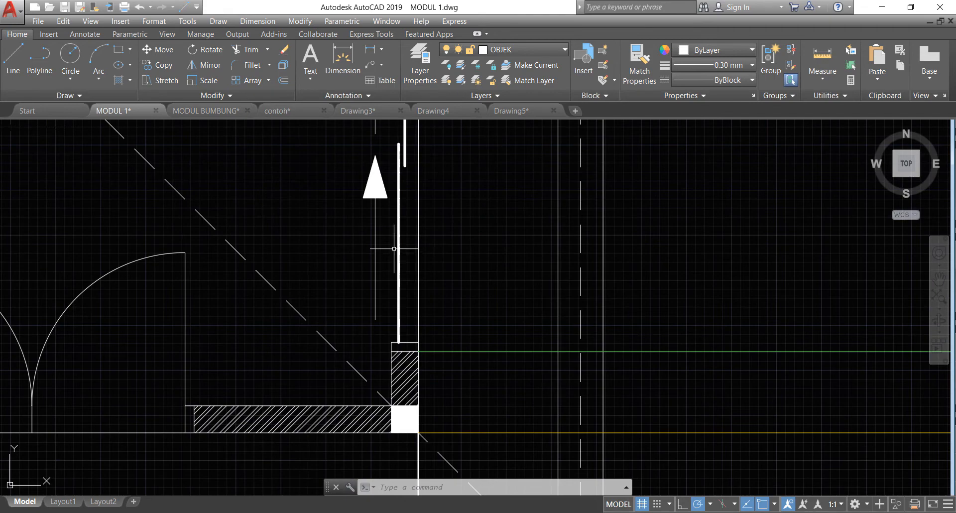
{"action": "left_click", "coordinate": [394, 249]}
{"action": "left_click", "coordinate": [338, 160]}
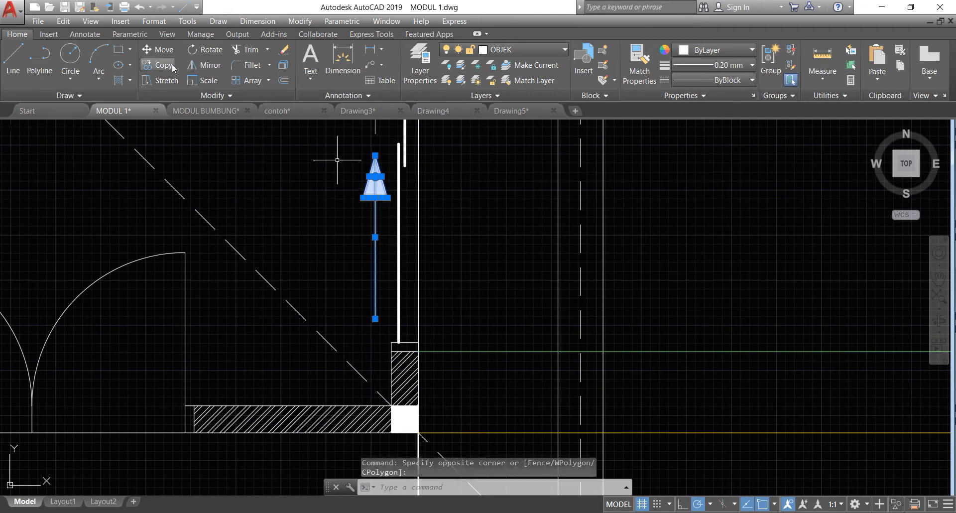
{"action": "type", "text": "co"}
{"action": "key", "text": "Return"}
{"action": "left_click", "coordinate": [375, 155]}
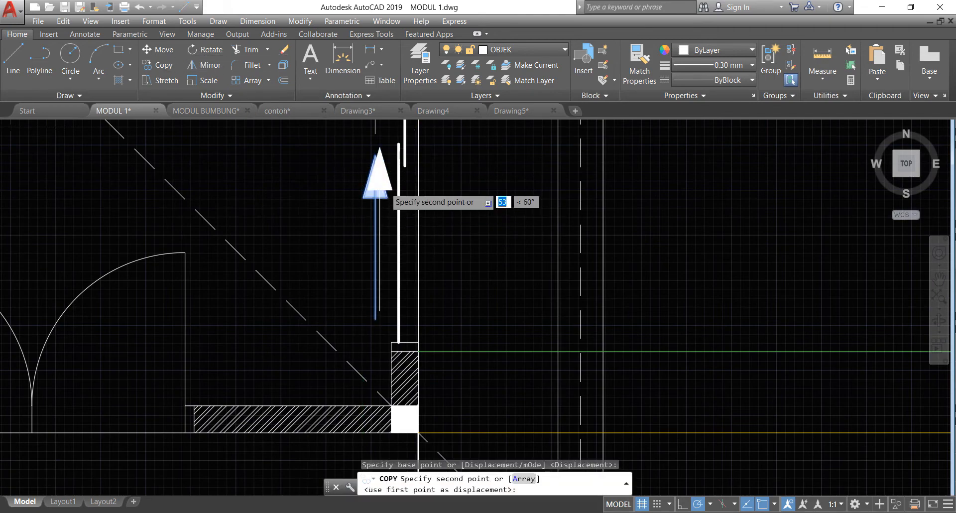
{"action": "scroll", "coordinate": [399, 174], "scroll_direction": "down", "scroll_amount": 6}
{"action": "scroll", "coordinate": [518, 323], "scroll_direction": "down", "scroll_amount": 6}
{"action": "scroll", "coordinate": [523, 298], "scroll_direction": "up", "scroll_amount": 8}
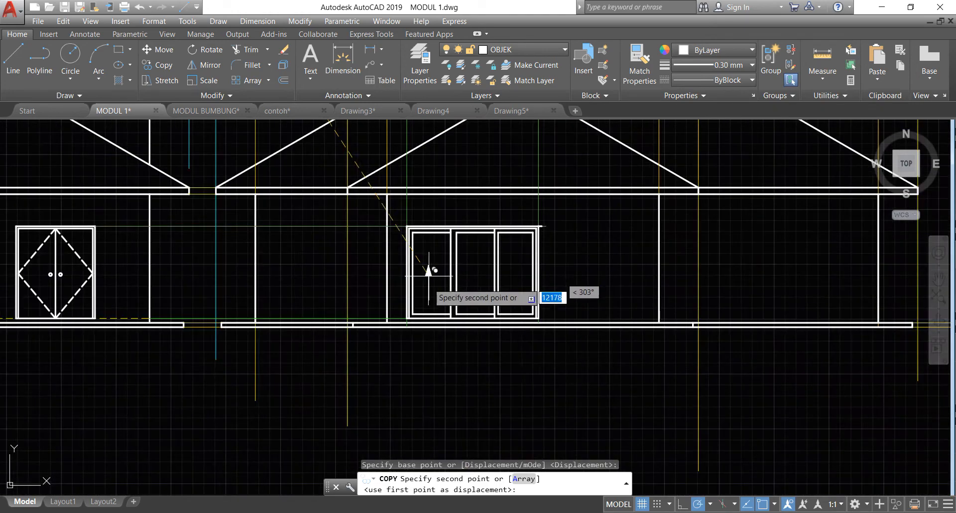
{"action": "scroll", "coordinate": [428, 345], "scroll_direction": "up", "scroll_amount": 2}
{"action": "left_click", "coordinate": [438, 356]}
{"action": "key", "text": "Return"}
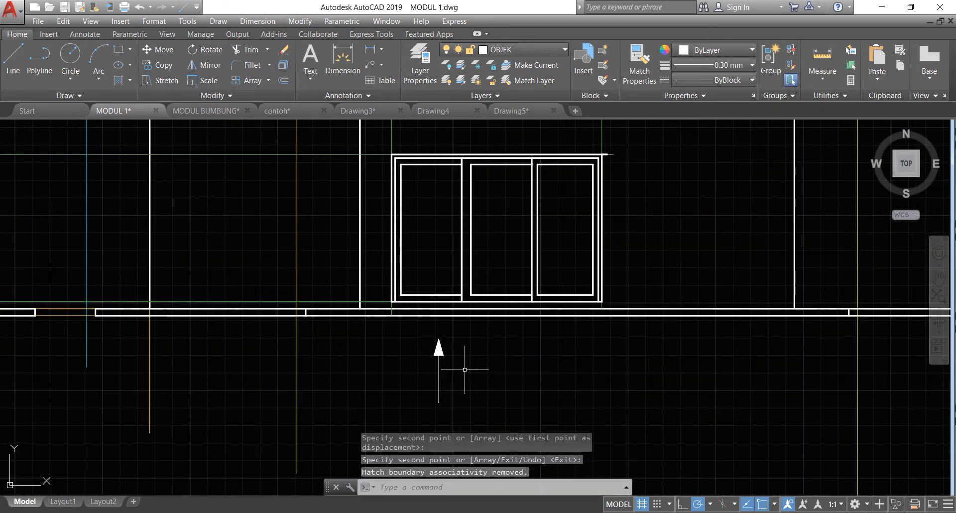
- Rotate the copied arrow by 270° so that it points horizontally to the right
{"action": "left_click", "coordinate": [467, 371]}
{"action": "left_click", "coordinate": [432, 351]}
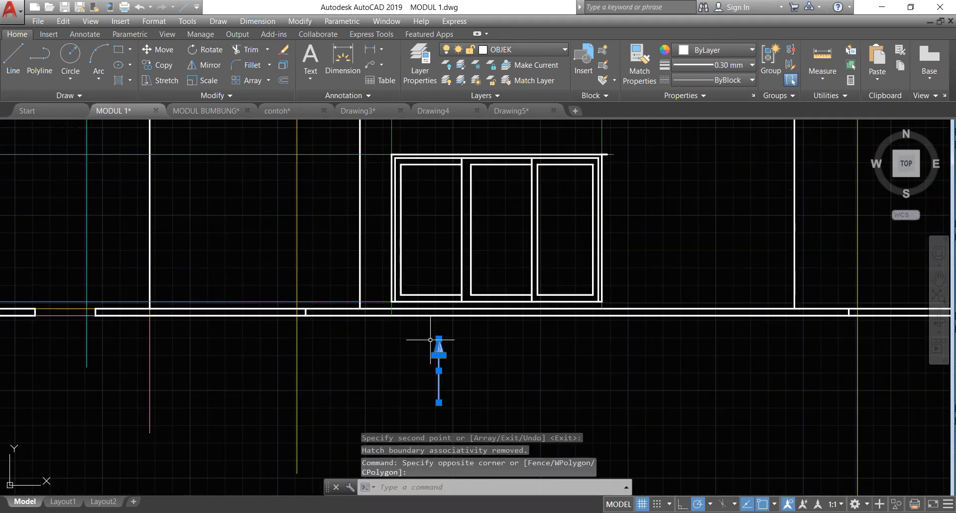
{"action": "left_click", "coordinate": [204, 48]}
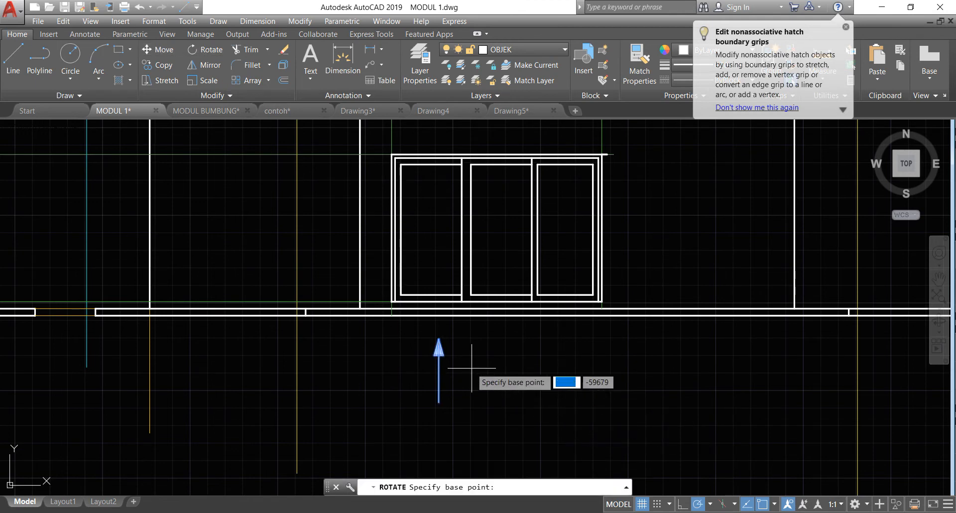
{"action": "left_click", "coordinate": [455, 353]}
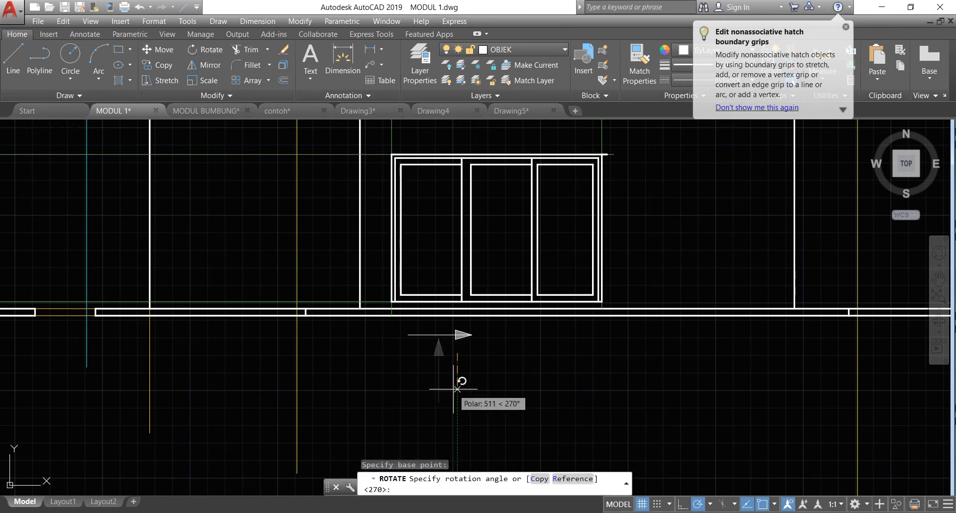
{"action": "left_click", "coordinate": [464, 376]}
- Move the horizontal arrow up from below the floor line into the lower part of the left door panel
{"action": "left_click", "coordinate": [468, 358]}
{"action": "left_click", "coordinate": [439, 324]}
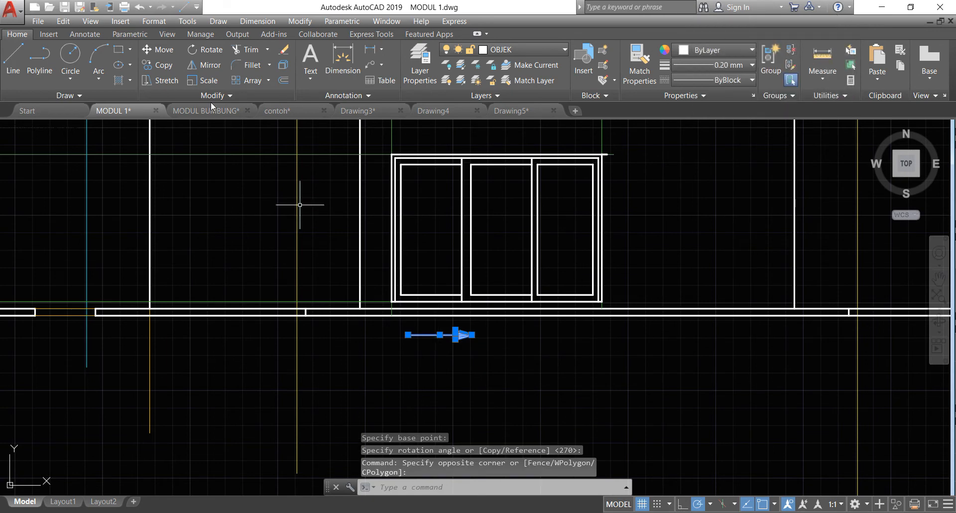
{"action": "left_click", "coordinate": [164, 49]}
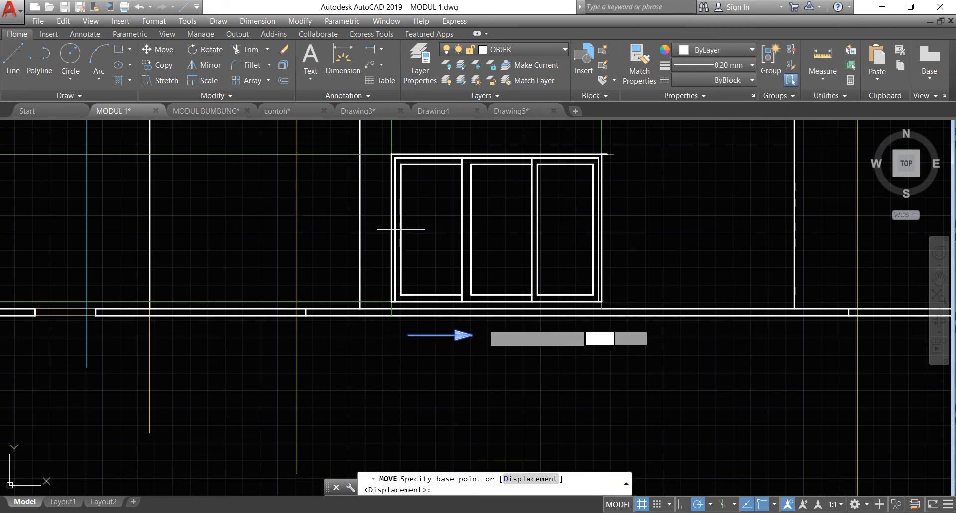
{"action": "left_click", "coordinate": [461, 351]}
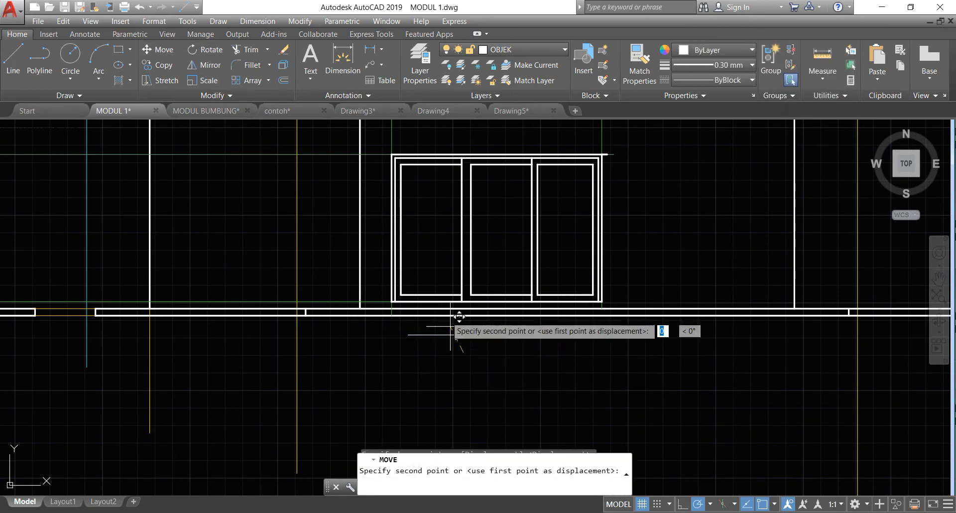
{"action": "left_click", "coordinate": [455, 276]}
- Move the arrow to the left and slightly up so its head lies inside the left door panel's outline
{"action": "scroll", "coordinate": [451, 276], "scroll_direction": "up", "scroll_amount": 4}
{"action": "type", "text": "m"}
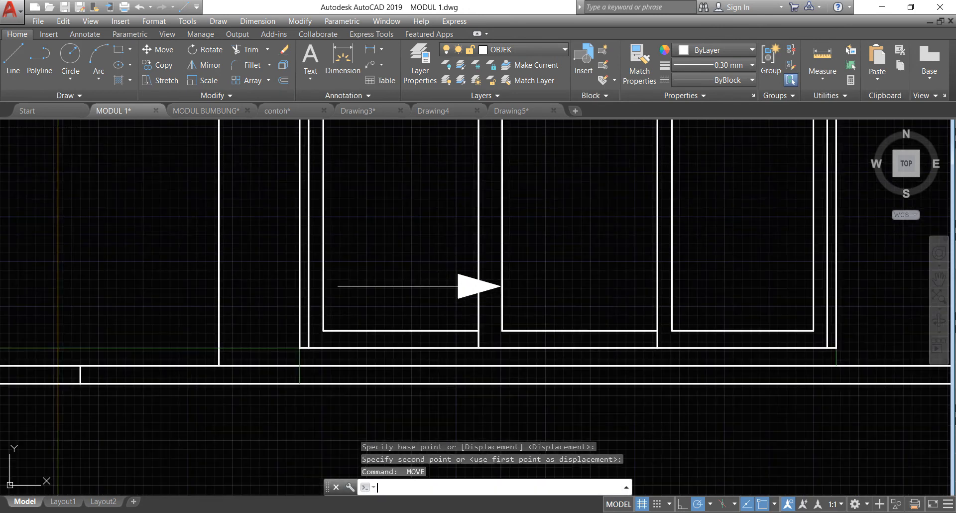
{"action": "key", "text": "Return"}
{"action": "left_click", "coordinate": [464, 299]}
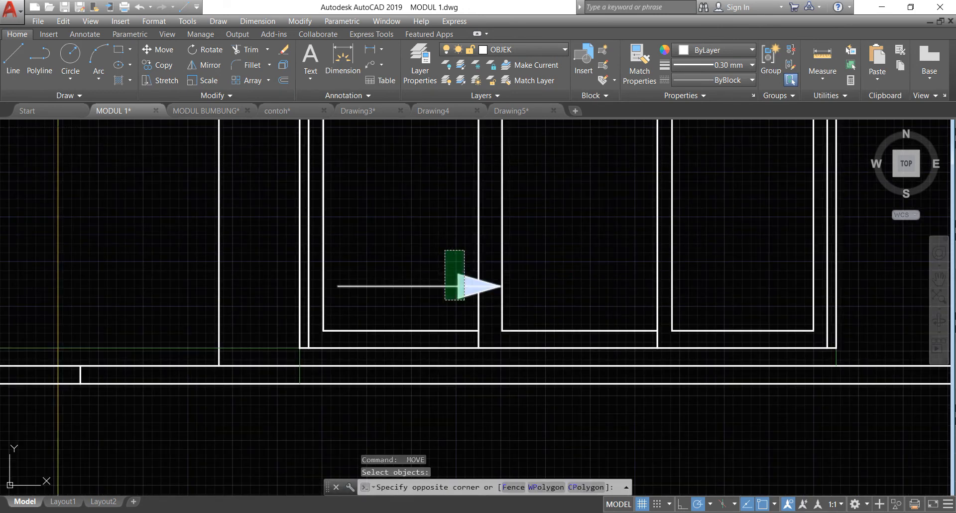
{"action": "left_click", "coordinate": [442, 253]}
{"action": "key", "text": "Return"}
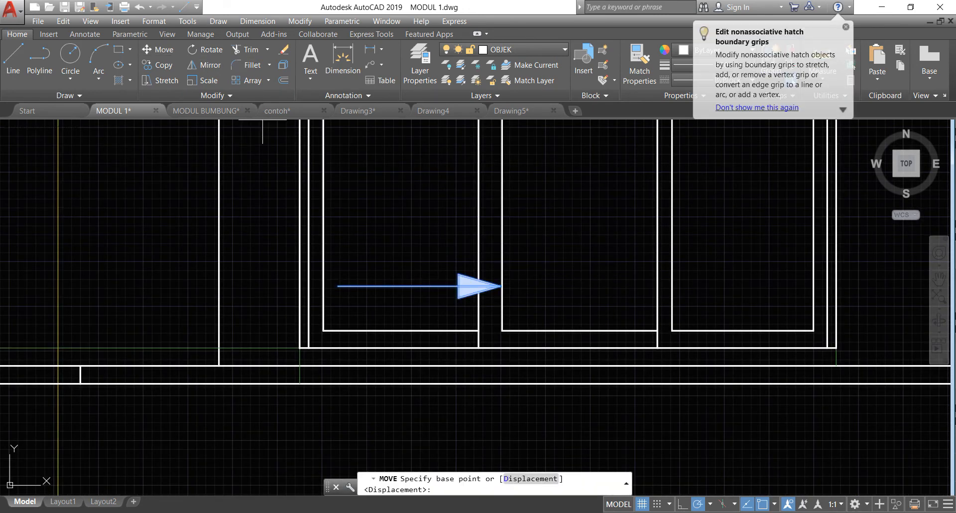
{"action": "left_click", "coordinate": [407, 186]}
{"action": "key", "text": "Escape"}
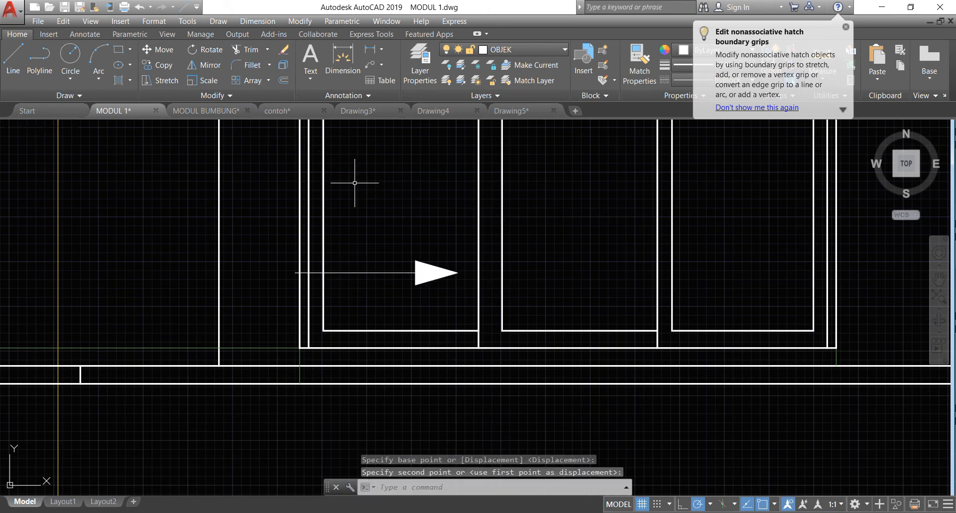
- Draw a short vertical line across the arrow's shaft inside the left panel and trim the shaft at it
{"action": "left_click", "coordinate": [5, 65]}
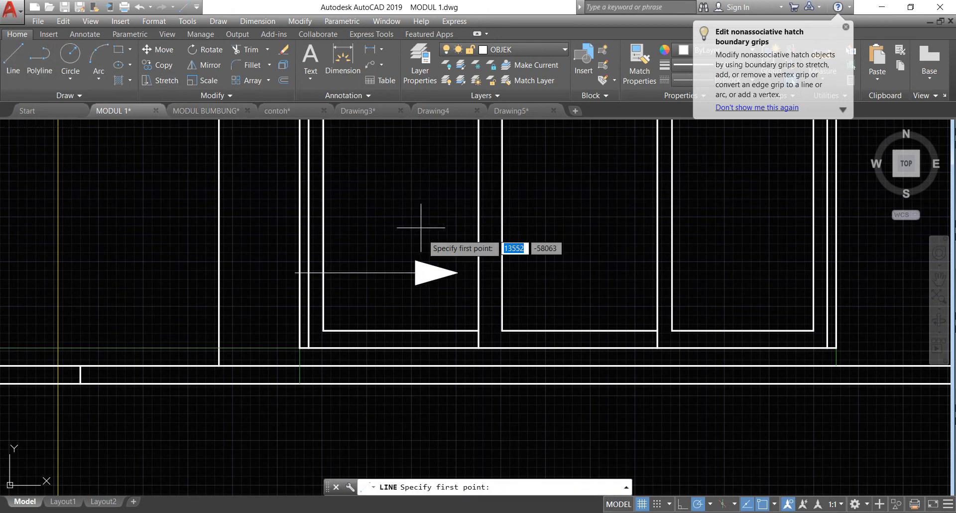
{"action": "left_click", "coordinate": [351, 230]}
{"action": "left_click", "coordinate": [351, 292]}
{"action": "key", "text": "Escape"}
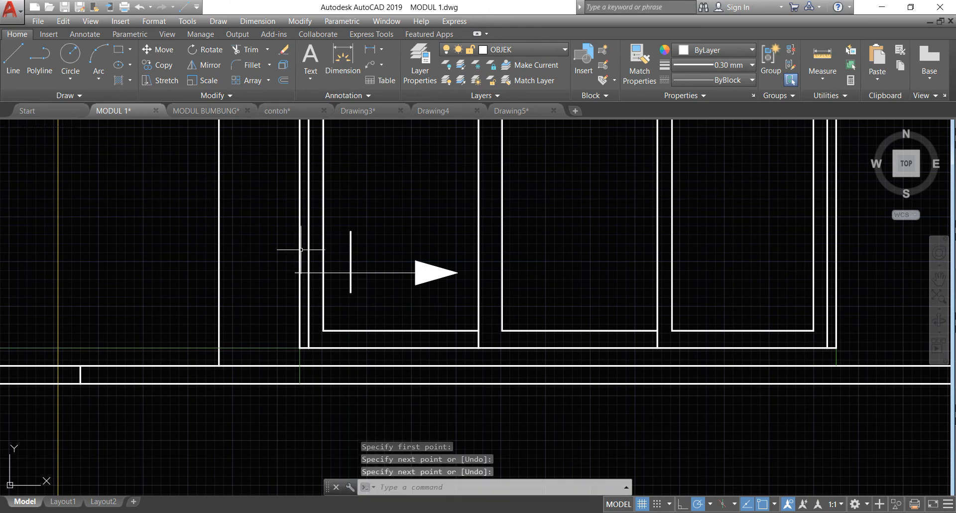
{"action": "left_click", "coordinate": [243, 50]}
{"action": "left_click", "coordinate": [373, 294]}
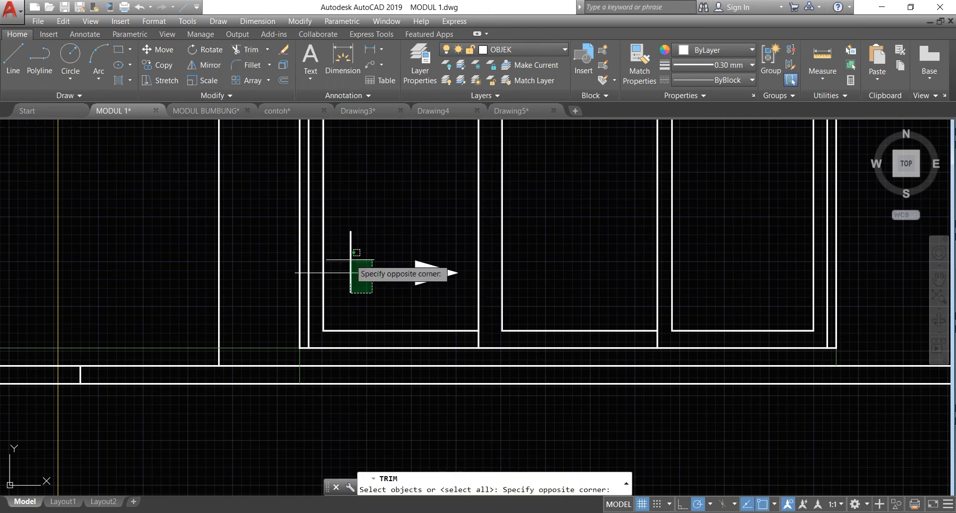
- Trim the arrow's tail in the first door panel at the short vertical line, and erase that vertical line
{"action": "left_click", "coordinate": [326, 230]}
{"action": "key", "text": "Return"}
{"action": "left_click", "coordinate": [340, 273]}
{"action": "key", "text": "Return"}
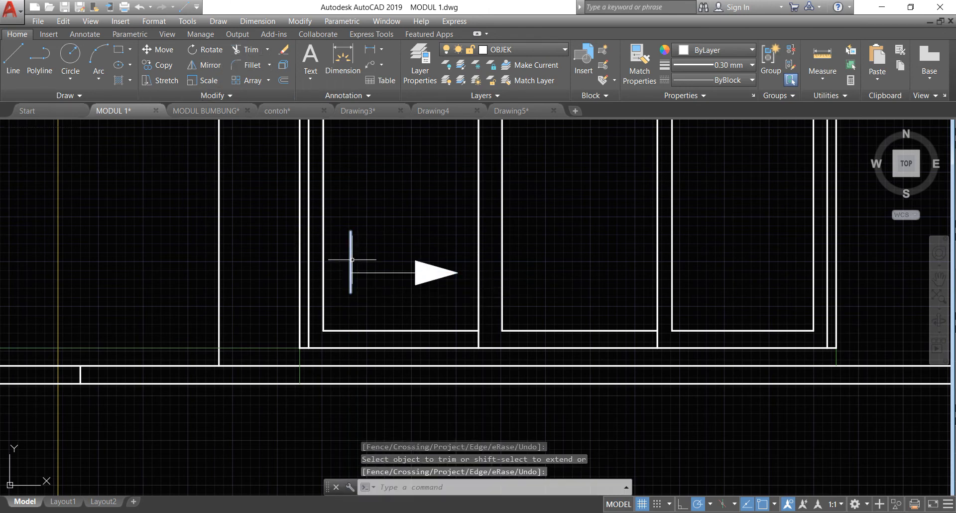
{"action": "left_click", "coordinate": [351, 257]}
{"action": "key", "text": "Delete"}
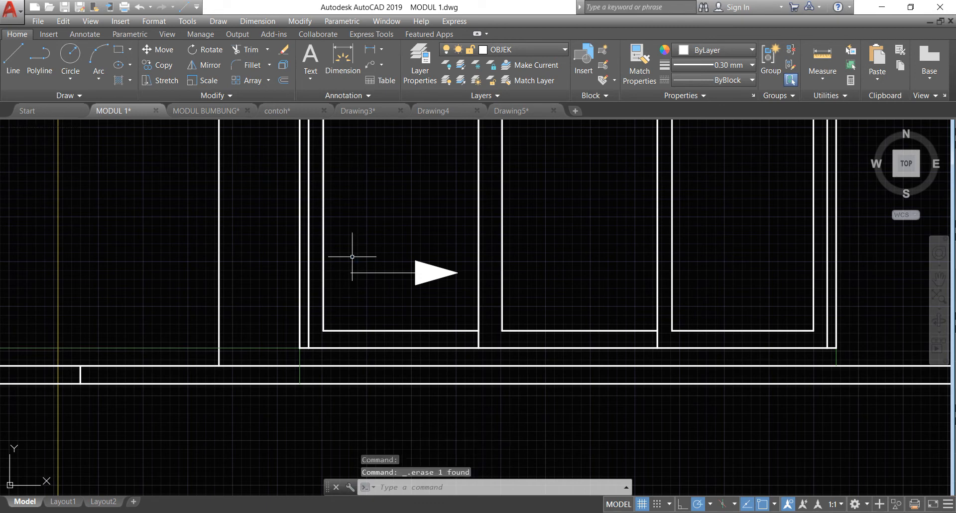
- Copy the arrow from the first door panel into the lower part of the middle panel
{"action": "left_click", "coordinate": [483, 282]}
{"action": "left_click", "coordinate": [402, 251]}
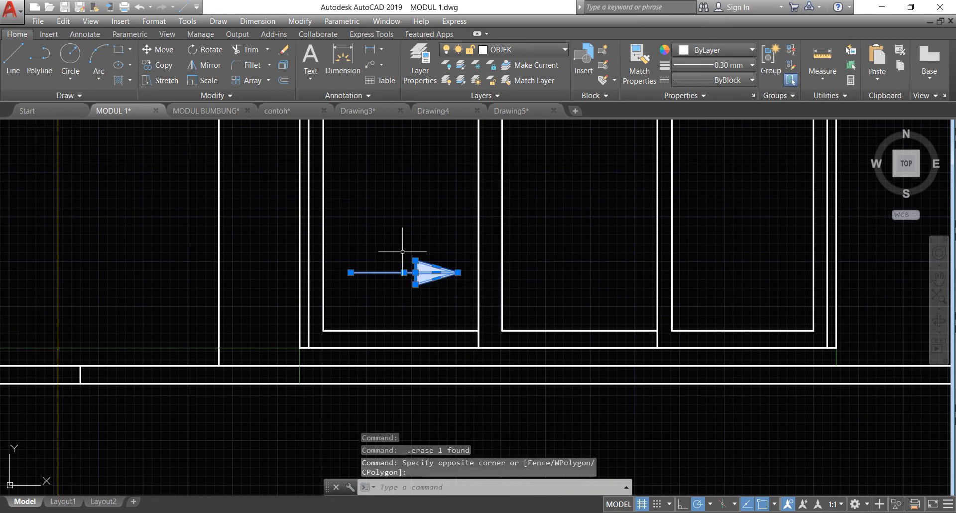
{"action": "left_click", "coordinate": [160, 68]}
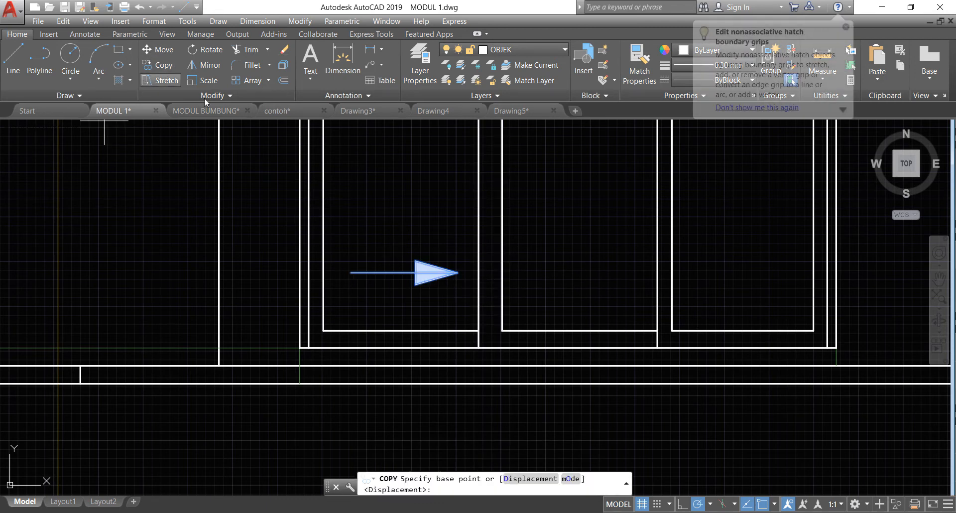
{"action": "left_click", "coordinate": [389, 264]}
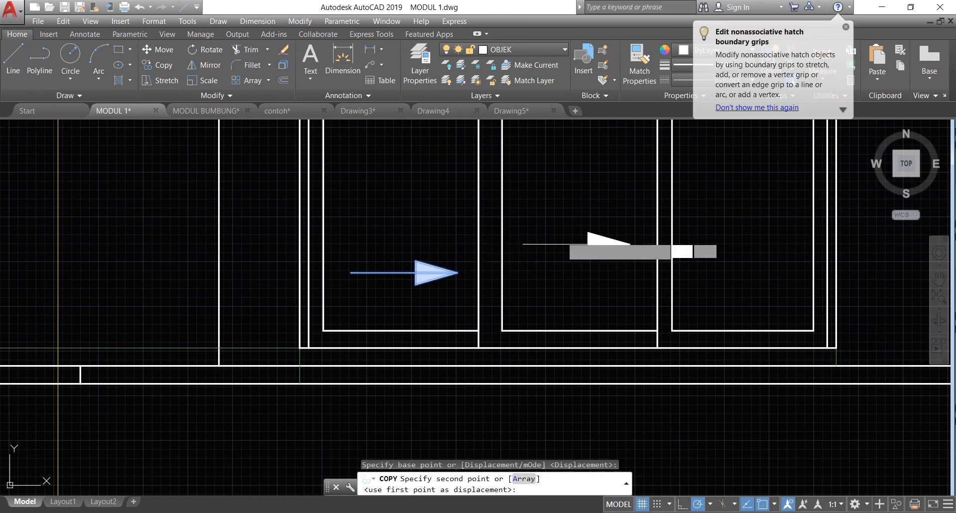
{"action": "left_click", "coordinate": [562, 237]}
- Try to trim the line end overhanging the upper-right corner of the sliding door's outer frame
{"action": "scroll", "coordinate": [577, 281], "scroll_direction": "down", "scroll_amount": 5}
{"action": "scroll", "coordinate": [716, 133], "scroll_direction": "up", "scroll_amount": 4}
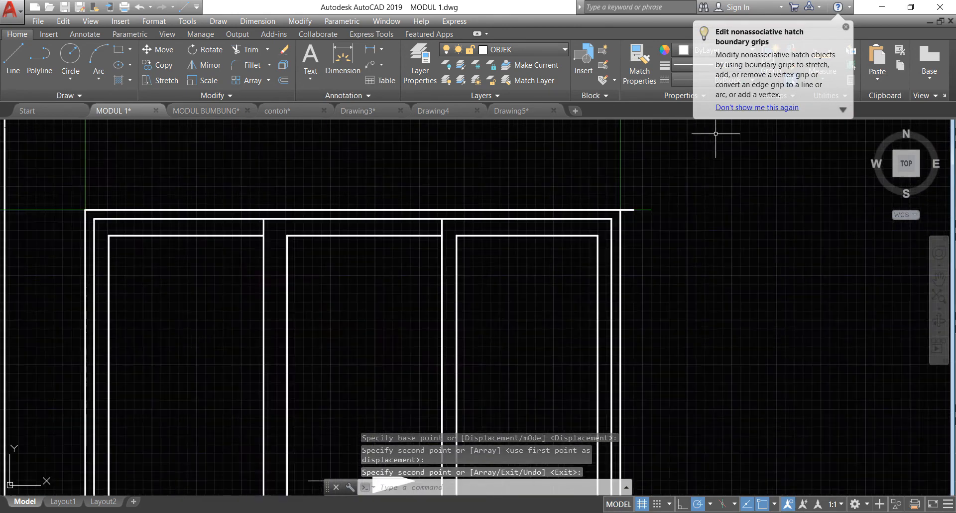
{"action": "left_click", "coordinate": [248, 50]}
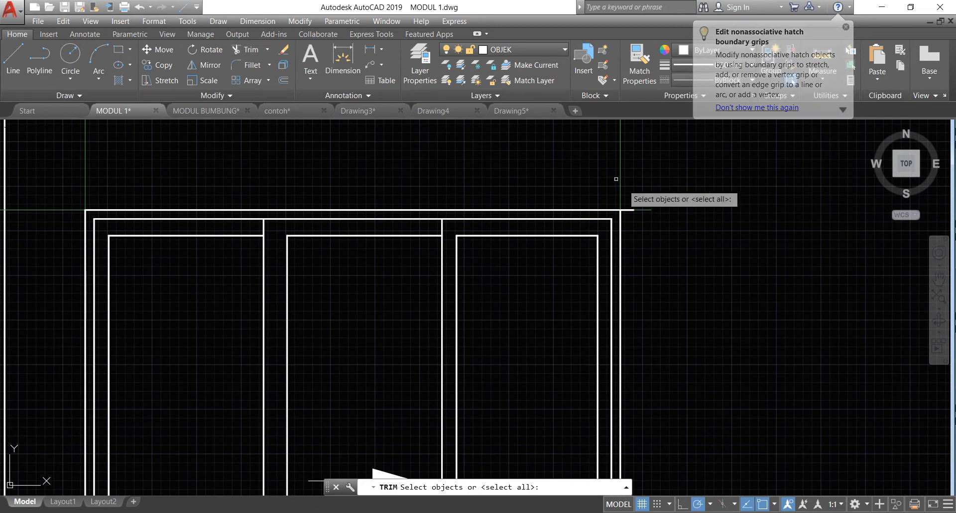
{"action": "left_click", "coordinate": [645, 222]}
{"action": "left_click", "coordinate": [618, 196]}
{"action": "key", "text": "Return"}
{"action": "left_click", "coordinate": [633, 209]}
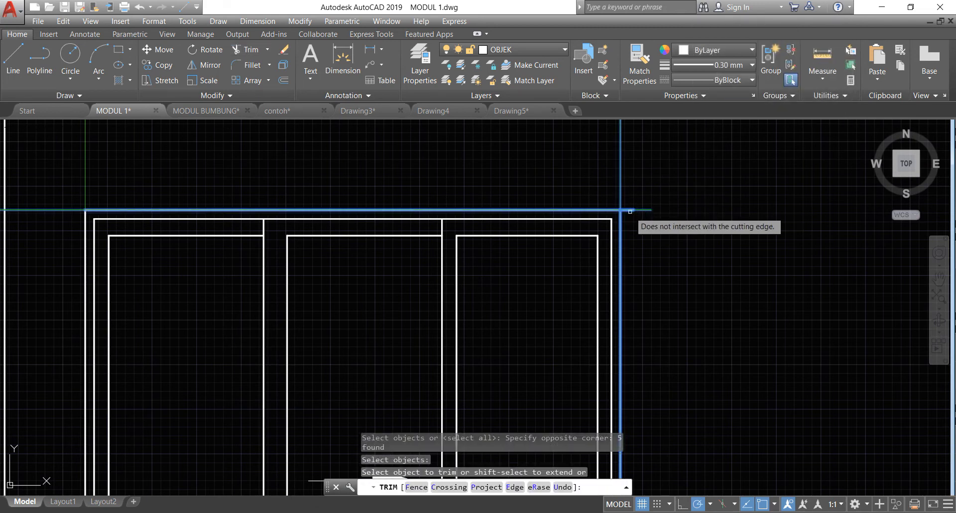
{"action": "key", "text": "Return"}
- Erase the overlapping line that overhangs the upper-right corner of the sliding door's frame
{"action": "scroll", "coordinate": [636, 212], "scroll_direction": "up", "scroll_amount": 5}
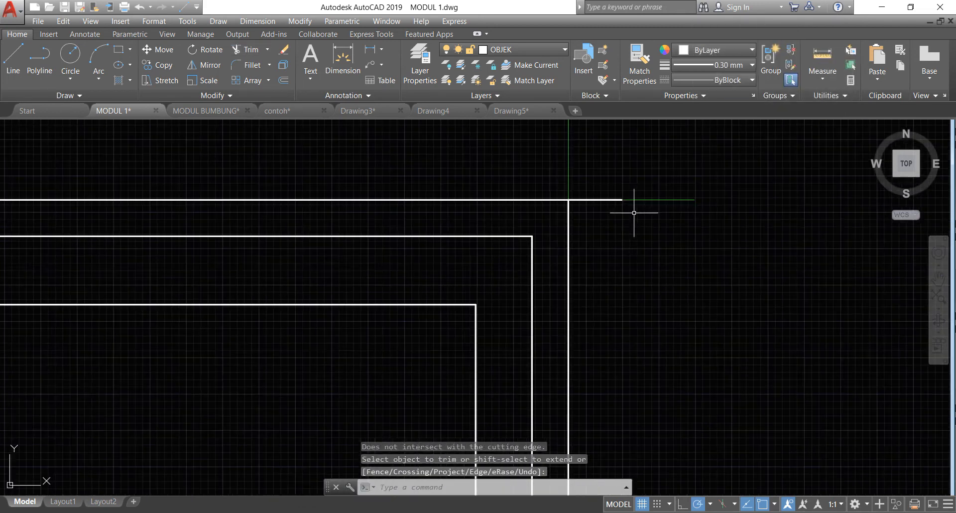
{"action": "key", "text": "Return"}
{"action": "left_click", "coordinate": [609, 199]}
{"action": "key", "text": "Delete"}
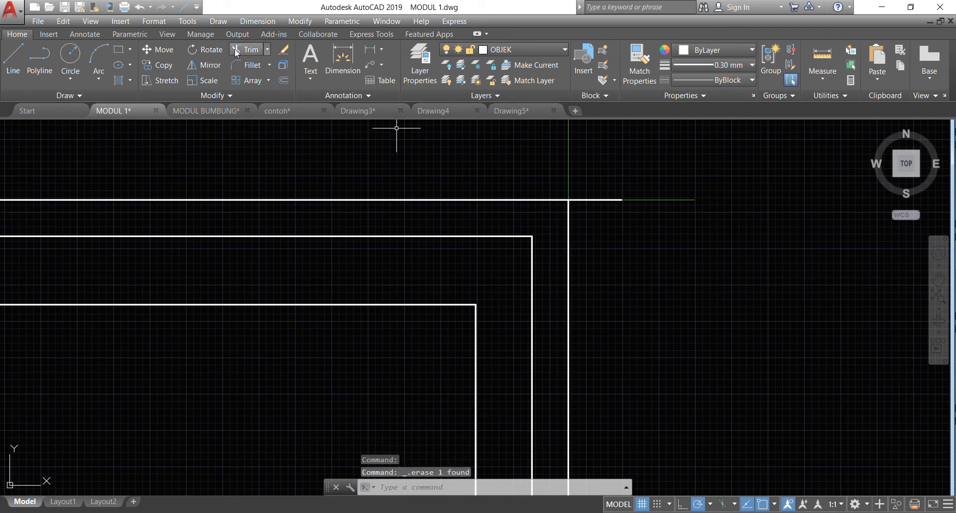
- Trim the frame's top line back to the right vertical edge at the upper-right corner of the sliding door
{"action": "type", "text": "tr"}
{"action": "key", "text": "Return"}
{"action": "left_click", "coordinate": [595, 204]}
{"action": "left_click", "coordinate": [561, 183]}
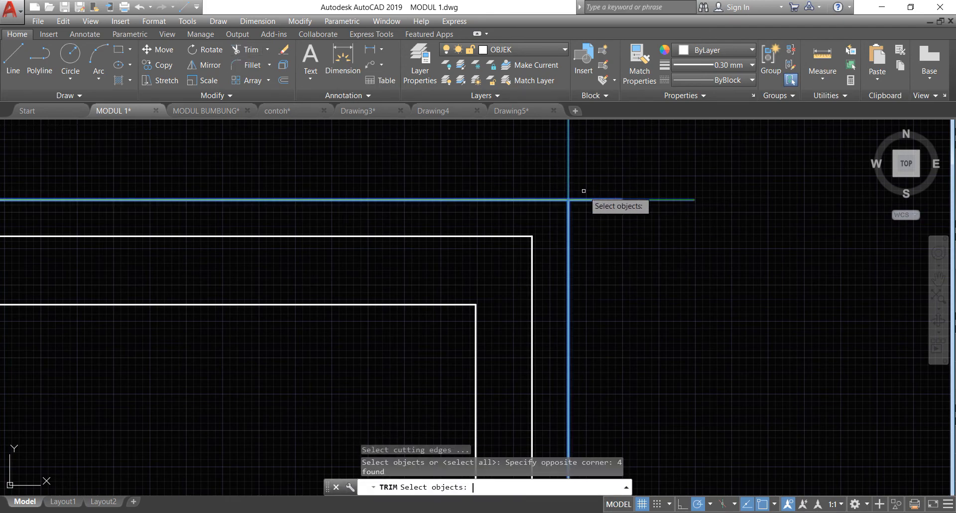
{"action": "key", "text": "Return"}
{"action": "left_click", "coordinate": [592, 199]}
{"action": "key", "text": "Return"}
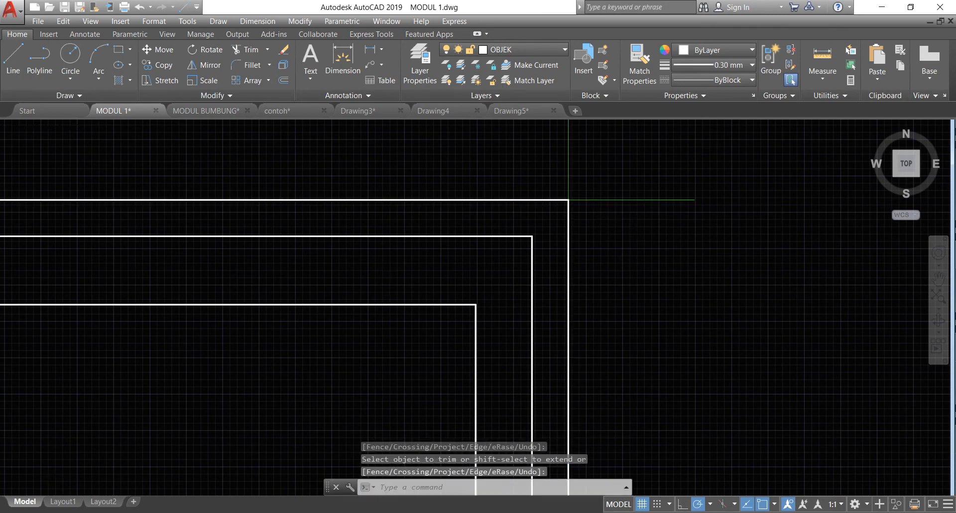
- Draw a short diagonal glass line above the arrow in the first door panel
{"action": "scroll", "coordinate": [650, 260], "scroll_direction": "down", "scroll_amount": 10}
{"action": "scroll", "coordinate": [621, 302], "scroll_direction": "up", "scroll_amount": 4}
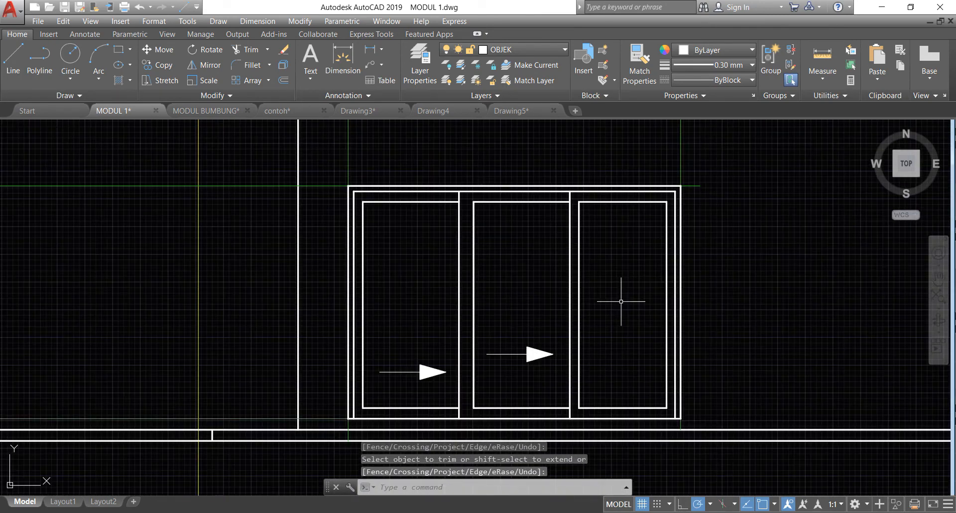
{"action": "left_click", "coordinate": [18, 62]}
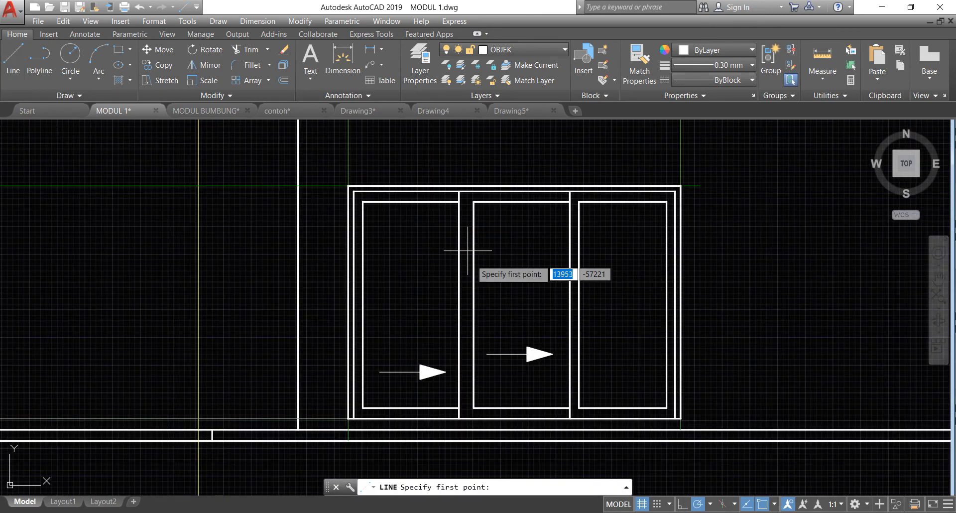
{"action": "left_click", "coordinate": [424, 256]}
{"action": "left_click", "coordinate": [389, 304]}
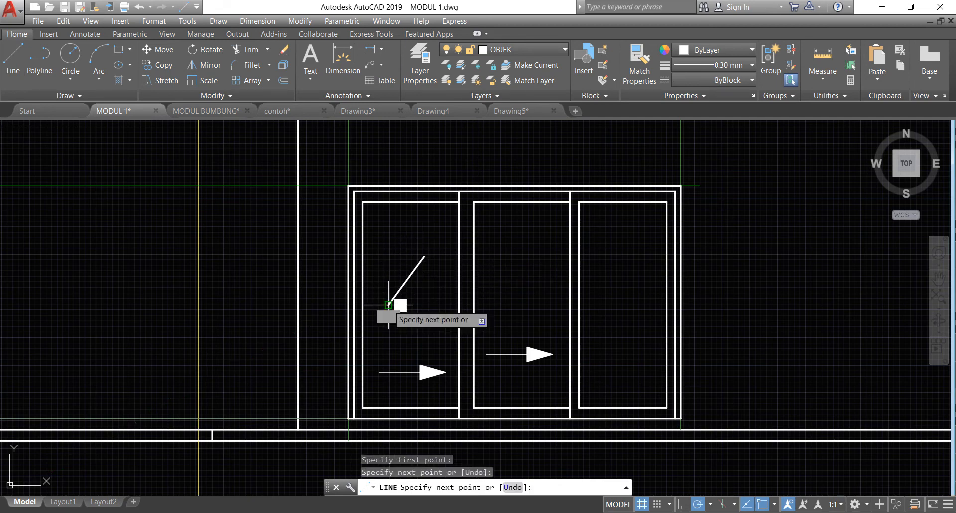
{"action": "key", "text": "Return"}
{"action": "key", "text": "Return"}
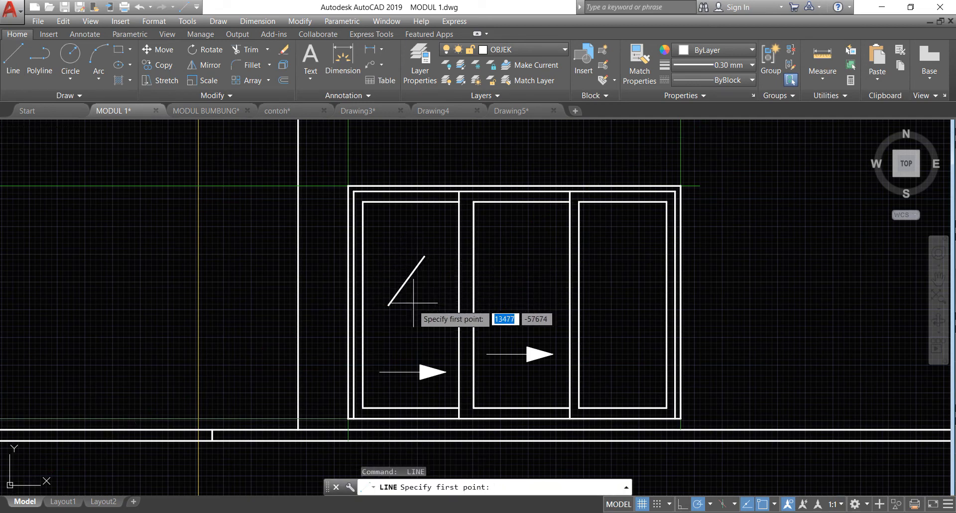
{"action": "left_click", "coordinate": [423, 279]}
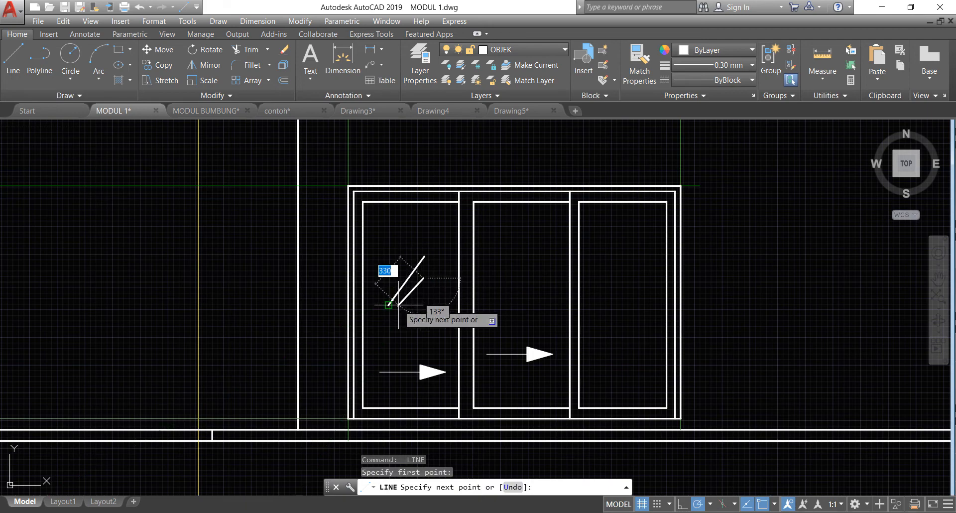
{"action": "scroll", "coordinate": [409, 289], "scroll_direction": "up", "scroll_amount": 4}
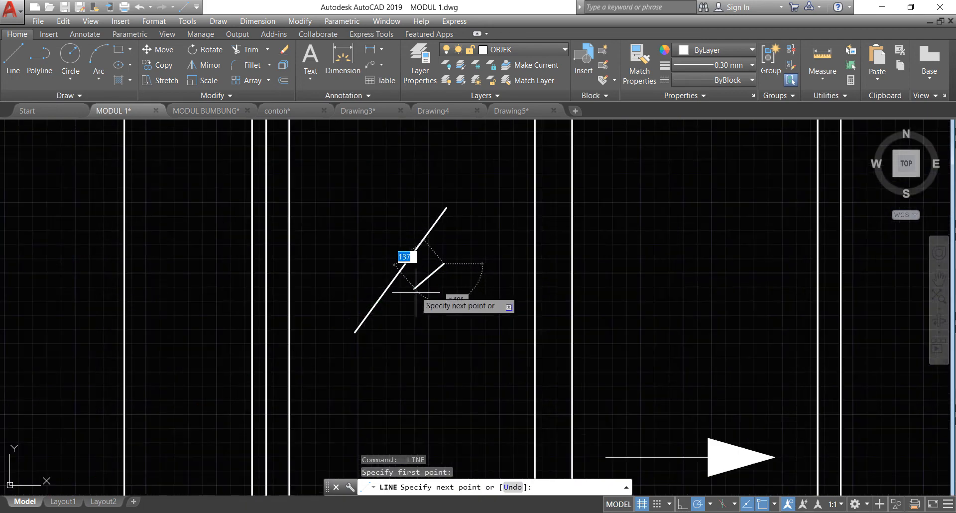
{"action": "key", "text": "Return"}
- Copy the diagonal glass line straight down to make a parallel pair in the first door panel
{"action": "left_click", "coordinate": [414, 280]}
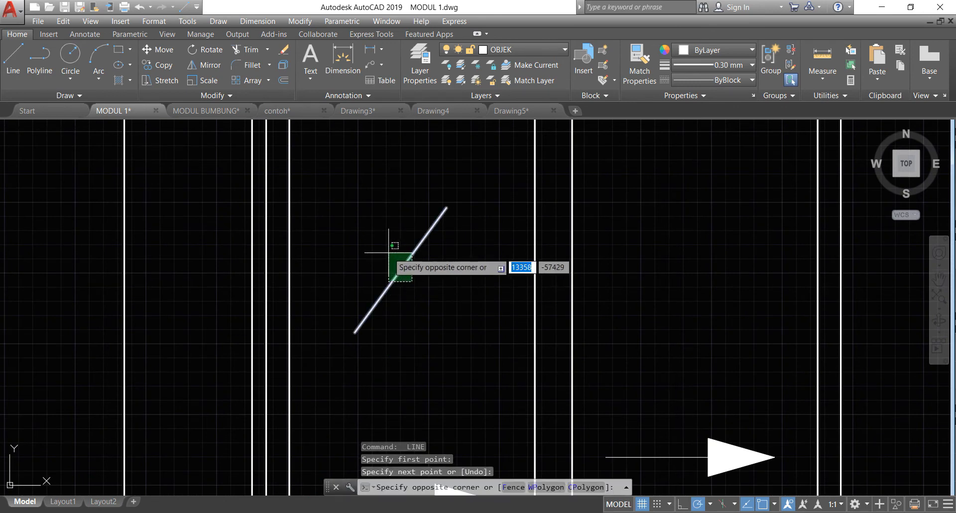
{"action": "left_click", "coordinate": [389, 251]}
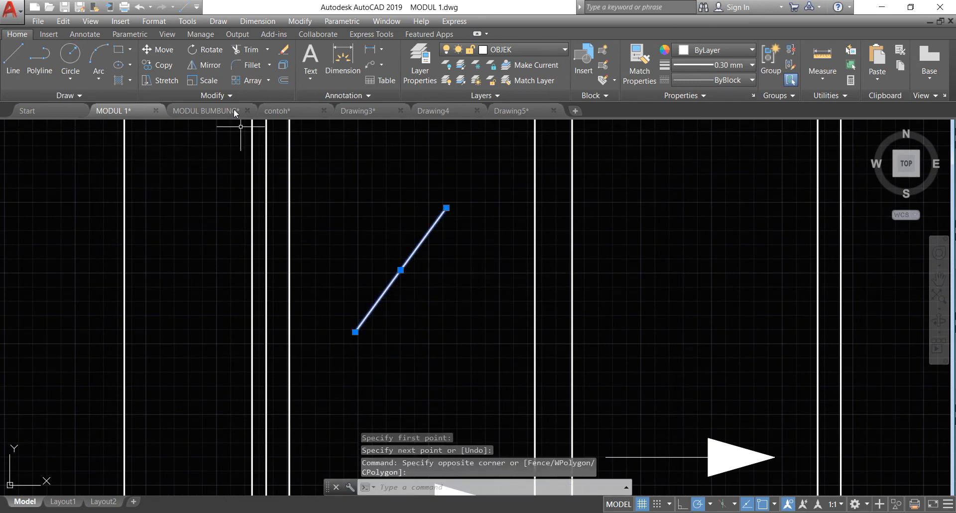
{"action": "left_click", "coordinate": [159, 65]}
{"action": "left_click", "coordinate": [445, 306]}
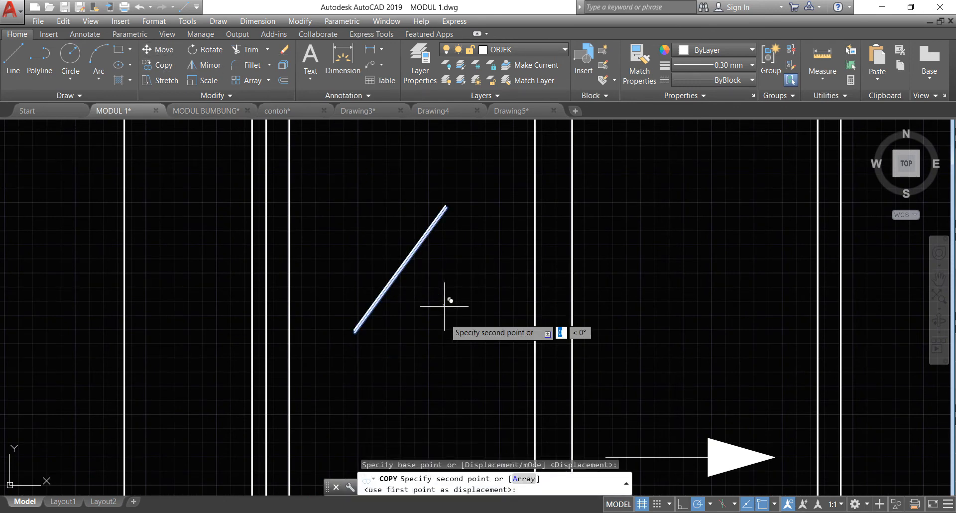
{"action": "left_click", "coordinate": [447, 373]}
{"action": "key", "text": "Return"}
- Copy the pair of diagonal glass lines to the matching positions in the middle and third door panels
{"action": "scroll", "coordinate": [450, 335], "scroll_direction": "down", "scroll_amount": 2}
{"action": "left_click", "coordinate": [455, 229]}
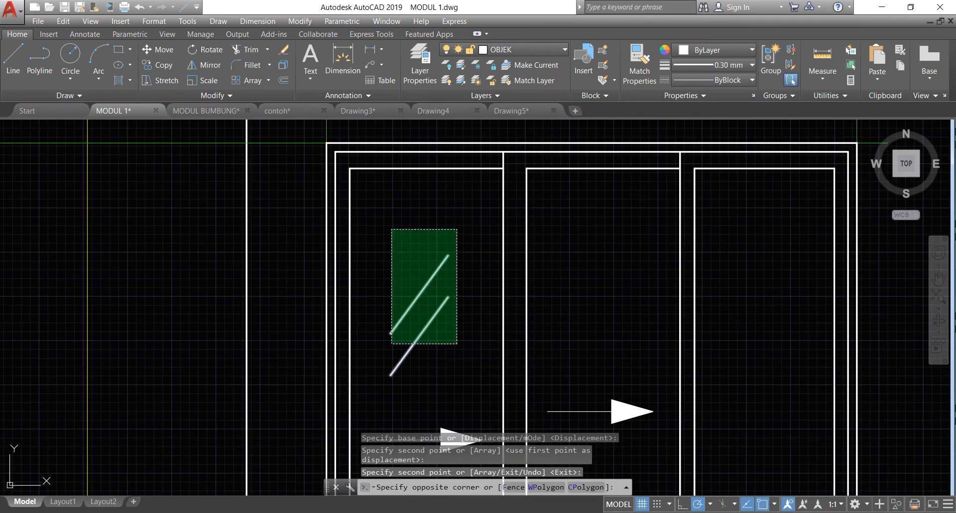
{"action": "left_click", "coordinate": [391, 377]}
{"action": "left_click", "coordinate": [165, 64]}
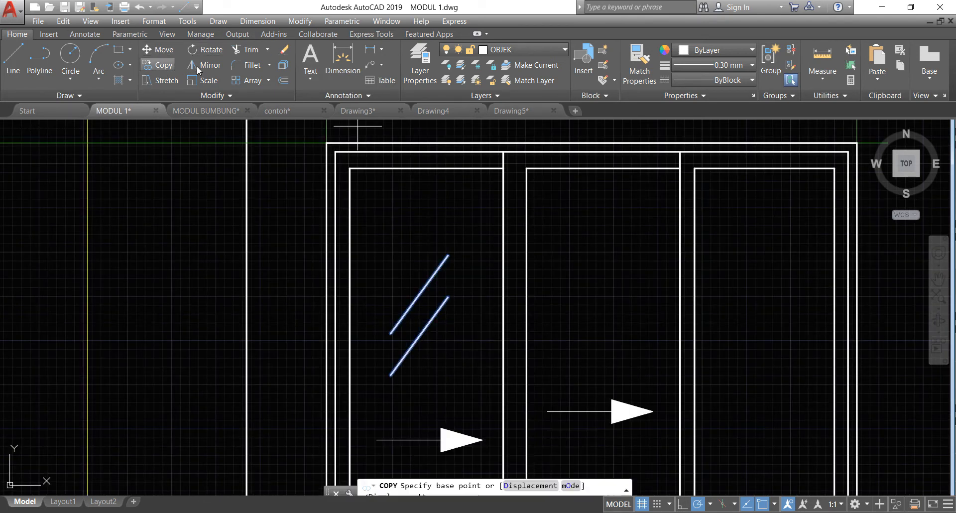
{"action": "left_click", "coordinate": [350, 168]}
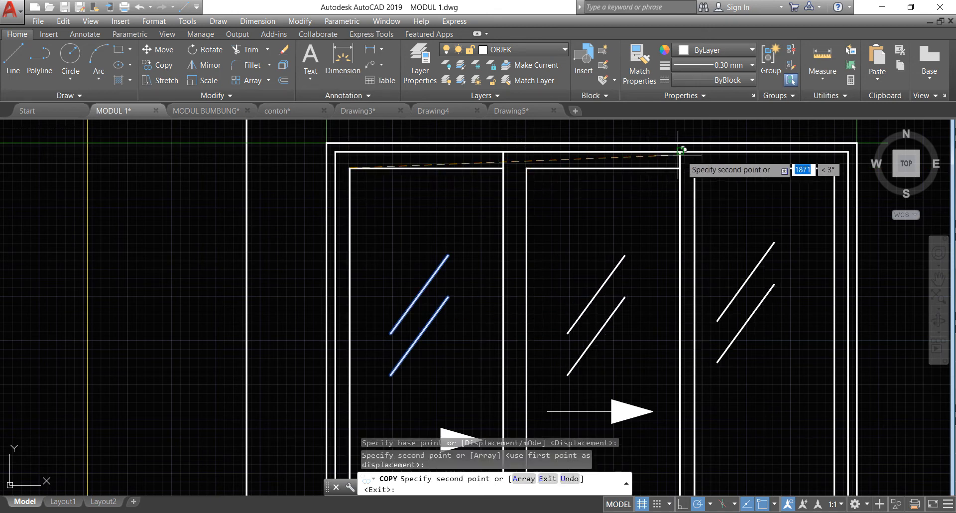
{"action": "left_click", "coordinate": [695, 168]}
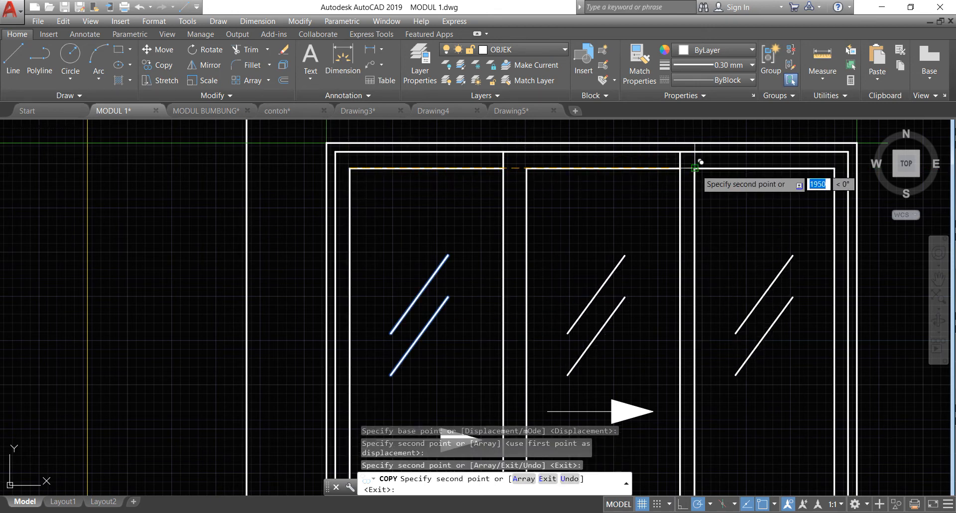
{"action": "key", "text": "Return"}
- Set the current lineweight to ByLayer and the current colour to yellow 248,215,49
{"action": "scroll", "coordinate": [545, 306], "scroll_direction": "down", "scroll_amount": 8}
{"action": "scroll", "coordinate": [544, 306], "scroll_direction": "down", "scroll_amount": 2}
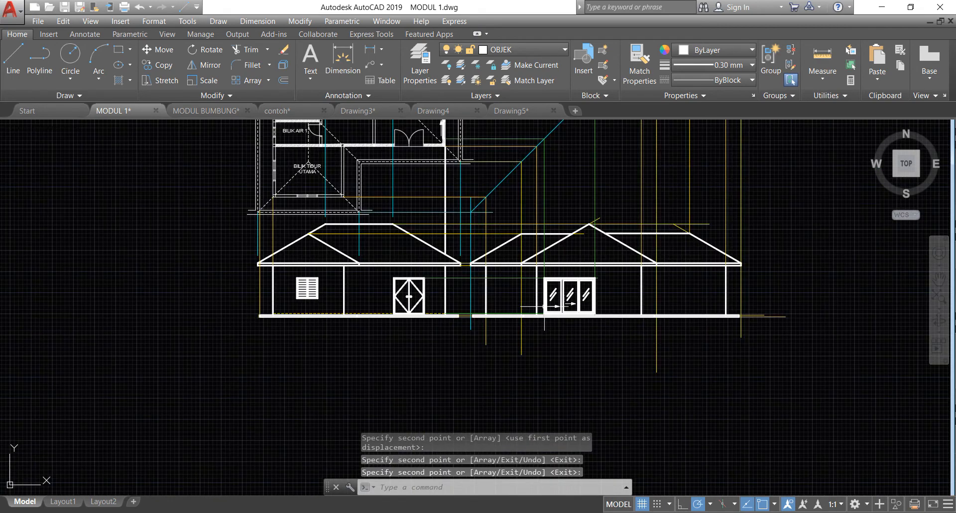
{"action": "scroll", "coordinate": [647, 284], "scroll_direction": "down", "scroll_amount": 2}
{"action": "scroll", "coordinate": [532, 306], "scroll_direction": "down", "scroll_amount": 2}
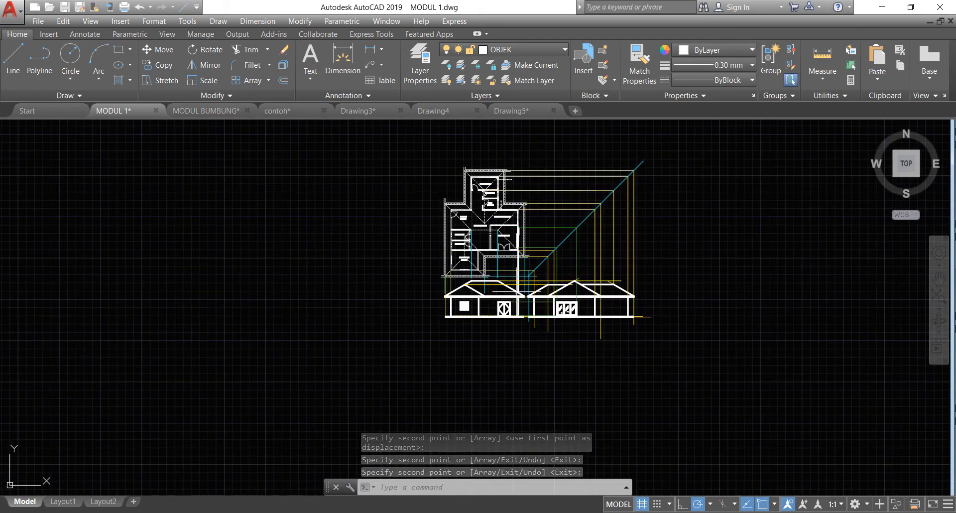
{"action": "scroll", "coordinate": [525, 221], "scroll_direction": "up", "scroll_amount": 4}
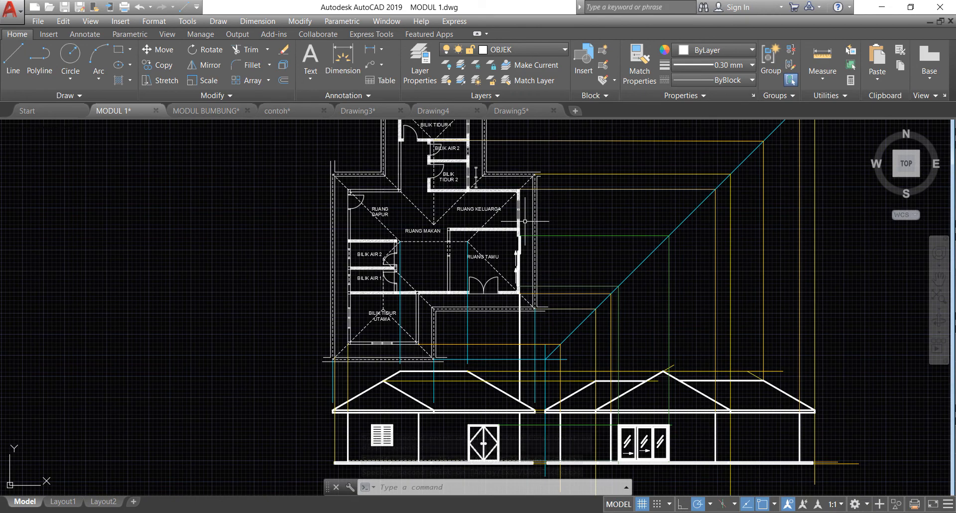
{"action": "scroll", "coordinate": [525, 220], "scroll_direction": "up", "scroll_amount": 6}
{"action": "scroll", "coordinate": [532, 190], "scroll_direction": "up", "scroll_amount": 5}
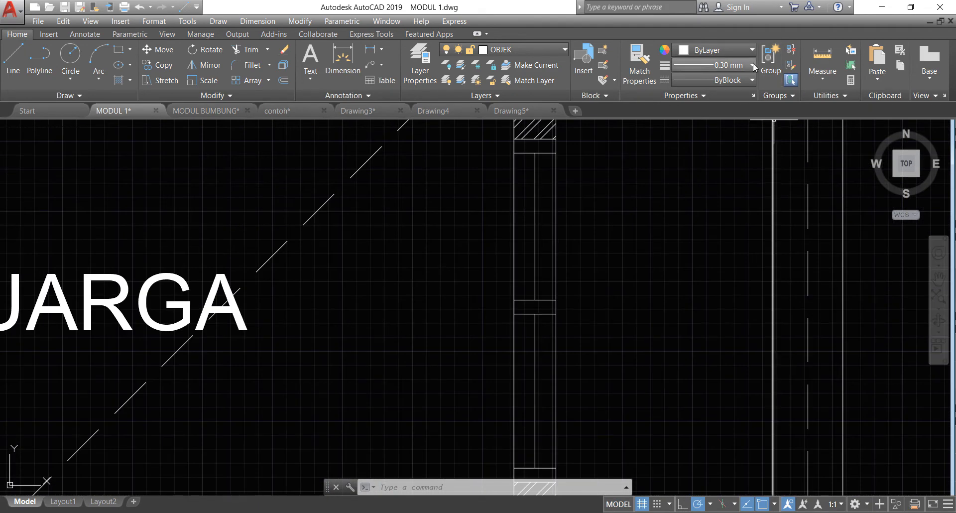
{"action": "left_click", "coordinate": [729, 66]}
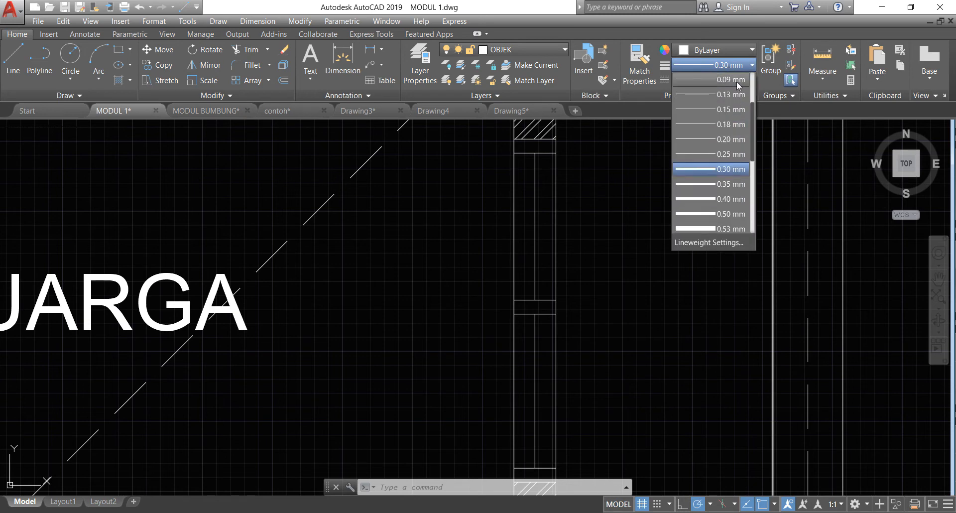
{"action": "left_click", "coordinate": [736, 78]}
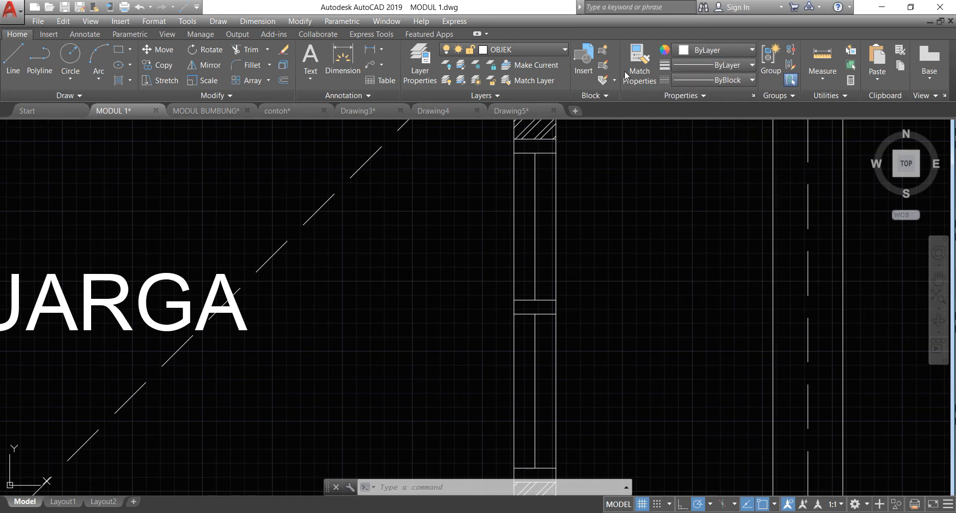
{"action": "left_click", "coordinate": [701, 55]}
{"action": "left_click", "coordinate": [696, 100]}
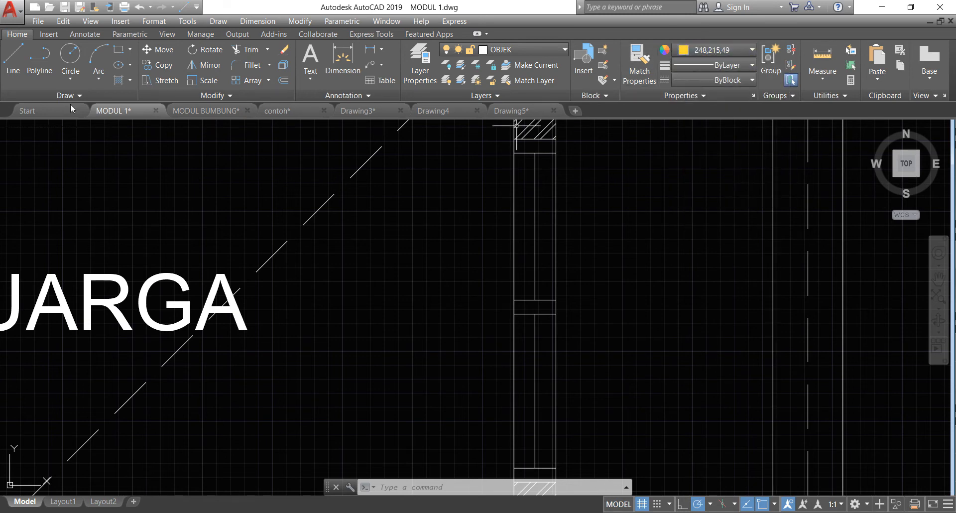
- Draw a projection line from the upper corner of the family room window in the plan across to the diagonal, then straight down into the side elevation
{"action": "type", "text": "l"}
{"action": "key", "text": "Return"}
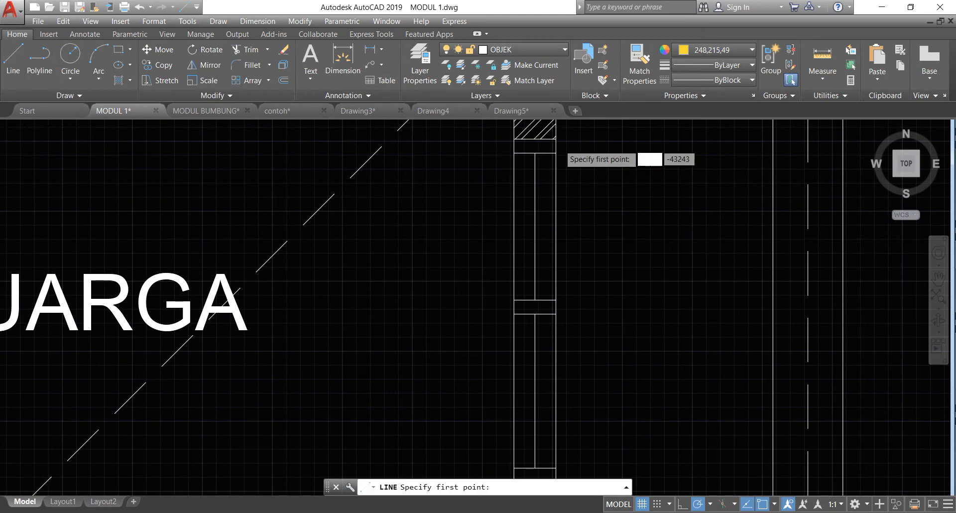
{"action": "scroll", "coordinate": [558, 141], "scroll_direction": "up", "scroll_amount": 3}
{"action": "left_click", "coordinate": [552, 131]}
{"action": "scroll", "coordinate": [366, 264], "scroll_direction": "down", "scroll_amount": 6}
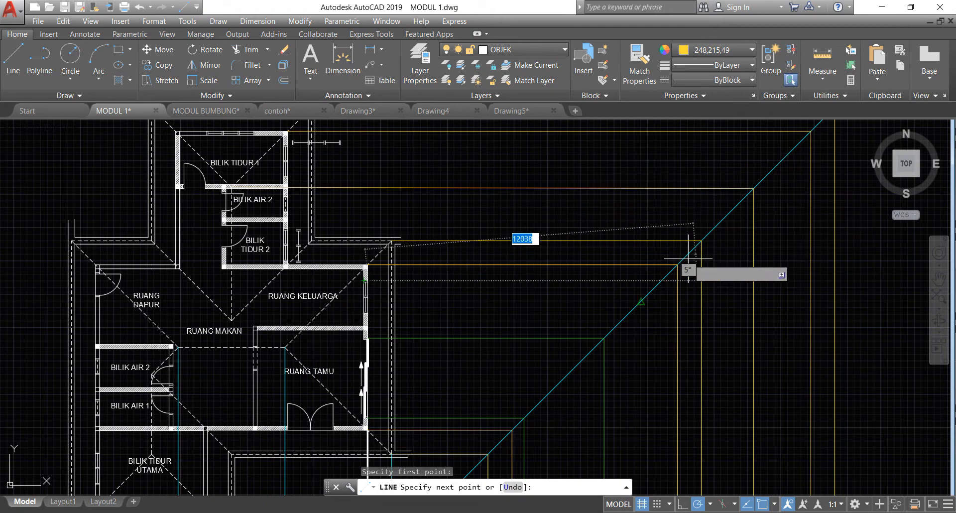
{"action": "left_click", "coordinate": [662, 280]}
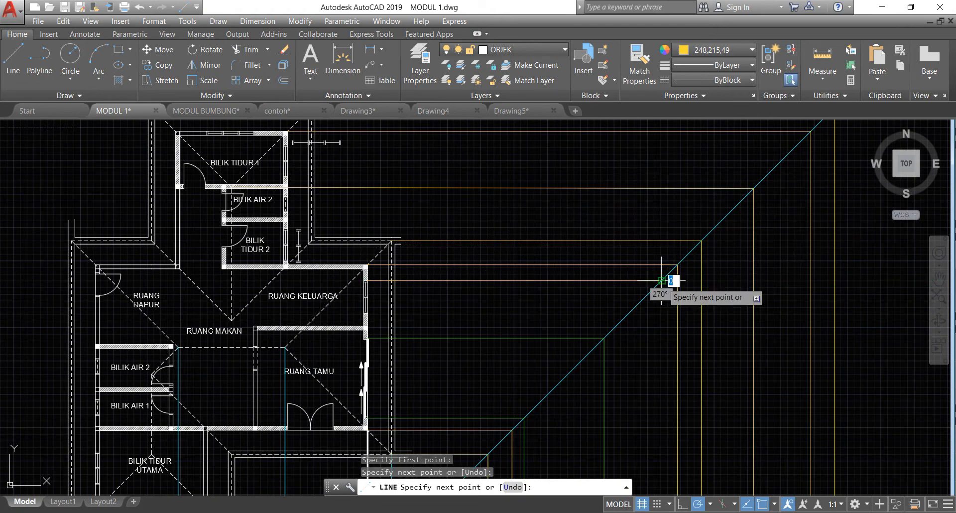
{"action": "scroll", "coordinate": [662, 280], "scroll_direction": "down", "scroll_amount": 4}
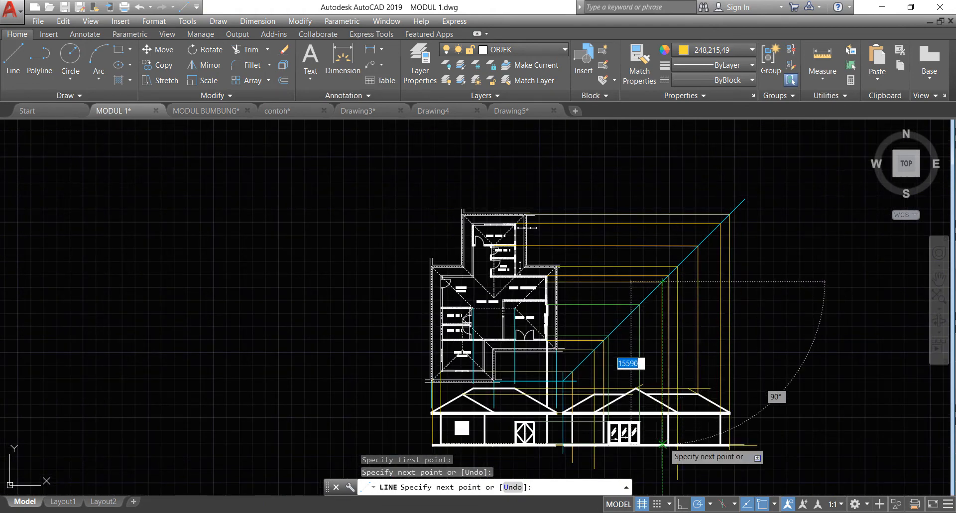
{"action": "scroll", "coordinate": [662, 443], "scroll_direction": "up", "scroll_amount": 6}
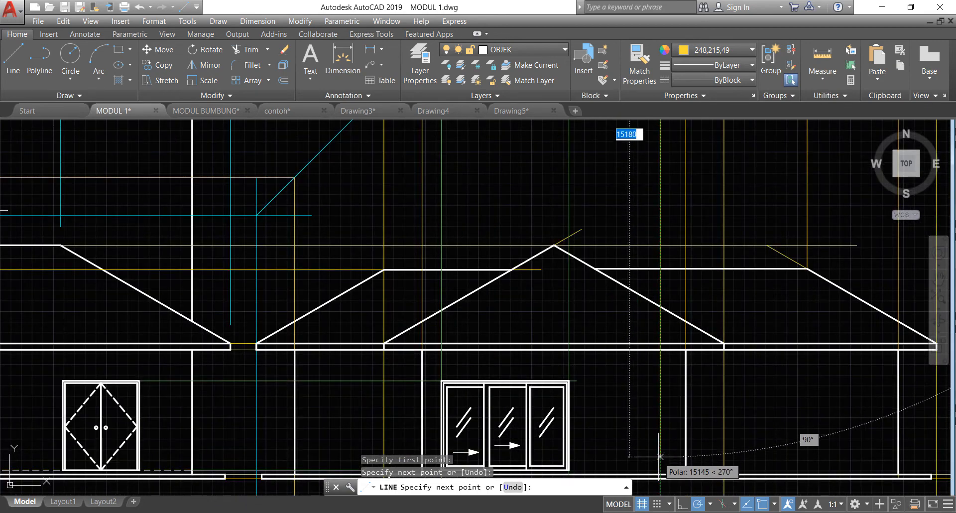
{"action": "left_click", "coordinate": [660, 456]}
{"action": "key", "text": "Return"}
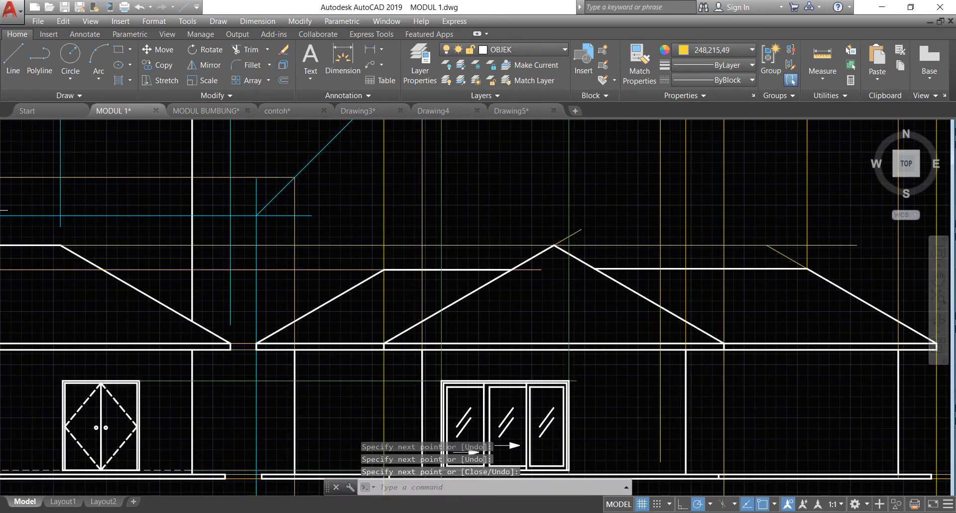
- Draw a horizontal line from the sliding door's upper outer corner to the window's vertical projection line
{"action": "scroll", "coordinate": [580, 358], "scroll_direction": "up", "scroll_amount": 4}
{"action": "key", "text": "Return"}
{"action": "left_click", "coordinate": [553, 416]}
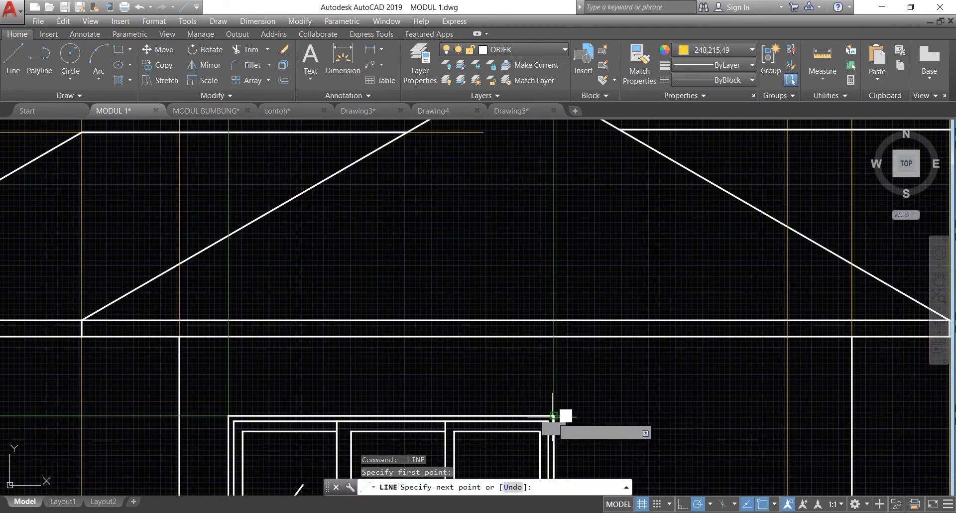
{"action": "left_click", "coordinate": [787, 415]}
{"action": "key", "text": "Return"}
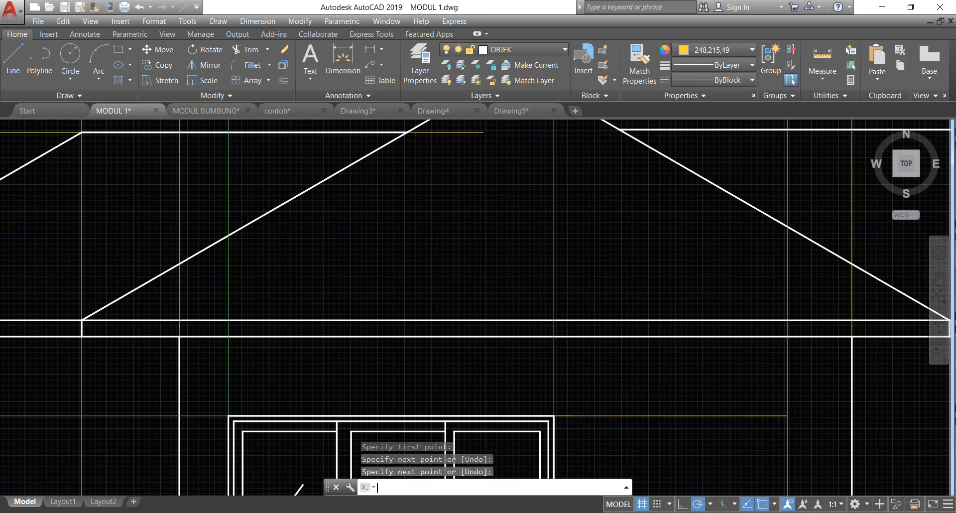
- Copy the front elevation window's frame and mullion without the louvres, placing its upper-right corner where the side elevation's door-head line meets the projection line
{"action": "scroll", "coordinate": [787, 415], "scroll_direction": "down", "scroll_amount": 5}
{"action": "scroll", "coordinate": [600, 428], "scroll_direction": "up", "scroll_amount": 4}
{"action": "scroll", "coordinate": [600, 428], "scroll_direction": "up", "scroll_amount": 6}
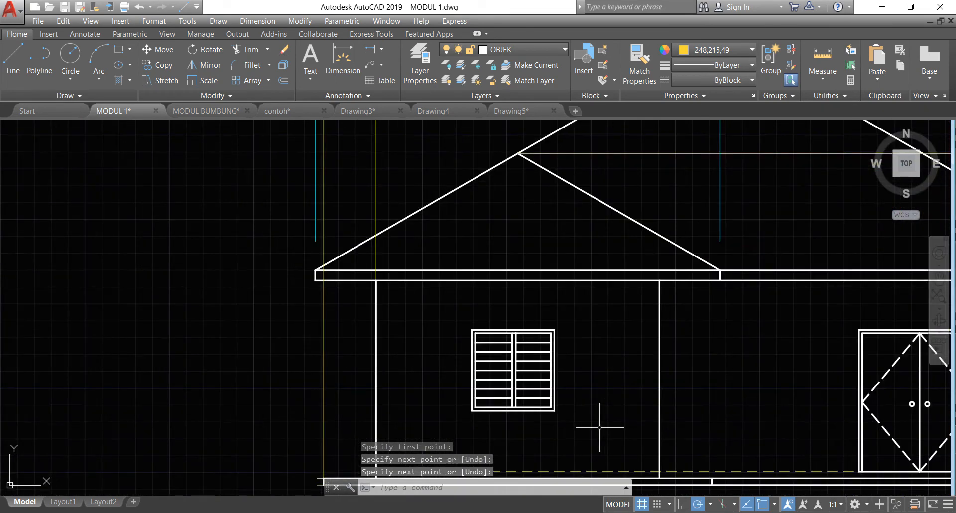
{"action": "left_click", "coordinate": [565, 425]}
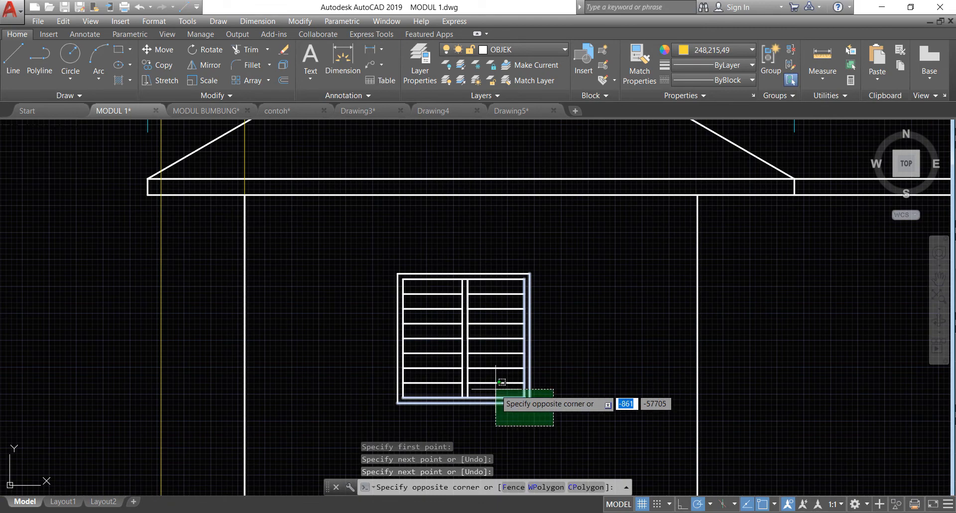
{"action": "left_click", "coordinate": [433, 401]}
{"action": "left_click", "coordinate": [478, 393]}
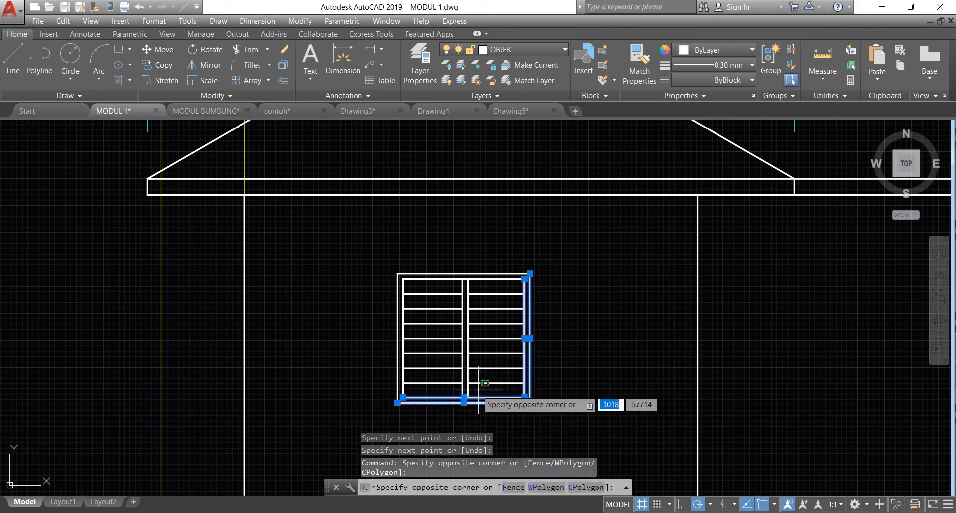
{"action": "left_click", "coordinate": [426, 390]}
{"action": "left_click", "coordinate": [407, 395]}
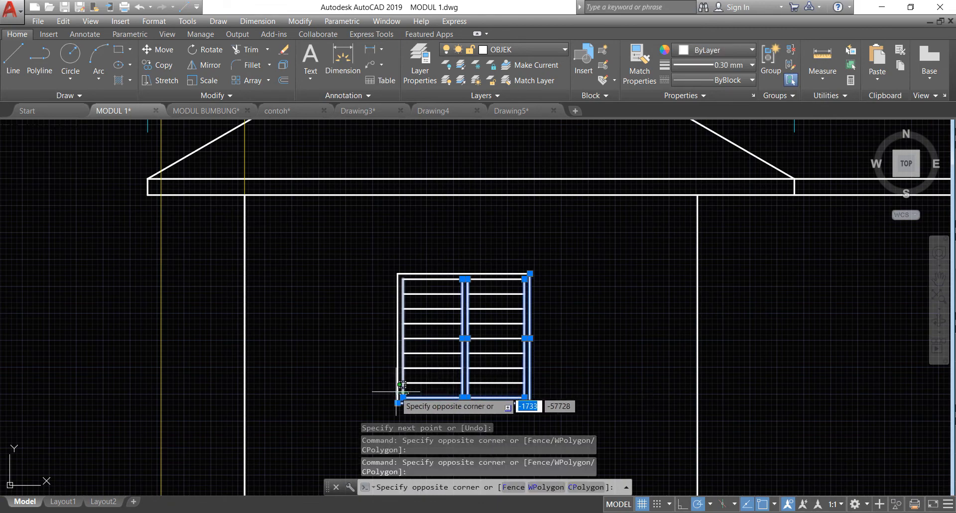
{"action": "left_click", "coordinate": [384, 390]}
{"action": "left_click", "coordinate": [486, 284]}
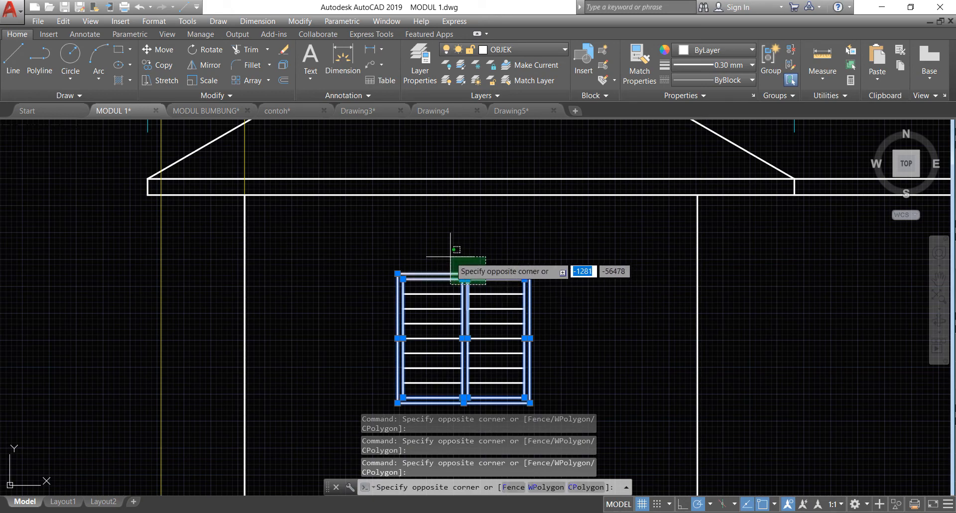
{"action": "left_click", "coordinate": [450, 256]}
{"action": "left_click", "coordinate": [163, 65]}
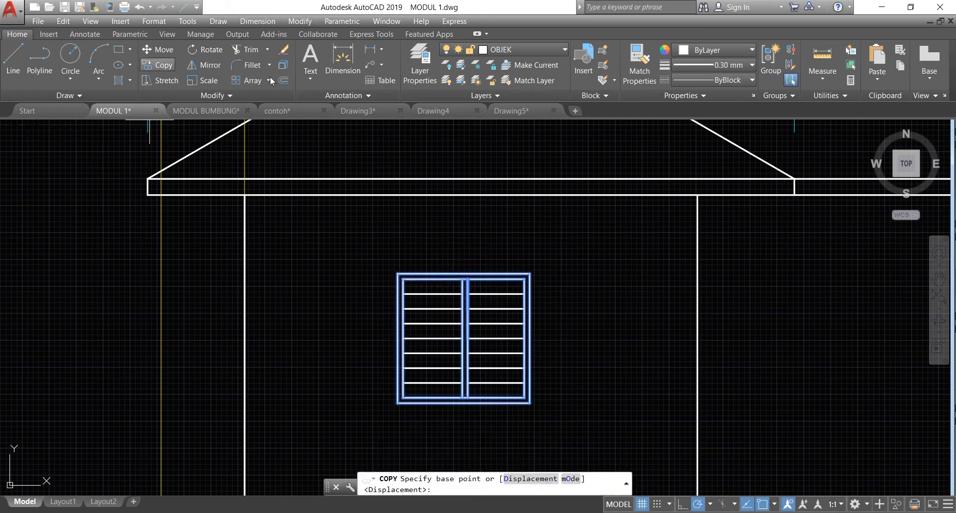
{"action": "left_click", "coordinate": [530, 273]}
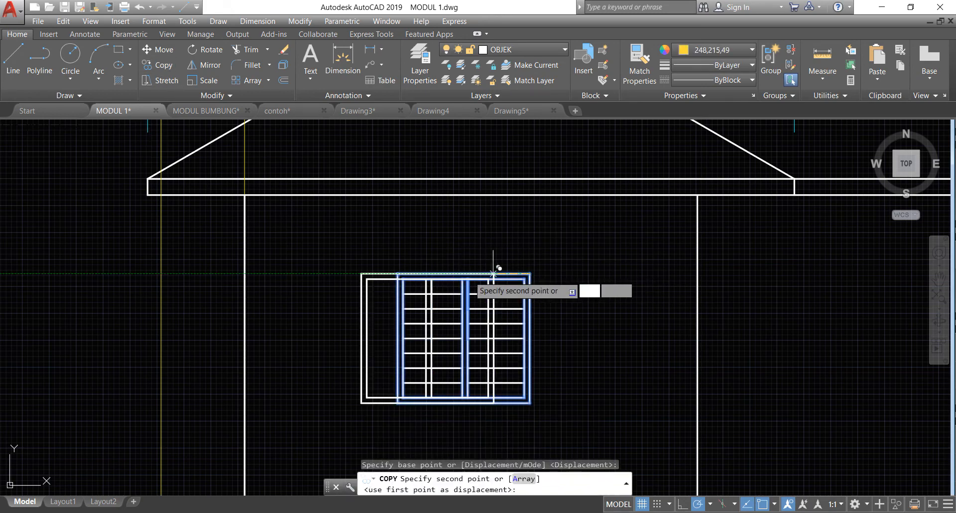
{"action": "scroll", "coordinate": [493, 279], "scroll_direction": "down", "scroll_amount": 5}
{"action": "scroll", "coordinate": [545, 285], "scroll_direction": "up", "scroll_amount": 2}
{"action": "scroll", "coordinate": [543, 288], "scroll_direction": "up", "scroll_amount": 6}
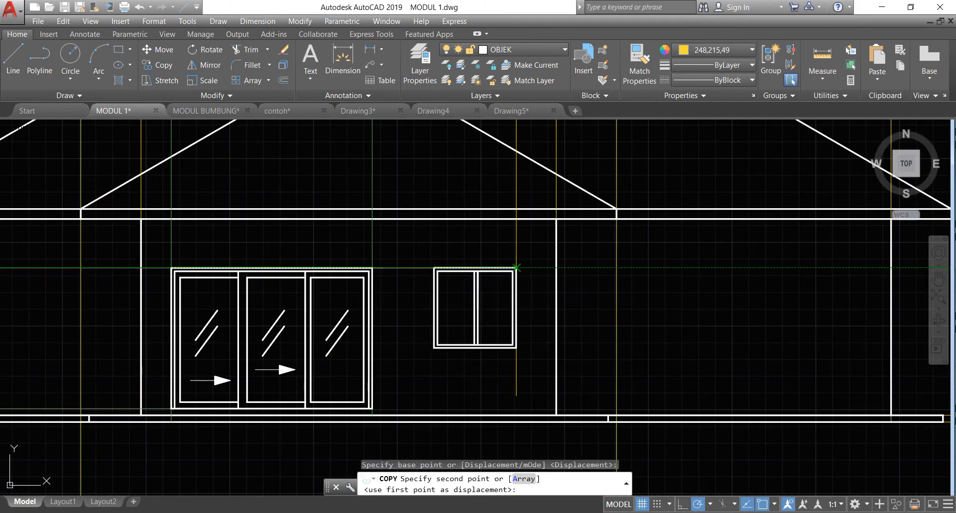
{"action": "left_click", "coordinate": [516, 267]}
{"action": "key", "text": "Return"}
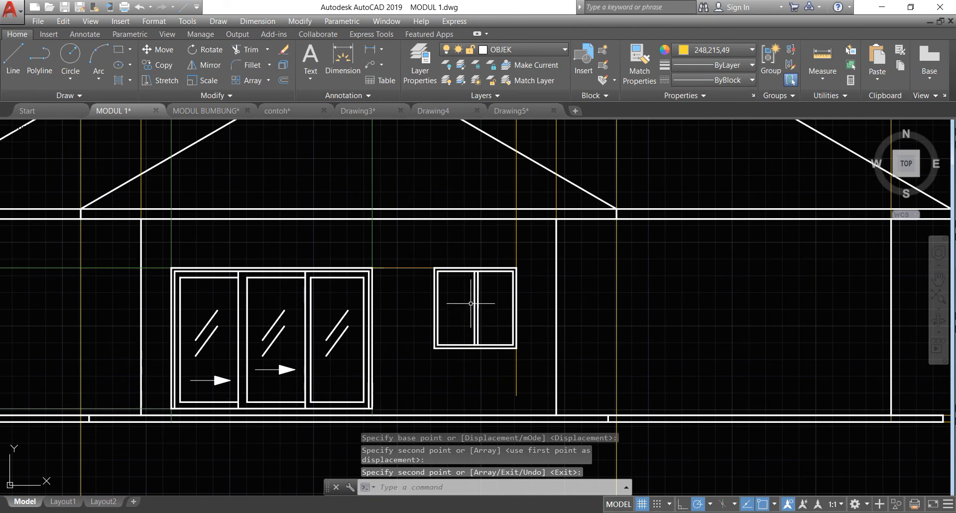
- Set the current colour to ByLayer
{"action": "scroll", "coordinate": [470, 303], "scroll_direction": "up", "scroll_amount": 2}
{"action": "scroll", "coordinate": [471, 303], "scroll_direction": "up", "scroll_amount": 2}
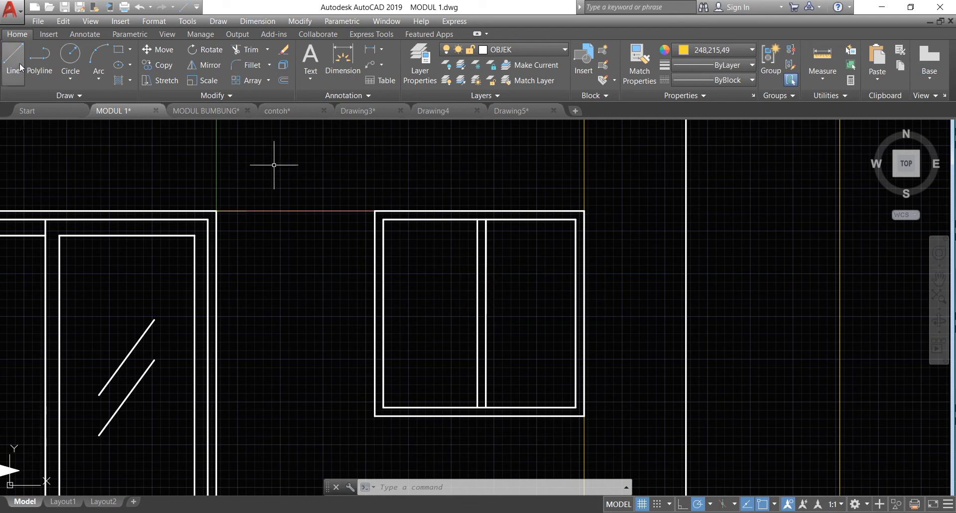
{"action": "left_click", "coordinate": [739, 53]}
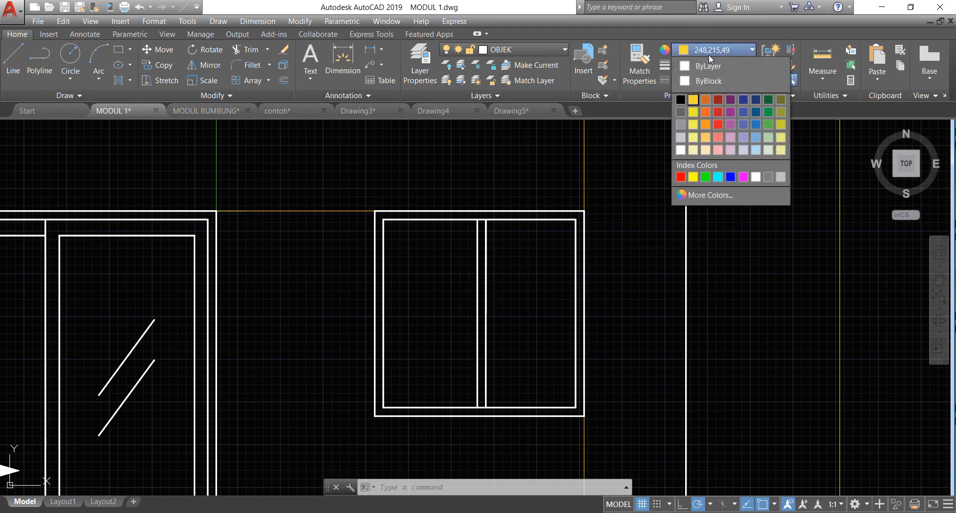
{"action": "left_click", "coordinate": [703, 66]}
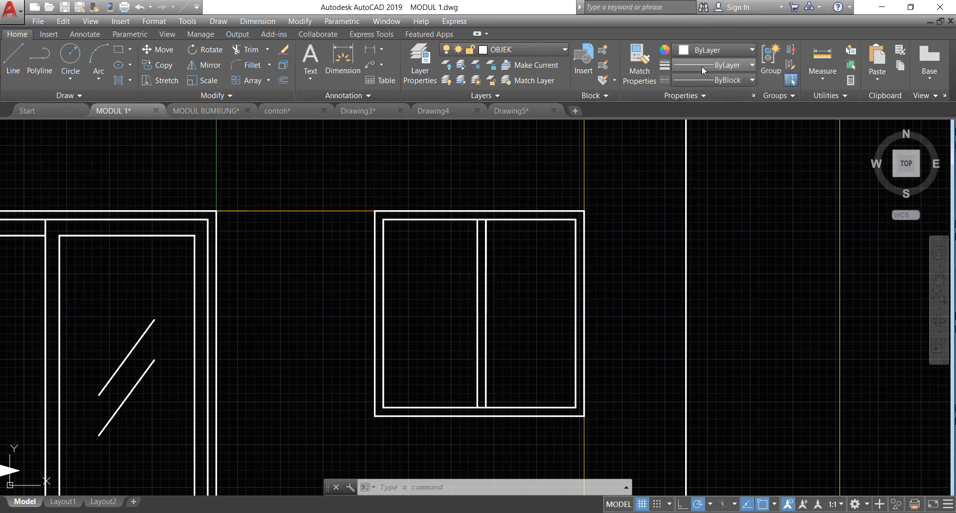
{"action": "left_click", "coordinate": [15, 76]}
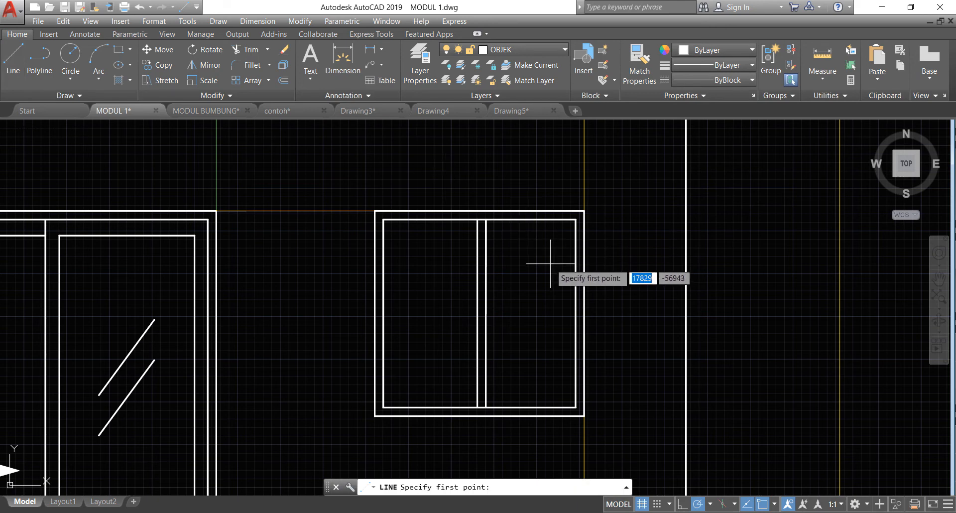
{"action": "left_click", "coordinate": [497, 233]}
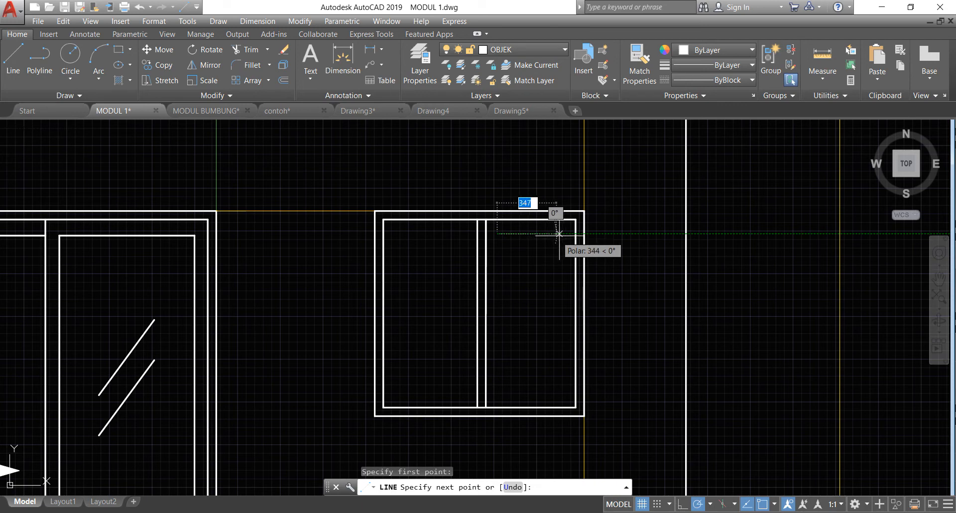
{"action": "left_click", "coordinate": [565, 234]}
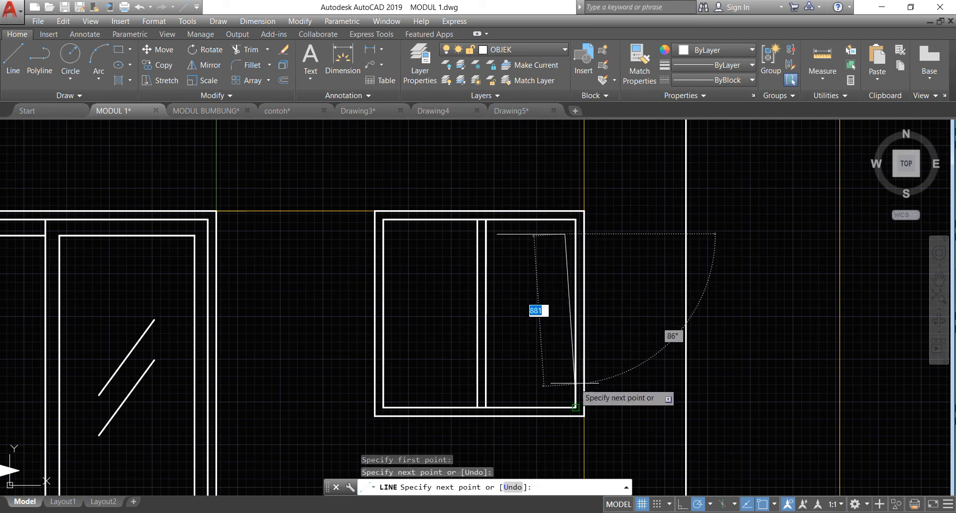
{"action": "key", "text": "Escape"}
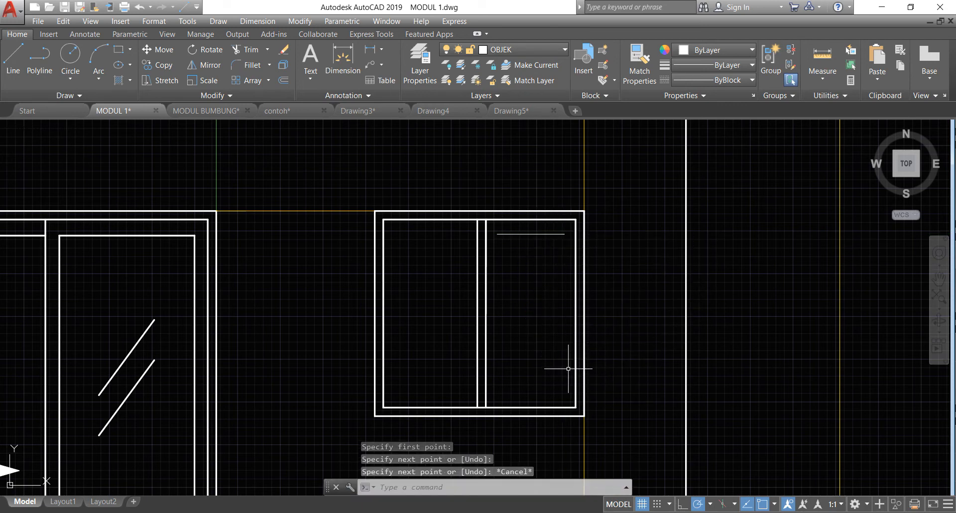
{"action": "left_click", "coordinate": [548, 220]}
{"action": "left_click", "coordinate": [530, 246]}
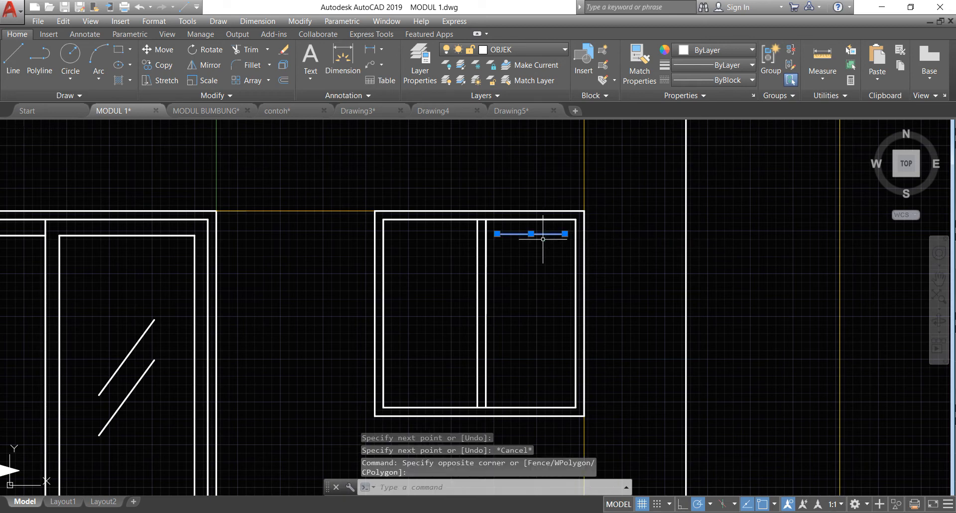
{"action": "key", "text": "Delete"}
- Offset all four inner frame lines of the copied window 60 inward
{"action": "left_click", "coordinate": [282, 83]}
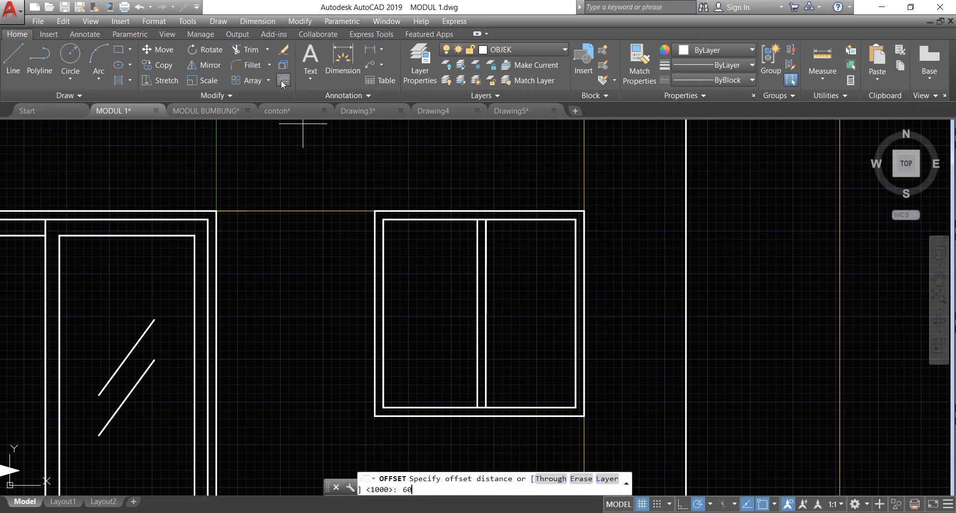
{"action": "type", "text": "60"}
{"action": "key", "text": "Return"}
{"action": "left_click", "coordinate": [546, 219]}
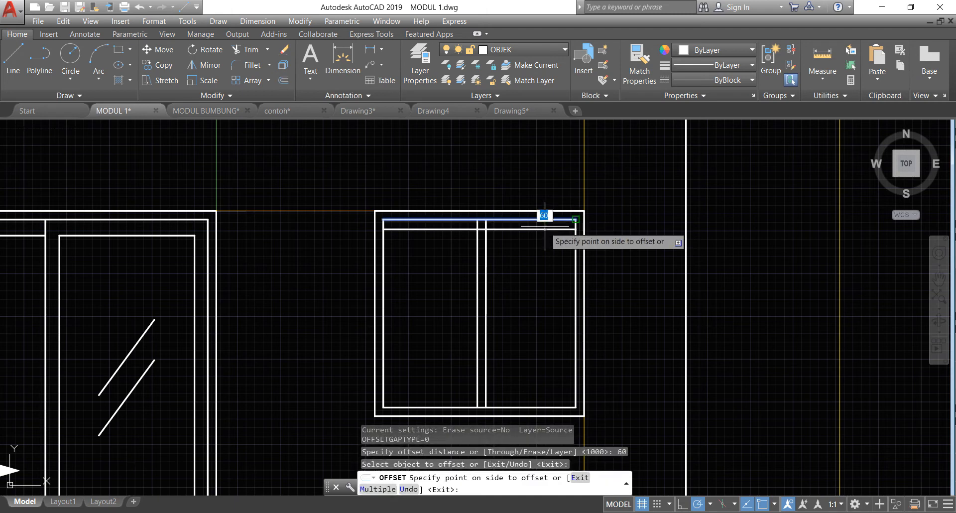
{"action": "left_click", "coordinate": [546, 238]}
{"action": "left_click", "coordinate": [576, 280]}
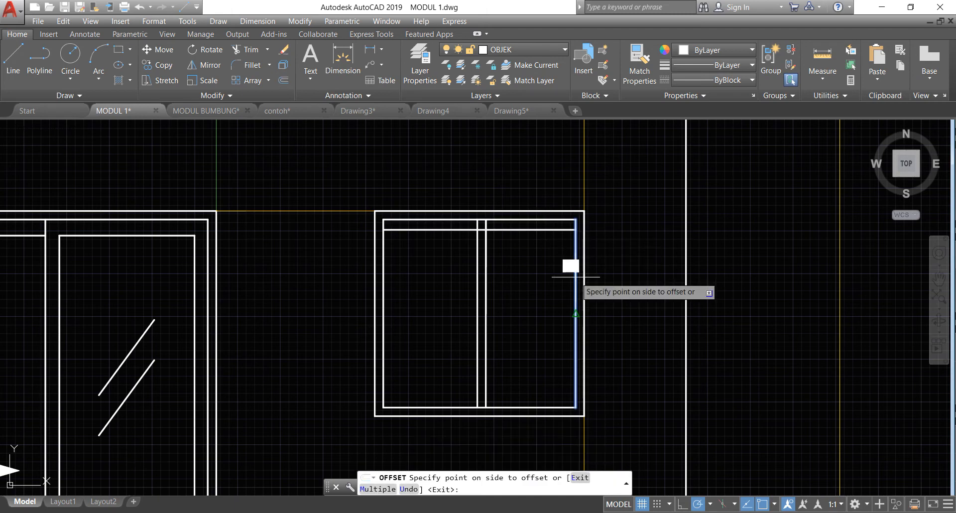
{"action": "left_click", "coordinate": [564, 267]}
{"action": "left_click", "coordinate": [507, 408]}
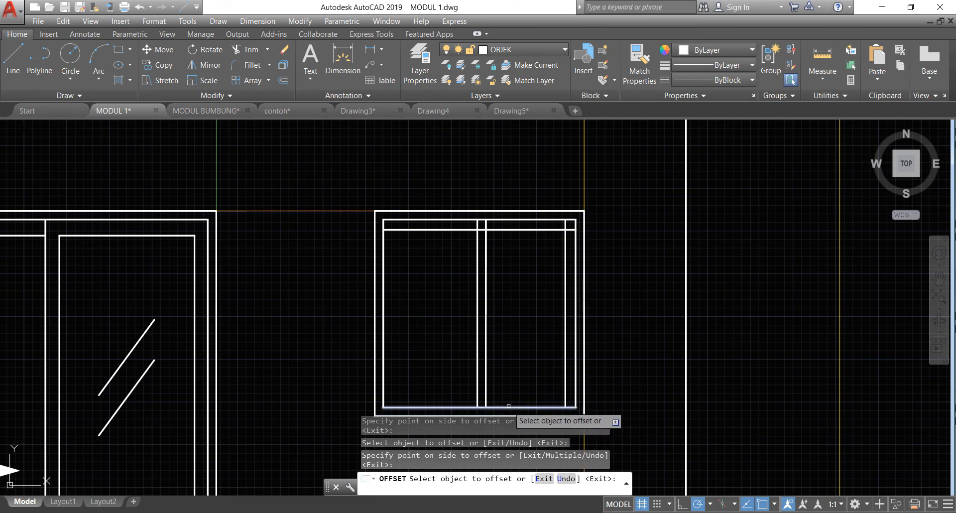
{"action": "left_click", "coordinate": [513, 395]}
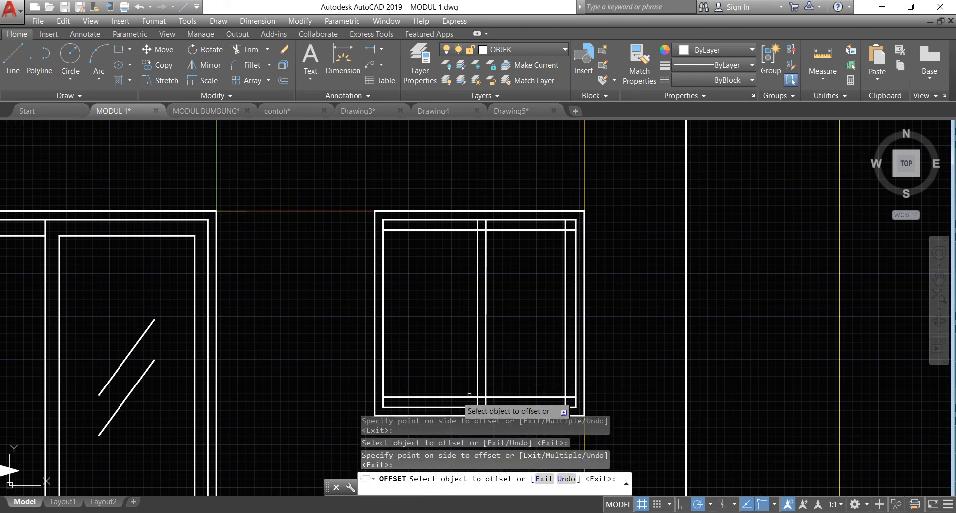
{"action": "left_click", "coordinate": [383, 352]}
{"action": "left_click", "coordinate": [396, 346]}
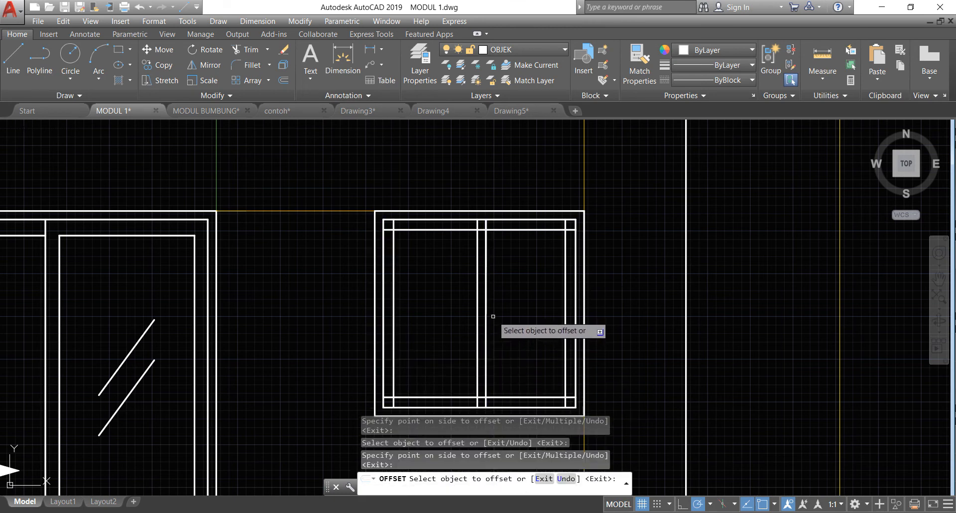
- Offset the copied window's two mullion lines 60 outward, one into each window panel
{"action": "left_click", "coordinate": [478, 304]}
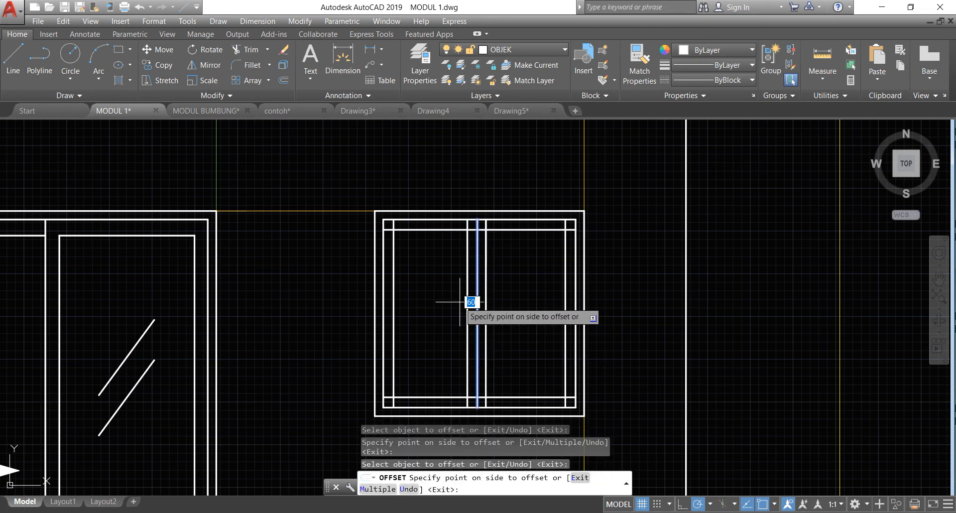
{"action": "left_click", "coordinate": [472, 299]}
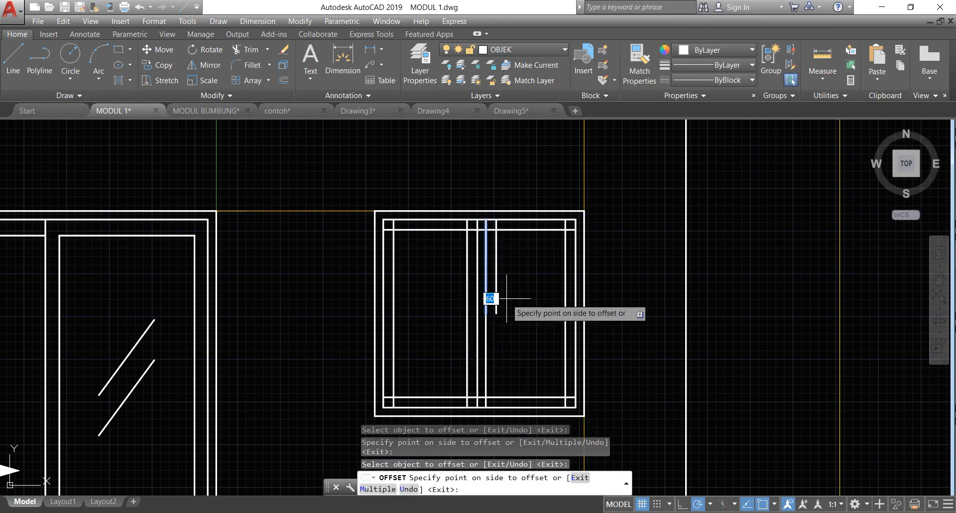
{"action": "left_click", "coordinate": [491, 302]}
{"action": "left_click", "coordinate": [486, 341]}
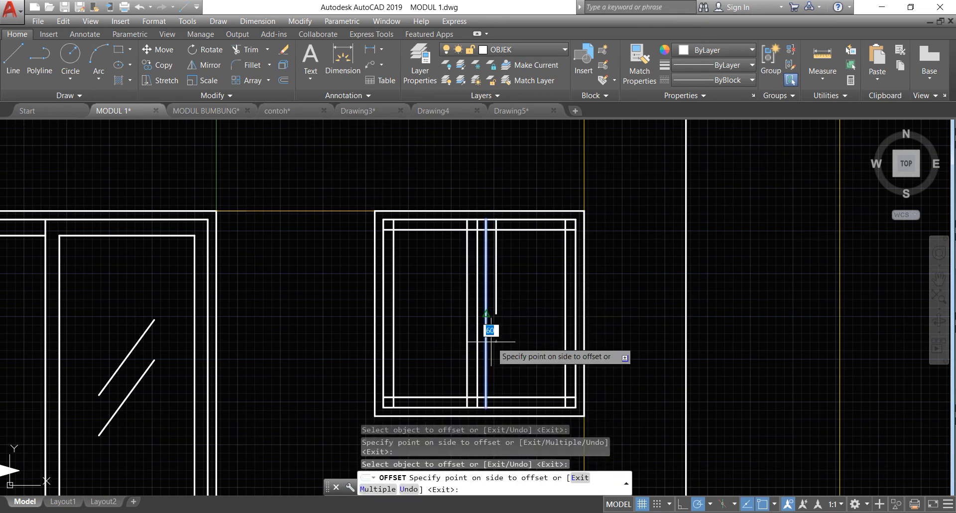
{"action": "left_click", "coordinate": [516, 344]}
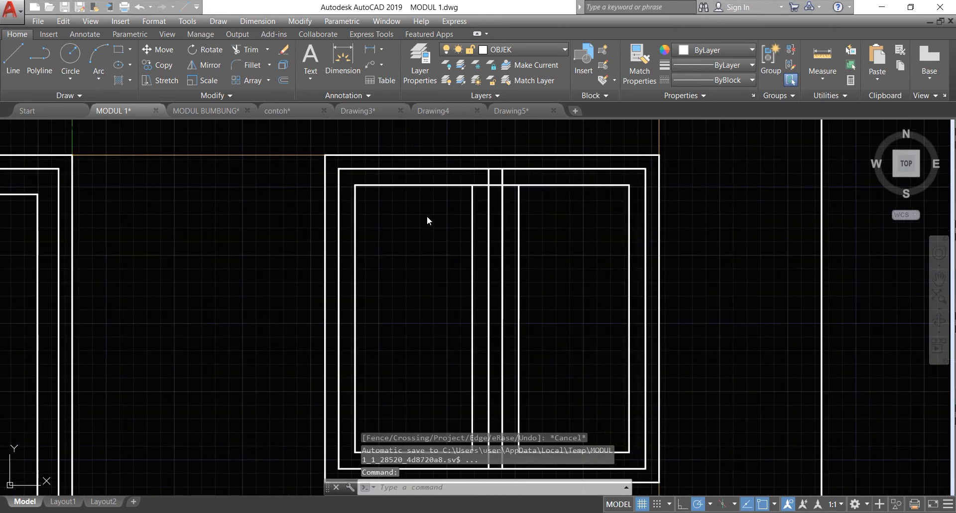
- Try to trim the sash head line where it crosses the upper end of the window's mullion
{"action": "scroll", "coordinate": [506, 183], "scroll_direction": "down", "scroll_amount": 2}
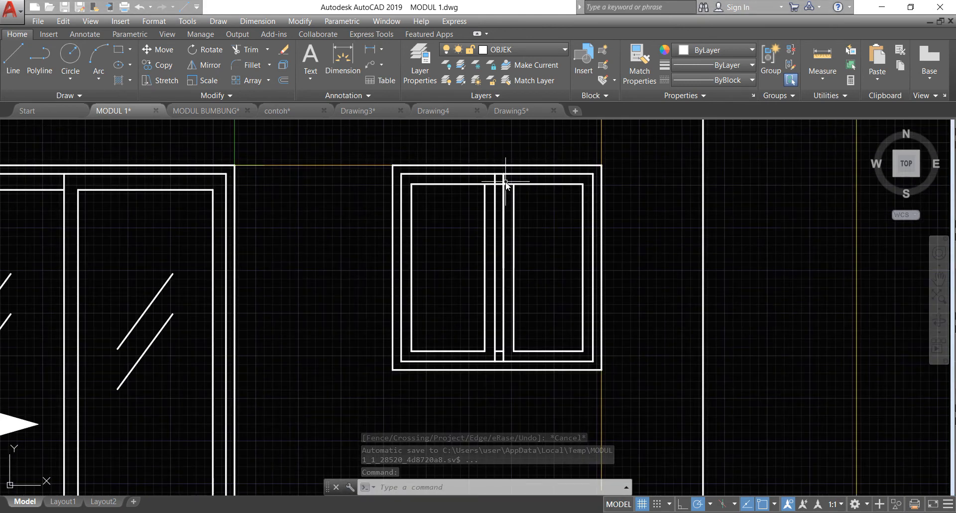
{"action": "scroll", "coordinate": [506, 183], "scroll_direction": "up", "scroll_amount": 2}
{"action": "left_click", "coordinate": [506, 183]}
{"action": "key", "text": "Escape"}
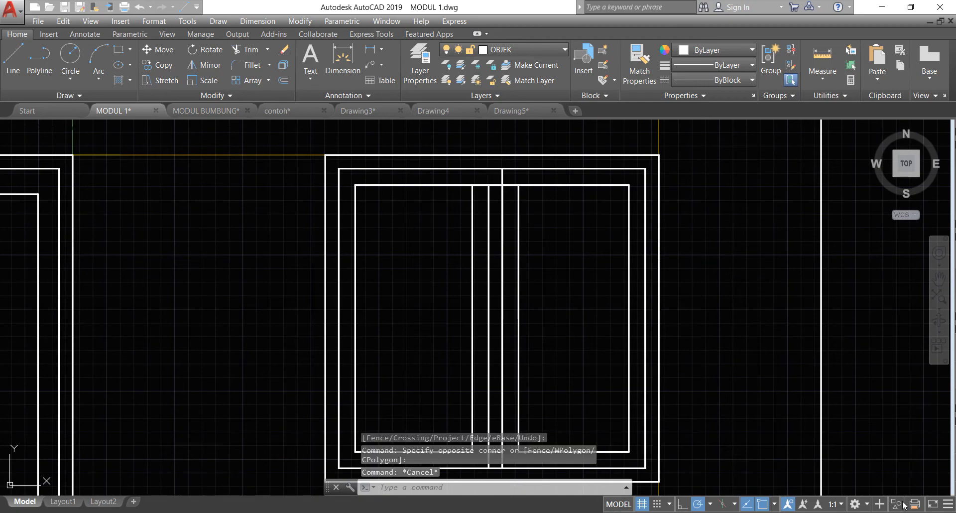
- Switch to OneNote, examine the hinged window elevation symbols on the BUKU TEKS page of 4. BANGUNAN, and return to MODUL 1.dwg in AutoCAD
{"action": "key", "text": "alt+Tab"}
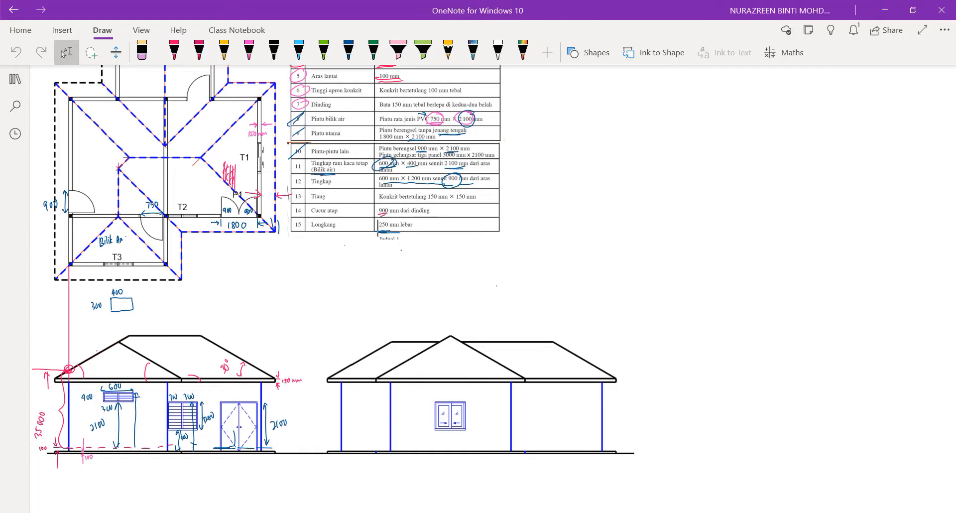
{"action": "left_click", "coordinate": [15, 79]}
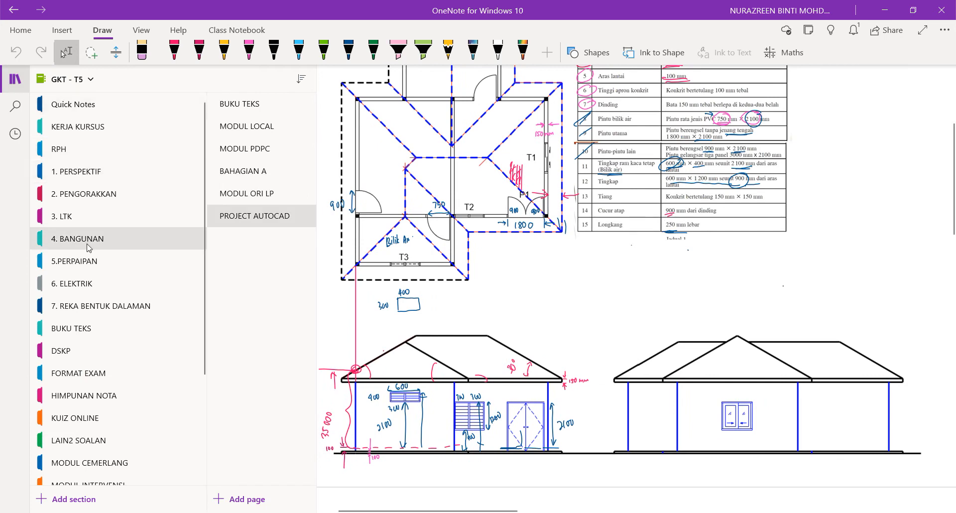
{"action": "left_click", "coordinate": [239, 104]}
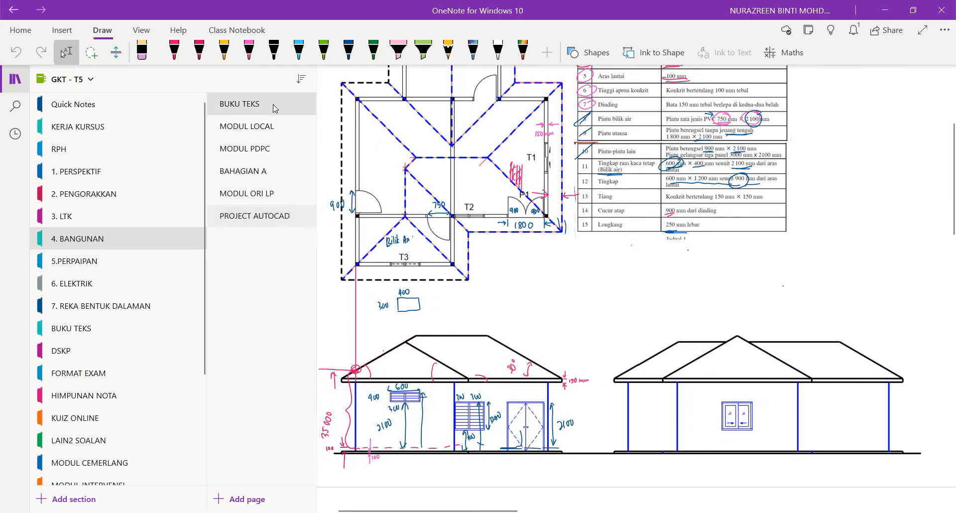
{"action": "scroll", "coordinate": [618, 283], "scroll_direction": "up", "scroll_amount": 15}
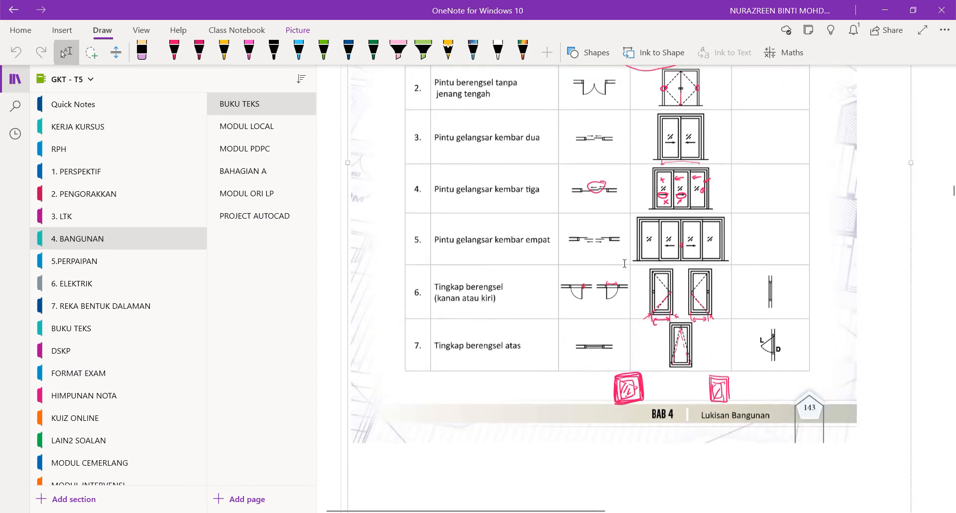
{"action": "scroll", "coordinate": [687, 288], "scroll_direction": "up", "scroll_amount": 4, "text": "ctrl"}
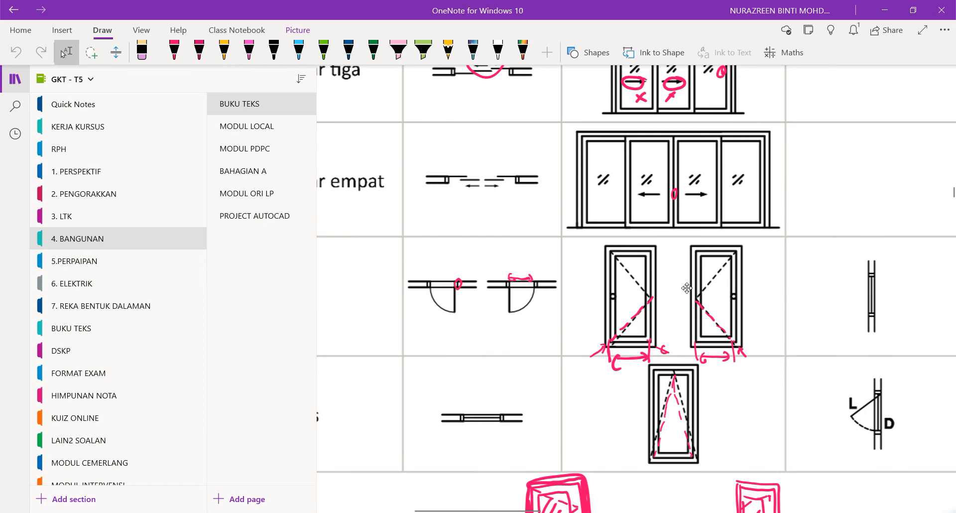
{"action": "scroll", "coordinate": [687, 288], "scroll_direction": "up", "scroll_amount": 8}
{"action": "scroll", "coordinate": [687, 288], "scroll_direction": "down", "scroll_amount": 6}
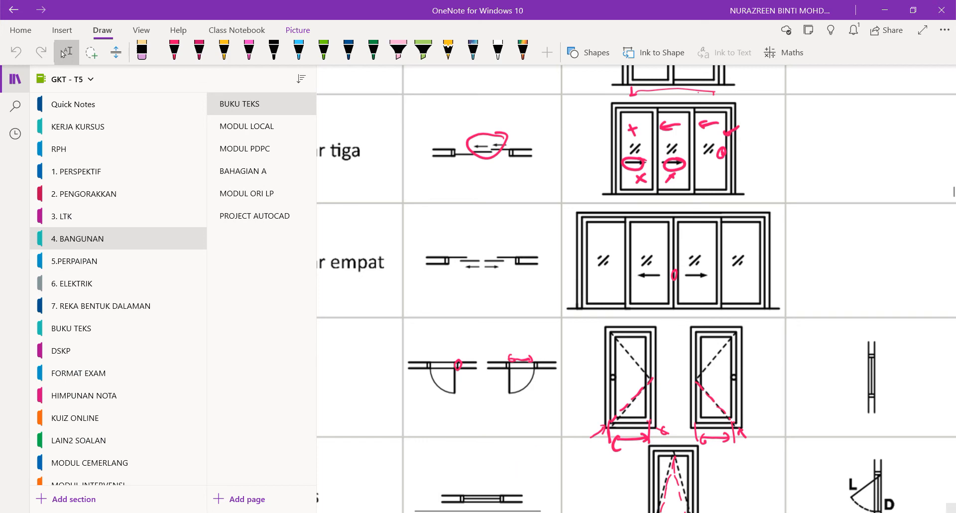
{"action": "left_click", "coordinate": [538, 512]}
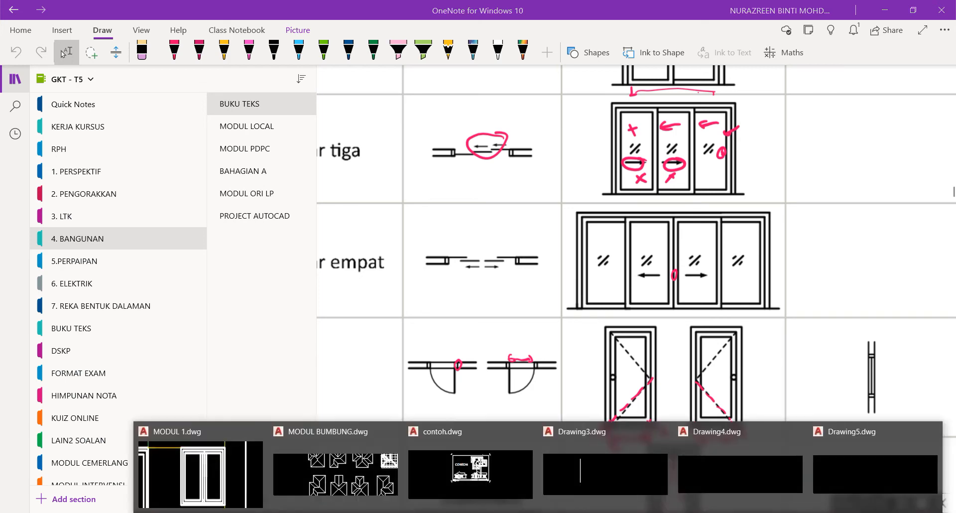
{"action": "left_click", "coordinate": [180, 468]}
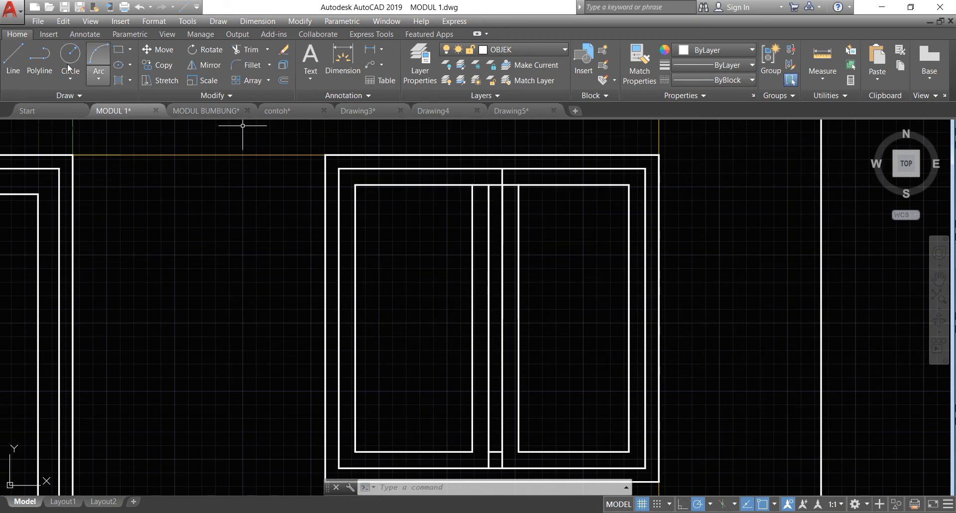
- Draw a short line from the upper end of the left mullion line up to the inner frame line
{"action": "left_click", "coordinate": [13, 59]}
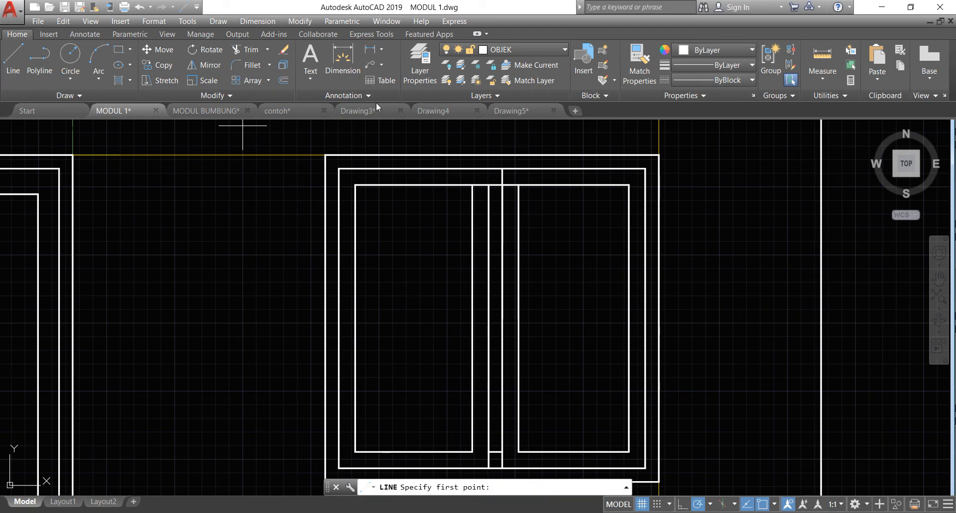
{"action": "left_click", "coordinate": [489, 185]}
{"action": "left_click", "coordinate": [488, 168]}
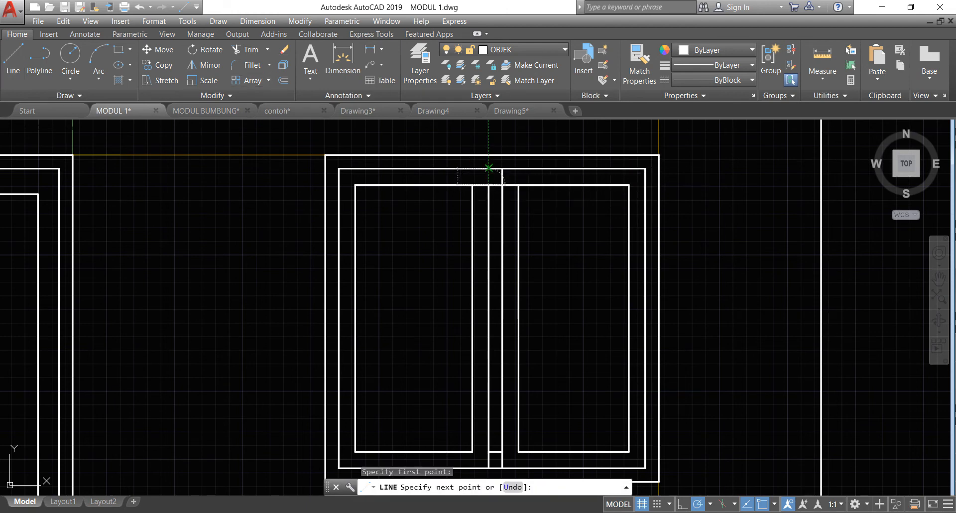
{"action": "key", "text": "Return"}
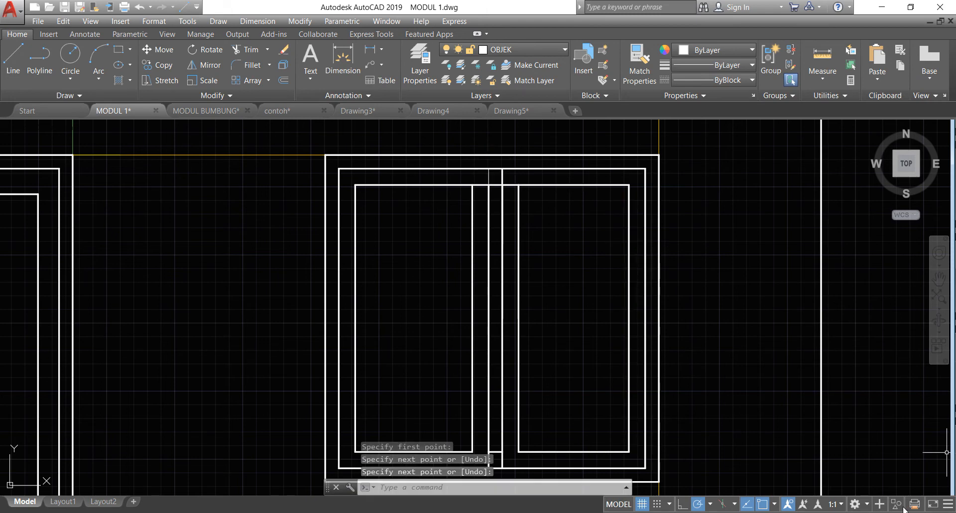
- Trim the sash head line on both sides of the mullion, between each mullion line and the adjacent sash stile
{"action": "left_click", "coordinate": [245, 49]}
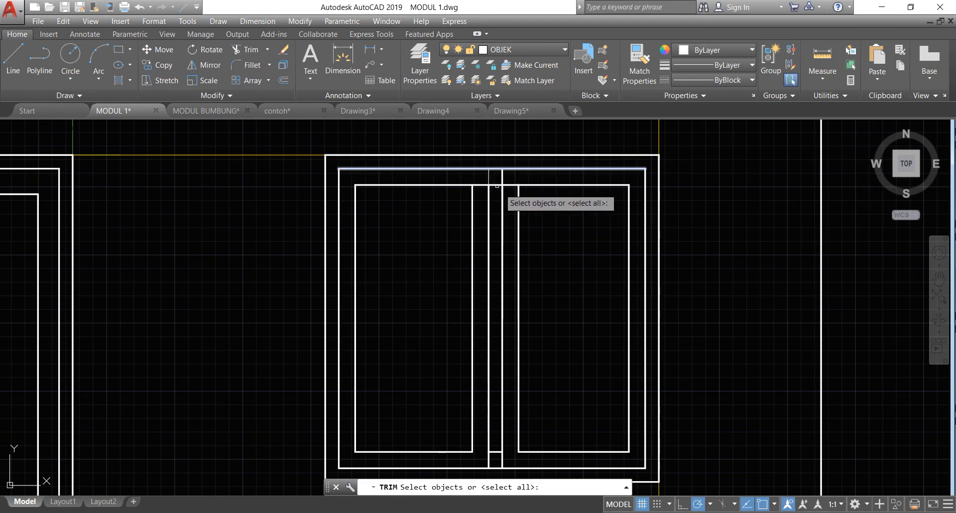
{"action": "left_click", "coordinate": [536, 200]}
{"action": "left_click", "coordinate": [445, 172]}
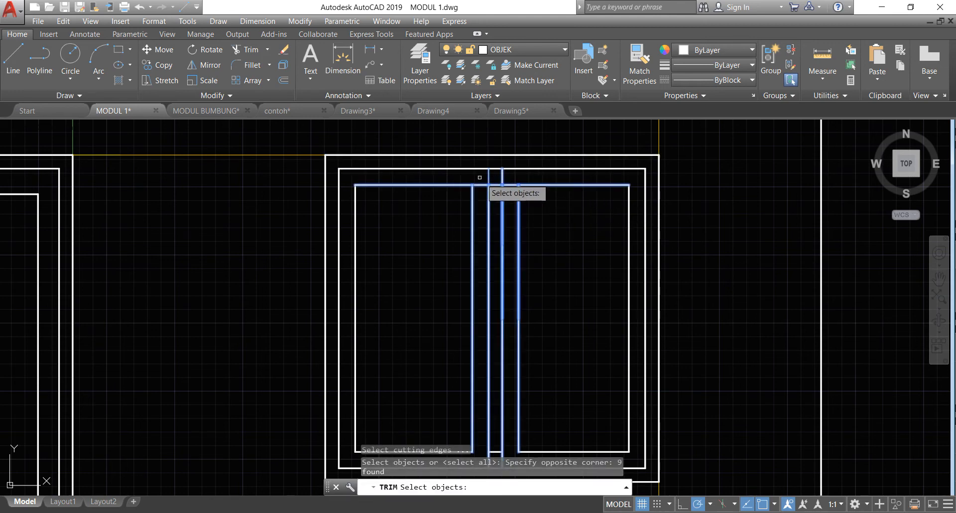
{"action": "key", "text": "Return"}
{"action": "left_click", "coordinate": [480, 185]}
{"action": "left_click", "coordinate": [510, 185]}
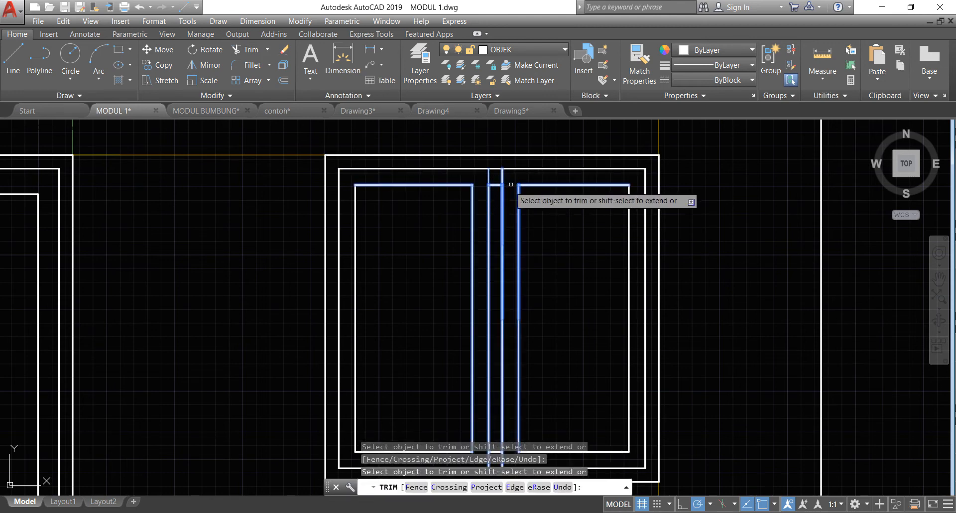
{"action": "key", "text": "Return"}
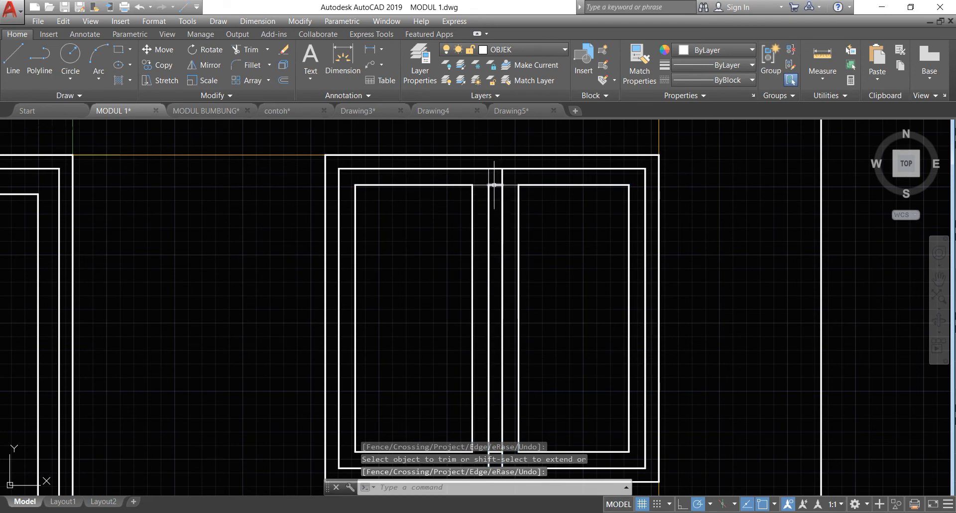
- Erase the two leftover short horizontal segments between the mullion lines at the window's head and sill
{"action": "key", "text": "Return"}
{"action": "scroll", "coordinate": [497, 194], "scroll_direction": "down", "scroll_amount": 5}
{"action": "scroll", "coordinate": [485, 265], "scroll_direction": "up", "scroll_amount": 5}
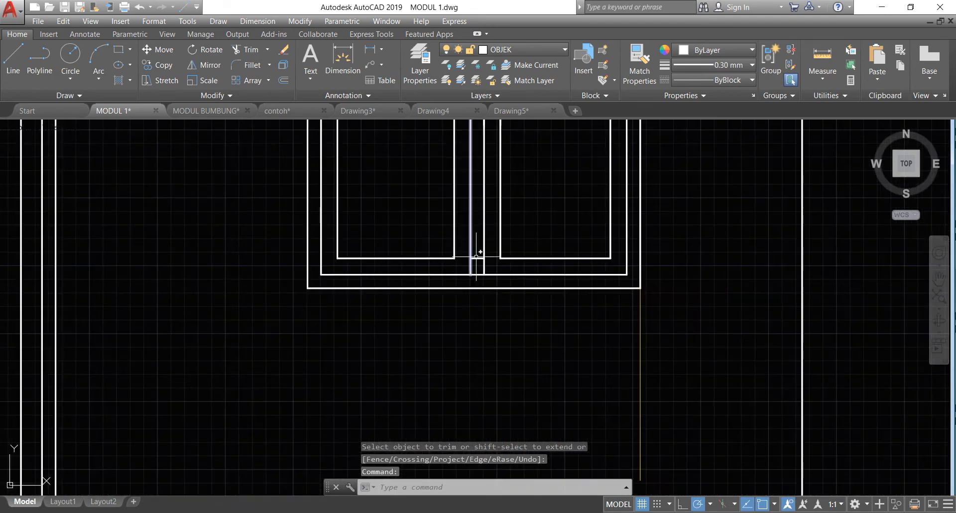
{"action": "left_click", "coordinate": [479, 258]}
{"action": "key", "text": "Delete"}
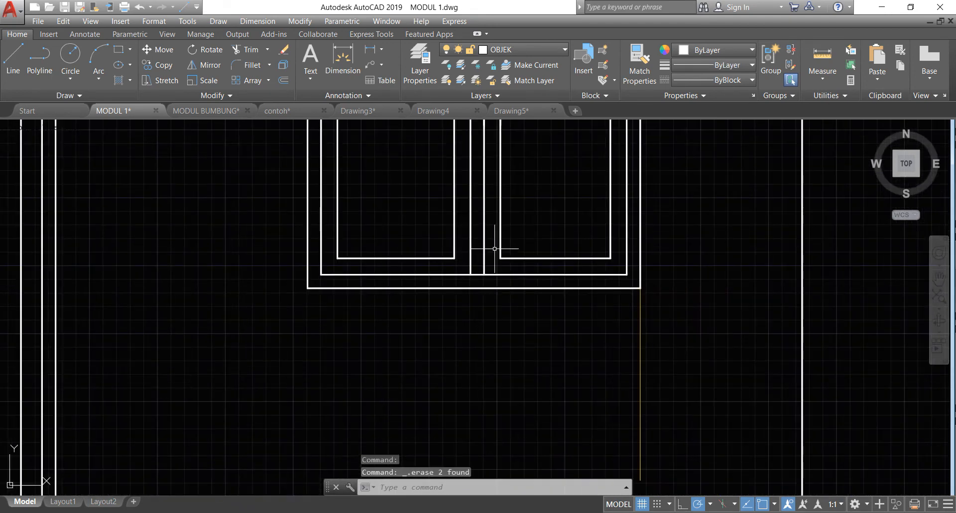
- Erase the thin patch line at the mullion head and stretch the left mullion line up to the inner frame line
{"action": "scroll", "coordinate": [491, 314], "scroll_direction": "down", "scroll_amount": 5}
{"action": "scroll", "coordinate": [451, 128], "scroll_direction": "up", "scroll_amount": 5}
{"action": "scroll", "coordinate": [531, 278], "scroll_direction": "up", "scroll_amount": 2}
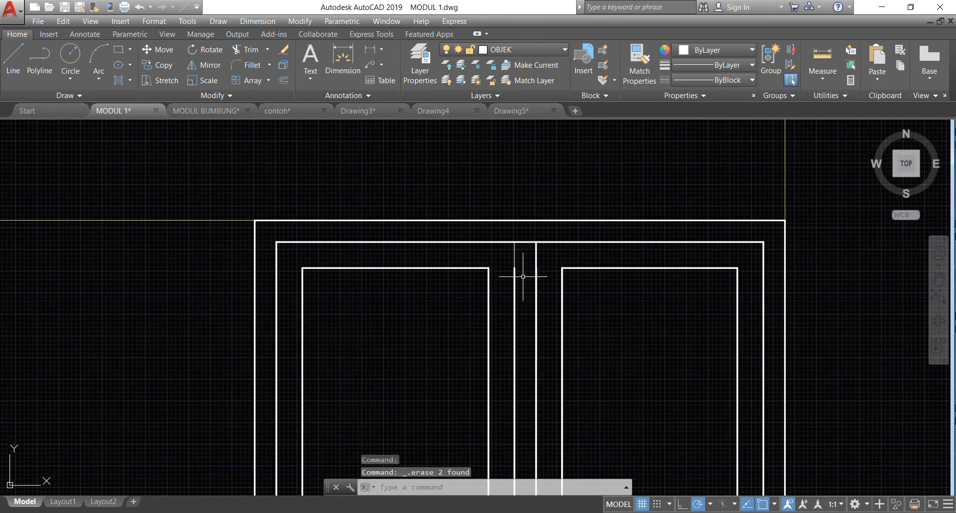
{"action": "left_click", "coordinate": [515, 255]}
{"action": "key", "text": "Delete"}
{"action": "left_click", "coordinate": [515, 289]}
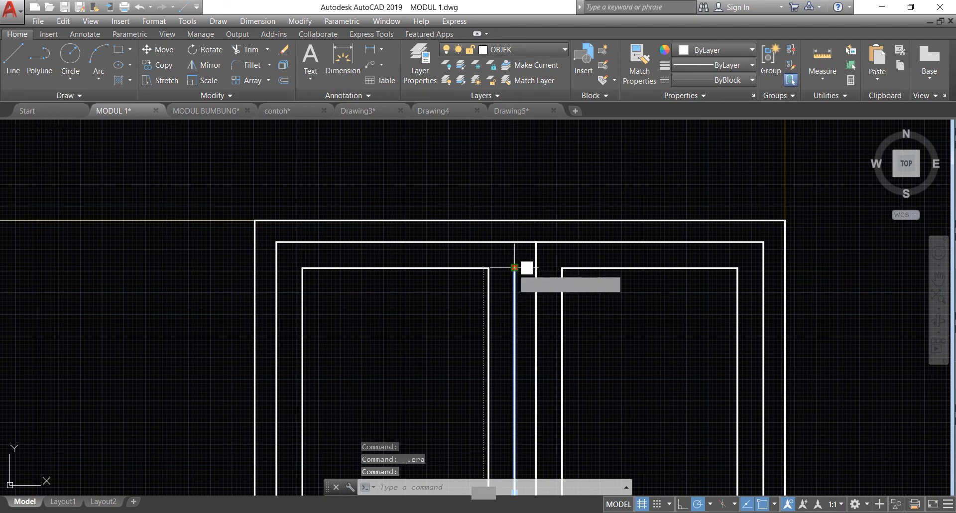
{"action": "left_click", "coordinate": [515, 268]}
{"action": "left_click", "coordinate": [515, 242]}
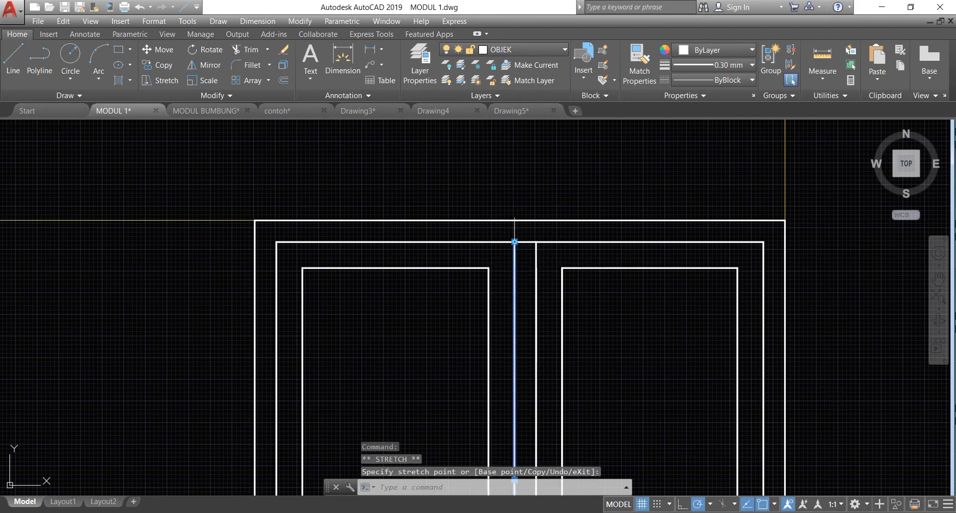
{"action": "key", "text": "Escape"}
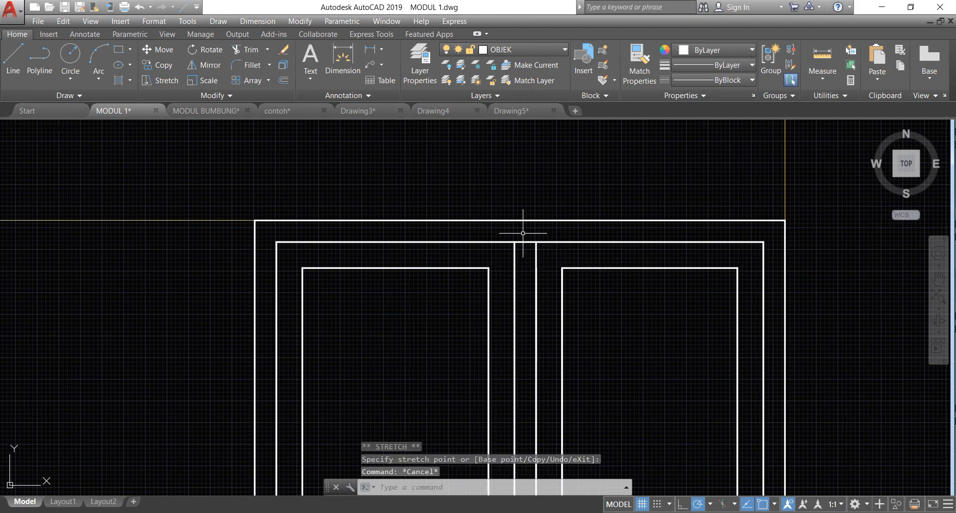
- Set the current lineweight to 0.30 mm and the current linetype to HIDDEN
{"action": "scroll", "coordinate": [518, 249], "scroll_direction": "down", "scroll_amount": 4}
{"action": "scroll", "coordinate": [511, 369], "scroll_direction": "up", "scroll_amount": 2}
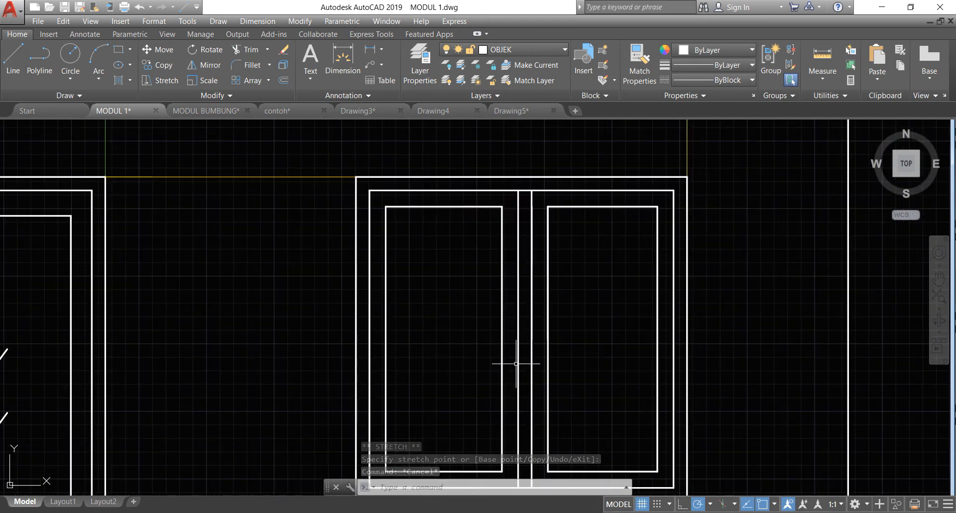
{"action": "left_click", "coordinate": [728, 65]}
{"action": "scroll", "coordinate": [715, 184], "scroll_direction": "down", "scroll_amount": 2}
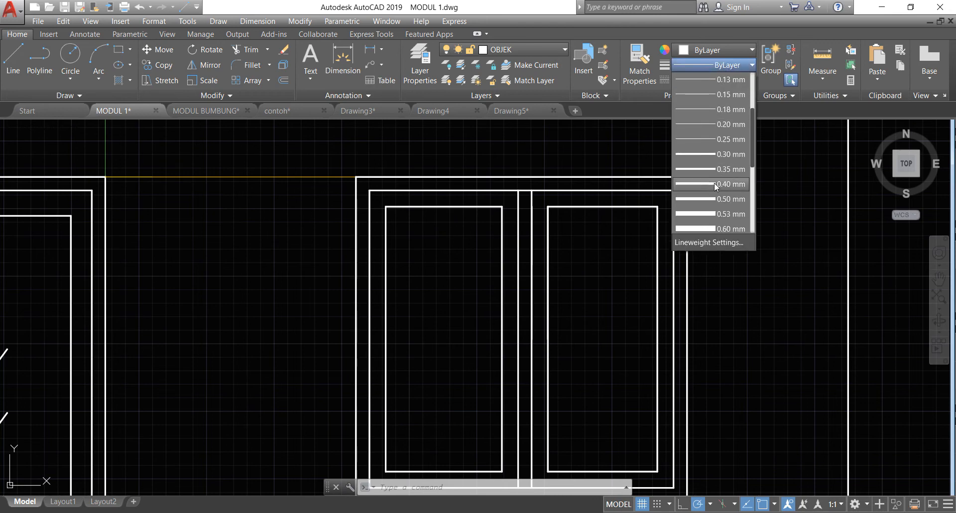
{"action": "left_click", "coordinate": [730, 154]}
{"action": "left_click", "coordinate": [730, 81]}
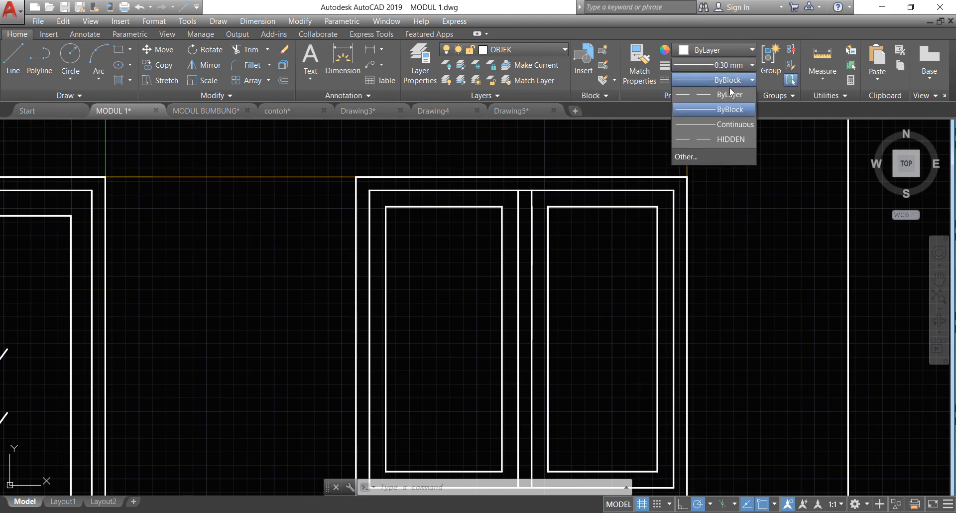
{"action": "left_click", "coordinate": [730, 139]}
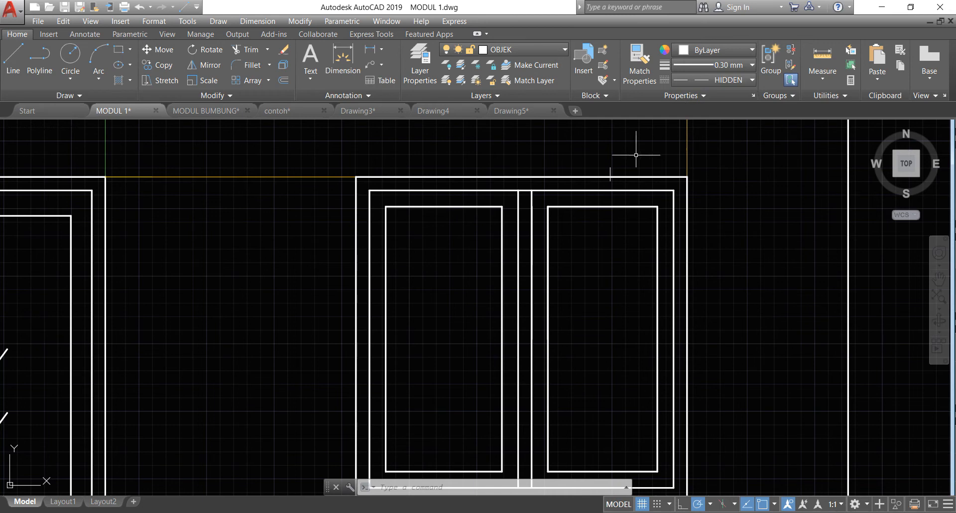
- Draw the left sash's dashed opening symbol from the inner frame's upper-left corner to the mullion line's midpoint and on to the lower-left corner
{"action": "left_click", "coordinate": [369, 191]}
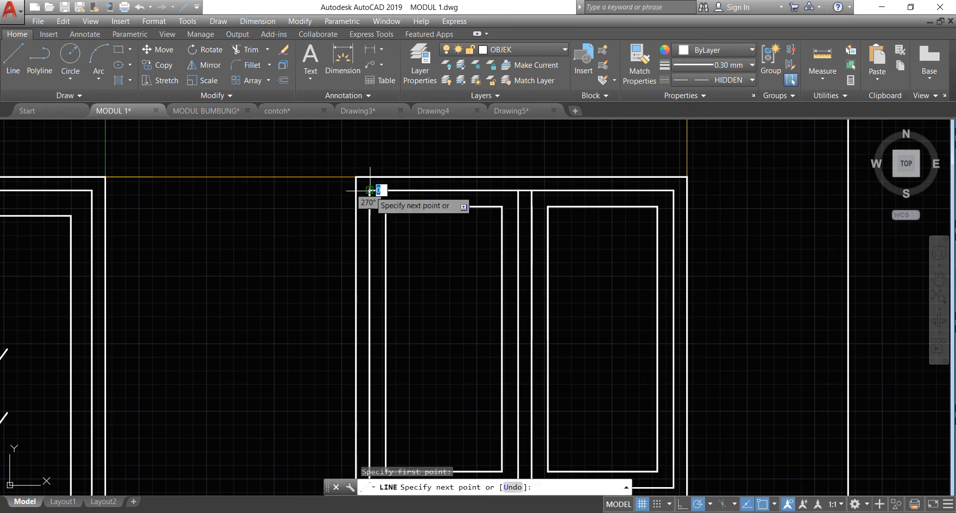
{"action": "left_click", "coordinate": [519, 340]}
{"action": "scroll", "coordinate": [418, 359], "scroll_direction": "down", "scroll_amount": 5}
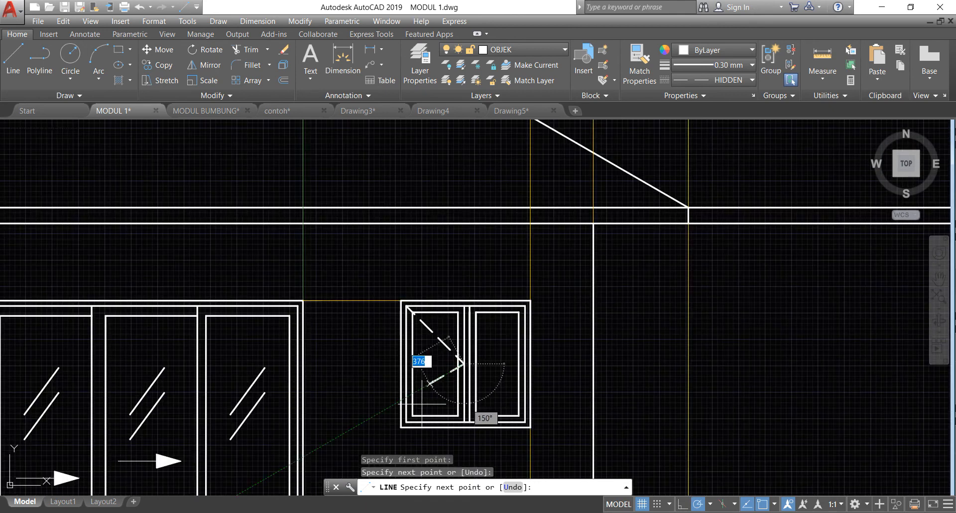
{"action": "scroll", "coordinate": [431, 354], "scroll_direction": "up", "scroll_amount": 3}
{"action": "left_click", "coordinate": [398, 426]}
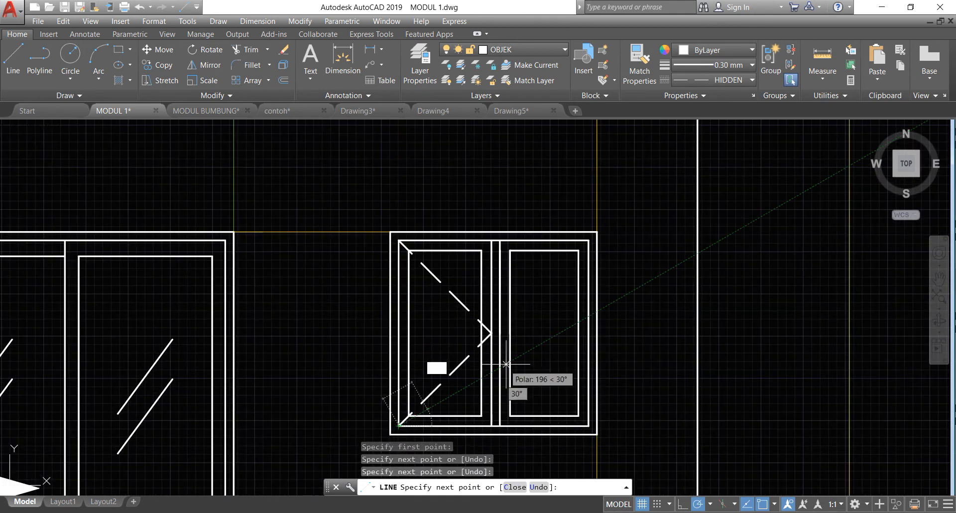
{"action": "key", "text": "Return"}
- Draw the right sash's dashed opening symbol from the inner frame's upper-right corner to the mullion's mid-height and on to the lower-right corner
{"action": "scroll", "coordinate": [584, 249], "scroll_direction": "up", "scroll_amount": 2}
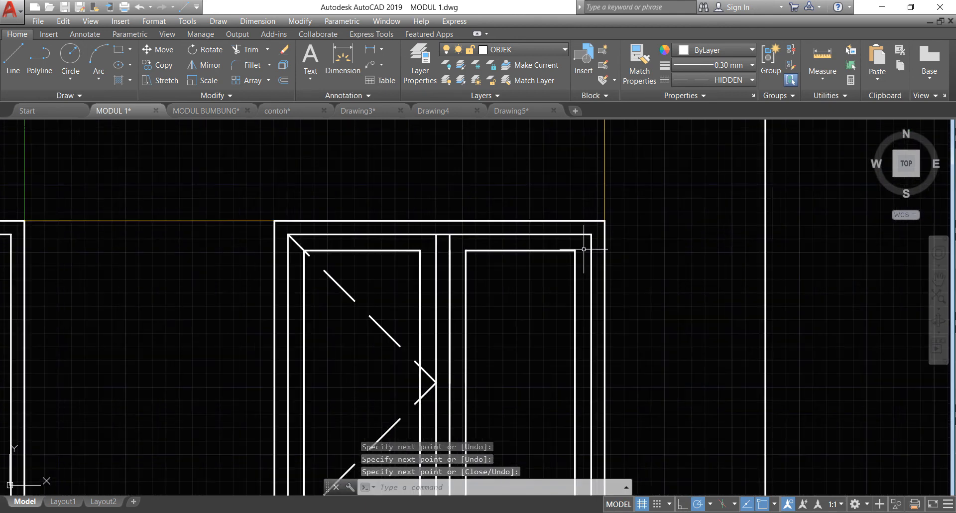
{"action": "type", "text": "l"}
{"action": "key", "text": "Return"}
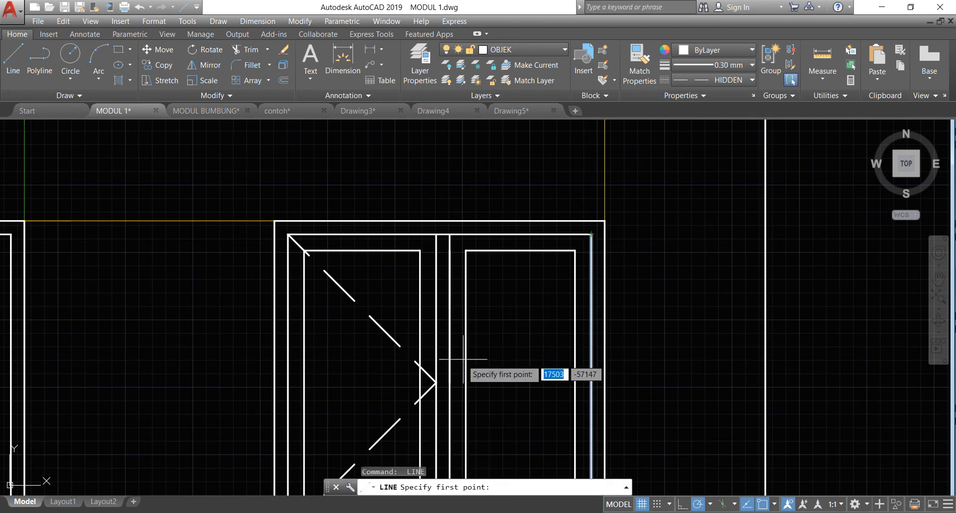
{"action": "left_click", "coordinate": [591, 234]}
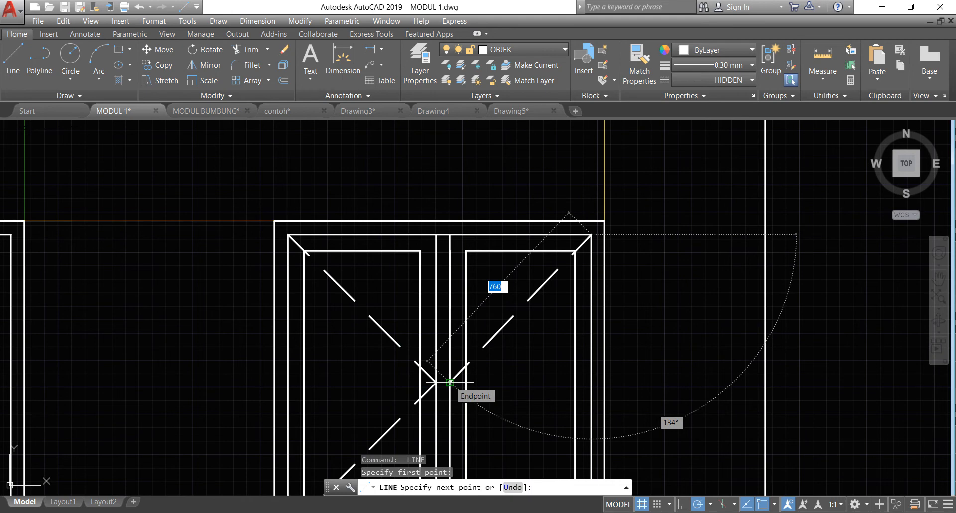
{"action": "left_click", "coordinate": [450, 383]}
{"action": "scroll", "coordinate": [473, 336], "scroll_direction": "down", "scroll_amount": 2}
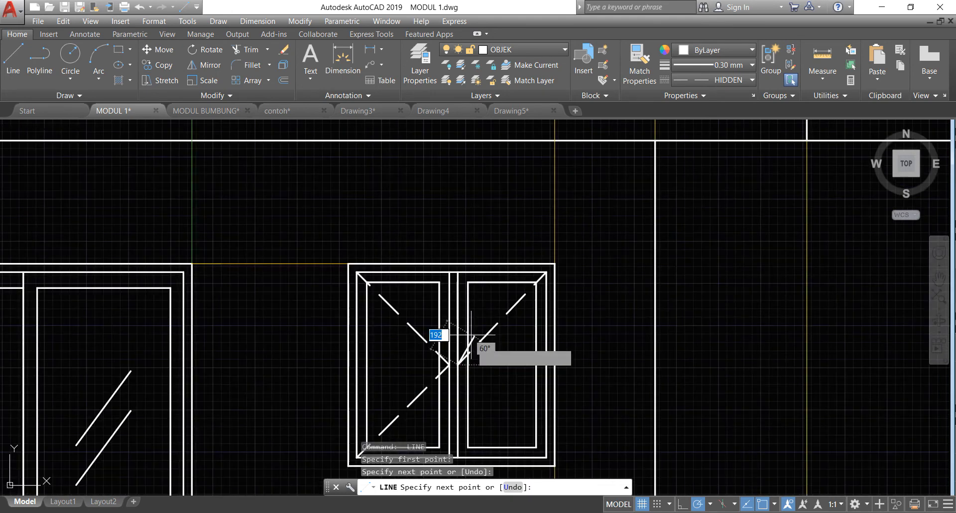
{"action": "left_click", "coordinate": [547, 457]}
{"action": "key", "text": "Return"}
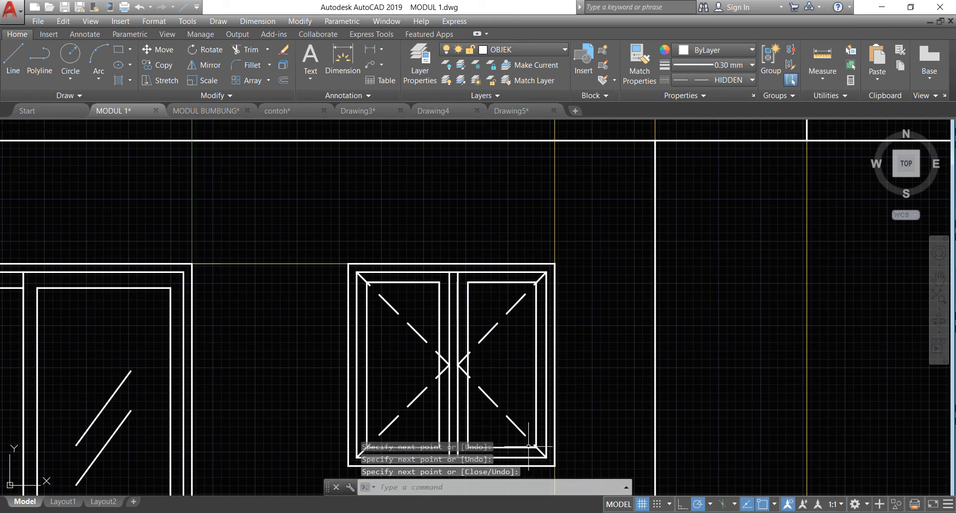
{"action": "scroll", "coordinate": [469, 383], "scroll_direction": "up", "scroll_amount": 2}
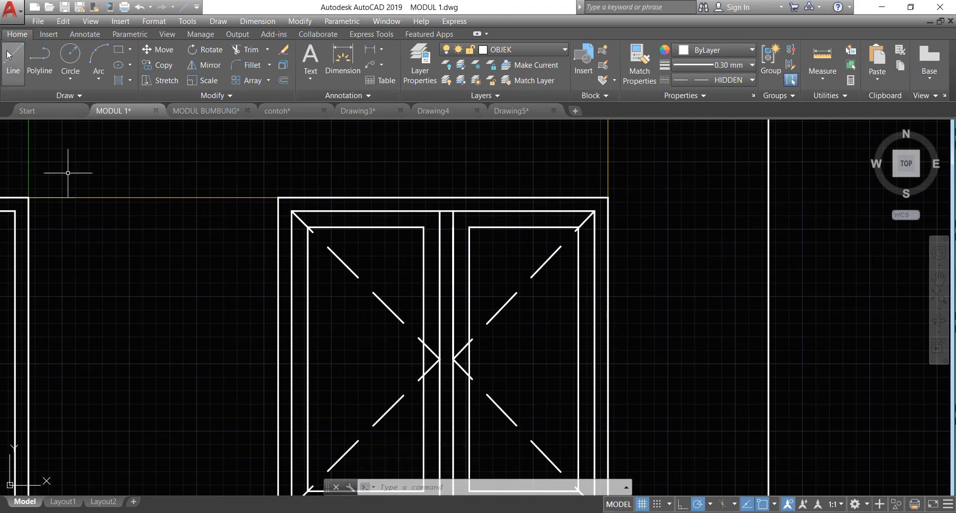
{"action": "left_click", "coordinate": [373, 293]}
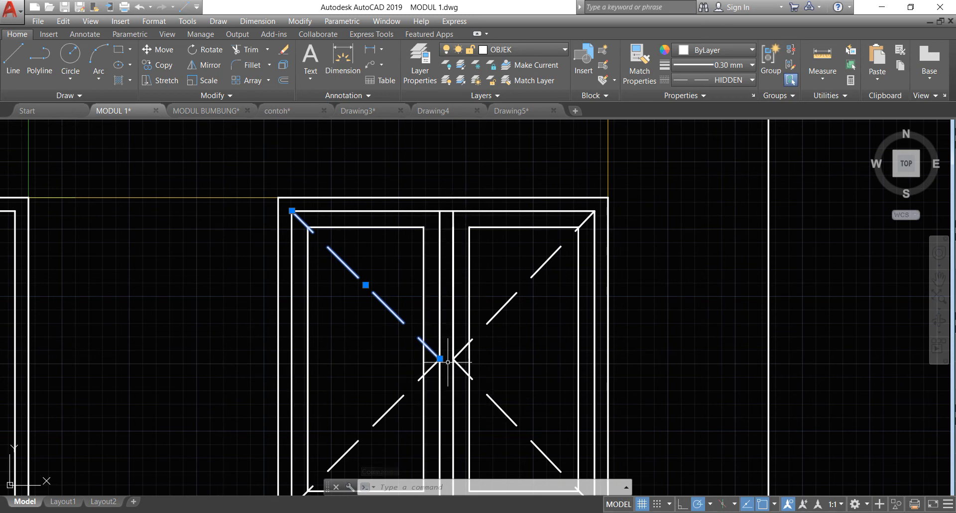
{"action": "key", "text": "Escape"}
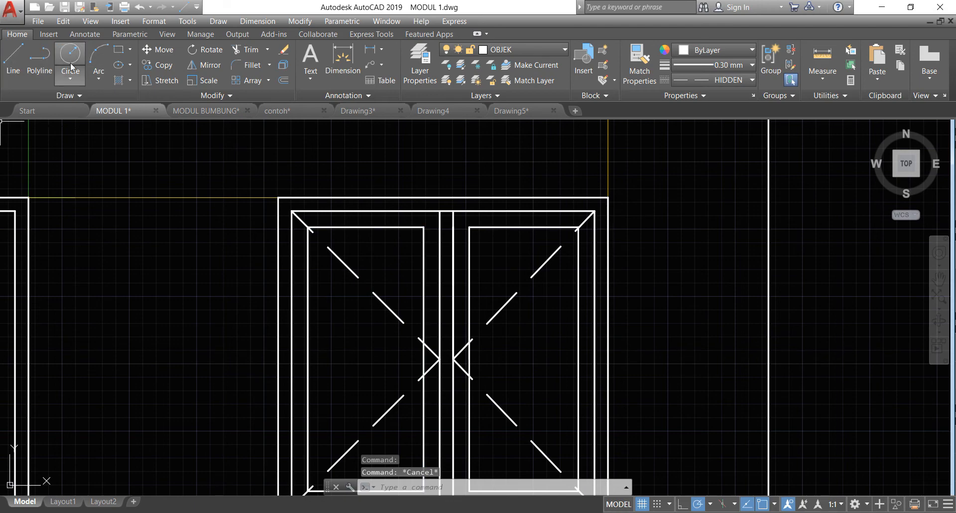
- Copy the double door's right knob circle from its center onto the window's left sash and right sash near their outer edges
{"action": "scroll", "coordinate": [339, 298], "scroll_direction": "down", "scroll_amount": 10}
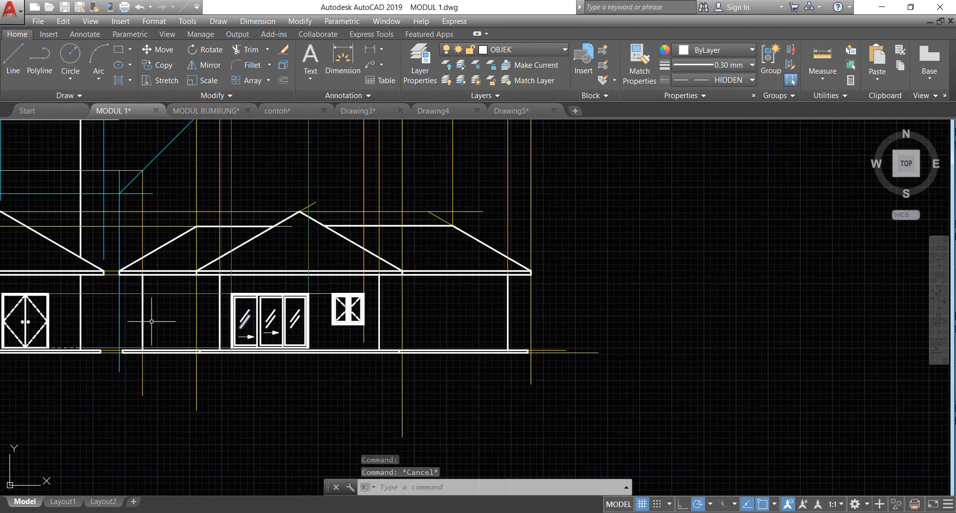
{"action": "scroll", "coordinate": [5, 322], "scroll_direction": "up", "scroll_amount": 8}
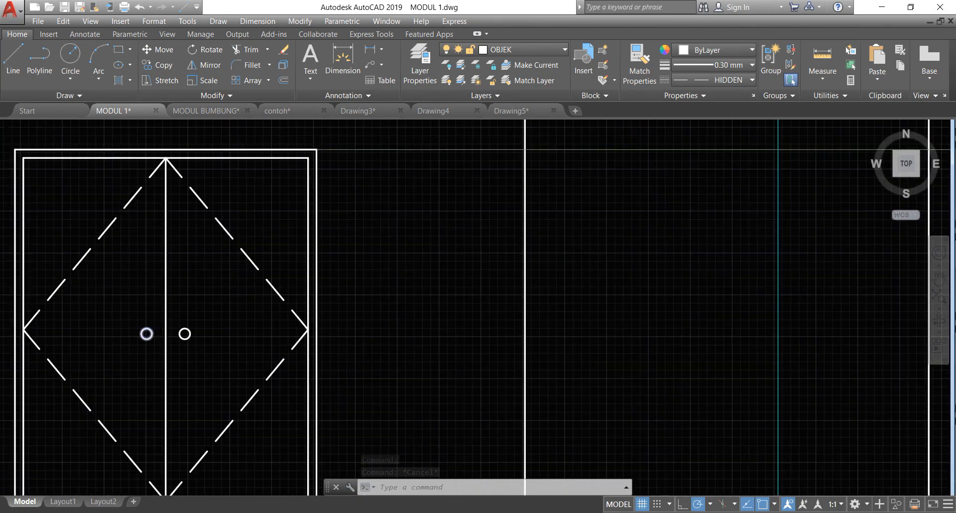
{"action": "scroll", "coordinate": [156, 334], "scroll_direction": "up", "scroll_amount": 2}
{"action": "left_click", "coordinate": [238, 354]}
{"action": "left_click", "coordinate": [202, 293]}
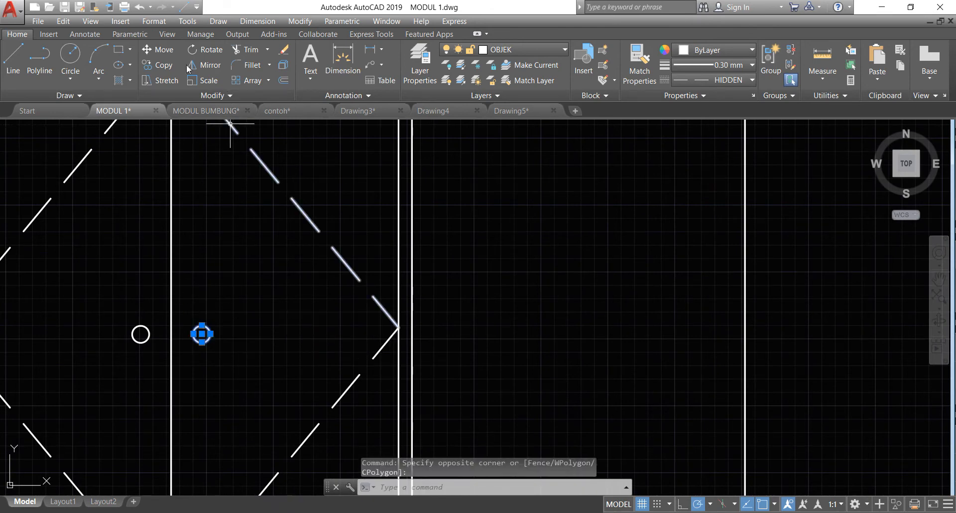
{"action": "left_click", "coordinate": [158, 65]}
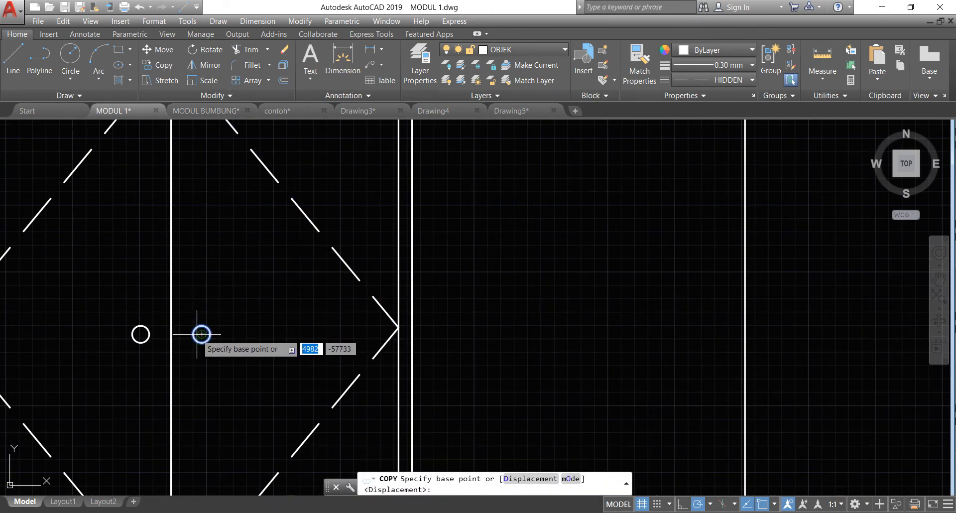
{"action": "left_click", "coordinate": [202, 334]}
{"action": "scroll", "coordinate": [202, 344], "scroll_direction": "down", "scroll_amount": 6}
{"action": "scroll", "coordinate": [360, 314], "scroll_direction": "up", "scroll_amount": 5}
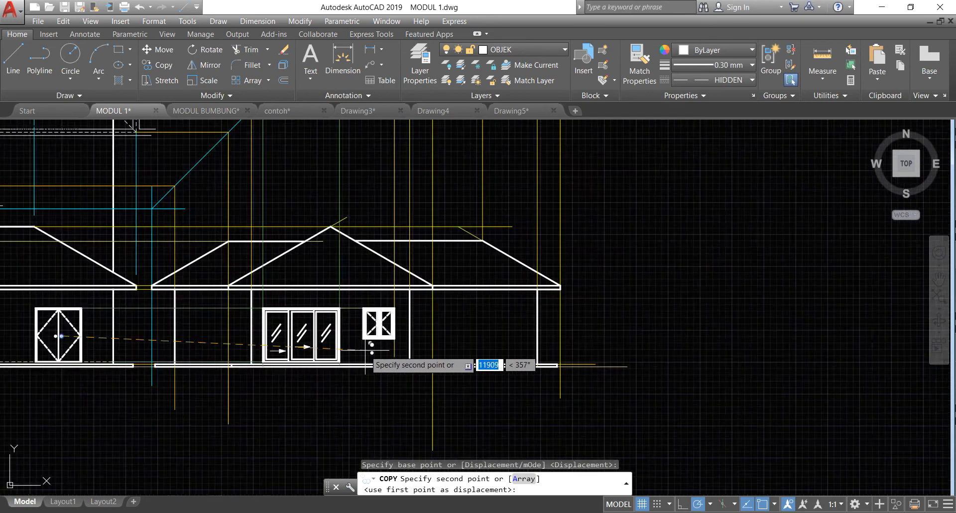
{"action": "scroll", "coordinate": [361, 309], "scroll_direction": "up", "scroll_amount": 3}
{"action": "scroll", "coordinate": [353, 339], "scroll_direction": "up", "scroll_amount": 2}
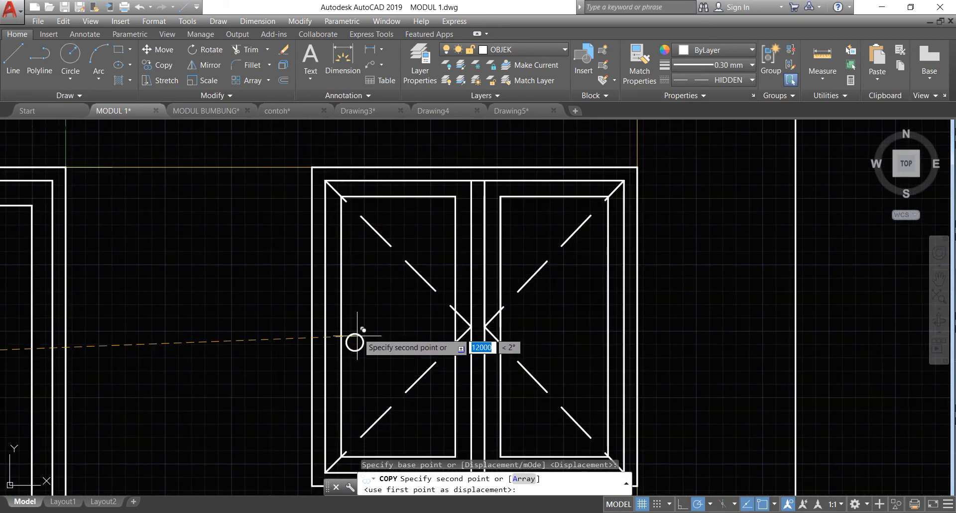
{"action": "left_click", "coordinate": [353, 327]}
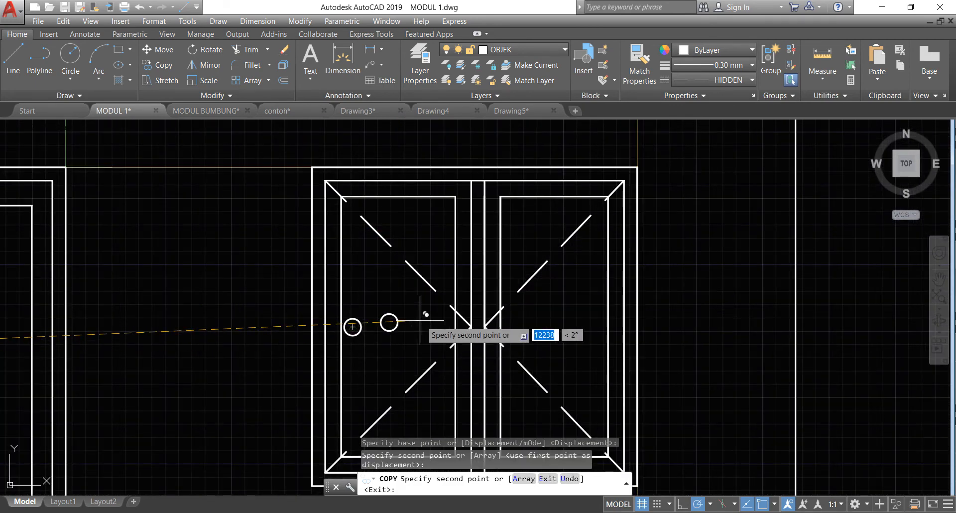
{"action": "left_click", "coordinate": [591, 330]}
{"action": "key", "text": "Escape"}
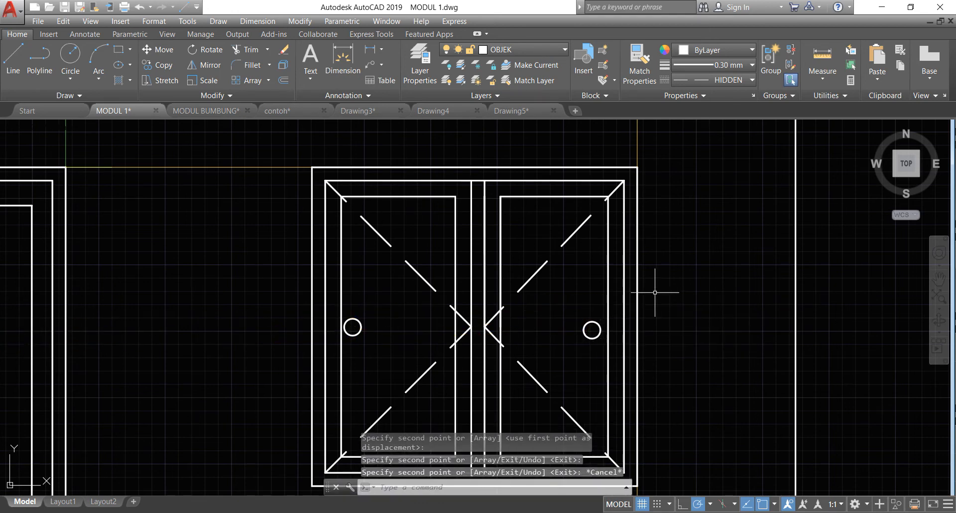
- Erase both copied knob circles from the window's right and left sashes
{"action": "scroll", "coordinate": [655, 292], "scroll_direction": "down", "scroll_amount": 4}
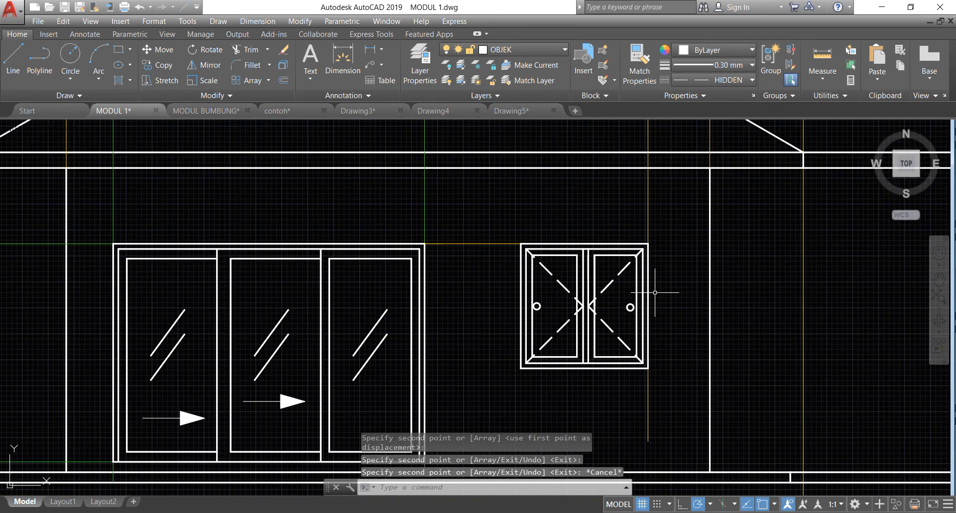
{"action": "scroll", "coordinate": [619, 289], "scroll_direction": "up", "scroll_amount": 2}
{"action": "scroll", "coordinate": [620, 291], "scroll_direction": "down", "scroll_amount": 2}
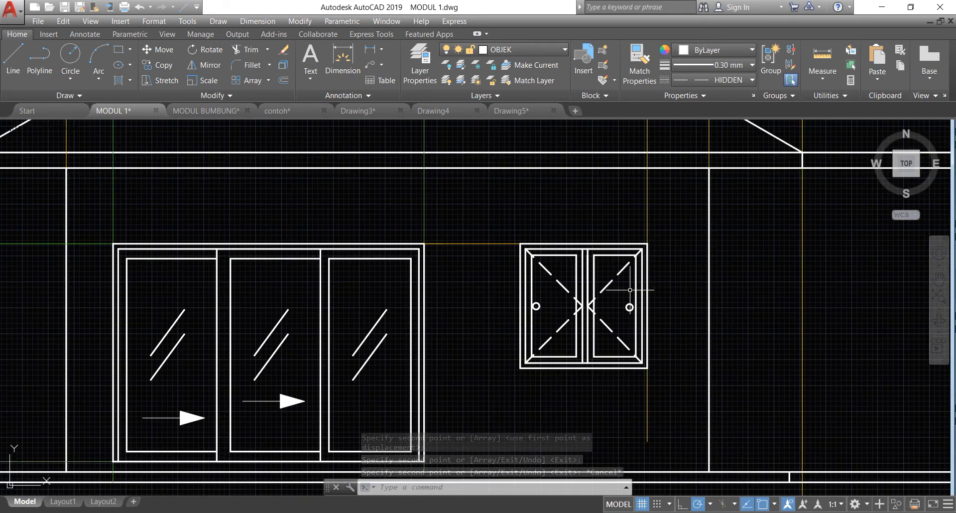
{"action": "scroll", "coordinate": [627, 312], "scroll_direction": "up", "scroll_amount": 6}
{"action": "left_click", "coordinate": [645, 306]}
{"action": "left_click", "coordinate": [630, 279]}
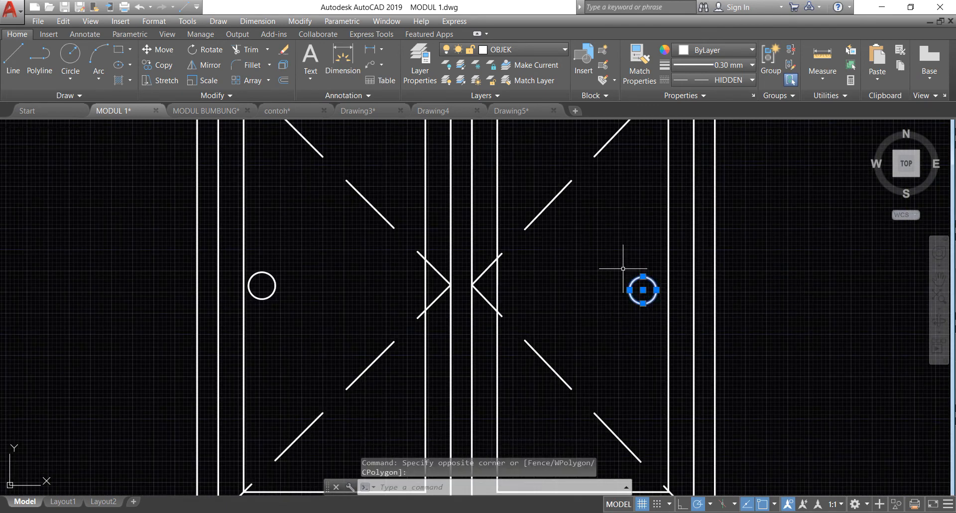
{"action": "key", "text": "Delete"}
{"action": "left_click", "coordinate": [287, 305]}
{"action": "left_click", "coordinate": [261, 282]}
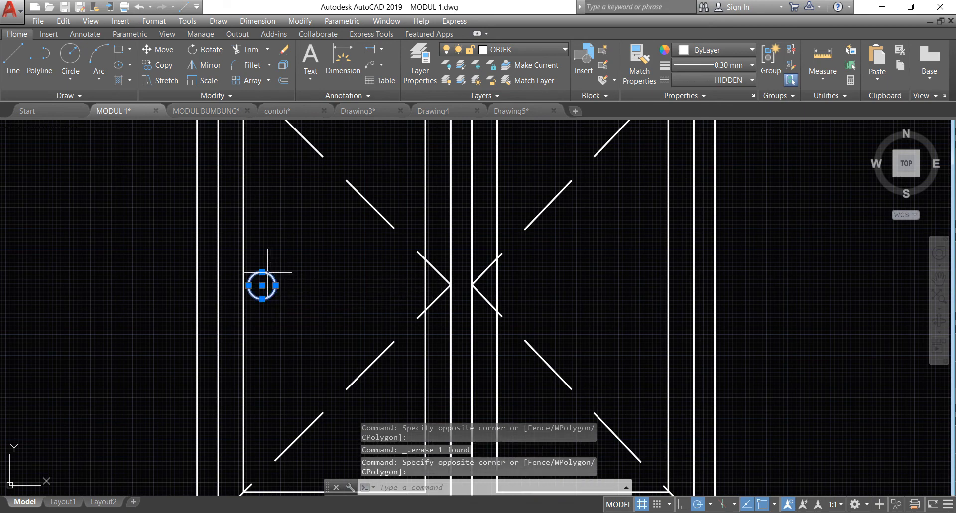
{"action": "key", "text": "Delete"}
- Draw a horizontal guide line from the left mullion line's midpoint across the left sash, ending just short of its outer edge
{"action": "left_click", "coordinate": [13, 62]}
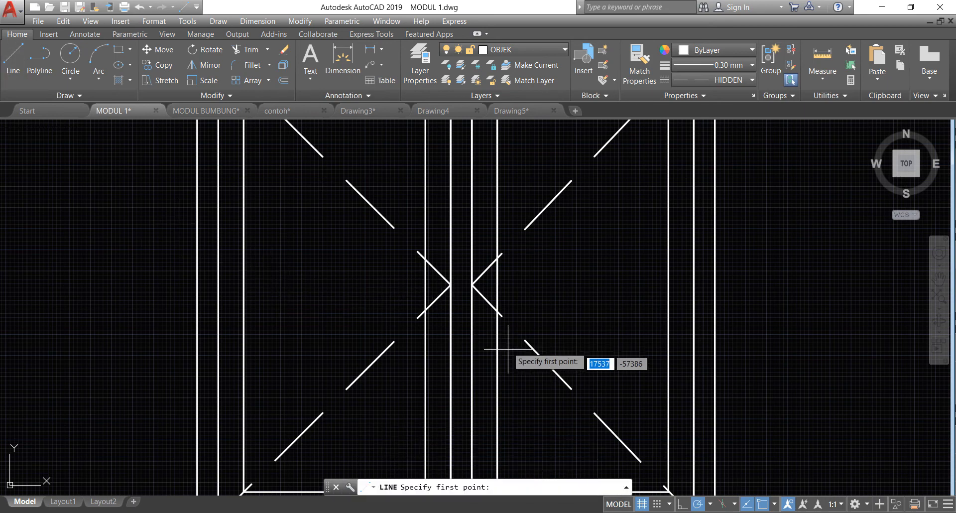
{"action": "left_click", "coordinate": [445, 289]}
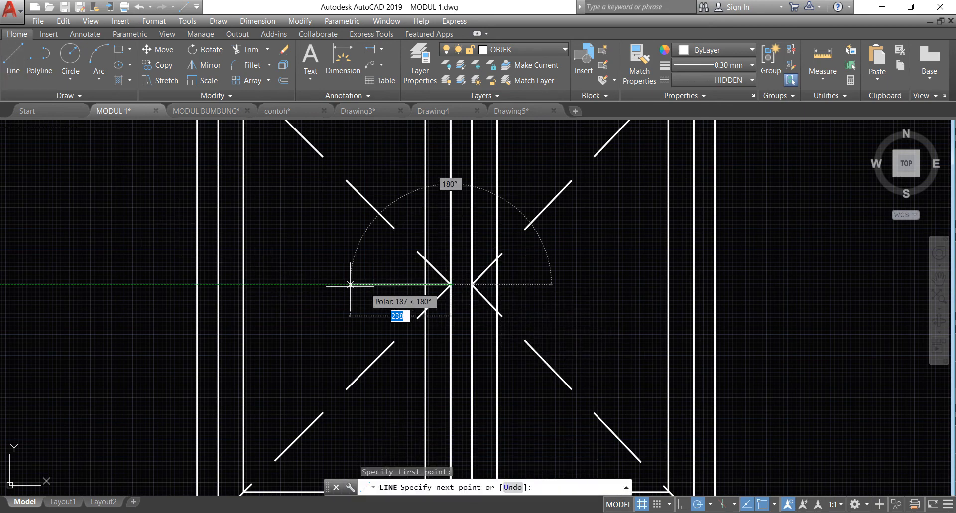
{"action": "left_click", "coordinate": [278, 285]}
{"action": "key", "text": "Escape"}
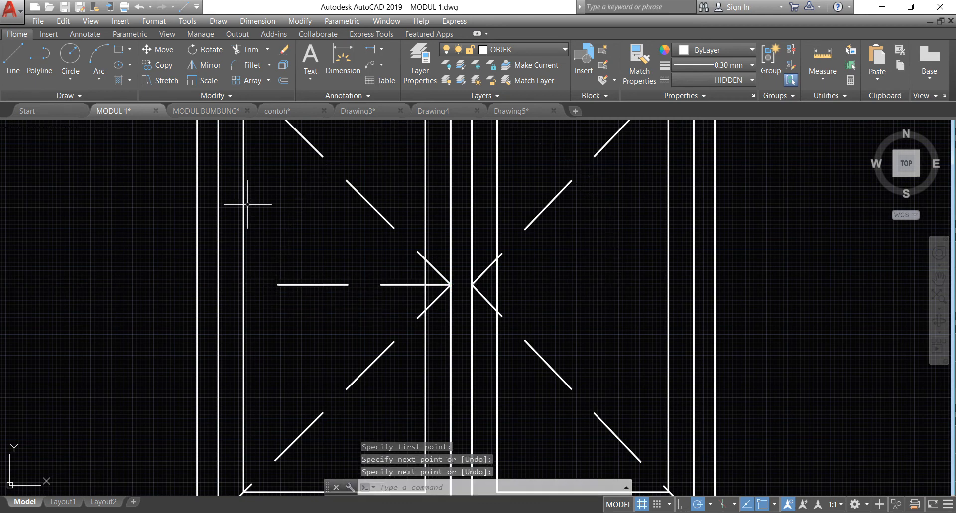
- Draw a small handle circle centered on the guide line's outer end and erase the guide line
{"action": "left_click", "coordinate": [70, 56]}
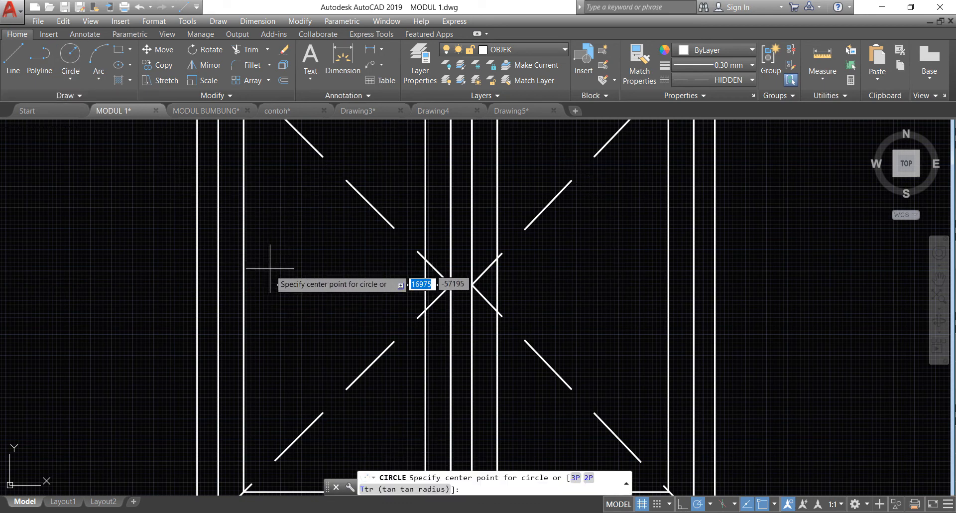
{"action": "left_click", "coordinate": [278, 285]}
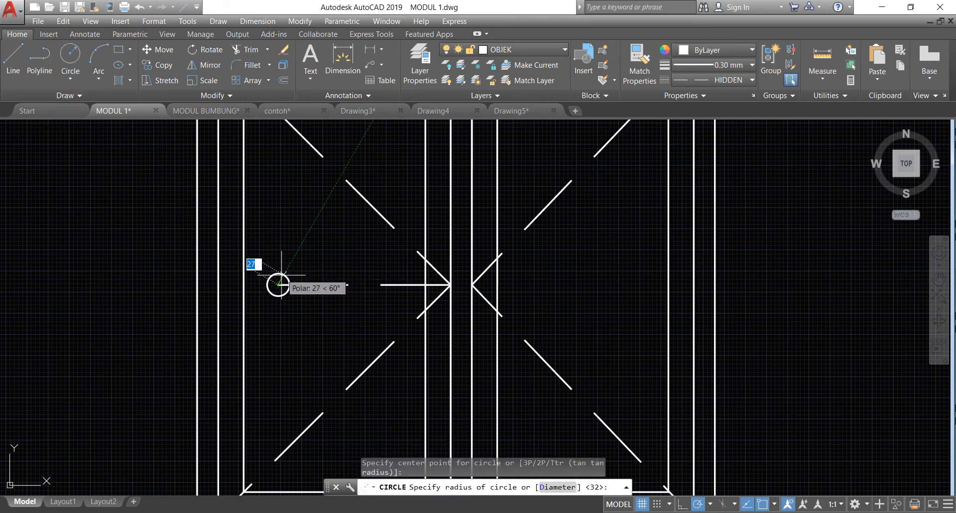
{"action": "left_click", "coordinate": [282, 278]}
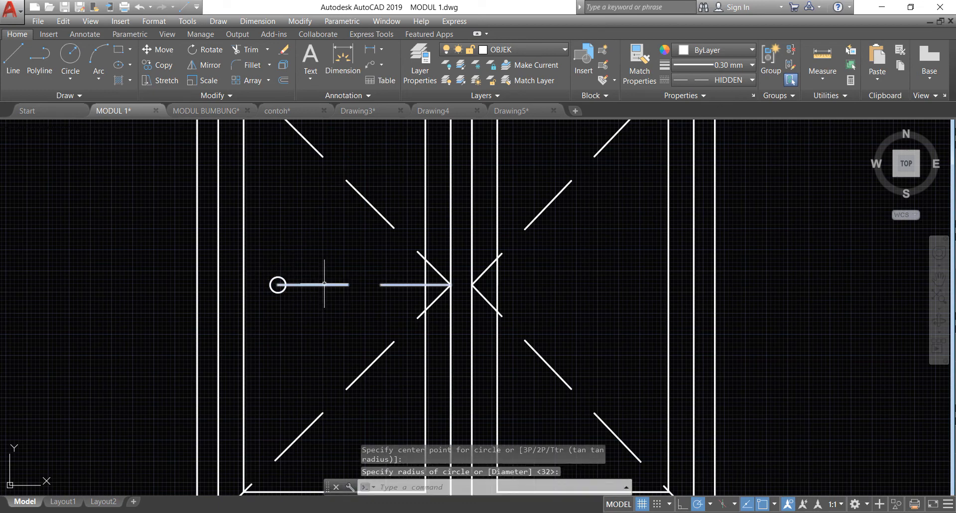
{"action": "left_click", "coordinate": [321, 268]}
{"action": "left_click", "coordinate": [312, 289]}
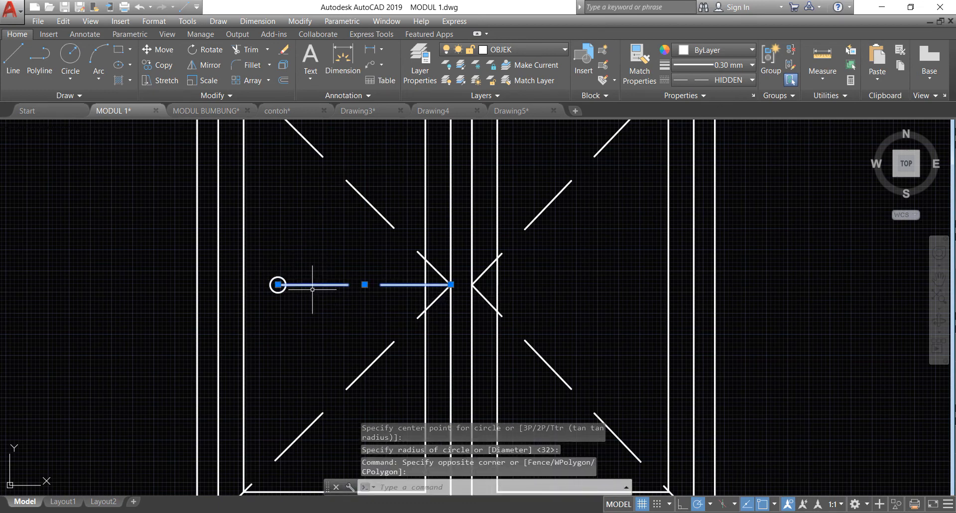
{"action": "key", "text": "Delete"}
- Try moving the handle circle diagonally down toward the left sash's outer edge, and undo the move
{"action": "left_click", "coordinate": [316, 290]}
{"action": "left_click", "coordinate": [257, 251]}
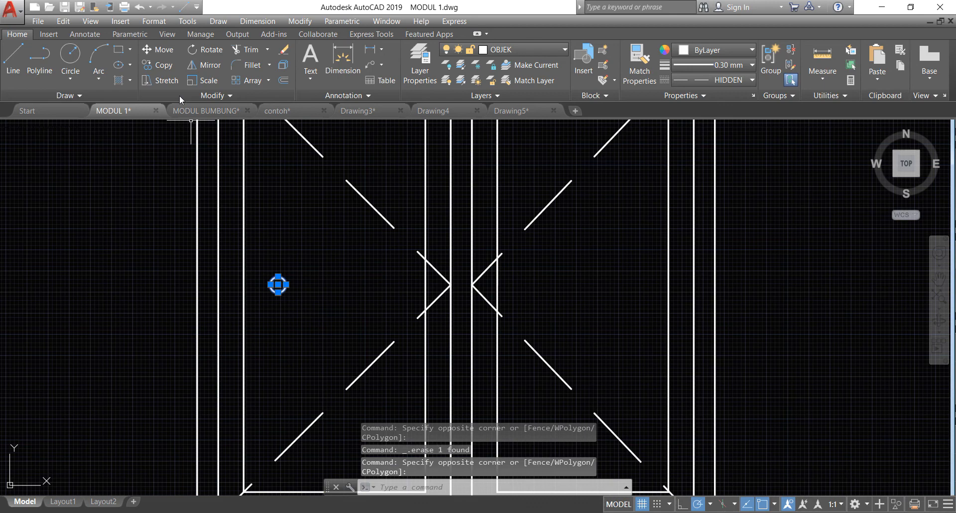
{"action": "left_click", "coordinate": [148, 50]}
{"action": "left_click", "coordinate": [313, 211]}
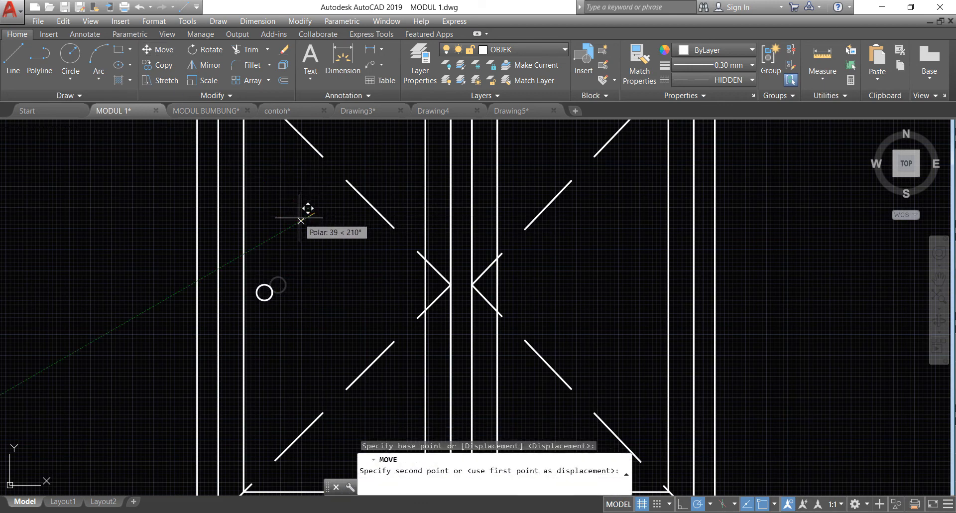
{"action": "left_click", "coordinate": [299, 218]}
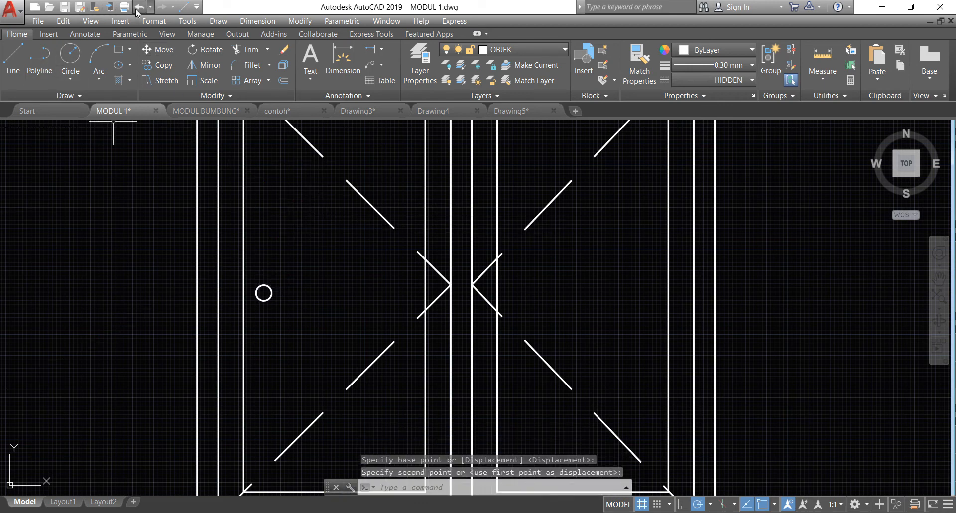
{"action": "key", "text": "ctrl+z"}
- Move the handle circle horizontally at 180° toward the left sash's outer edge
{"action": "left_click", "coordinate": [301, 316]}
{"action": "left_click", "coordinate": [284, 242]}
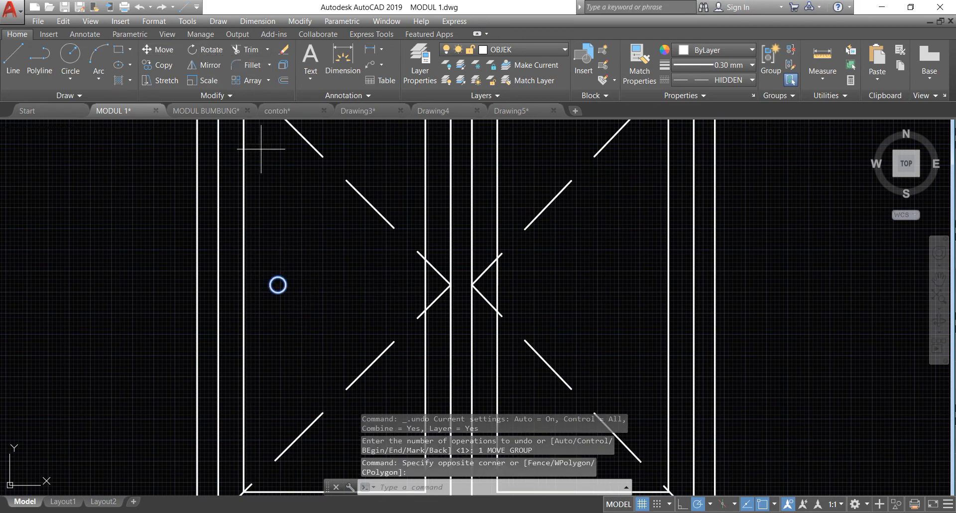
{"action": "type", "text": "m"}
{"action": "key", "text": "Return"}
{"action": "left_click", "coordinate": [331, 228]}
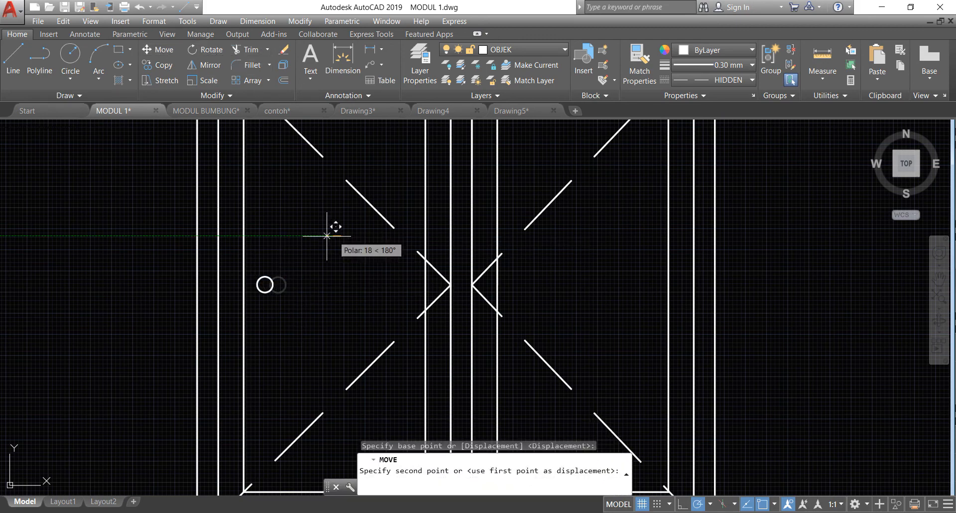
- Mirror the handle circle onto the right sash about a line from the outer frame's top midpoint to the left mullion line's lower end, keeping the source
{"action": "left_click", "coordinate": [301, 306]}
{"action": "left_click", "coordinate": [261, 262]}
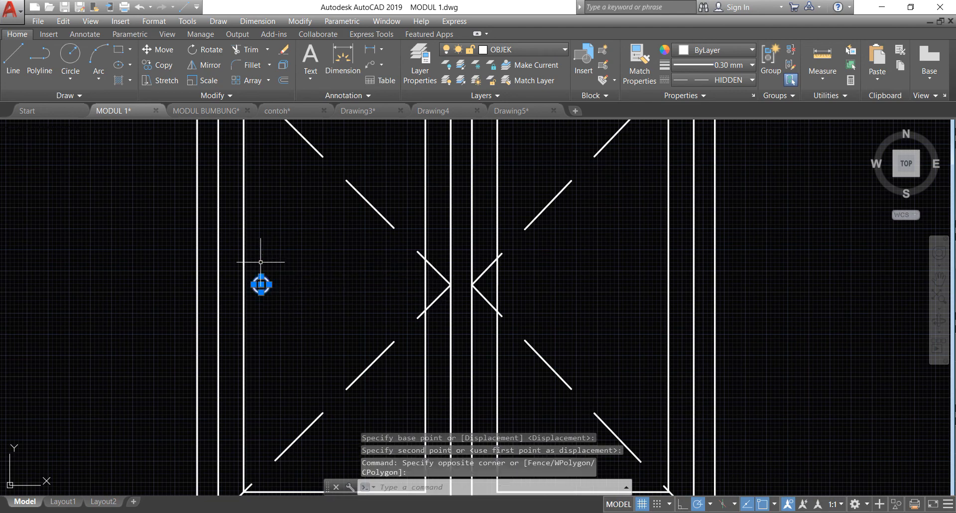
{"action": "left_click", "coordinate": [203, 65]}
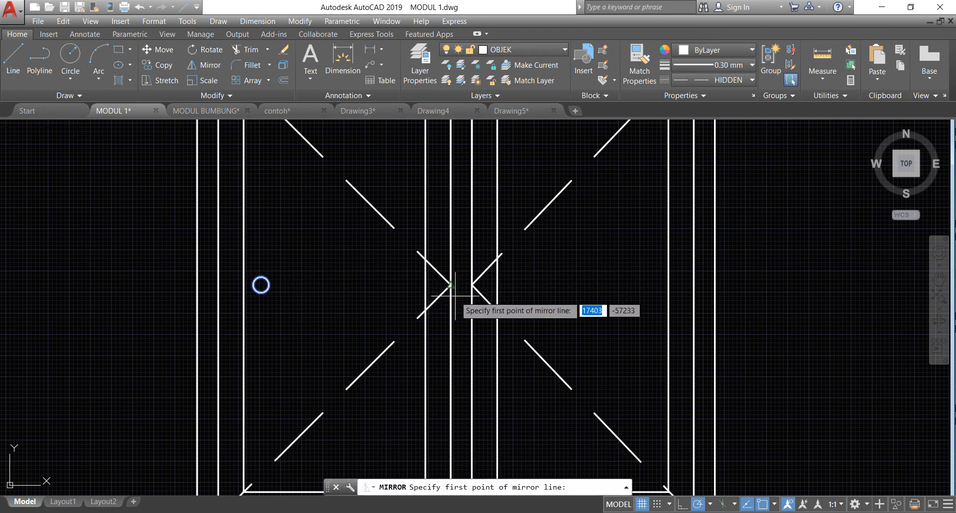
{"action": "scroll", "coordinate": [455, 295], "scroll_direction": "down", "scroll_amount": 2}
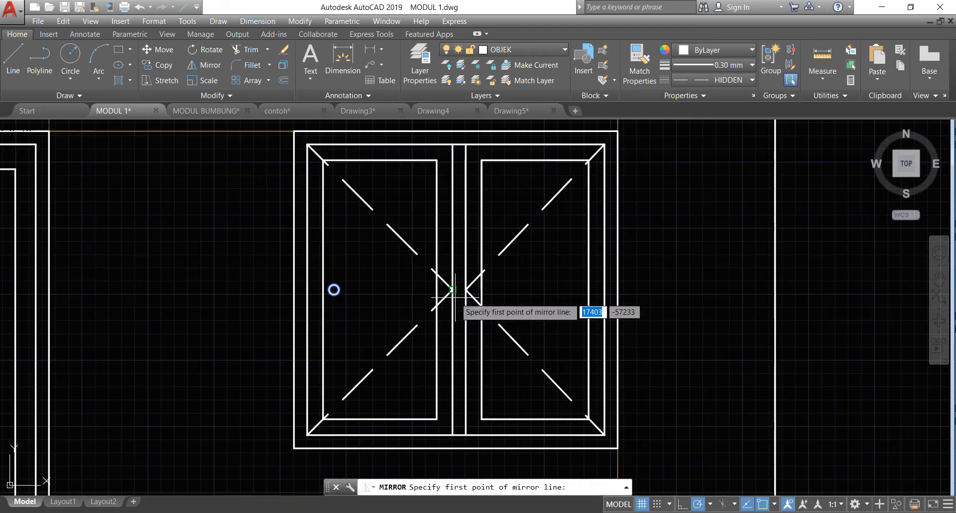
{"action": "left_click", "coordinate": [456, 131]}
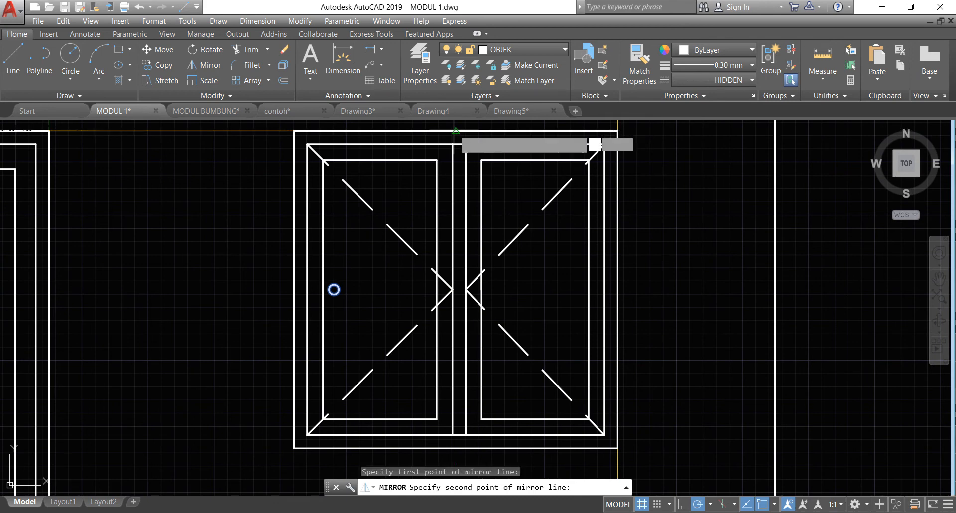
{"action": "left_click", "coordinate": [452, 434]}
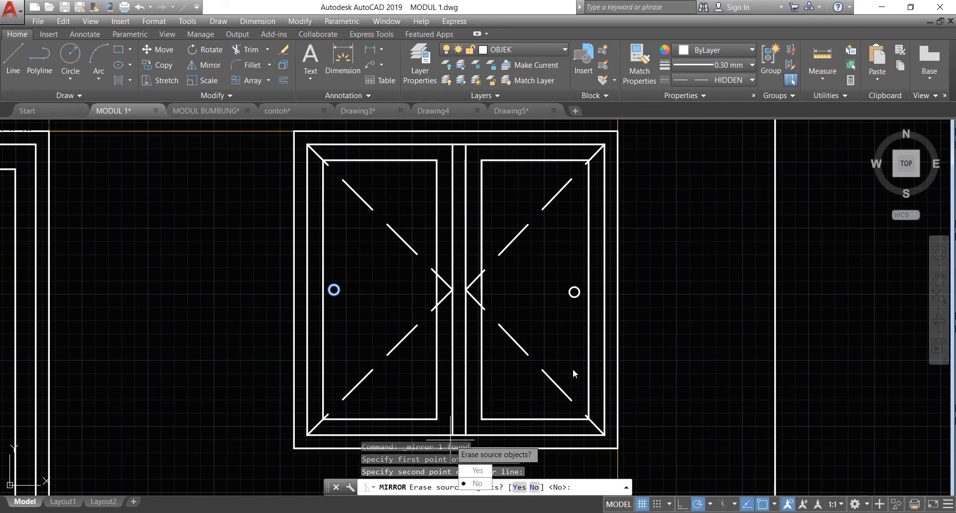
{"action": "scroll", "coordinate": [574, 371], "scroll_direction": "down", "scroll_amount": 10}
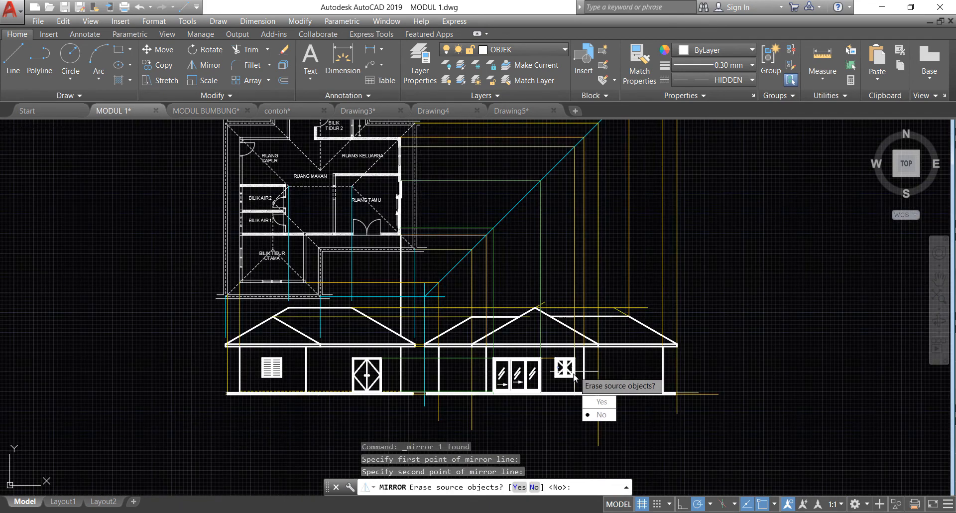
{"action": "scroll", "coordinate": [590, 359], "scroll_direction": "up", "scroll_amount": 6}
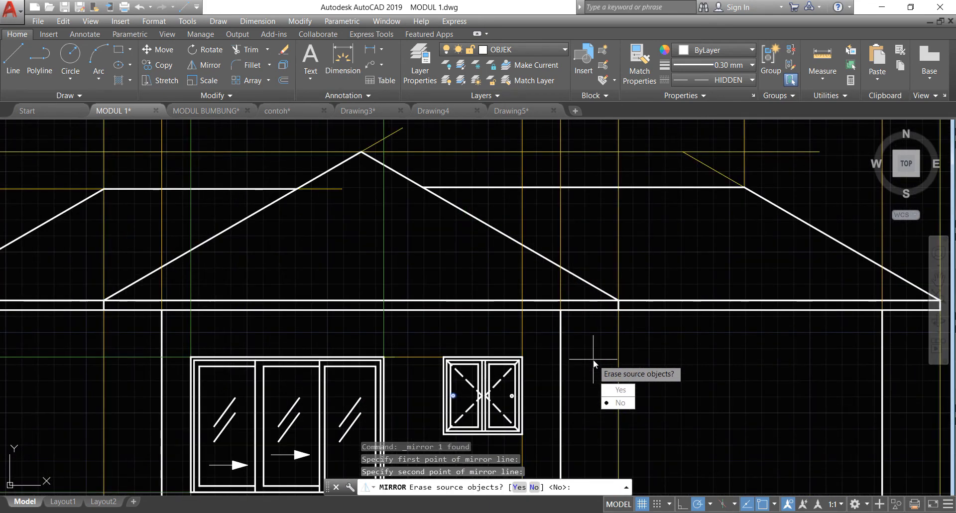
{"action": "key", "text": "Return"}
{"action": "scroll", "coordinate": [450, 438], "scroll_direction": "down", "scroll_amount": 3}
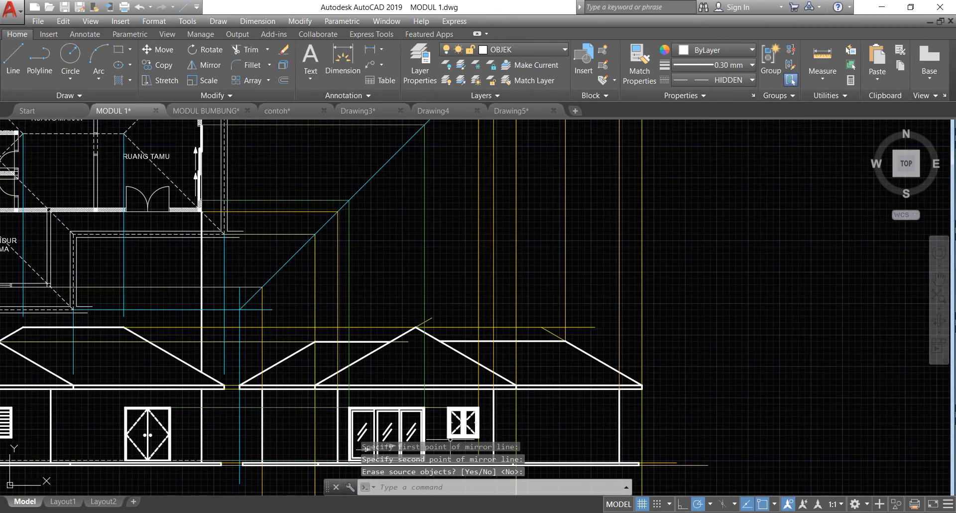
- Set the current linetype to ByBlock and the current object colour to green 88,186,72
{"action": "scroll", "coordinate": [261, 265], "scroll_direction": "down", "scroll_amount": 4}
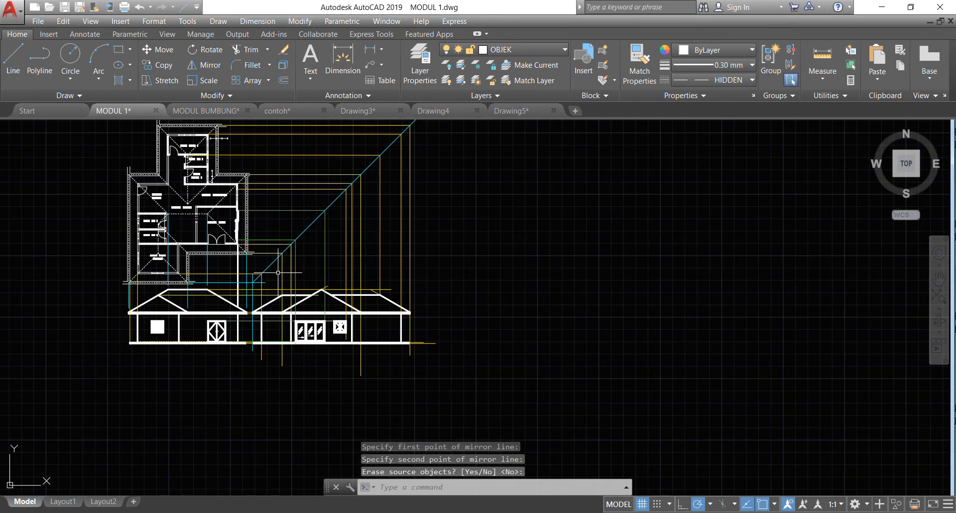
{"action": "left_click", "coordinate": [731, 80]}
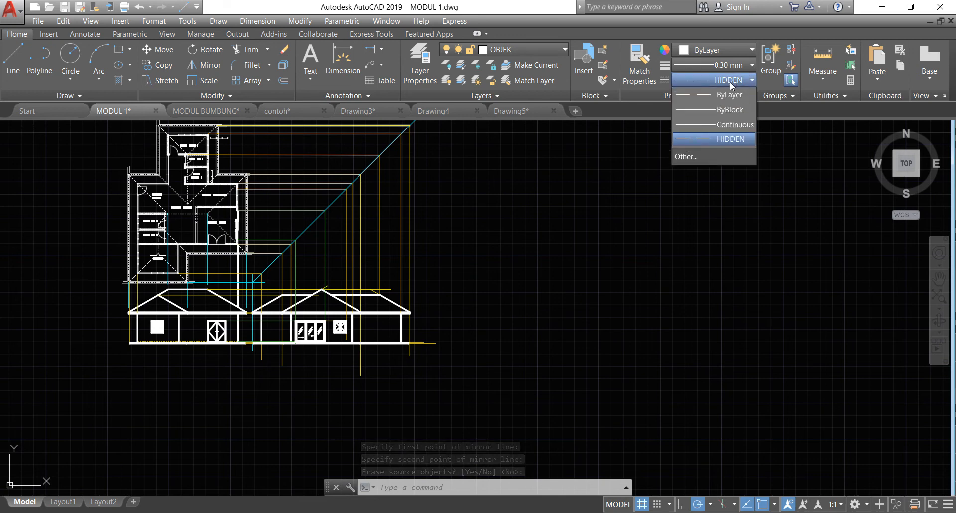
{"action": "left_click", "coordinate": [737, 138]}
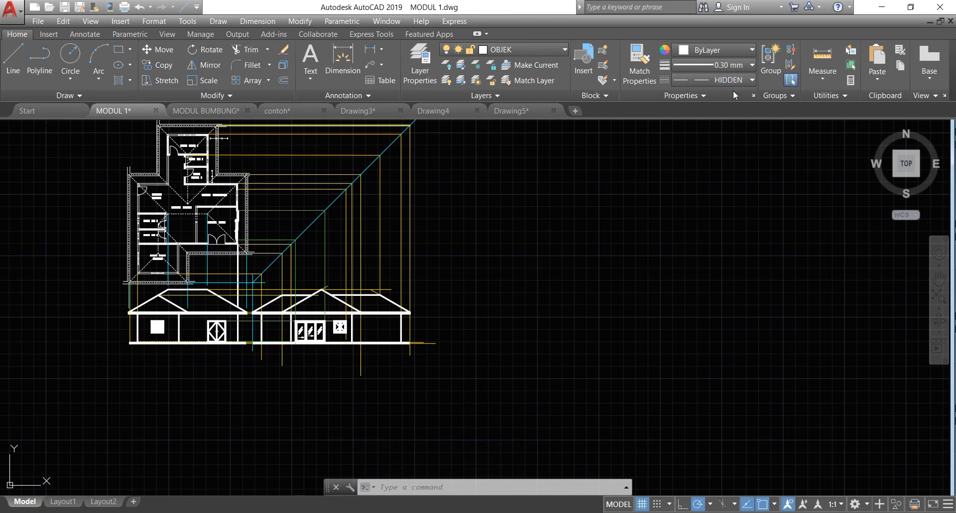
{"action": "left_click", "coordinate": [733, 83]}
{"action": "left_click", "coordinate": [732, 110]}
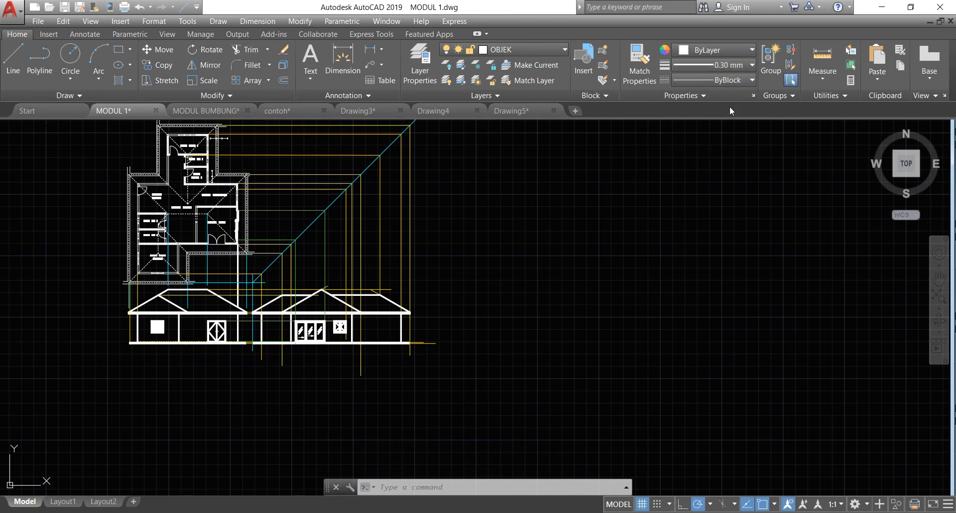
{"action": "left_click", "coordinate": [706, 51]}
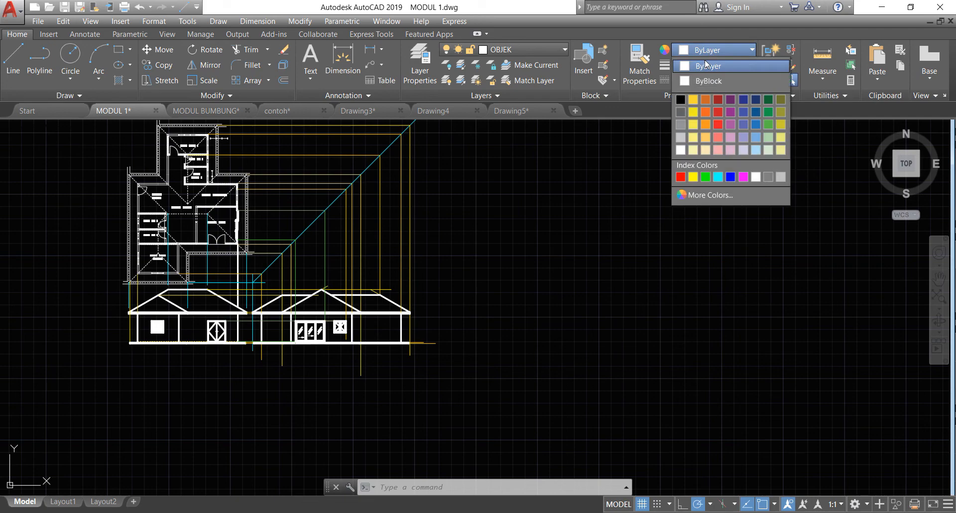
{"action": "left_click", "coordinate": [766, 124]}
- Draw a horizontal projection line from the upper outer corner of the upper-right BILIK AIR 2 window opening to the diagonal mitre line
{"action": "scroll", "coordinate": [428, 399], "scroll_direction": "down", "scroll_amount": 2}
{"action": "scroll", "coordinate": [279, 231], "scroll_direction": "up", "scroll_amount": 4}
{"action": "scroll", "coordinate": [319, 261], "scroll_direction": "up", "scroll_amount": 5}
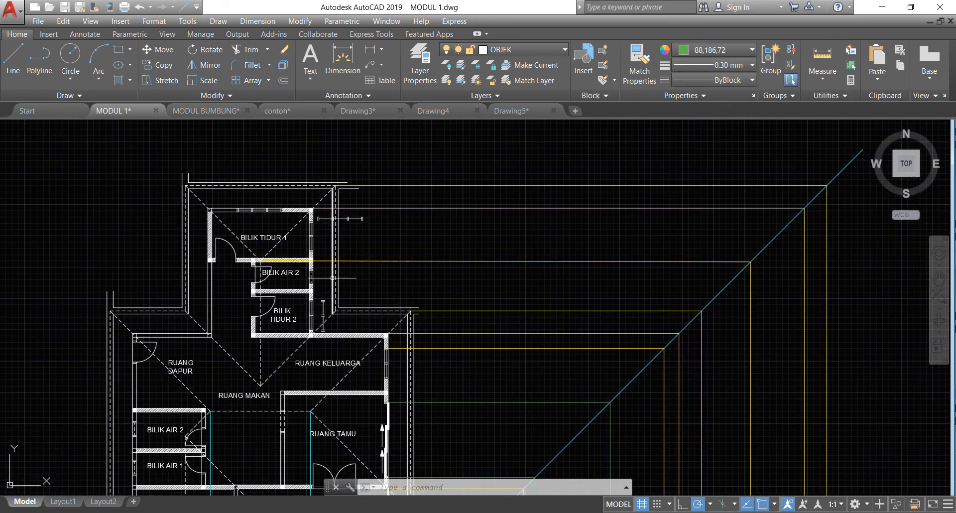
{"action": "left_click", "coordinate": [19, 48]}
{"action": "scroll", "coordinate": [378, 297], "scroll_direction": "up", "scroll_amount": 3}
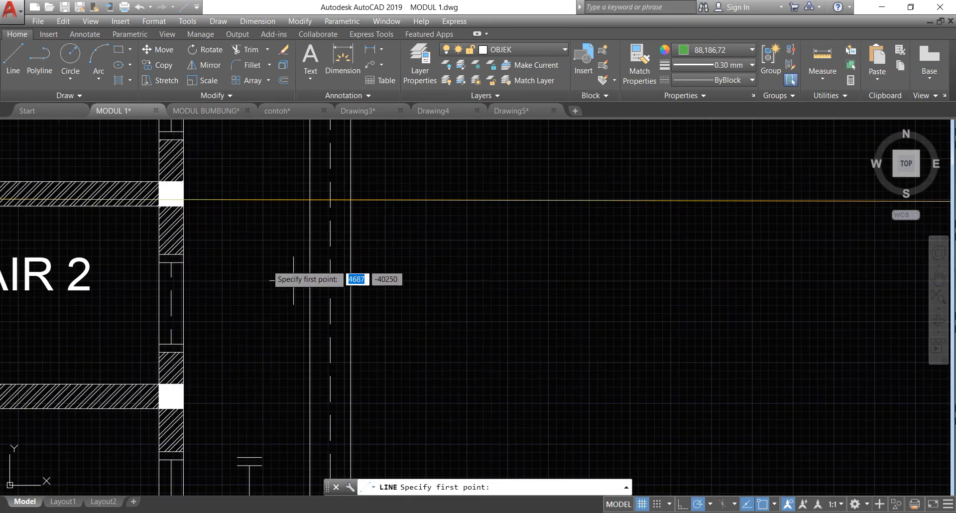
{"action": "left_click", "coordinate": [183, 254]}
{"action": "scroll", "coordinate": [183, 254], "scroll_direction": "down", "scroll_amount": 4}
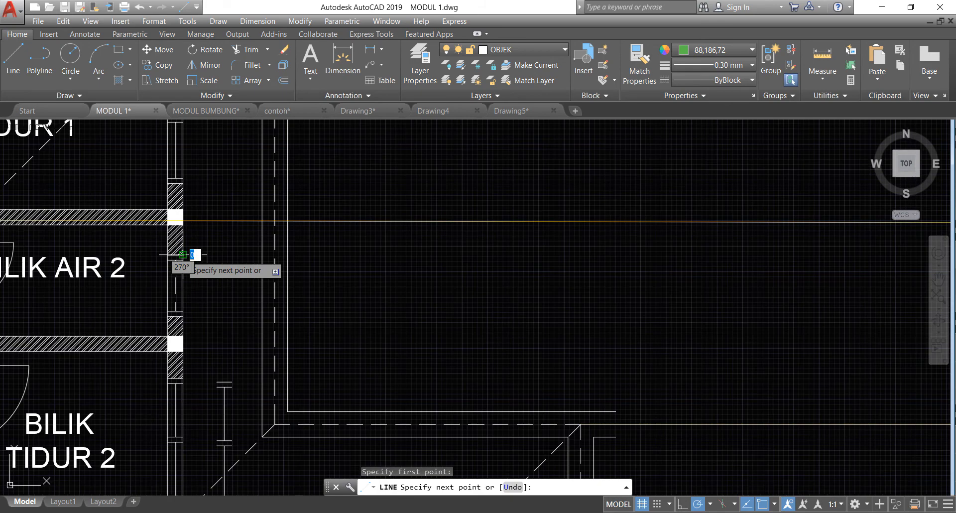
{"action": "scroll", "coordinate": [266, 269], "scroll_direction": "down", "scroll_amount": 2}
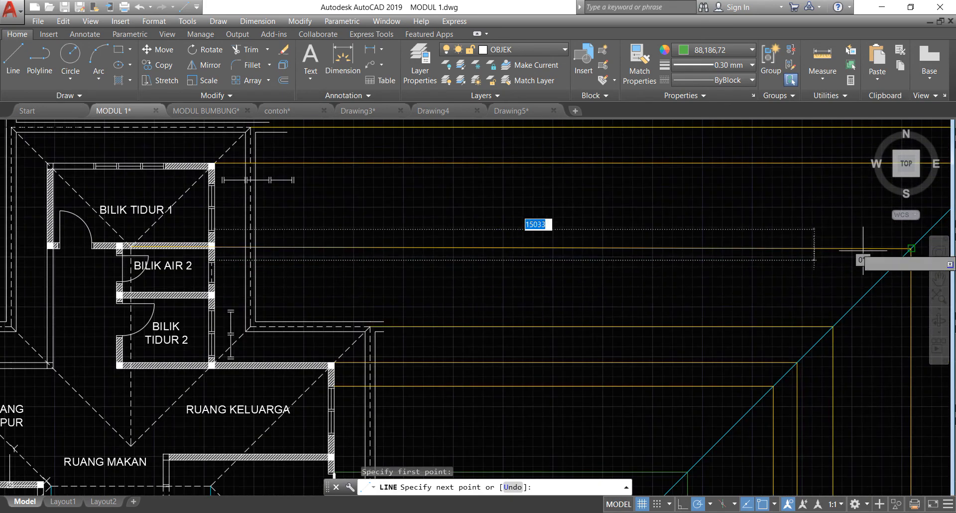
{"action": "left_click", "coordinate": [899, 260]}
- Continue the projection line straight down at 270° for about 17643 into the side elevation's wall area and finish the line
{"action": "scroll", "coordinate": [900, 260], "scroll_direction": "down", "scroll_amount": 6}
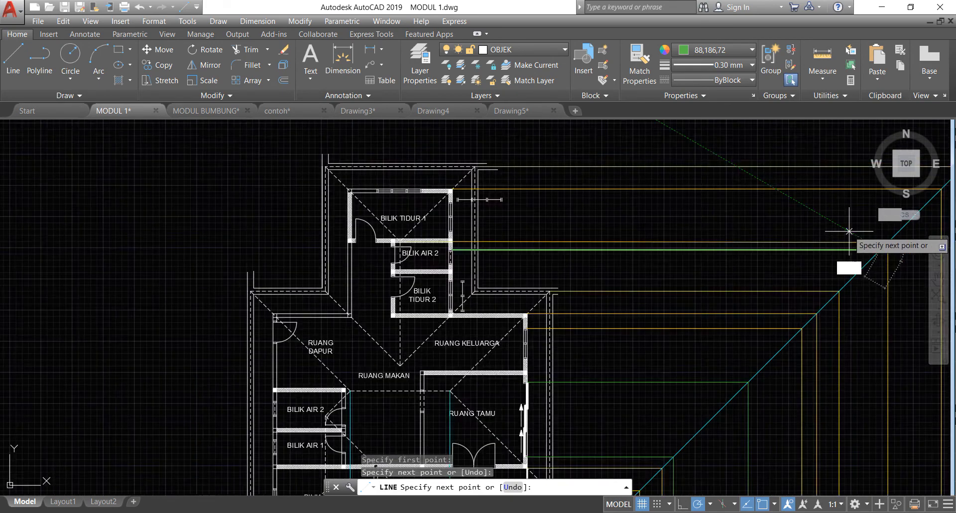
{"action": "scroll", "coordinate": [872, 409], "scroll_direction": "up", "scroll_amount": 2}
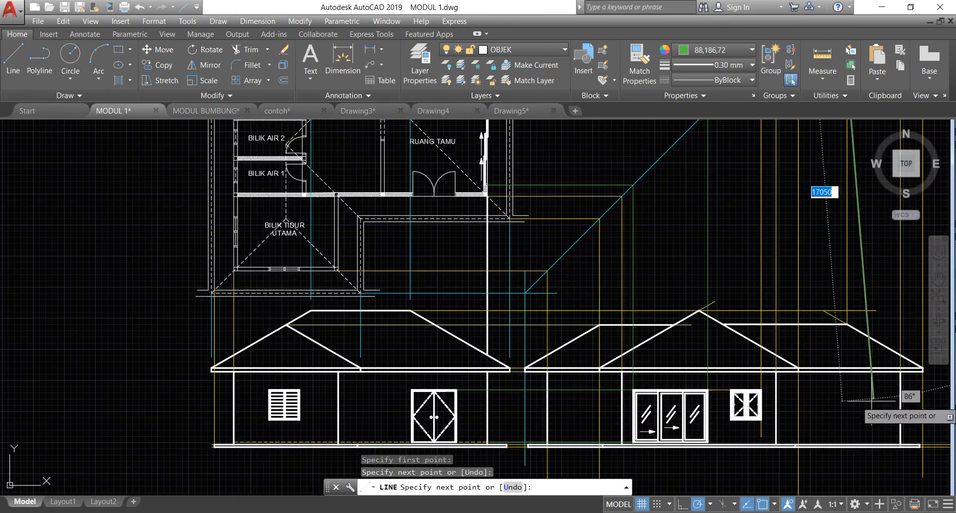
{"action": "scroll", "coordinate": [882, 403], "scroll_direction": "up", "scroll_amount": 2}
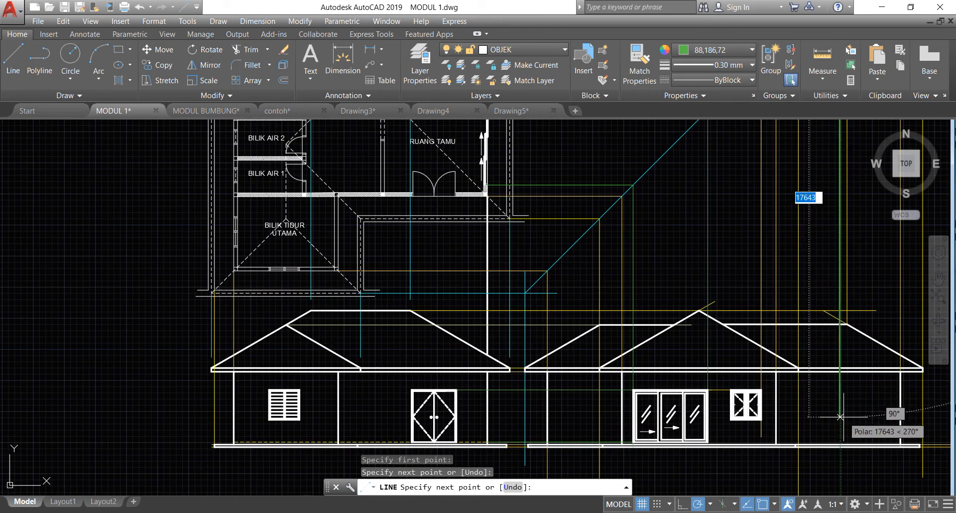
{"action": "left_click", "coordinate": [841, 417]}
{"action": "key", "text": "Return"}
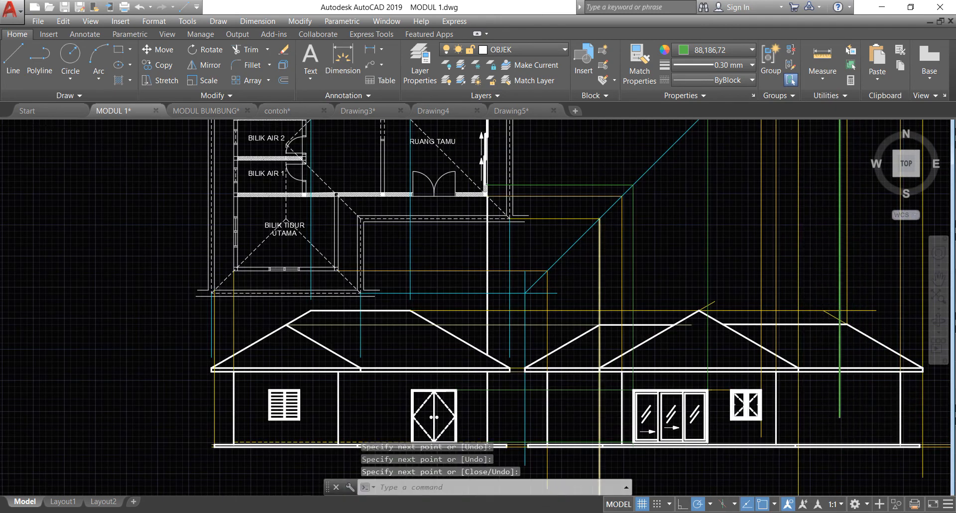
- Set the lineweight of both new green projection lines to ByLayer and deselect them
{"action": "scroll", "coordinate": [597, 393], "scroll_direction": "down", "scroll_amount": 2}
{"action": "scroll", "coordinate": [742, 128], "scroll_direction": "up", "scroll_amount": 5}
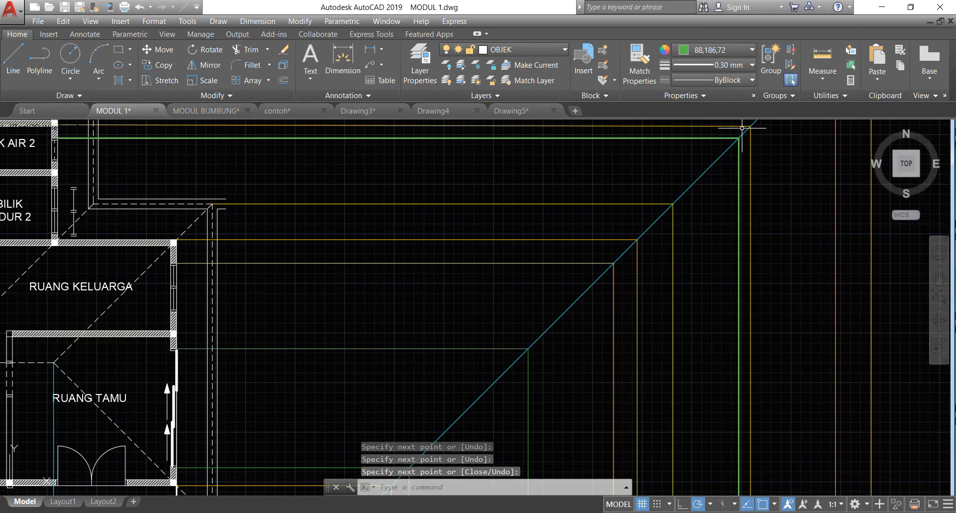
{"action": "scroll", "coordinate": [742, 128], "scroll_direction": "up", "scroll_amount": 2}
{"action": "left_click", "coordinate": [739, 164]}
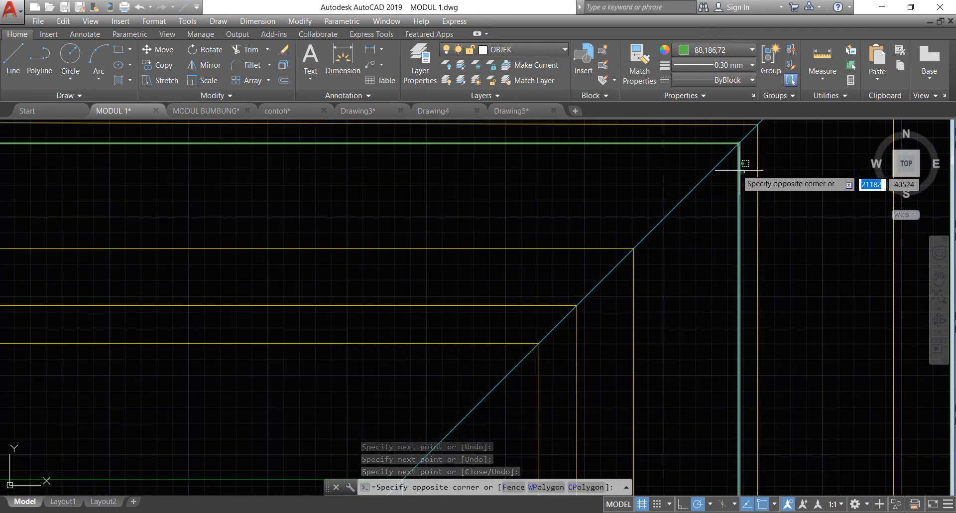
{"action": "left_click", "coordinate": [674, 152]}
{"action": "left_click", "coordinate": [651, 130]}
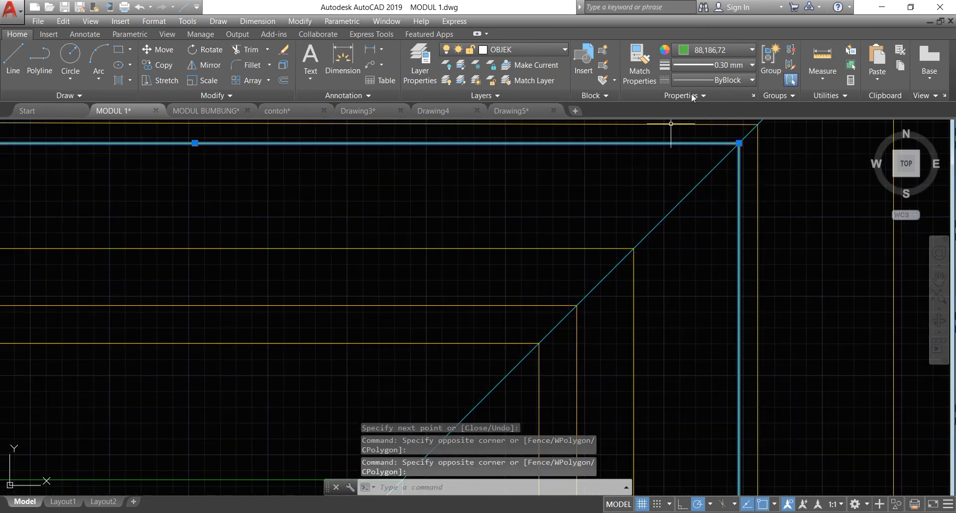
{"action": "left_click", "coordinate": [712, 67]}
{"action": "left_click", "coordinate": [729, 80]}
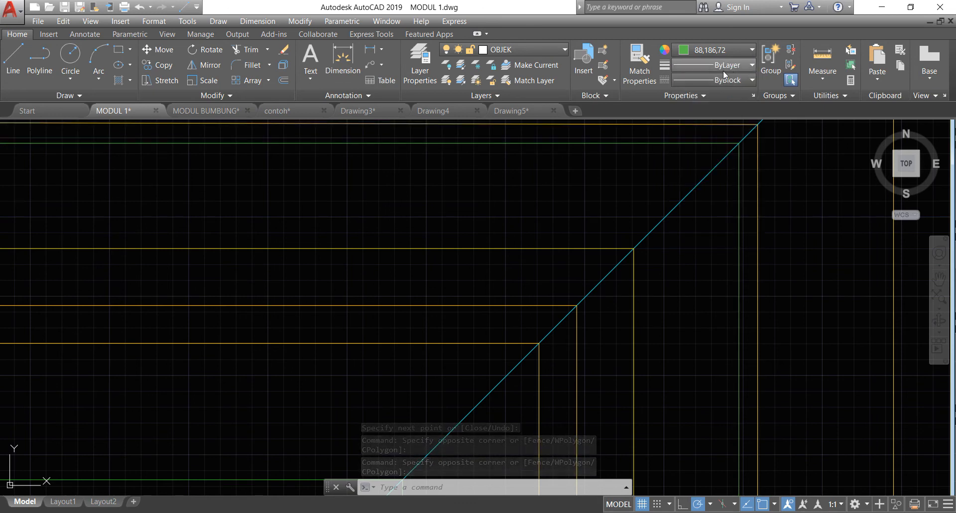
{"action": "key", "text": "Escape"}
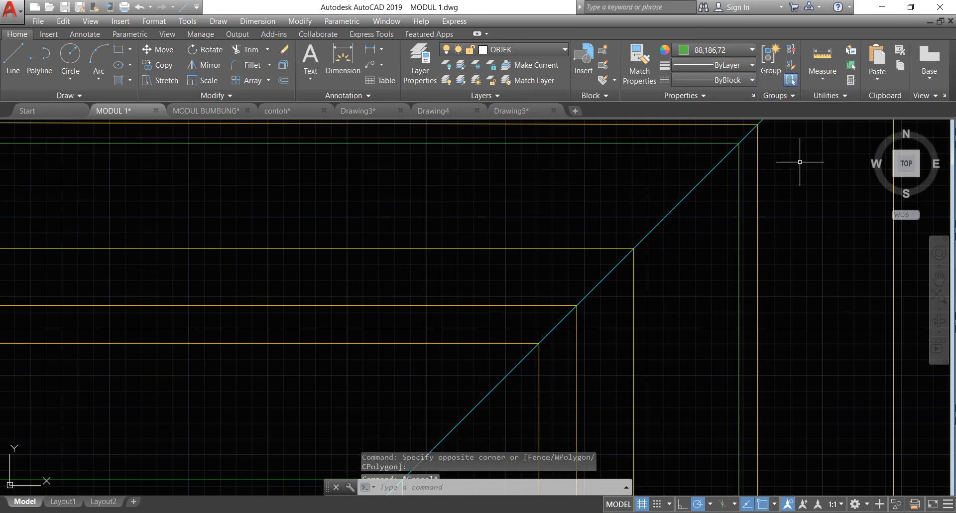
- Set the current lineweight for new objects to ByLayer
{"action": "left_click", "coordinate": [713, 67]}
{"action": "scroll", "coordinate": [728, 119], "scroll_direction": "up", "scroll_amount": 3}
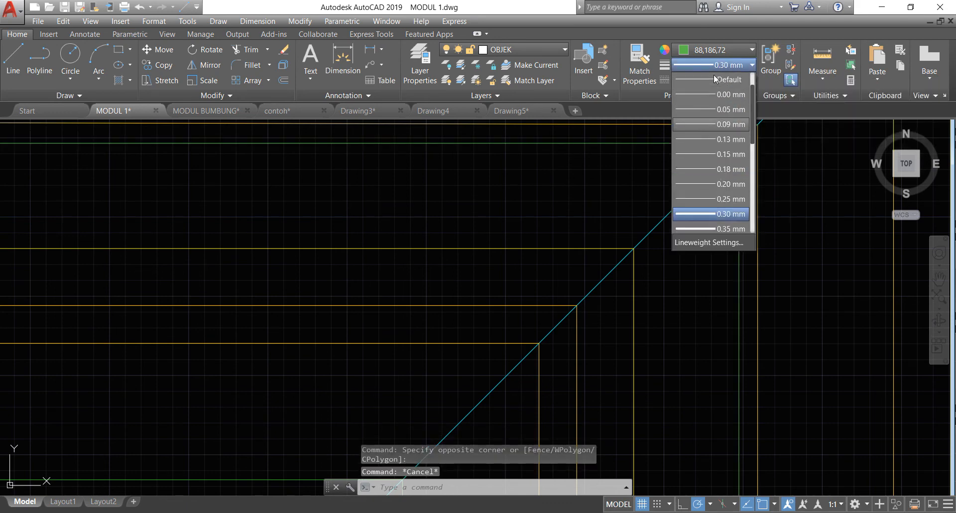
{"action": "left_click", "coordinate": [725, 81]}
{"action": "key", "text": "Escape"}
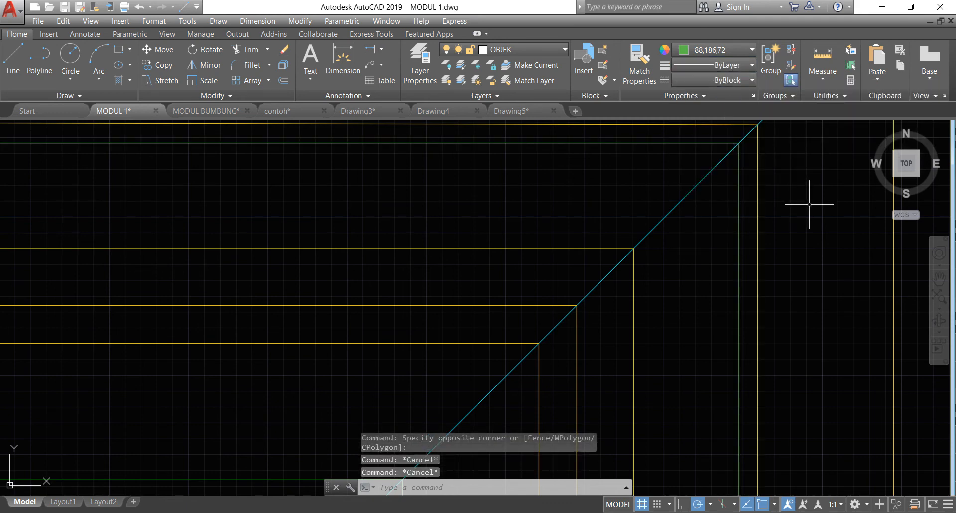
- Project the lower outer corner of the same BILIK AIR 2 window across to the mitre line and about 17261 down into the side elevation
{"action": "scroll", "coordinate": [832, 223], "scroll_direction": "down", "scroll_amount": 5}
{"action": "scroll", "coordinate": [538, 199], "scroll_direction": "up", "scroll_amount": 8}
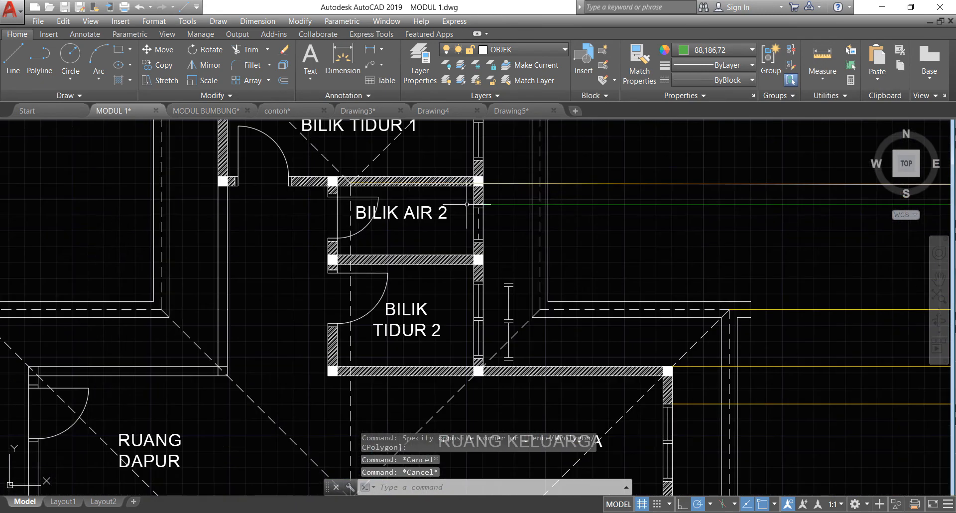
{"action": "left_click", "coordinate": [12, 72]}
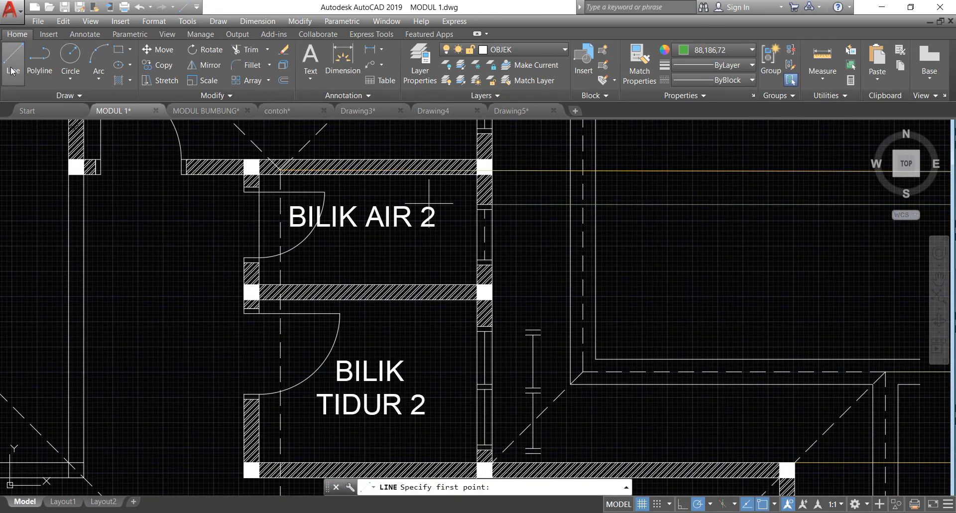
{"action": "left_click", "coordinate": [492, 265]}
{"action": "scroll", "coordinate": [440, 264], "scroll_direction": "down", "scroll_amount": 7}
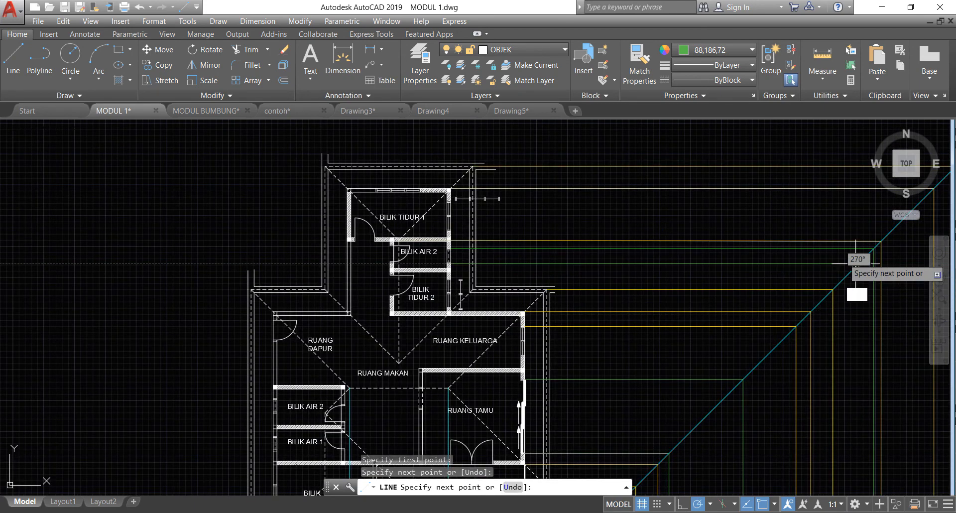
{"action": "scroll", "coordinate": [828, 274], "scroll_direction": "down", "scroll_amount": 4}
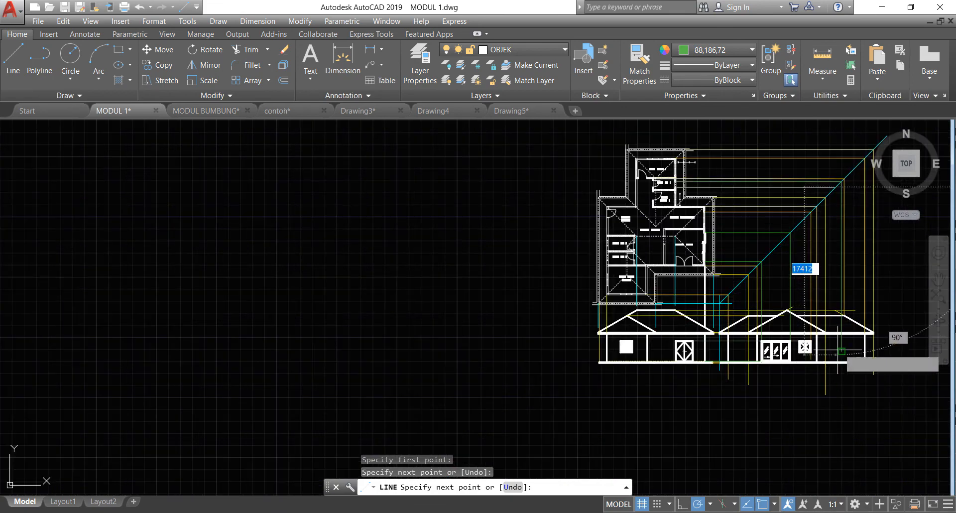
{"action": "scroll", "coordinate": [831, 369], "scroll_direction": "up", "scroll_amount": 6}
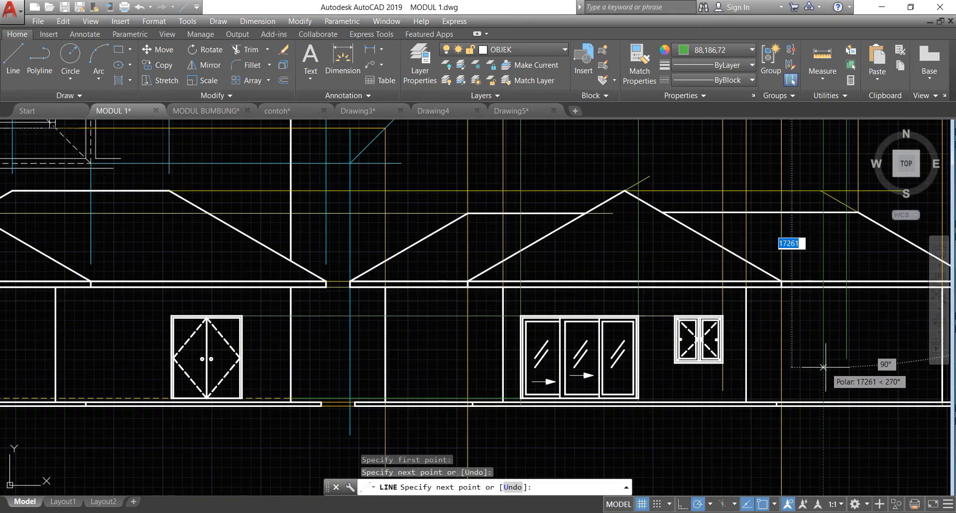
{"action": "left_click", "coordinate": [823, 366]}
{"action": "key", "text": "Return"}
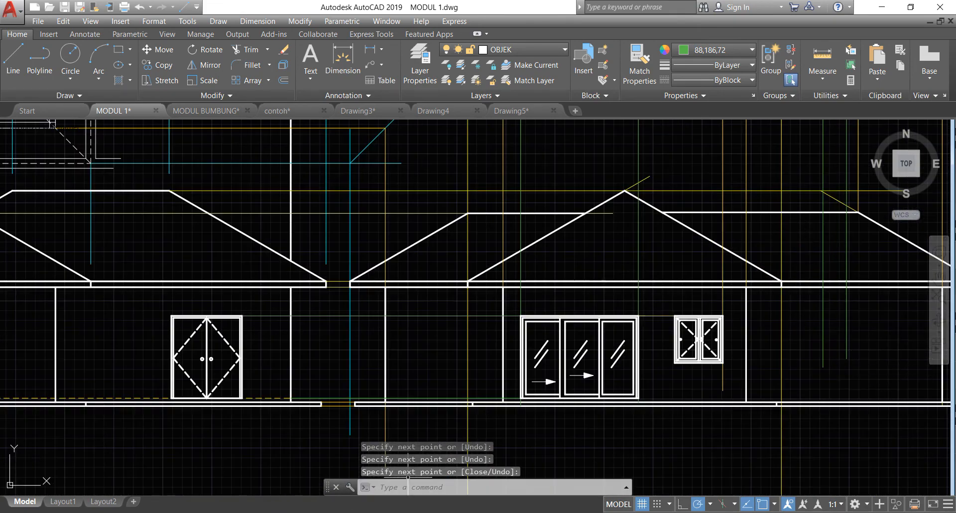
- Switch to OneNote, examine the bathroom window's size and height above floor in the PROJECT AUTOCAD page's specification table, and return to AutoCAD
{"action": "left_click", "coordinate": [304, 512]}
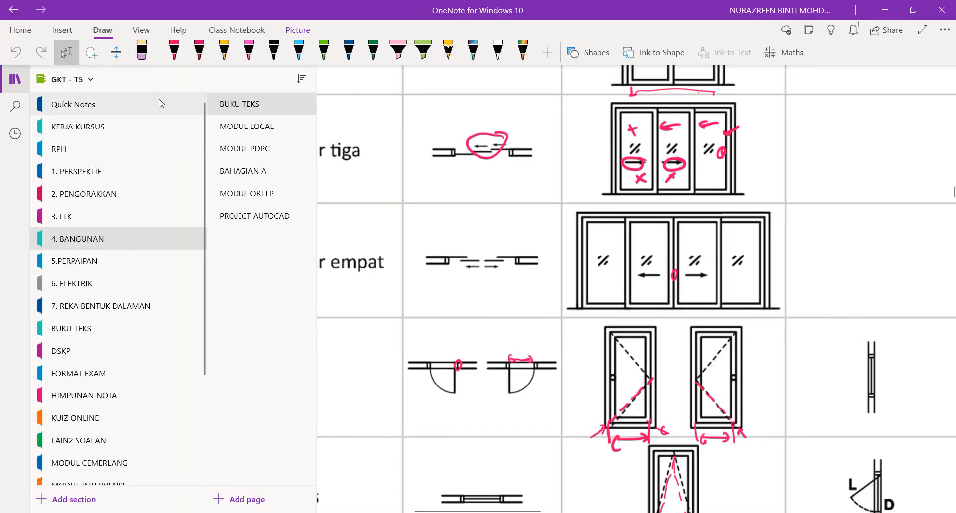
{"action": "left_click", "coordinate": [259, 211]}
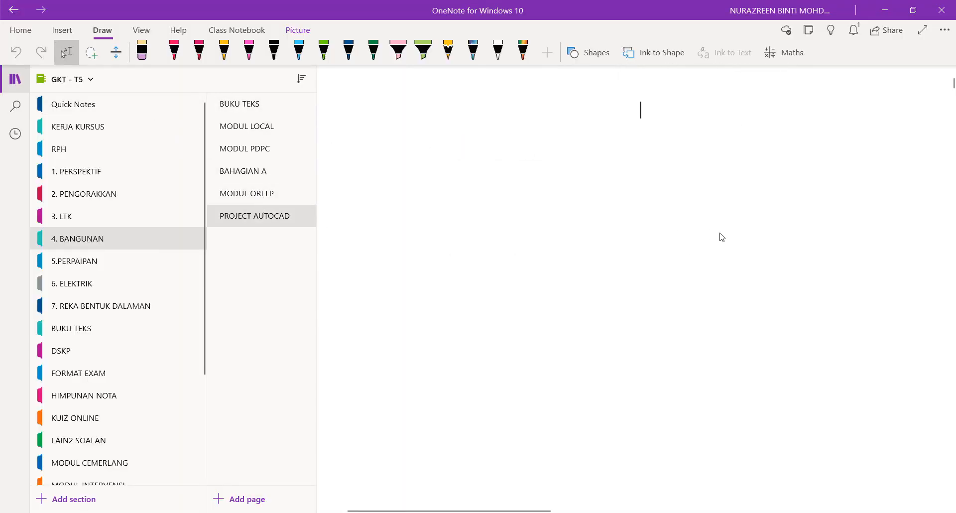
{"action": "scroll", "coordinate": [612, 157], "scroll_direction": "up", "scroll_amount": 3}
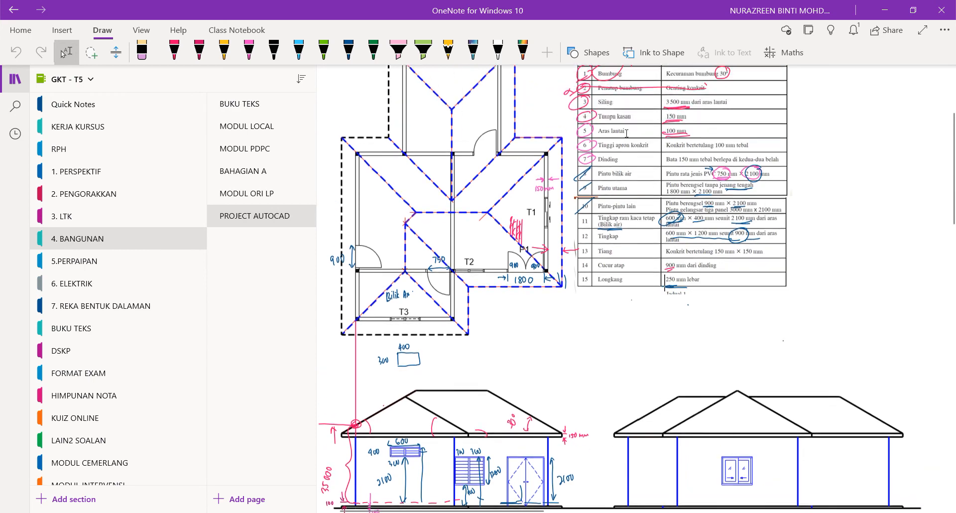
{"action": "scroll", "coordinate": [663, 201], "scroll_direction": "up", "scroll_amount": 2}
{"action": "right_click", "coordinate": [661, 280]}
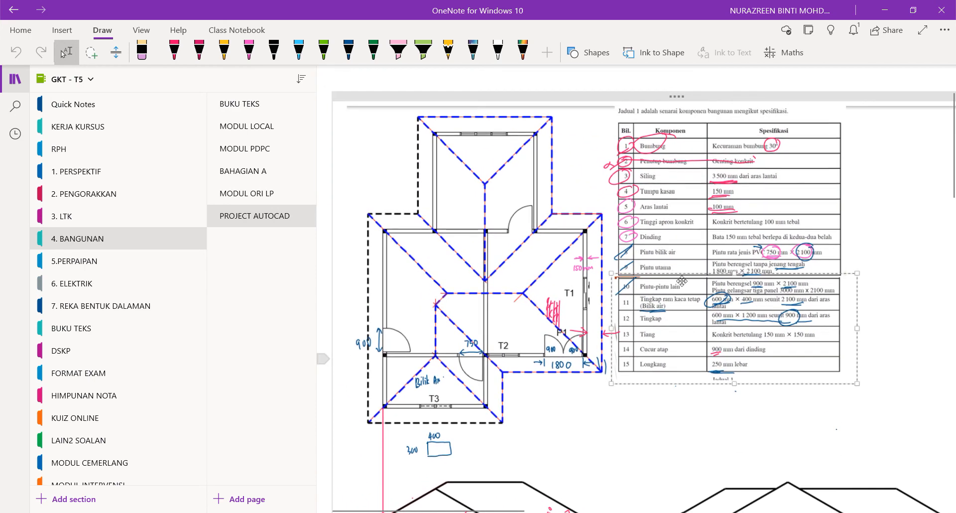
{"action": "left_click", "coordinate": [625, 431]}
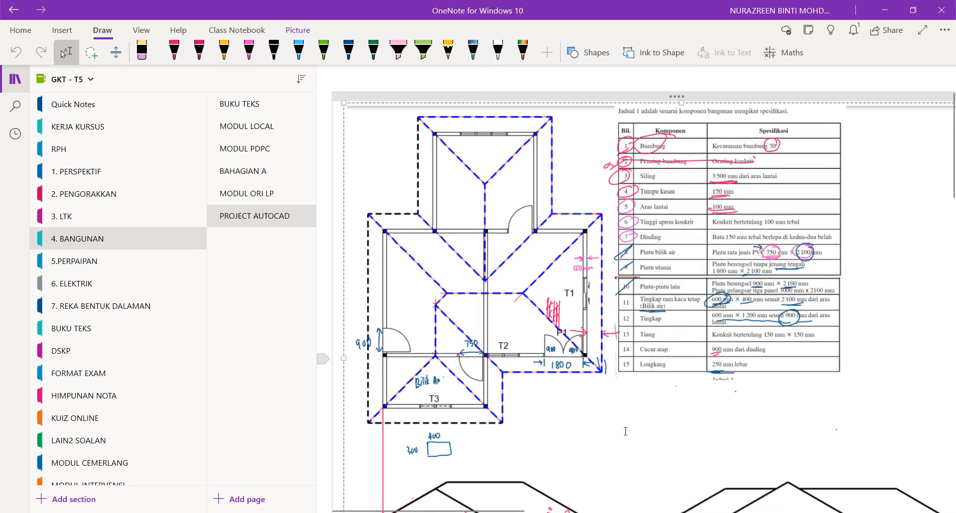
{"action": "scroll", "coordinate": [752, 344], "scroll_direction": "up", "scroll_amount": 3, "text": "ctrl"}
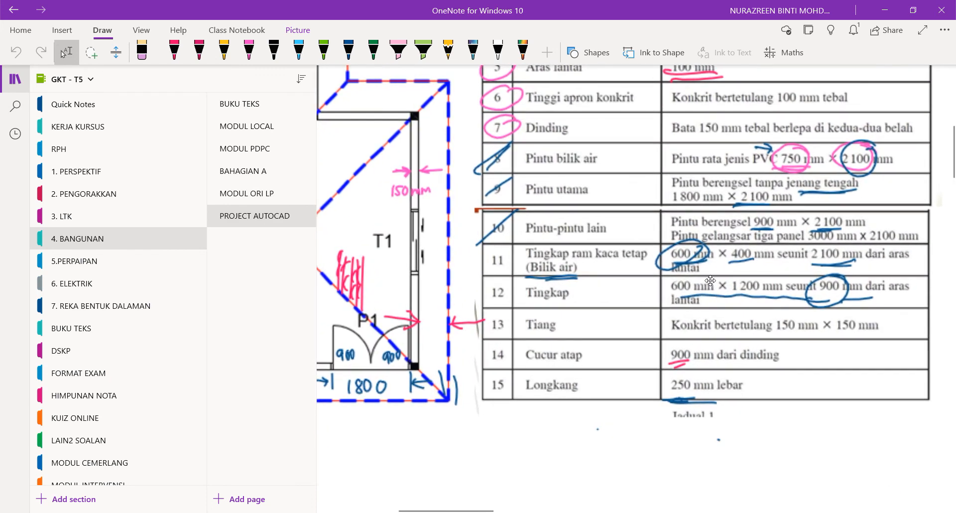
{"action": "scroll", "coordinate": [709, 278], "scroll_direction": "up", "scroll_amount": 2, "text": "ctrl"}
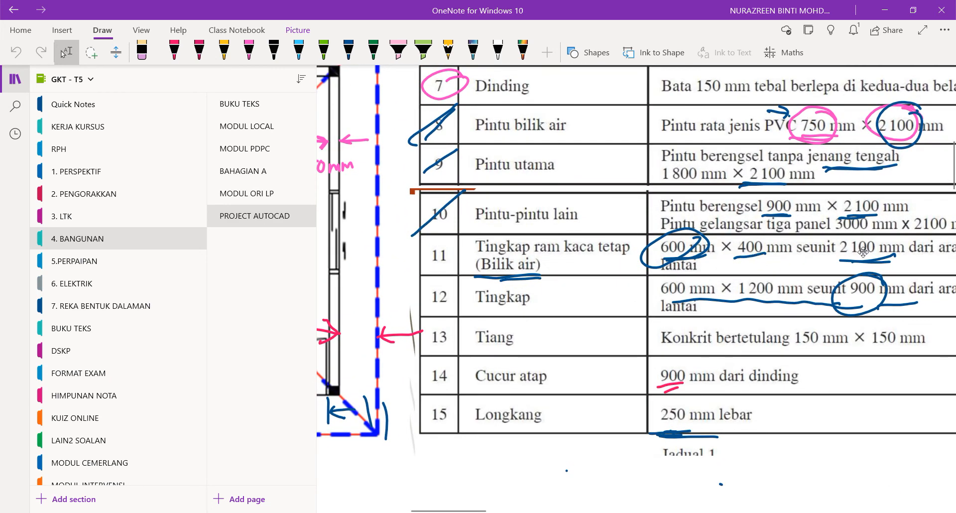
{"action": "scroll", "coordinate": [721, 252], "scroll_direction": "down", "scroll_amount": 3}
{"action": "scroll", "coordinate": [897, 173], "scroll_direction": "up", "scroll_amount": 3}
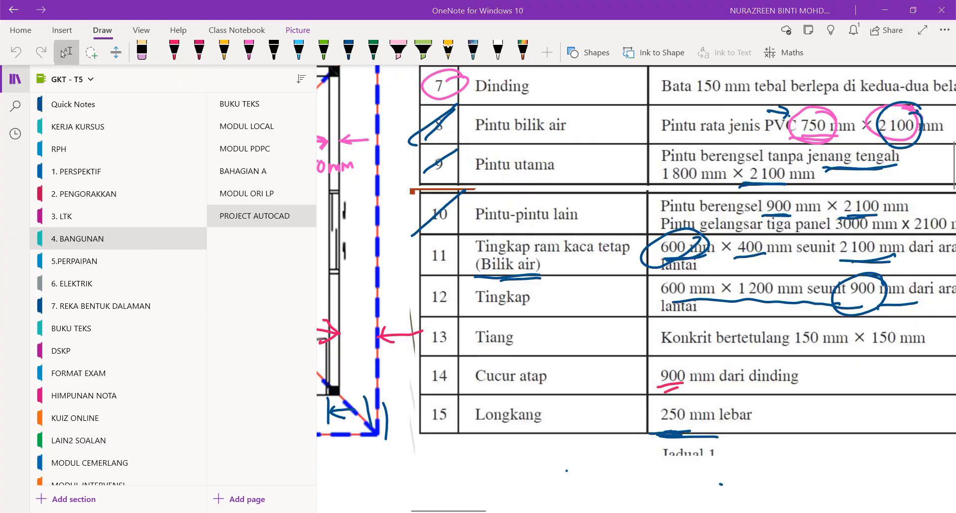
{"action": "key", "text": "alt+Tab"}
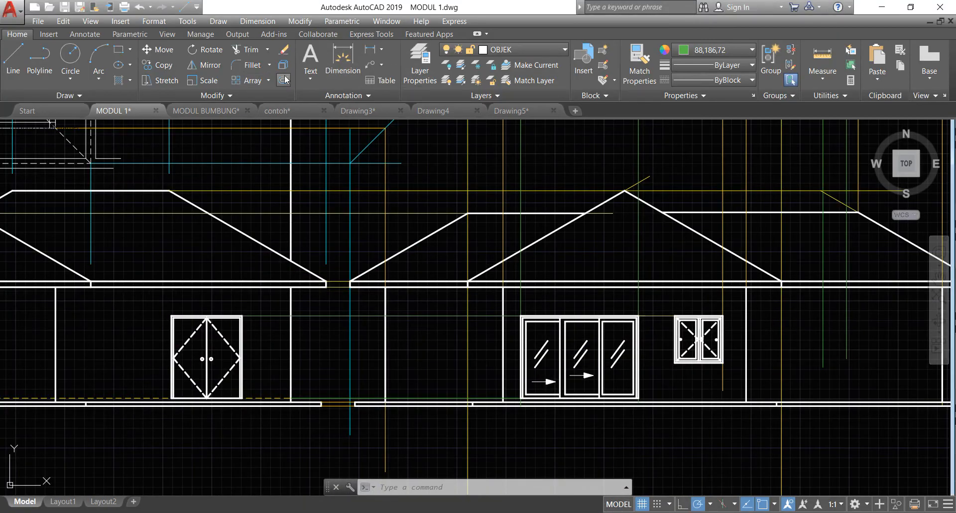
- Draw a horizontal projection line about 8340 long from the sliding door's lower outer corner along floor level towards the end wall
{"action": "type", "text": "2100"}
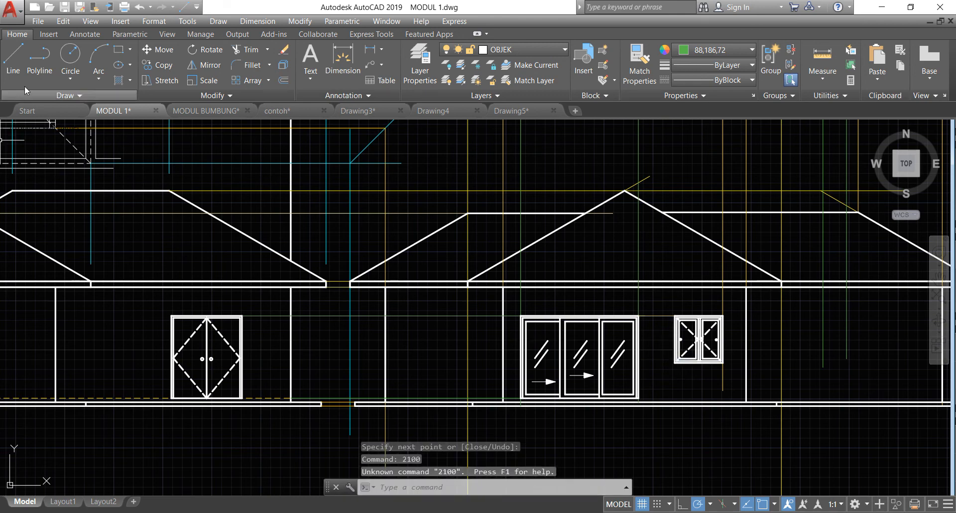
{"action": "left_click", "coordinate": [13, 55]}
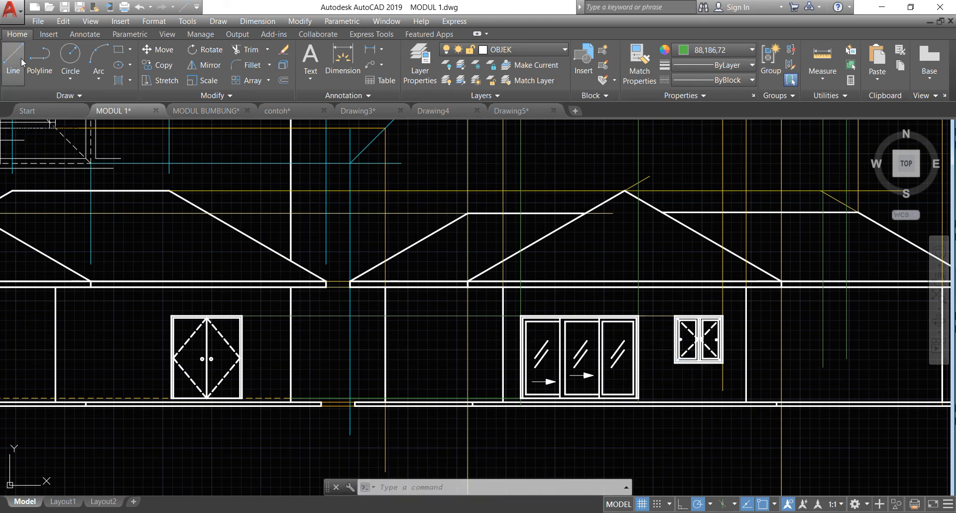
{"action": "left_click", "coordinate": [637, 397]}
{"action": "scroll", "coordinate": [636, 398], "scroll_direction": "down", "scroll_amount": 2}
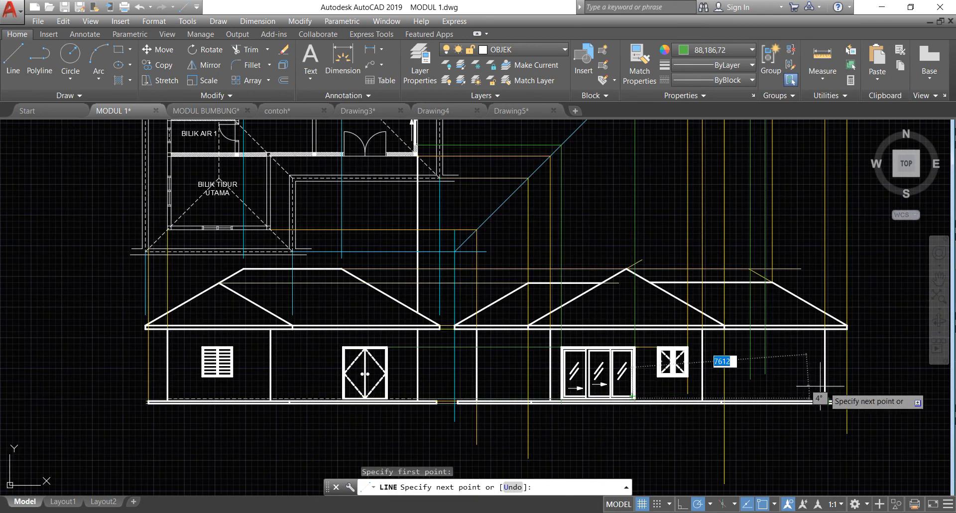
{"action": "scroll", "coordinate": [847, 397], "scroll_direction": "up", "scroll_amount": 3}
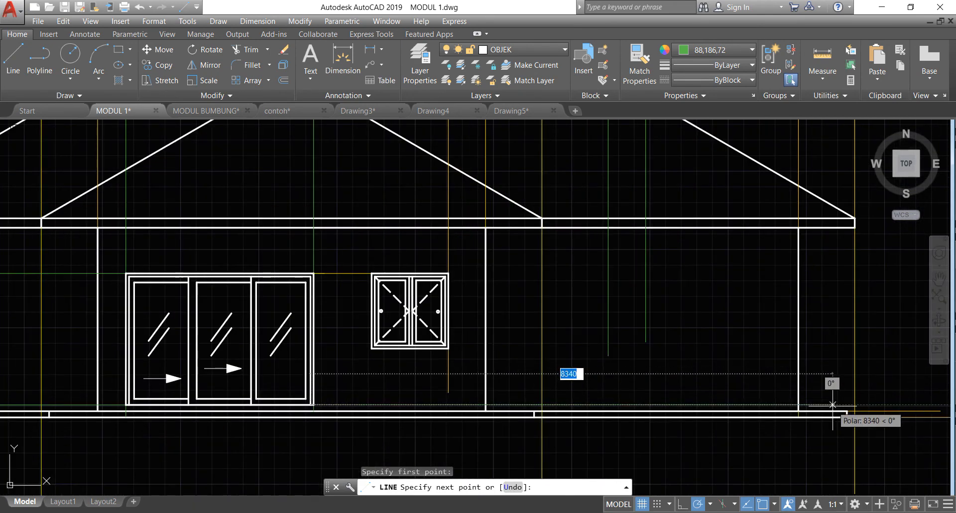
{"action": "left_click", "coordinate": [833, 405]}
{"action": "key", "text": "Return"}
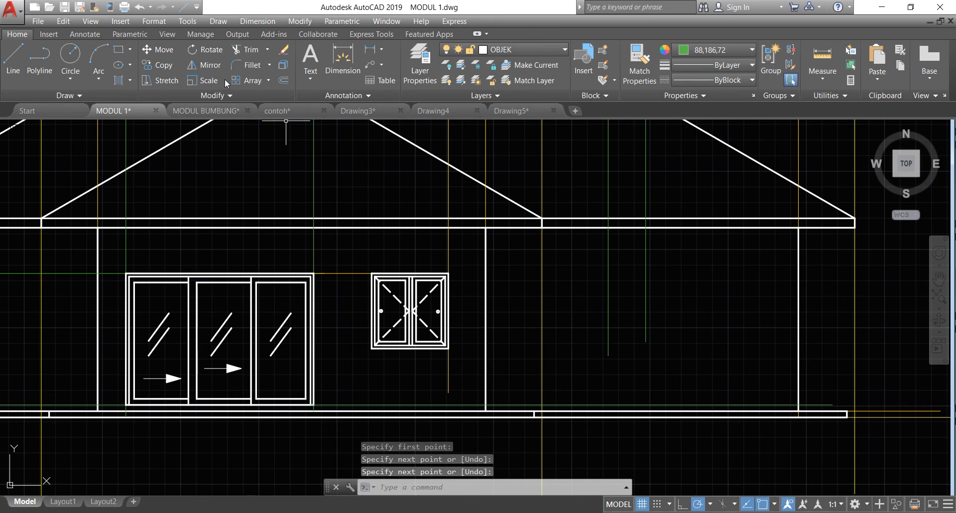
- Offset the new floor-level projection line 2100 upward to mark the bathroom window's sill height
{"action": "left_click", "coordinate": [284, 80]}
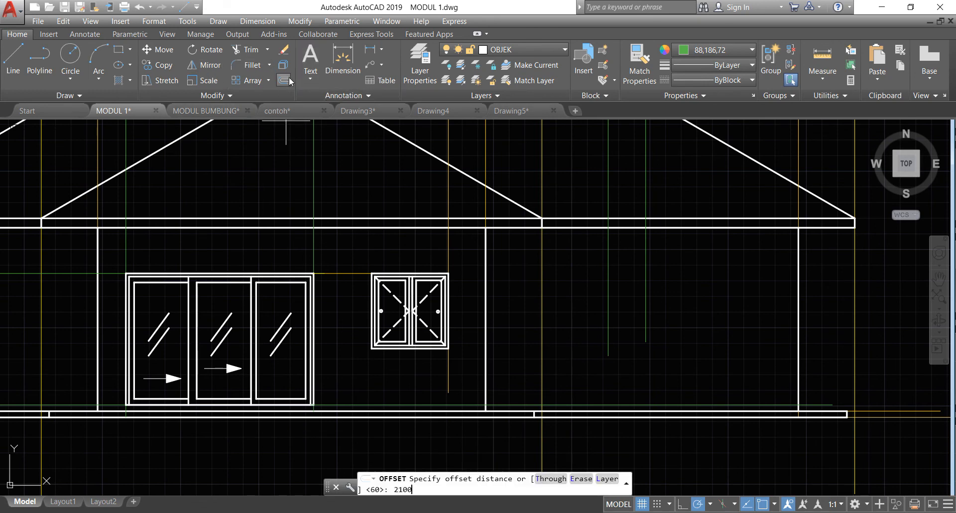
{"action": "key", "text": "Return"}
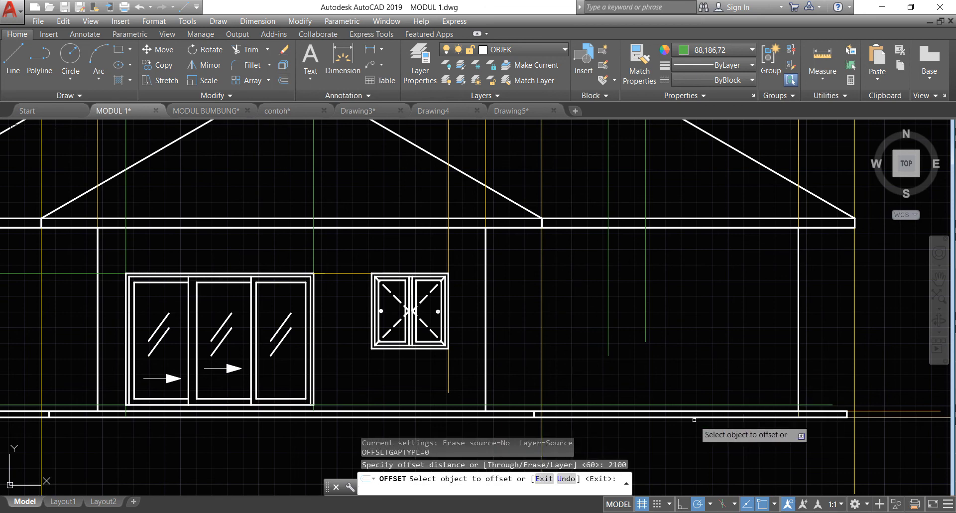
{"action": "left_click", "coordinate": [692, 405]}
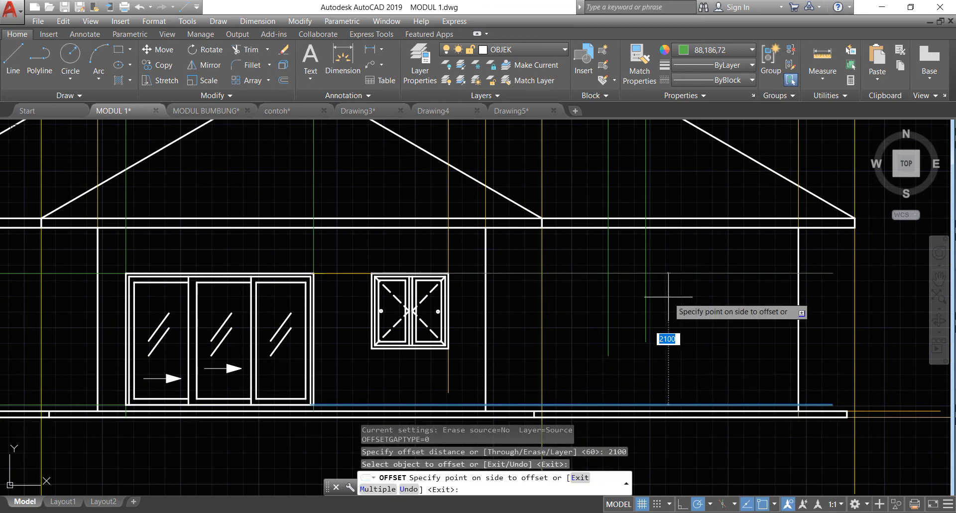
{"action": "left_click", "coordinate": [668, 297]}
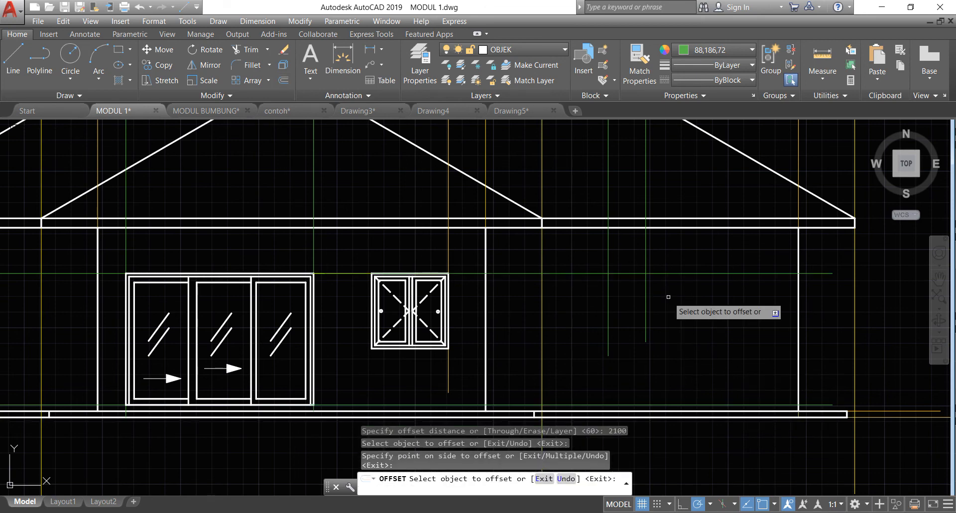
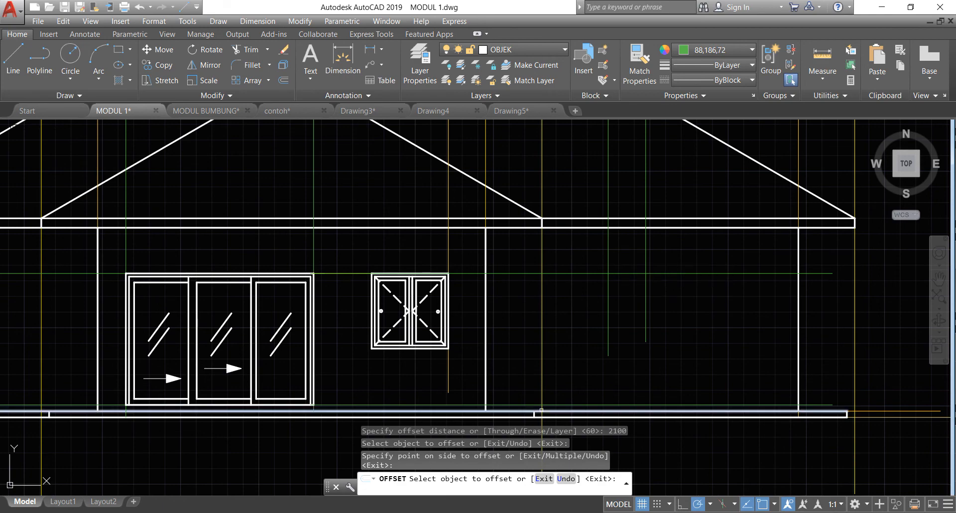
- Switch to OneNote, examine the fixed louvre window's dimensions in the specification table, and return to AutoCAD
{"action": "key", "text": "alt+Tab"}
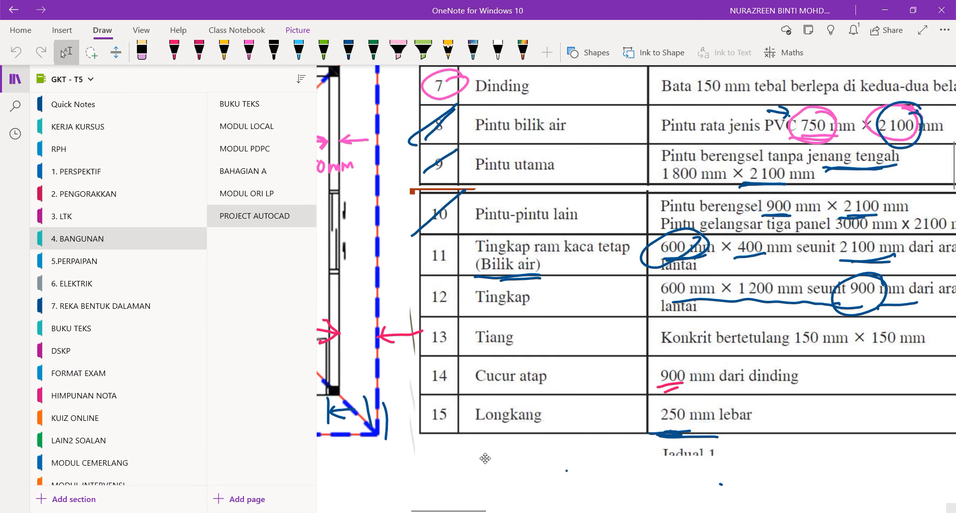
{"action": "left_click_drag", "start_coordinate": [469, 510], "coordinate": [488, 509]}
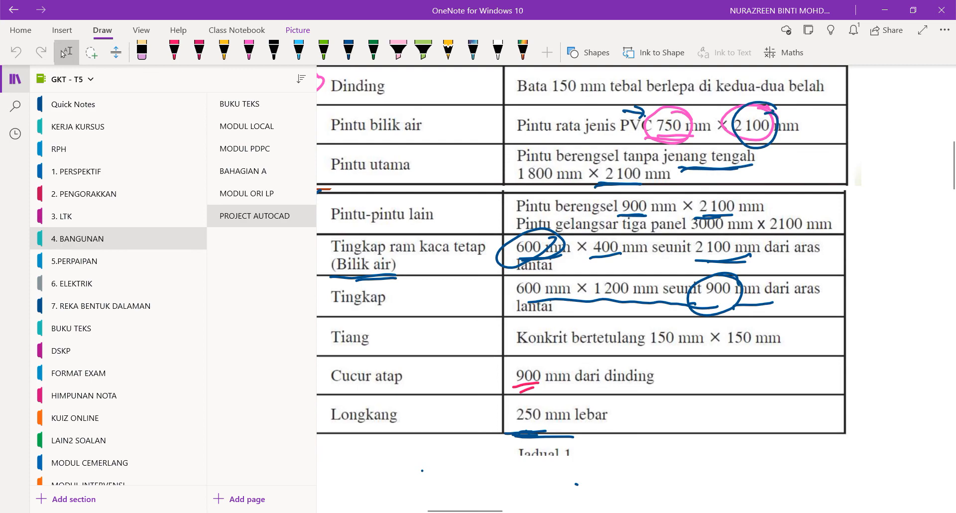
{"action": "key", "text": "alt+Tab"}
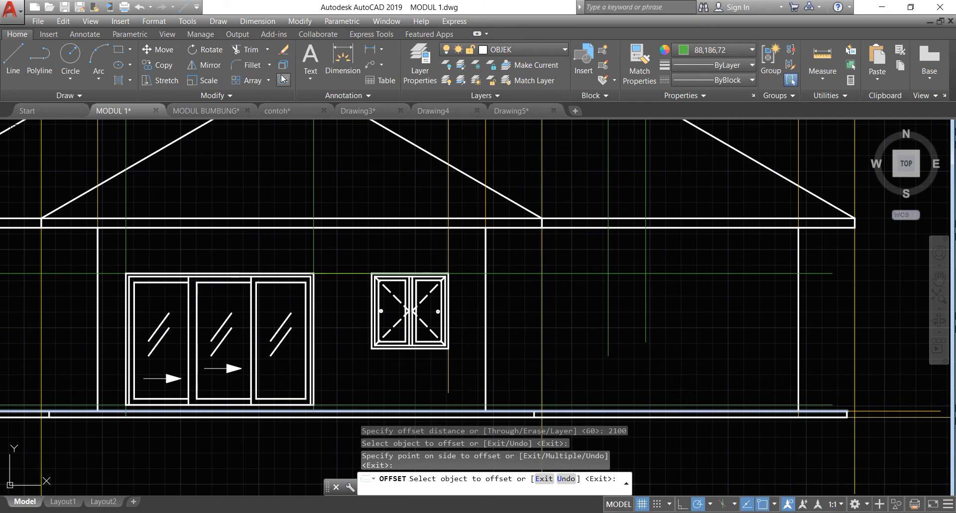
{"action": "type", "text": "400"}
{"action": "key", "text": "Return"}
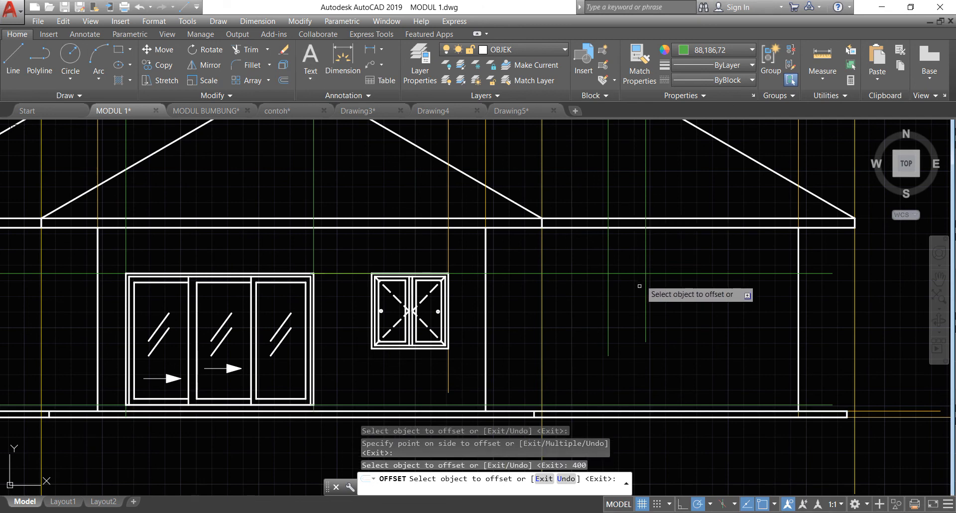
{"action": "left_click", "coordinate": [640, 272]}
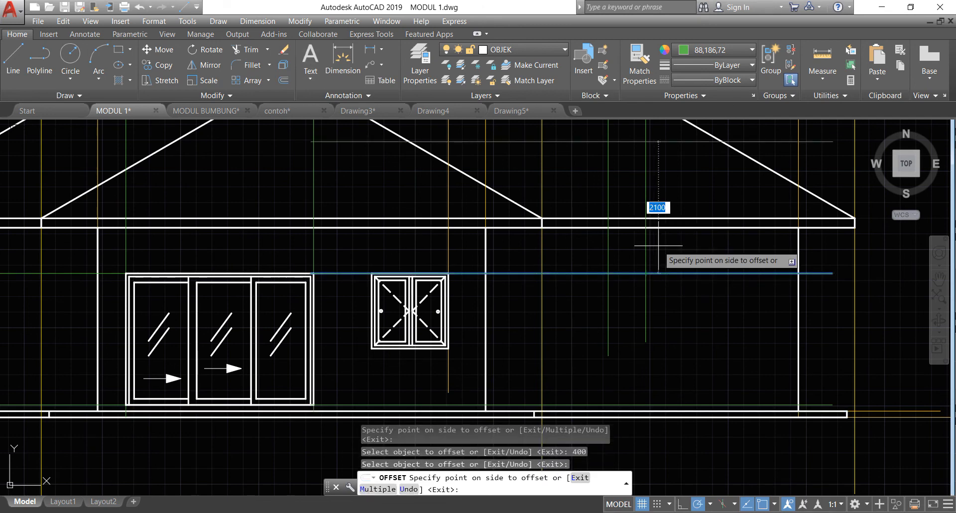
{"action": "key", "text": "Escape"}
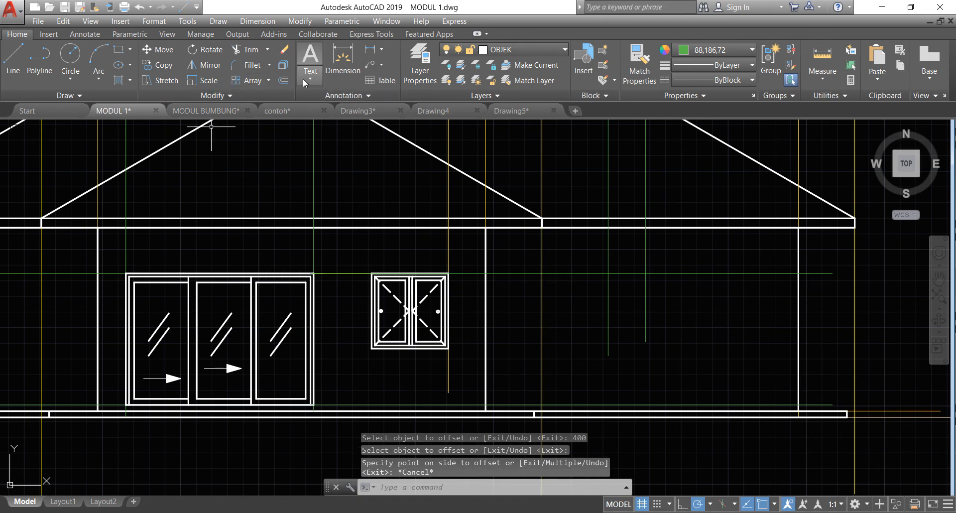
- Offset the sill-height projection line 400 upward to mark the bathroom window's head height
{"action": "left_click", "coordinate": [282, 78]}
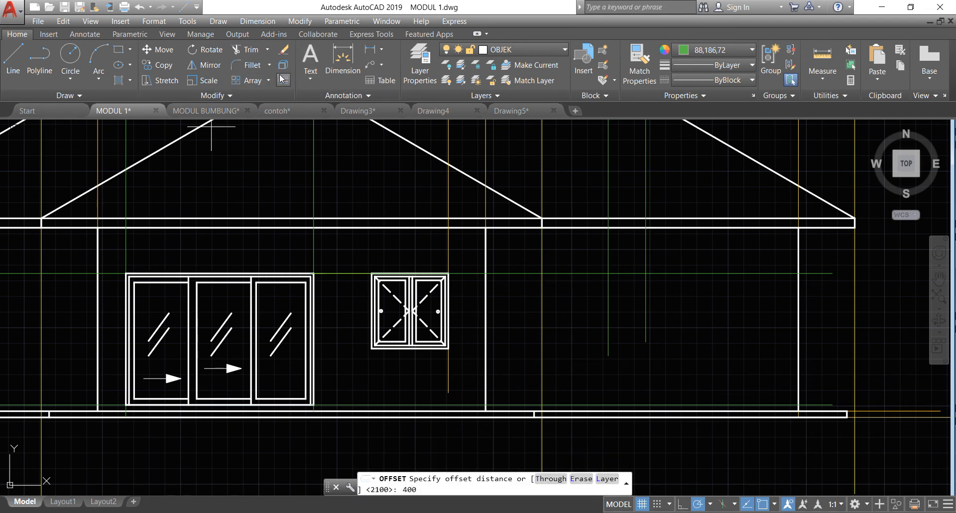
{"action": "key", "text": "Return"}
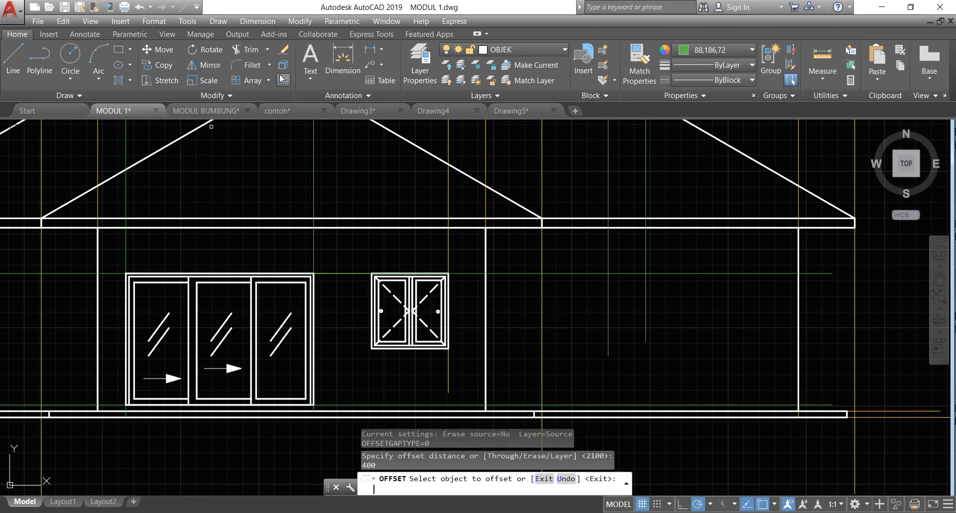
{"action": "left_click", "coordinate": [669, 272]}
{"action": "left_click", "coordinate": [671, 249]}
{"action": "key", "text": "Return"}
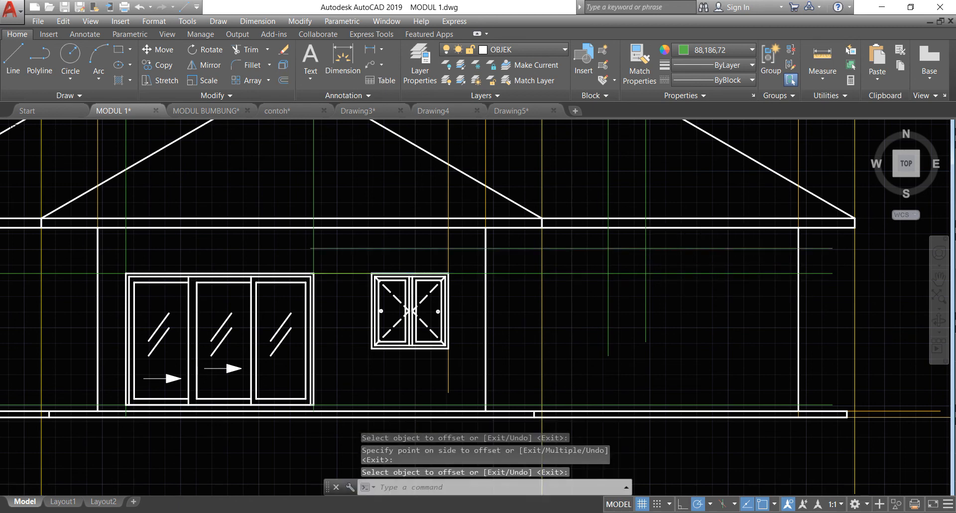
- Set the current object colour to ByLayer and the current lineweight to 0.30 mm
{"action": "scroll", "coordinate": [668, 253], "scroll_direction": "up", "scroll_amount": 4}
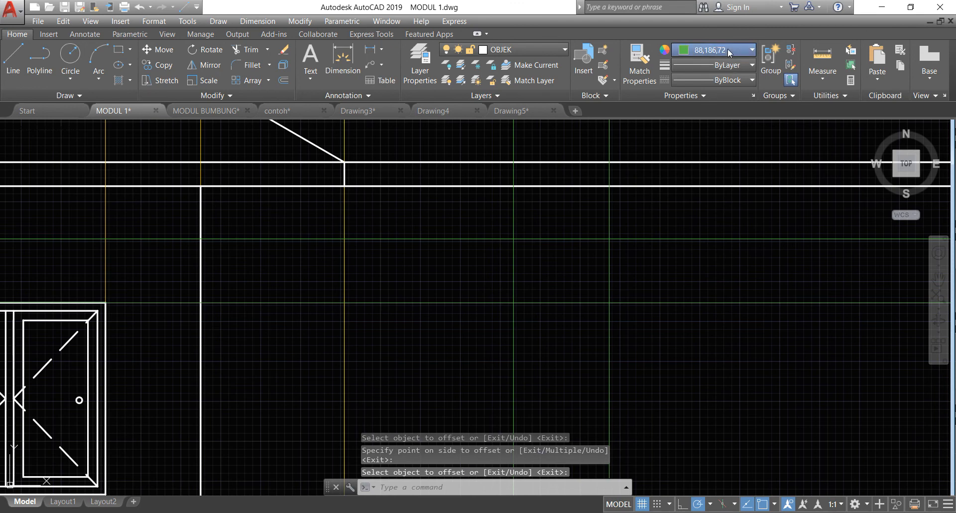
{"action": "left_click", "coordinate": [728, 49]}
{"action": "left_click", "coordinate": [725, 62]}
{"action": "left_click", "coordinate": [722, 65]}
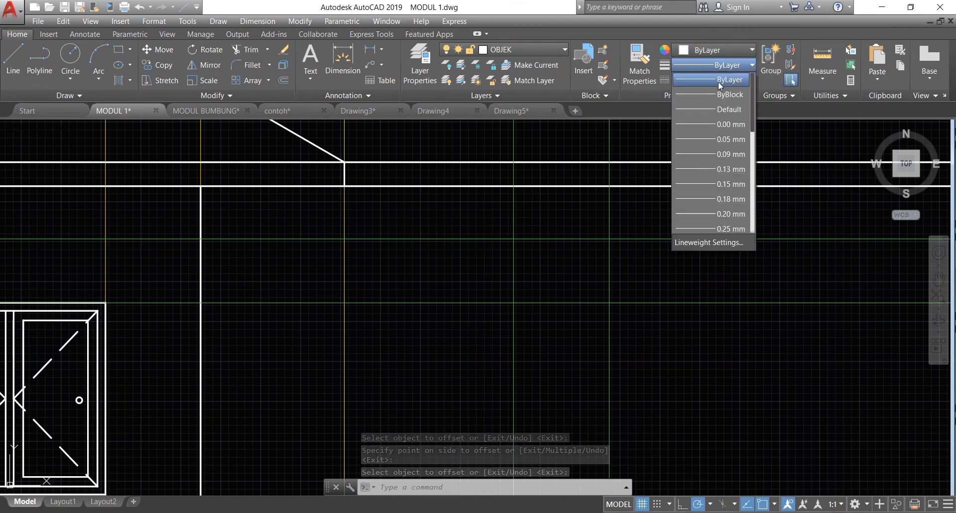
{"action": "scroll", "coordinate": [723, 154], "scroll_direction": "down", "scroll_amount": 2}
{"action": "left_click", "coordinate": [726, 155]}
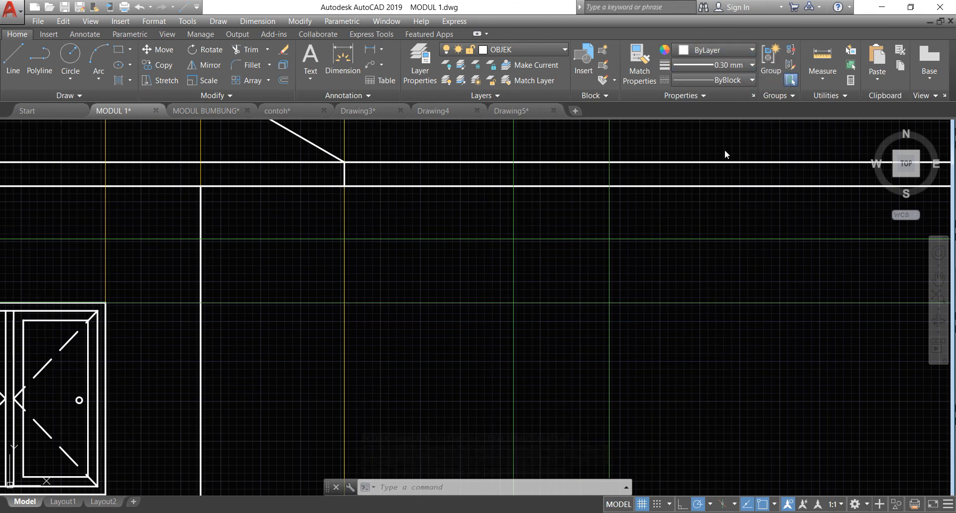
- Draw the bathroom window's rectangular outline with lines through the four intersections of the vertical projections with the sill and head lines
{"action": "left_click", "coordinate": [13, 62]}
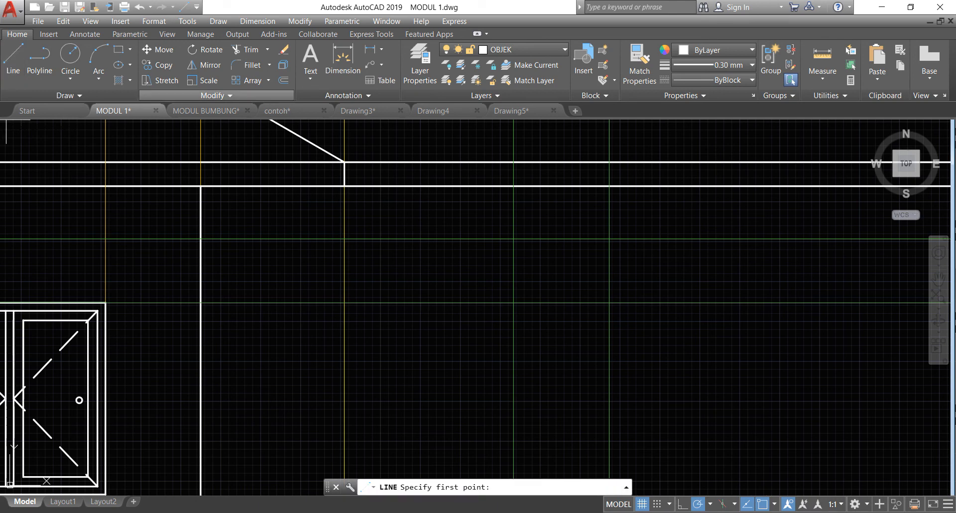
{"action": "left_click", "coordinate": [513, 302]}
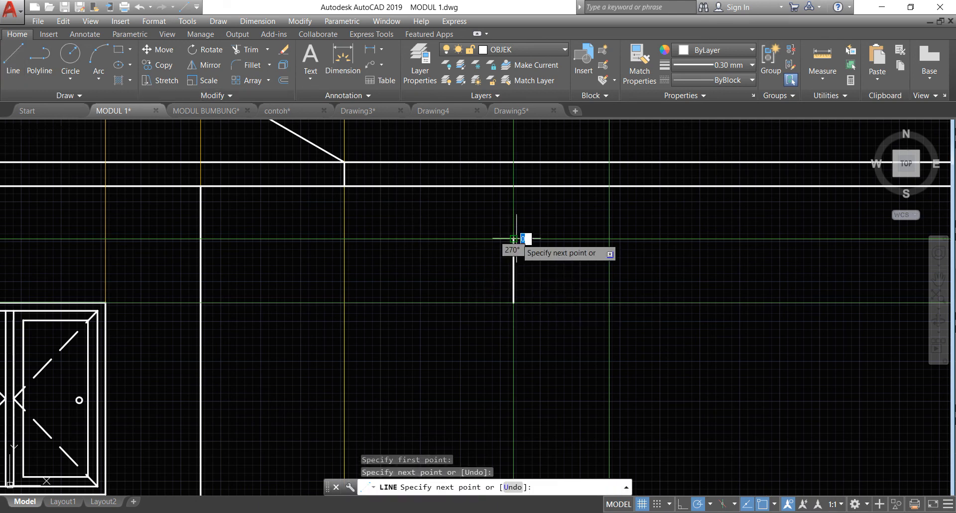
{"action": "left_click", "coordinate": [609, 239]}
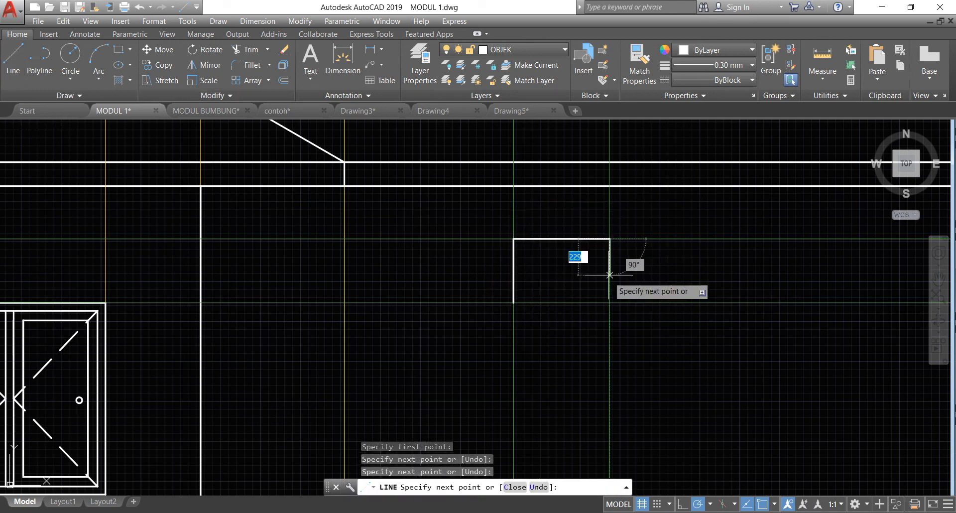
{"action": "left_click", "coordinate": [609, 303]}
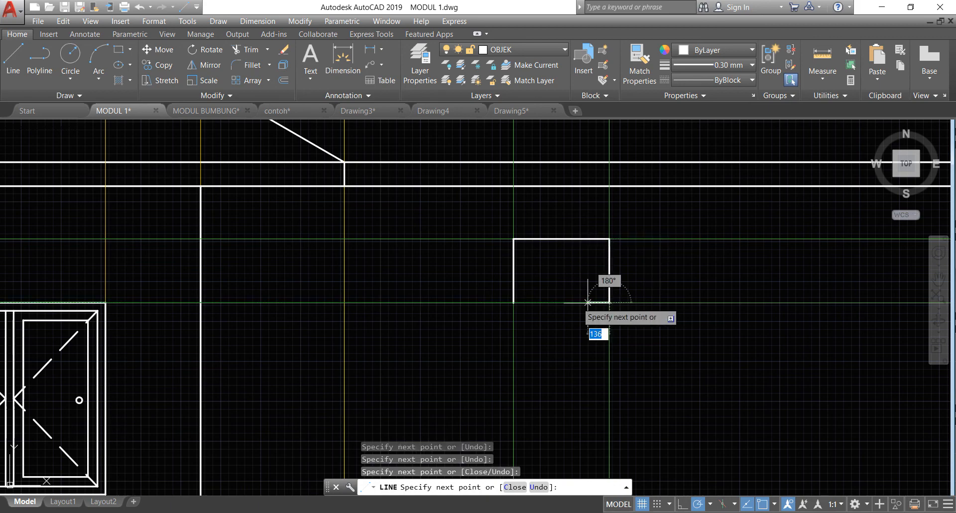
{"action": "left_click", "coordinate": [514, 302]}
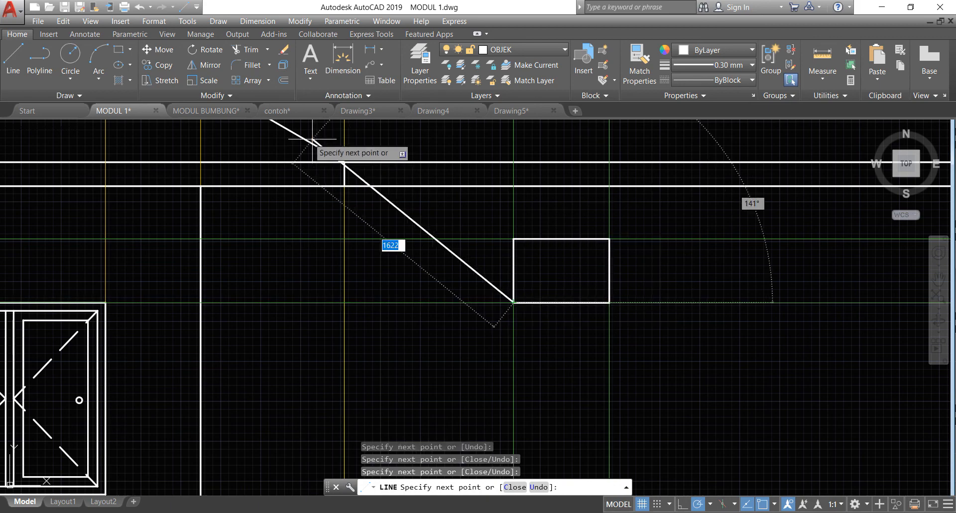
{"action": "key", "text": "Return"}
- Offset the bathroom window outline's lower edge and both vertical edges 50 inward for the frame
{"action": "left_click", "coordinate": [284, 84]}
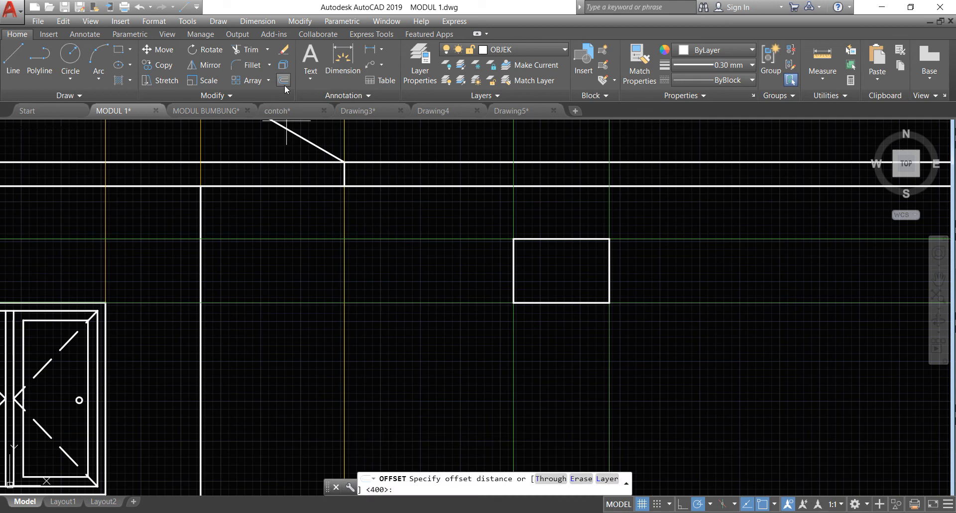
{"action": "type", "text": "50"}
{"action": "key", "text": "Return"}
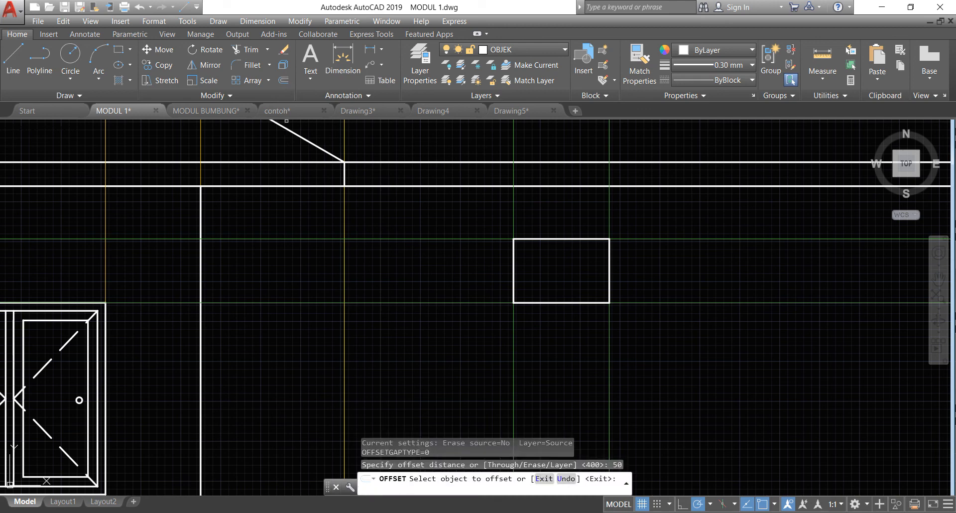
{"action": "left_click", "coordinate": [568, 301]}
{"action": "left_click", "coordinate": [542, 271]}
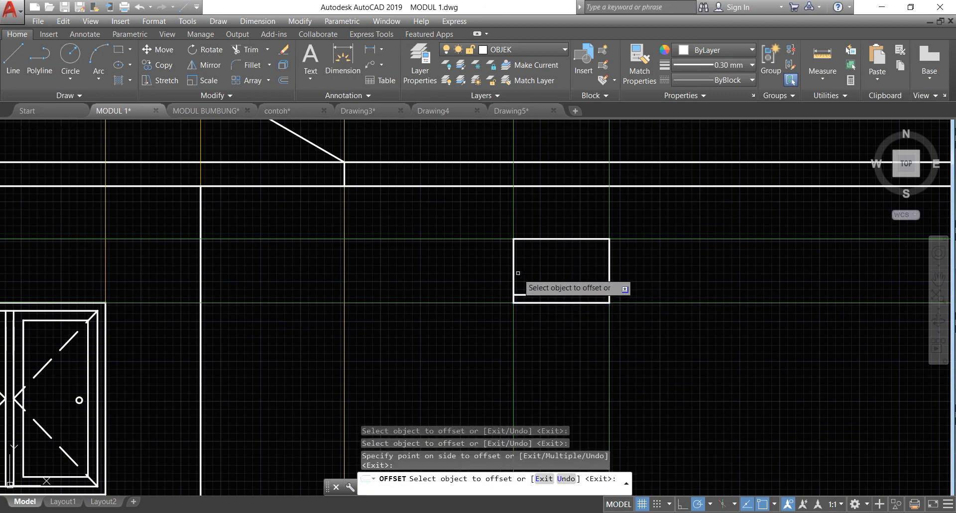
{"action": "left_click", "coordinate": [515, 272]}
{"action": "left_click", "coordinate": [612, 268]}
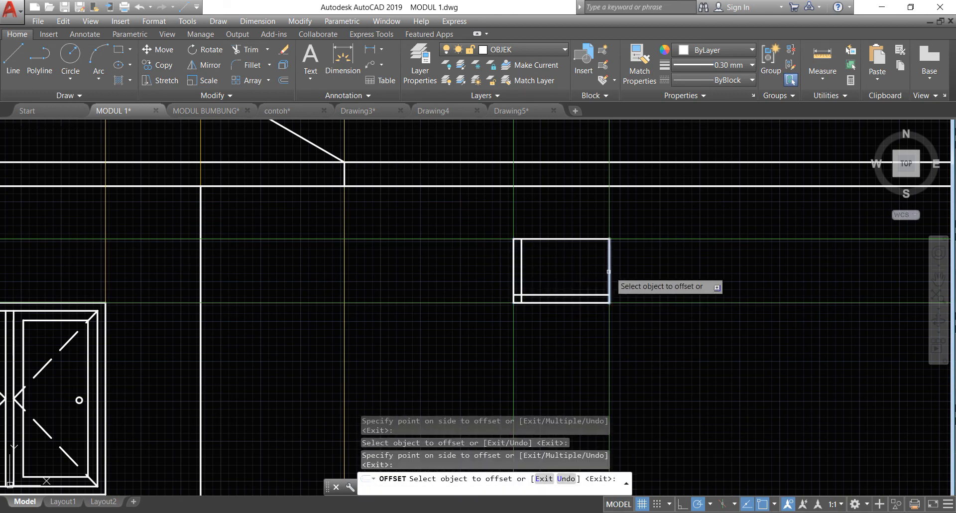
{"action": "left_click", "coordinate": [610, 269]}
{"action": "left_click", "coordinate": [580, 249]}
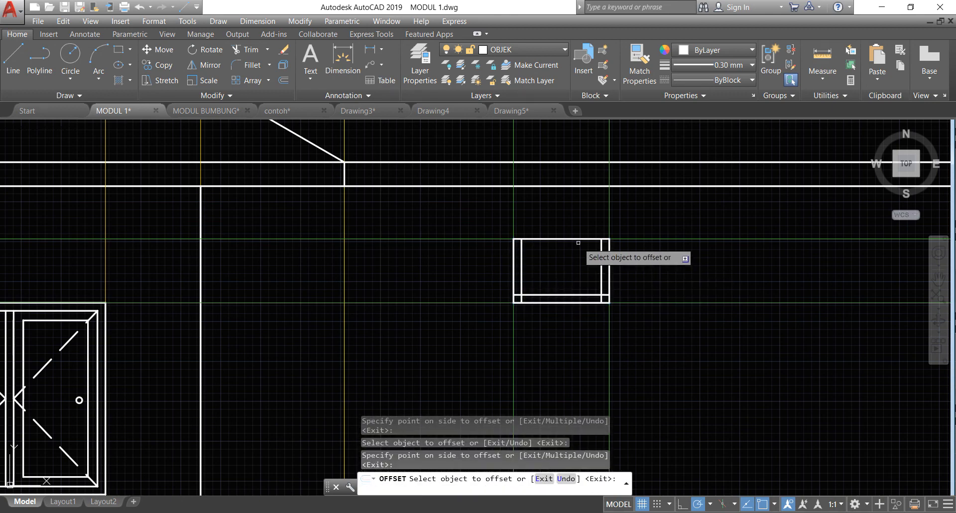
- Offset the bathroom window outline's upper edge 50 outward, and offset the same edge 50 inward for the frame
{"action": "left_click", "coordinate": [573, 239]}
{"action": "left_click", "coordinate": [572, 224]}
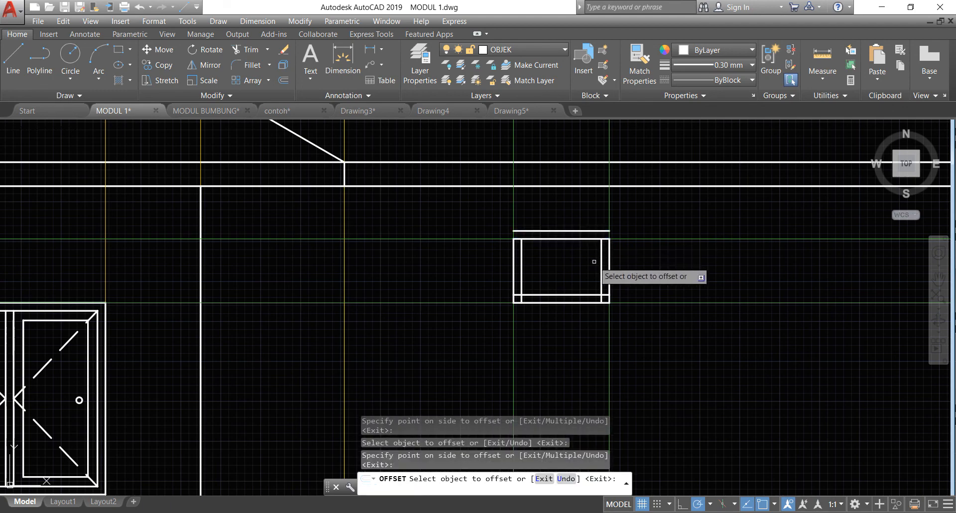
{"action": "left_click", "coordinate": [572, 239]}
{"action": "left_click", "coordinate": [573, 251]}
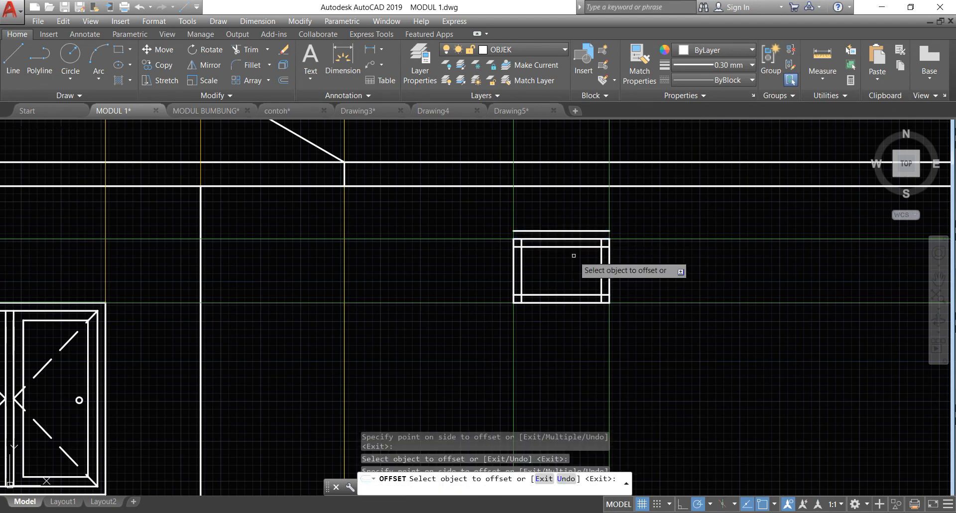
{"action": "scroll", "coordinate": [612, 255], "scroll_direction": "up", "scroll_amount": 2}
{"action": "scroll", "coordinate": [612, 254], "scroll_direction": "up", "scroll_amount": 2}
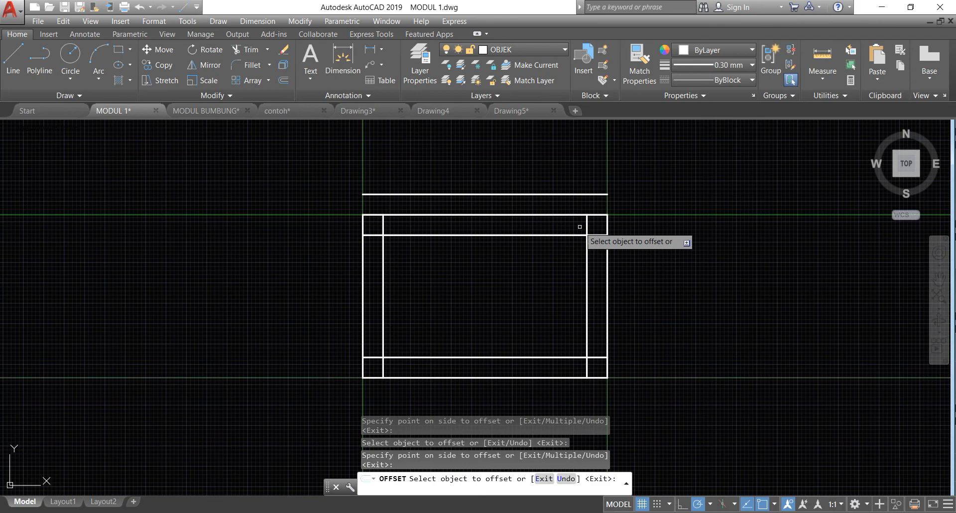
- Erase the offset line lying above the bathroom window outline
{"action": "key", "text": "Escape"}
{"action": "left_click", "coordinate": [547, 194]}
{"action": "key", "text": "Delete"}
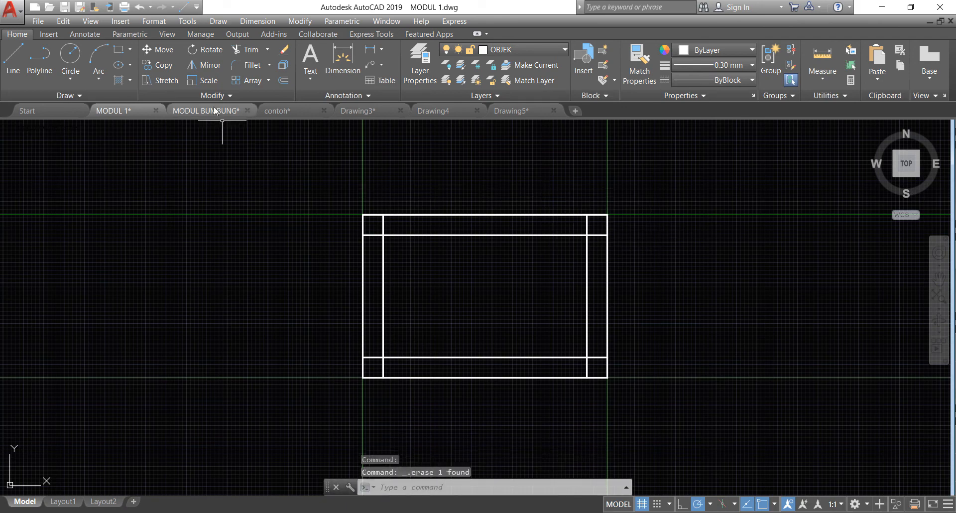
- Trim the bathroom window's inner frame lines at all four corners, leaving a closed inner rectangle inside the outline
{"action": "left_click", "coordinate": [245, 49]}
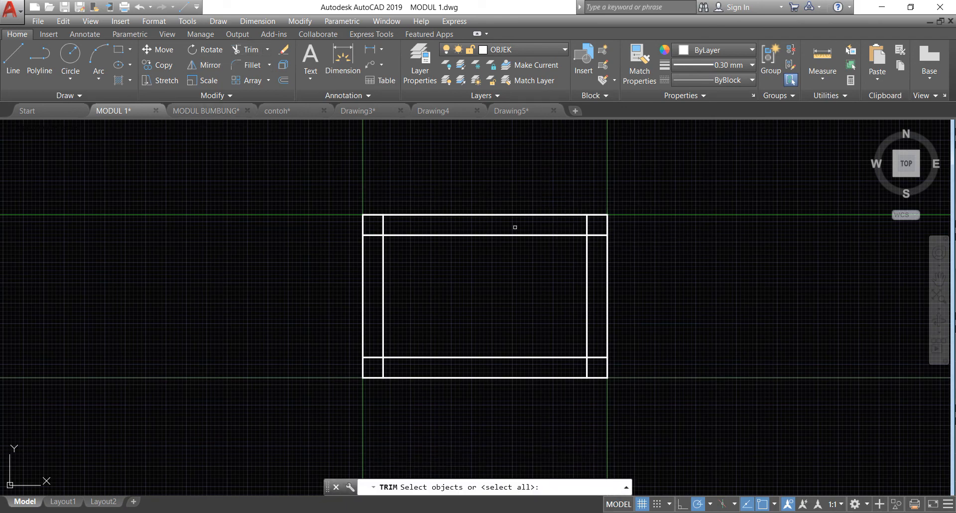
{"action": "left_click", "coordinate": [606, 377]}
{"action": "left_click", "coordinate": [381, 195]}
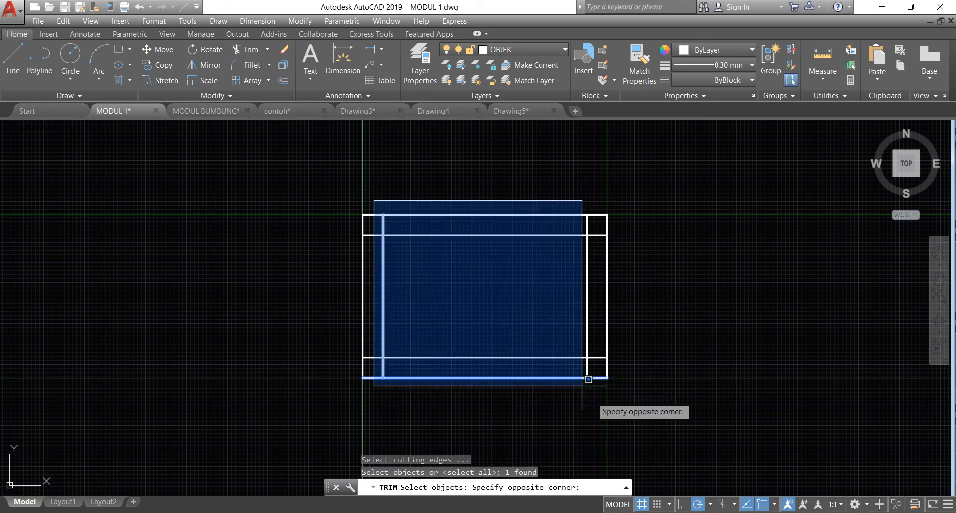
{"action": "left_click", "coordinate": [593, 397]}
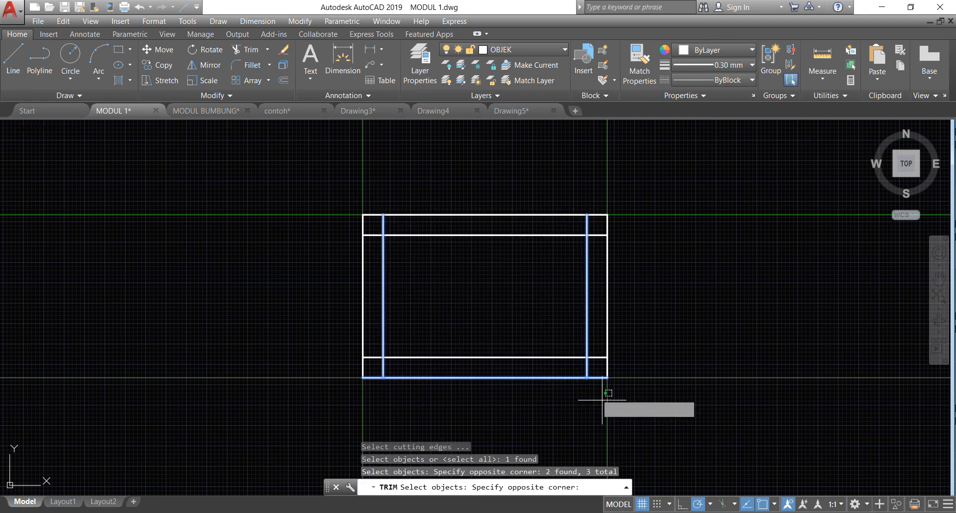
{"action": "left_click", "coordinate": [408, 176]}
{"action": "key", "text": "Return"}
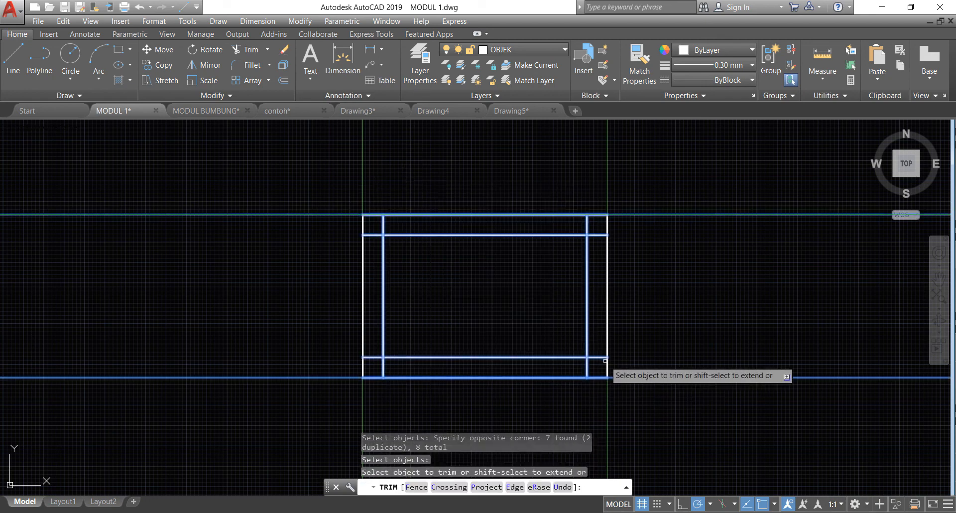
{"action": "left_click", "coordinate": [601, 357]}
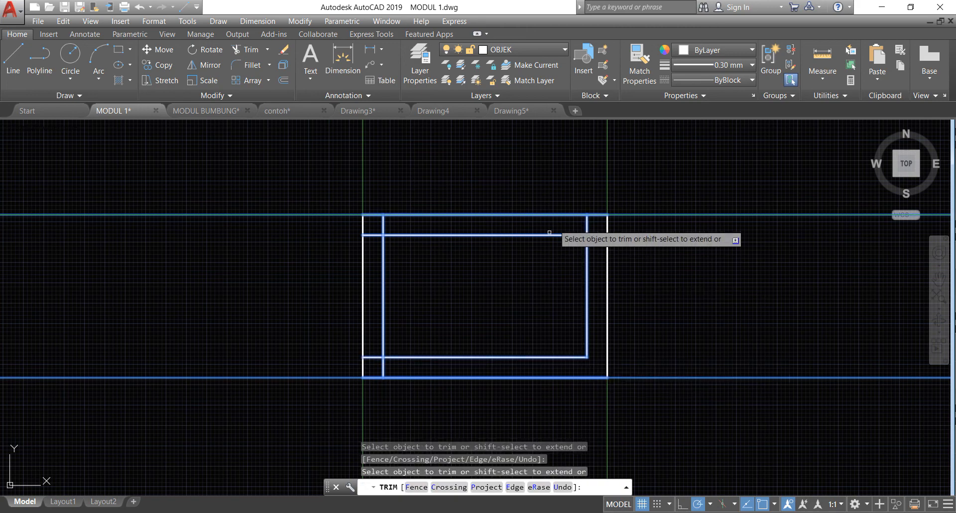
{"action": "left_click", "coordinate": [587, 226]}
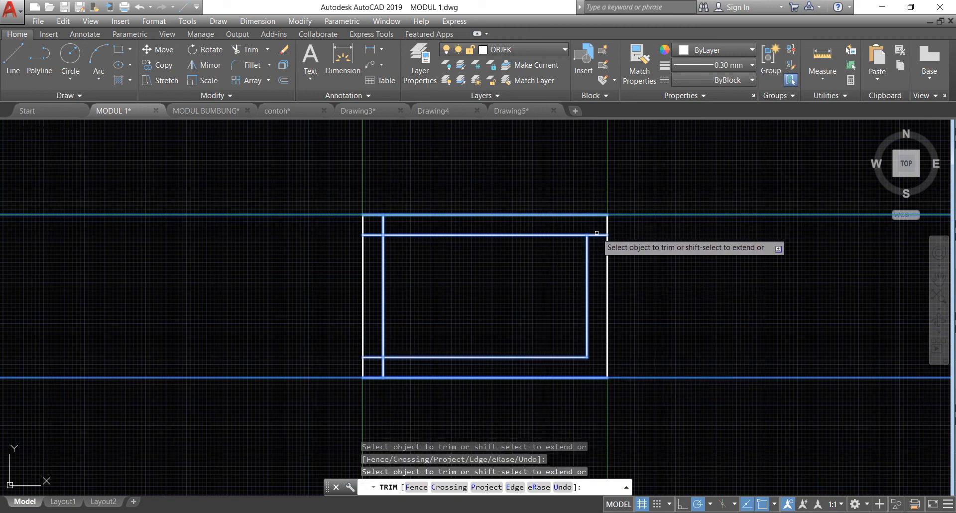
{"action": "left_click", "coordinate": [596, 233]}
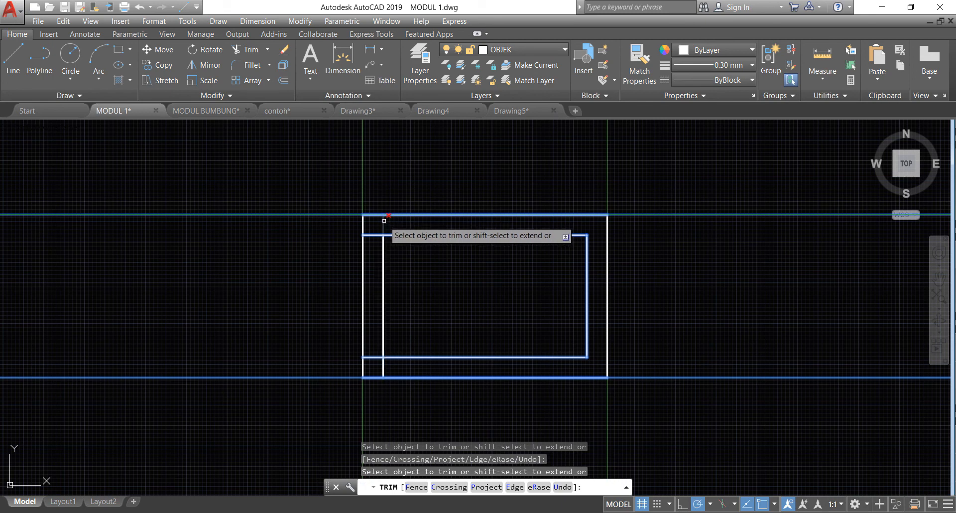
{"action": "left_click", "coordinate": [384, 221]}
{"action": "left_click", "coordinate": [374, 234]}
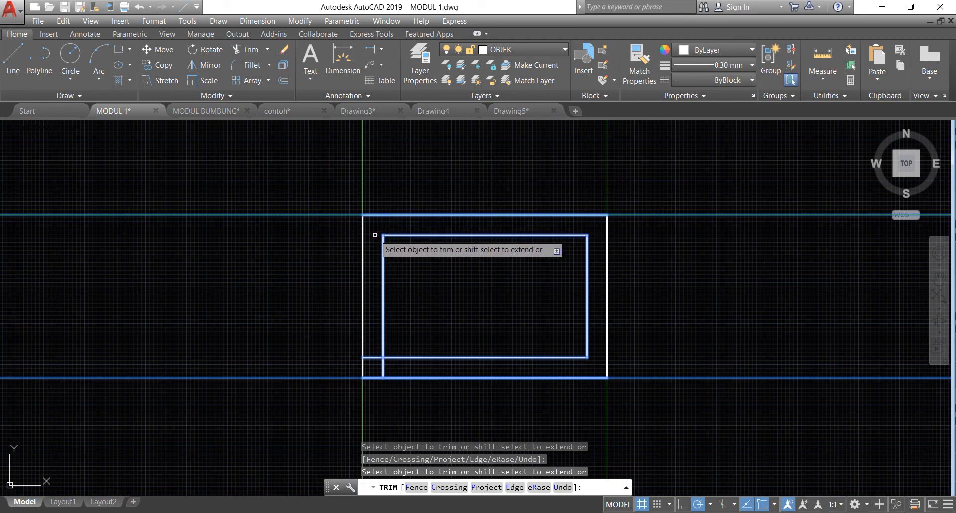
{"action": "left_click", "coordinate": [377, 358]}
{"action": "key", "text": "Return"}
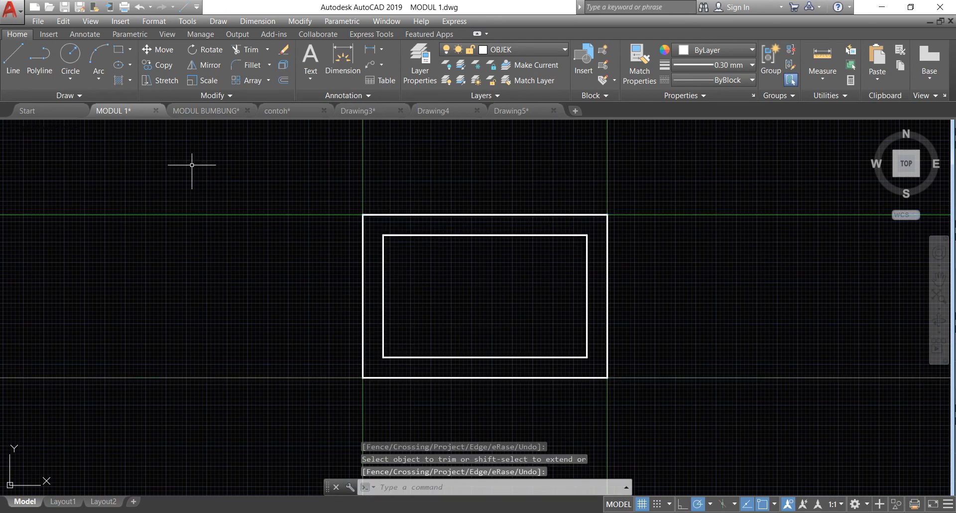
- Draw a line between the midpoints of the inner frame's vertical edges and continue it up to the inner upper-right corner
{"action": "left_click", "coordinate": [12, 62]}
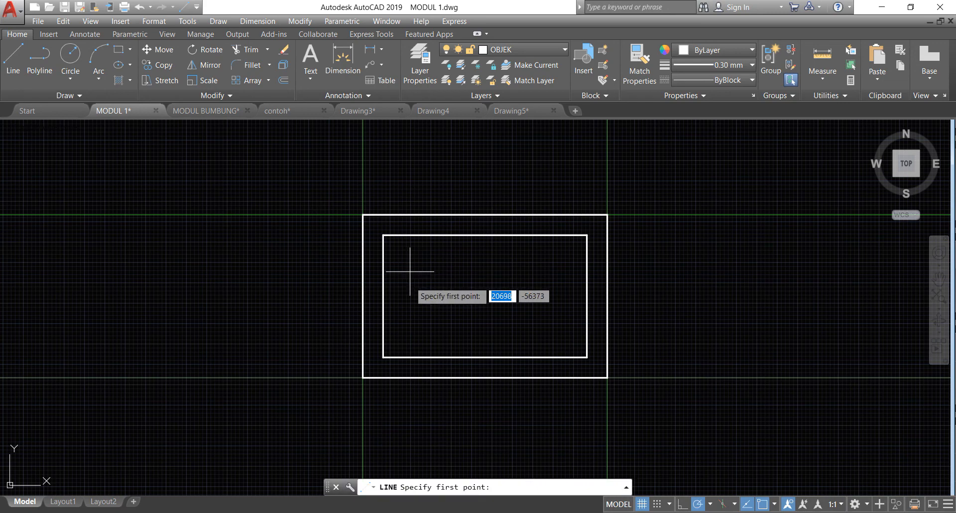
{"action": "left_click", "coordinate": [383, 296]}
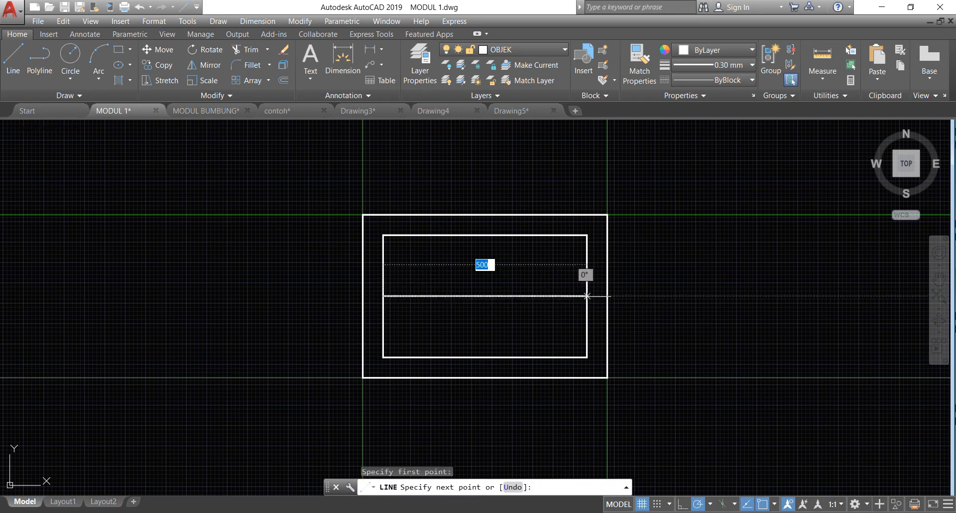
{"action": "left_click", "coordinate": [588, 297]}
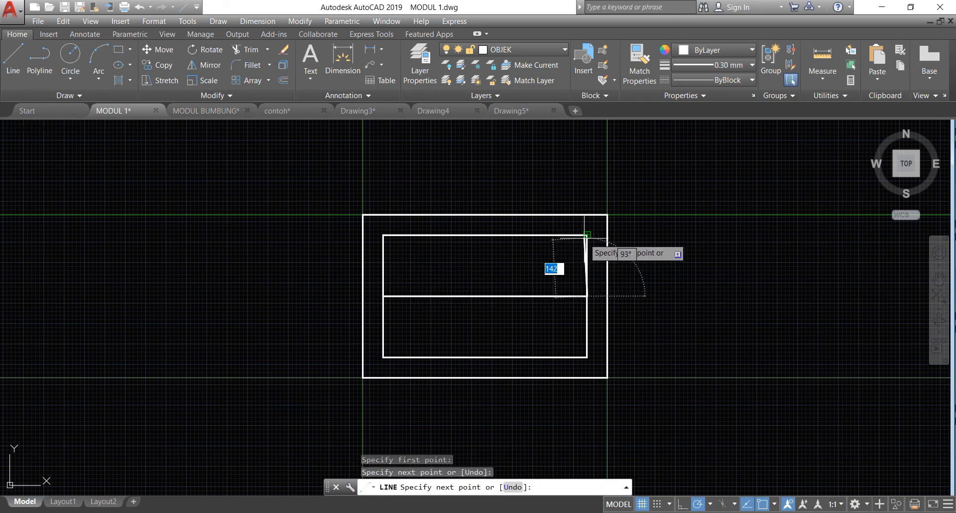
{"action": "left_click", "coordinate": [588, 235]}
{"action": "key", "text": "Return"}
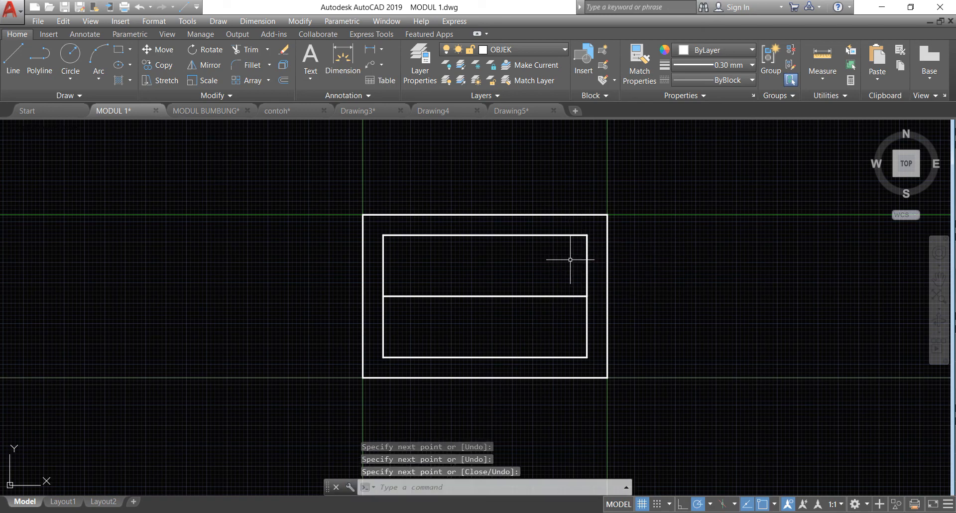
- Draw a horizontal louvre line across the middle of the inner frame's upper half
{"action": "key", "text": "Return"}
{"action": "left_click", "coordinate": [588, 265]}
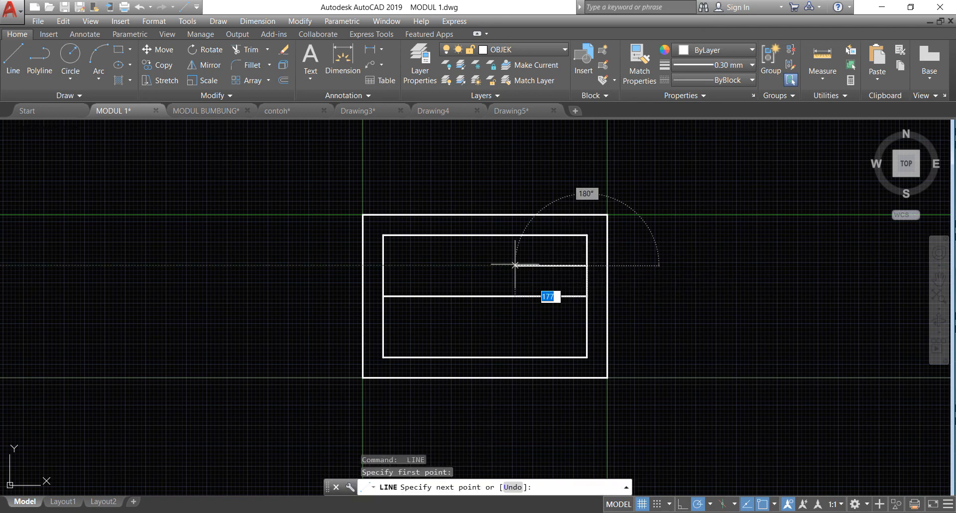
{"action": "left_click", "coordinate": [383, 265]}
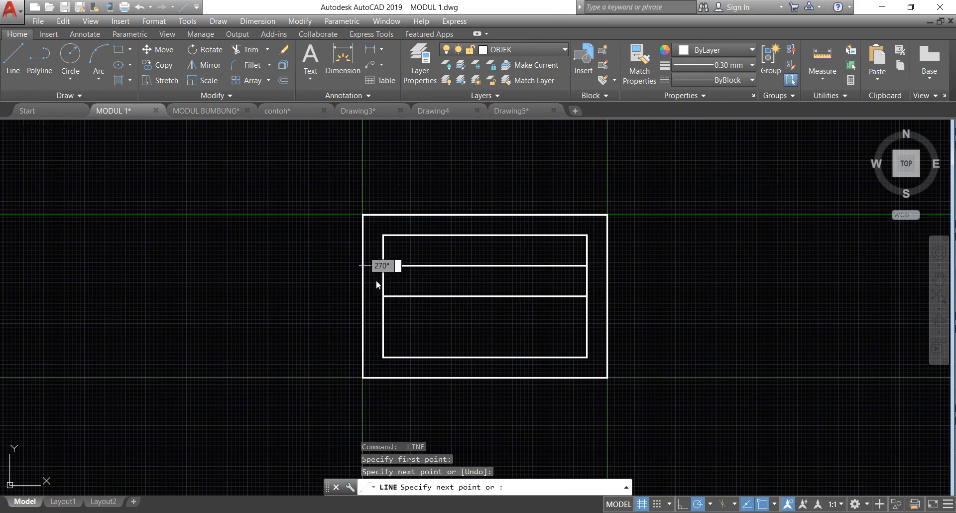
{"action": "key", "text": "Return"}
- Draw a helper line along the lower half of the inner frame's left edge and a horizontal louvre line from its midpoint
{"action": "key", "text": "Return"}
{"action": "left_click", "coordinate": [383, 296]}
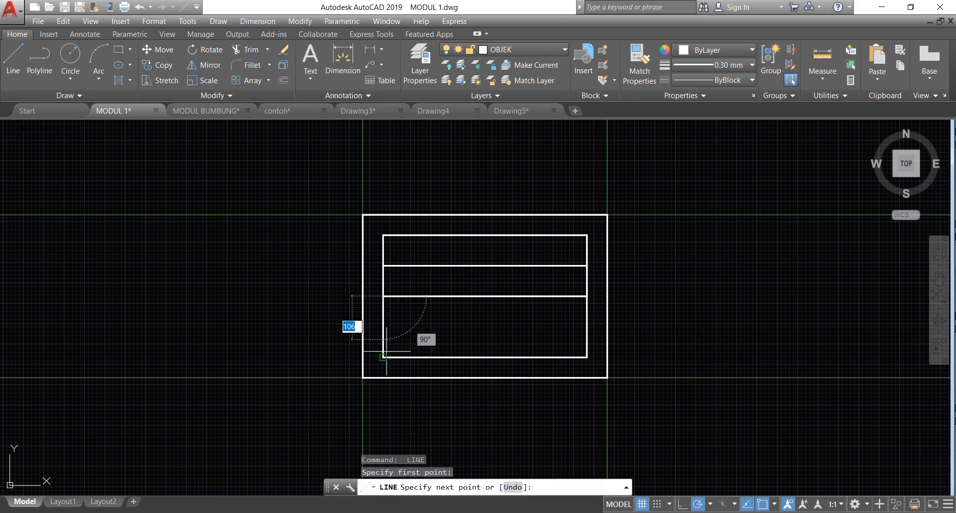
{"action": "left_click", "coordinate": [383, 357]}
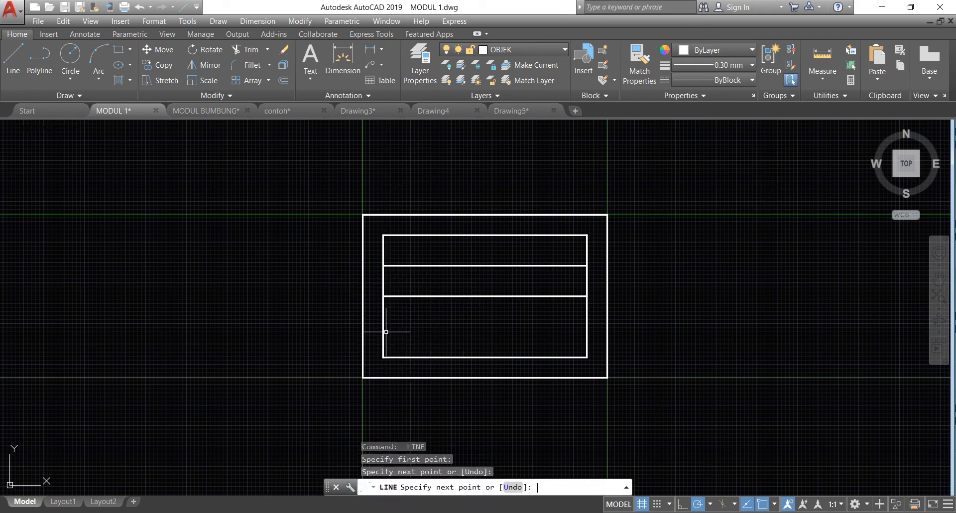
{"action": "key", "text": "Return"}
{"action": "key", "text": "Return"}
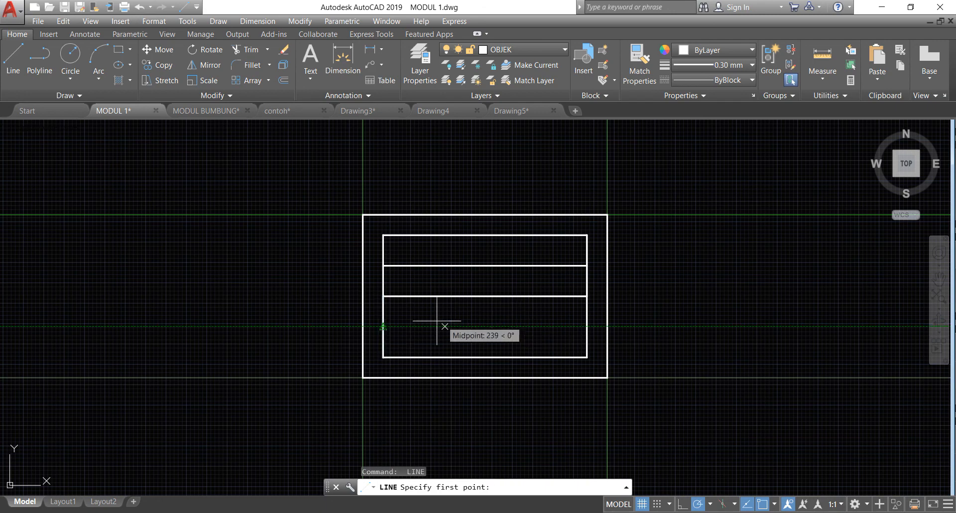
{"action": "left_click", "coordinate": [383, 325]}
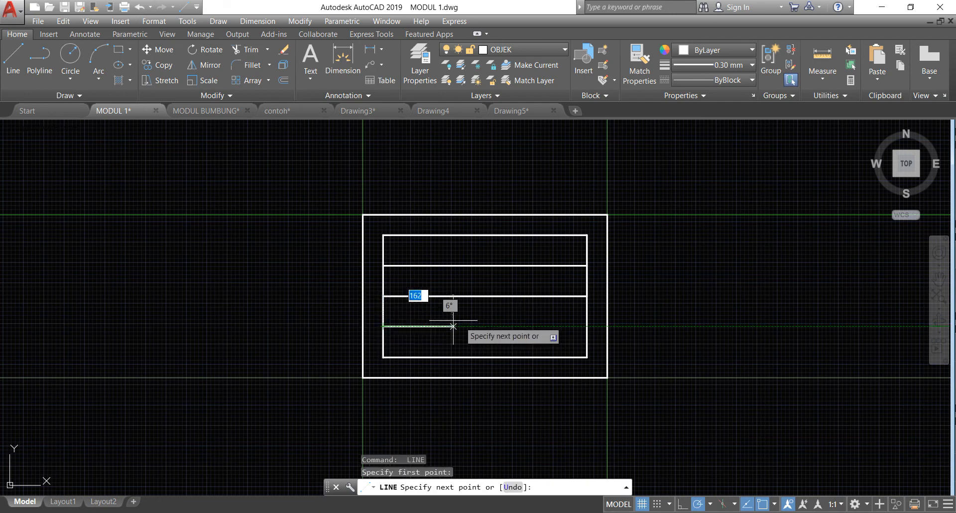
{"action": "left_click", "coordinate": [587, 326]}
{"action": "key", "text": "Return"}
- Start a line and compare the floor plan's bedroom and bathroom windows with the side elevation to locate the next opening to project
{"action": "scroll", "coordinate": [637, 334], "scroll_direction": "down", "scroll_amount": 6}
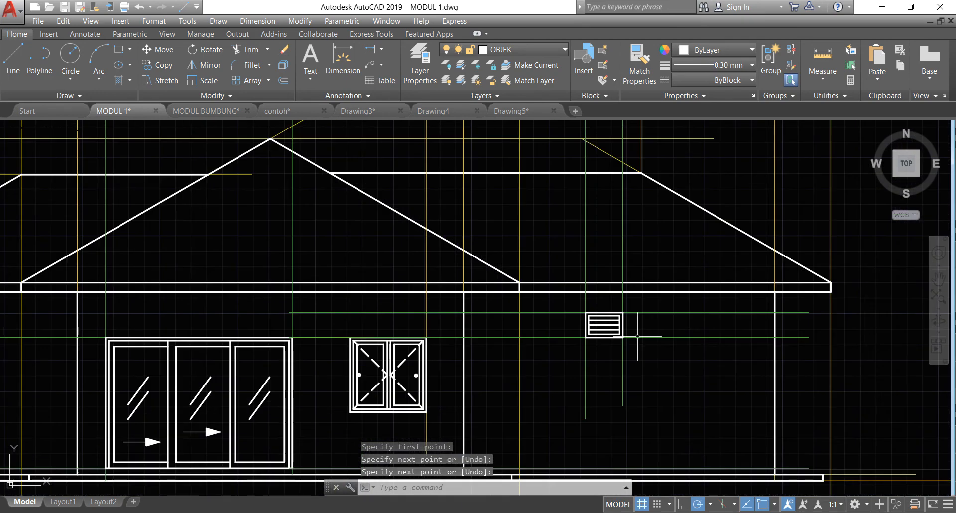
{"action": "scroll", "coordinate": [560, 377], "scroll_direction": "down", "scroll_amount": 2}
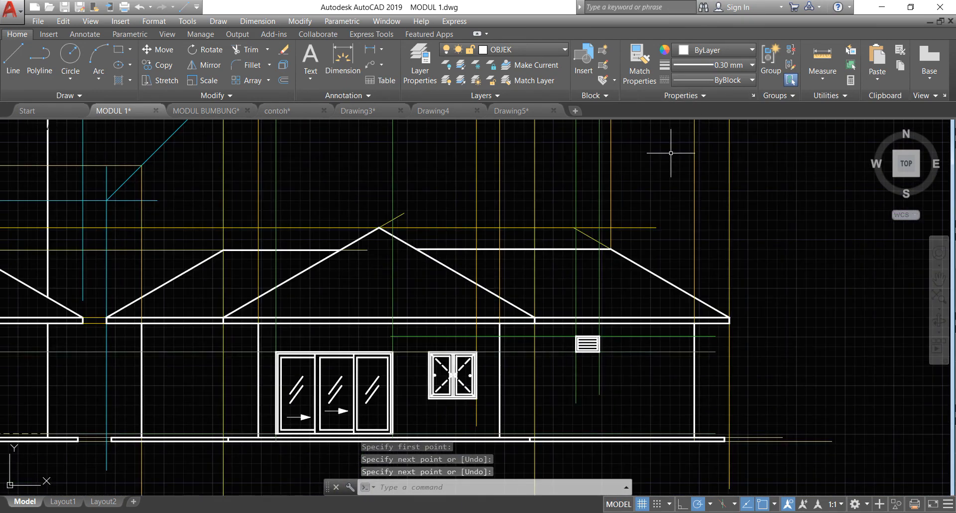
{"action": "scroll", "coordinate": [726, 354], "scroll_direction": "down", "scroll_amount": 4}
{"action": "scroll", "coordinate": [477, 246], "scroll_direction": "up", "scroll_amount": 2}
{"action": "scroll", "coordinate": [502, 251], "scroll_direction": "down", "scroll_amount": 2}
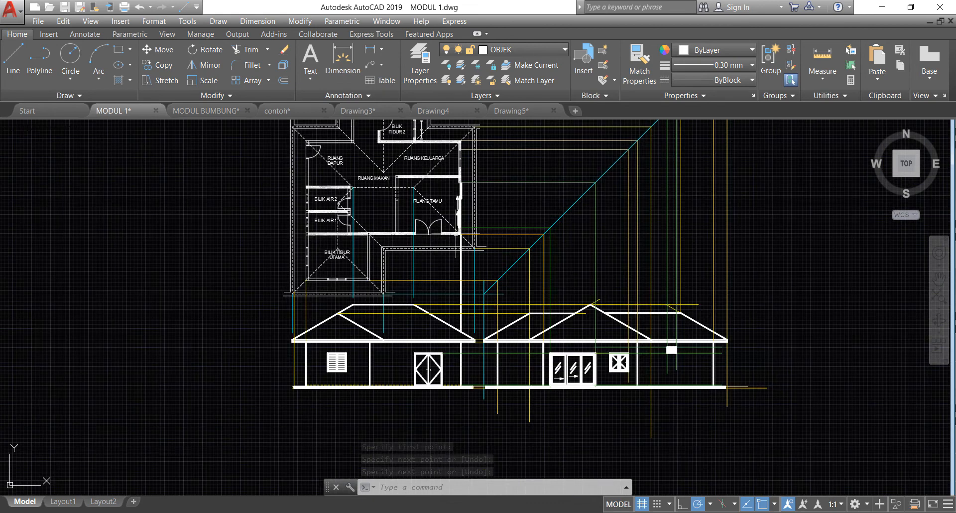
{"action": "scroll", "coordinate": [434, 147], "scroll_direction": "up", "scroll_amount": 7}
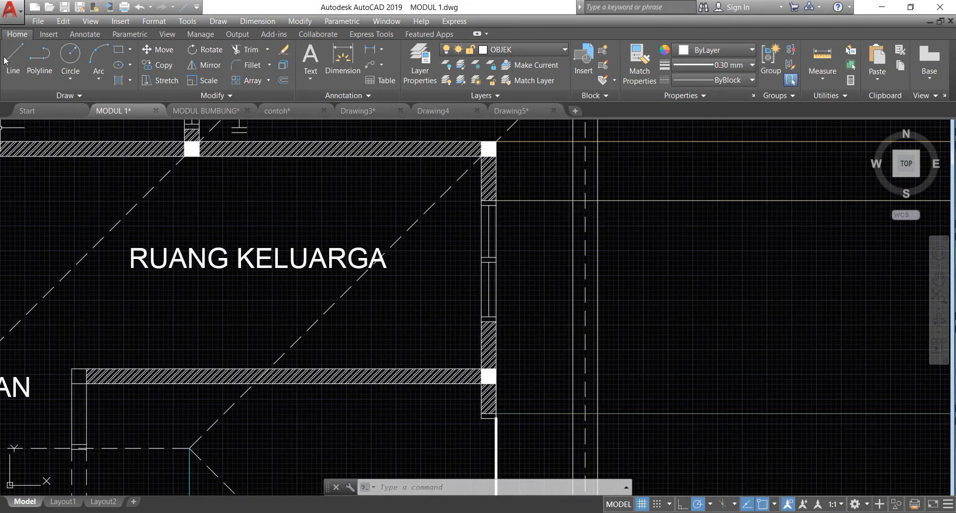
{"action": "left_click", "coordinate": [7, 61]}
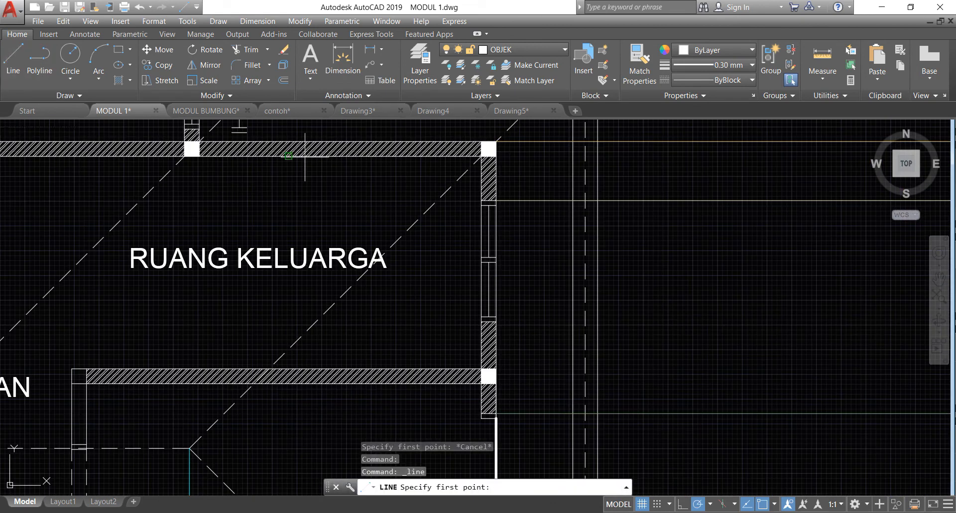
{"action": "scroll", "coordinate": [450, 315], "scroll_direction": "down", "scroll_amount": 4}
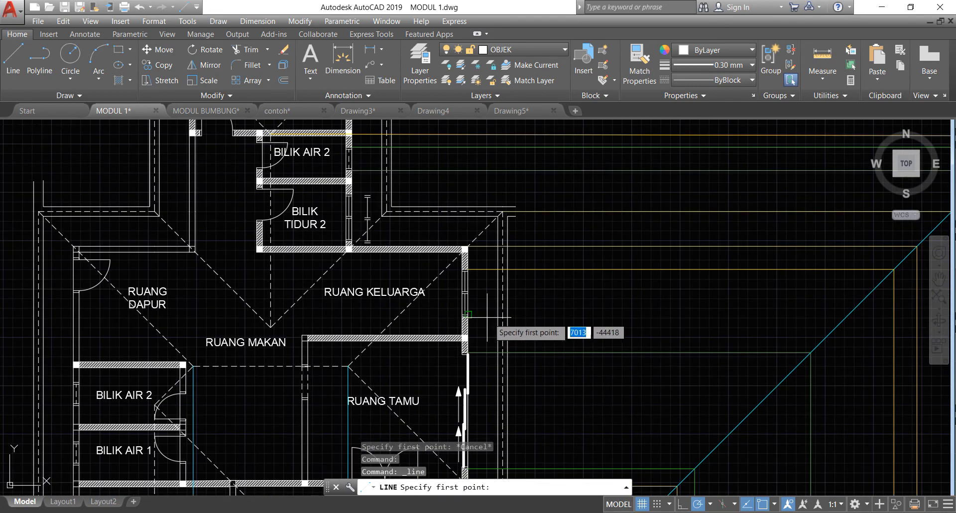
{"action": "scroll", "coordinate": [318, 163], "scroll_direction": "up", "scroll_amount": 2}
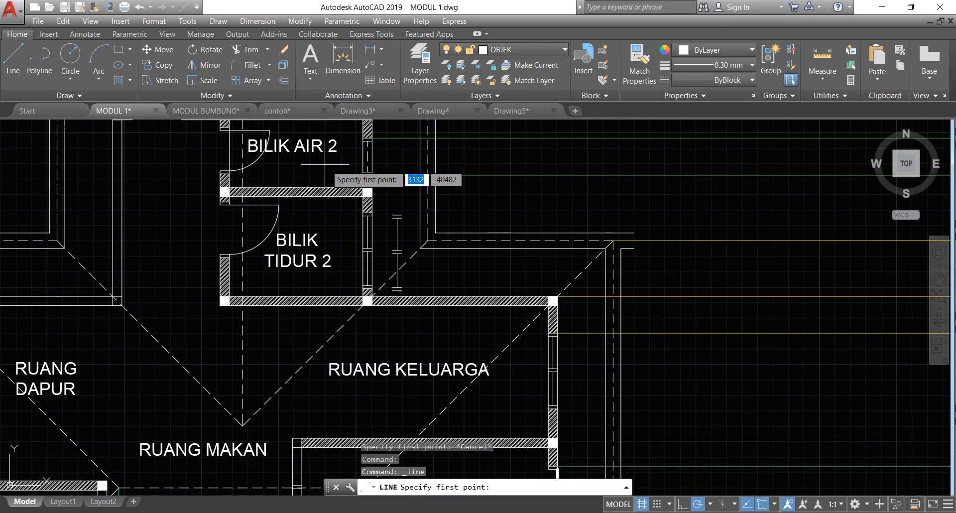
{"action": "scroll", "coordinate": [394, 287], "scroll_direction": "down", "scroll_amount": 2}
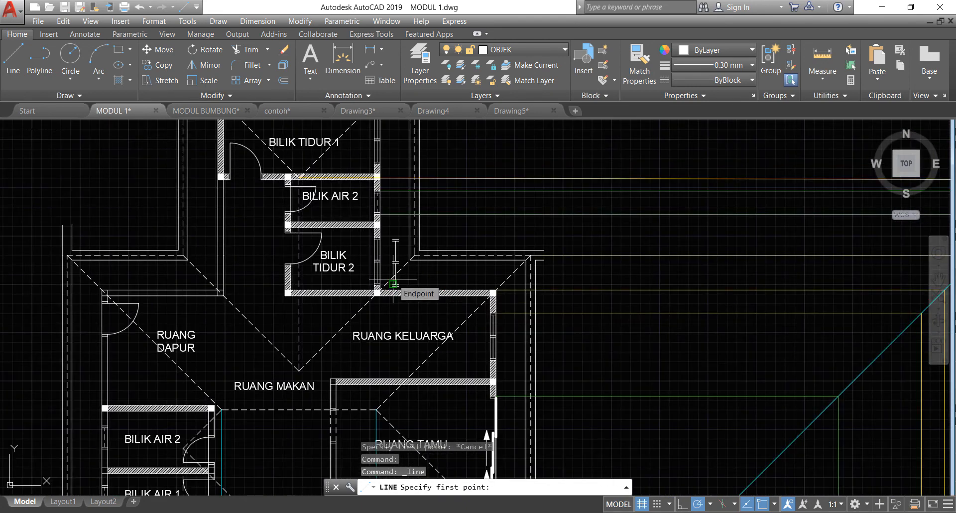
{"action": "scroll", "coordinate": [394, 284], "scroll_direction": "down", "scroll_amount": 2}
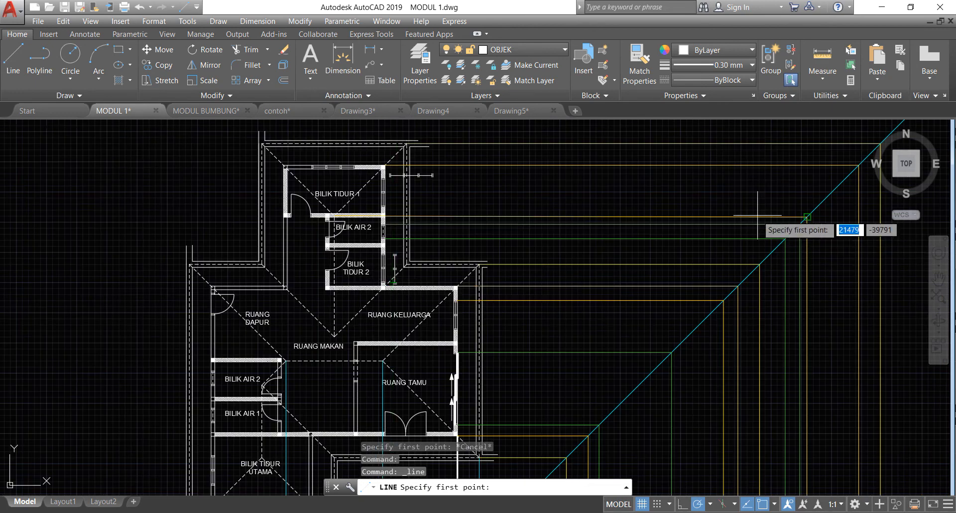
{"action": "scroll", "coordinate": [757, 216], "scroll_direction": "down", "scroll_amount": 5}
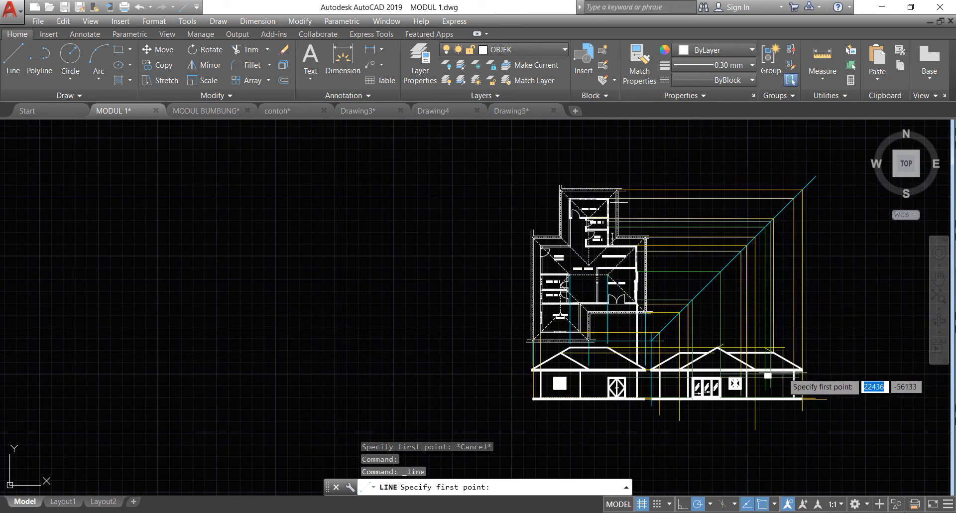
{"action": "scroll", "coordinate": [618, 225], "scroll_direction": "up", "scroll_amount": 3}
{"action": "scroll", "coordinate": [618, 227], "scroll_direction": "up", "scroll_amount": 4}
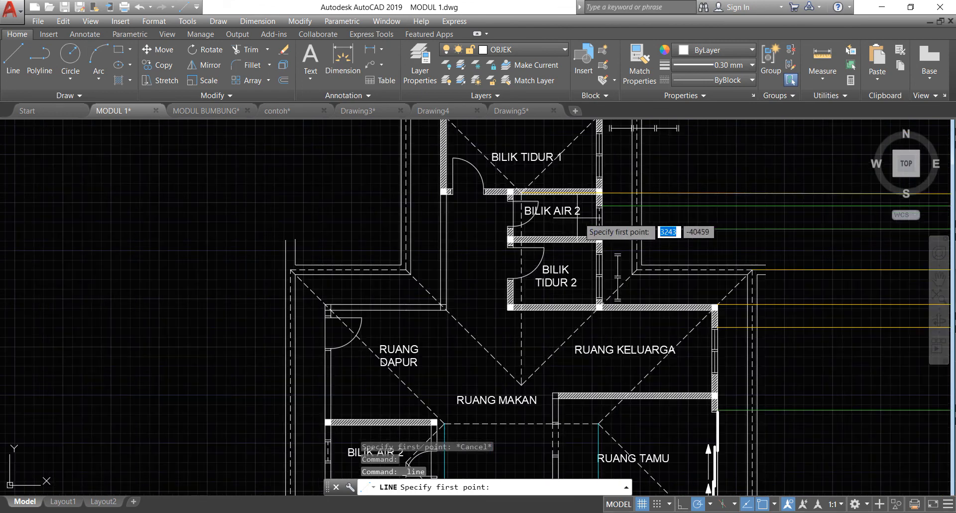
{"action": "scroll", "coordinate": [614, 291], "scroll_direction": "up", "scroll_amount": 3}
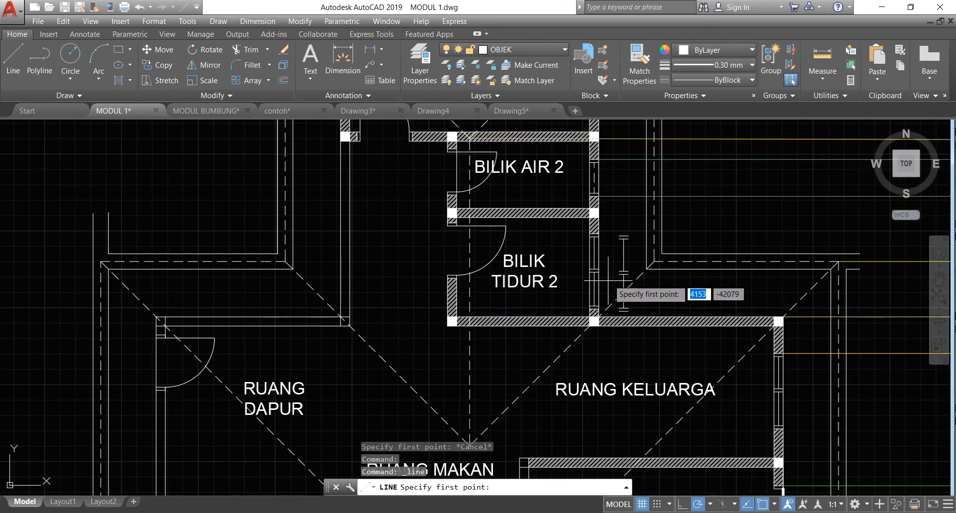
{"action": "scroll", "coordinate": [614, 287], "scroll_direction": "up", "scroll_amount": 2}
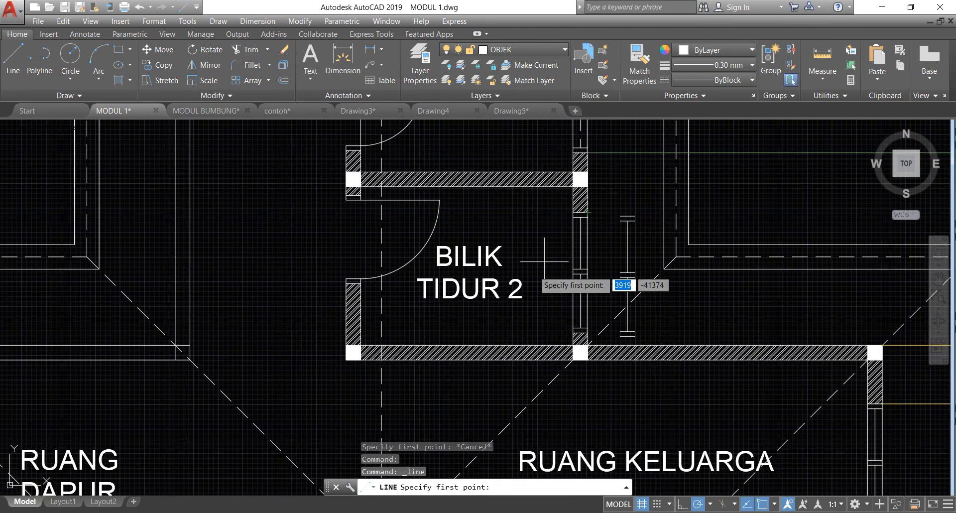
{"action": "scroll", "coordinate": [568, 276], "scroll_direction": "down", "scroll_amount": 7}
{"action": "scroll", "coordinate": [626, 371], "scroll_direction": "up", "scroll_amount": 4}
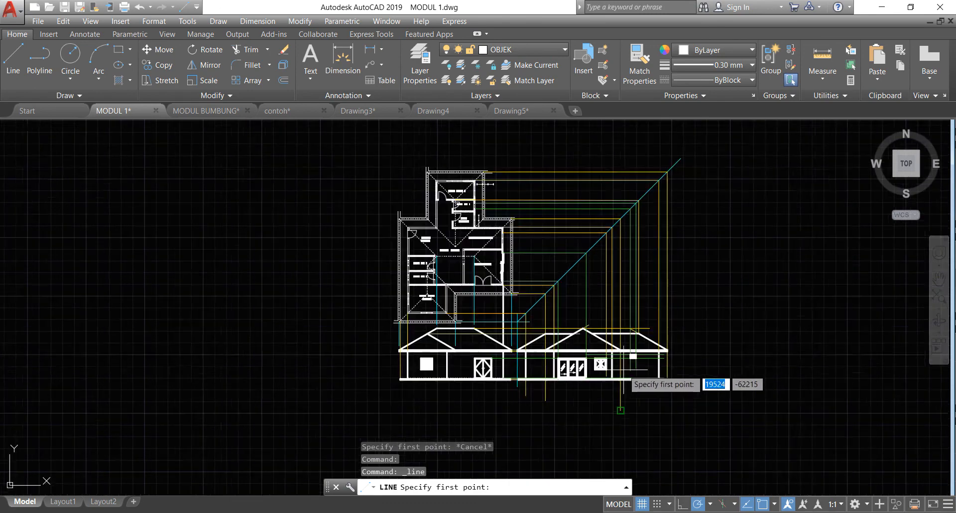
{"action": "scroll", "coordinate": [421, 180], "scroll_direction": "down", "scroll_amount": 2}
{"action": "scroll", "coordinate": [433, 167], "scroll_direction": "up", "scroll_amount": 7}
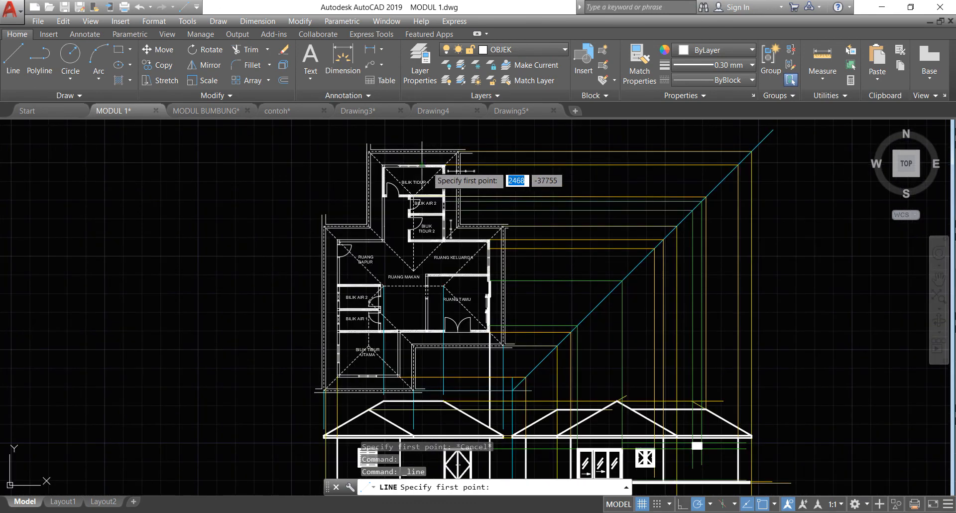
{"action": "scroll", "coordinate": [437, 172], "scroll_direction": "up", "scroll_amount": 2}
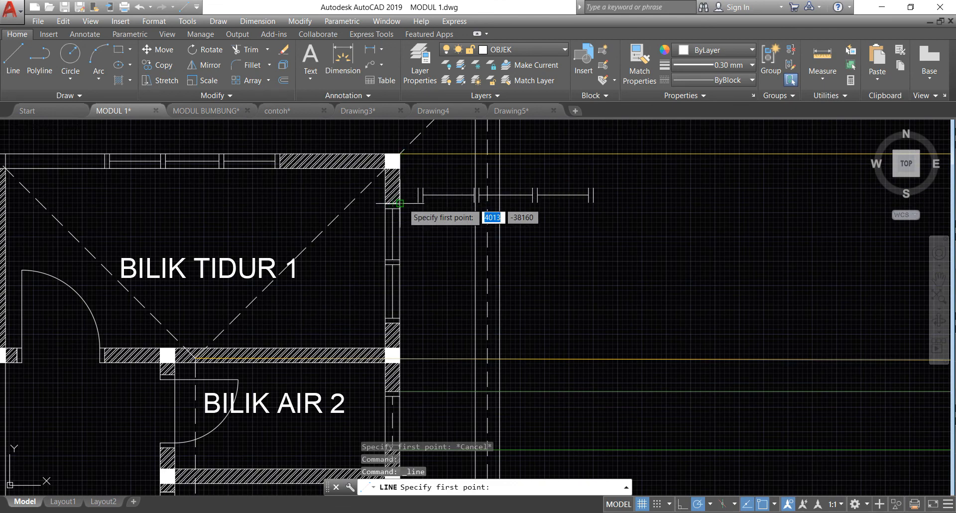
- Draw a projection line from the upper end of BILIK TIDUR 1's side window across to the diagonal and down through the side elevation's wall
{"action": "left_click", "coordinate": [400, 203]}
{"action": "scroll", "coordinate": [393, 207], "scroll_direction": "down", "scroll_amount": 5}
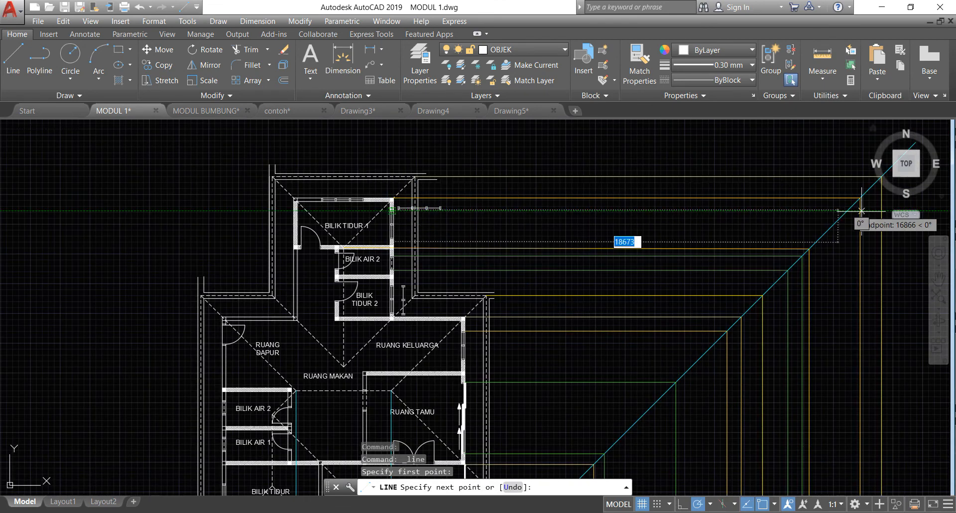
{"action": "scroll", "coordinate": [826, 232], "scroll_direction": "down", "scroll_amount": 4}
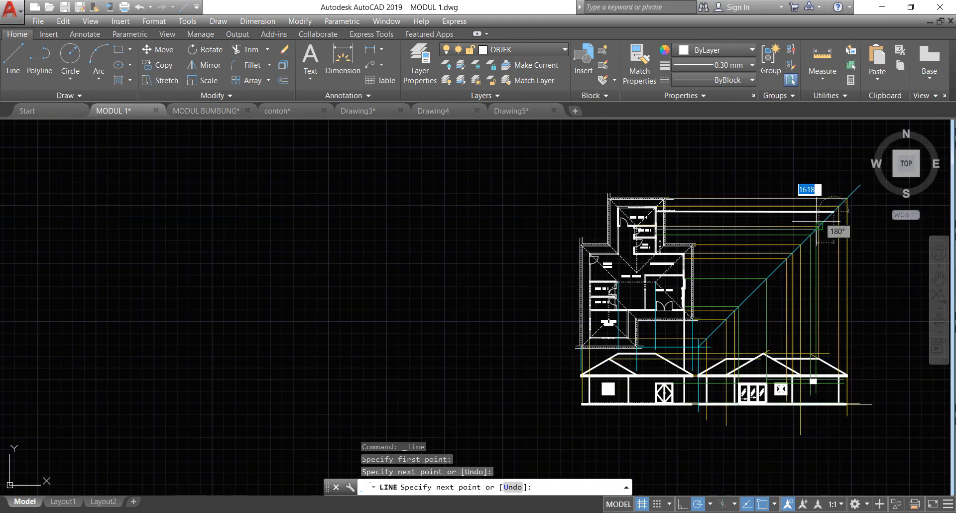
{"action": "scroll", "coordinate": [805, 398], "scroll_direction": "up", "scroll_amount": 4}
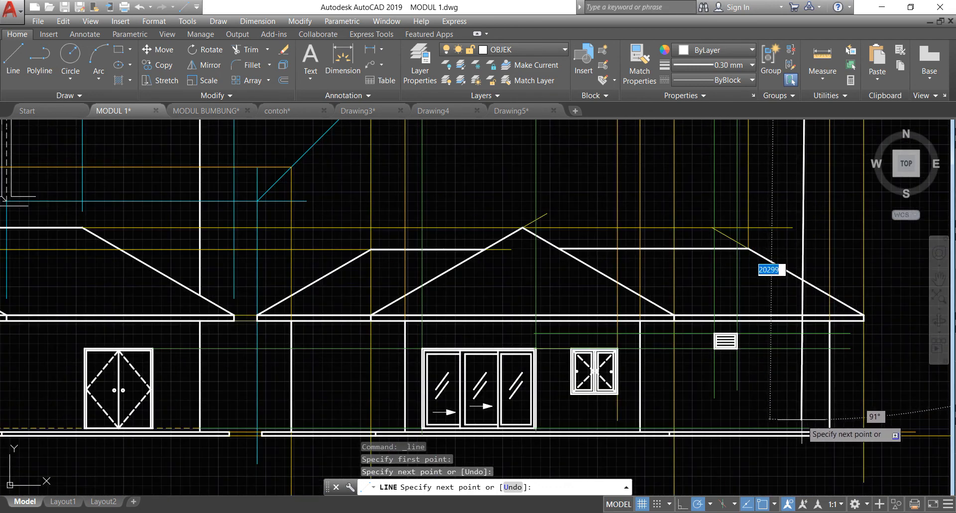
{"action": "left_click", "coordinate": [809, 412]}
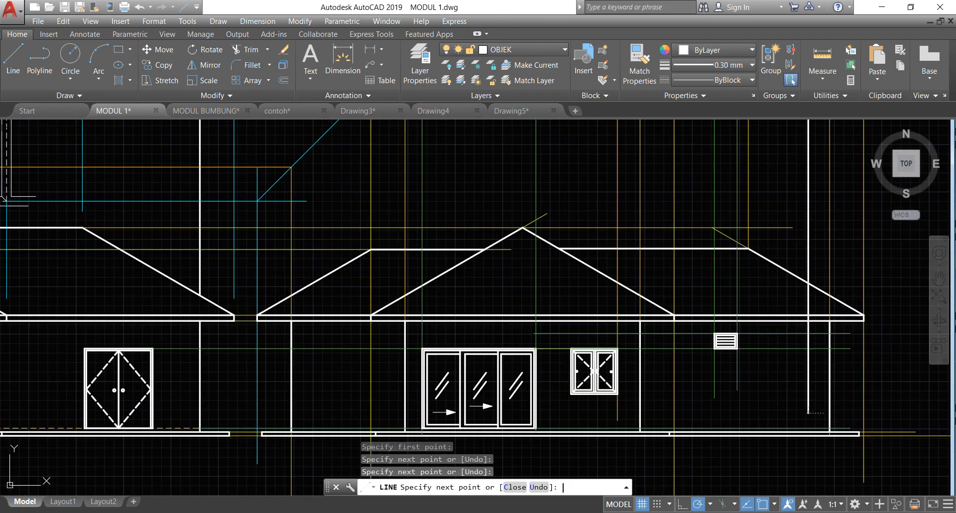
{"action": "key", "text": "Return"}
- Copy the double casement window by its upper-right corner to where the new projection line meets the window-head guideline
{"action": "scroll", "coordinate": [591, 387], "scroll_direction": "up", "scroll_amount": 4}
{"action": "scroll", "coordinate": [644, 398], "scroll_direction": "up", "scroll_amount": 2}
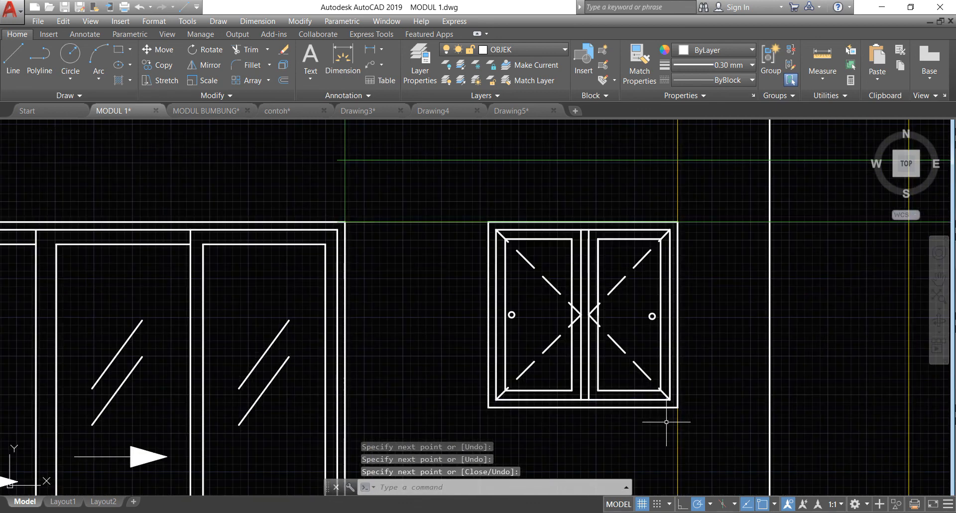
{"action": "left_click", "coordinate": [667, 422]}
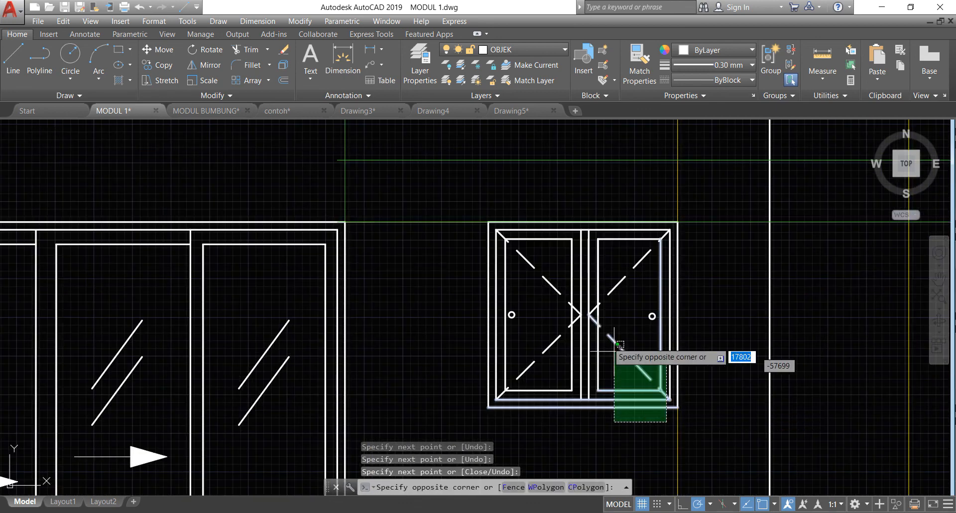
{"action": "left_click", "coordinate": [447, 224]}
{"action": "left_click", "coordinate": [674, 264]}
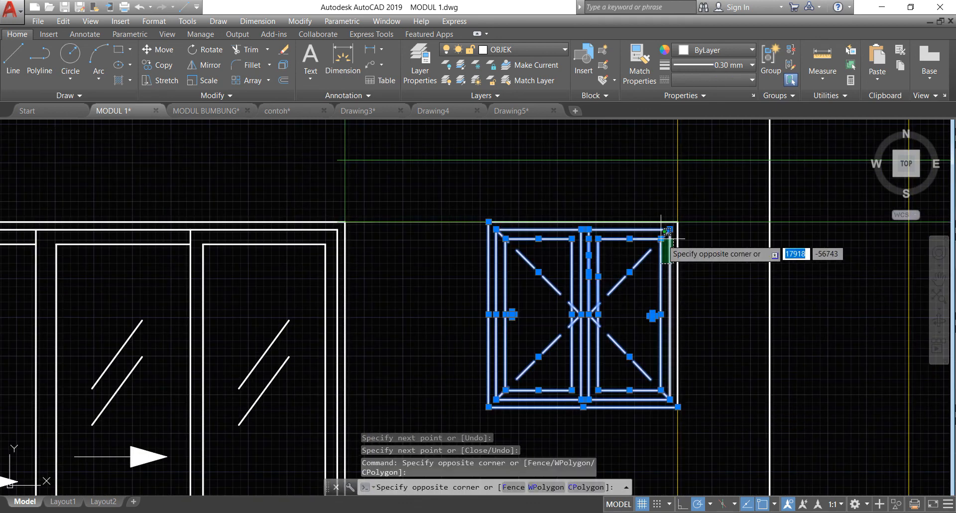
{"action": "left_click", "coordinate": [661, 240]}
{"action": "scroll", "coordinate": [682, 218], "scroll_direction": "up", "scroll_amount": 4}
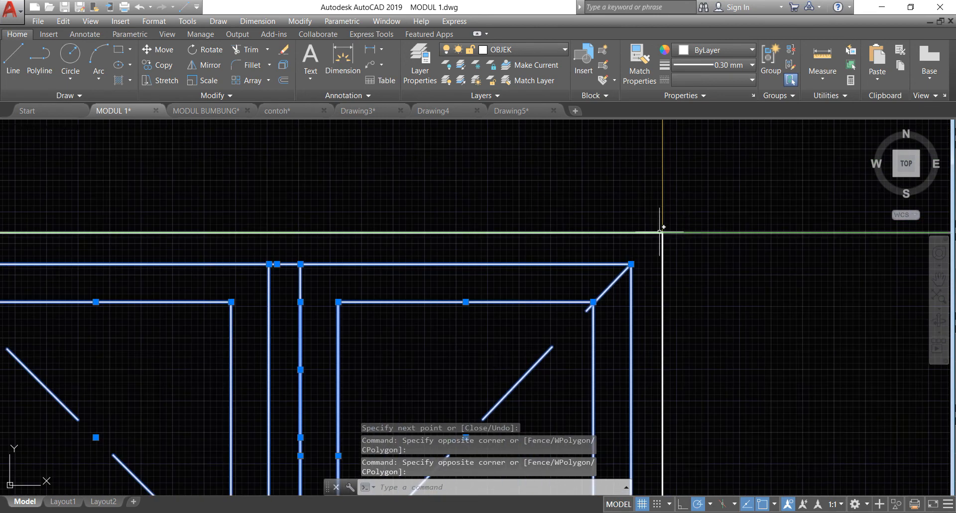
{"action": "key", "text": "Escape"}
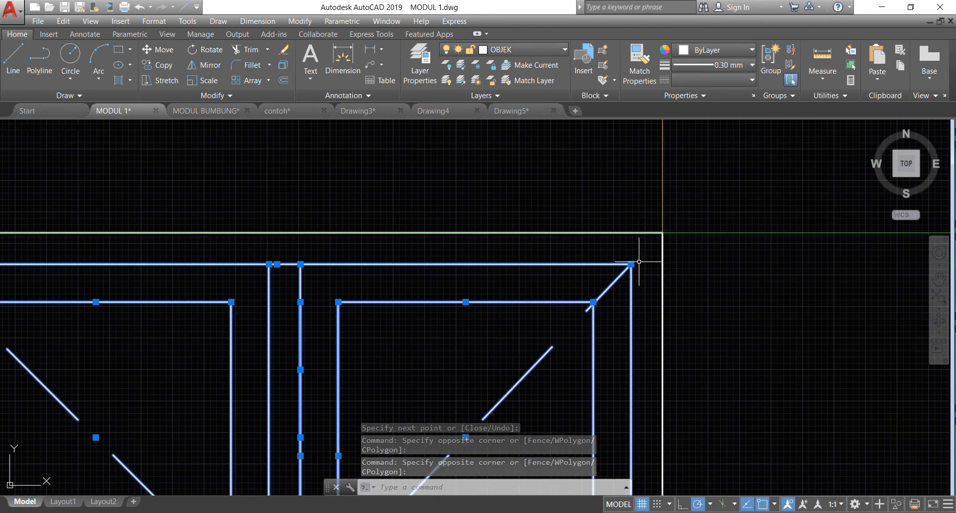
{"action": "left_click", "coordinate": [164, 65]}
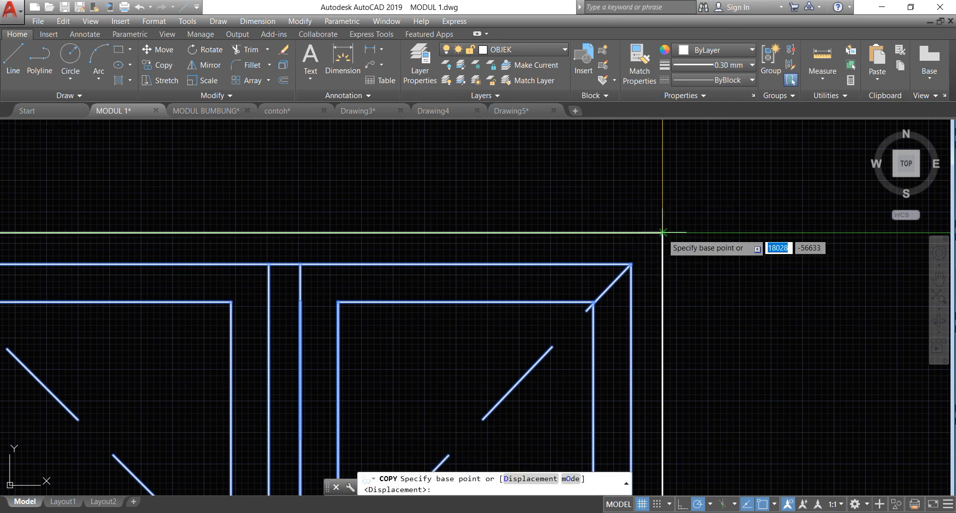
{"action": "left_click", "coordinate": [663, 232]}
{"action": "scroll", "coordinate": [548, 254], "scroll_direction": "down", "scroll_amount": 6}
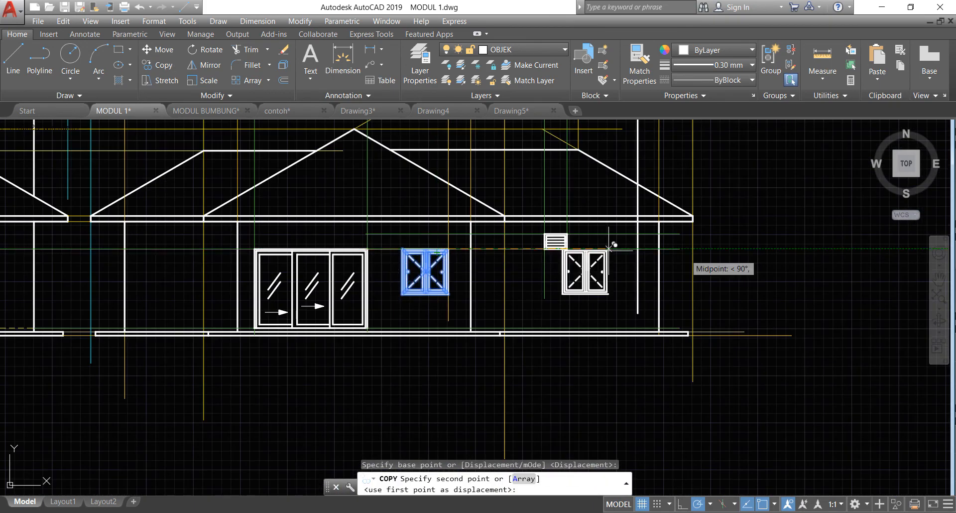
{"action": "scroll", "coordinate": [609, 248], "scroll_direction": "up", "scroll_amount": 2}
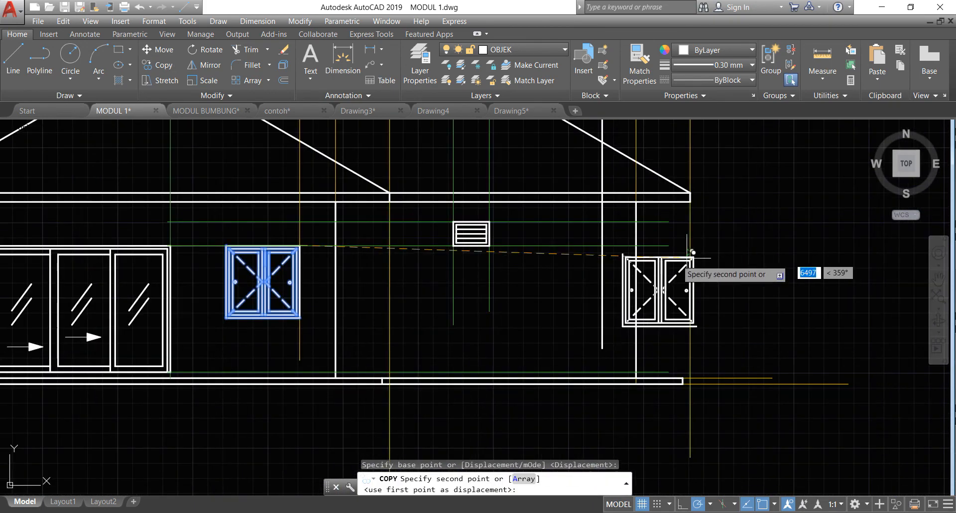
{"action": "left_click", "coordinate": [602, 245]}
{"action": "key", "text": "Return"}
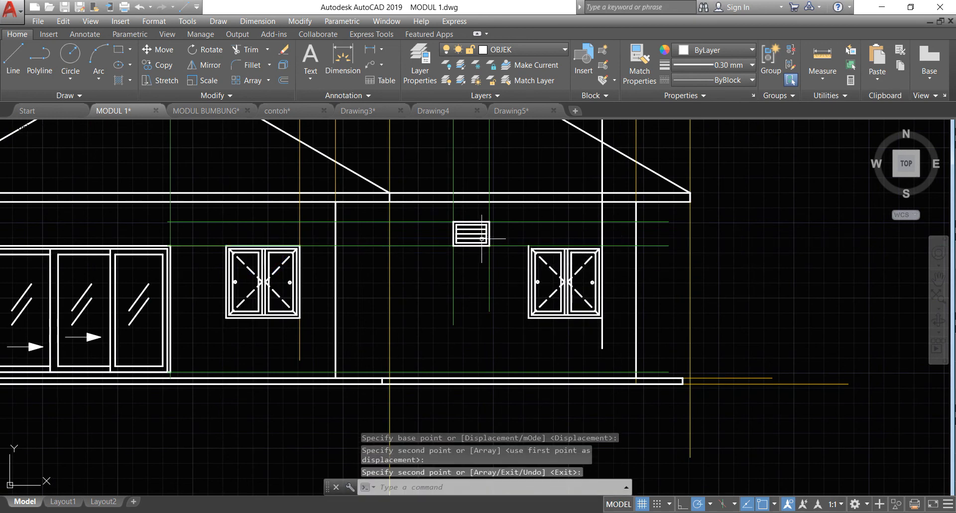
- Draw the missing top edge of the copied window between its upper corners along the window-head guideline
{"action": "left_click", "coordinate": [20, 72]}
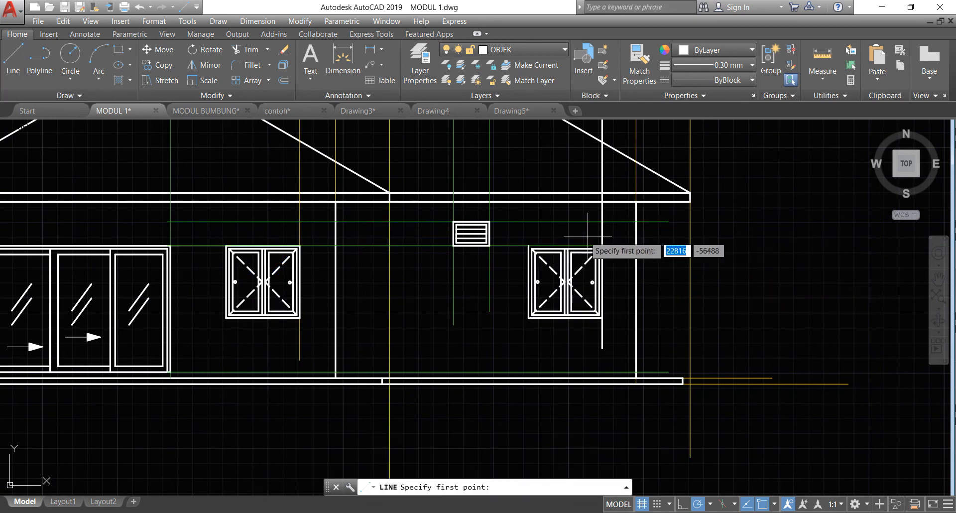
{"action": "left_click", "coordinate": [529, 245]}
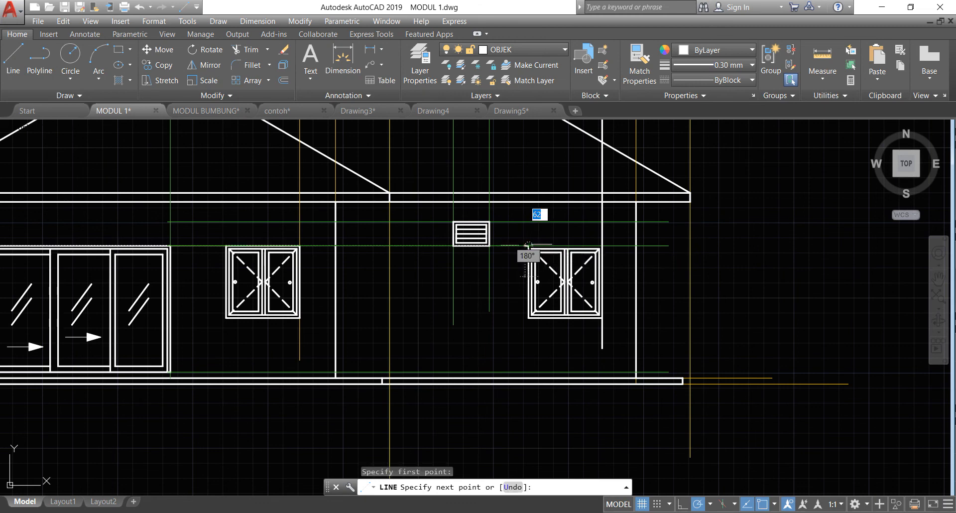
{"action": "left_click", "coordinate": [602, 246]}
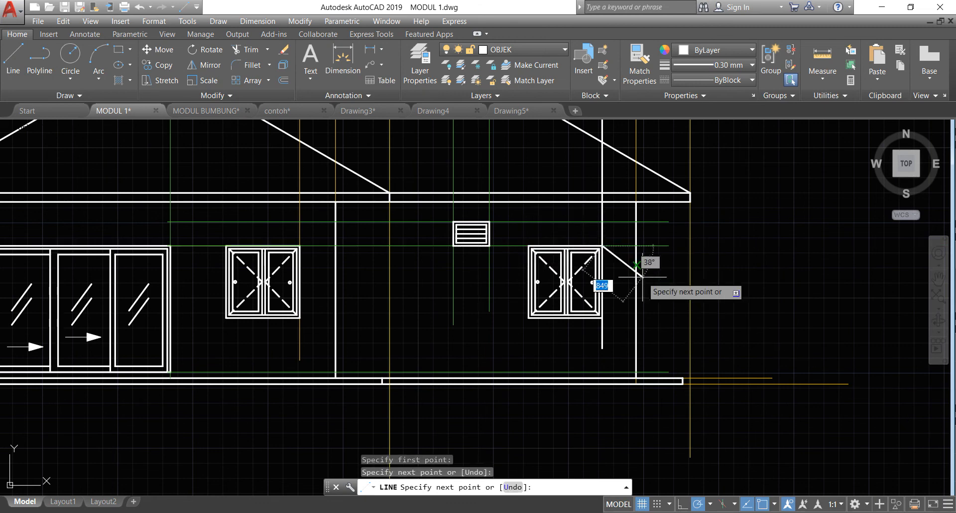
{"action": "key", "text": "Return"}
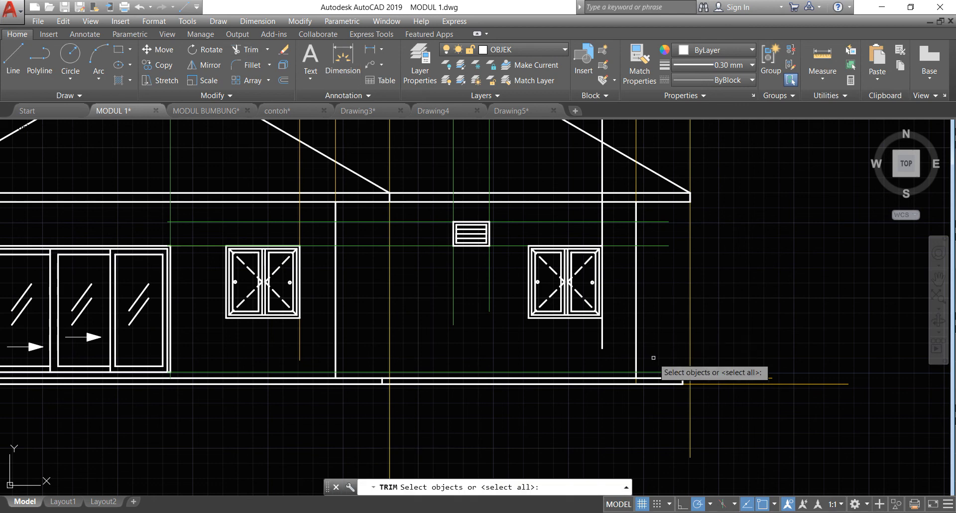
- Trim the projection line above and below the copied BILIK TIDUR 1 window, using the window's edges as cutting edges
{"action": "left_click", "coordinate": [605, 340]}
{"action": "left_click", "coordinate": [584, 232]}
{"action": "key", "text": "Return"}
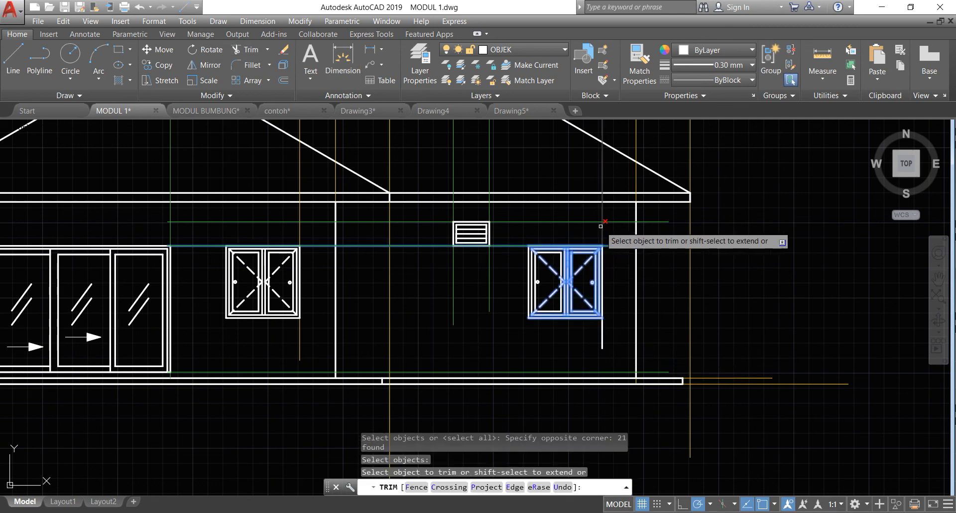
{"action": "left_click", "coordinate": [602, 231]}
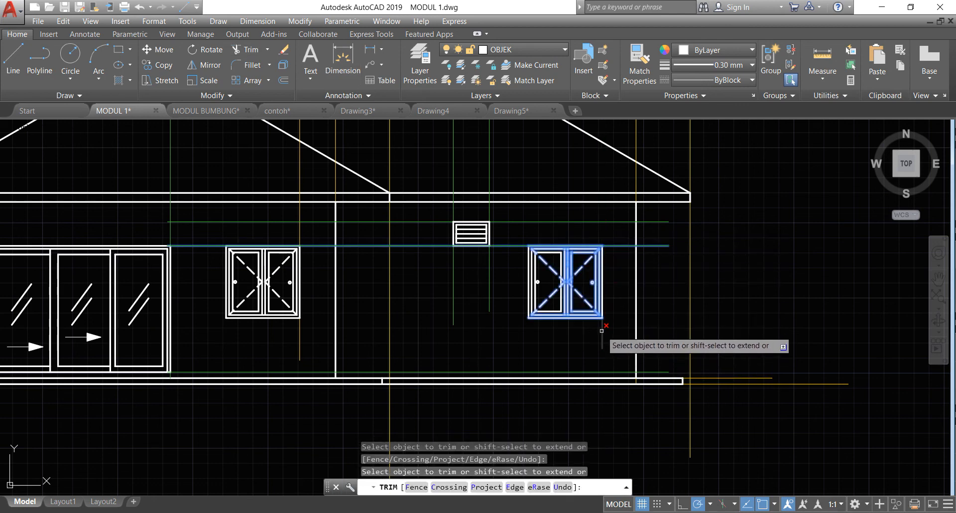
{"action": "key", "text": "Return"}
- Examine the floor plan's bedrooms and bathrooms against the side elevation to locate the next window to project
{"action": "scroll", "coordinate": [665, 338], "scroll_direction": "down", "scroll_amount": 8}
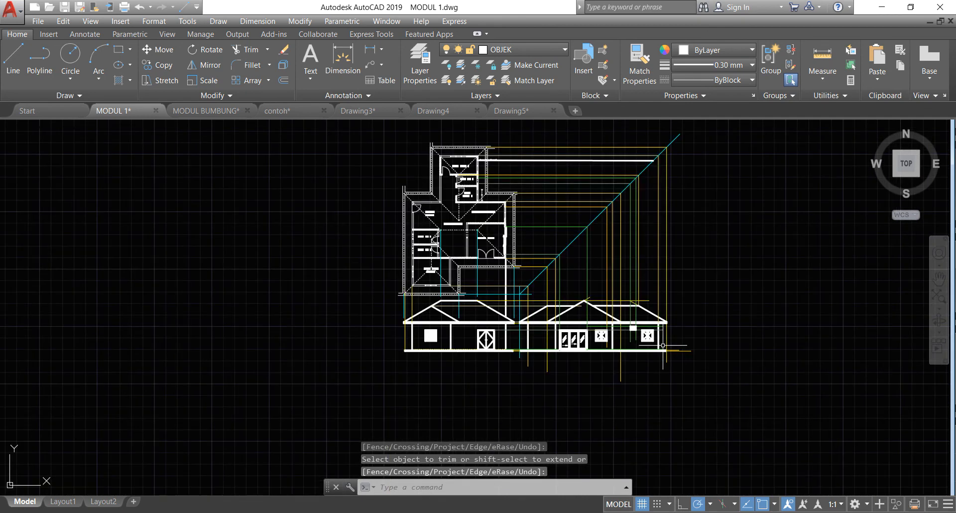
{"action": "scroll", "coordinate": [606, 308], "scroll_direction": "up", "scroll_amount": 2}
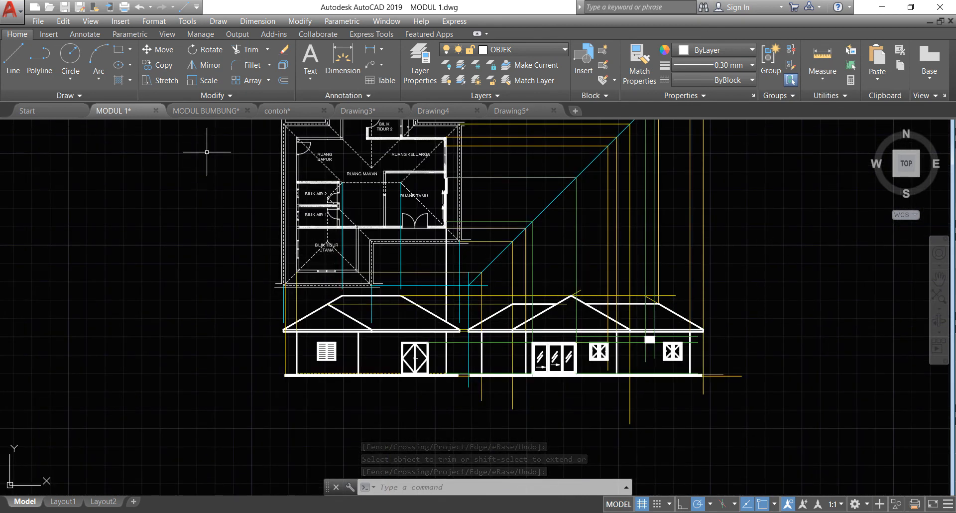
{"action": "scroll", "coordinate": [310, 196], "scroll_direction": "up", "scroll_amount": 4}
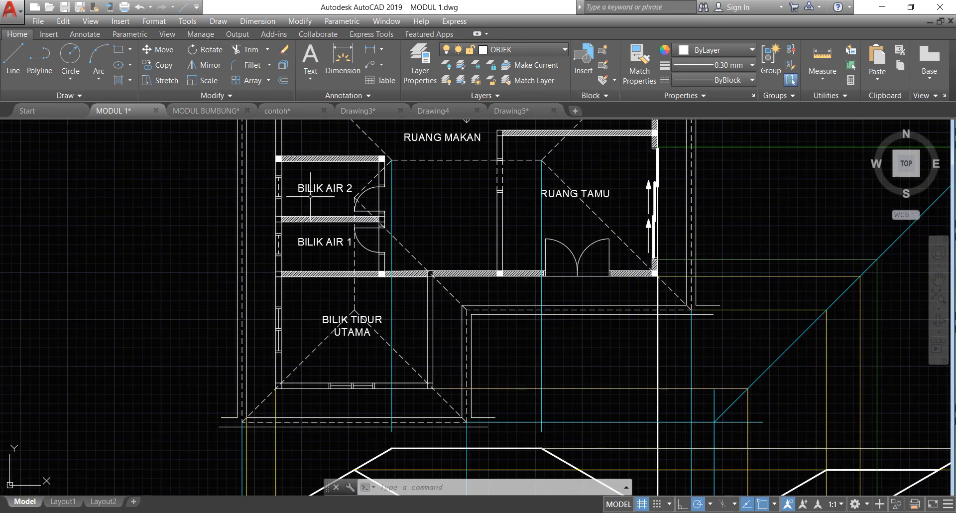
{"action": "scroll", "coordinate": [427, 320], "scroll_direction": "down", "scroll_amount": 4}
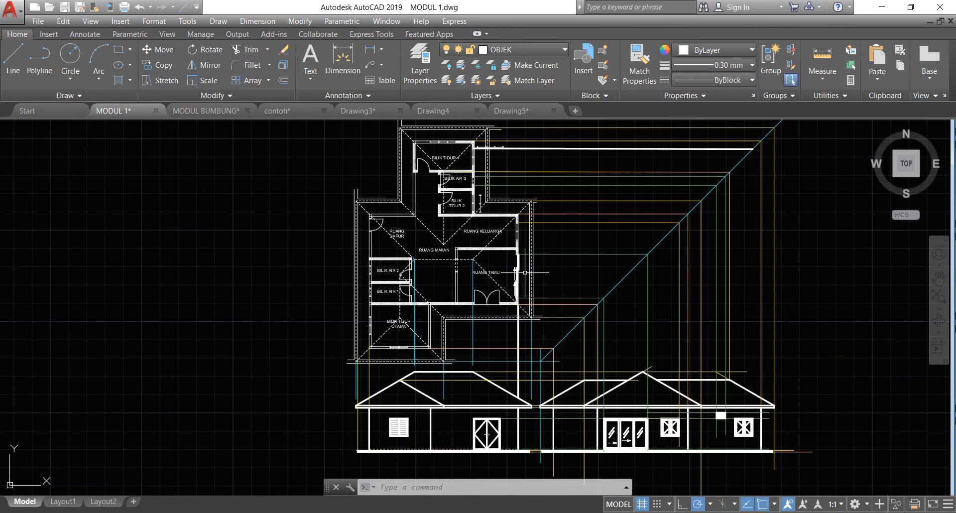
{"action": "scroll", "coordinate": [509, 237], "scroll_direction": "up", "scroll_amount": 2}
{"action": "scroll", "coordinate": [446, 195], "scroll_direction": "down", "scroll_amount": 2}
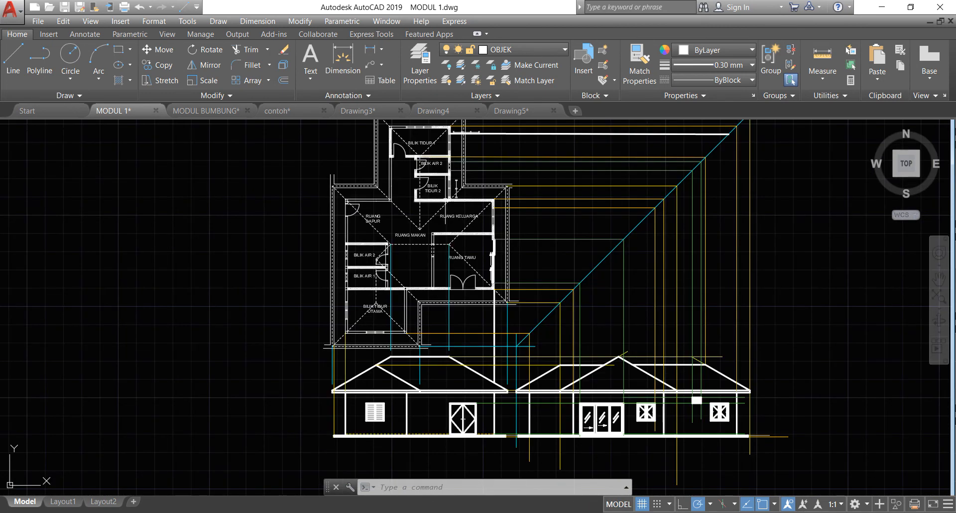
{"action": "scroll", "coordinate": [456, 187], "scroll_direction": "up", "scroll_amount": 4}
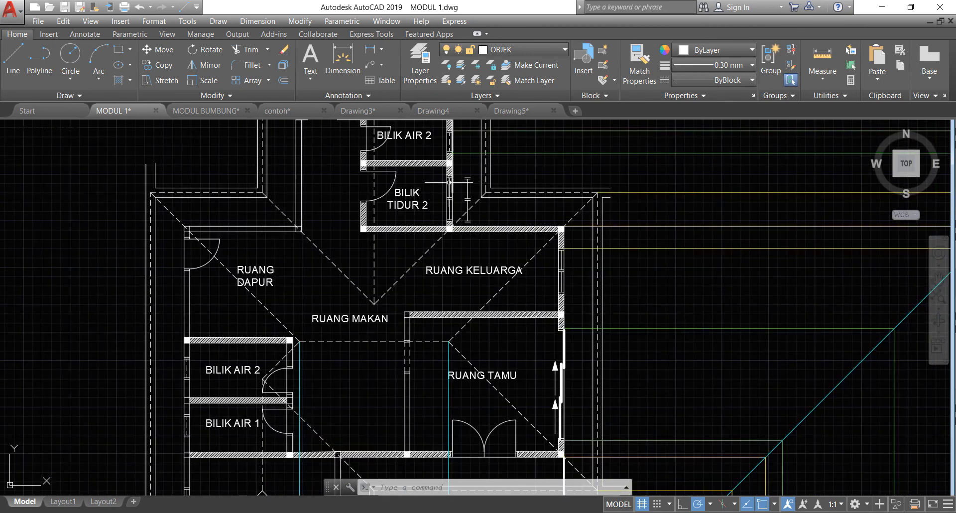
- Draw a projection line from the upper end of BILIK TIDUR 2's side window across to the diagonal and down to the window-head guideline
{"action": "left_click", "coordinate": [8, 61]}
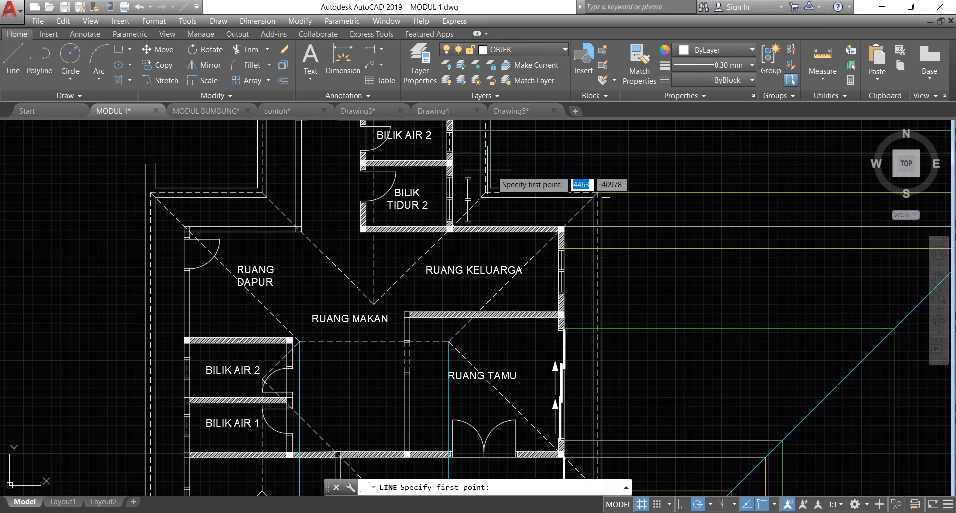
{"action": "scroll", "coordinate": [498, 180], "scroll_direction": "up", "scroll_amount": 4}
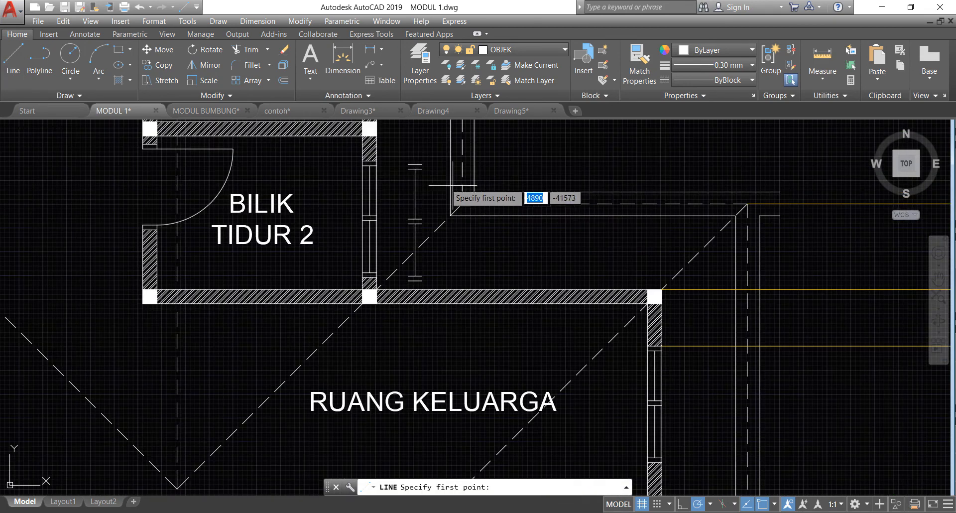
{"action": "left_click", "coordinate": [371, 162]}
{"action": "scroll", "coordinate": [357, 174], "scroll_direction": "down", "scroll_amount": 6}
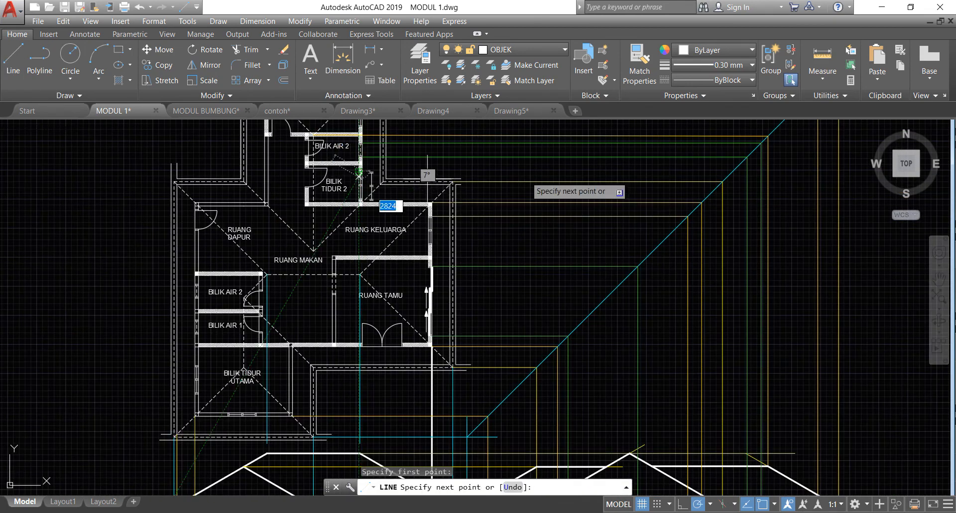
{"action": "left_click", "coordinate": [733, 170]}
{"action": "scroll", "coordinate": [733, 171], "scroll_direction": "down", "scroll_amount": 4}
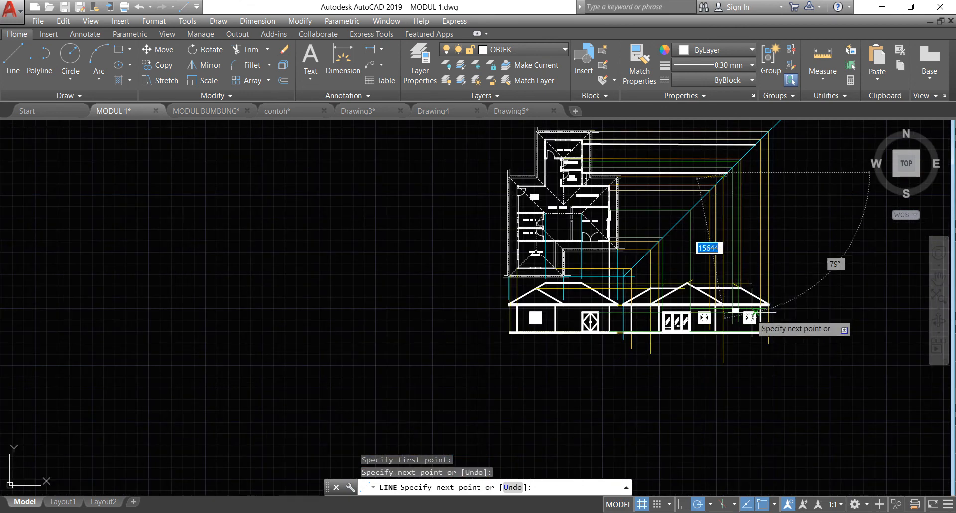
{"action": "scroll", "coordinate": [730, 349], "scroll_direction": "up", "scroll_amount": 4}
{"action": "scroll", "coordinate": [710, 335], "scroll_direction": "up", "scroll_amount": 4}
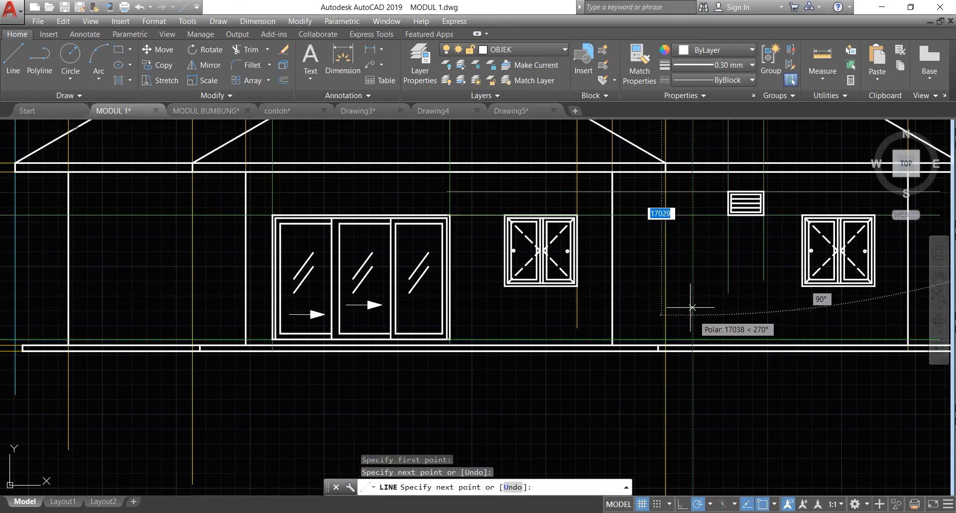
{"action": "left_click", "coordinate": [694, 216]}
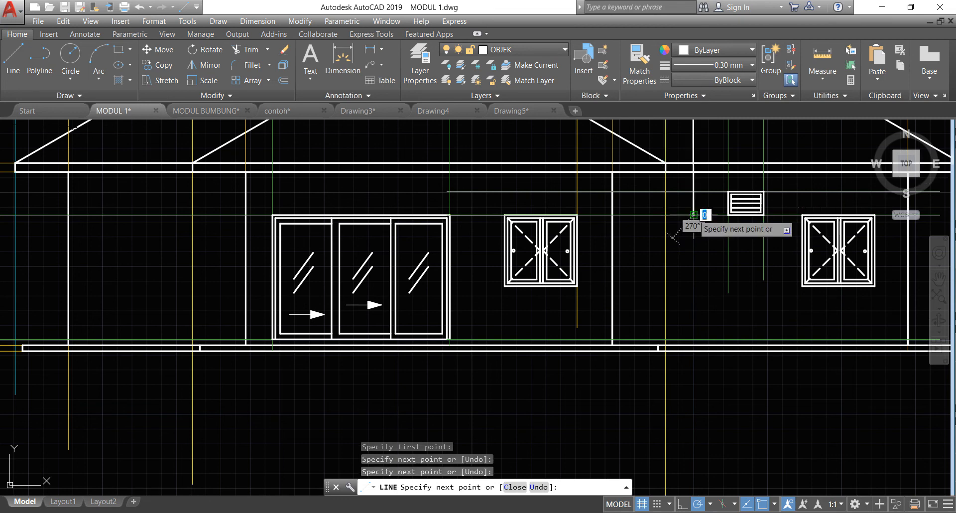
{"action": "key", "text": "Return"}
- Copy the rightmost double casement window by its upper-right corner to the lower end of the BILIK TIDUR 2 projection line
{"action": "scroll", "coordinate": [904, 289], "scroll_direction": "up", "scroll_amount": 2}
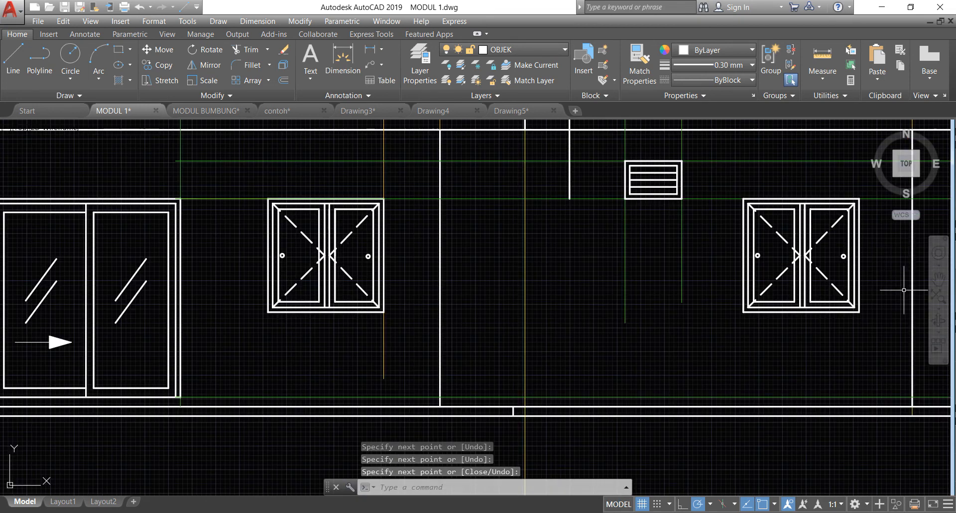
{"action": "left_click", "coordinate": [876, 327]}
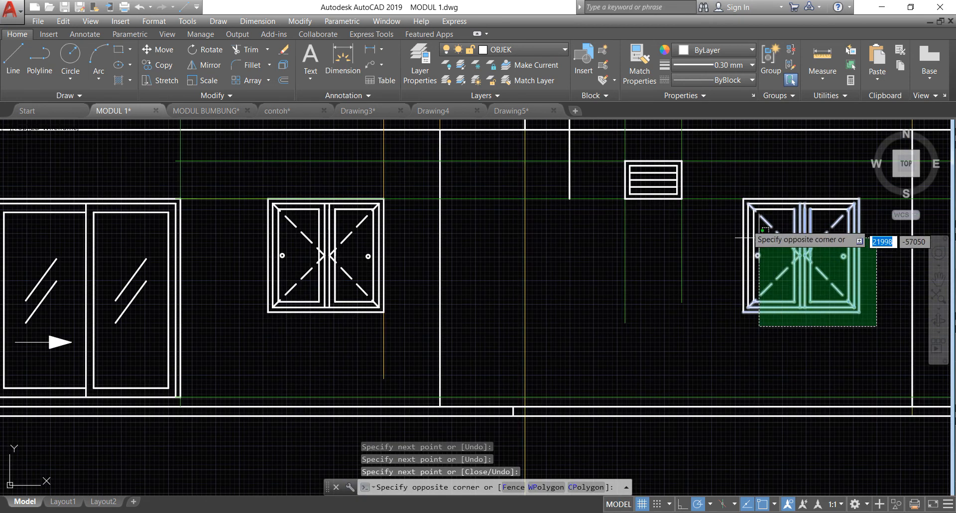
{"action": "left_click", "coordinate": [738, 199]}
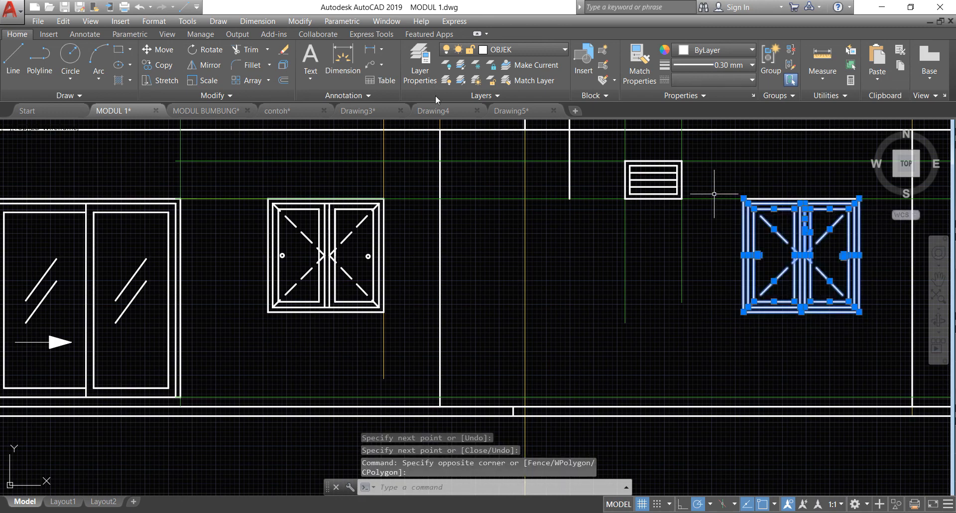
{"action": "left_click", "coordinate": [158, 65]}
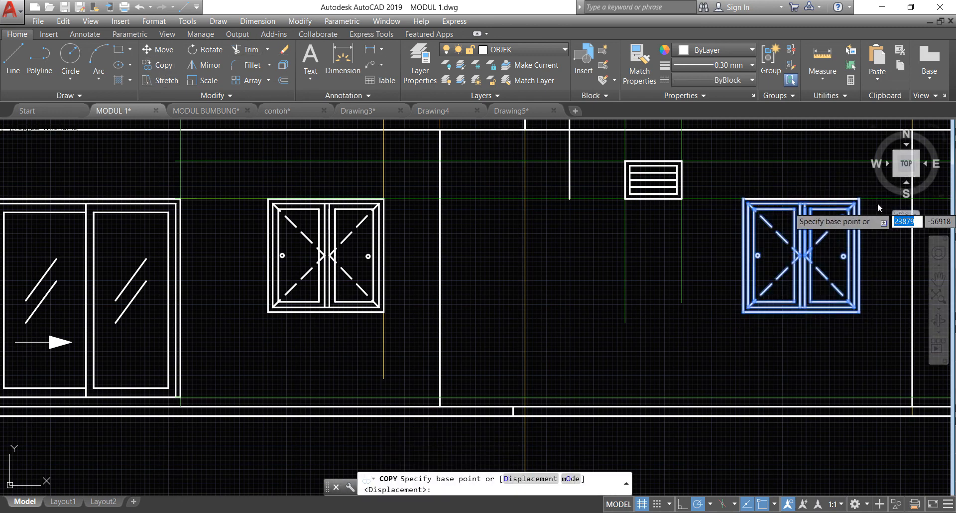
{"action": "left_click", "coordinate": [859, 199]}
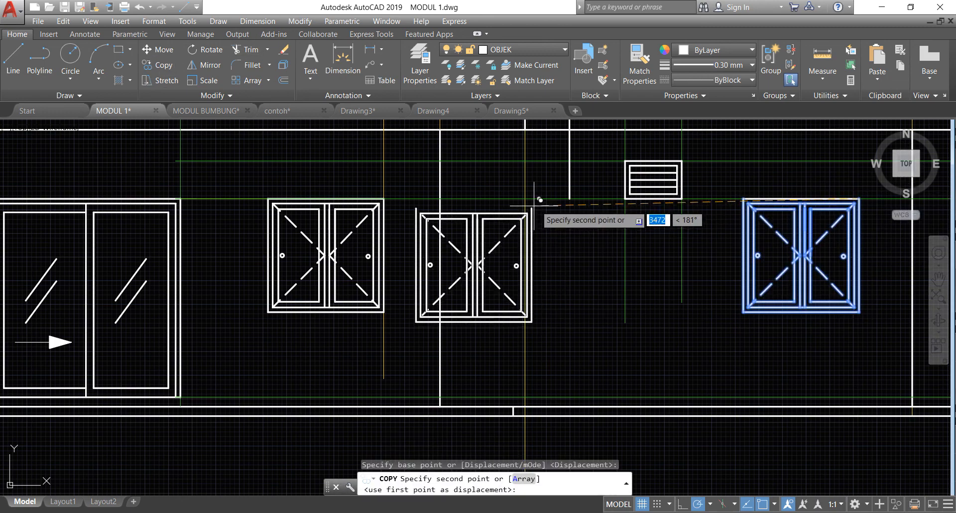
{"action": "left_click", "coordinate": [570, 199]}
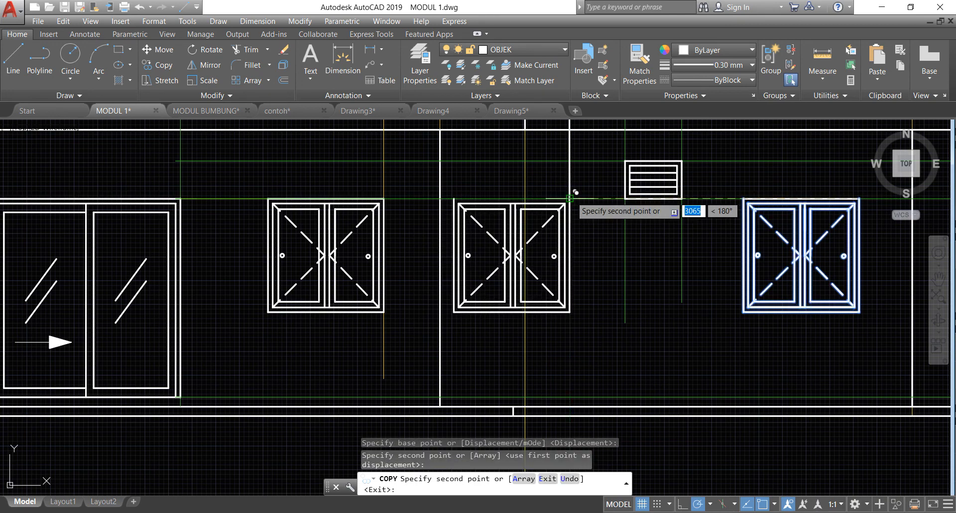
- Draw the missing top edge of the BILIK TIDUR 2 window between its upper corners
{"action": "left_click", "coordinate": [13, 60]}
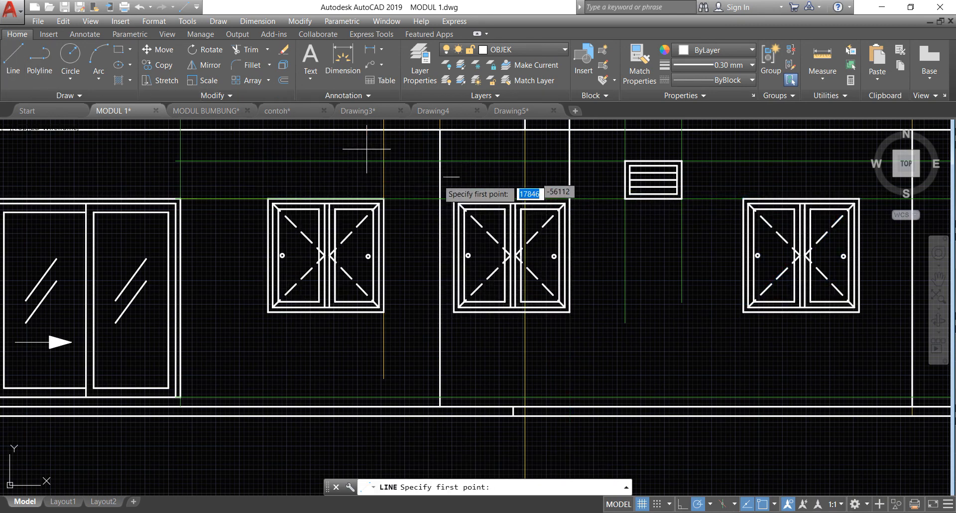
{"action": "left_click", "coordinate": [454, 198]}
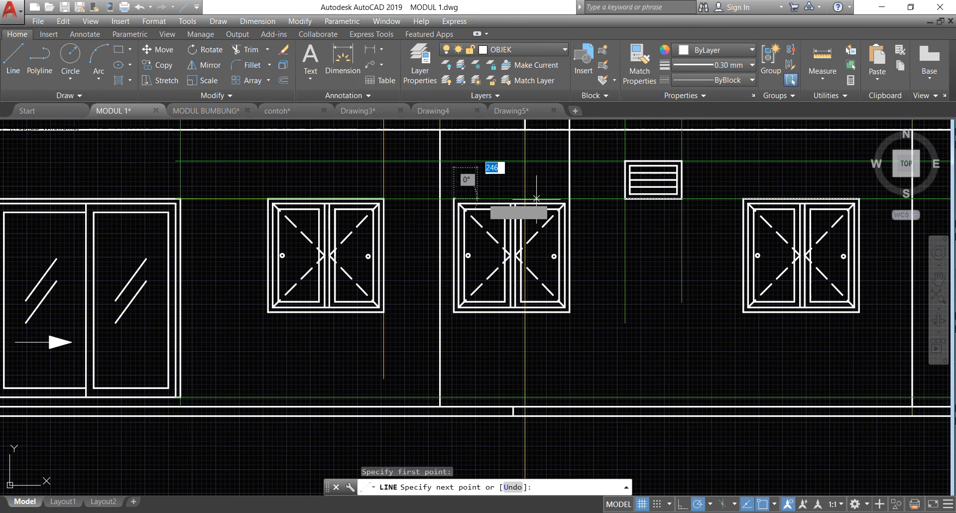
{"action": "left_click", "coordinate": [570, 198]}
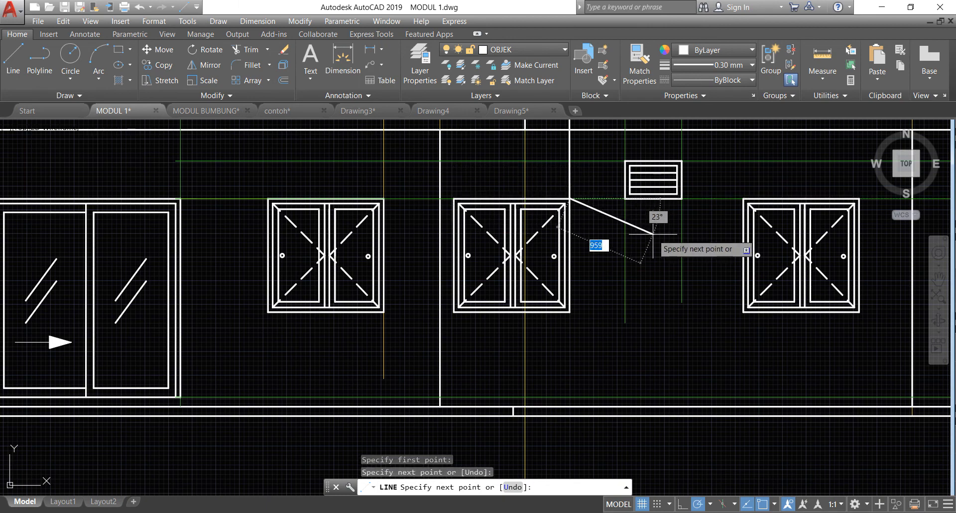
{"action": "key", "text": "Return"}
- Compare the floor plan with the side elevation to check that every window and door has been projected
{"action": "scroll", "coordinate": [629, 285], "scroll_direction": "down", "scroll_amount": 8}
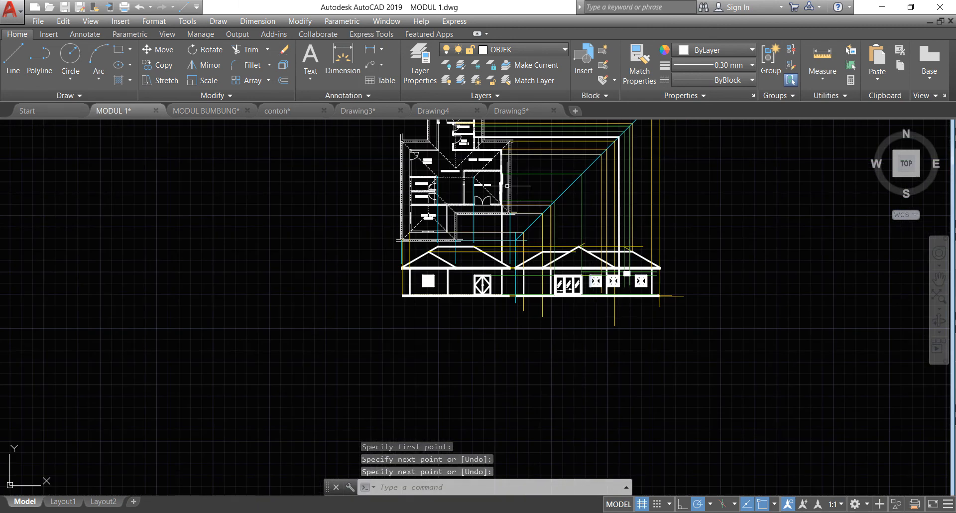
{"action": "scroll", "coordinate": [507, 186], "scroll_direction": "up", "scroll_amount": 4}
{"action": "scroll", "coordinate": [517, 177], "scroll_direction": "down", "scroll_amount": 4}
{"action": "scroll", "coordinate": [469, 135], "scroll_direction": "up", "scroll_amount": 2}
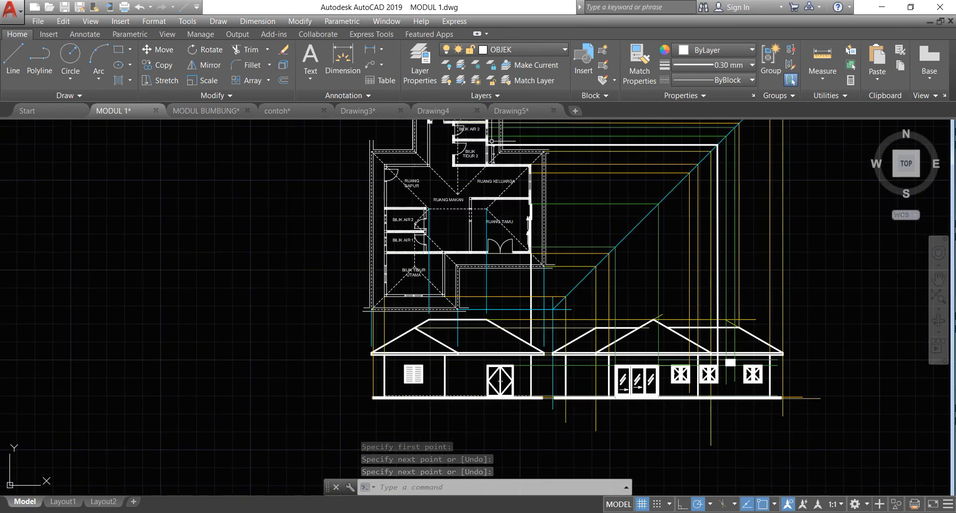
{"action": "scroll", "coordinate": [500, 381], "scroll_direction": "down", "scroll_amount": 2}
{"action": "scroll", "coordinate": [651, 301], "scroll_direction": "up", "scroll_amount": 4}
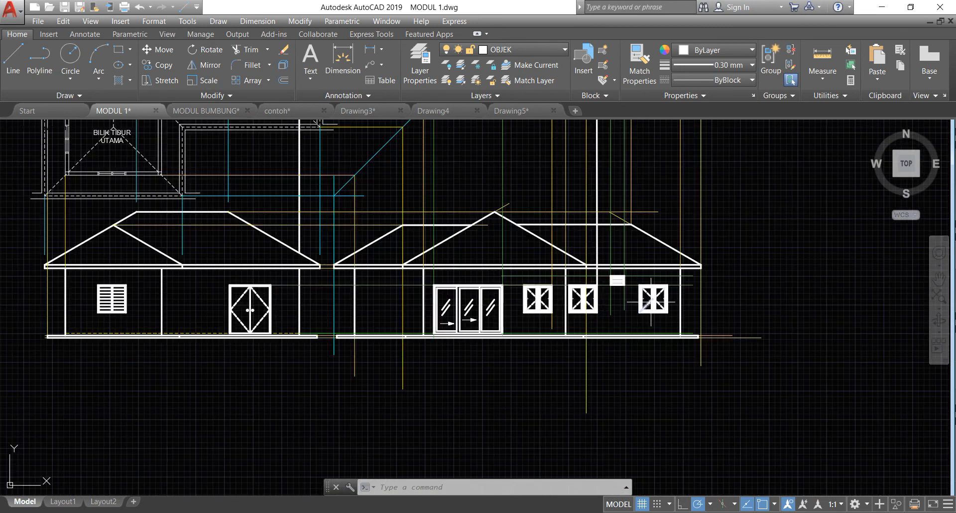
{"action": "scroll", "coordinate": [640, 302], "scroll_direction": "up", "scroll_amount": 2}
{"action": "scroll", "coordinate": [466, 284], "scroll_direction": "down", "scroll_amount": 4}
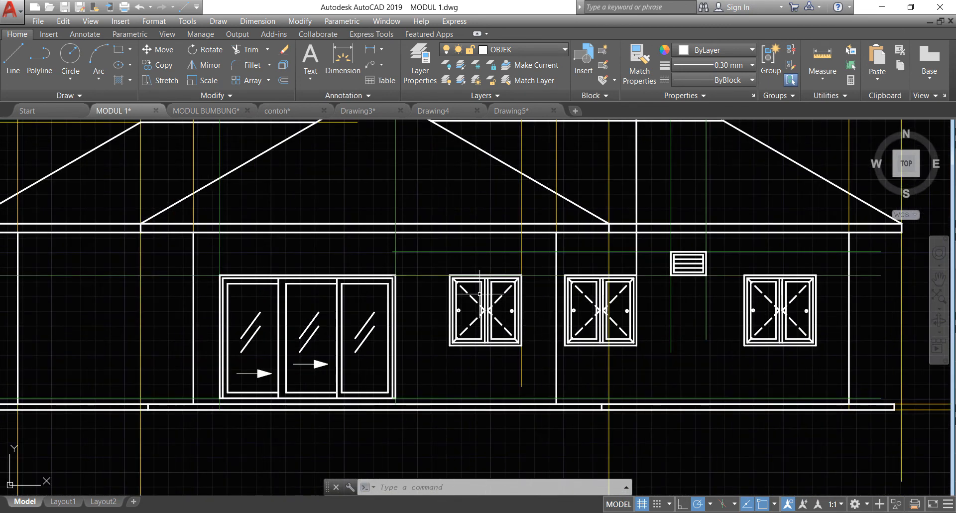
{"action": "scroll", "coordinate": [361, 202], "scroll_direction": "up", "scroll_amount": 2}
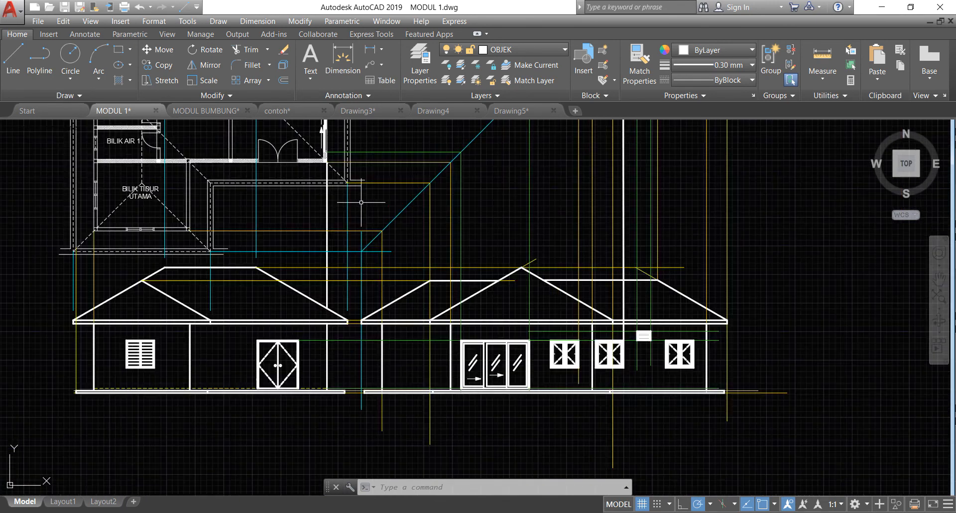
- Erase the diagonal, the roof-height guidelines and the vertical projection lines between the floor plan and the elevations
{"action": "left_click", "coordinate": [408, 288]}
{"action": "left_click", "coordinate": [384, 148]}
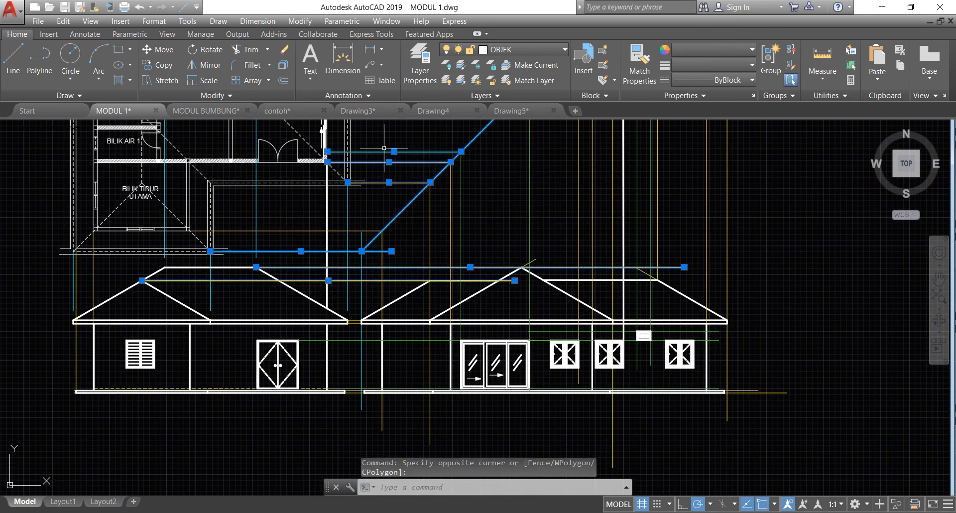
{"action": "key", "text": "Delete"}
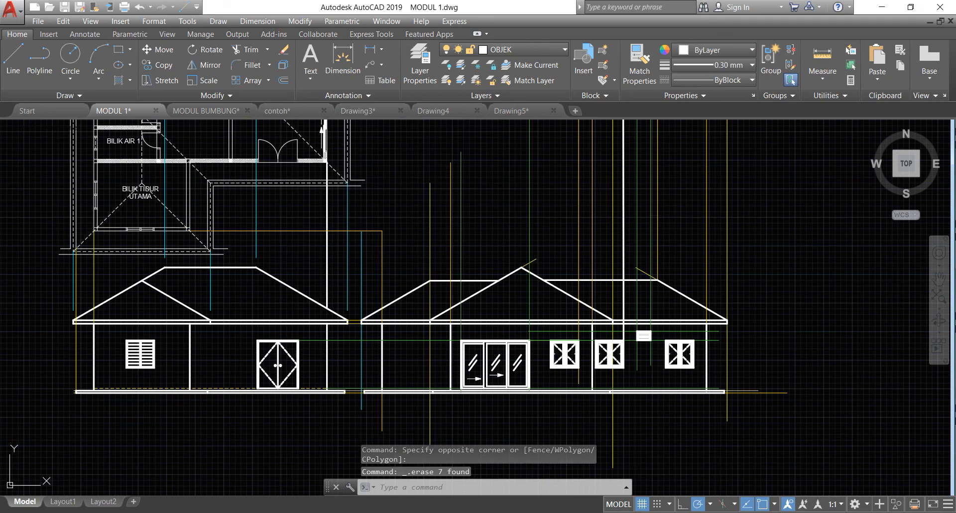
{"action": "left_click", "coordinate": [797, 241]}
{"action": "left_click", "coordinate": [250, 226]}
{"action": "key", "text": "Delete"}
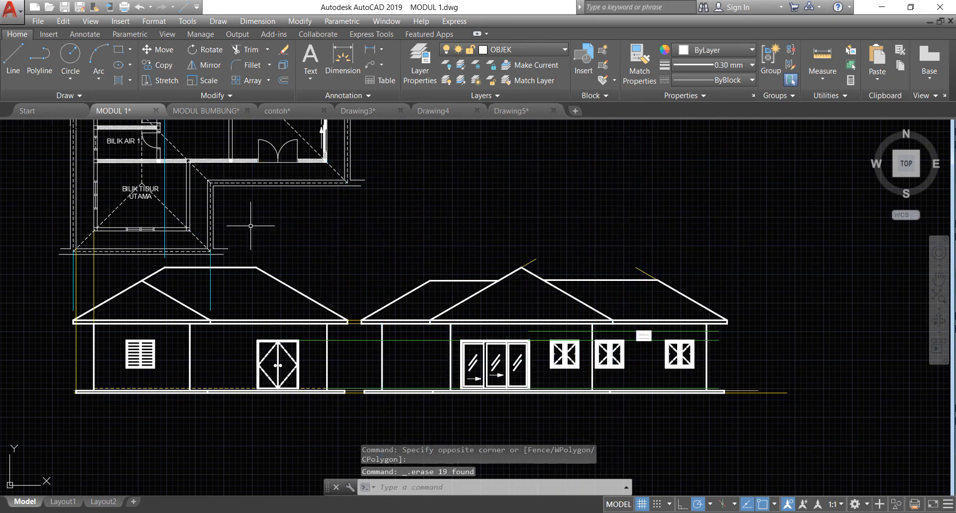
- Erase the two ground-level guidelines that extend past the right end of the side elevation
{"action": "left_click", "coordinate": [657, 271]}
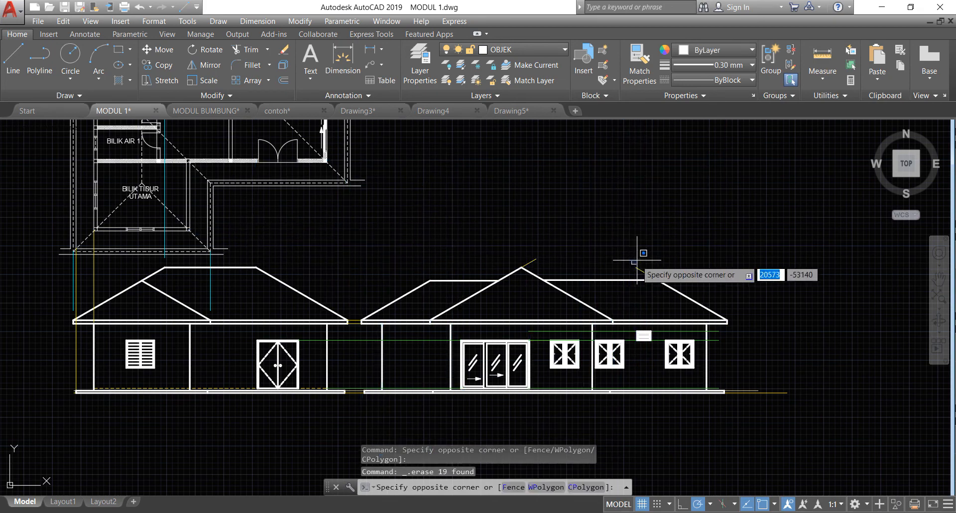
{"action": "left_click", "coordinate": [683, 258]}
{"action": "left_click", "coordinate": [811, 411]}
{"action": "left_click", "coordinate": [758, 376]}
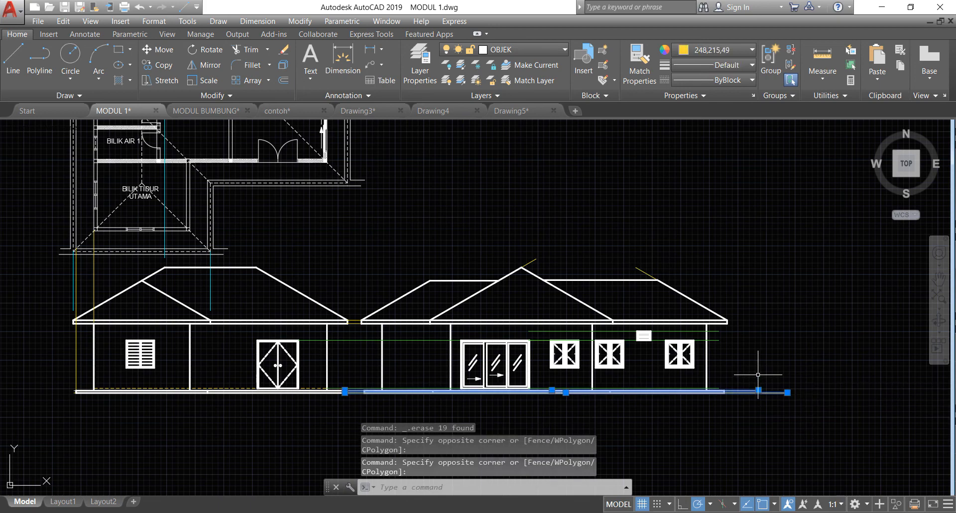
{"action": "key", "text": "Delete"}
- Erase the horizontal projection lines that extend from the floor plan above the side elevation
{"action": "scroll", "coordinate": [758, 374], "scroll_direction": "down", "scroll_amount": 4}
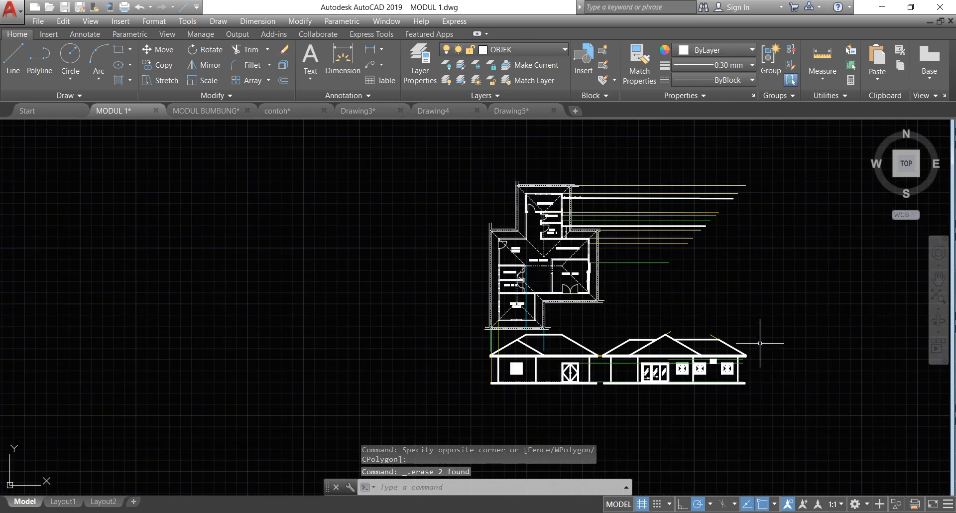
{"action": "scroll", "coordinate": [760, 343], "scroll_direction": "up", "scroll_amount": 2}
{"action": "left_click", "coordinate": [757, 307]}
{"action": "scroll", "coordinate": [757, 307], "scroll_direction": "down", "scroll_amount": 4}
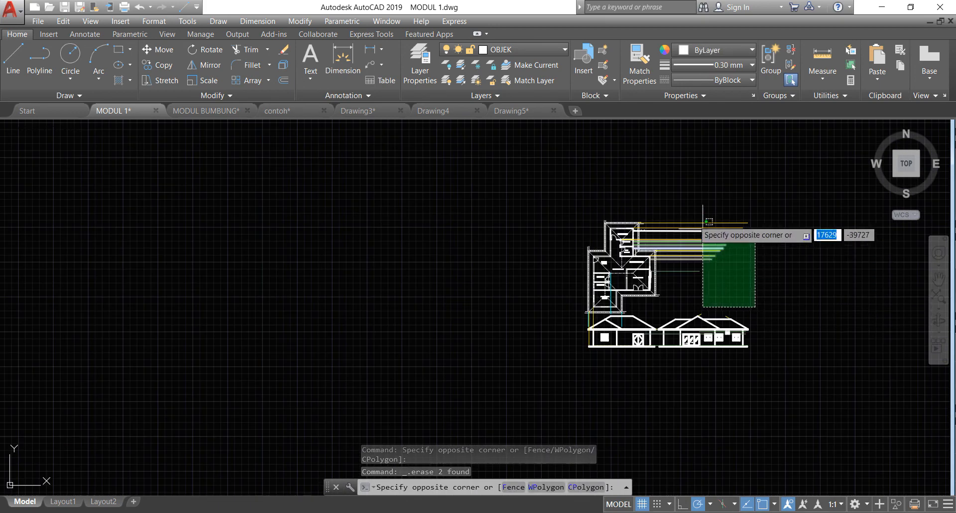
{"action": "left_click", "coordinate": [685, 204]}
{"action": "key", "text": "Delete"}
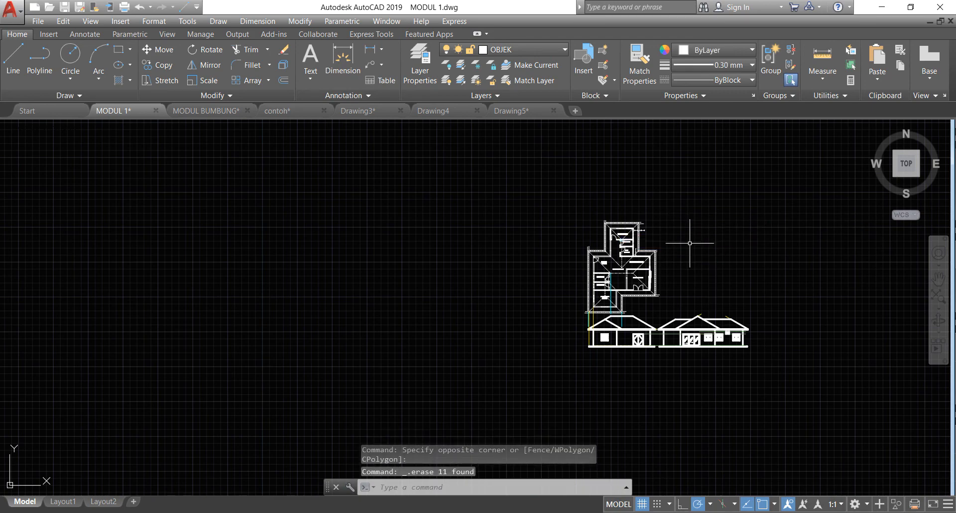
- Start a single-sheet plot of the drawing with Microsoft Print to PDF on A3 paper
{"action": "scroll", "coordinate": [624, 320], "scroll_direction": "up", "scroll_amount": 4}
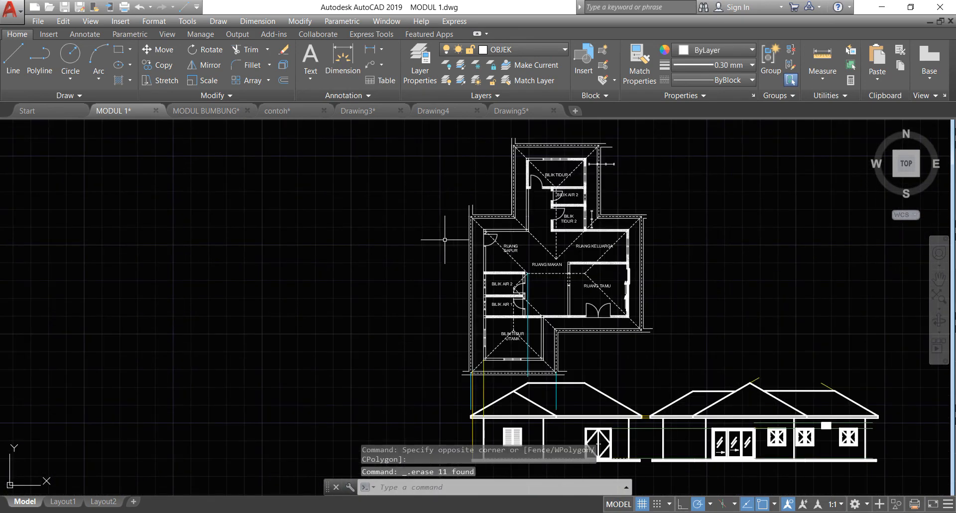
{"action": "scroll", "coordinate": [445, 240], "scroll_direction": "down", "scroll_amount": 1}
{"action": "scroll", "coordinate": [574, 257], "scroll_direction": "up", "scroll_amount": 1}
{"action": "scroll", "coordinate": [574, 257], "scroll_direction": "down", "scroll_amount": 2}
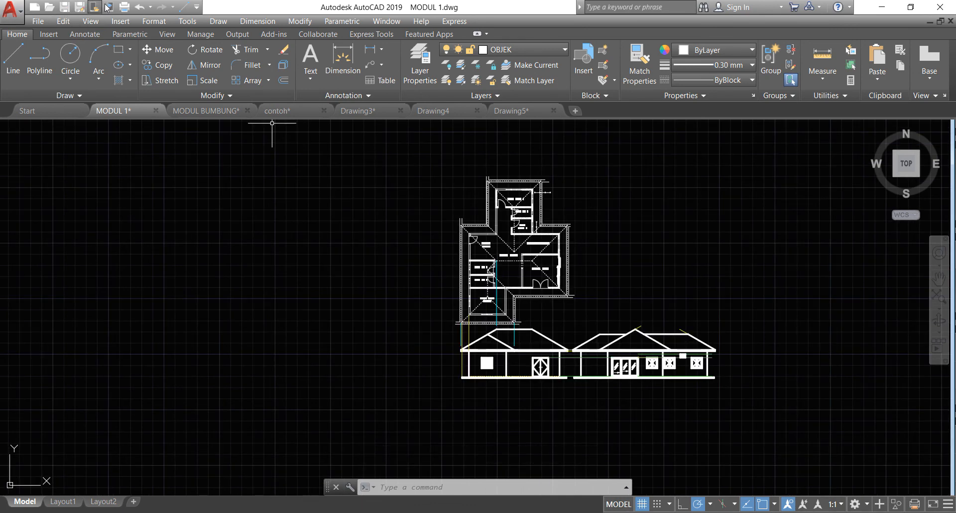
{"action": "left_click", "coordinate": [131, 7]}
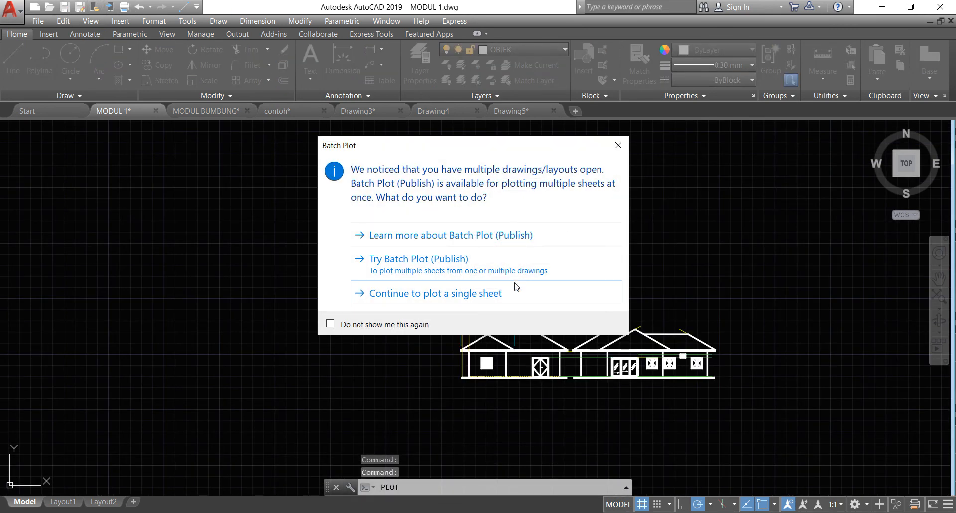
{"action": "left_click", "coordinate": [509, 303]}
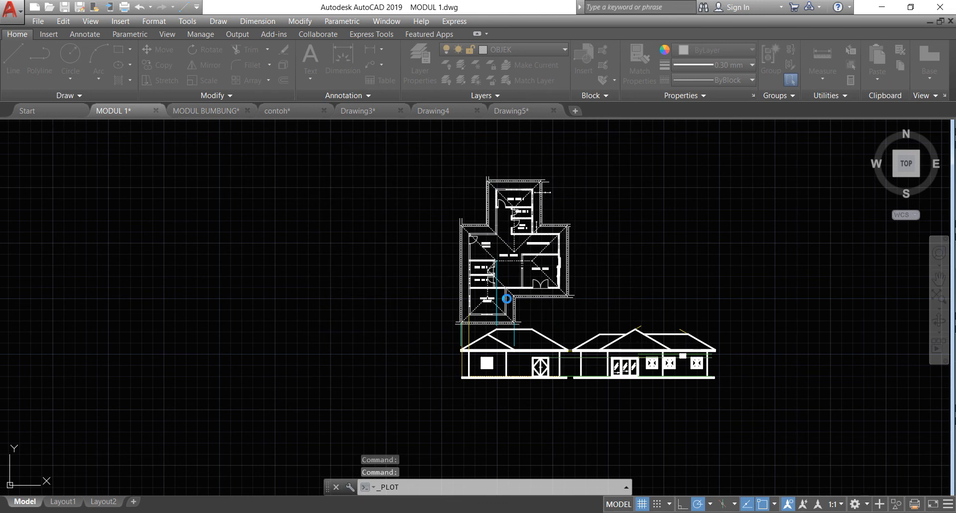
{"action": "left_click", "coordinate": [441, 171]}
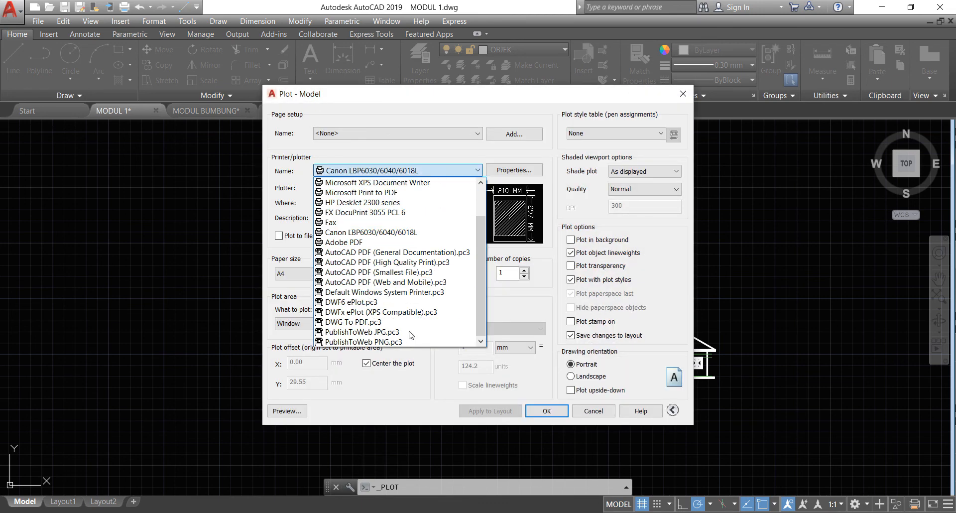
{"action": "left_click", "coordinate": [386, 194]}
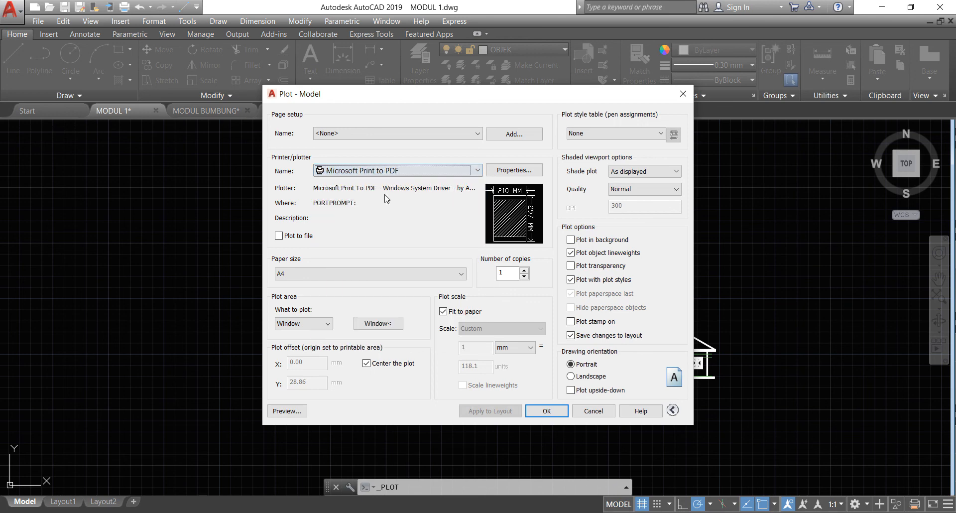
{"action": "left_click", "coordinate": [359, 275]}
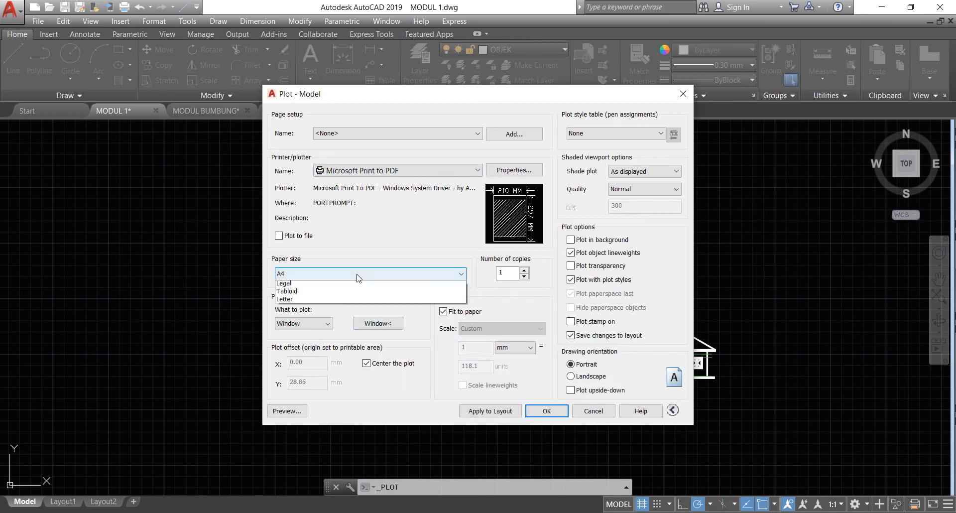
{"action": "left_click", "coordinate": [300, 318]}
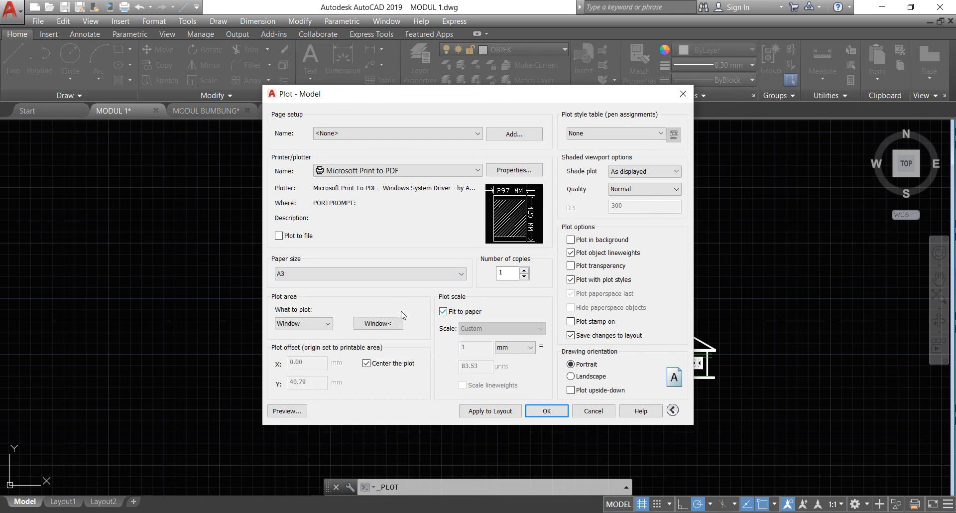
- Define the plot window around the floor plan and both elevations, keeping the plot centred on the sheet
{"action": "left_click", "coordinate": [393, 324]}
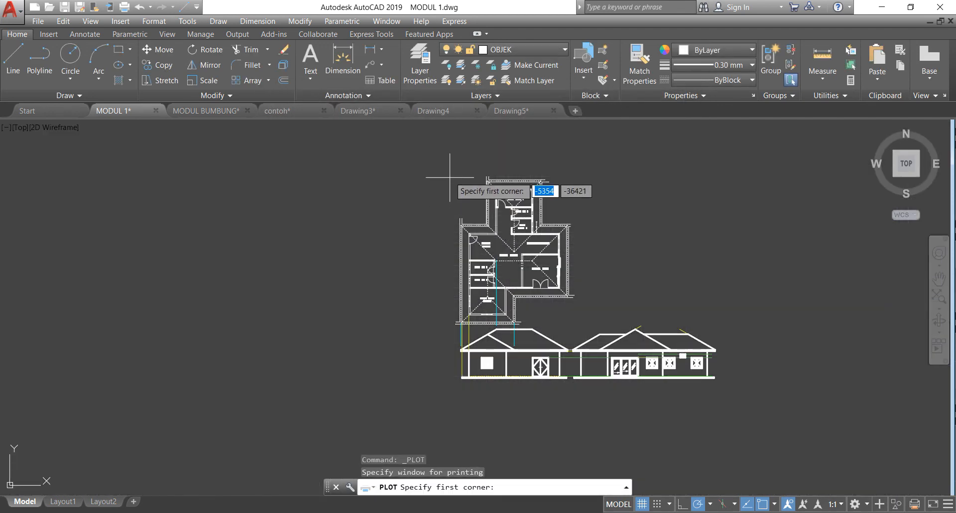
{"action": "left_click", "coordinate": [449, 171]}
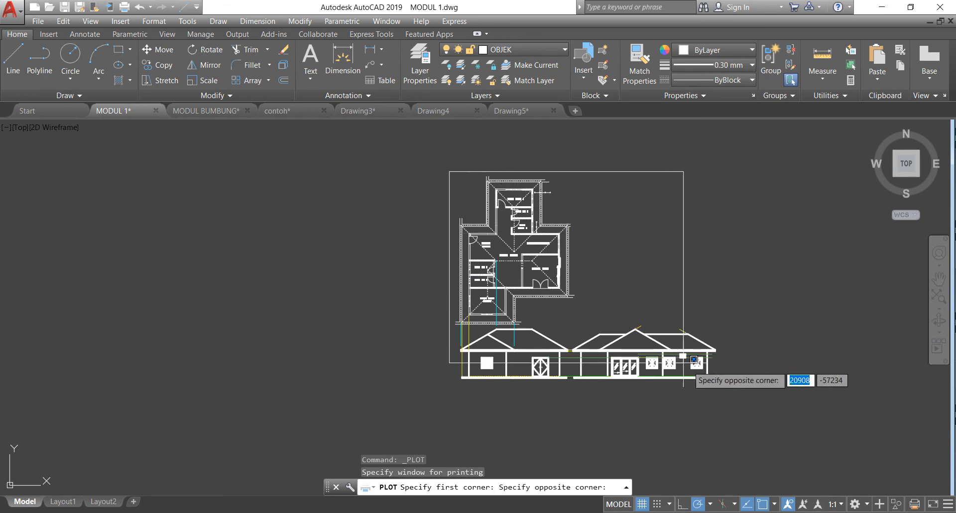
{"action": "left_click", "coordinate": [720, 390]}
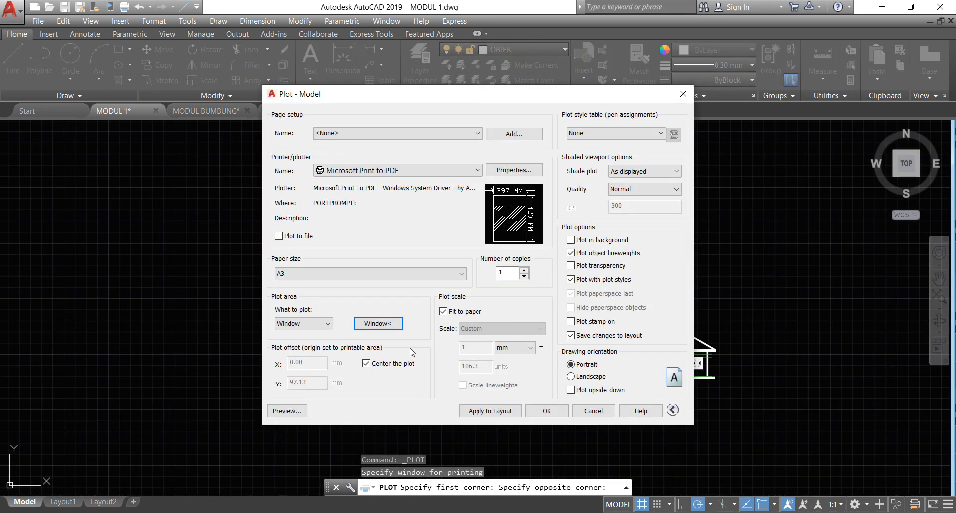
{"action": "left_click", "coordinate": [376, 363]}
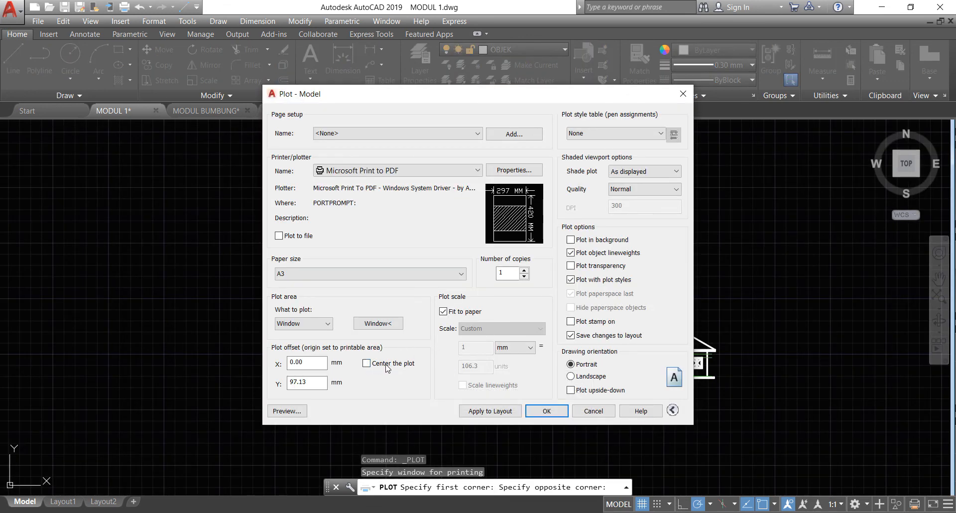
{"action": "left_click", "coordinate": [387, 367]}
- Set the plot to landscape orientation and replace the fit-to-paper scaling with a 1:100 scale
{"action": "left_click", "coordinate": [571, 377]}
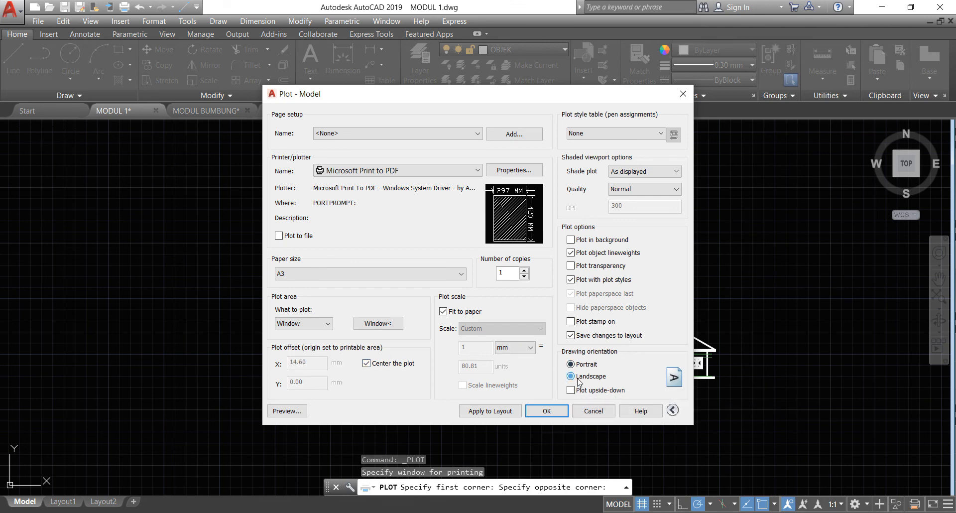
{"action": "left_click", "coordinate": [466, 313]}
{"action": "left_click", "coordinate": [478, 330]}
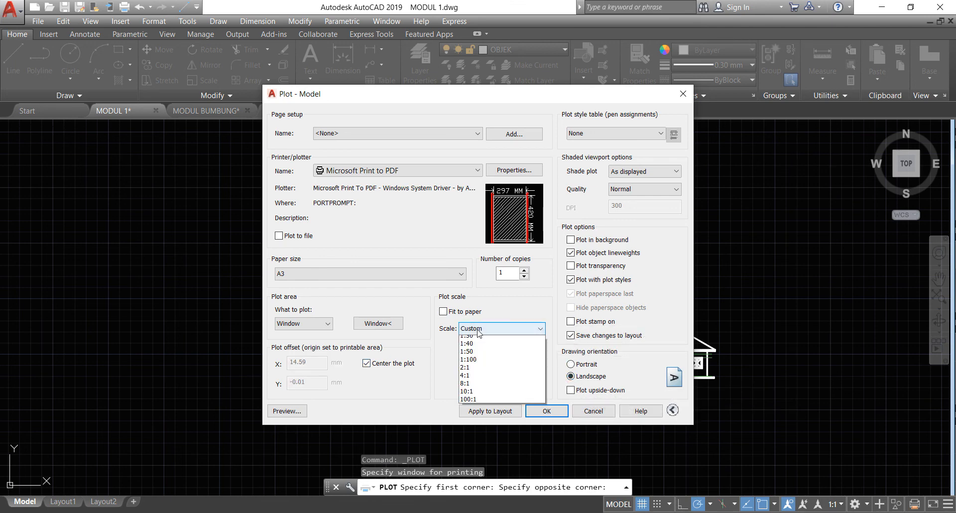
{"action": "left_click", "coordinate": [486, 436]}
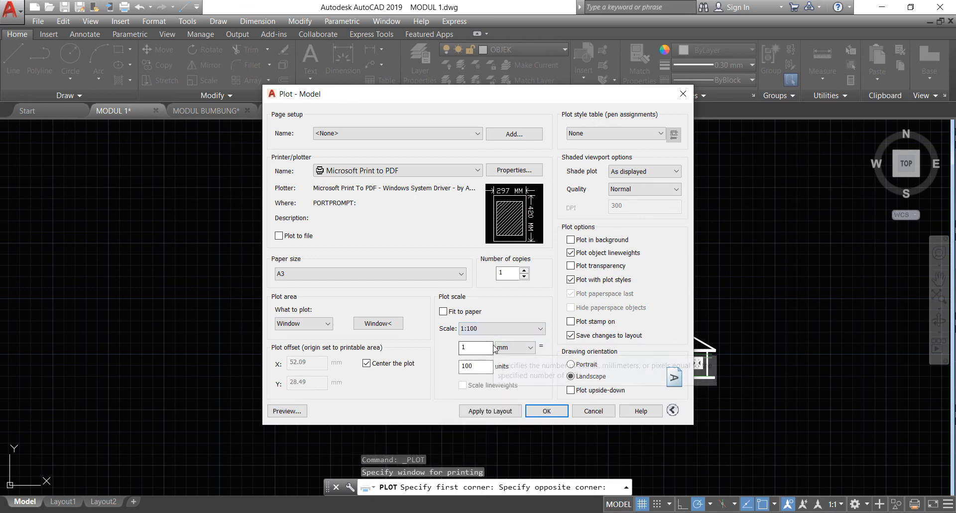
- Preview the plot, examine the floor plan's walls and rooms and the elevations on the sheet, and close the preview
{"action": "left_click", "coordinate": [299, 411]}
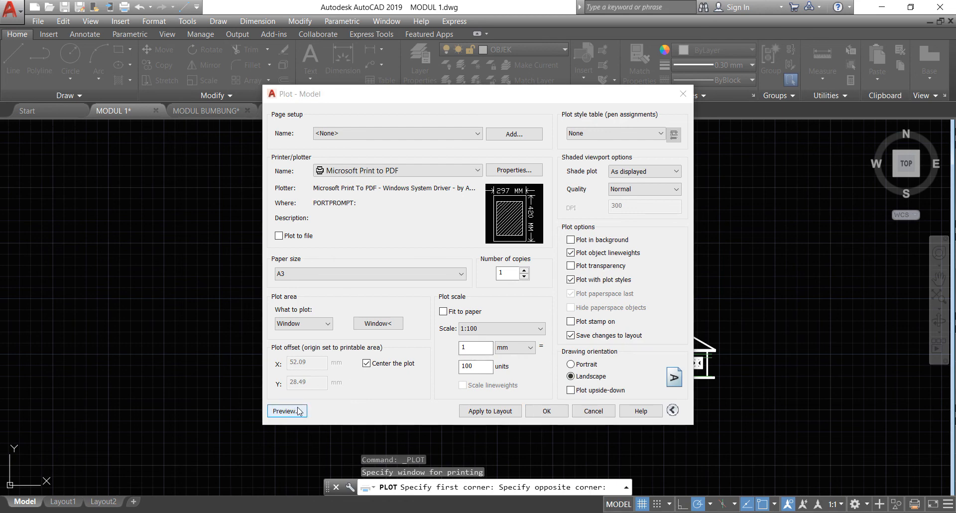
{"action": "left_click", "coordinate": [532, 273]}
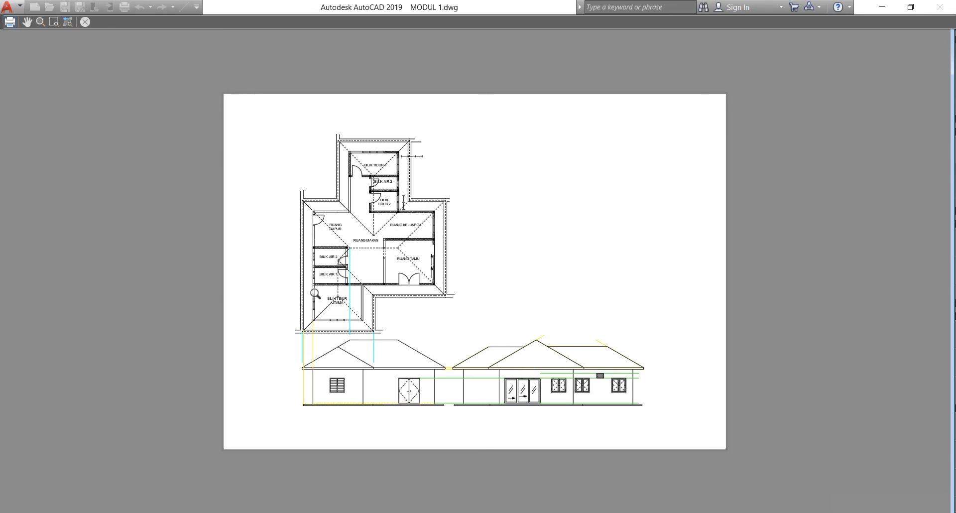
{"action": "scroll", "coordinate": [338, 297], "scroll_direction": "up", "scroll_amount": 8}
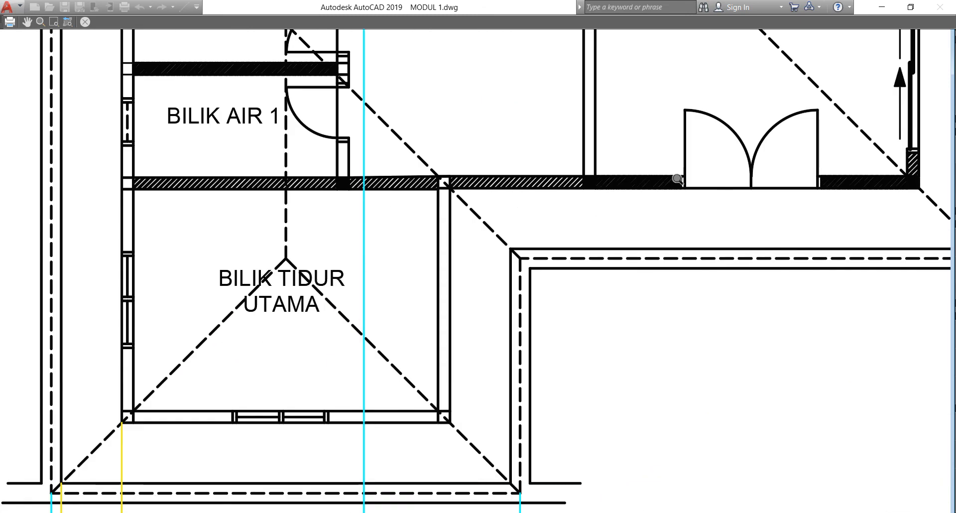
{"action": "scroll", "coordinate": [496, 248], "scroll_direction": "down", "scroll_amount": 3}
{"action": "scroll", "coordinate": [468, 249], "scroll_direction": "down", "scroll_amount": 3}
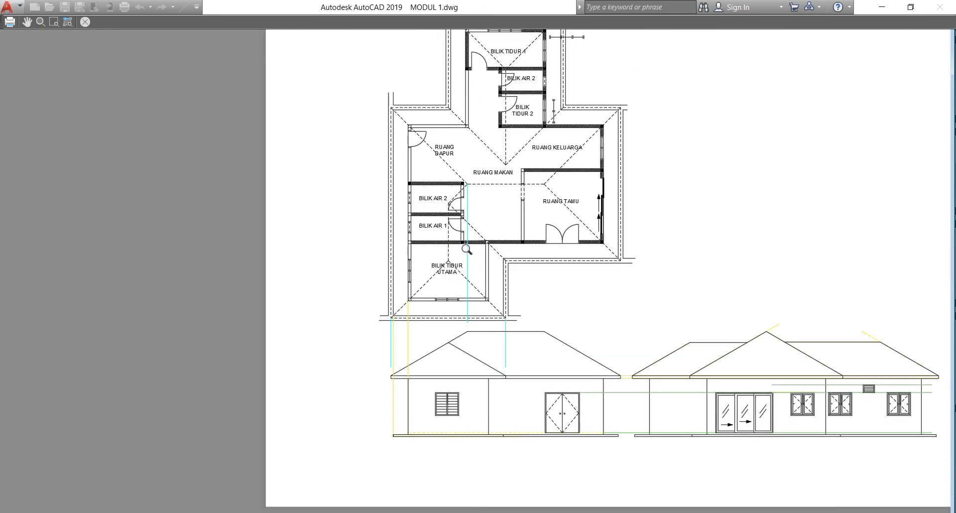
{"action": "scroll", "coordinate": [419, 232], "scroll_direction": "up", "scroll_amount": 3}
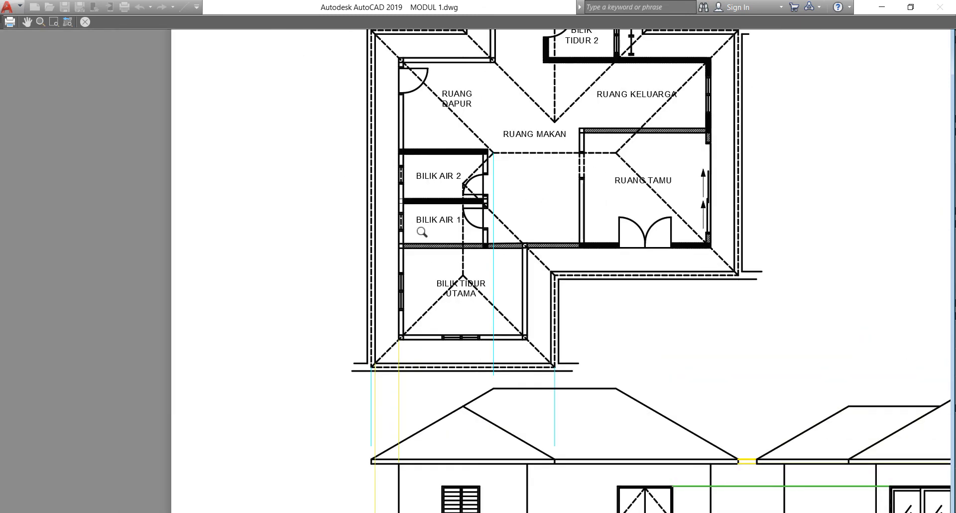
{"action": "scroll", "coordinate": [421, 231], "scroll_direction": "up", "scroll_amount": 4}
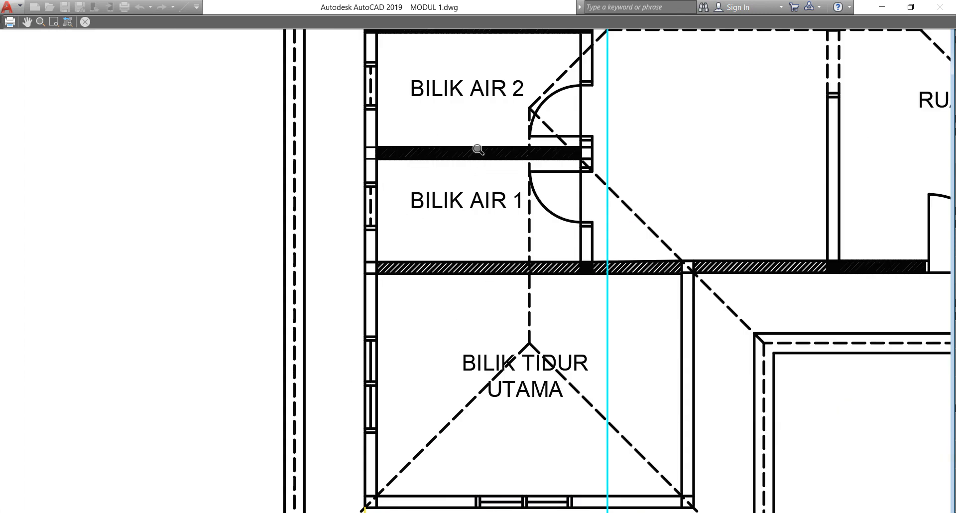
{"action": "scroll", "coordinate": [478, 150], "scroll_direction": "down", "scroll_amount": 9}
{"action": "scroll", "coordinate": [511, 102], "scroll_direction": "up", "scroll_amount": 5}
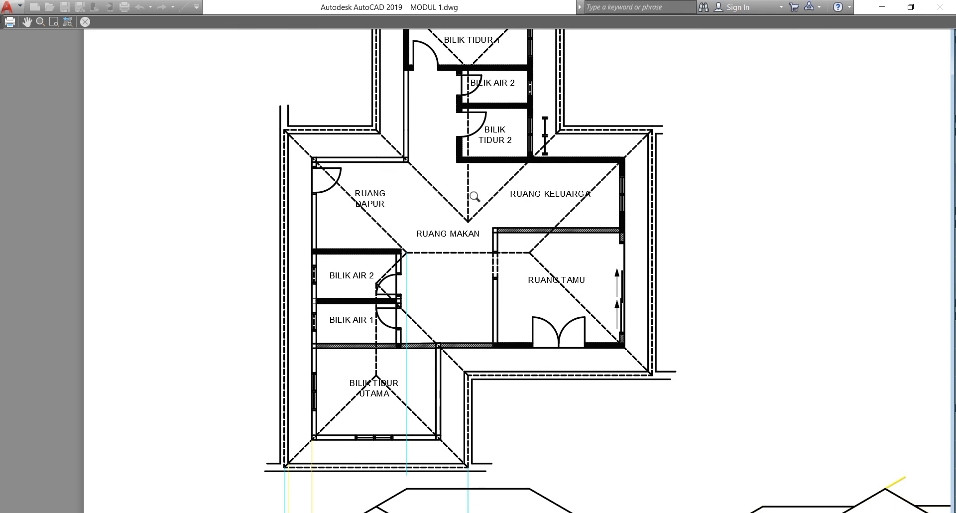
{"action": "scroll", "coordinate": [475, 197], "scroll_direction": "down", "scroll_amount": 4}
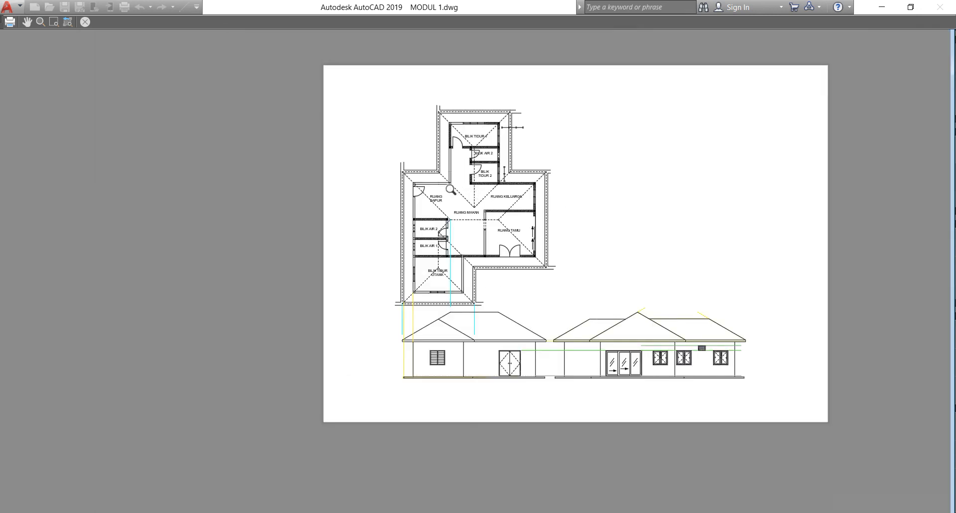
{"action": "left_click", "coordinate": [85, 22]}
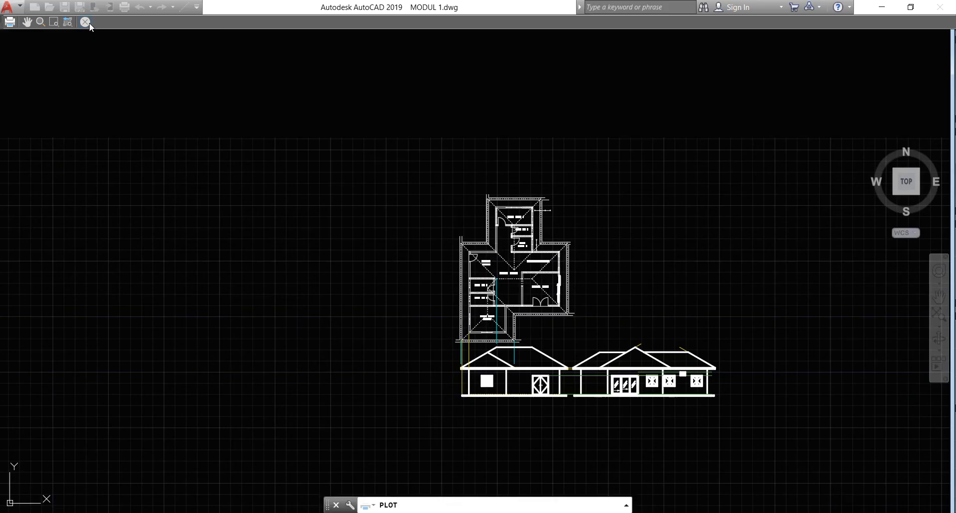